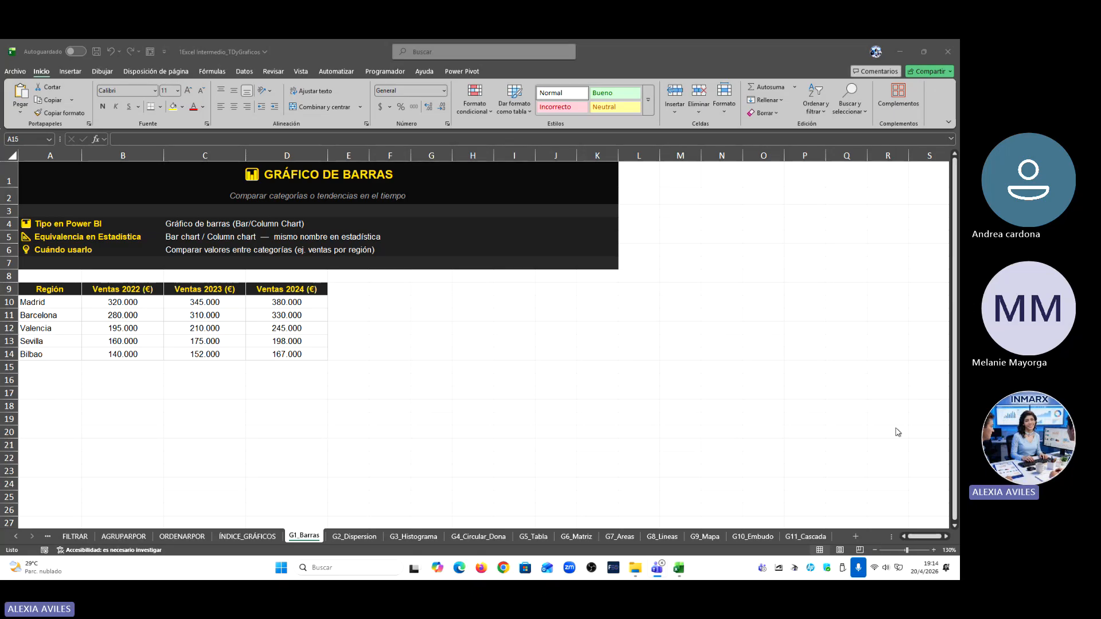
Step: Select the region names and their 2022 to 2024 sales figures in A10:D14, without the header row
left_click(37, 302)
left_click(38, 301)
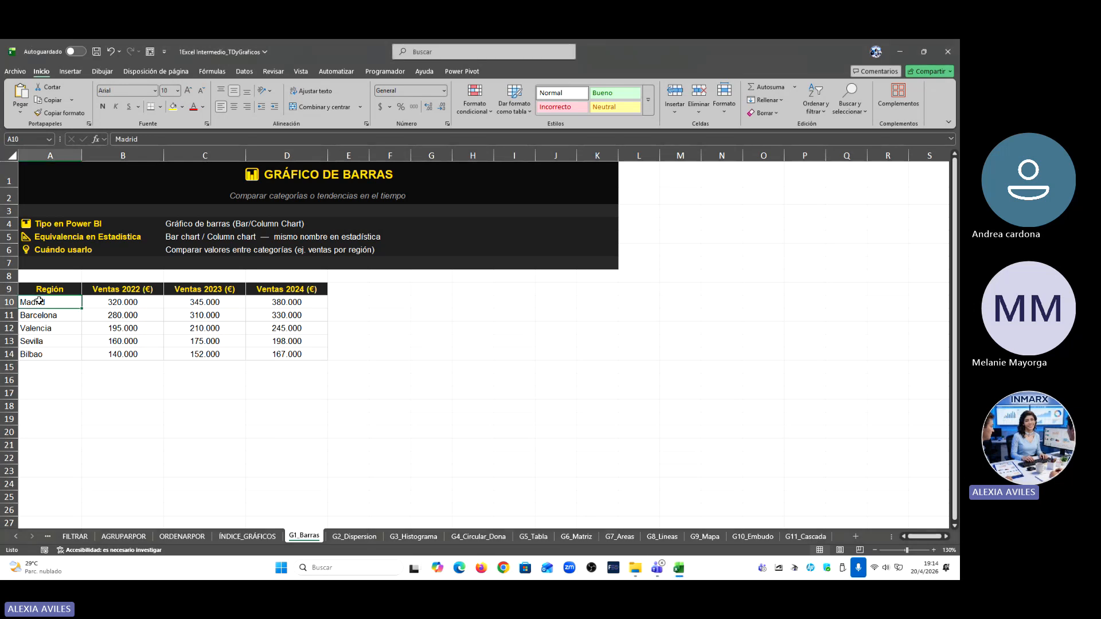
left_click_drag(39, 300, 290, 349)
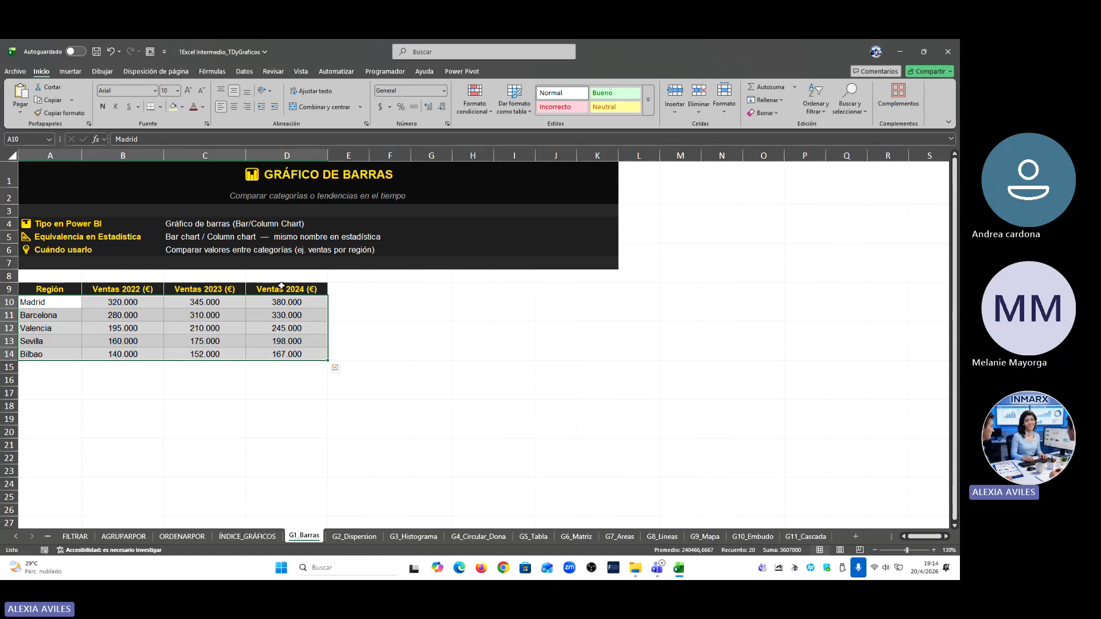
left_click_drag(58, 300, 290, 354)
left_click(61, 73)
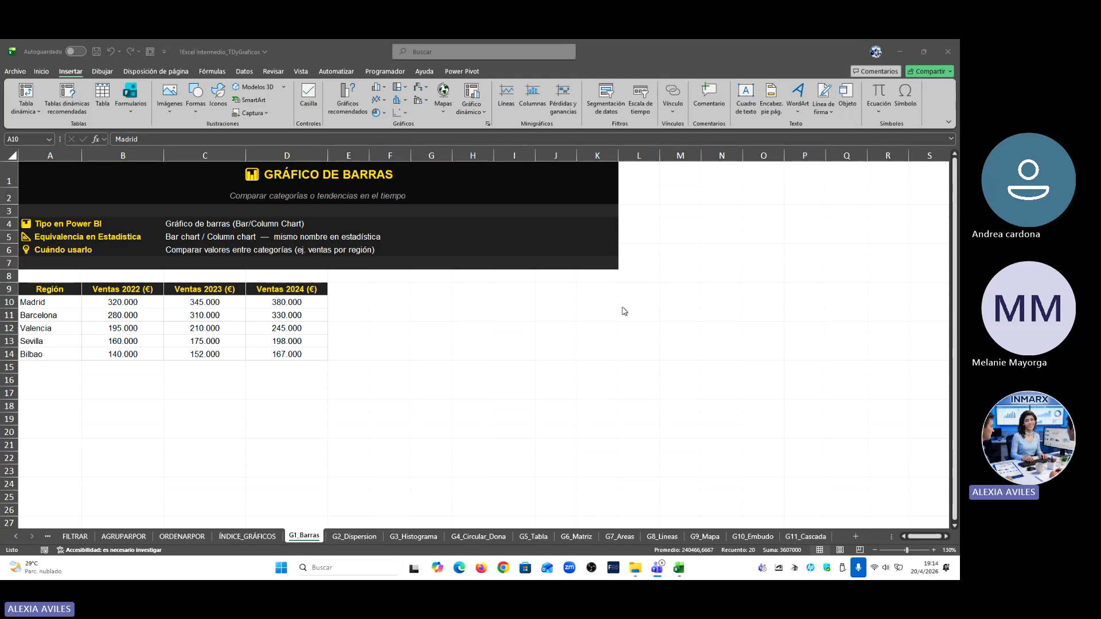
Step: Run Analyze Data on the selected range, examine the suggested pivot table and charts, and close the suggestions
left_click(239, 72)
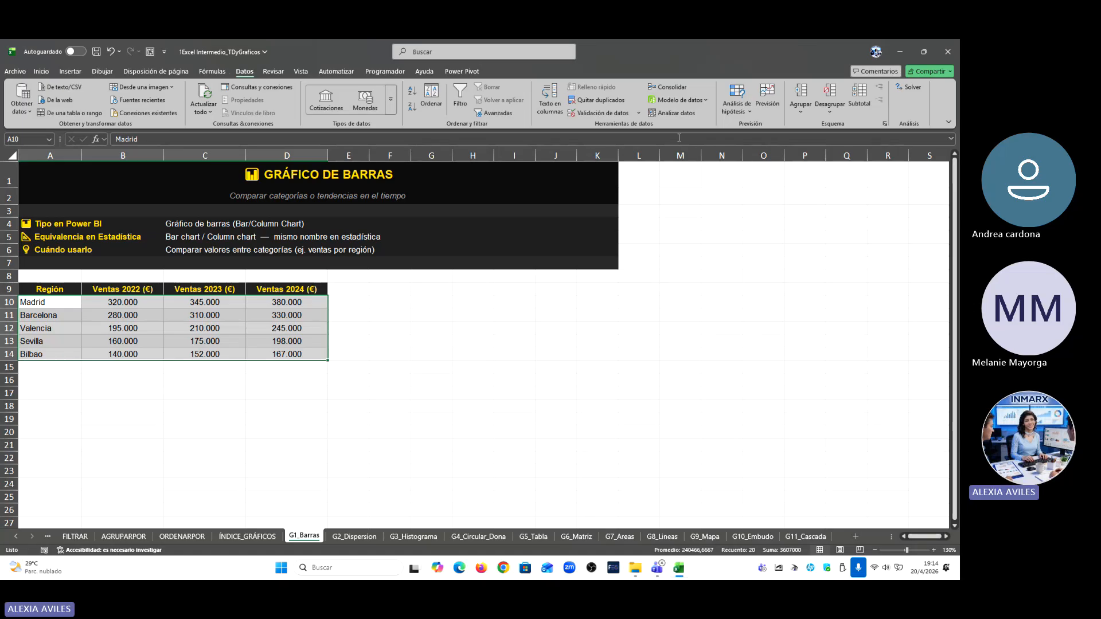
left_click(676, 113)
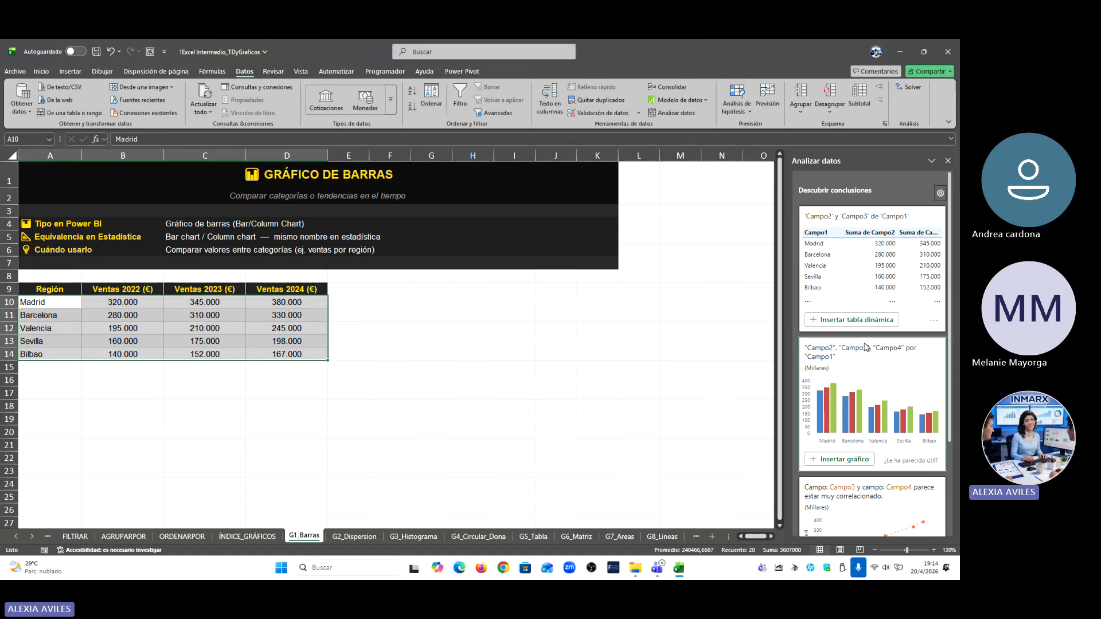
scroll(866, 341, "down", 1)
scroll(866, 340, "down", 5)
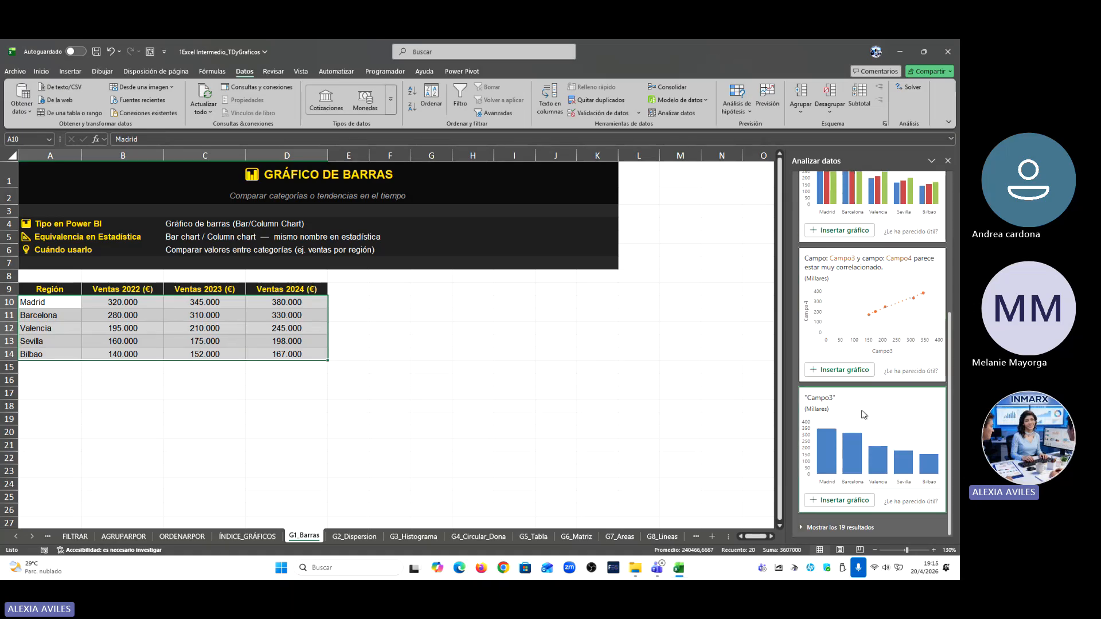
scroll(863, 414, "up", 4)
scroll(863, 414, "up", 2)
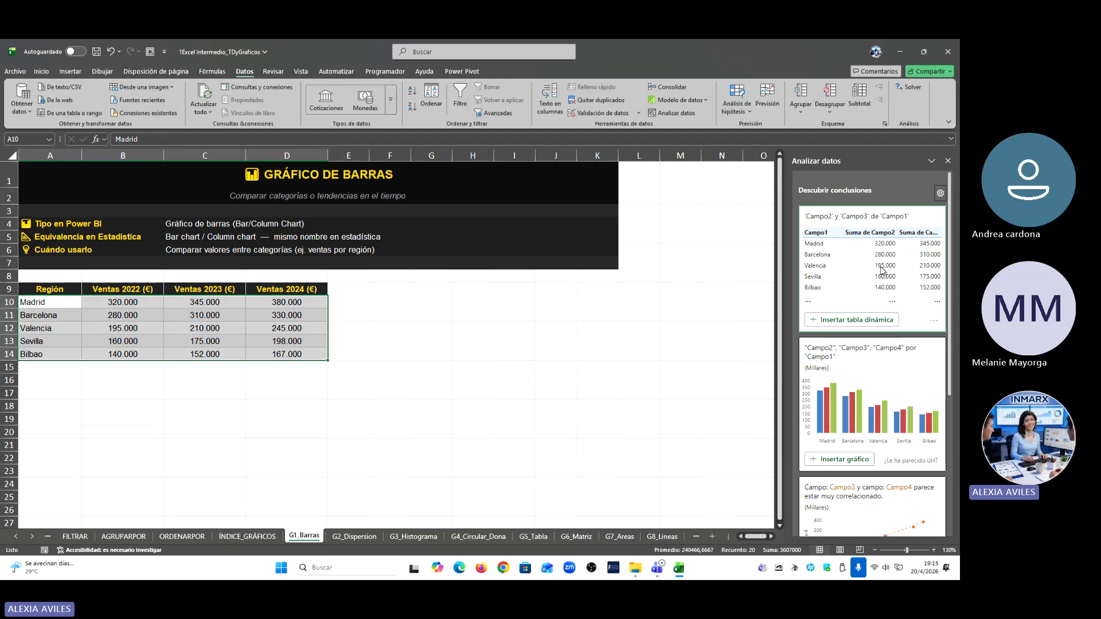
scroll(884, 285, "down", 2)
scroll(883, 285, "down", 2)
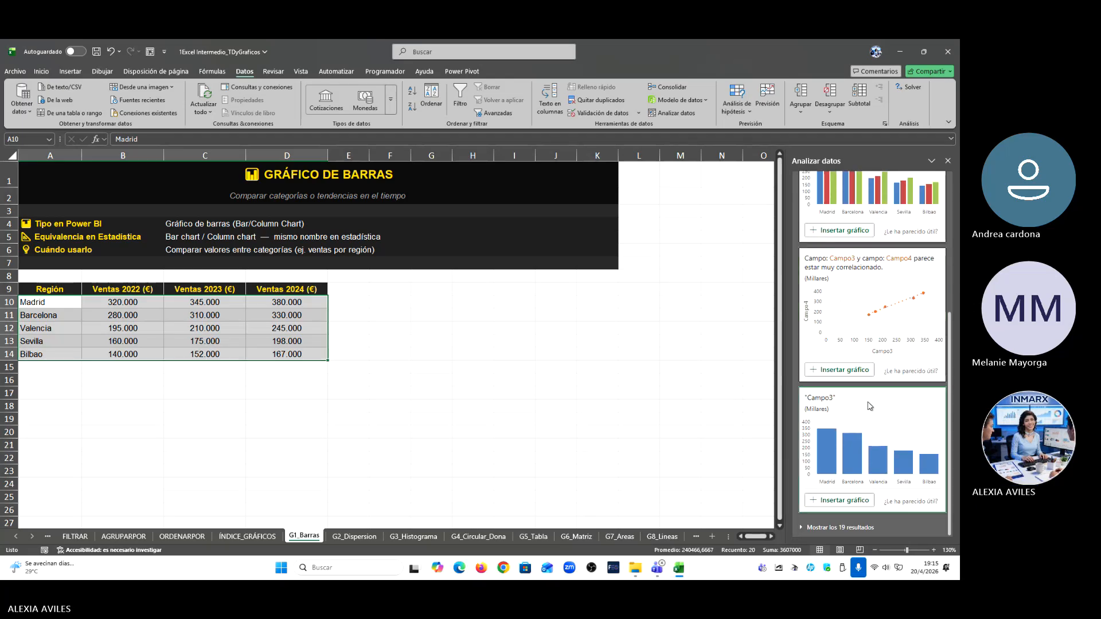
left_click(948, 161)
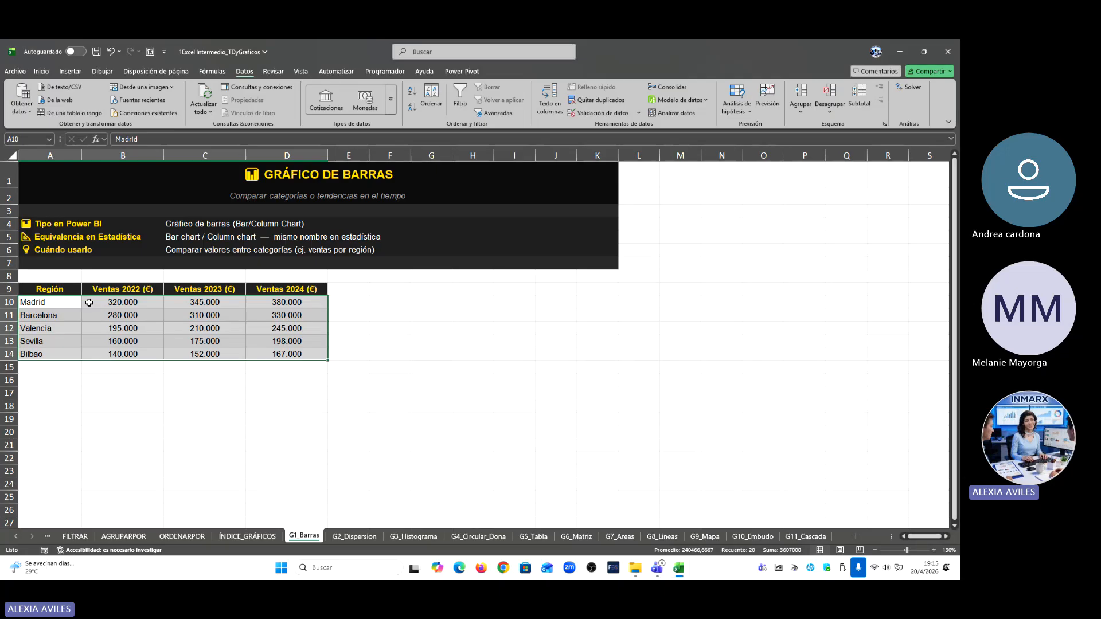
Step: Insert a clustered column chart of the selected sales data and place it beside the table, just below the sheet's header banner
left_click(70, 71)
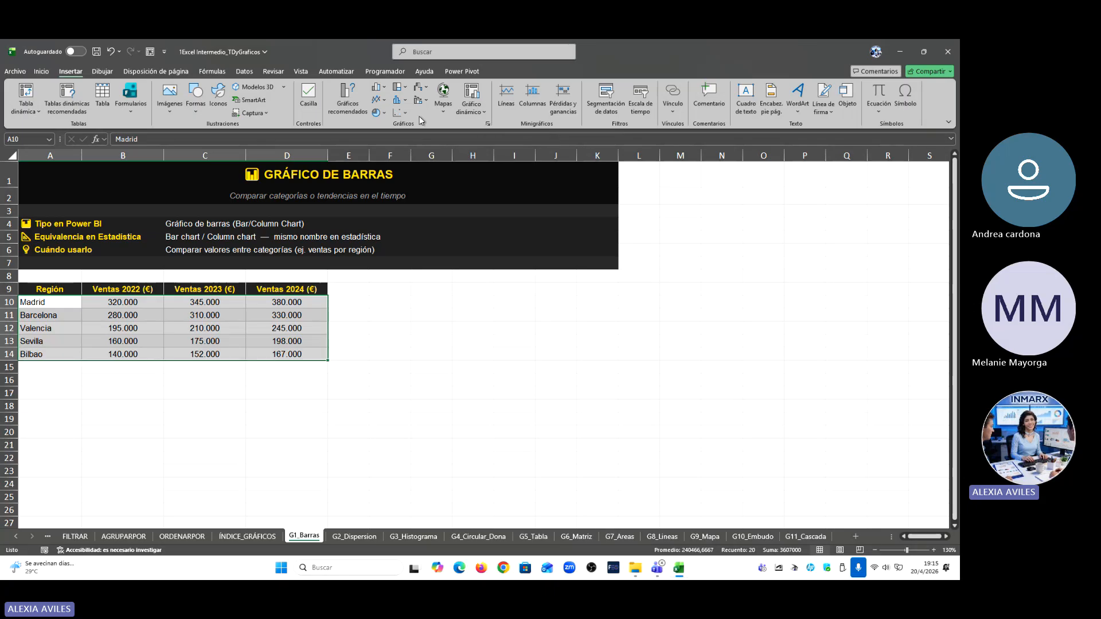
left_click(487, 124)
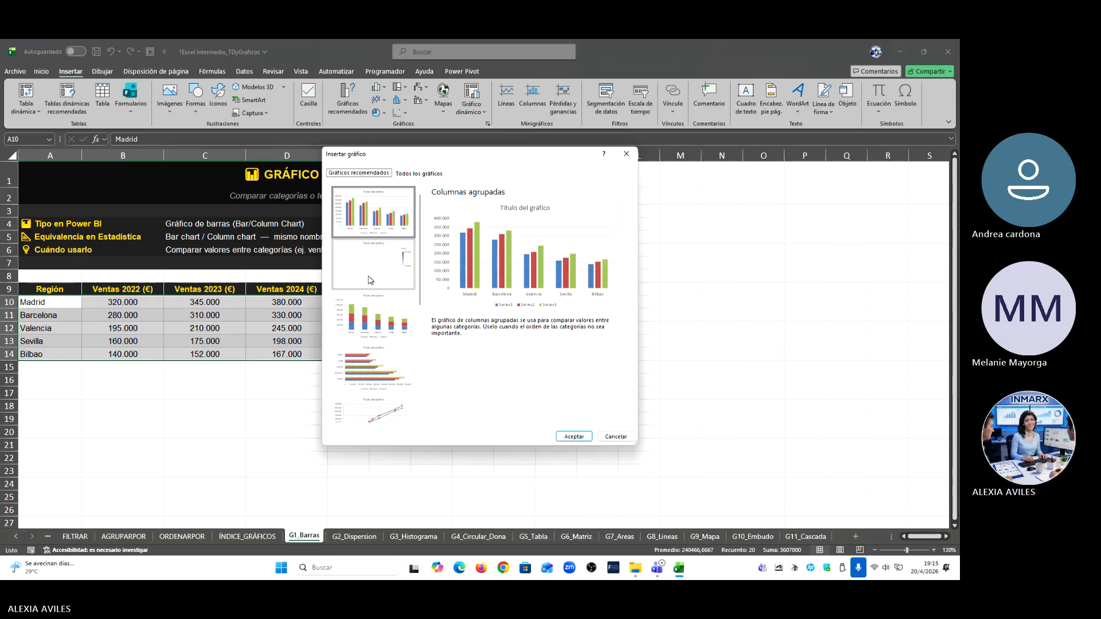
left_click_drag(432, 155, 398, 172)
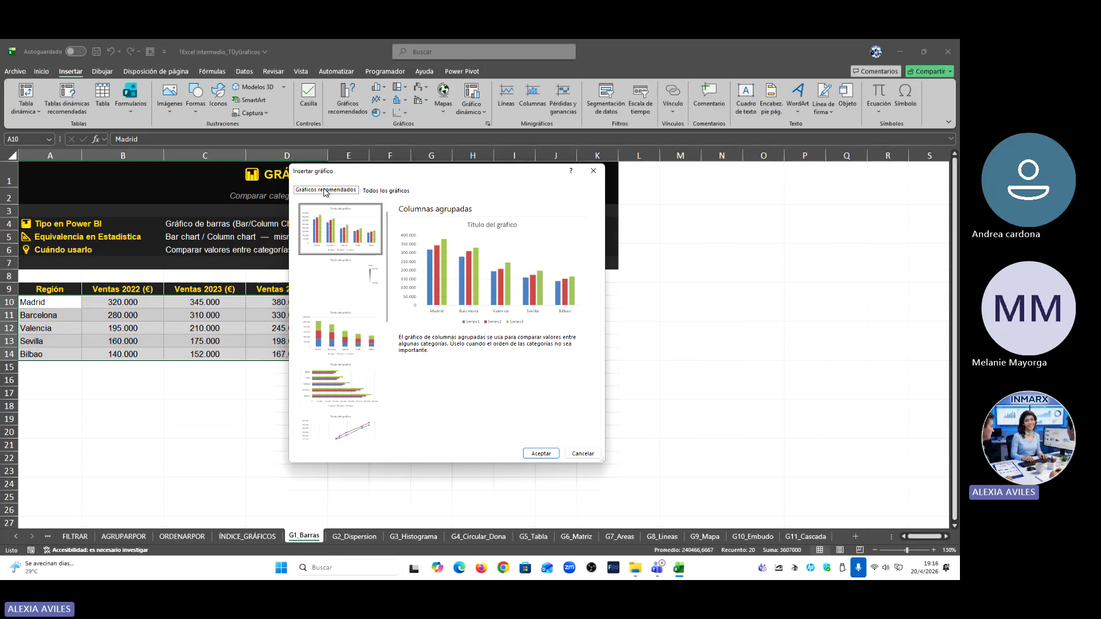
left_click(400, 191)
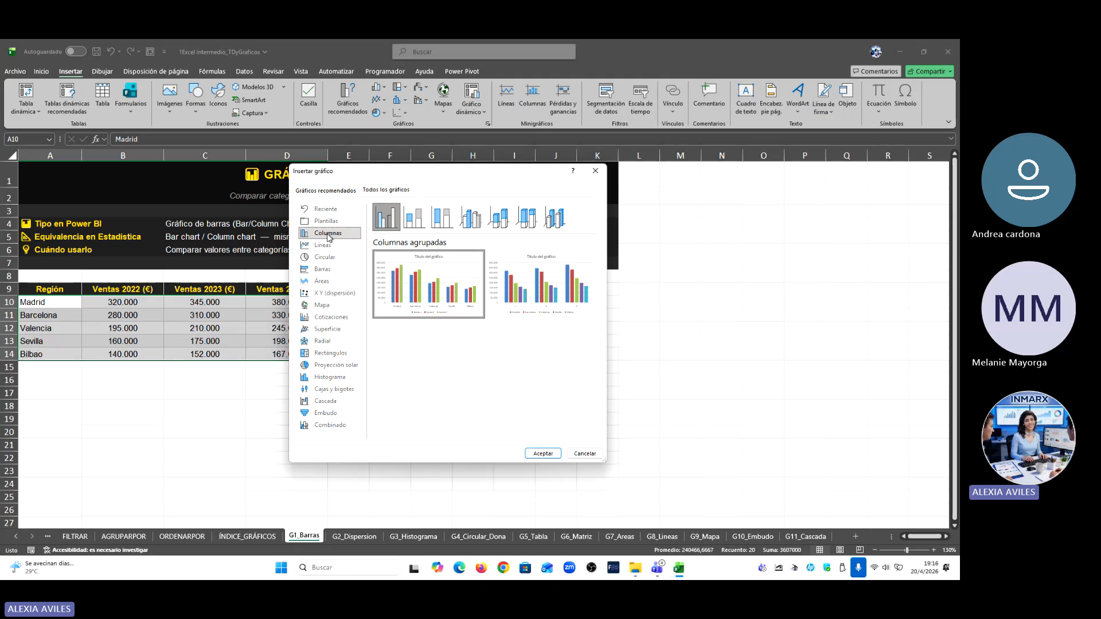
mouse_move(469, 284)
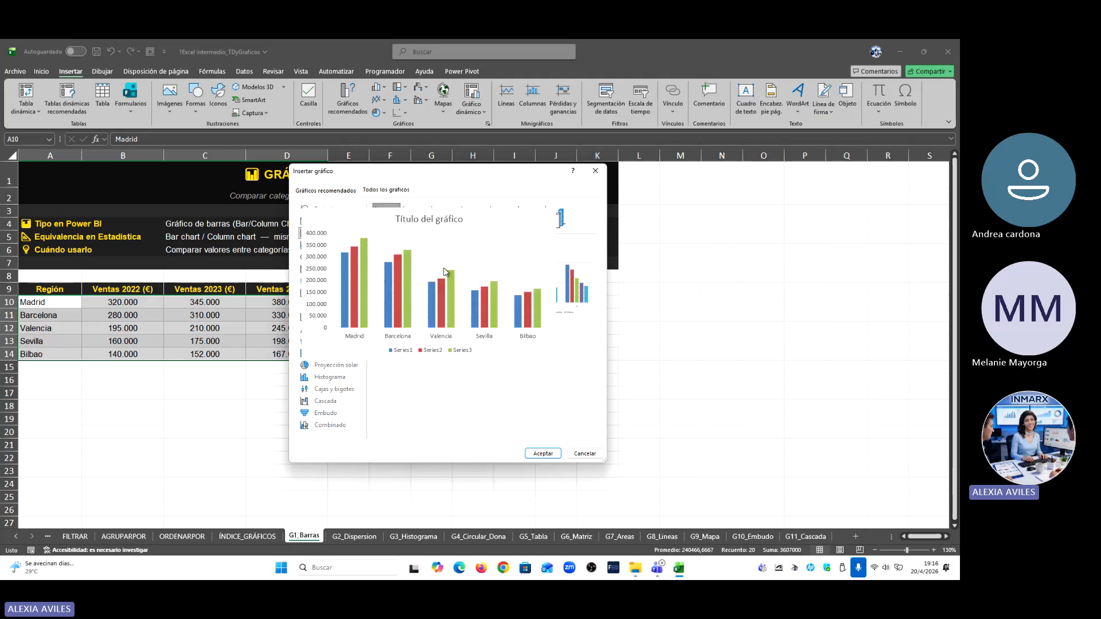
left_click(554, 454)
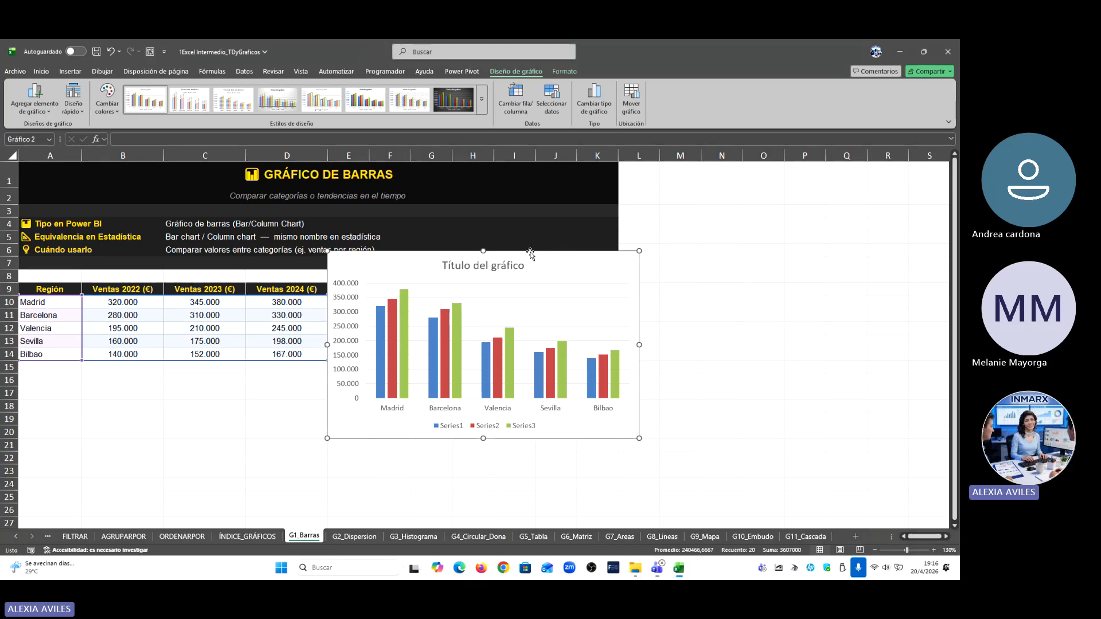
left_click_drag(530, 253, 533, 301)
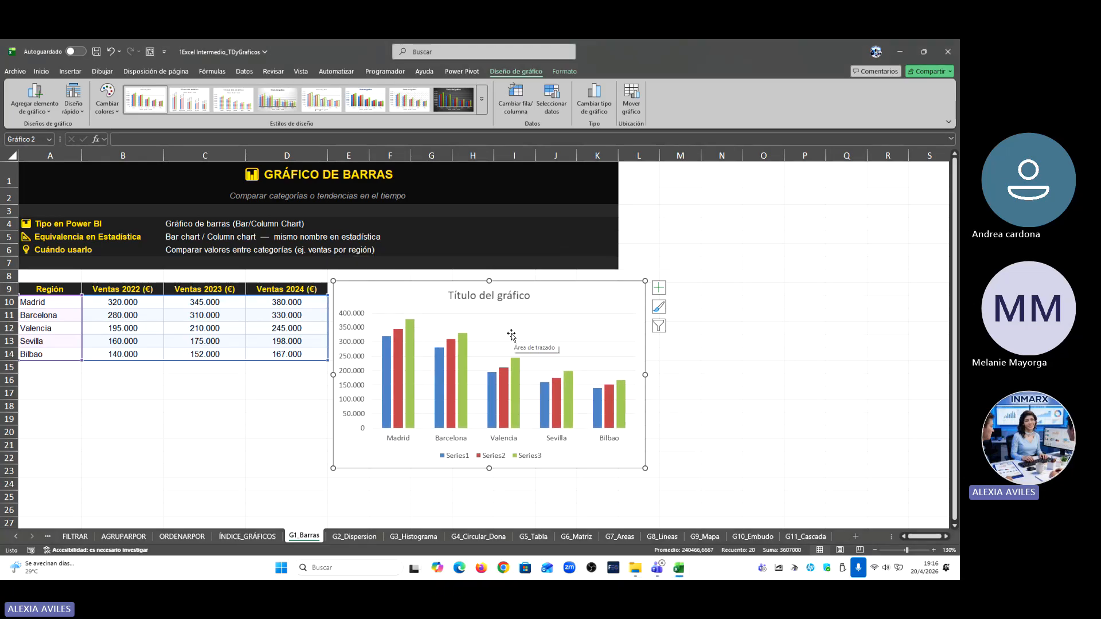
left_click_drag(502, 287, 478, 284)
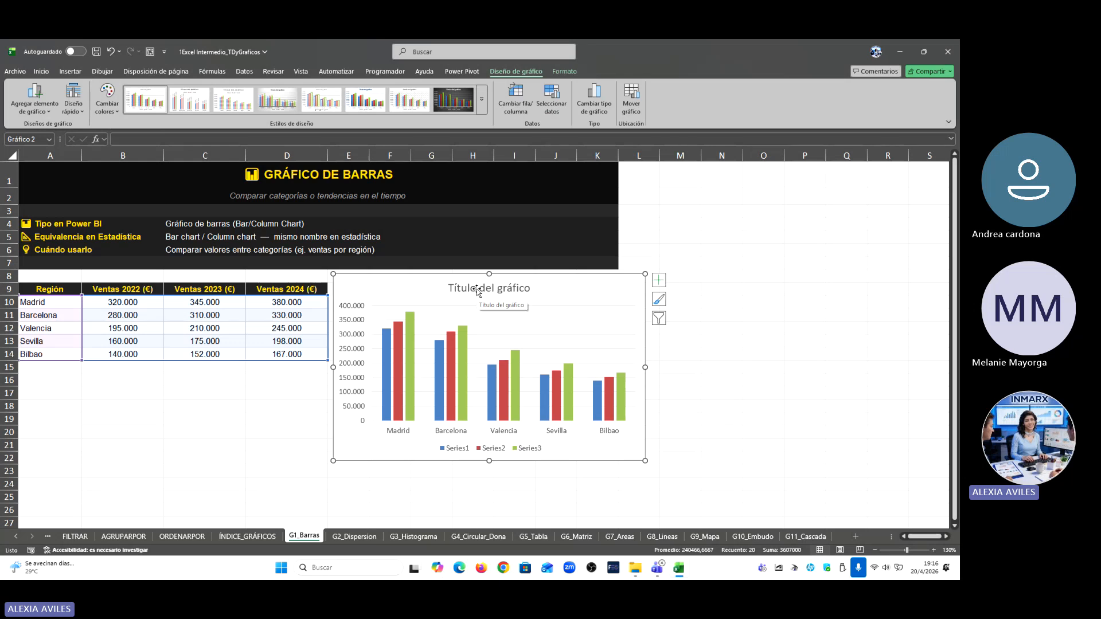
Step: Change the chart title to "Ventas por Región"
double_click(476, 291)
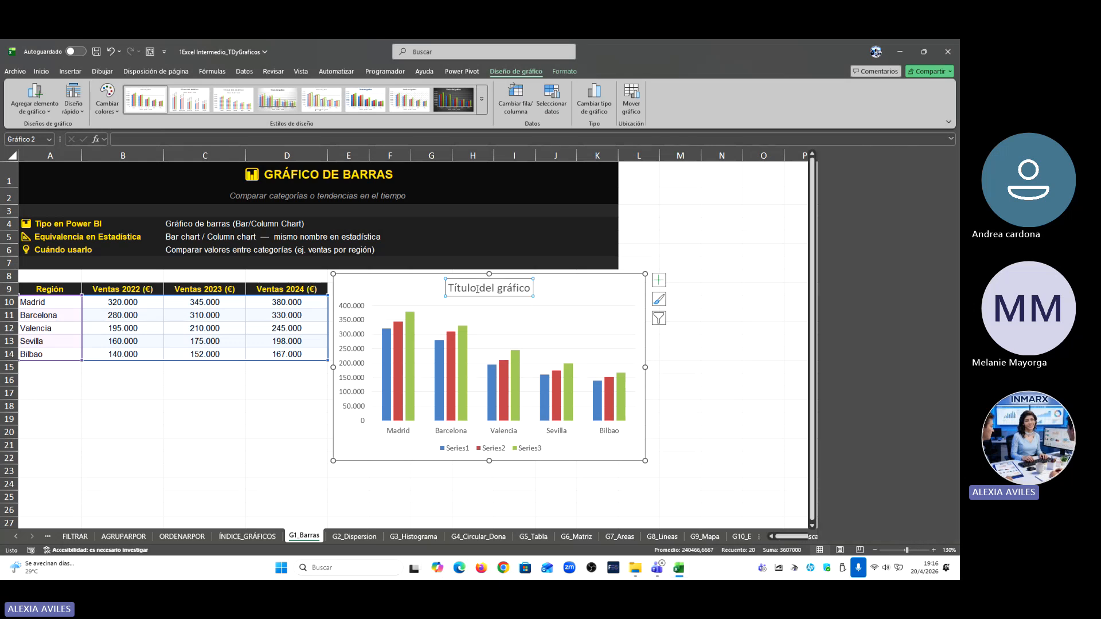
left_click(673, 297)
left_click(508, 284)
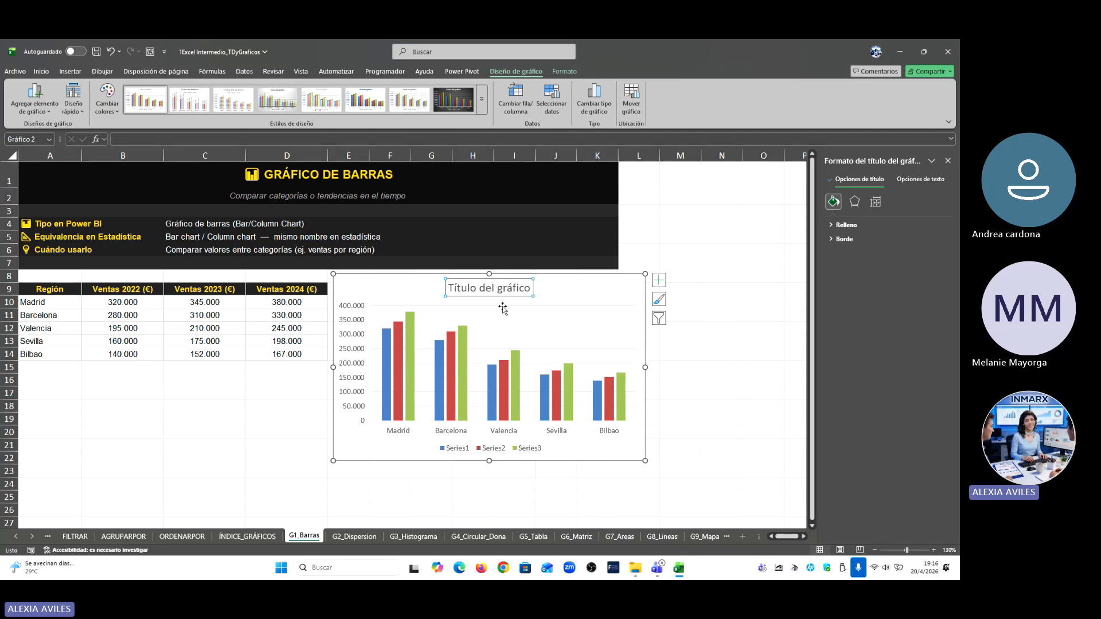
triple_click(490, 290)
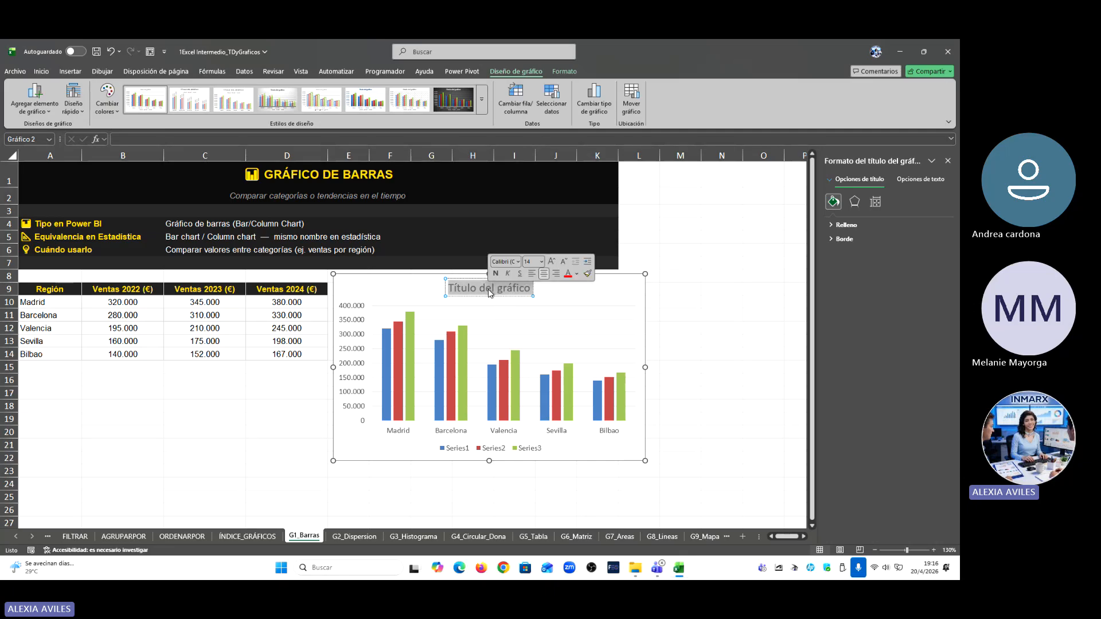
type("Ventas")
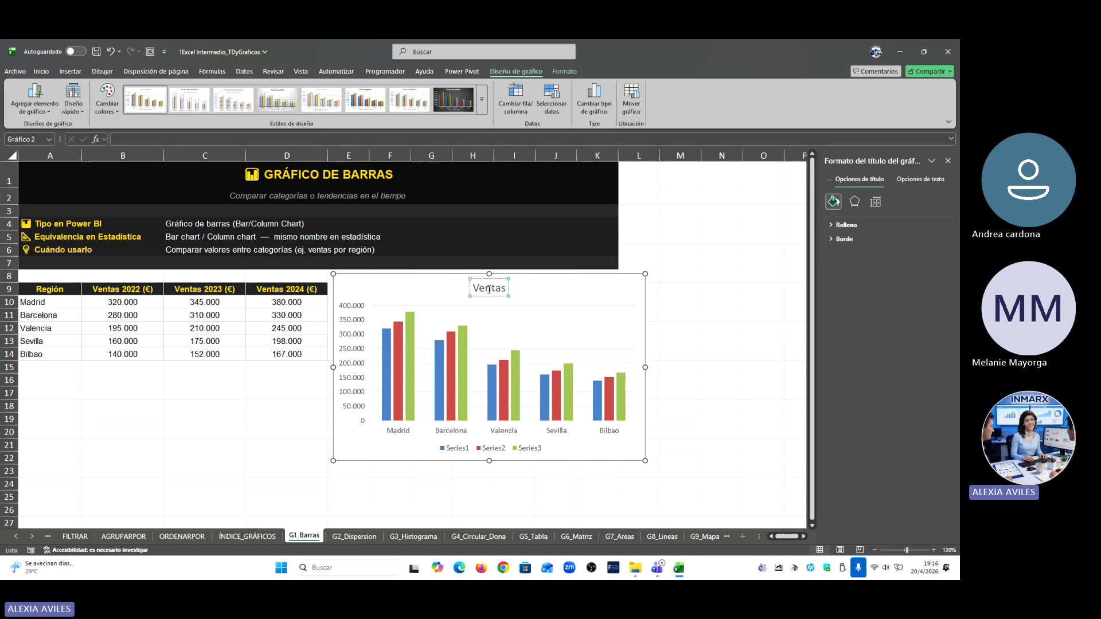
type(" por Regi")
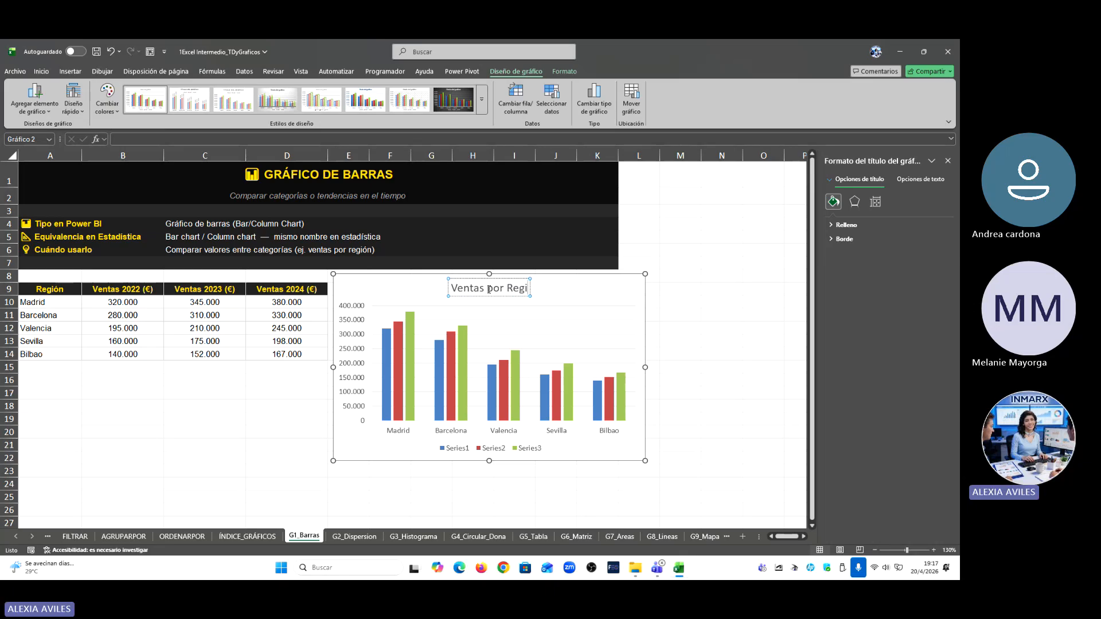
type("ón")
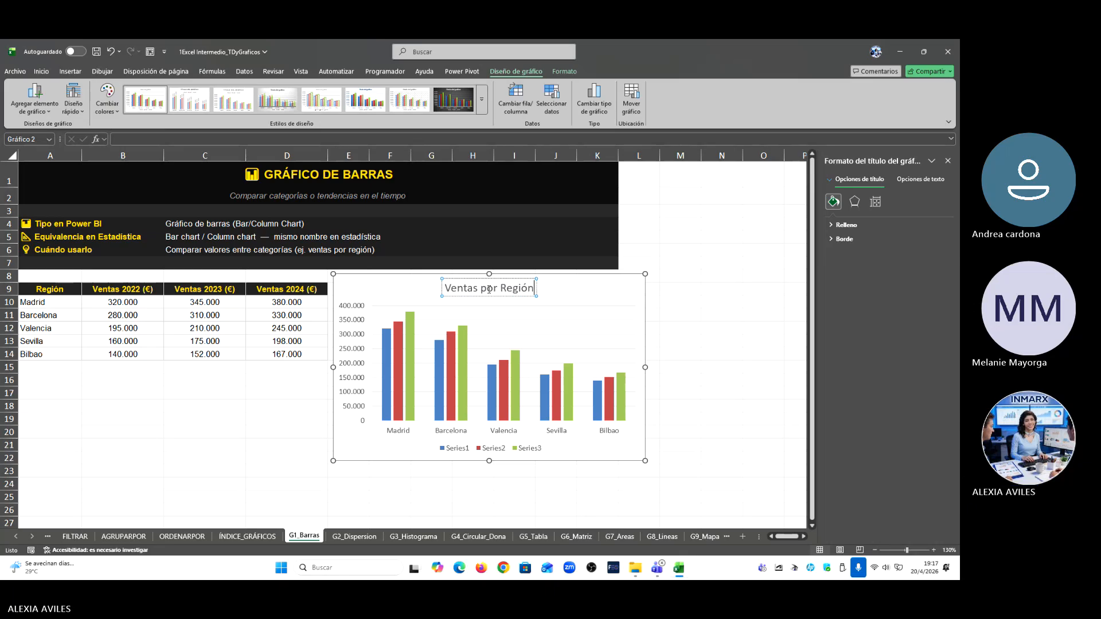
left_click(690, 286)
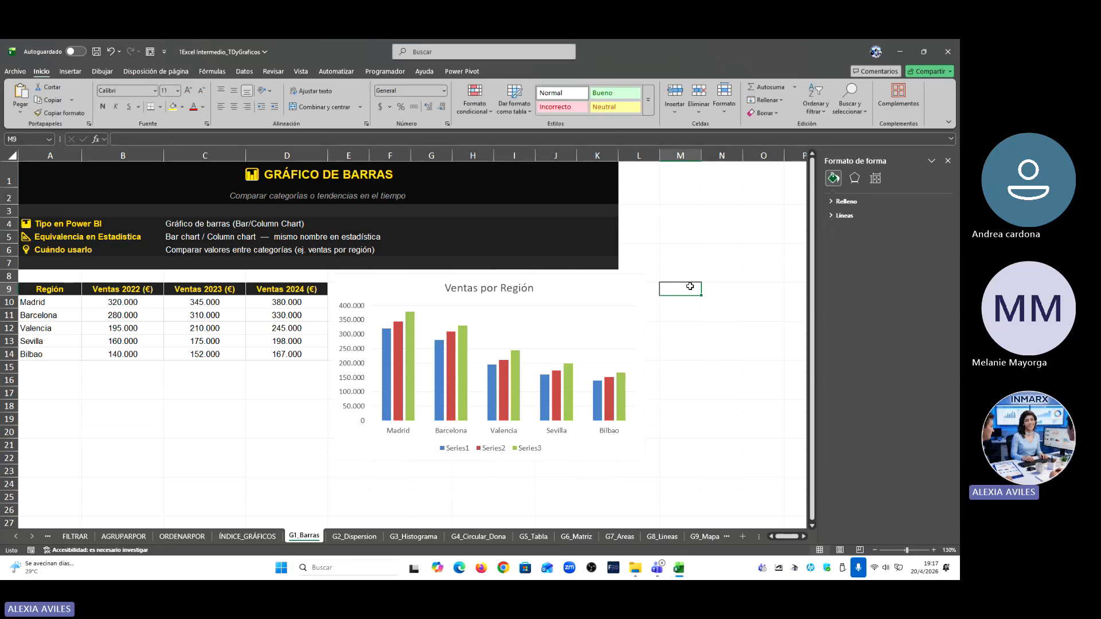
left_click(474, 451)
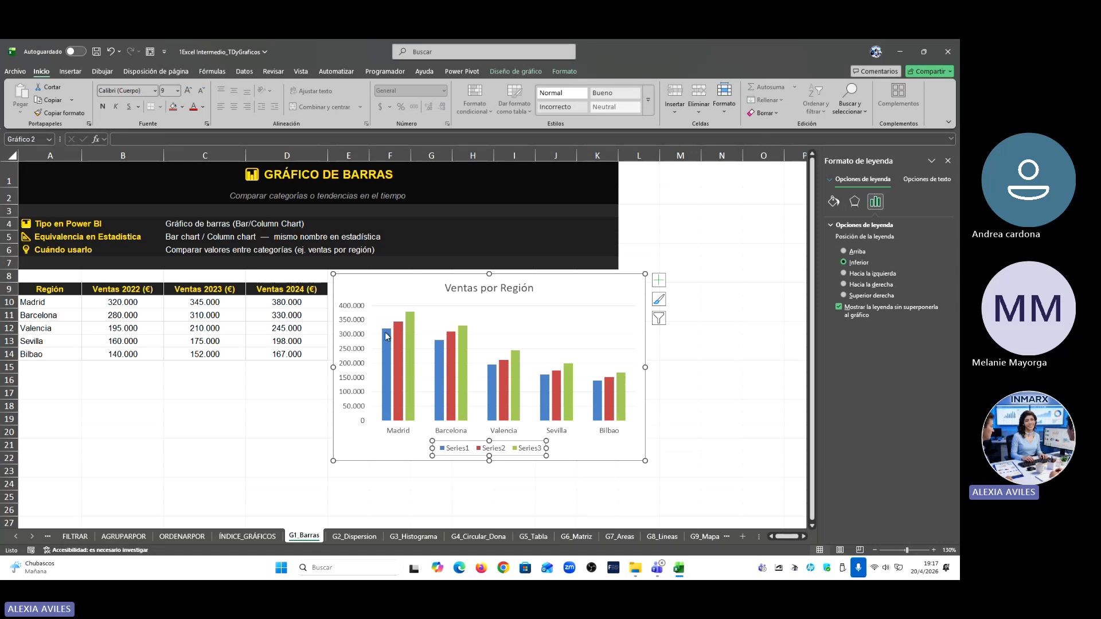
mouse_move(394, 344)
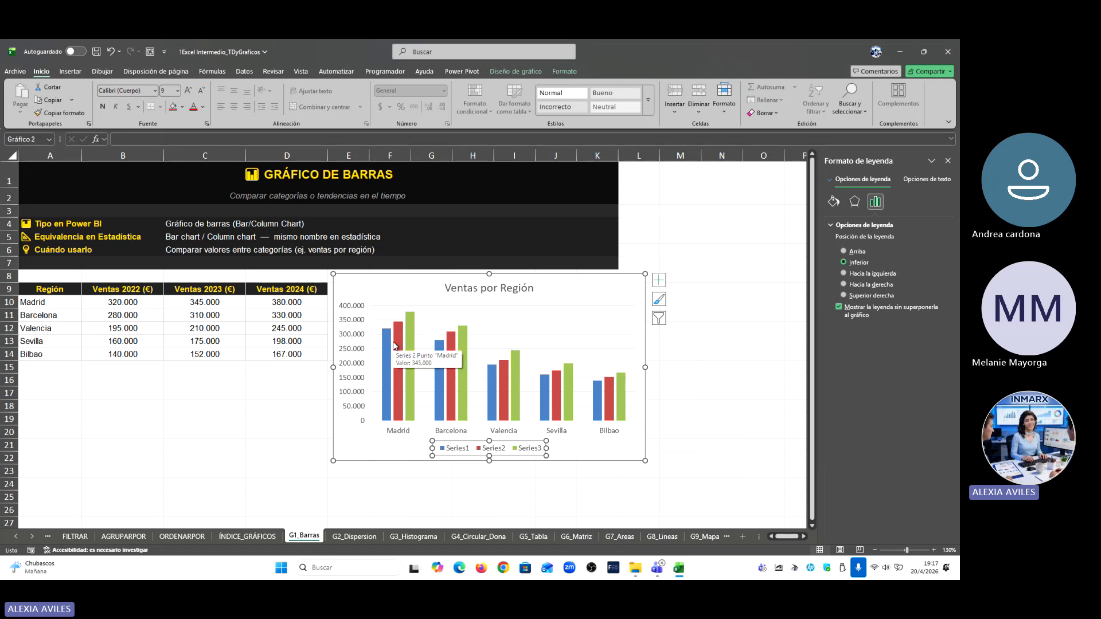
mouse_move(410, 324)
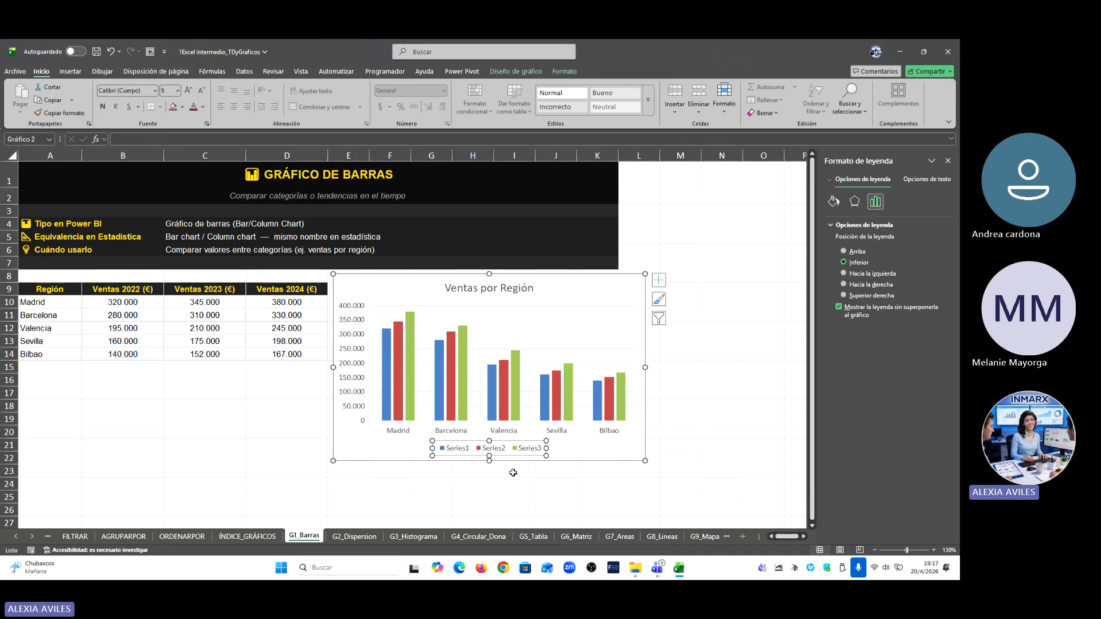
right_click(460, 449)
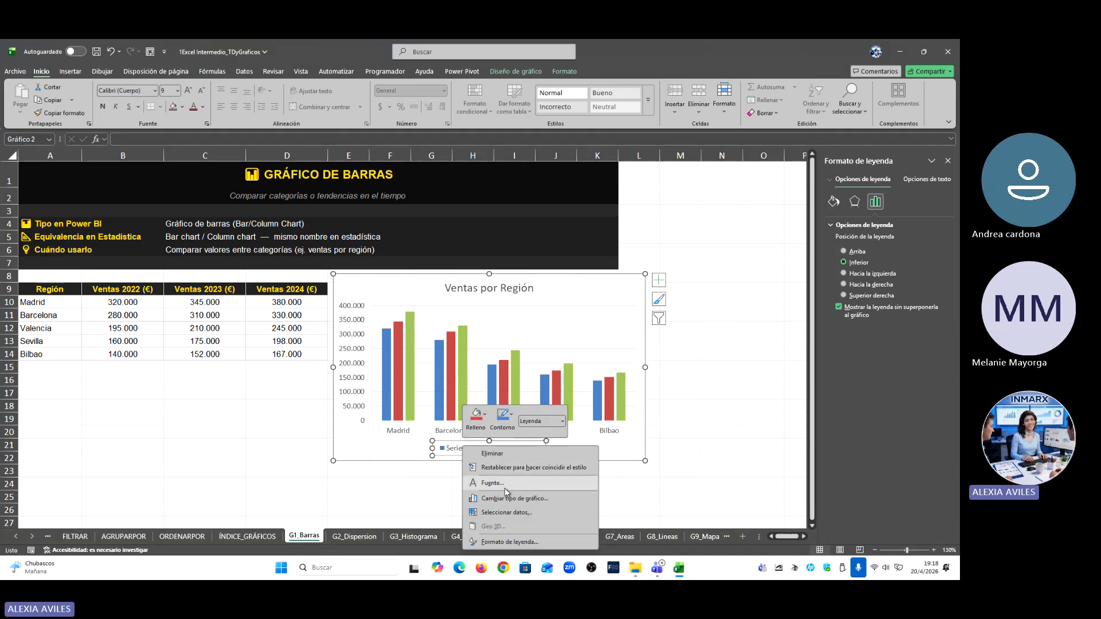
left_click(511, 512)
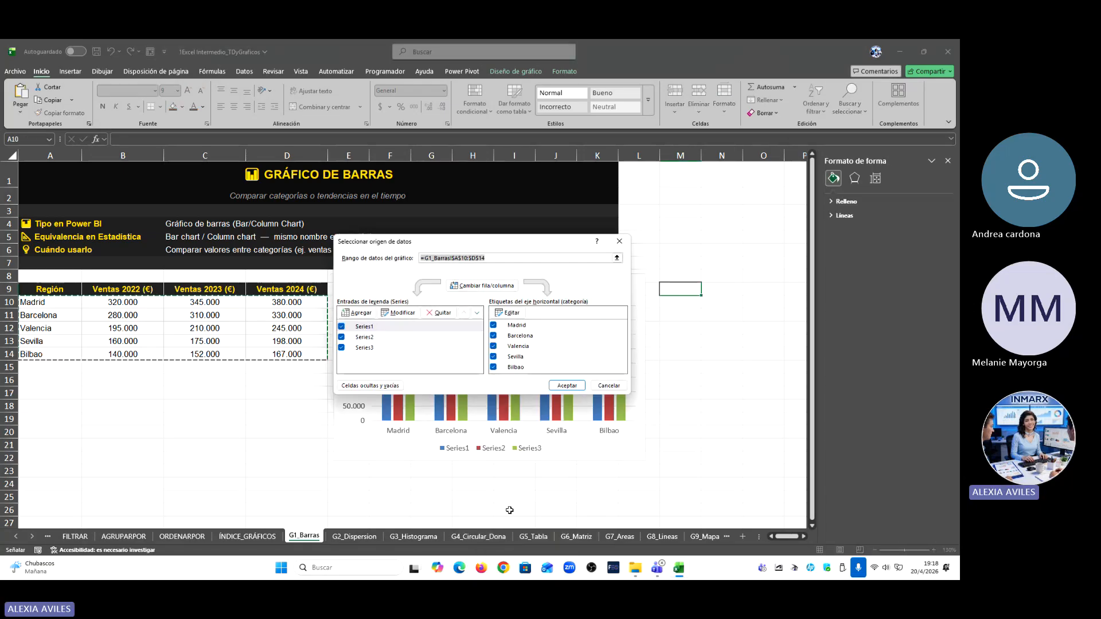
left_click(370, 328)
left_click(370, 329)
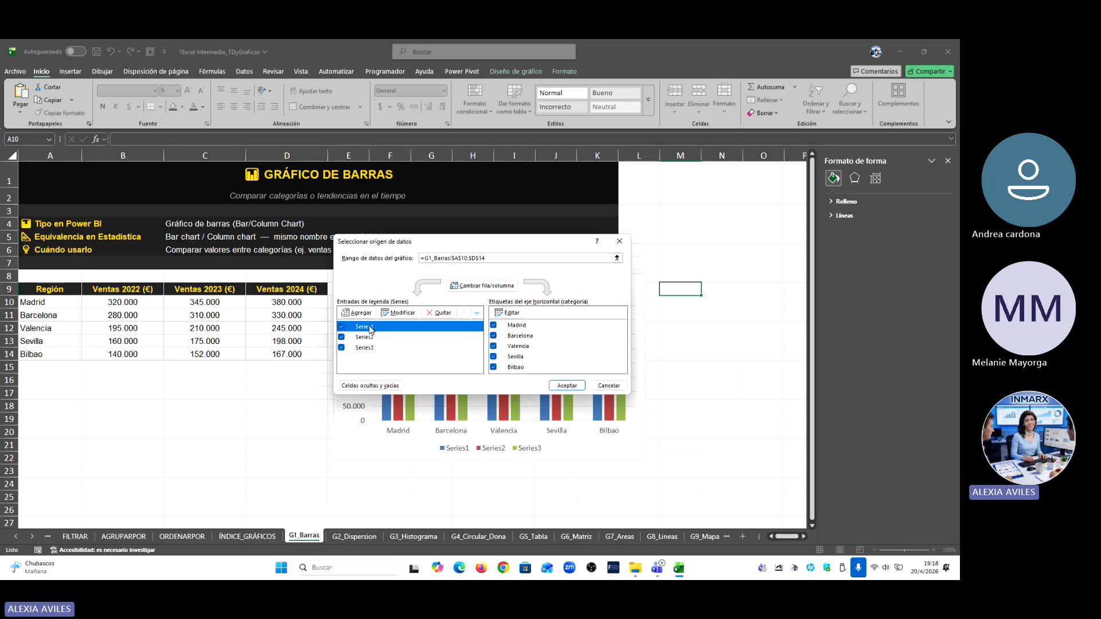
left_click(398, 313)
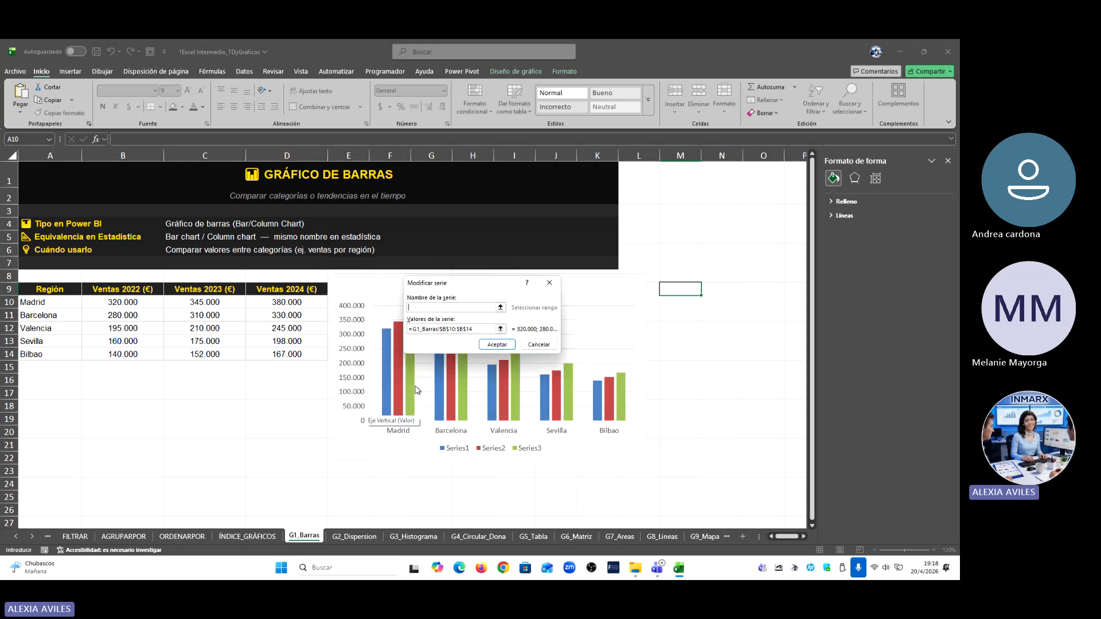
left_click(534, 344)
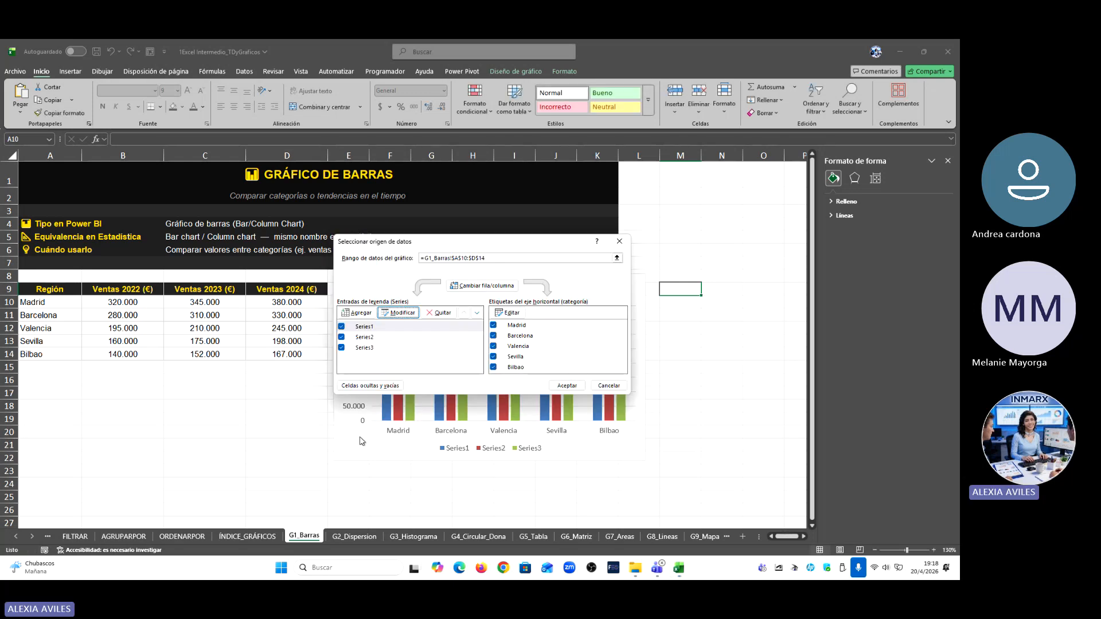
left_click(609, 386)
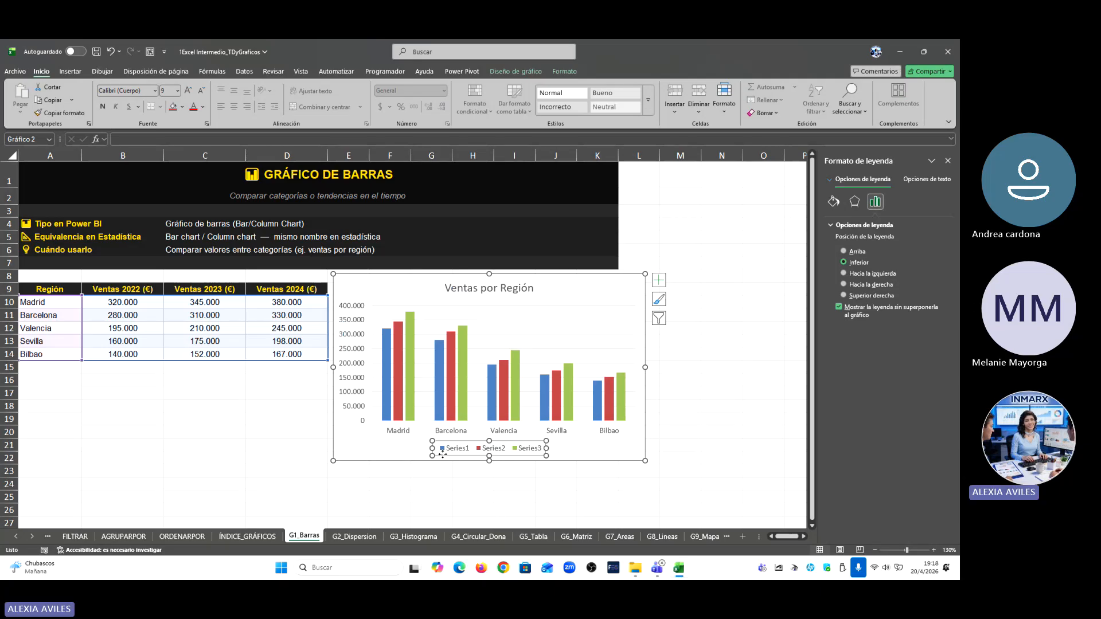
Step: Open the chart's data source selection and name the first series from the "Ventas 2022 (€)" header in cell B9
left_click(481, 507)
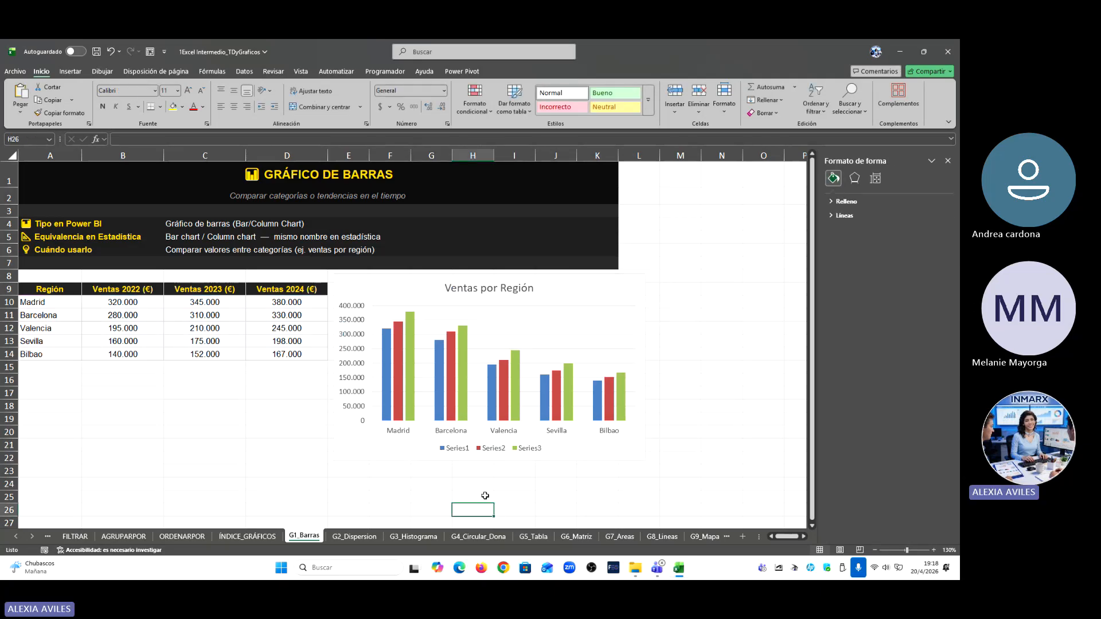
left_click(487, 453)
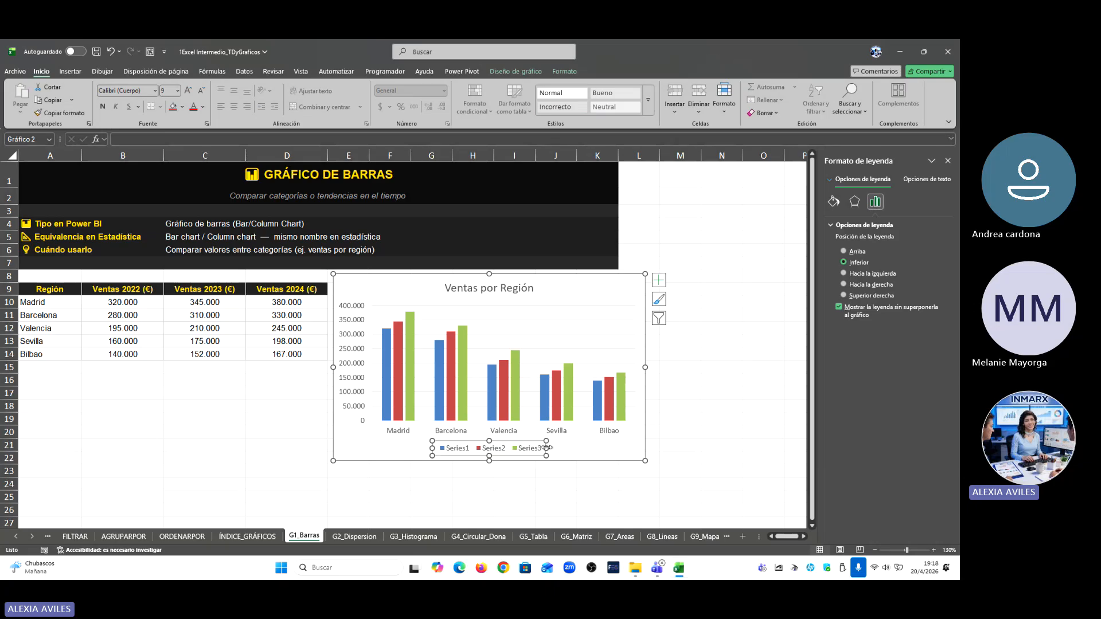
right_click(463, 451)
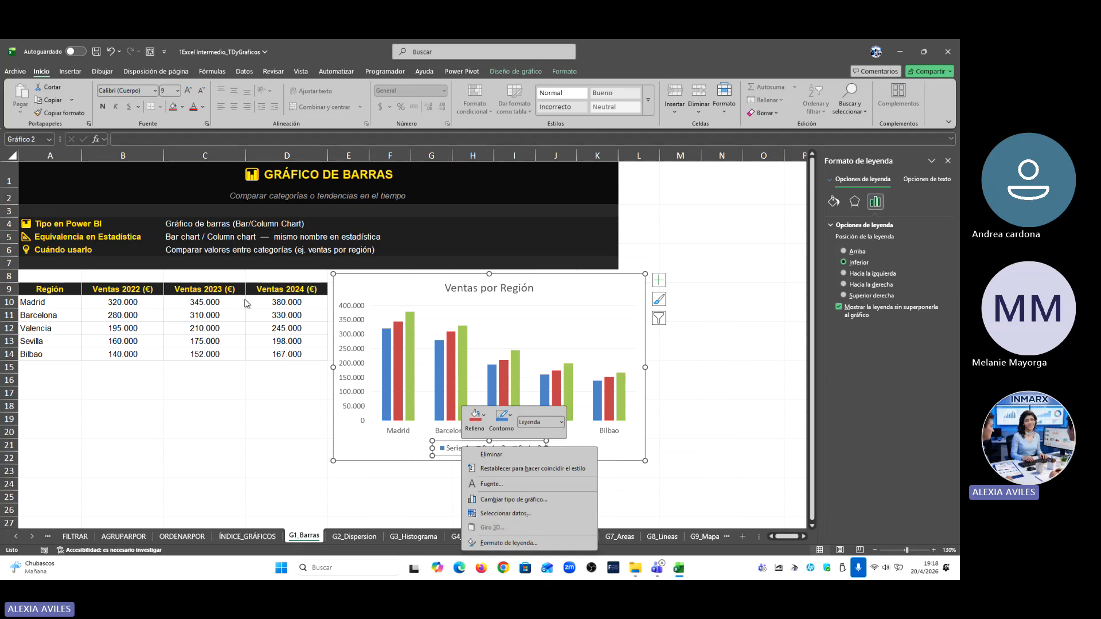
left_click(515, 514)
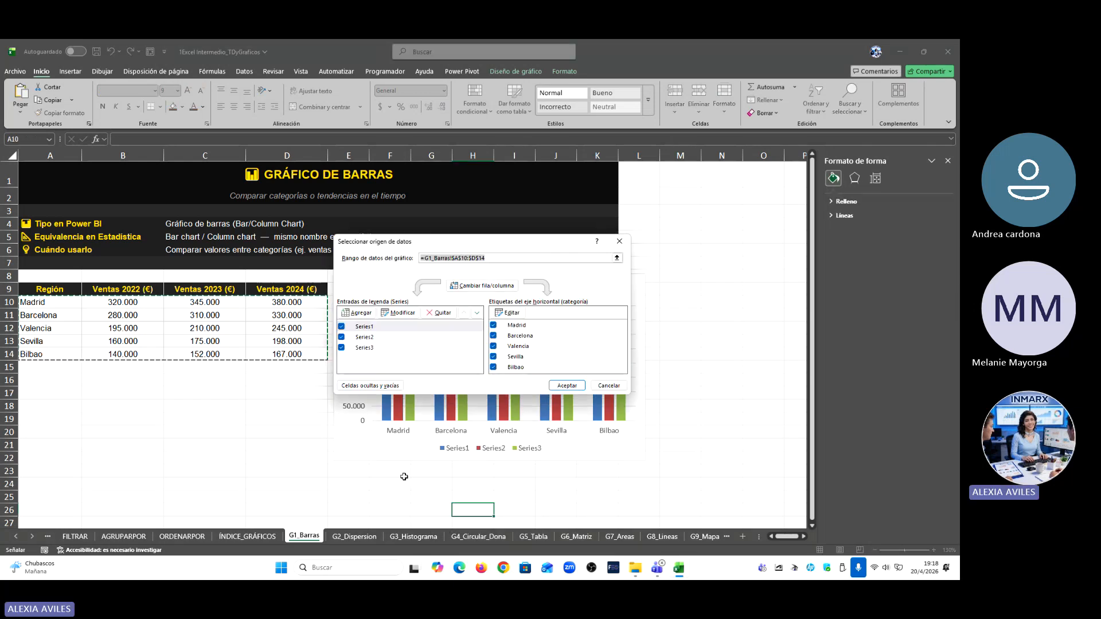
left_click(376, 338)
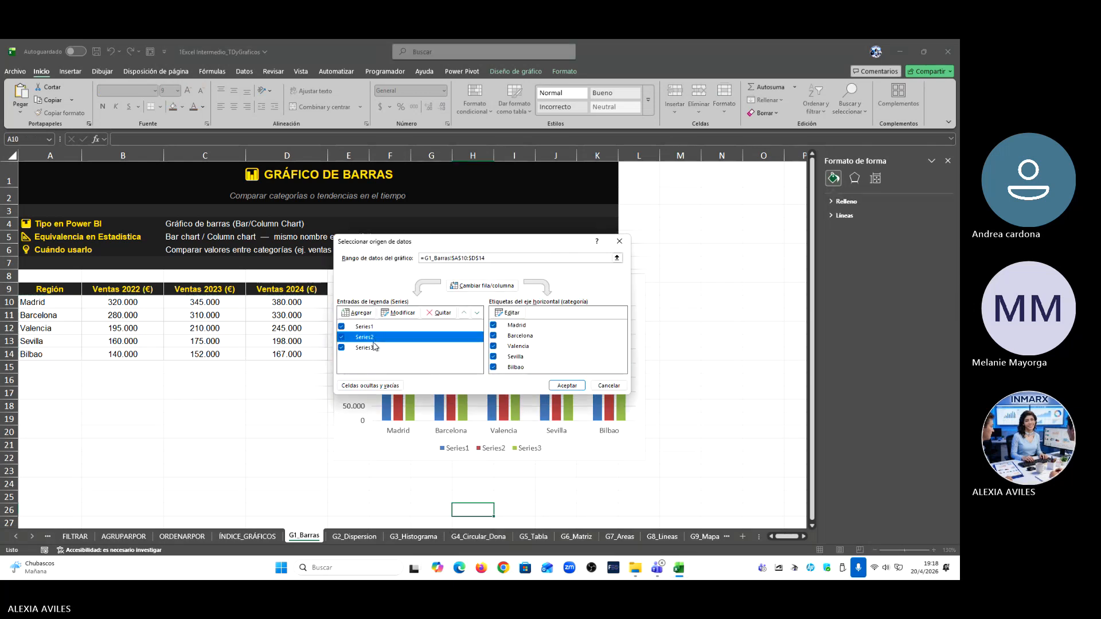
left_click(373, 344)
left_click(376, 339)
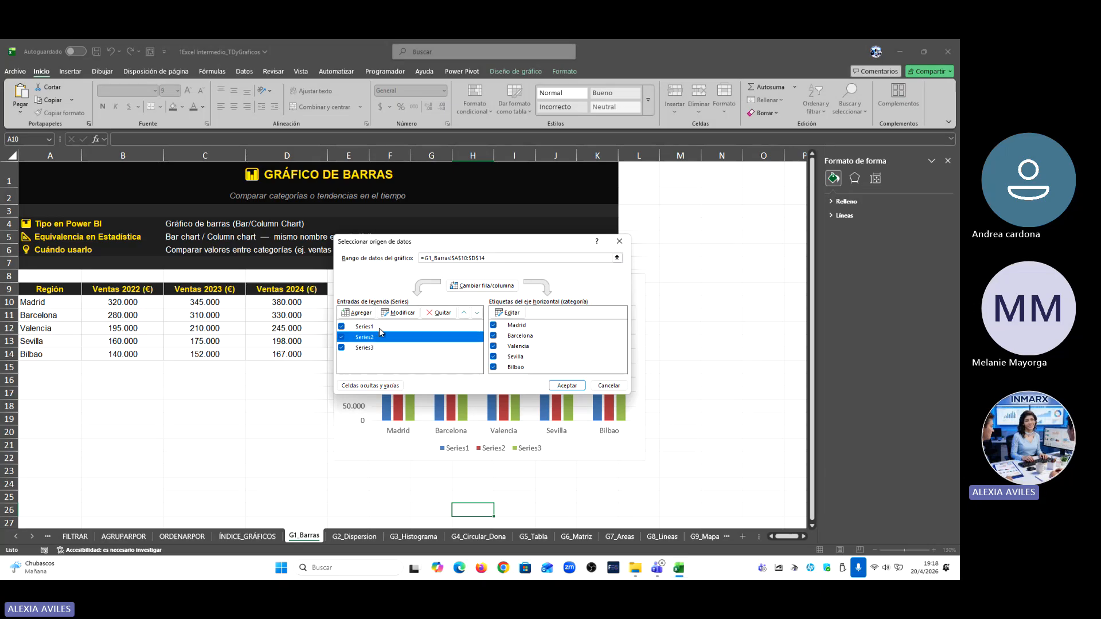
left_click(379, 328)
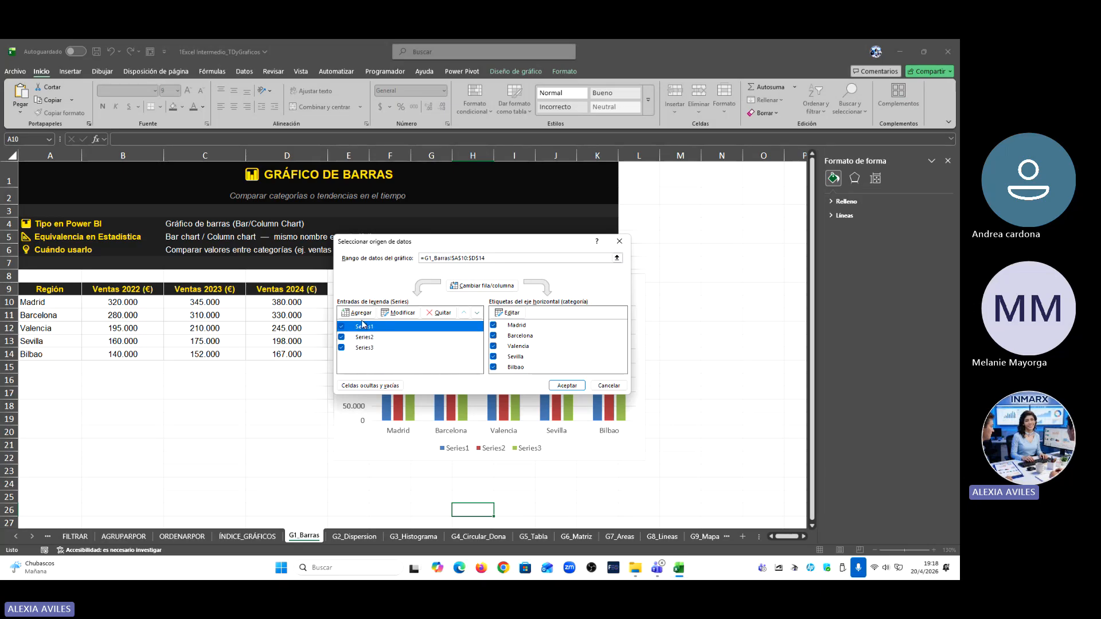
left_click(401, 314)
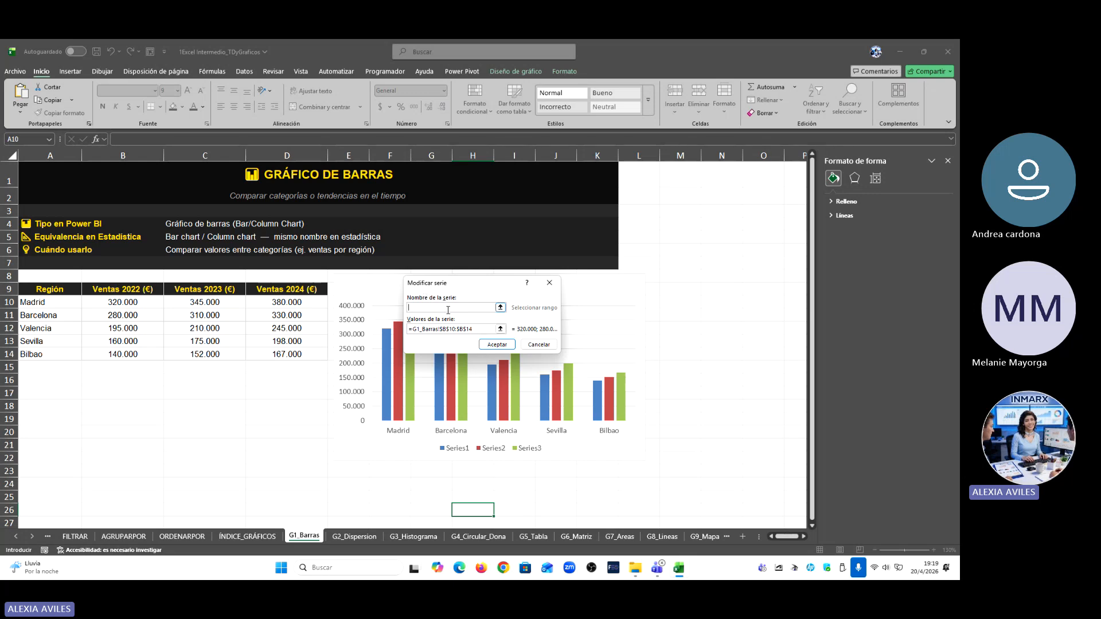
left_click(130, 289)
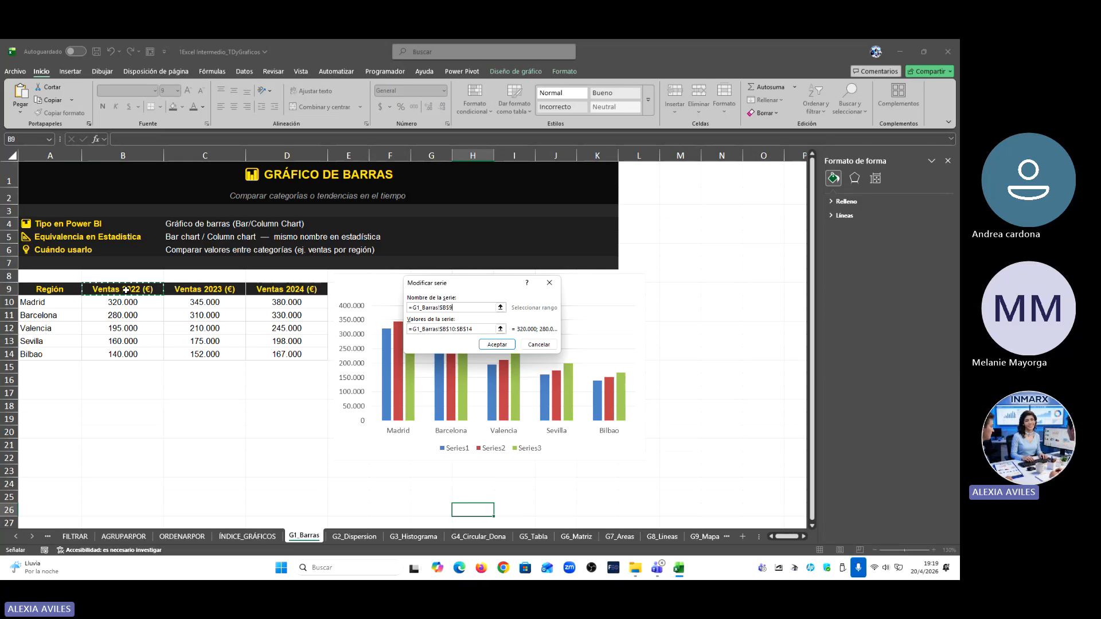
left_click(497, 345)
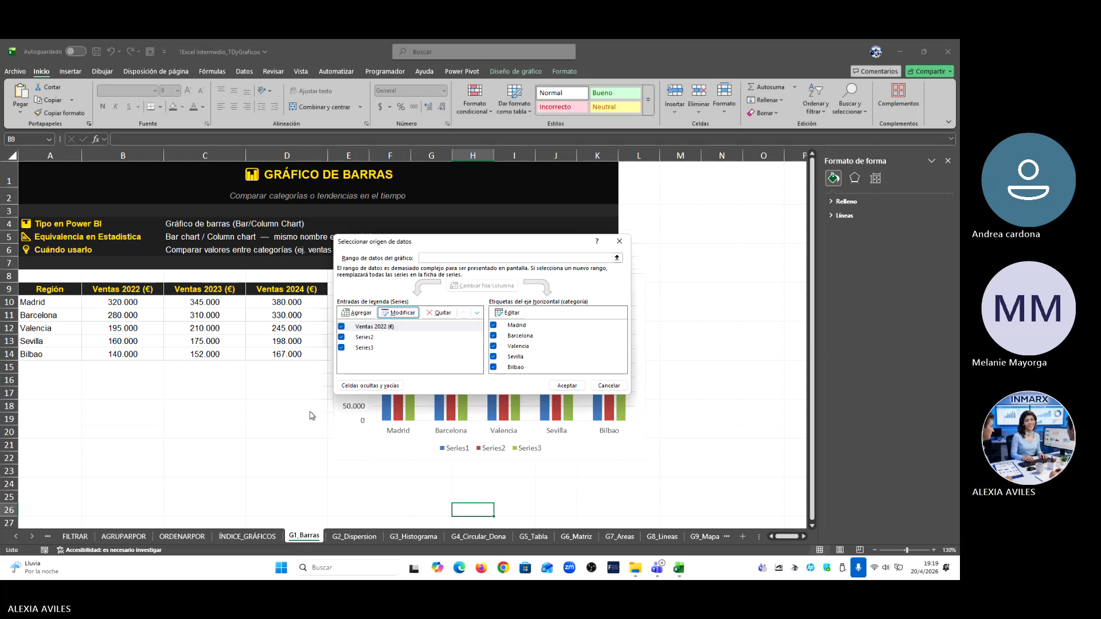
Step: Name the second series from the "Ventas 2023 (€)" header in cell C9
left_click(373, 339)
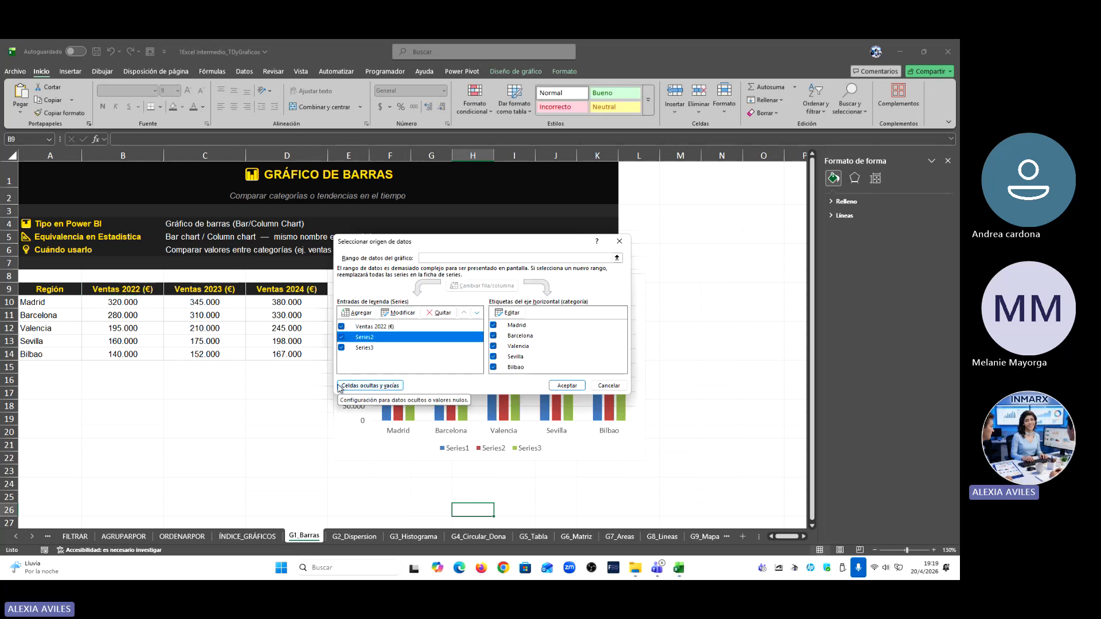
left_click(400, 313)
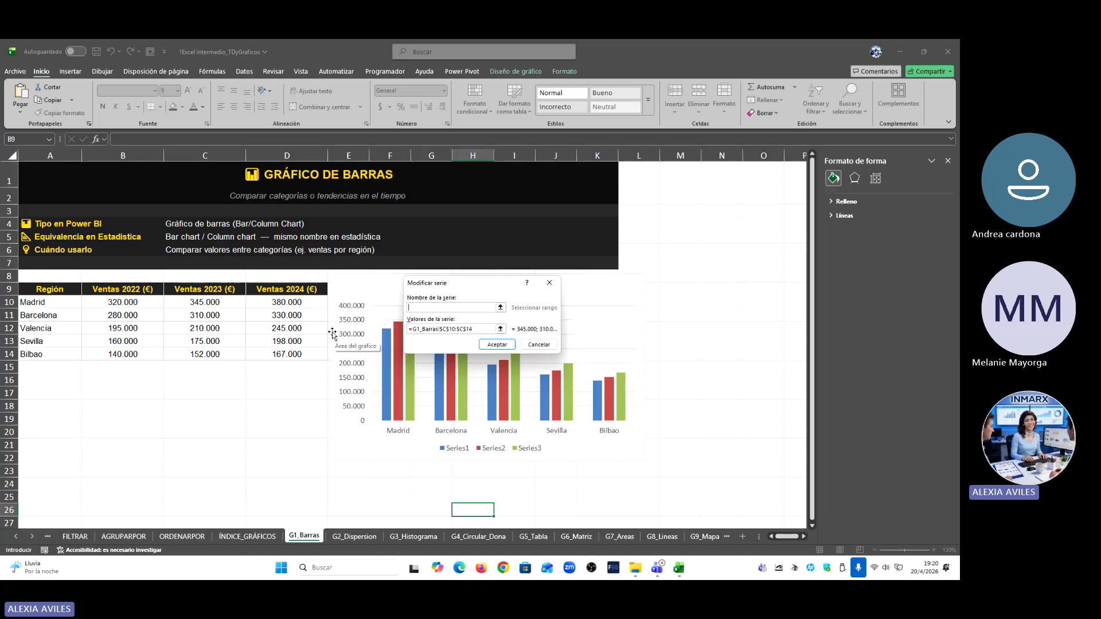
left_click(215, 290)
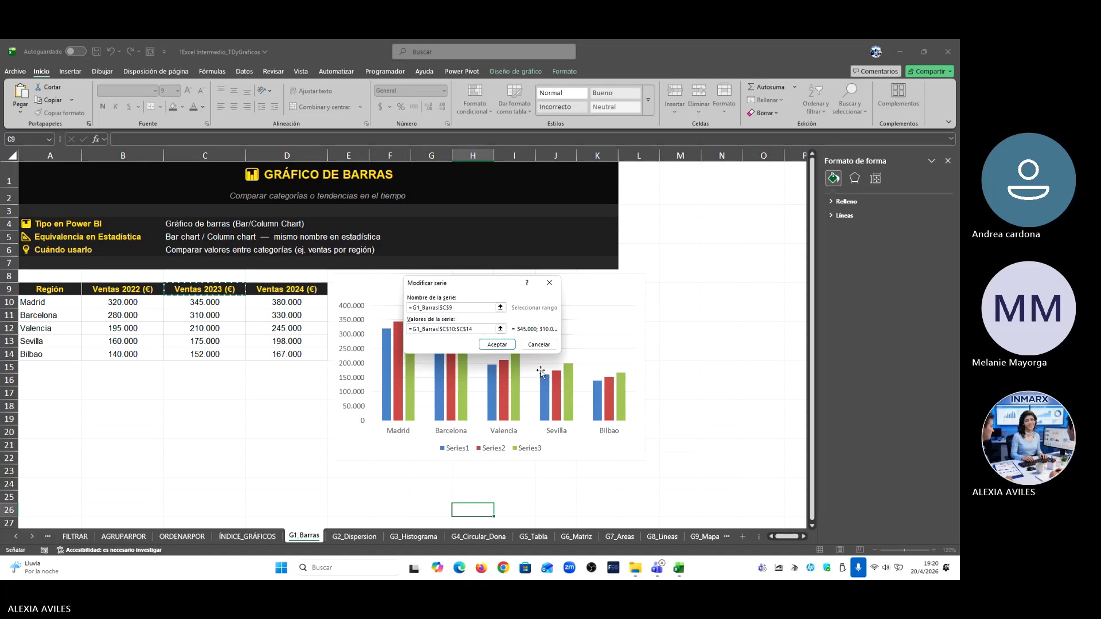
left_click(498, 345)
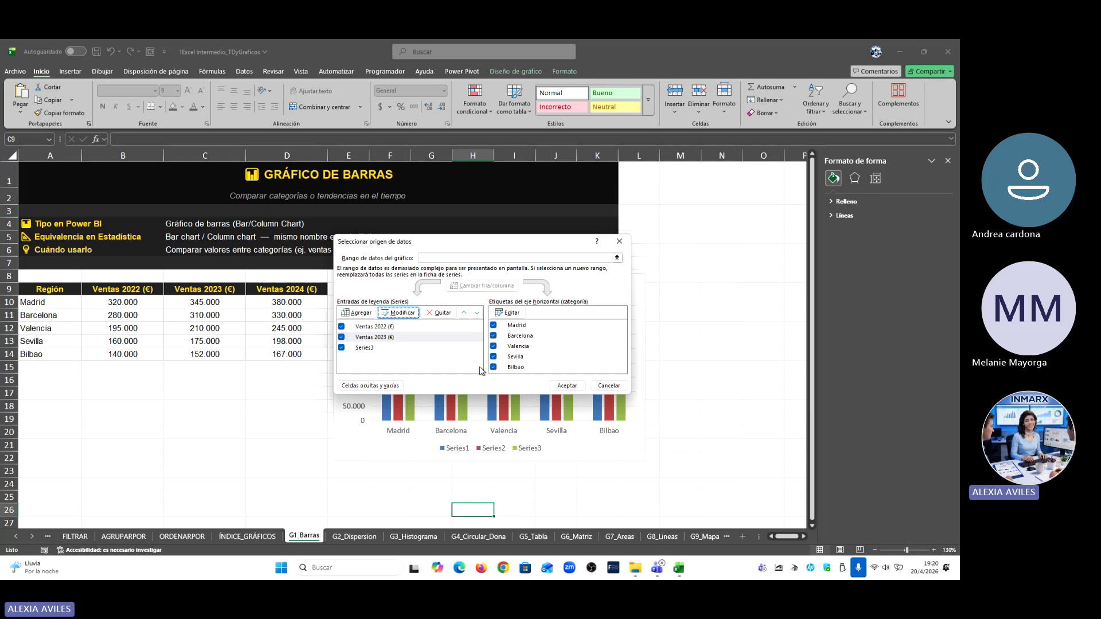
Step: Name the third series from the "Ventas 2024 (€)" header in cell D9 and apply the data source changes to the chart
left_click(385, 347)
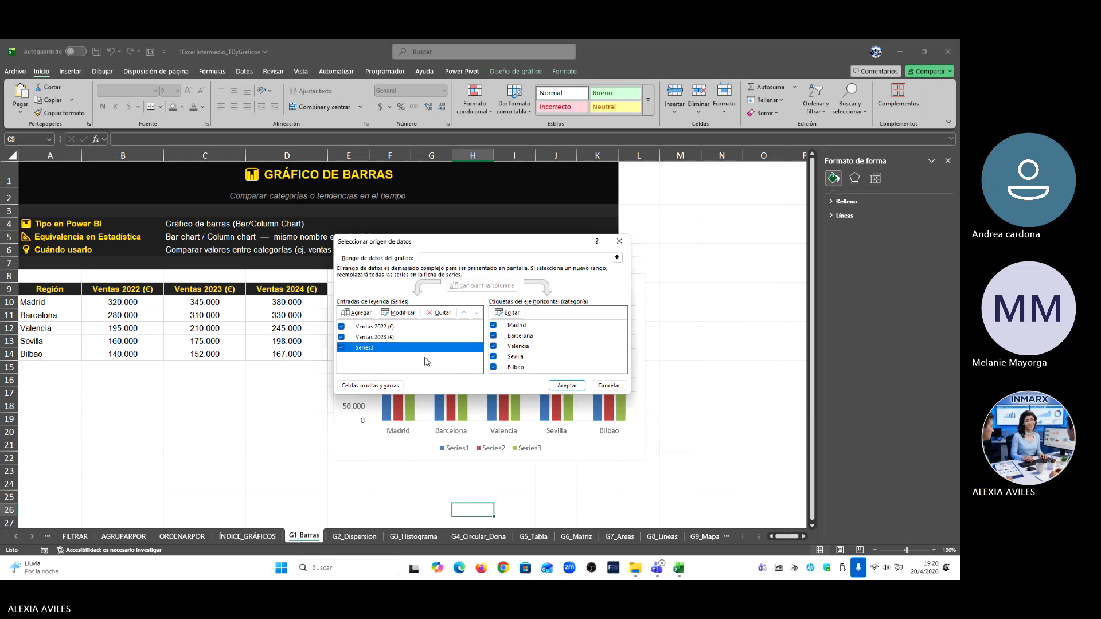
left_click(403, 312)
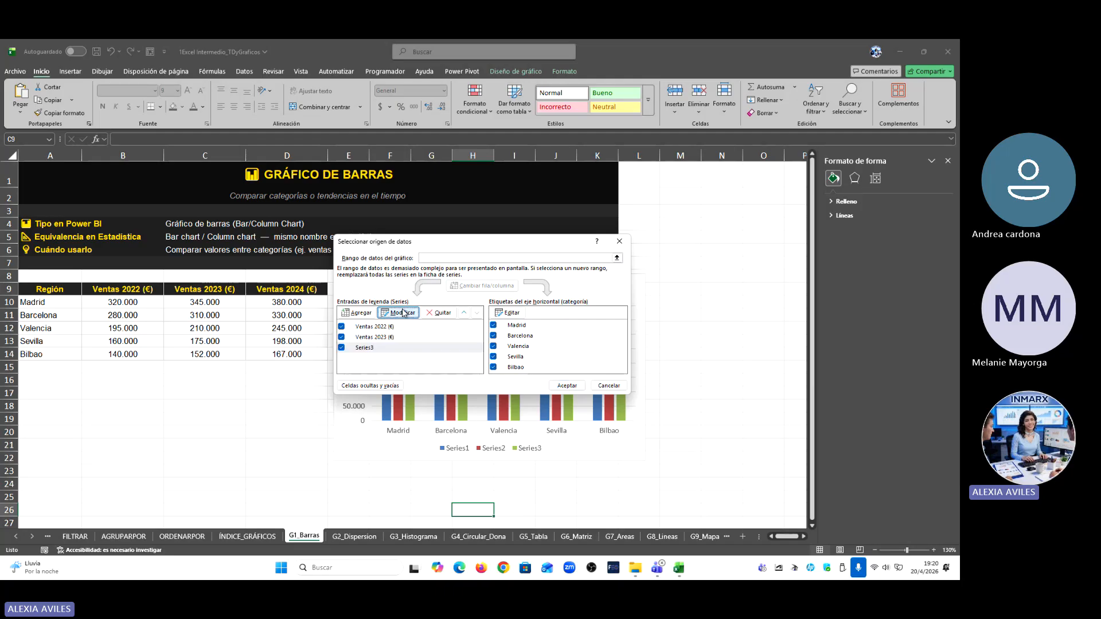
left_click(287, 292)
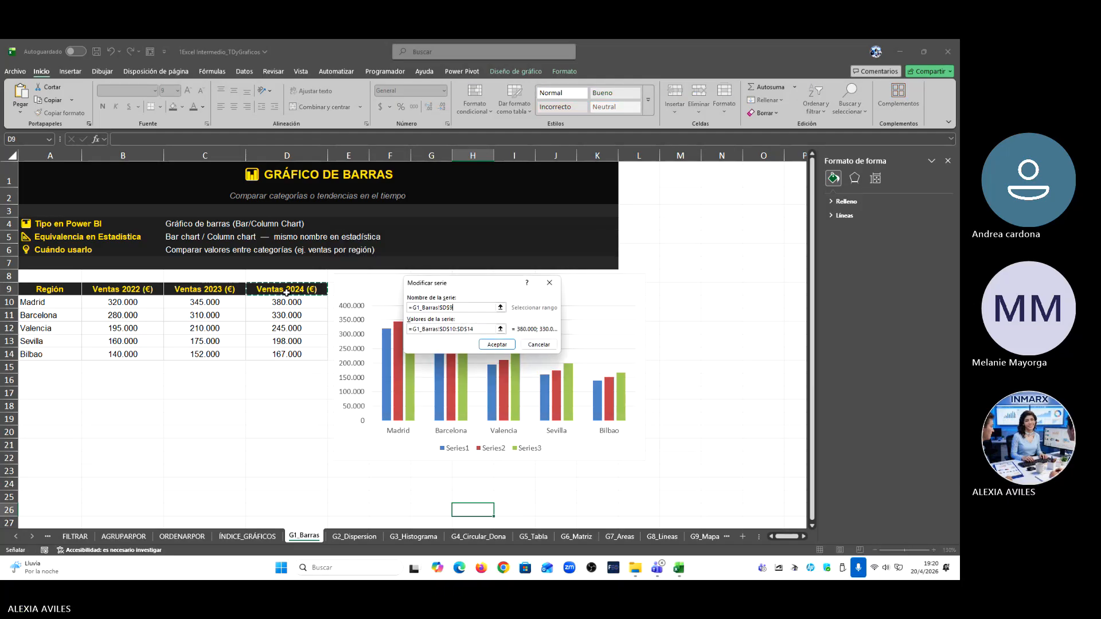
left_click(493, 346)
left_click(567, 386)
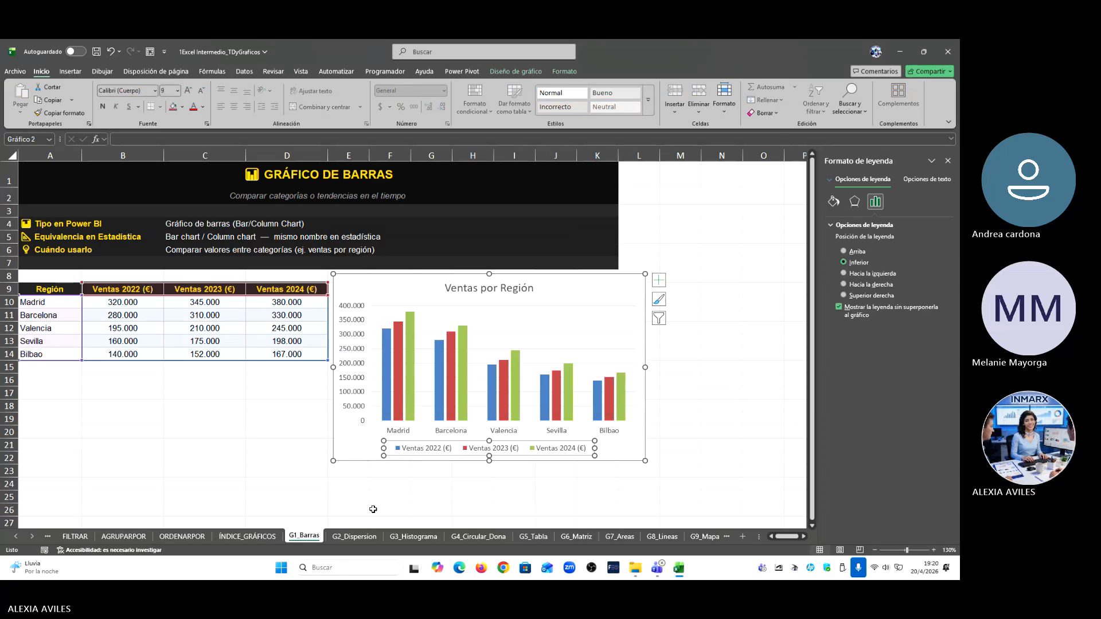
left_click(703, 330)
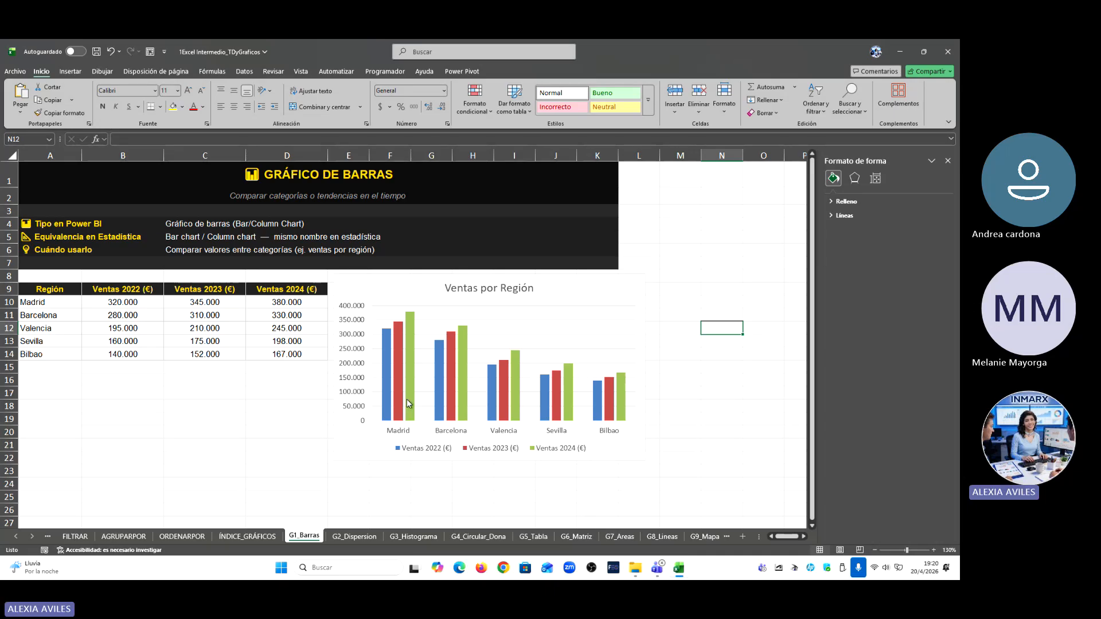
Step: Move the "Ventas por Región" chart slightly to the right to leave a gap beside the table
mouse_move(407, 399)
mouse_move(400, 373)
left_click_drag(534, 279, 563, 274)
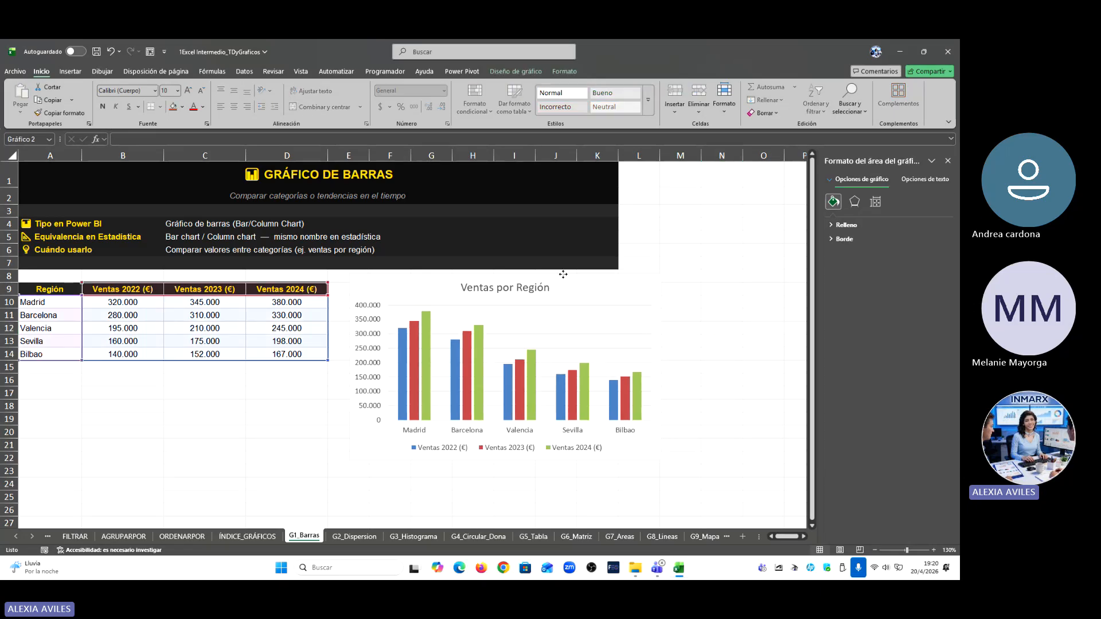
left_click(104, 384)
Step: Insert the recommended clustered column chart from A9:D14 with the header row included, then delete that chart
left_click_drag(44, 289, 321, 354)
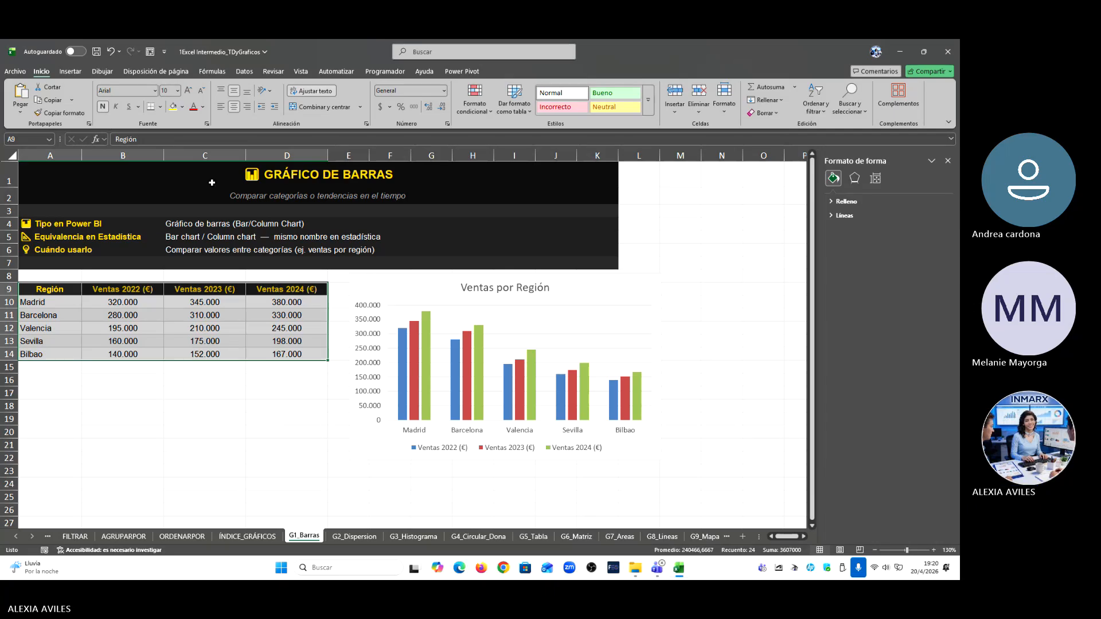
left_click(71, 71)
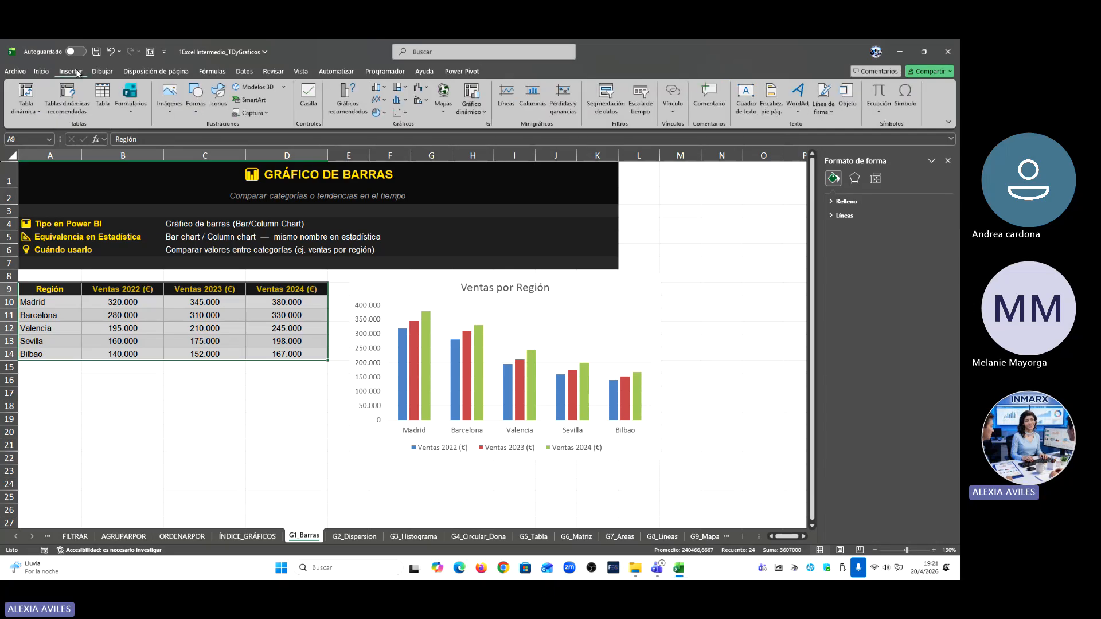
left_click(488, 124)
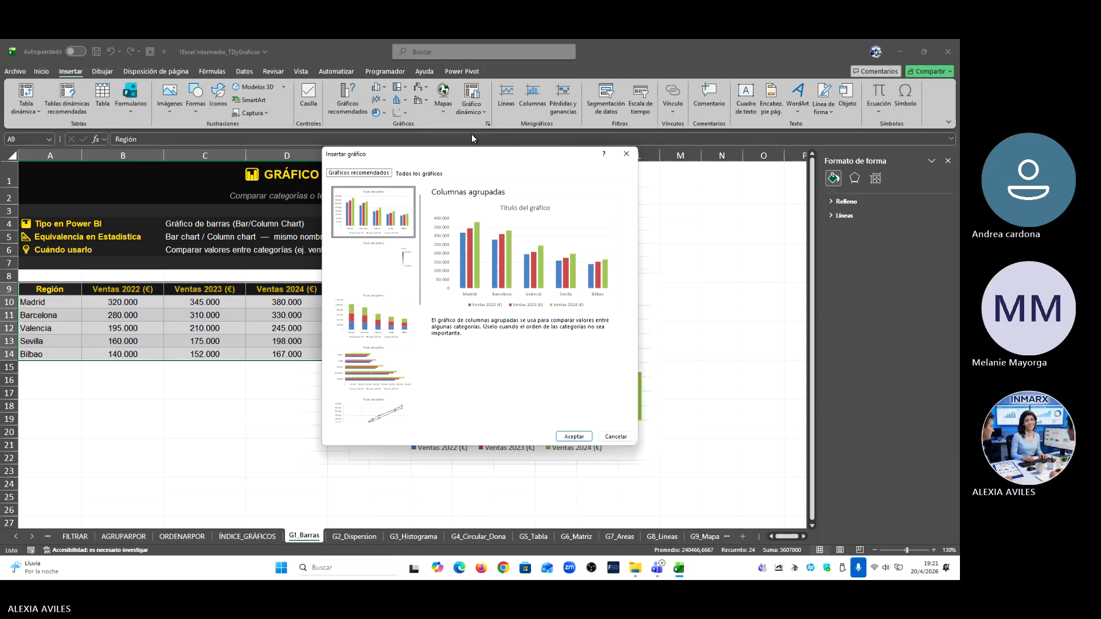
left_click(582, 437)
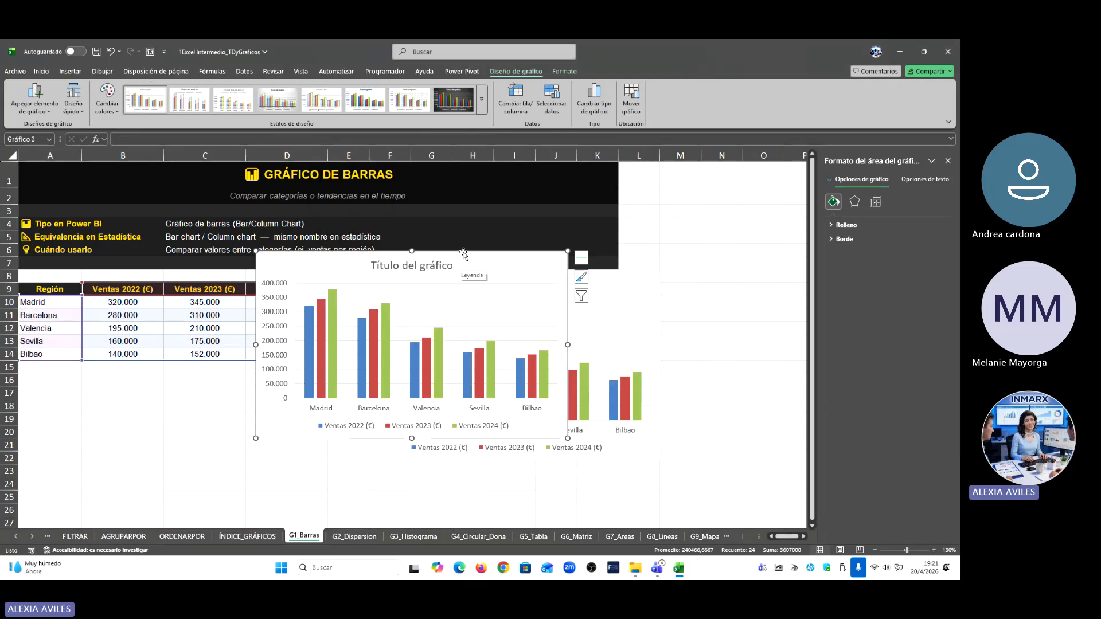
left_click_drag(461, 252, 250, 296)
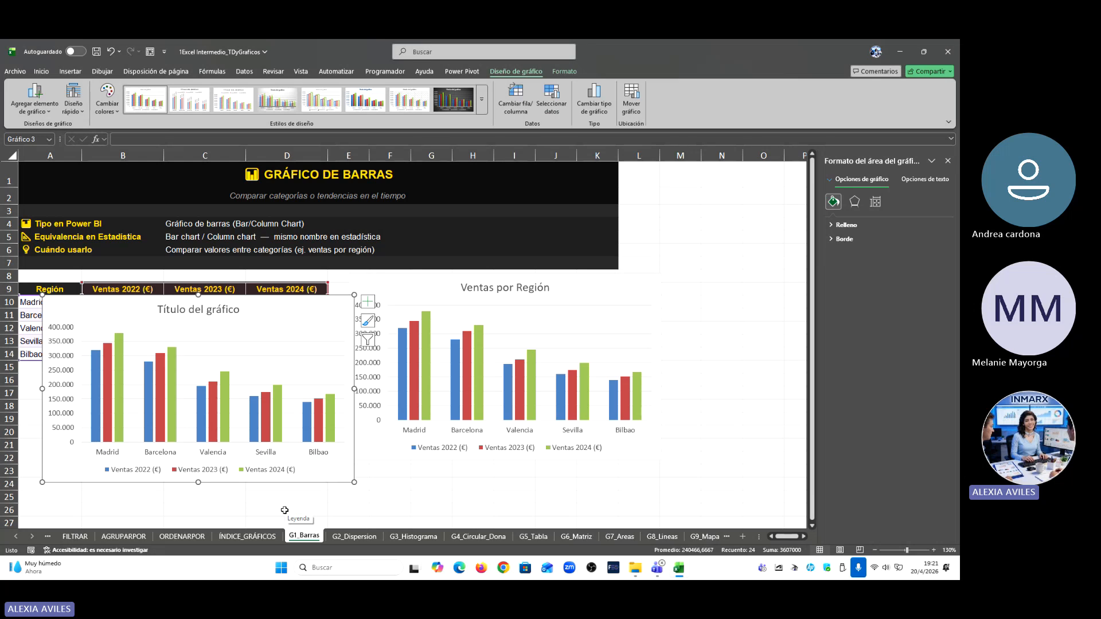
key("Delete")
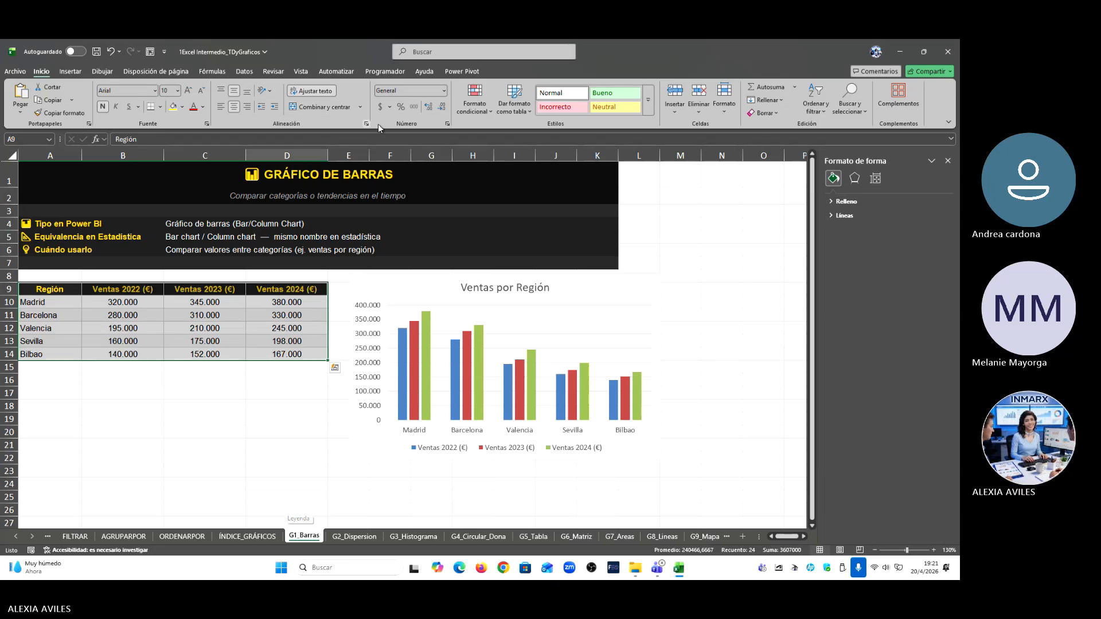
Step: Insert the recommended clustered column chart from the same header-inclusive range once more and delete it again
left_click(77, 71)
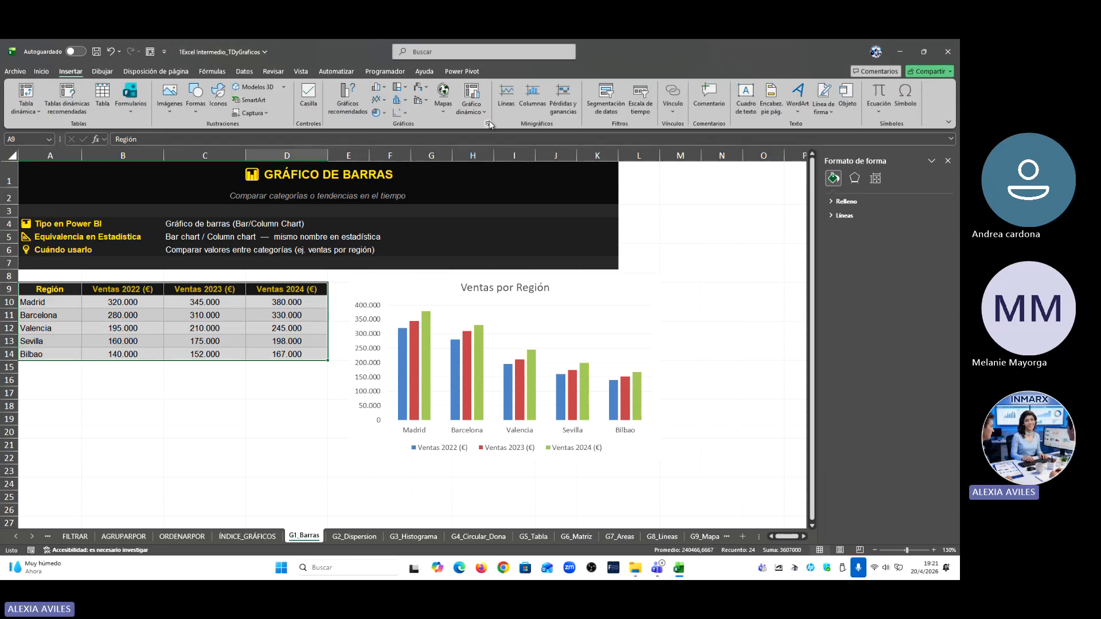
left_click(488, 123)
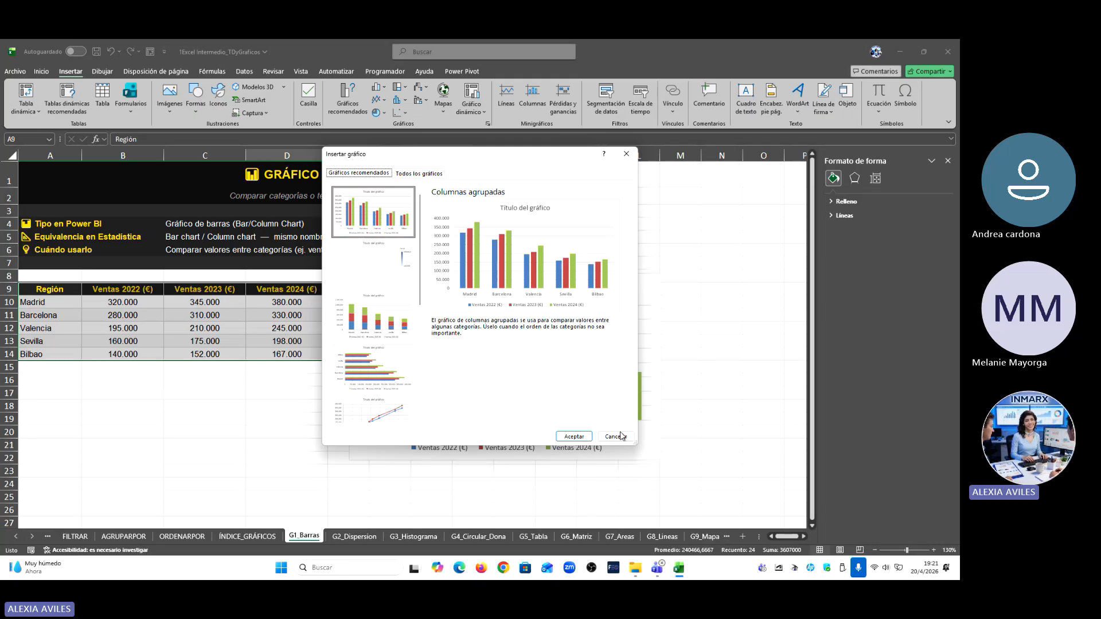
left_click(574, 437)
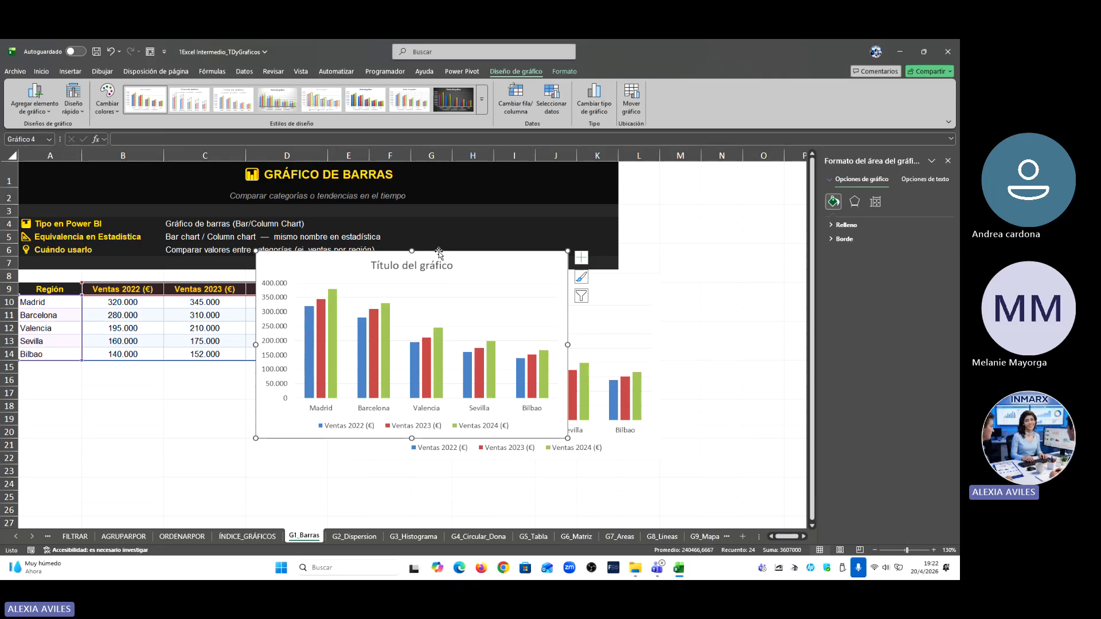
key("Delete")
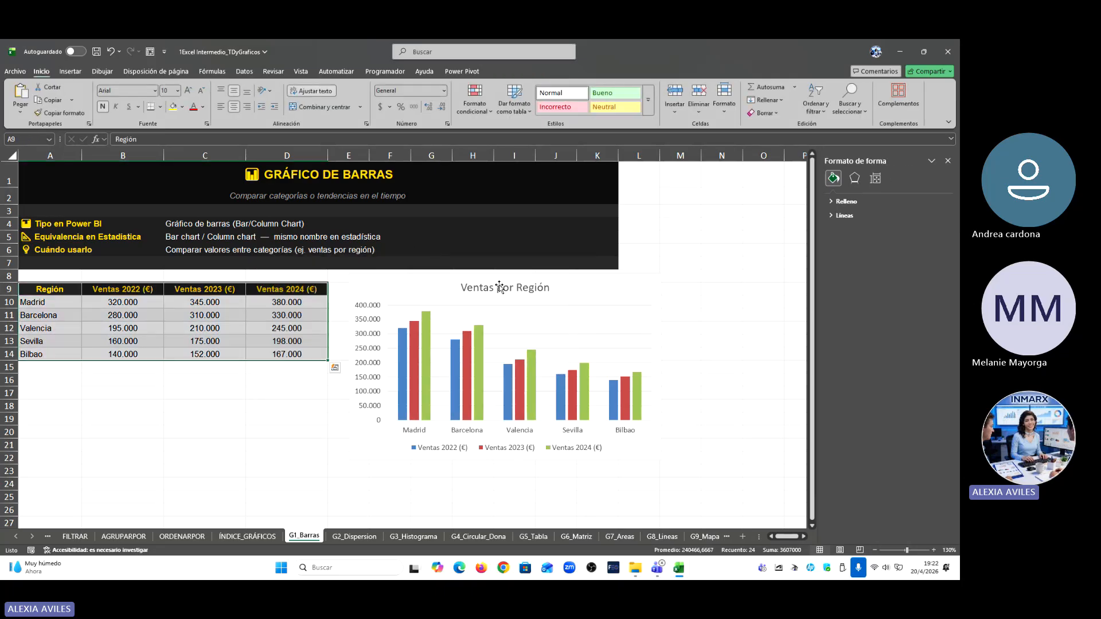
Step: Inspect the chart's data source and the name and value references of the "Ventas 2022 (€)" series, leaving everything unedited
left_click(501, 275)
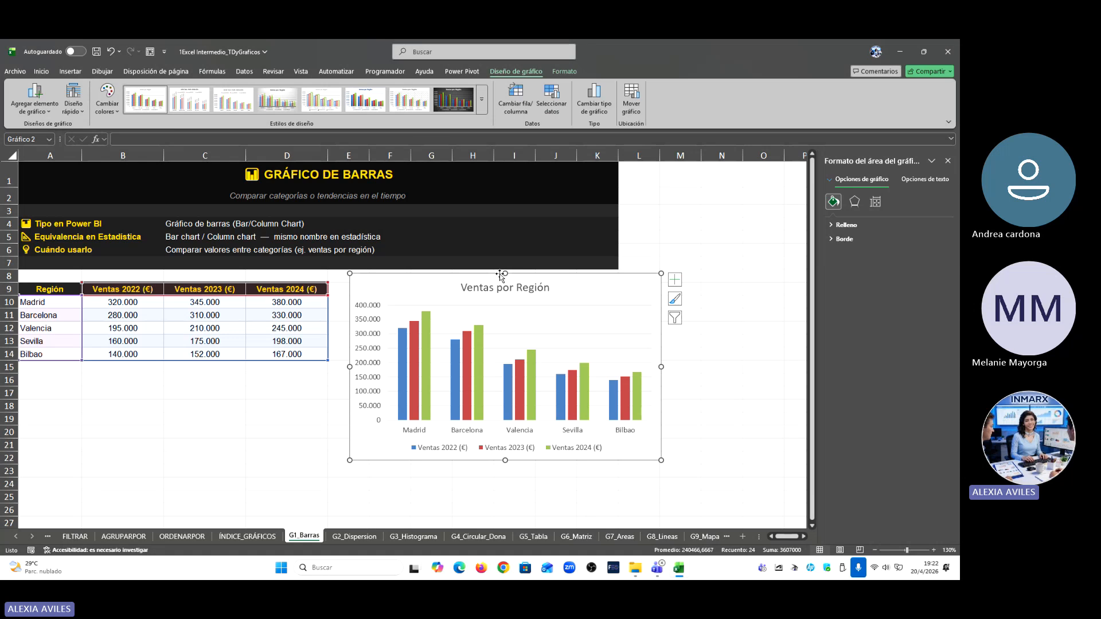
left_click(492, 449)
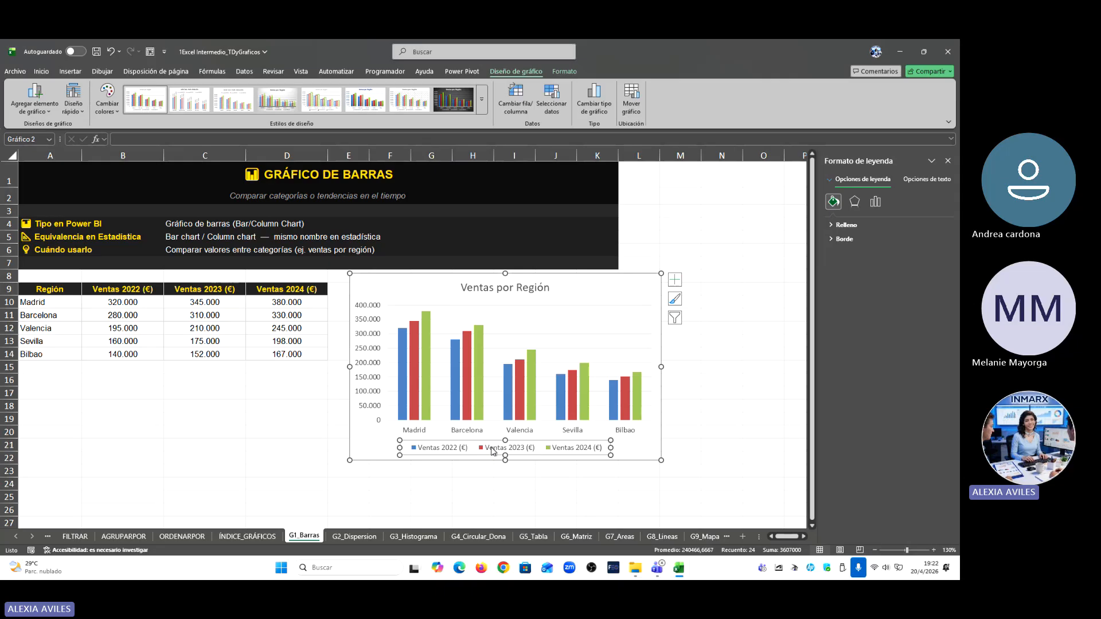
right_click(492, 451)
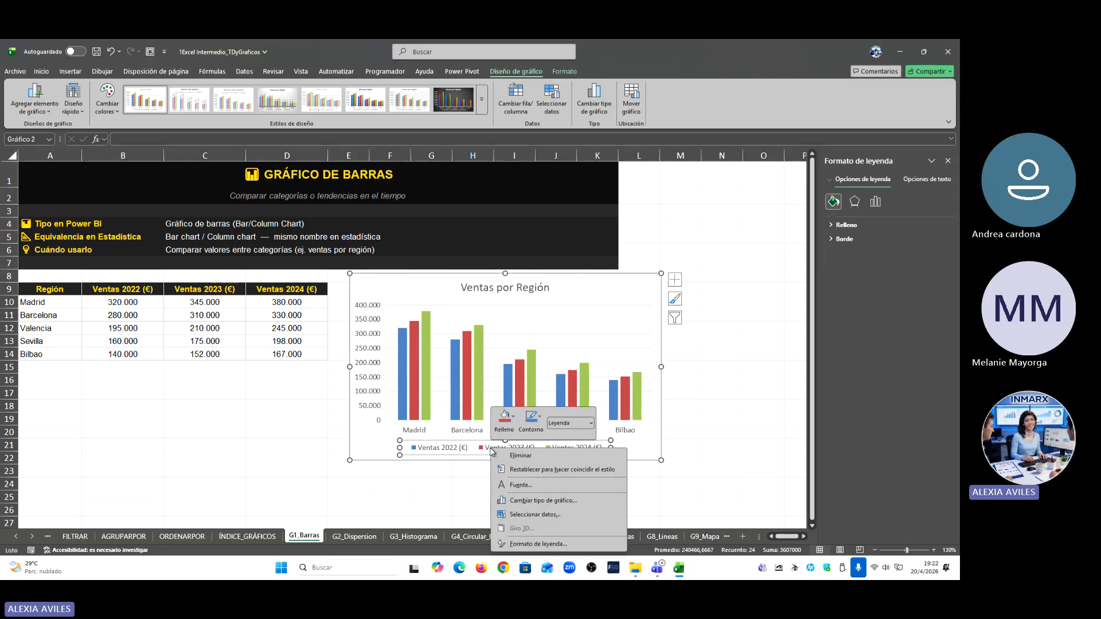
left_click(561, 516)
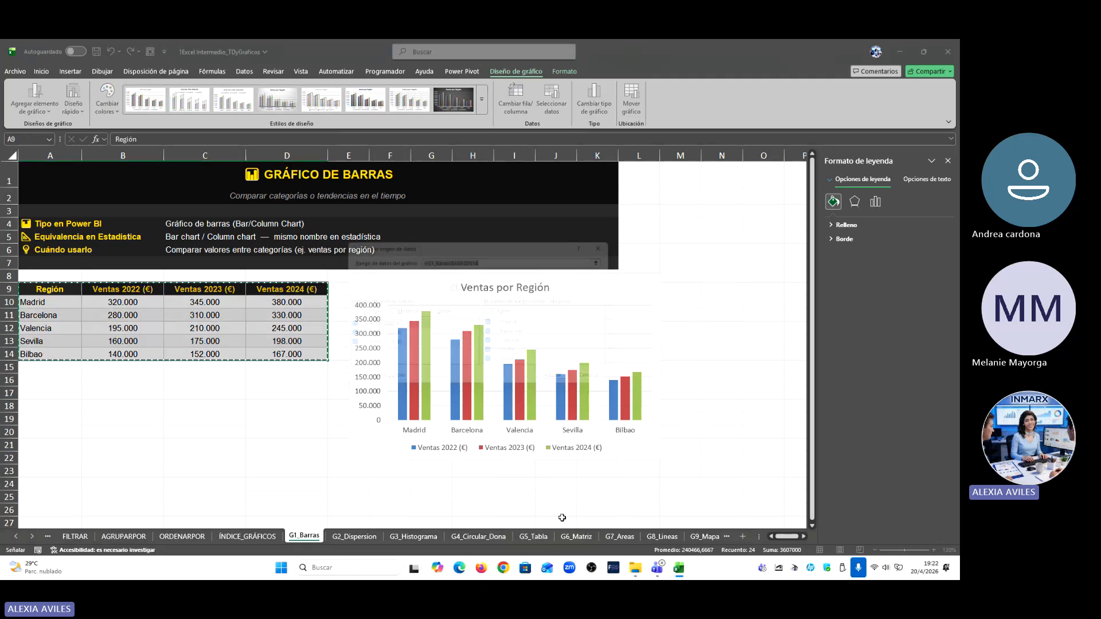
left_click(382, 336)
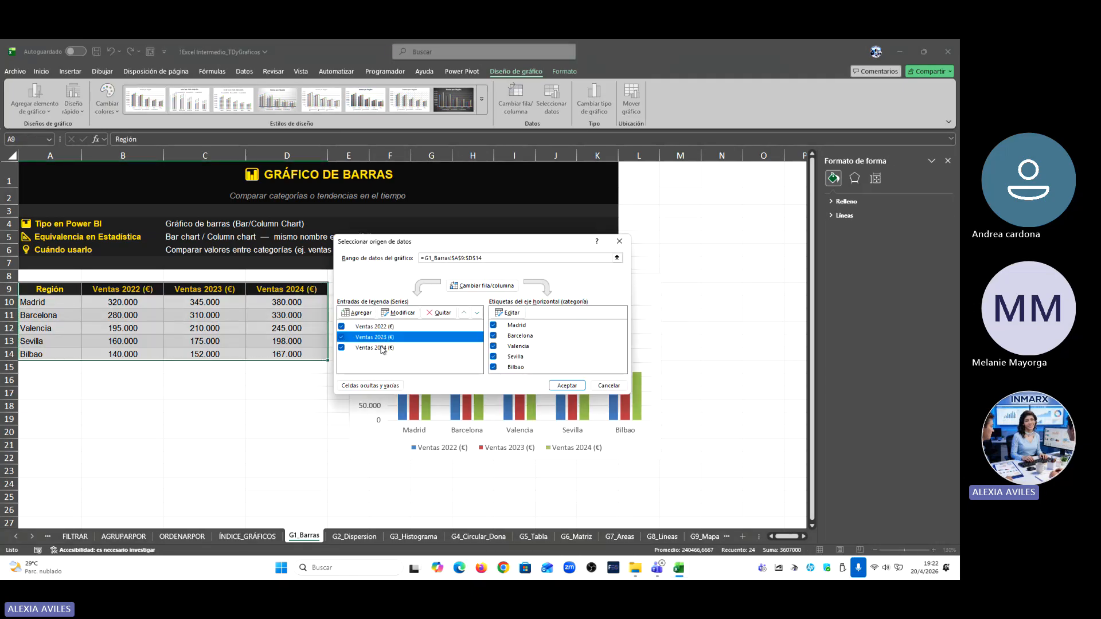
left_click(381, 347)
left_click(383, 328)
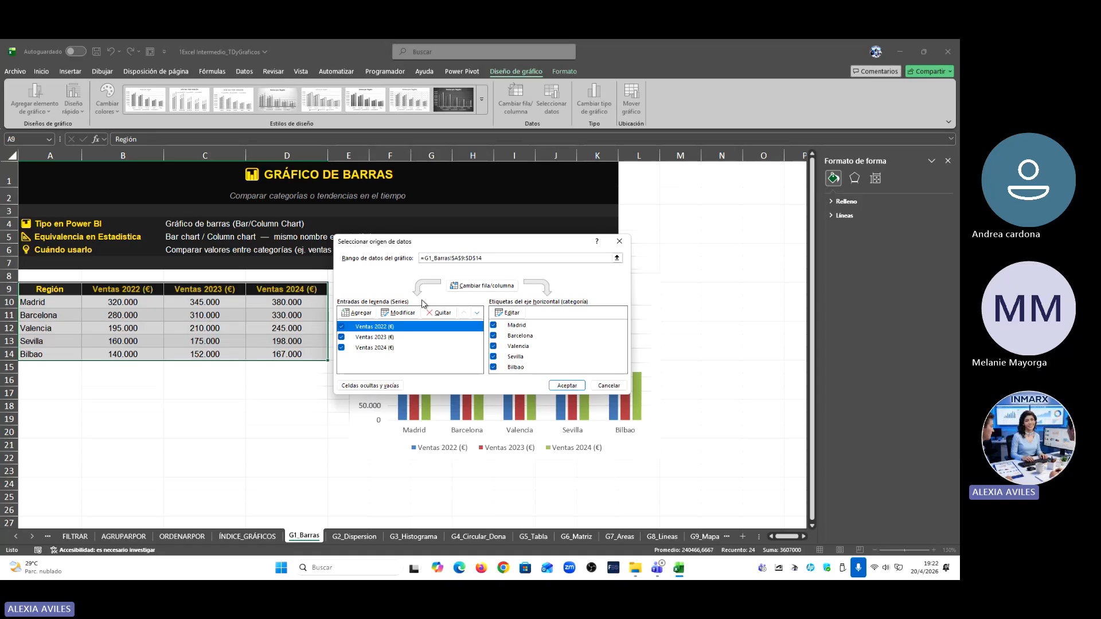
left_click(402, 314)
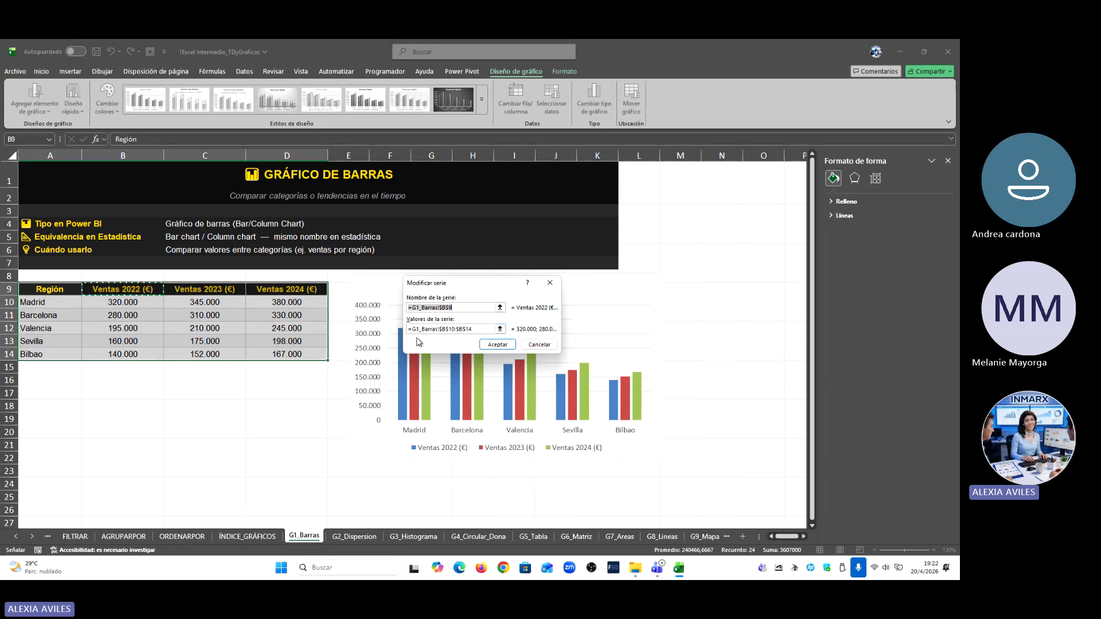
left_click(539, 344)
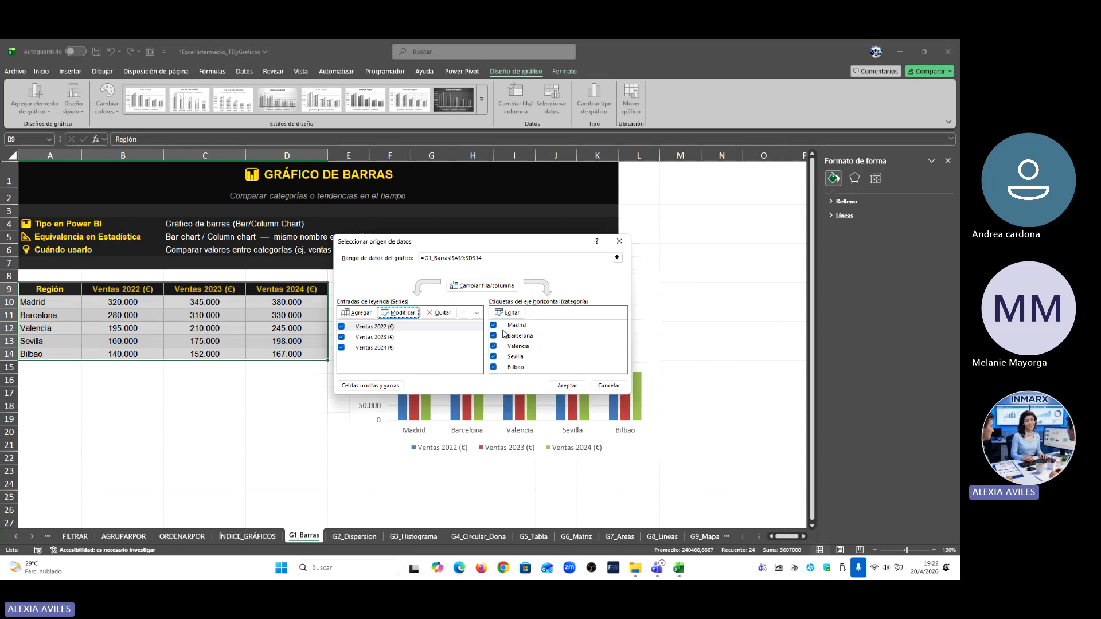
left_click(609, 386)
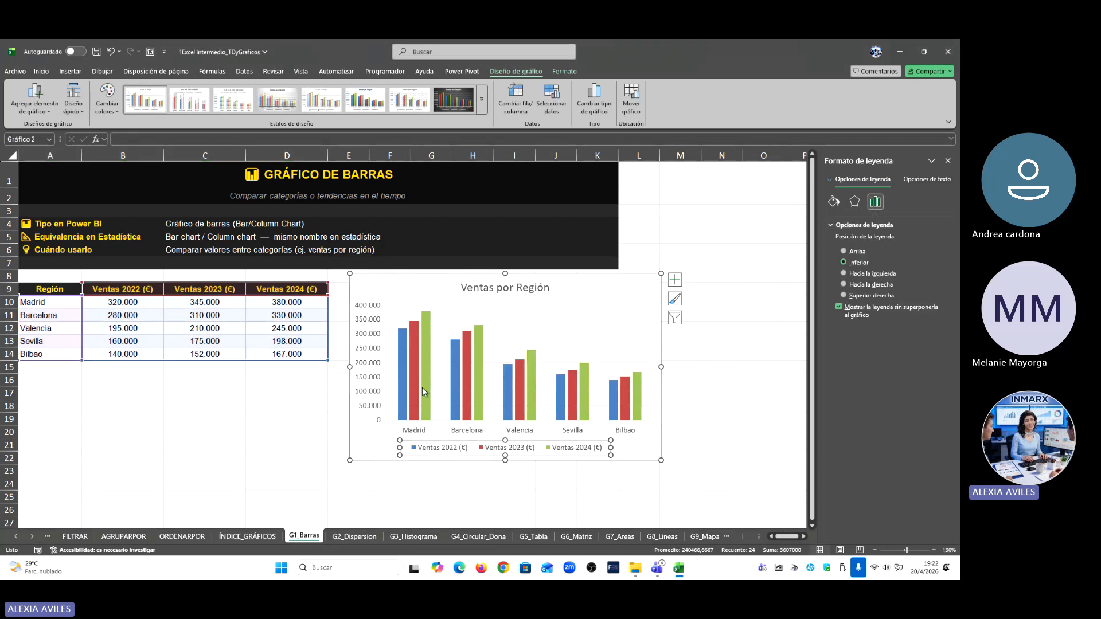
left_click(293, 382)
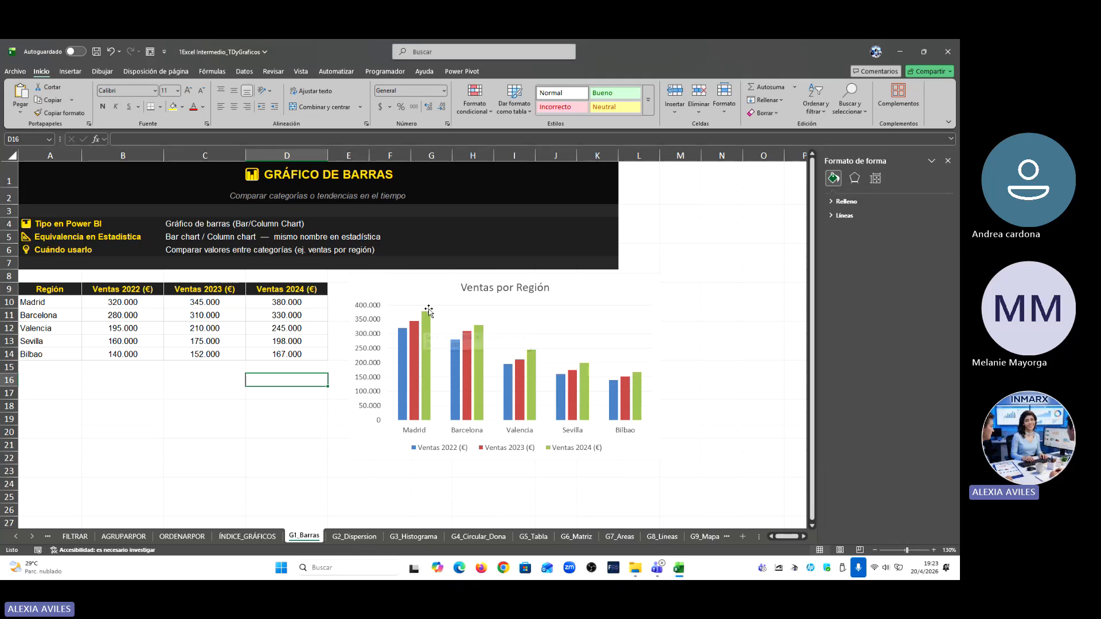
Step: Apply the dark-background chart style with glossy columns to the "Ventas por Región" chart
mouse_move(425, 411)
left_click(630, 277)
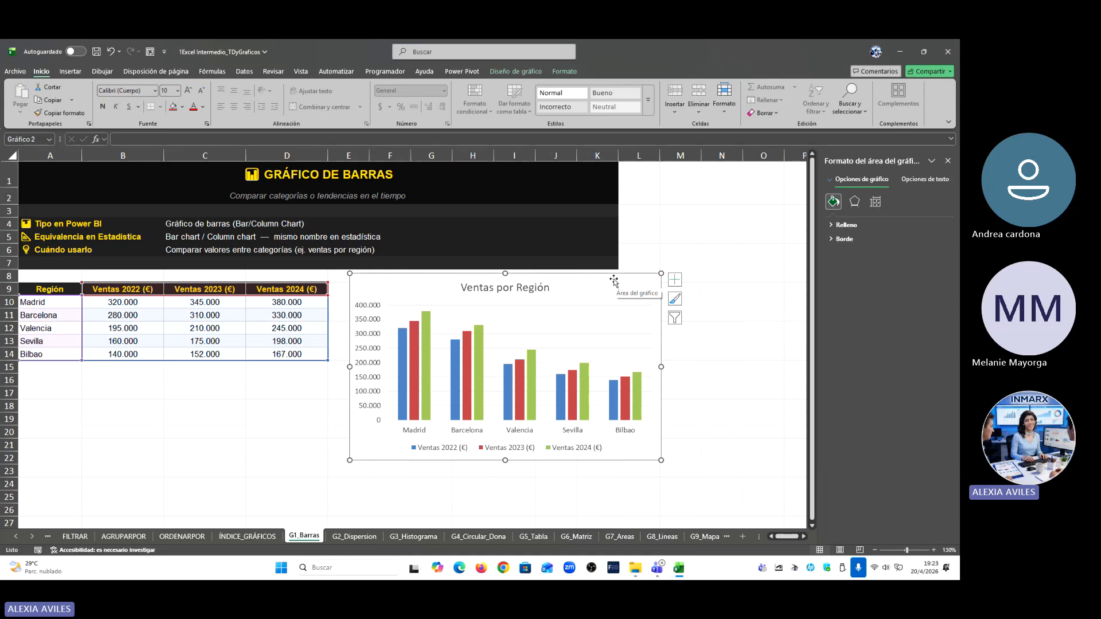
left_click(576, 73)
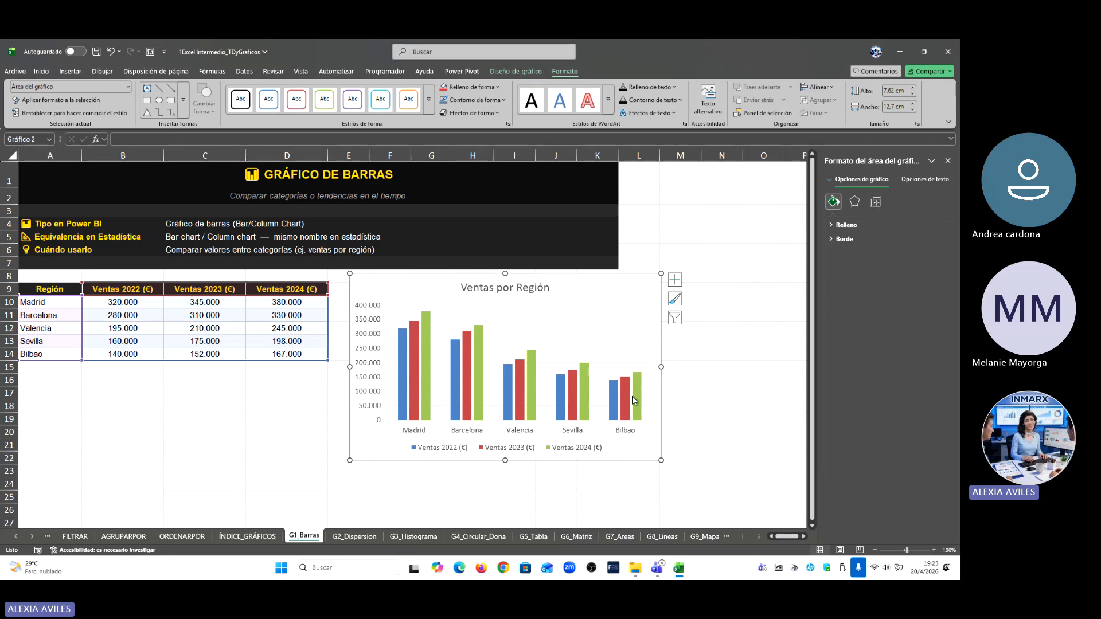
left_click(512, 71)
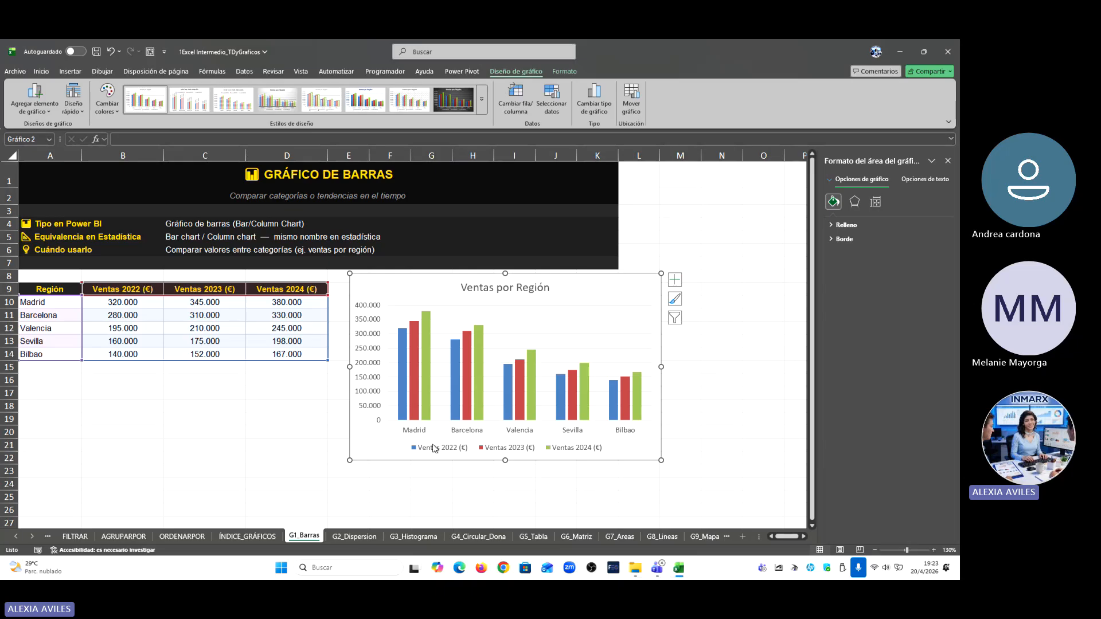
left_click(481, 102)
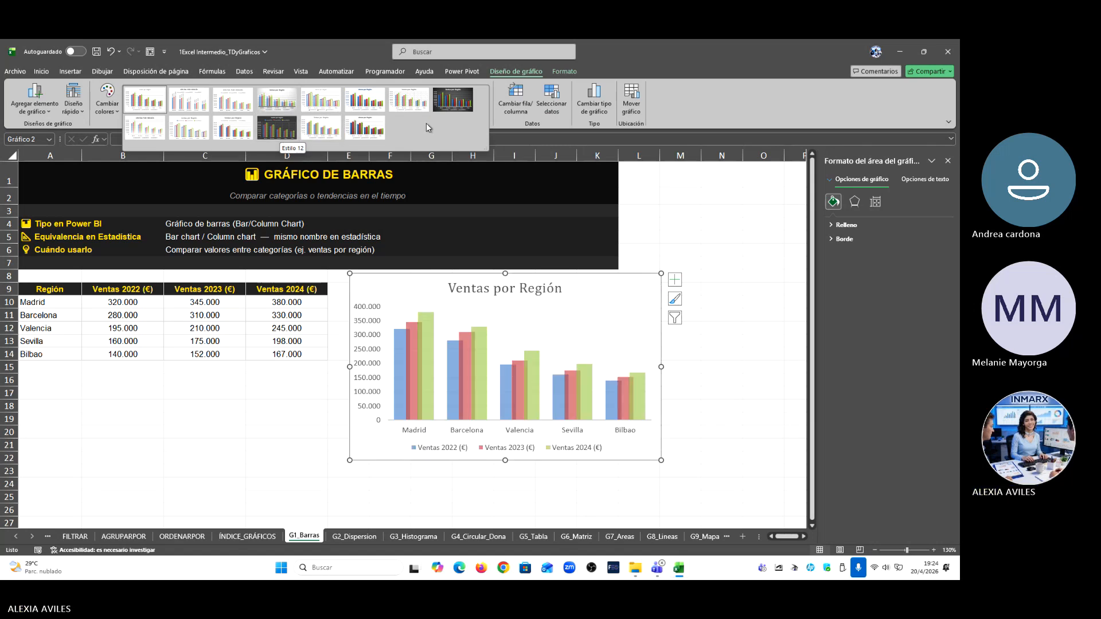
left_click(451, 104)
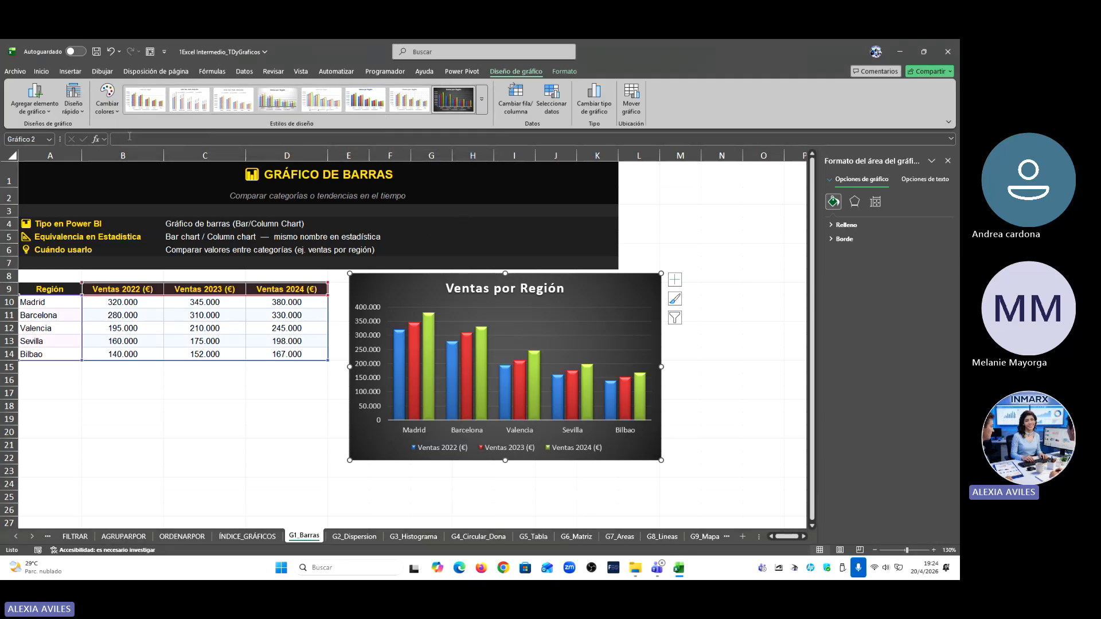
Step: Apply the quick layout with a data table and vertical axis title, and enlarge the chart to span about columns E to O down to row 25
left_click(73, 105)
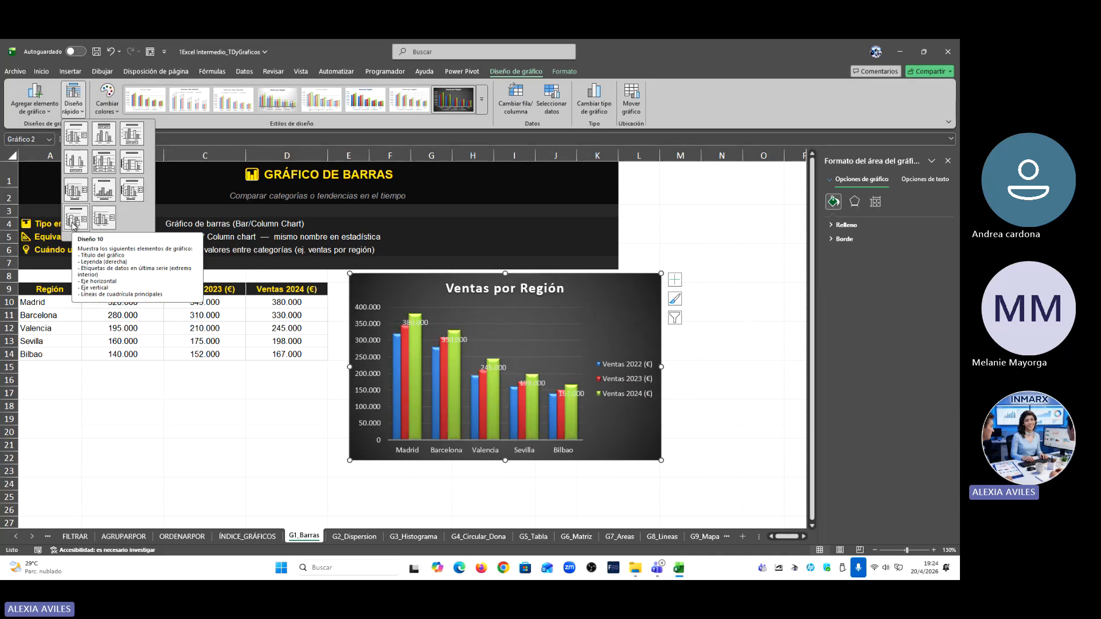
left_click(107, 158)
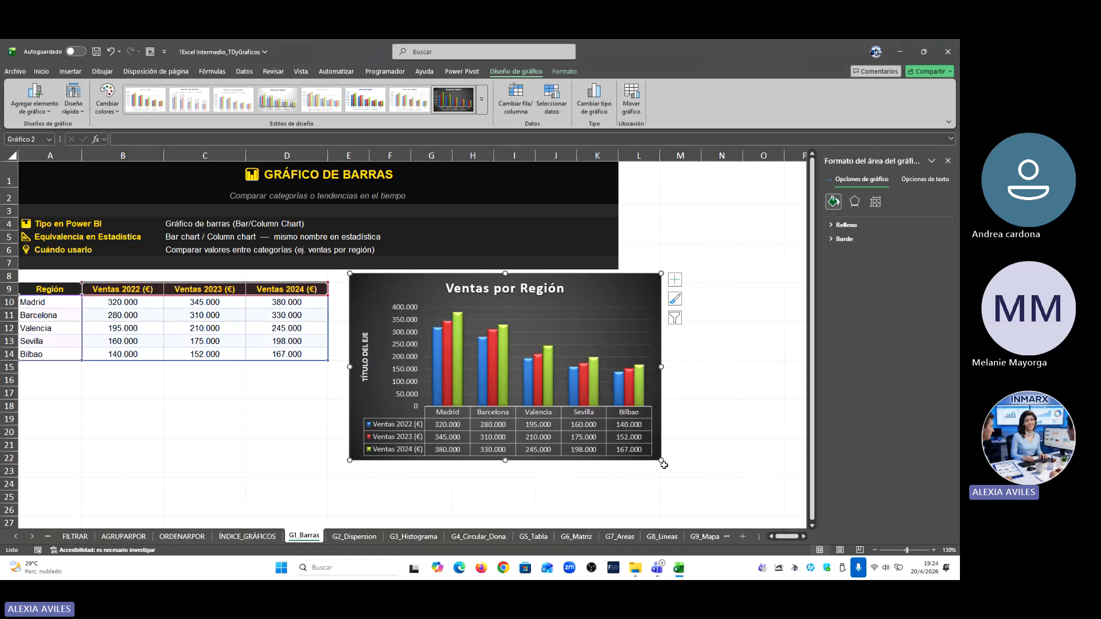
left_click_drag(658, 462, 783, 504)
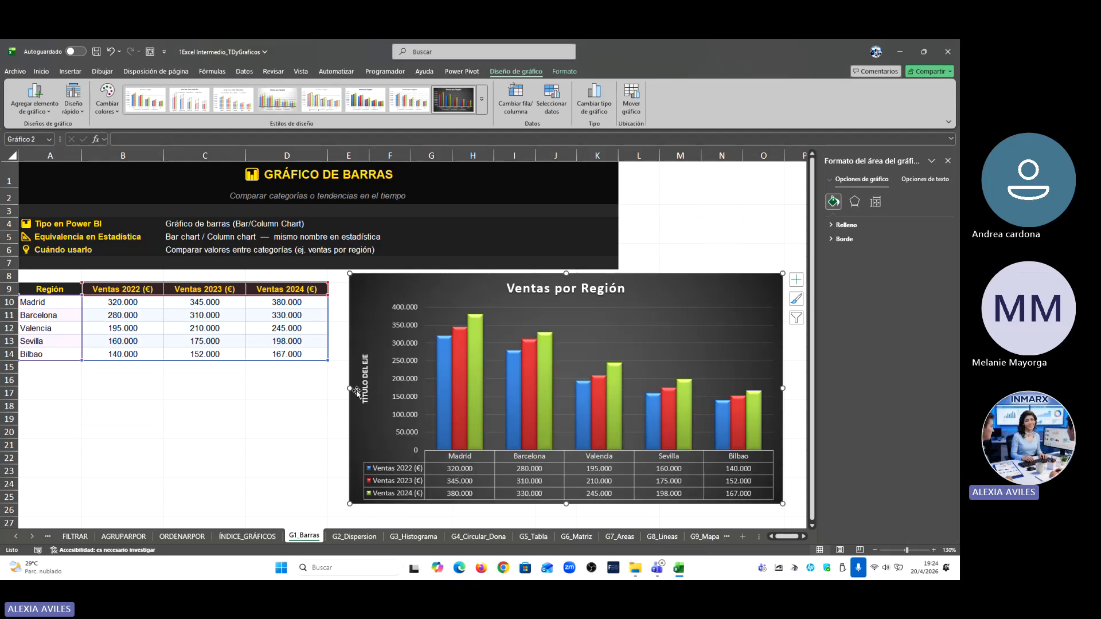
left_click_drag(349, 389, 326, 384)
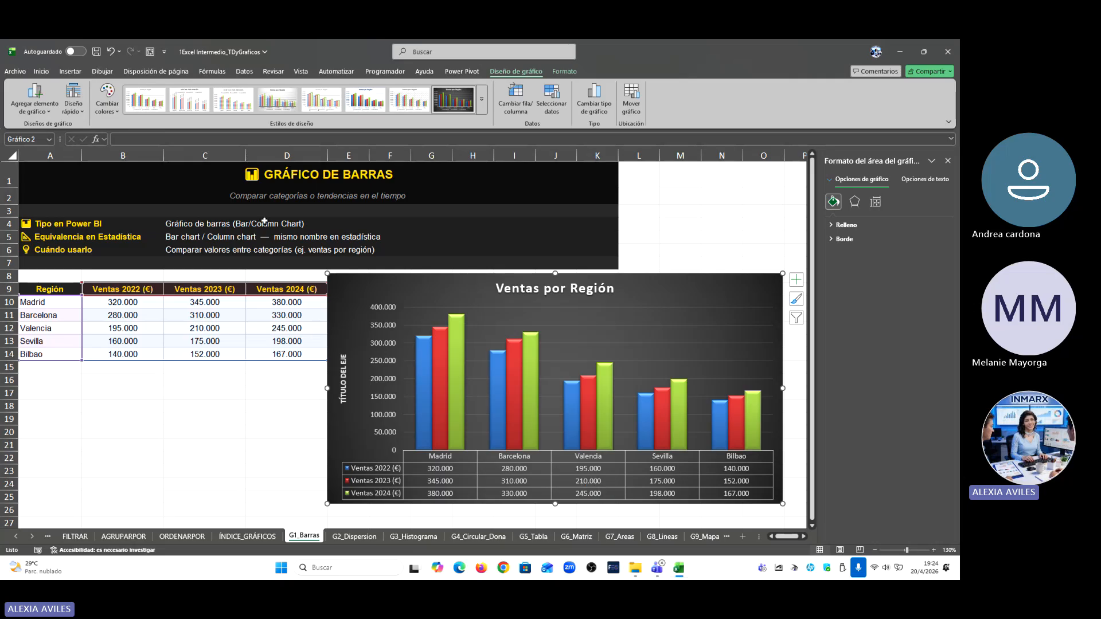
Step: Apply the quick layout with two axis titles, a right-hand legend and no chart title, and close the chart area formatting pane
left_click(82, 112)
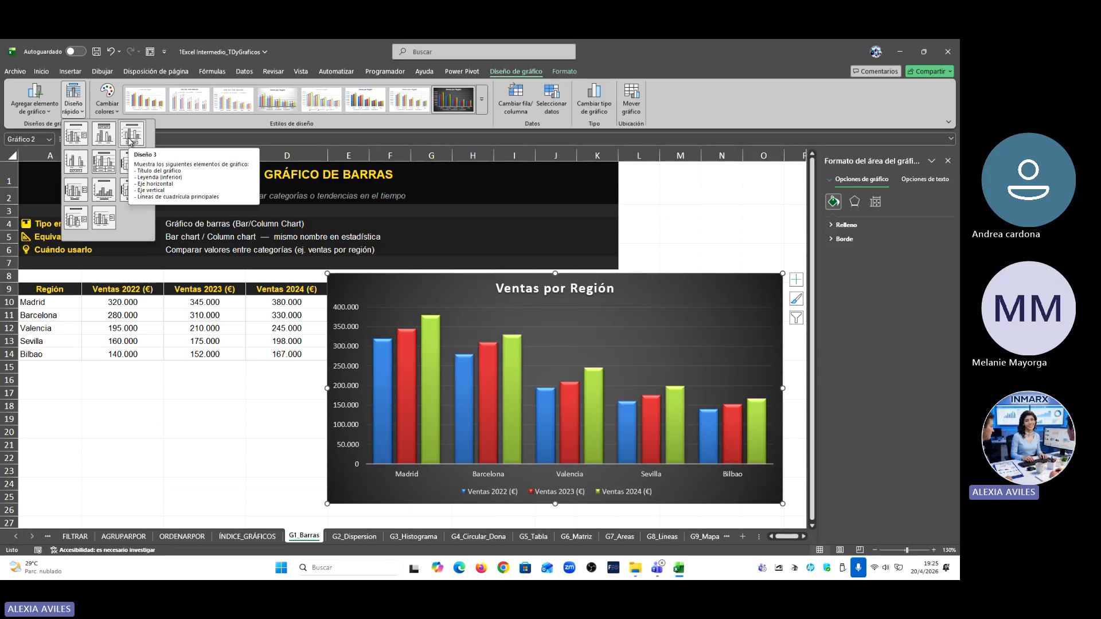
left_click(71, 192)
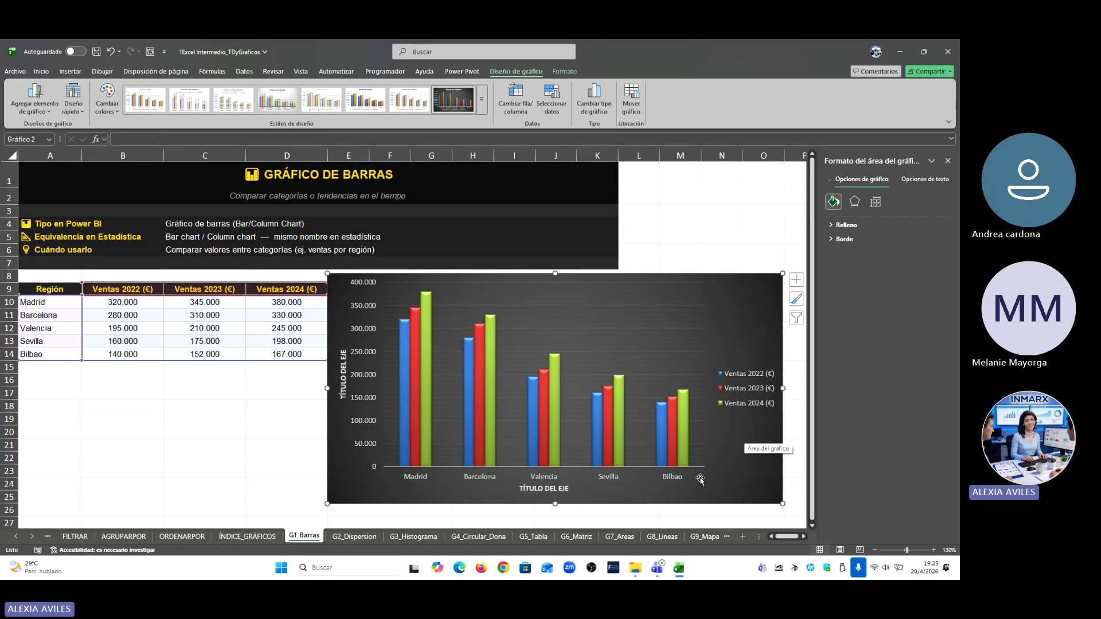
left_click(948, 161)
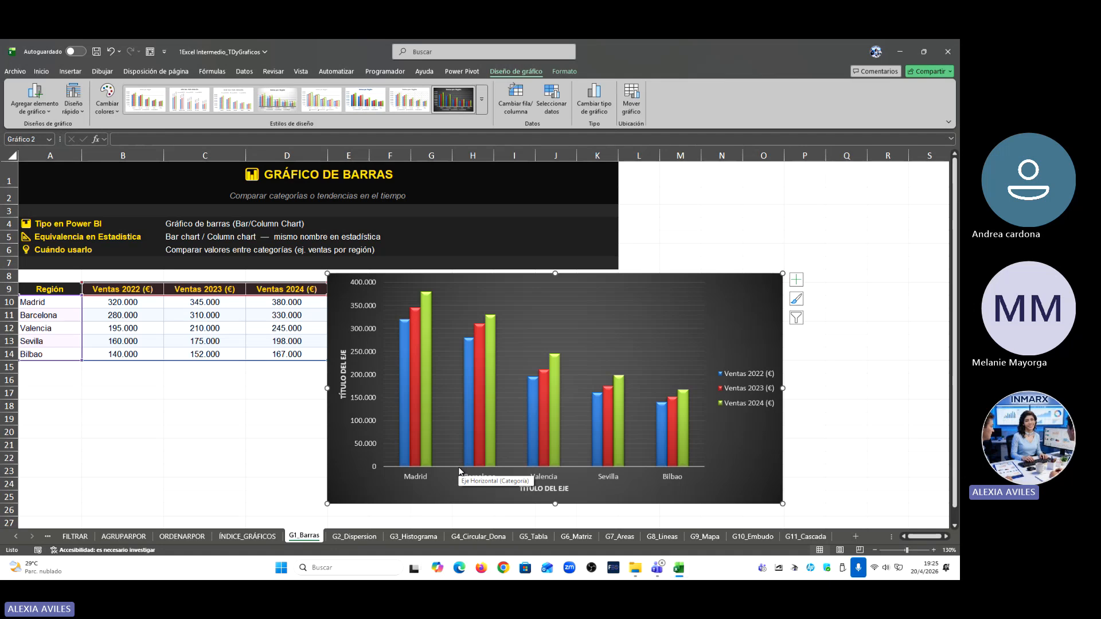
Step: Review the chart elements that can be shown, including the chart title option, and deselect the chart
left_click(796, 281)
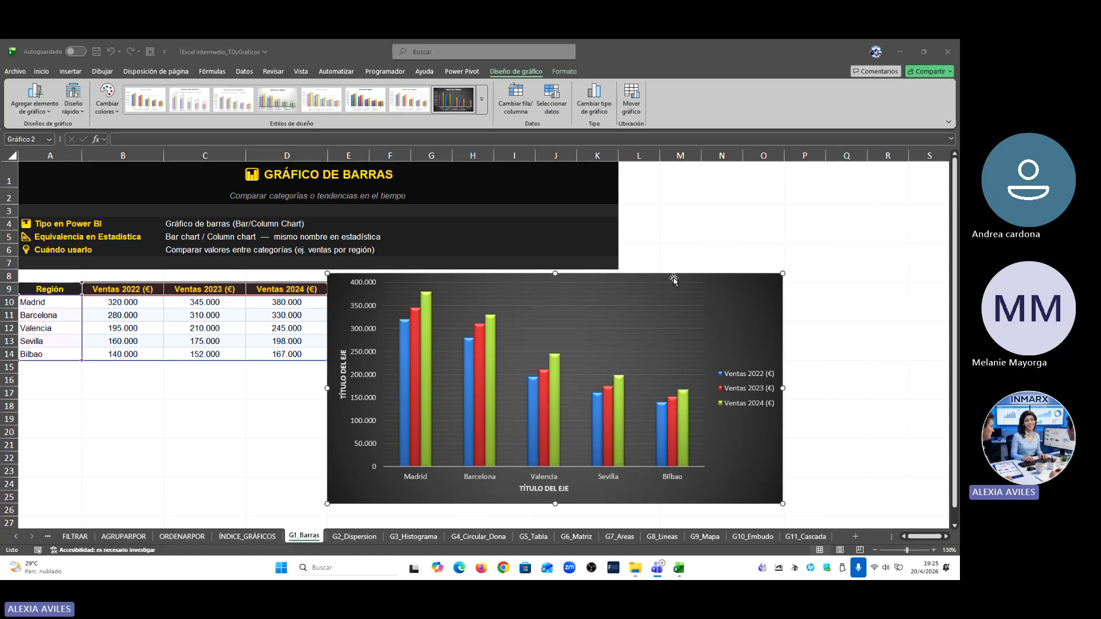
left_click(796, 279)
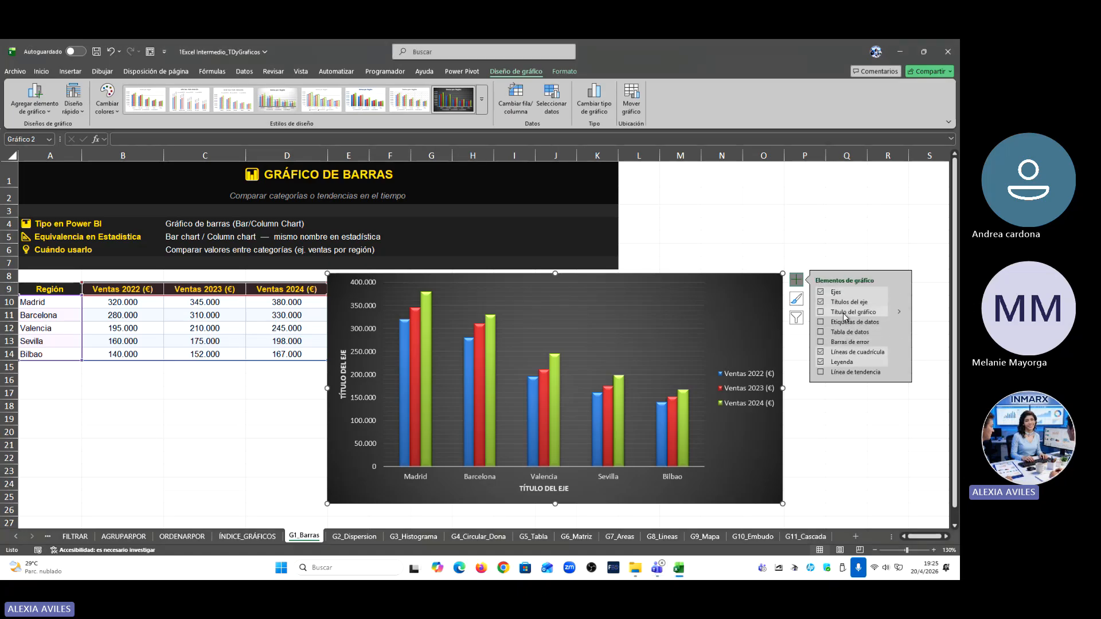
left_click(846, 315)
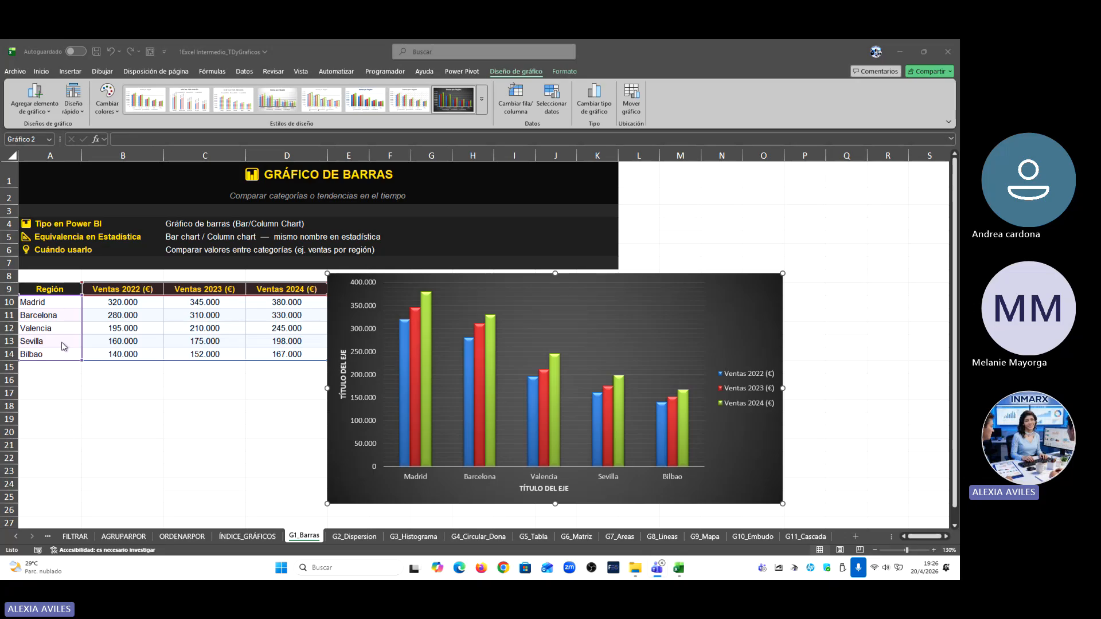
left_click(71, 371)
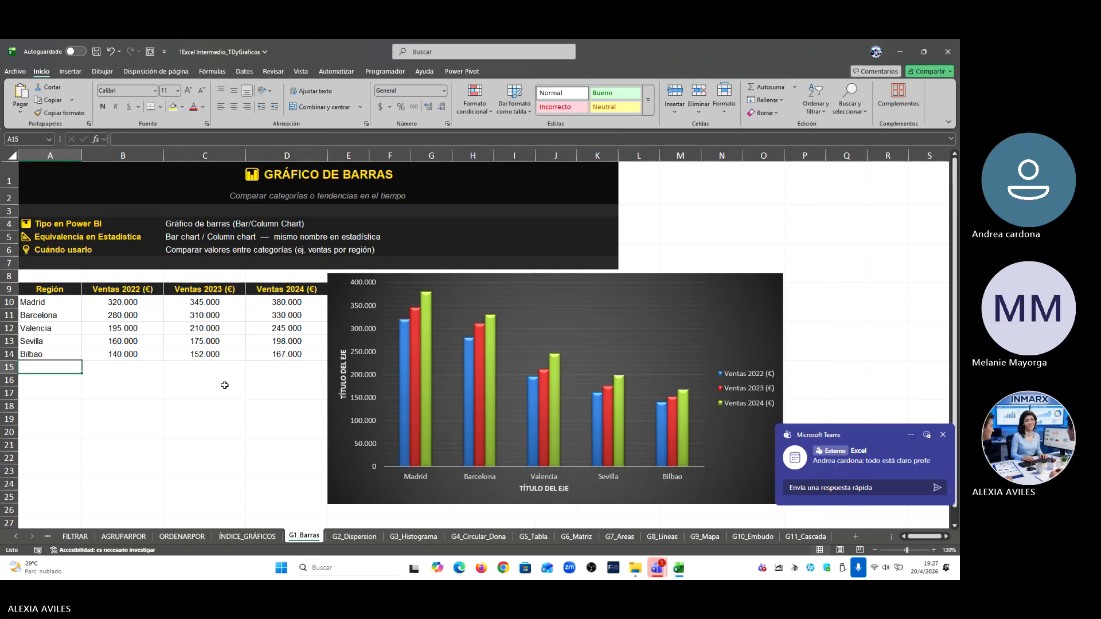
Step: Dismiss the Microsoft Teams chat notifications covering the worksheet
left_click(943, 434)
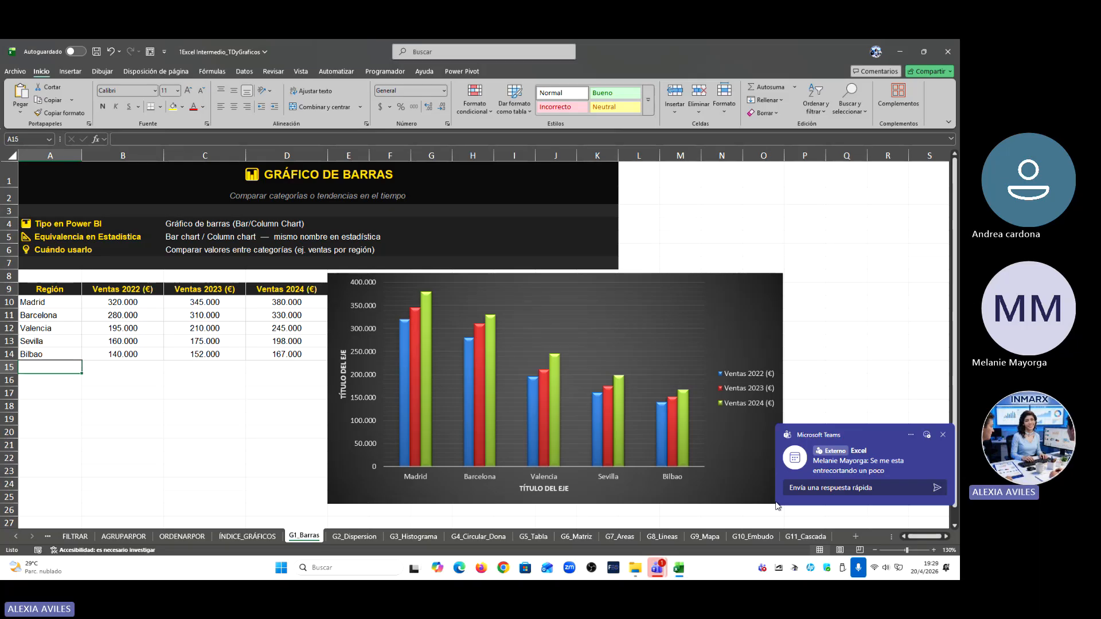
left_click(941, 438)
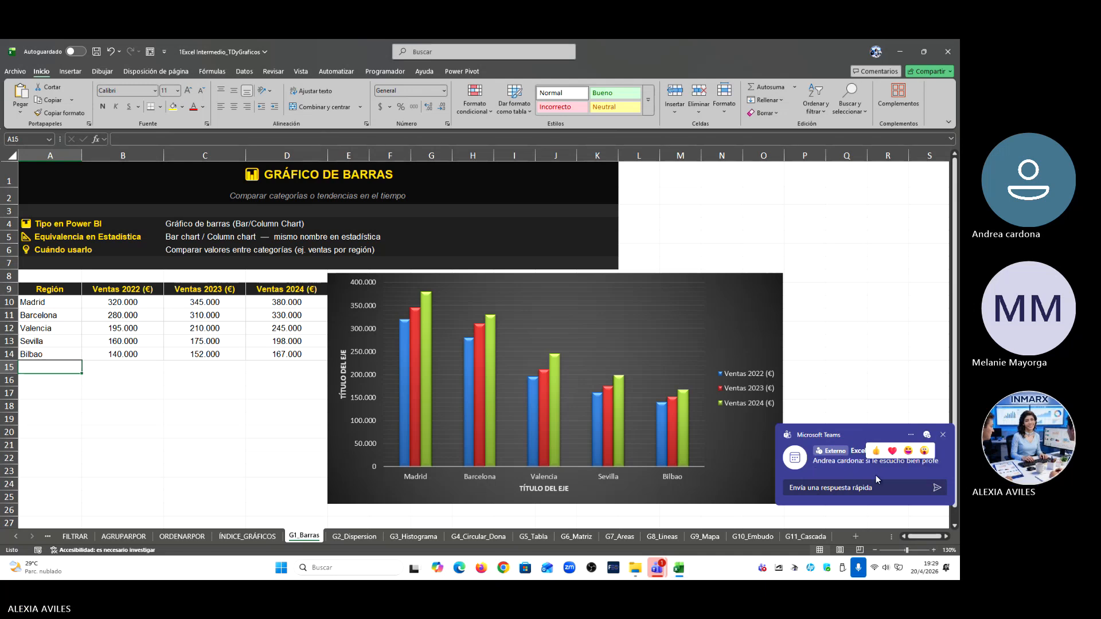
left_click(943, 435)
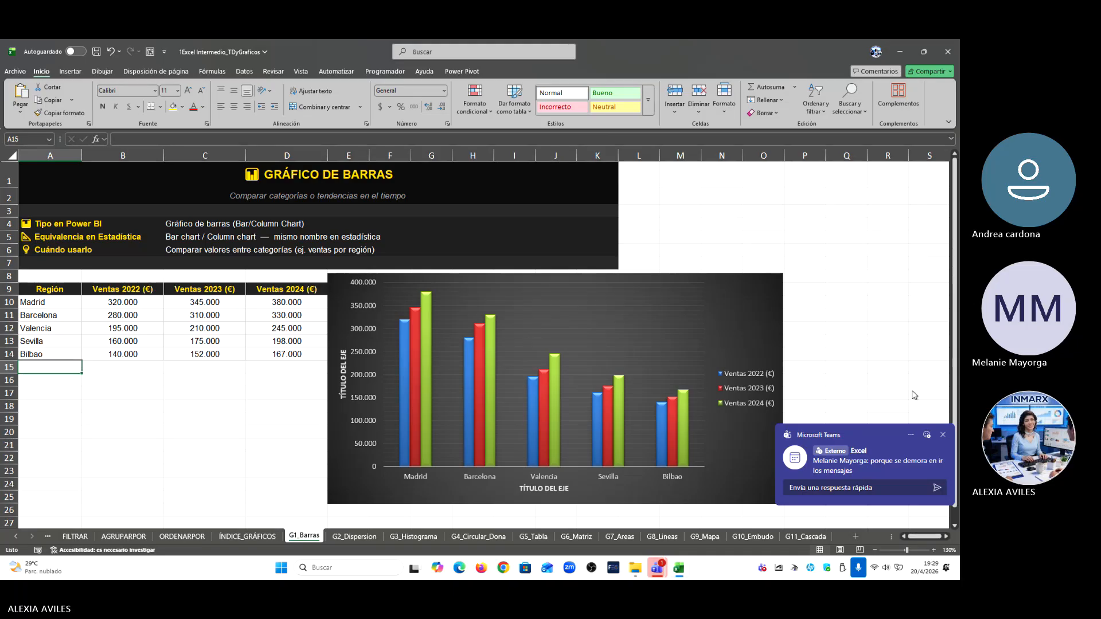
left_click(944, 436)
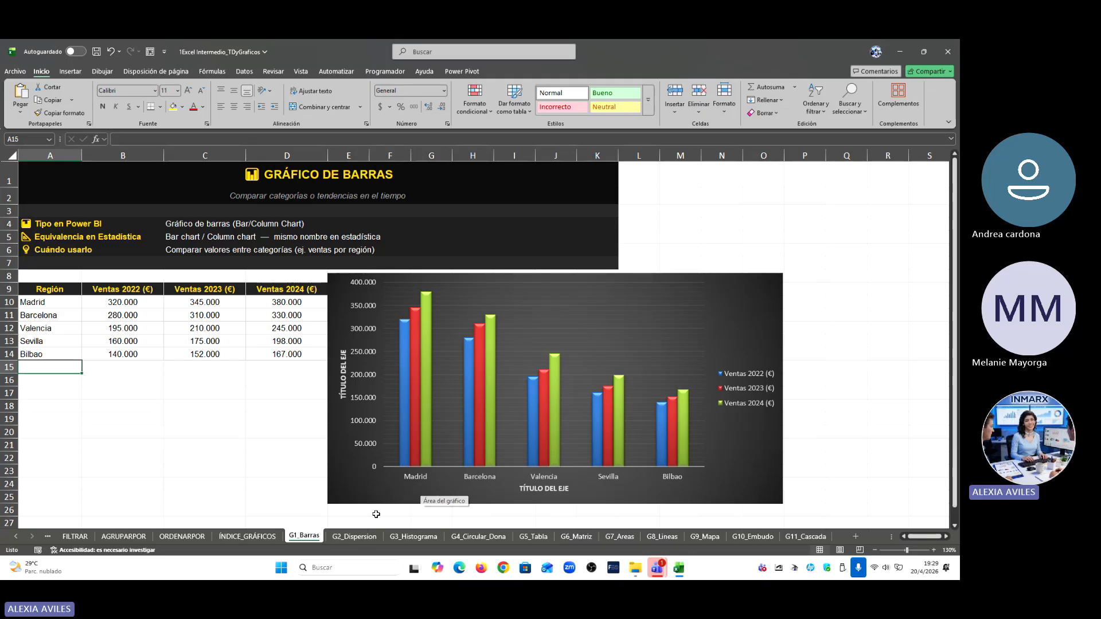
Step: Display the G2_Dispersion worksheet at 140% zoom
left_click(362, 538)
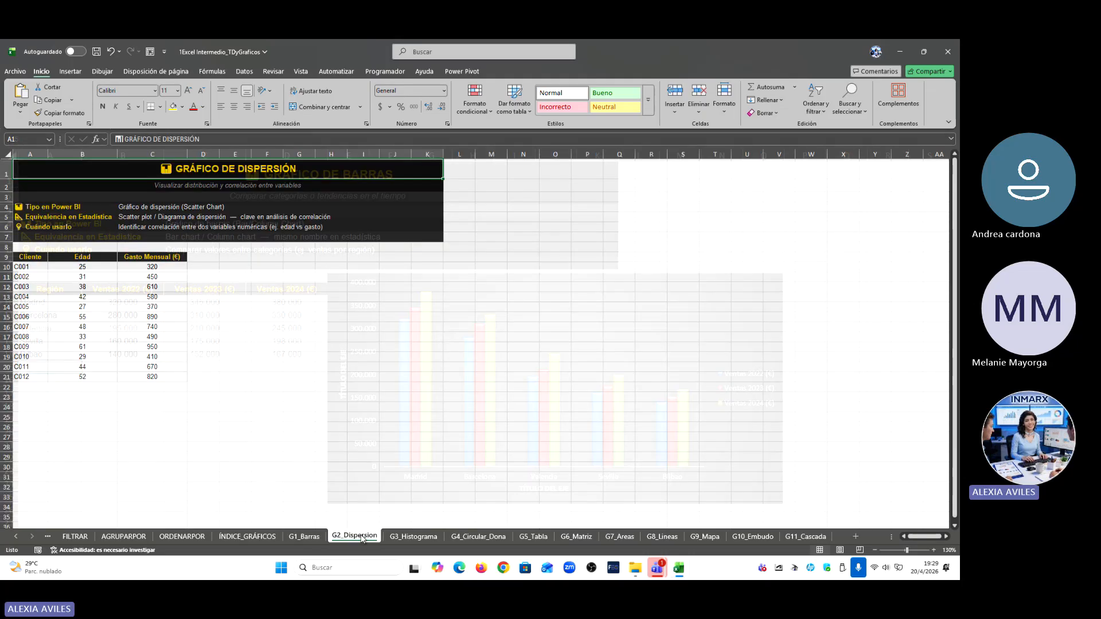
left_click(933, 550)
left_click(934, 550)
left_click(933, 551)
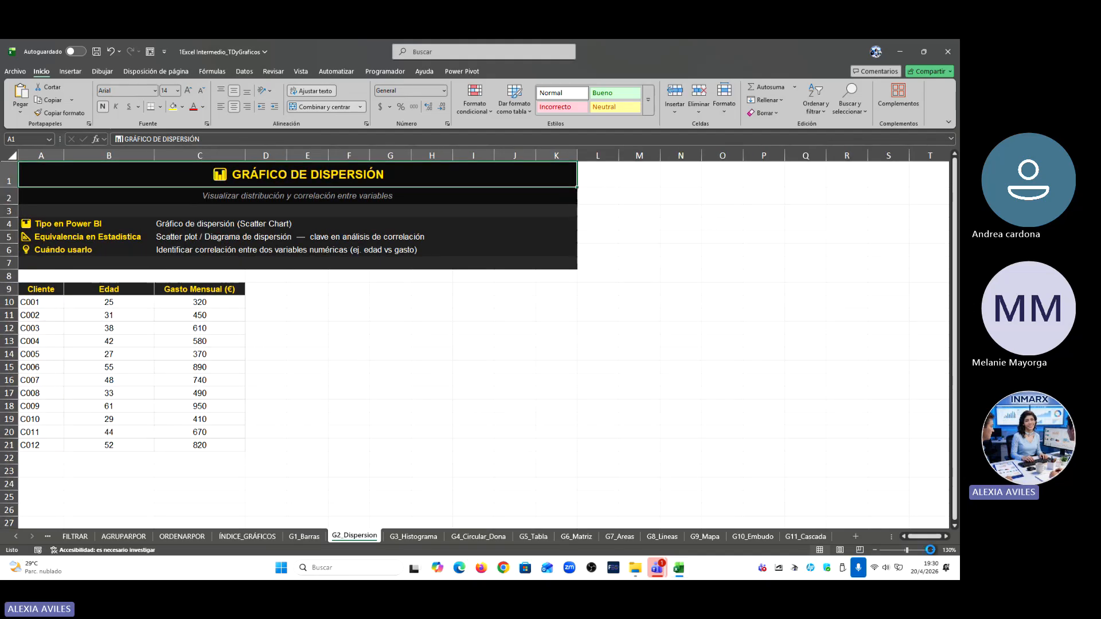
left_click(933, 551)
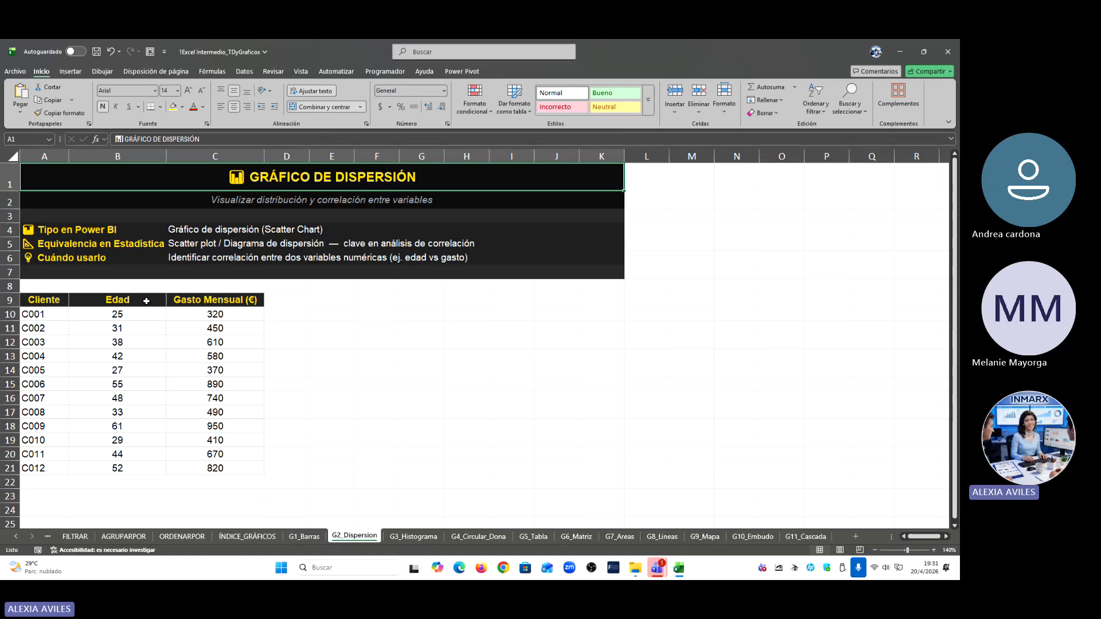
Step: Start a new X Y (scatter) chart from the Edad and Gasto Mensual (€) data in B9:C21
left_click_drag(144, 299, 228, 468)
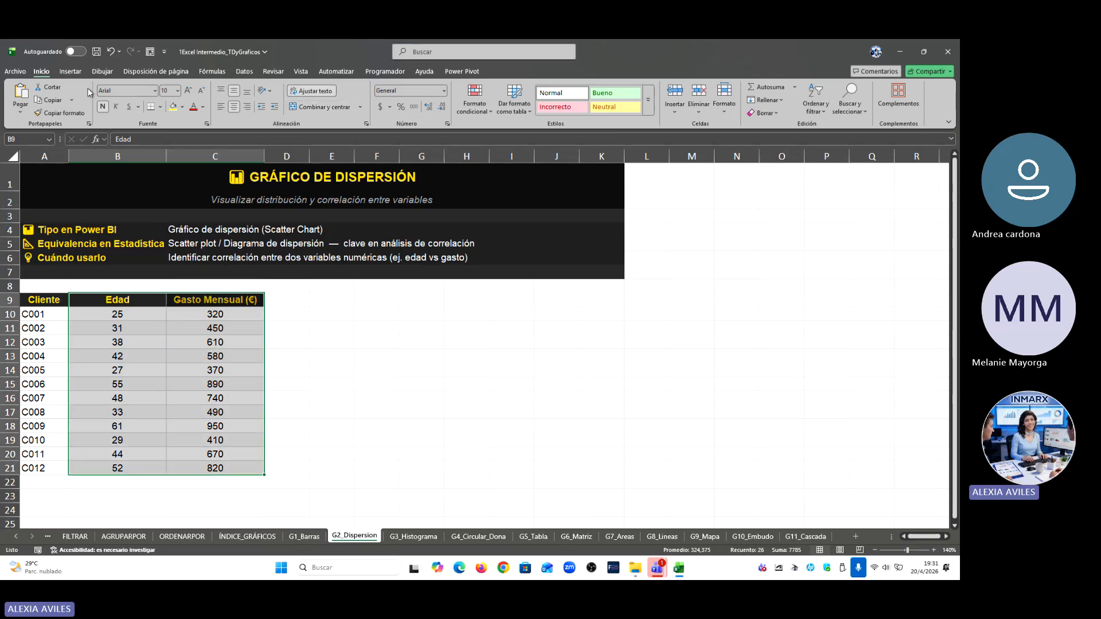
left_click(78, 73)
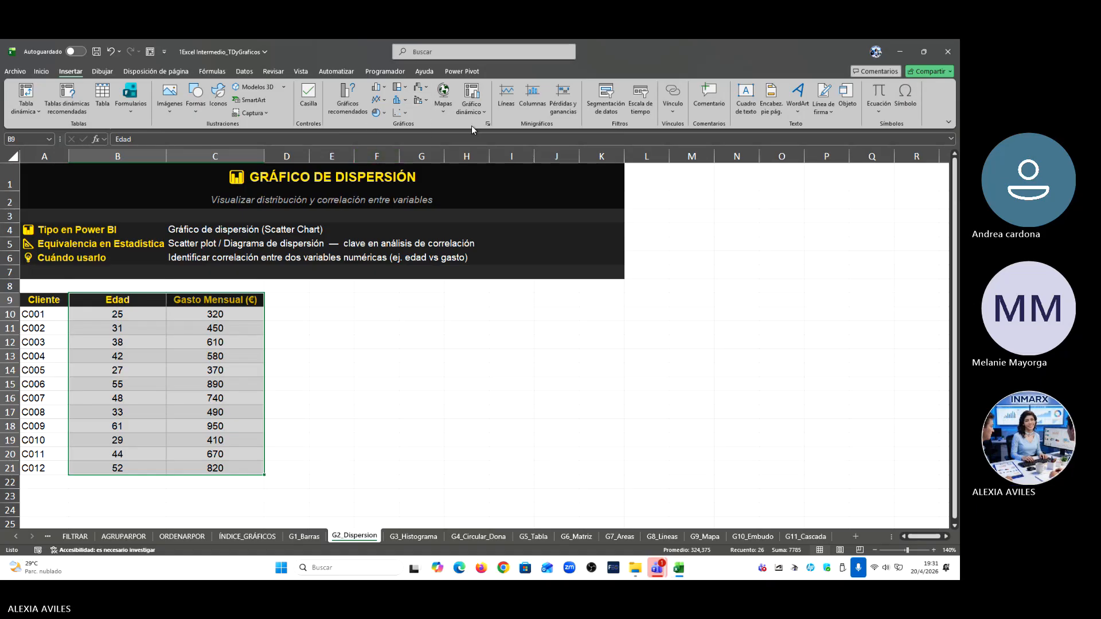
left_click(486, 124)
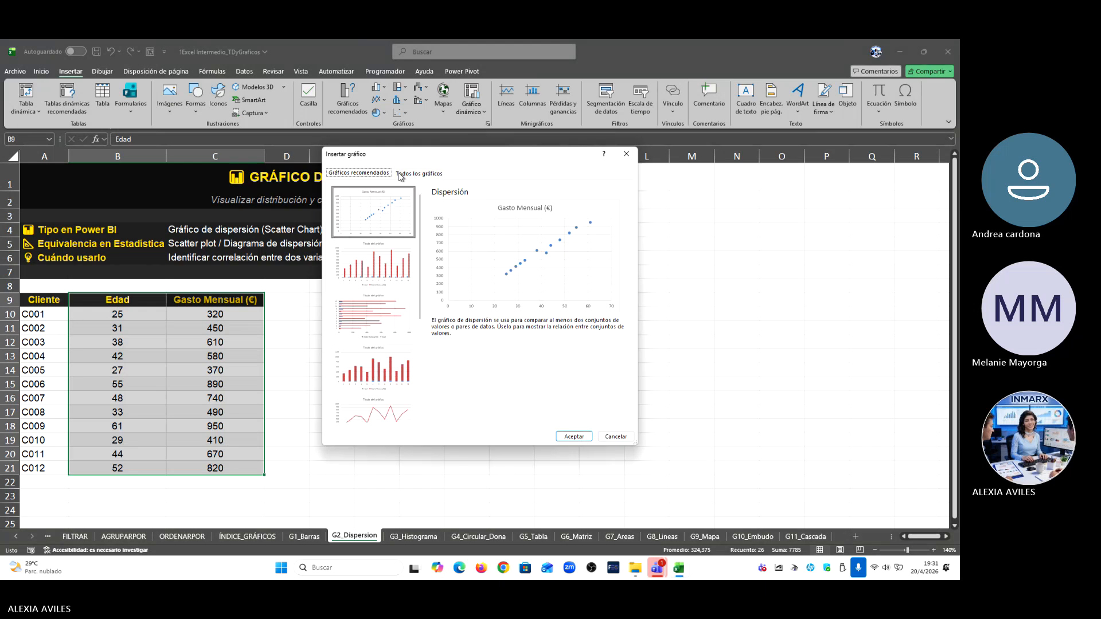
left_click(400, 174)
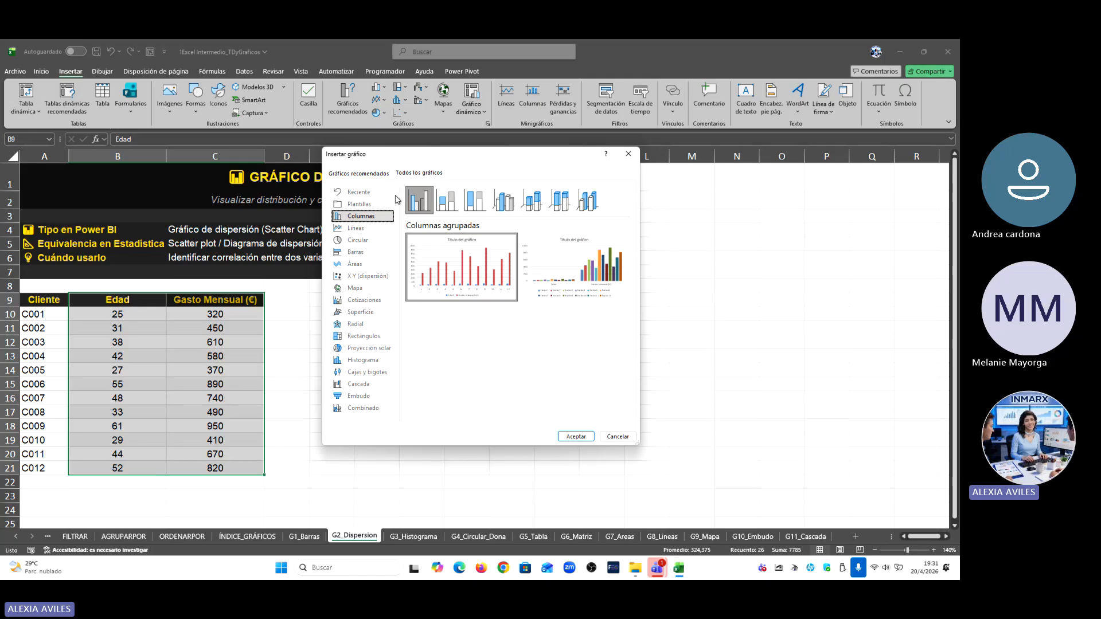
left_click(370, 277)
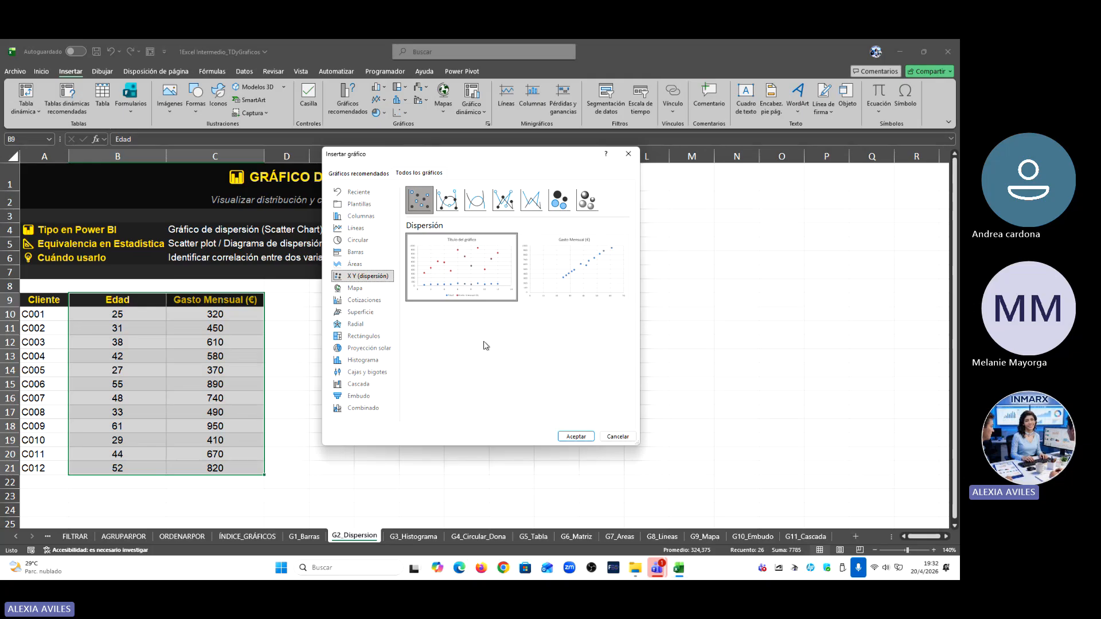
Step: Preview the scatter and bubble subtypes and insert the scatter chart with straight lines and markers
mouse_move(453, 269)
left_click(455, 206)
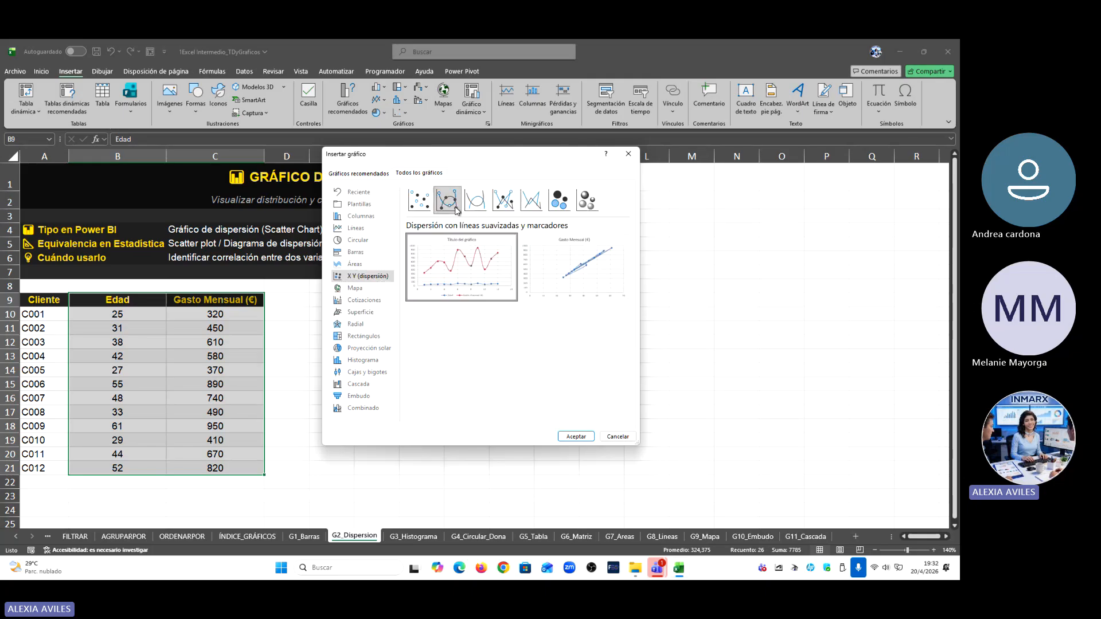
left_click(477, 204)
left_click(508, 204)
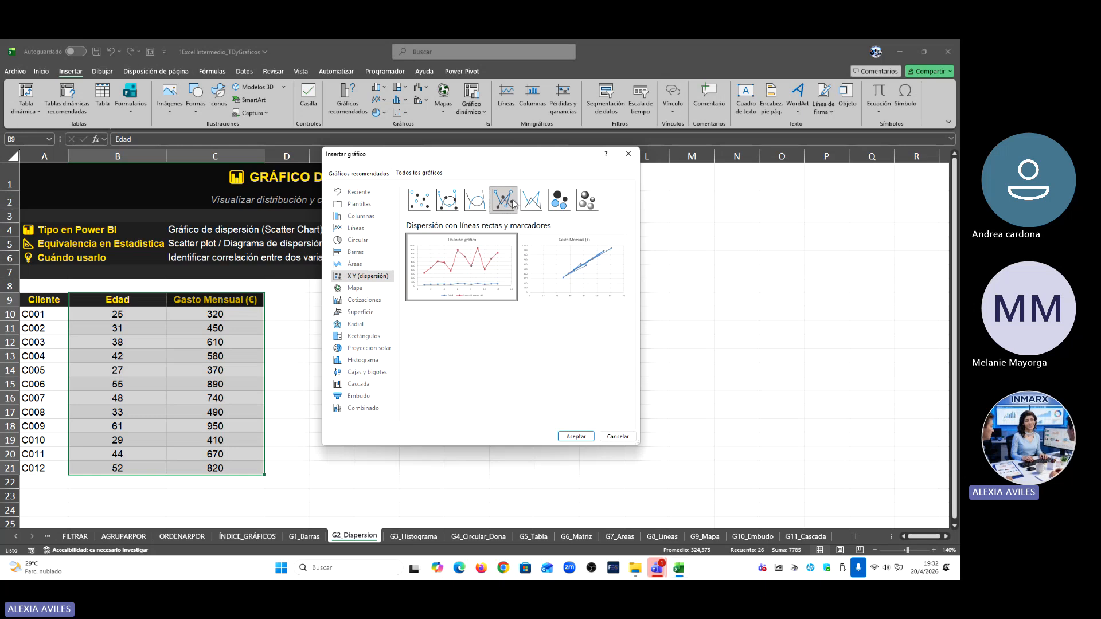
left_click(533, 204)
left_click(551, 201)
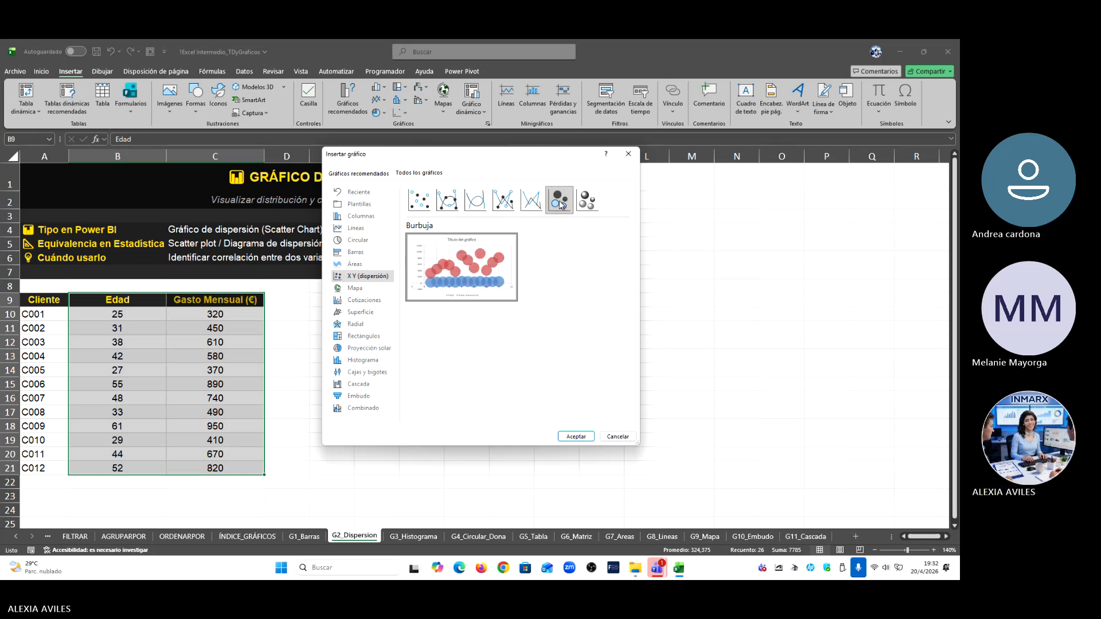
left_click(586, 202)
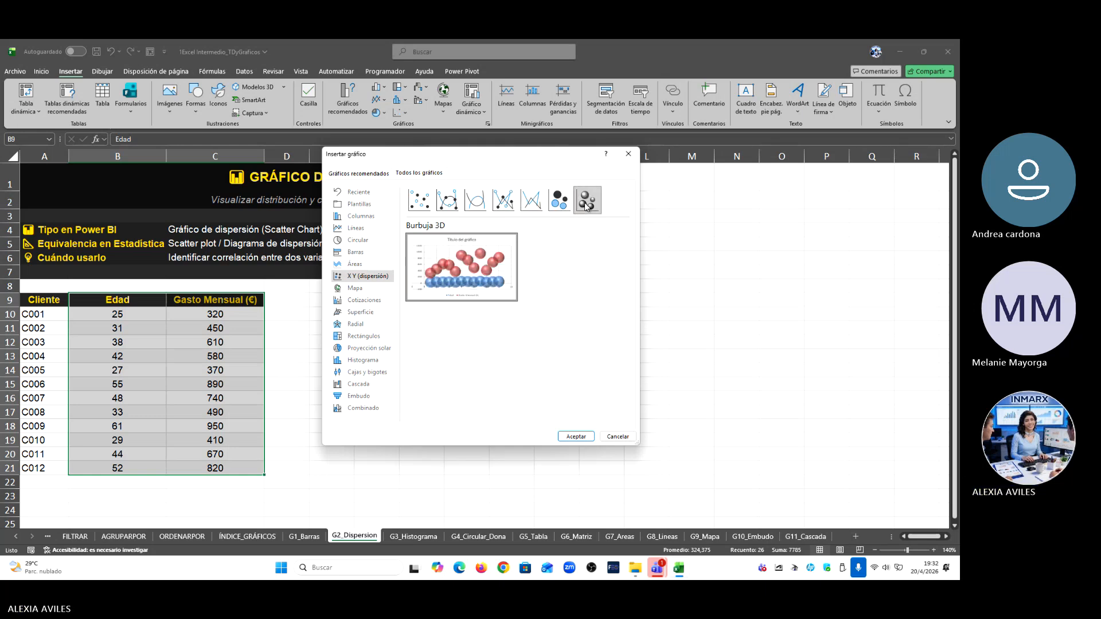
left_click(504, 205)
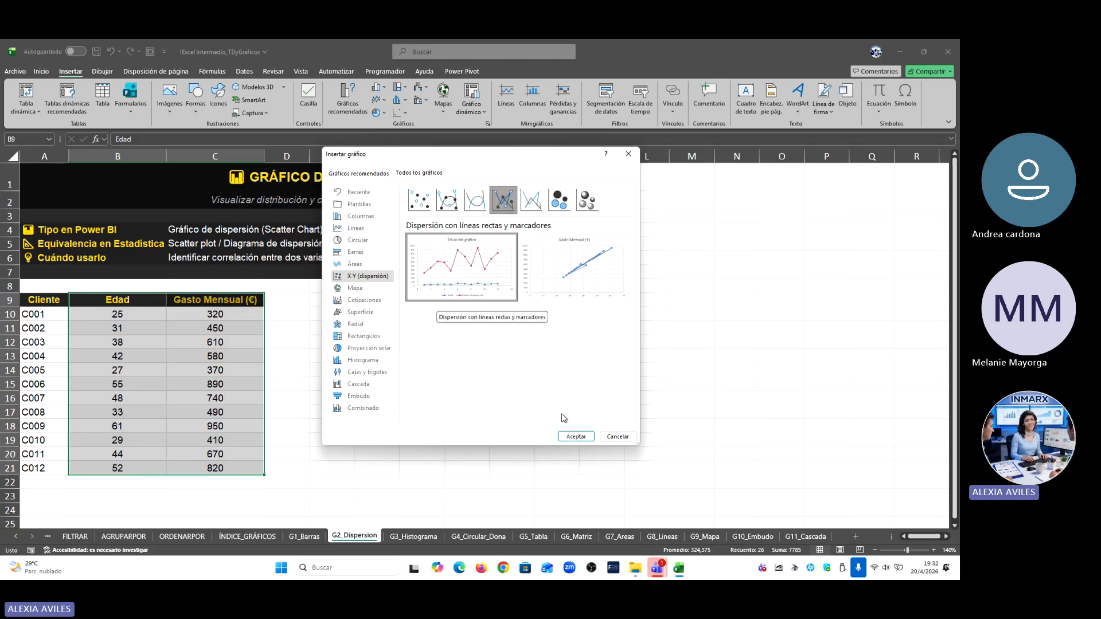
left_click(575, 437)
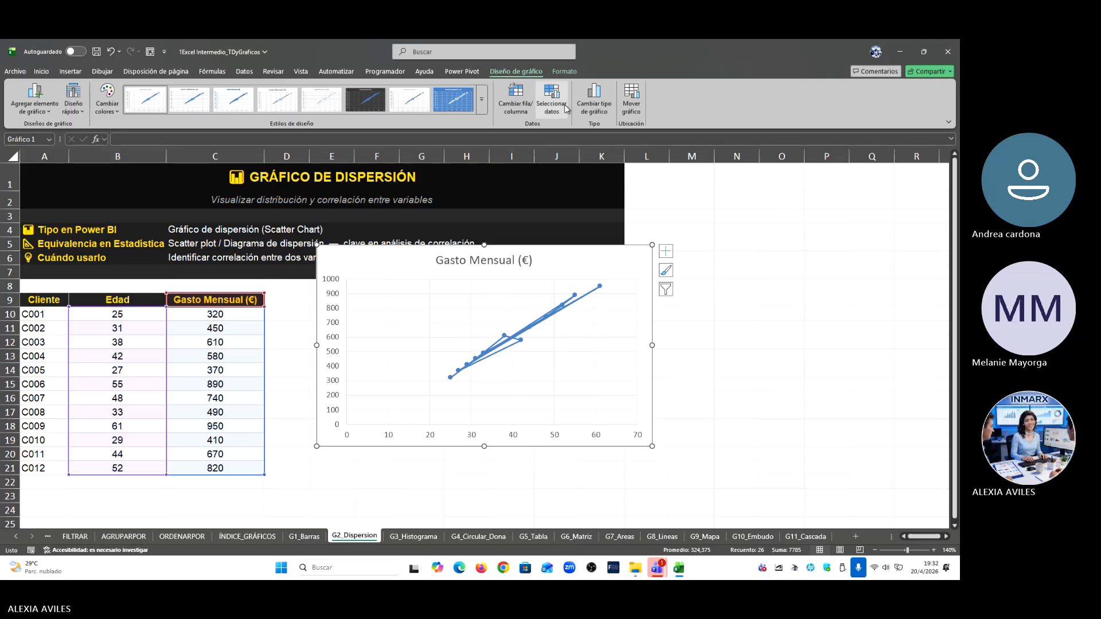
Step: Look at the plain scatter option for changing the chart type, cancel the change, and delete the chart
left_click(594, 100)
left_click(475, 200)
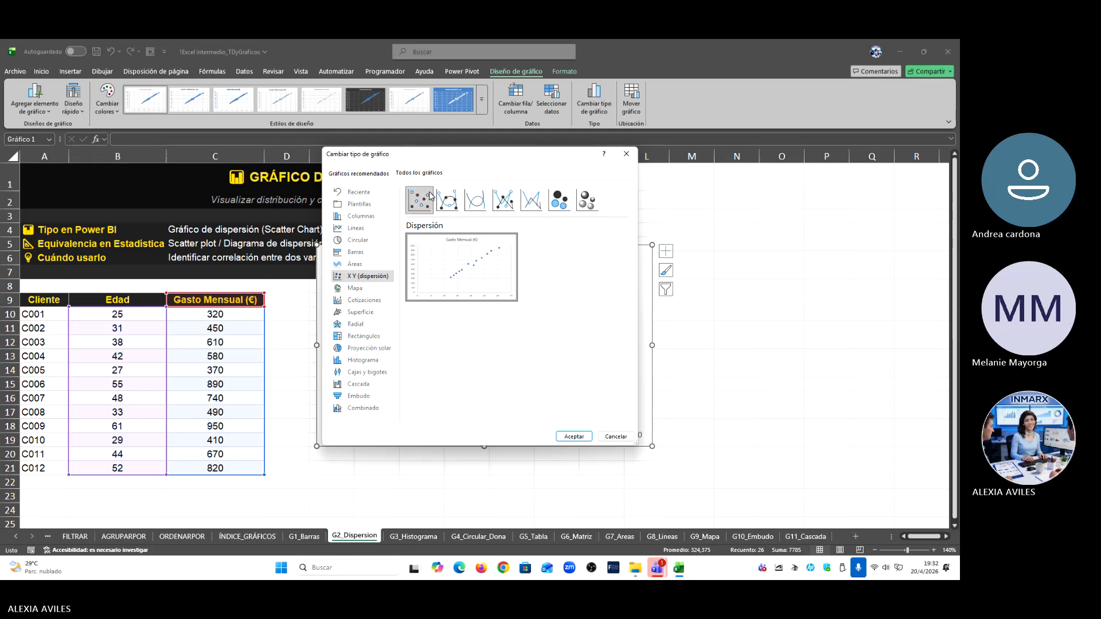
left_click(616, 437)
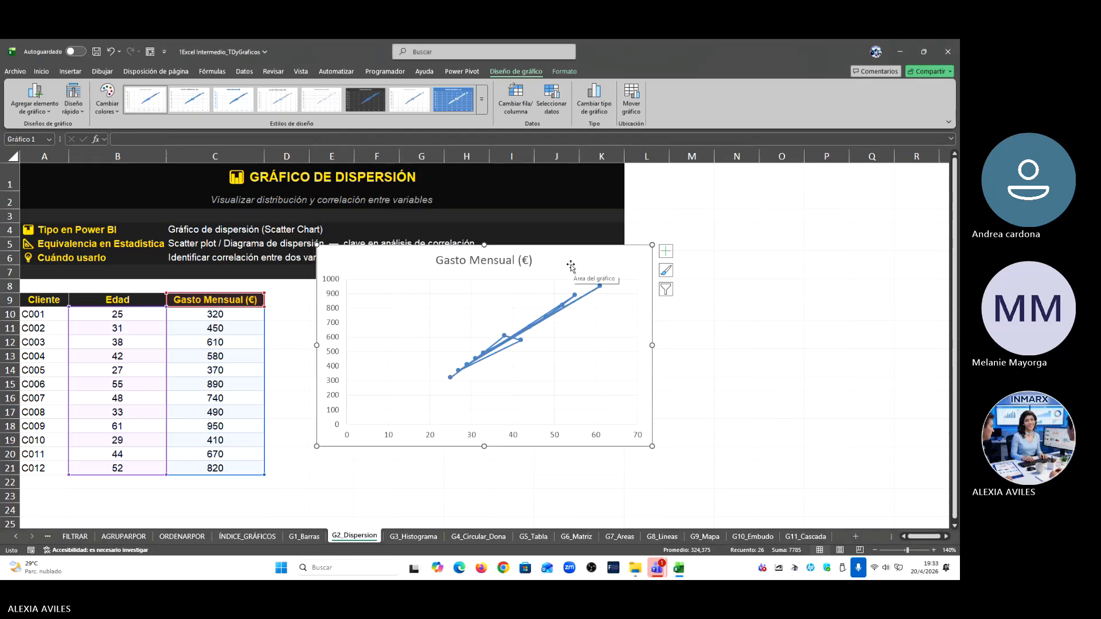
key("Delete")
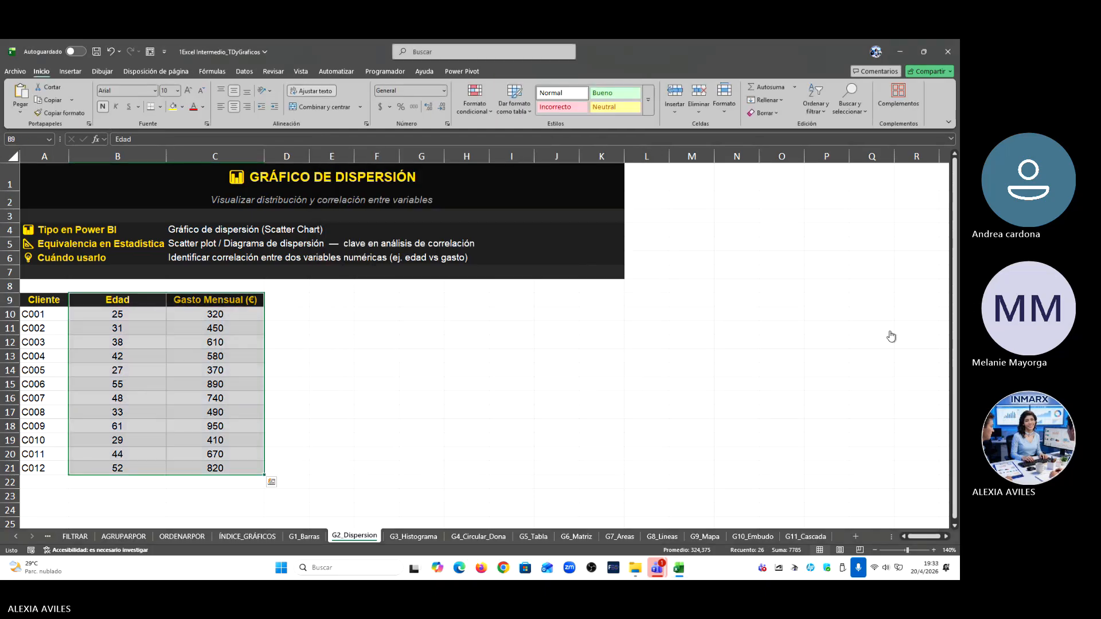
Step: Insert a scatter chart with straight lines and markers from B9:C21 and enlarge it to span about columns E to N down to row 24
left_click(860, 333)
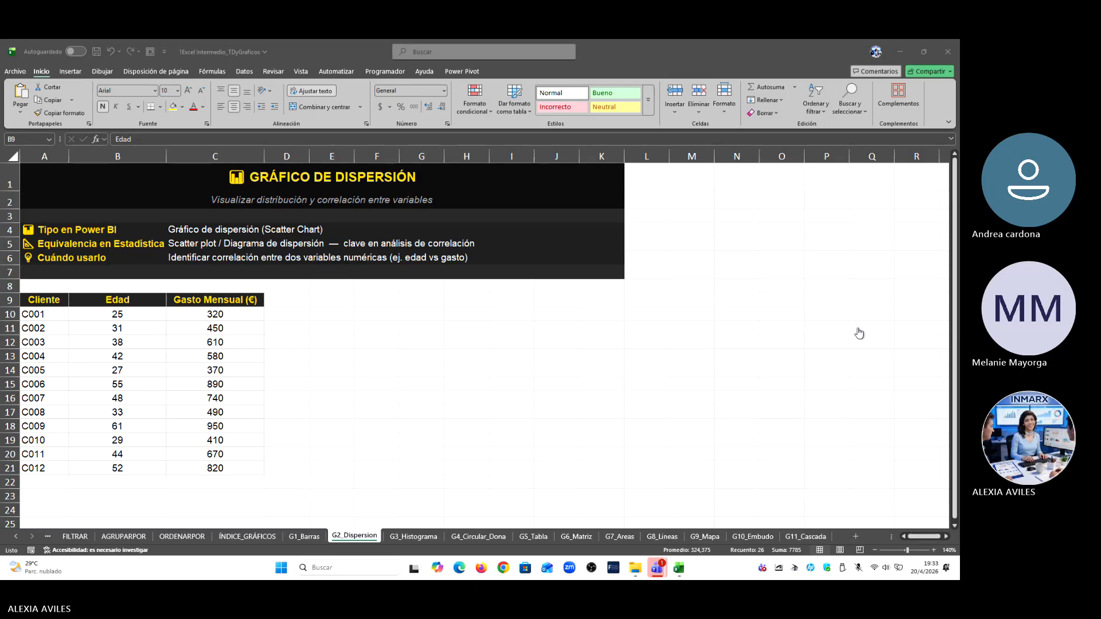
left_click(862, 338)
left_click(110, 339)
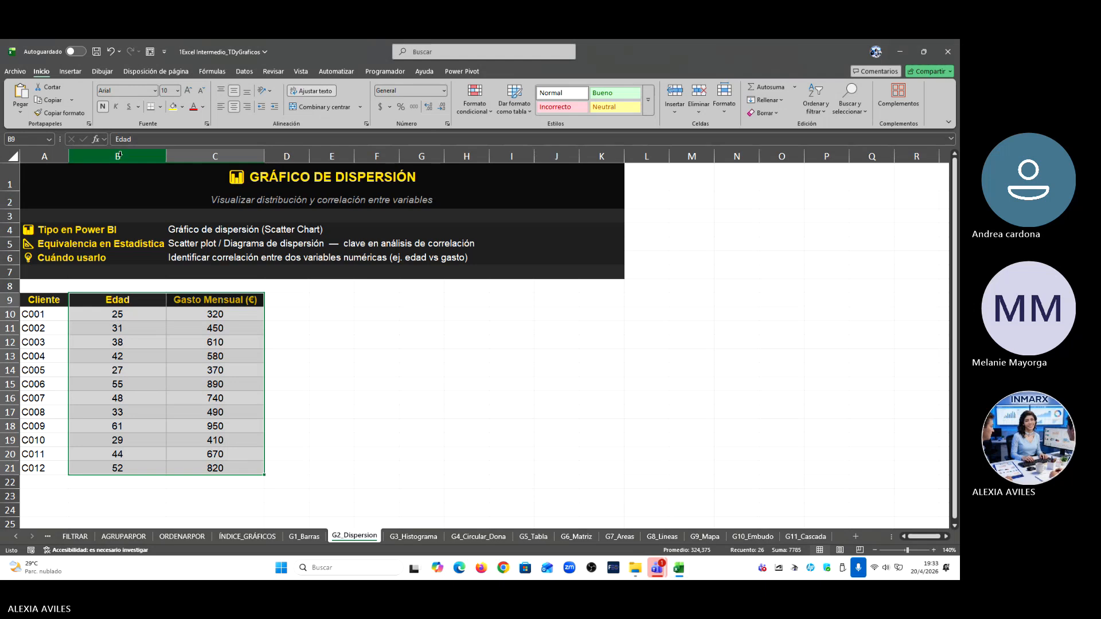
left_click(70, 72)
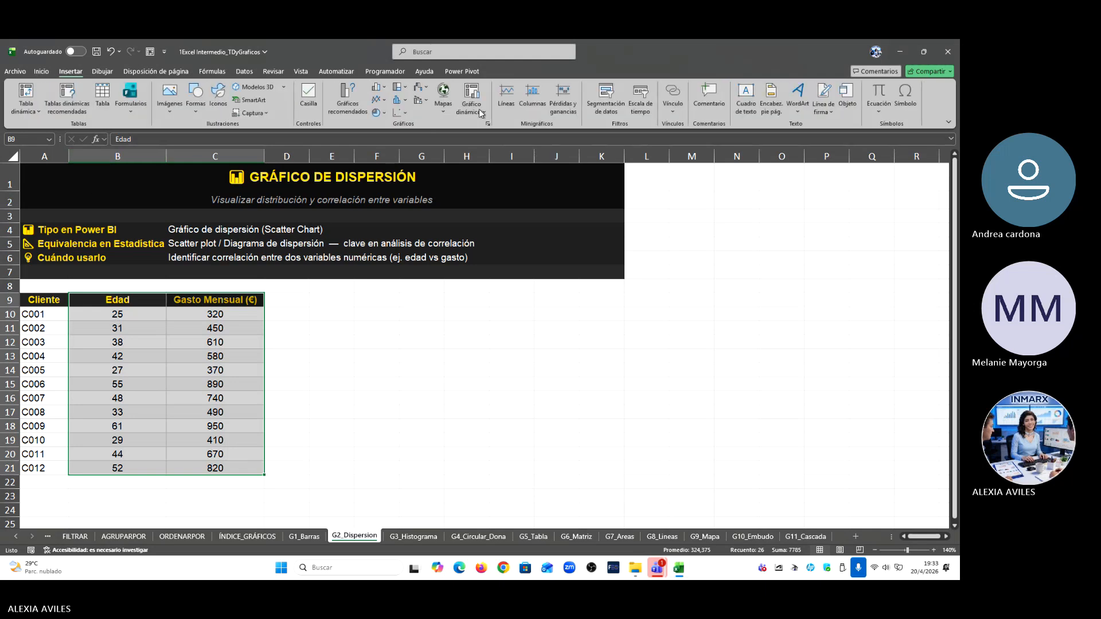
left_click(488, 124)
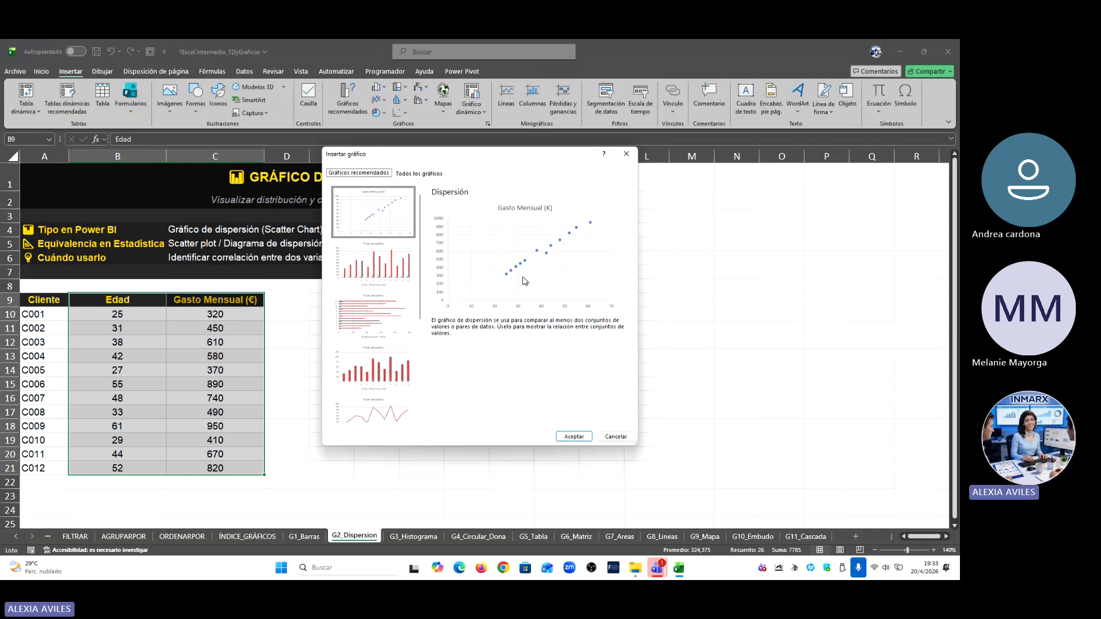
left_click(429, 175)
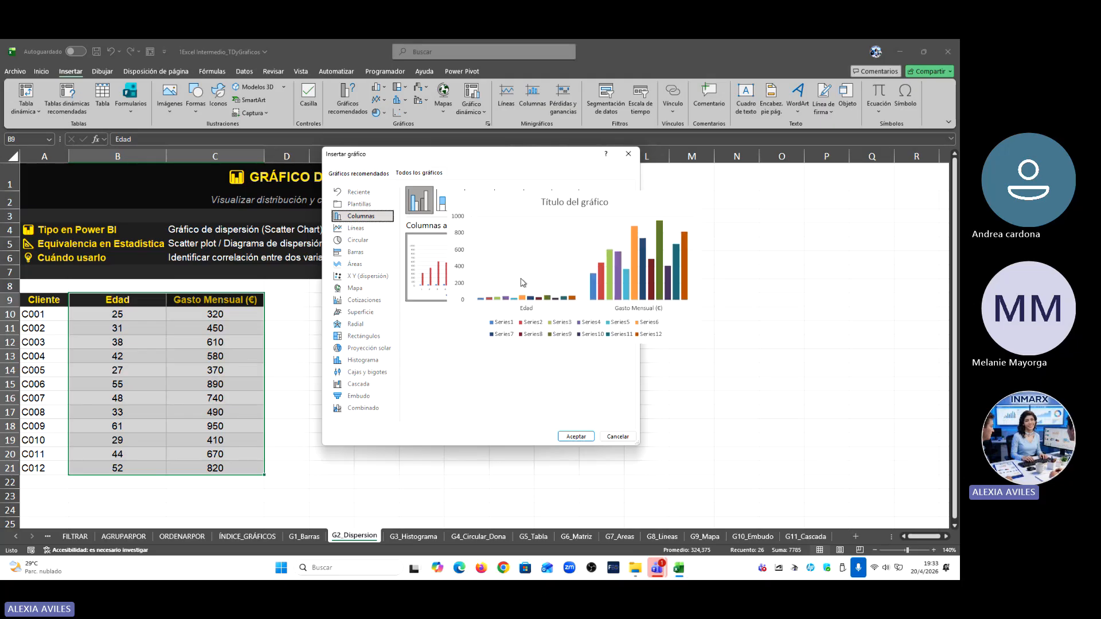
left_click(362, 278)
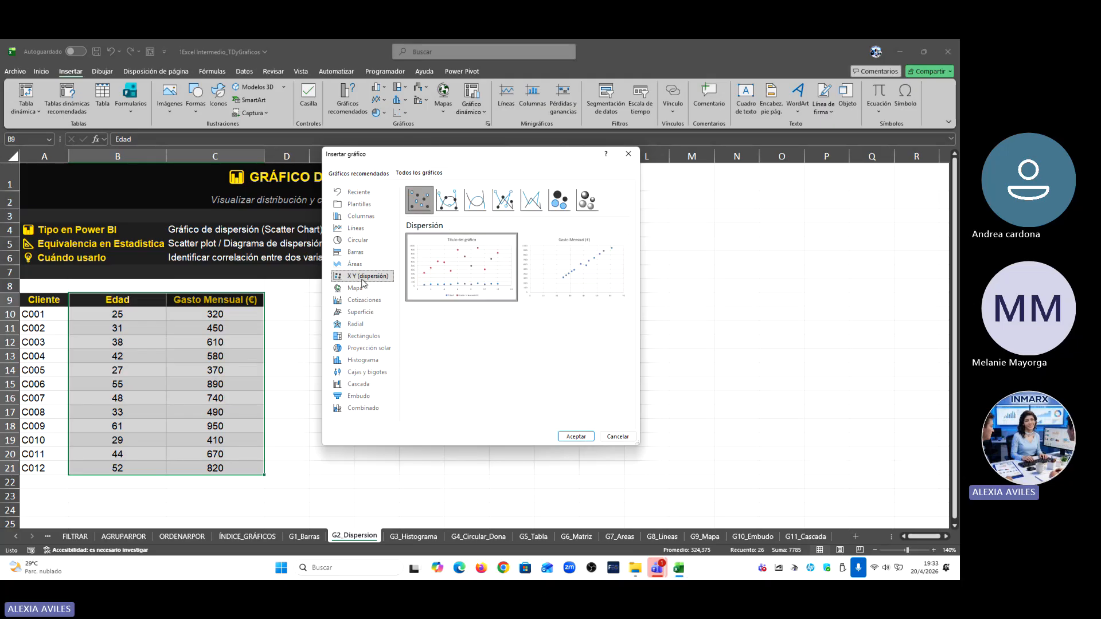
left_click(497, 208)
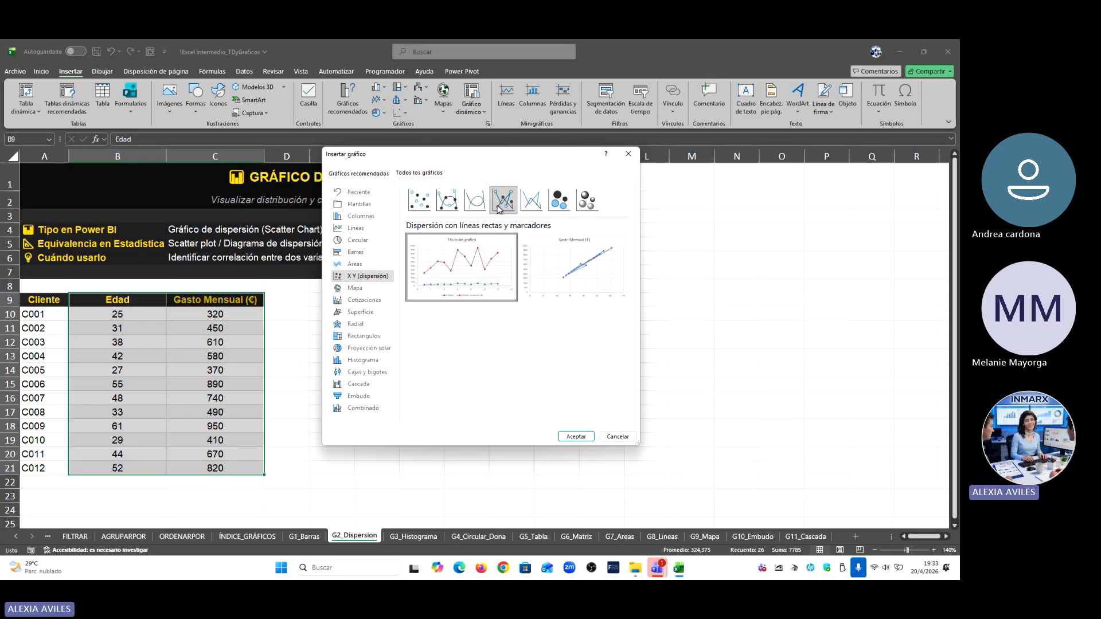
mouse_move(464, 261)
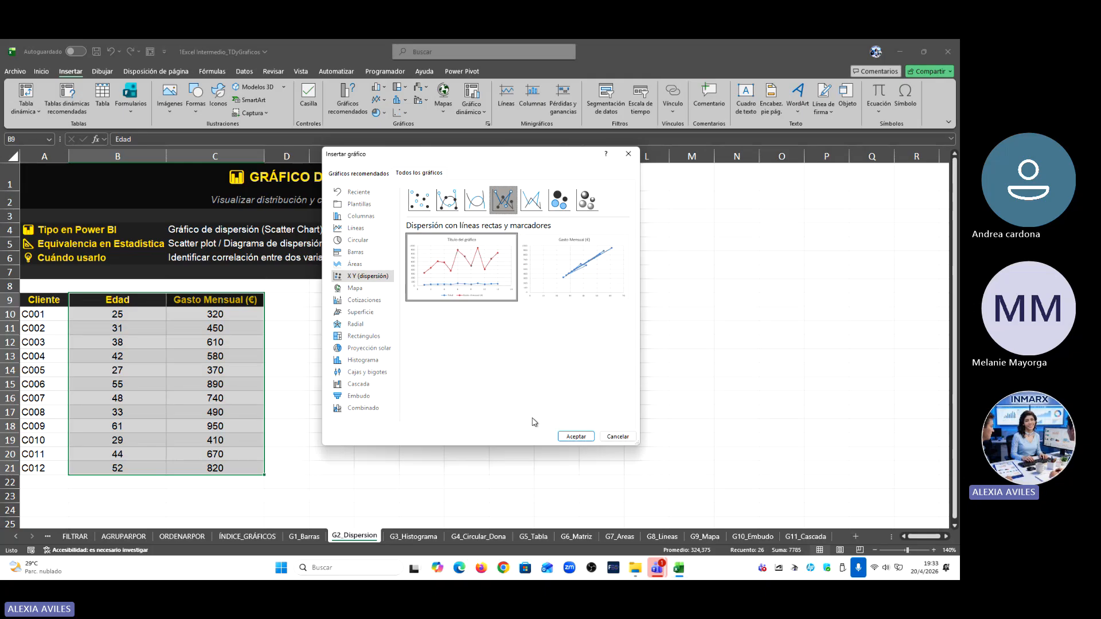
left_click(574, 437)
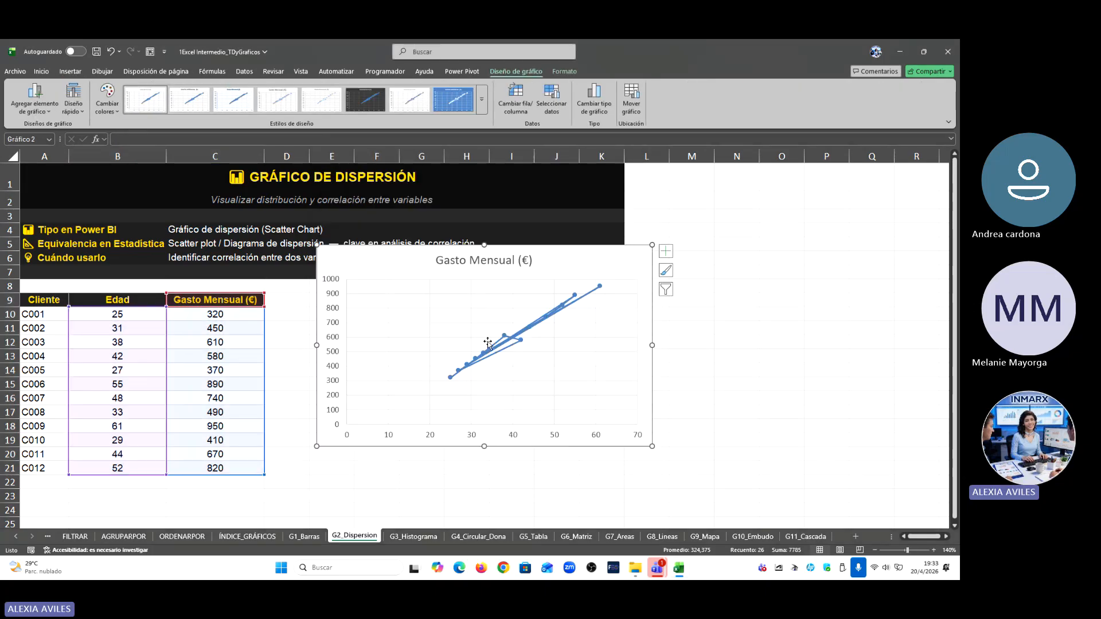
left_click_drag(653, 446, 760, 514)
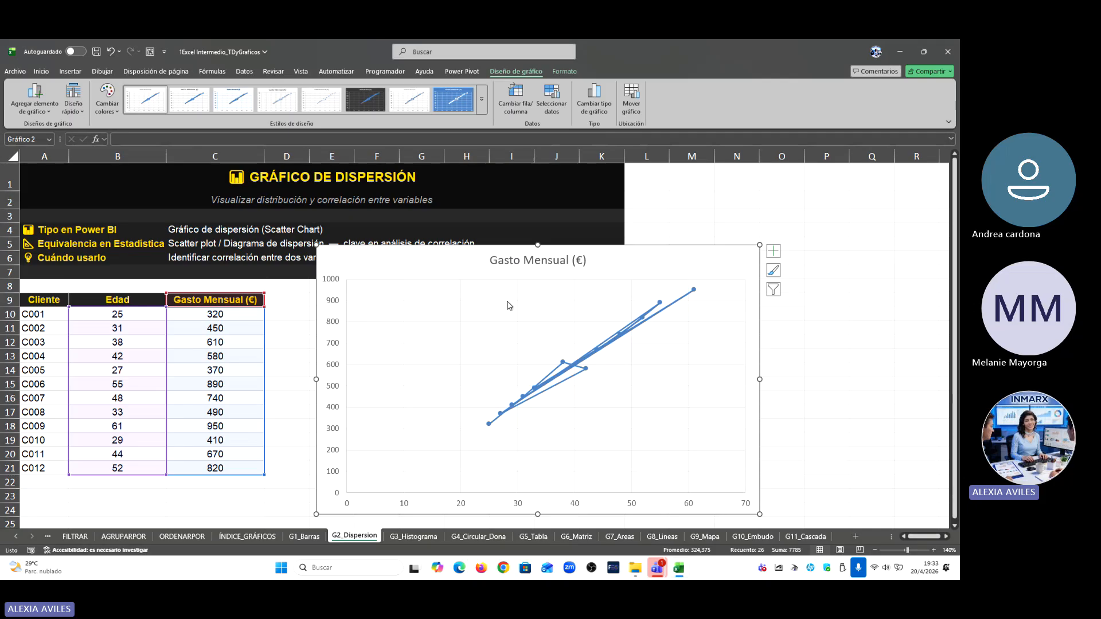
Step: Change the scatter chart's title to "Edad vs Gastos"
left_click(534, 262)
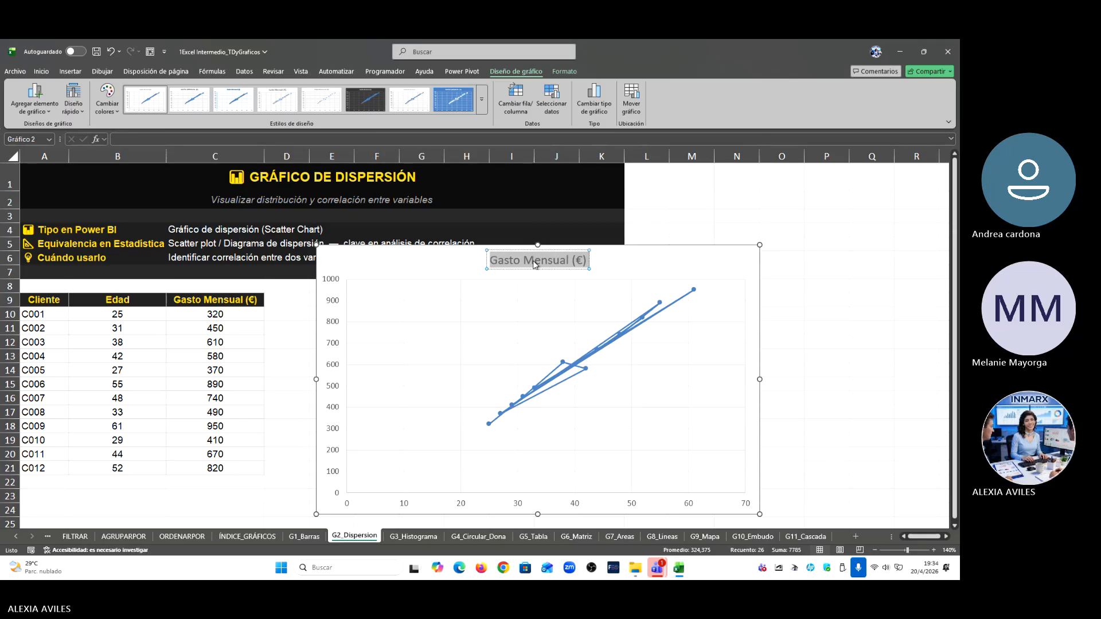
type("Edad Vs")
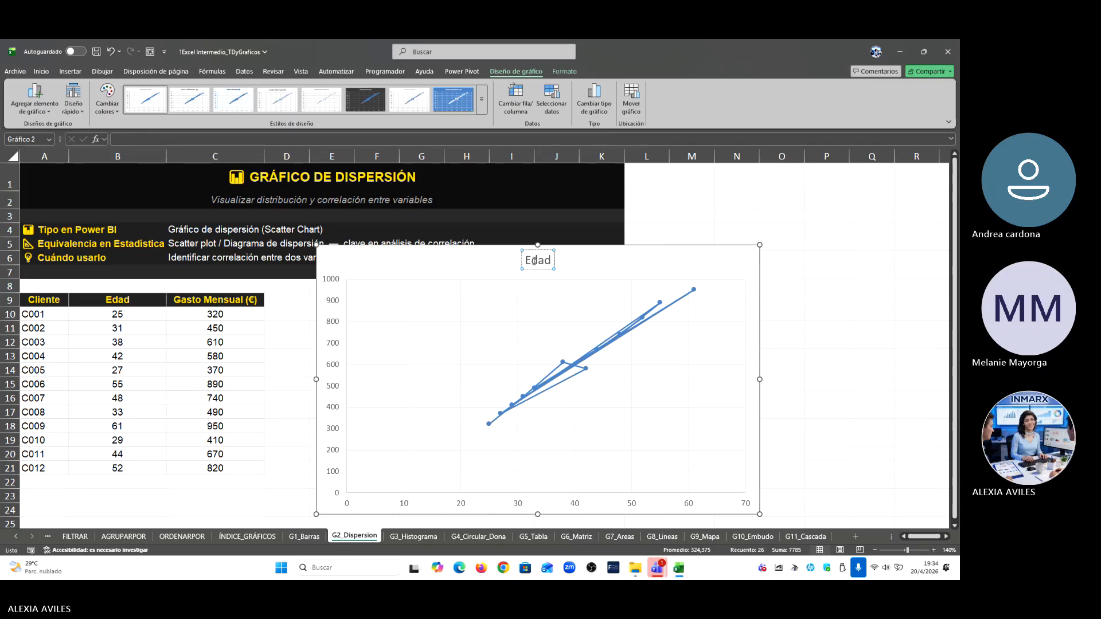
key("BackSpace")
key("BackSpace")
type("vs")
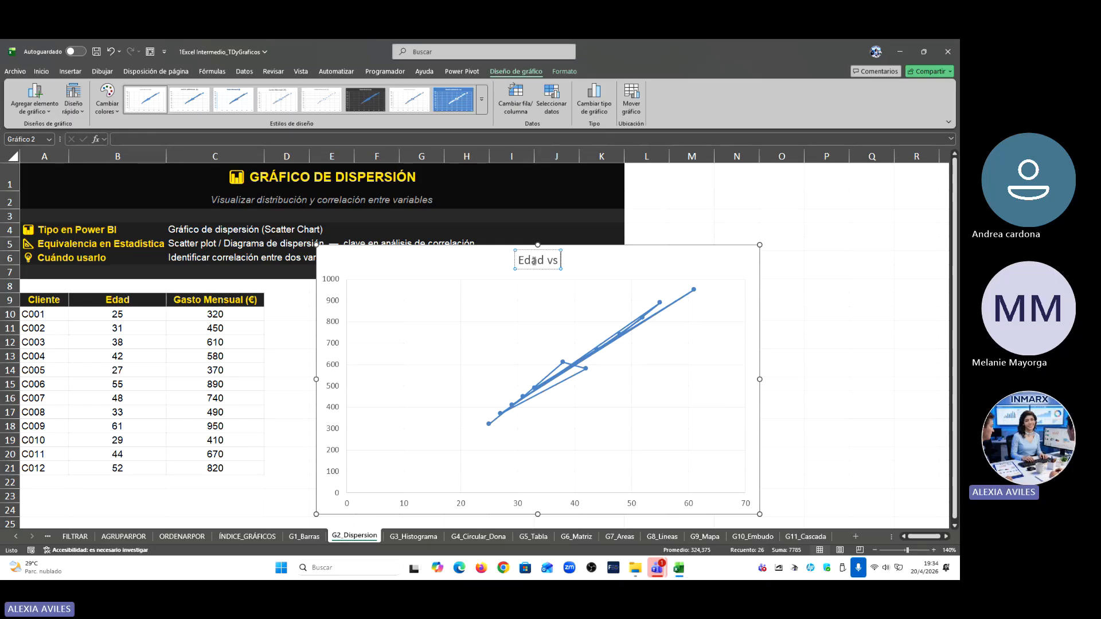
type(" Gast")
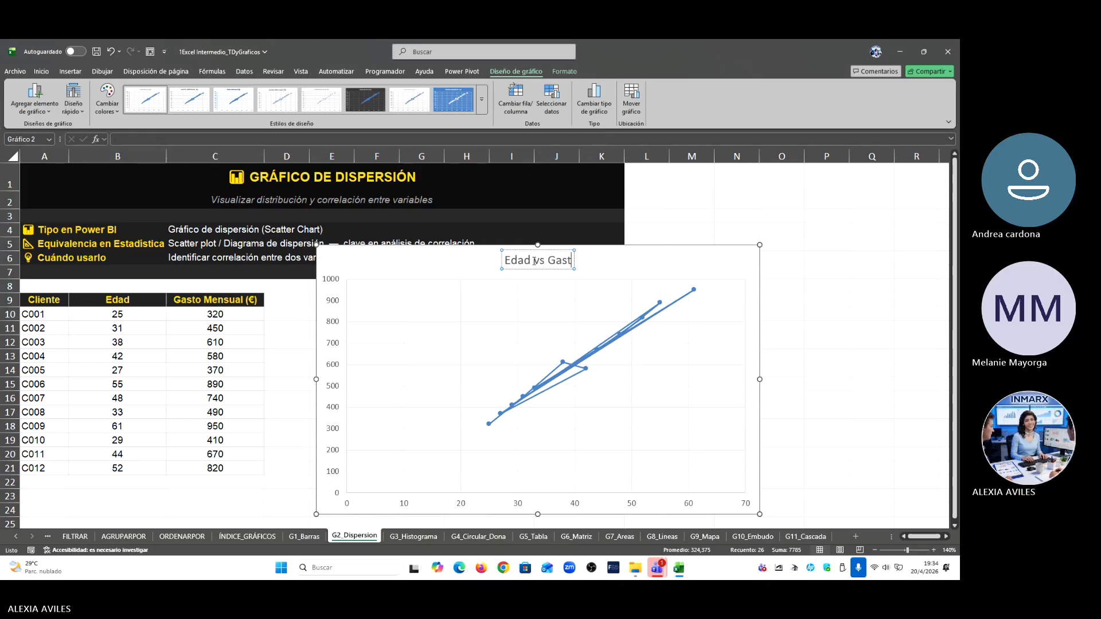
type("os")
key("Return")
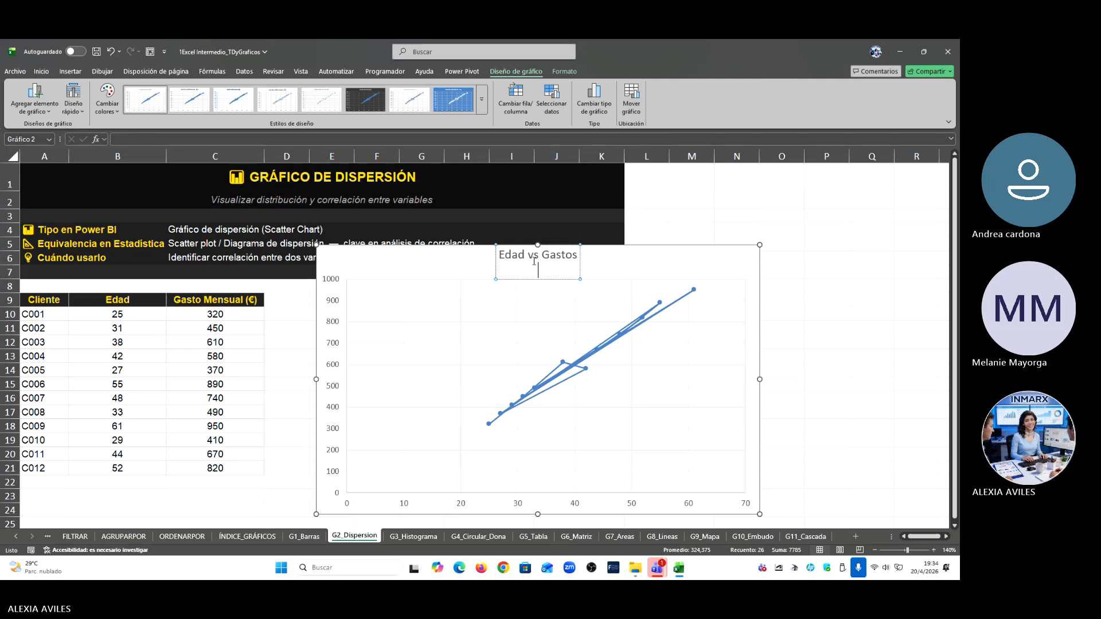
key("BackSpace")
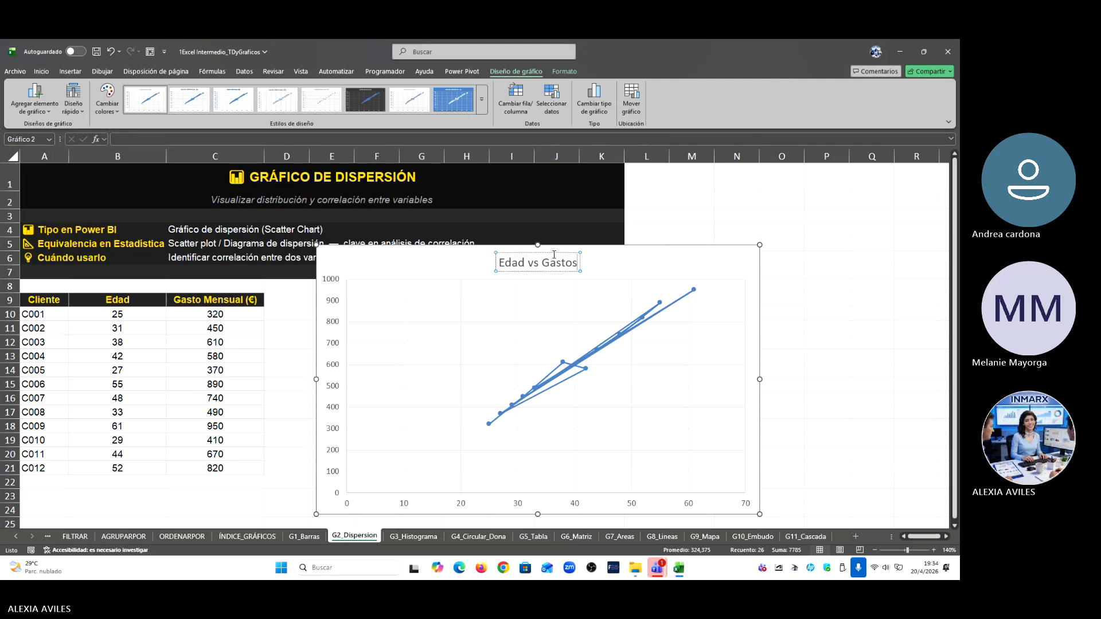
Step: Delete the "Edad vs Gastos" scatter chart from the worksheet
left_click(667, 250)
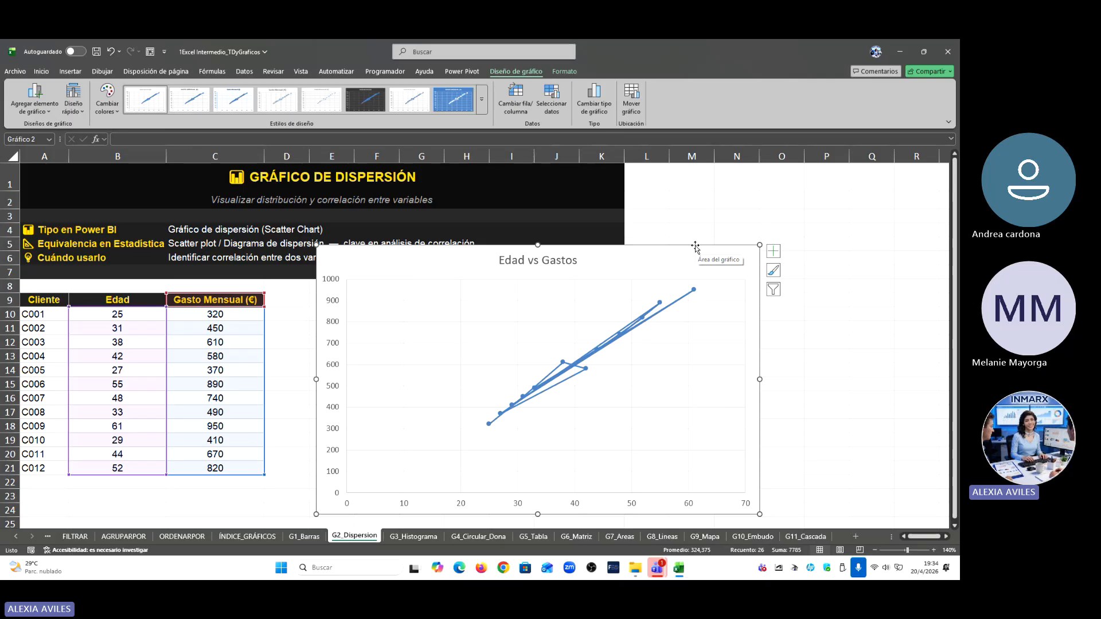
key("Delete")
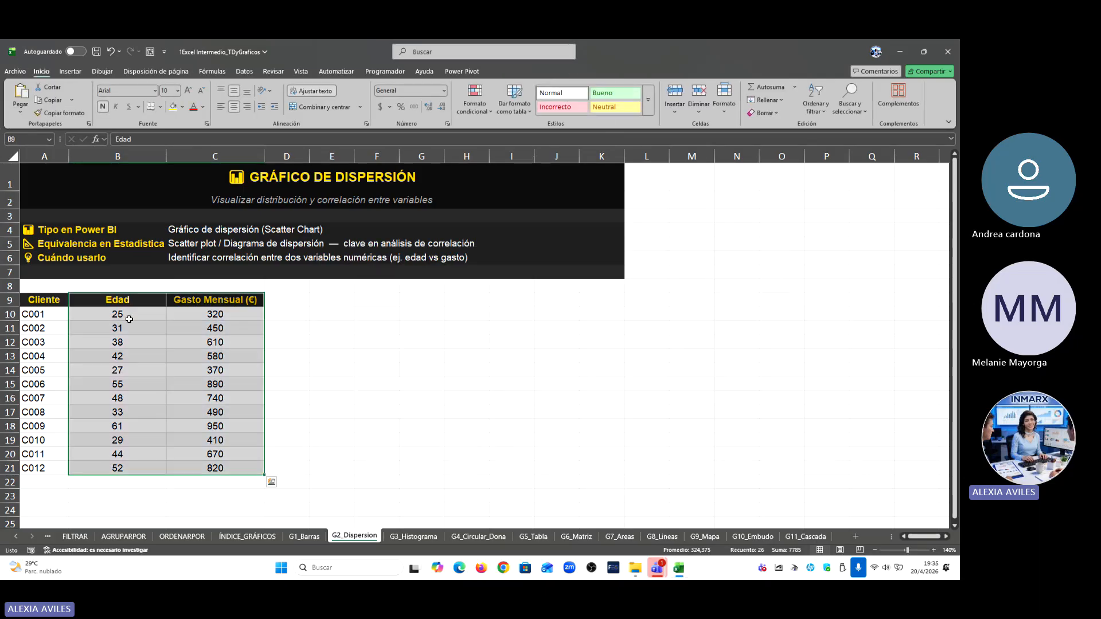
Step: Insert a scatter chart with straight lines and markers from B10:C21 and place it beside the table, starting at row 9 in column E
left_click(128, 313)
left_click_drag(128, 314, 221, 467)
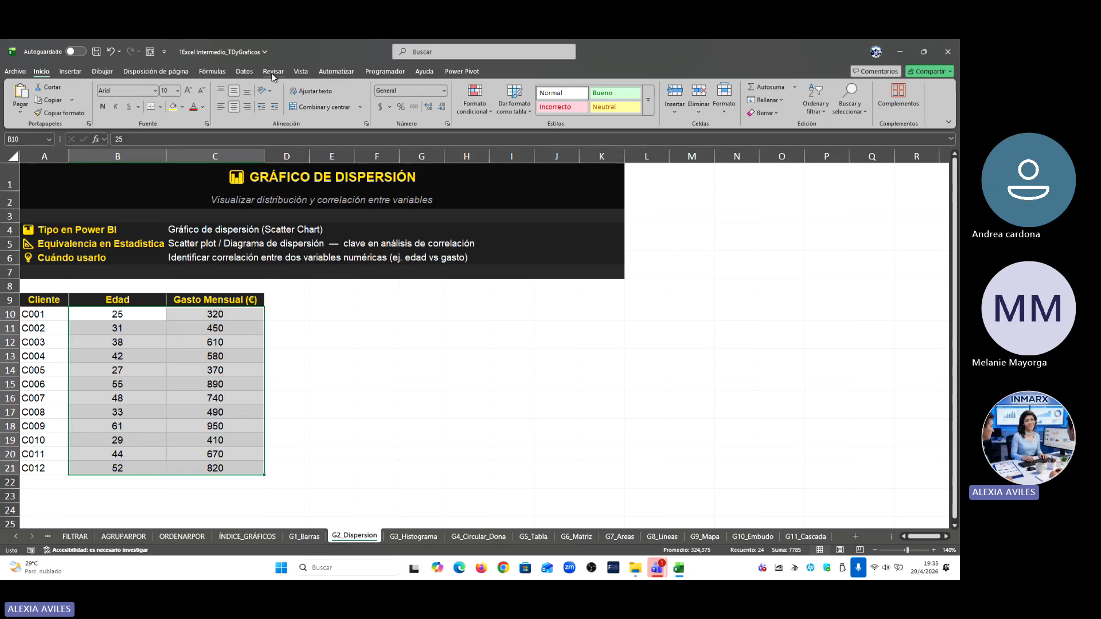
left_click(75, 73)
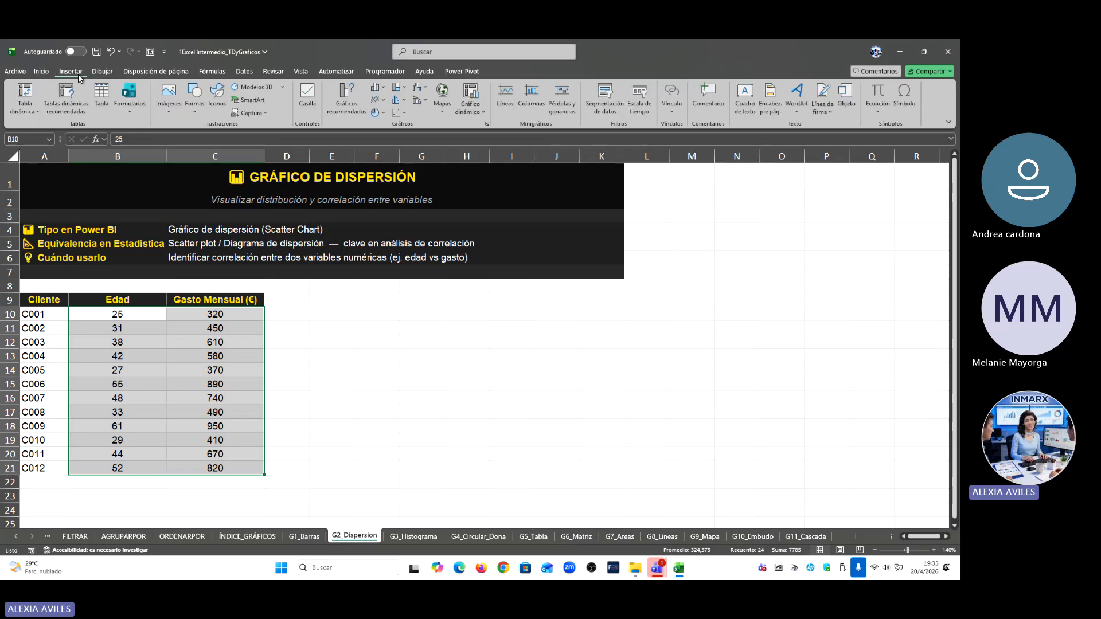
left_click(489, 124)
left_click(419, 174)
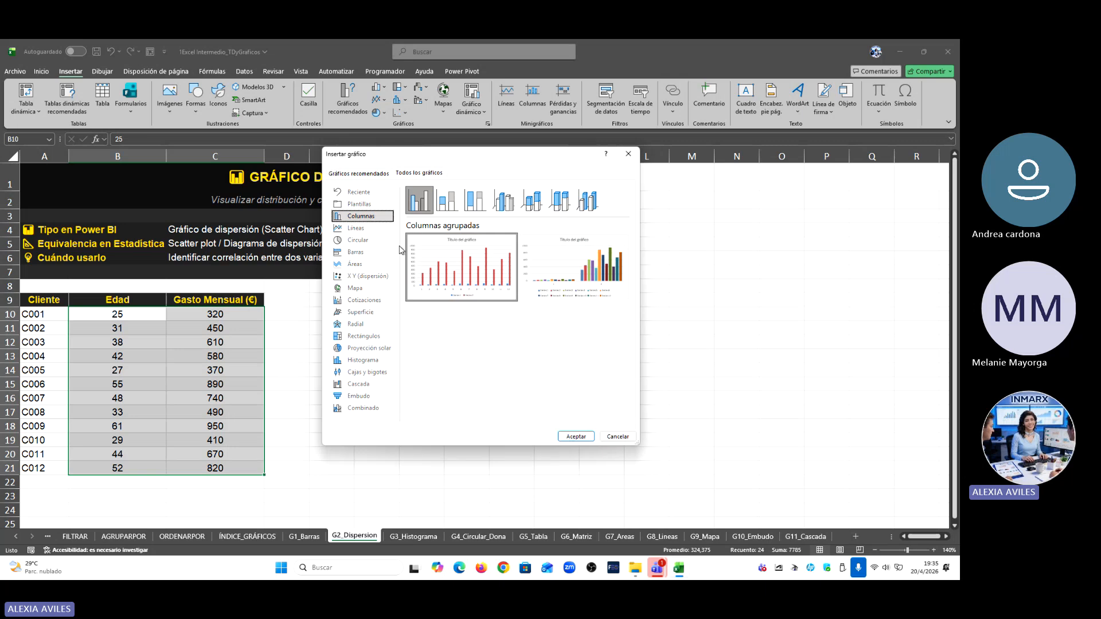
left_click(367, 276)
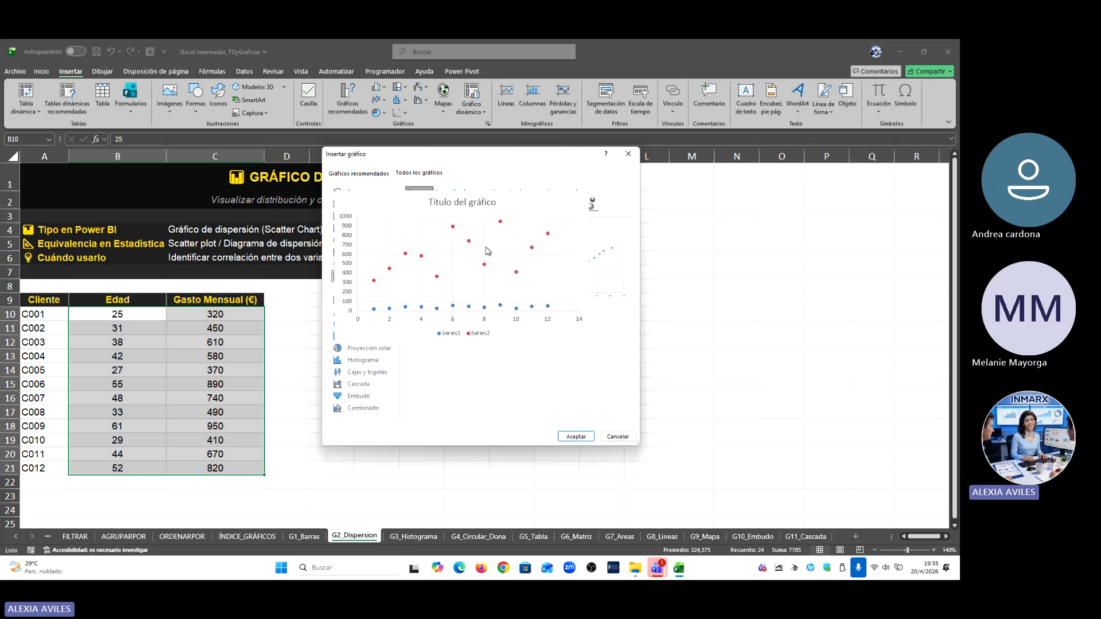
left_click(459, 208)
left_click(479, 207)
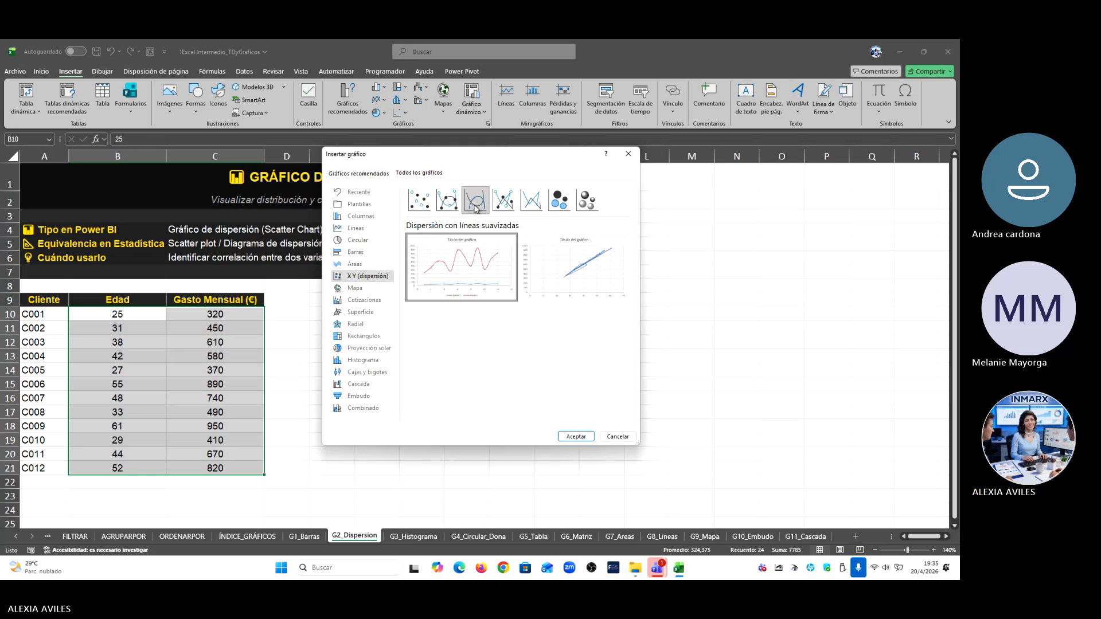
left_click(511, 211)
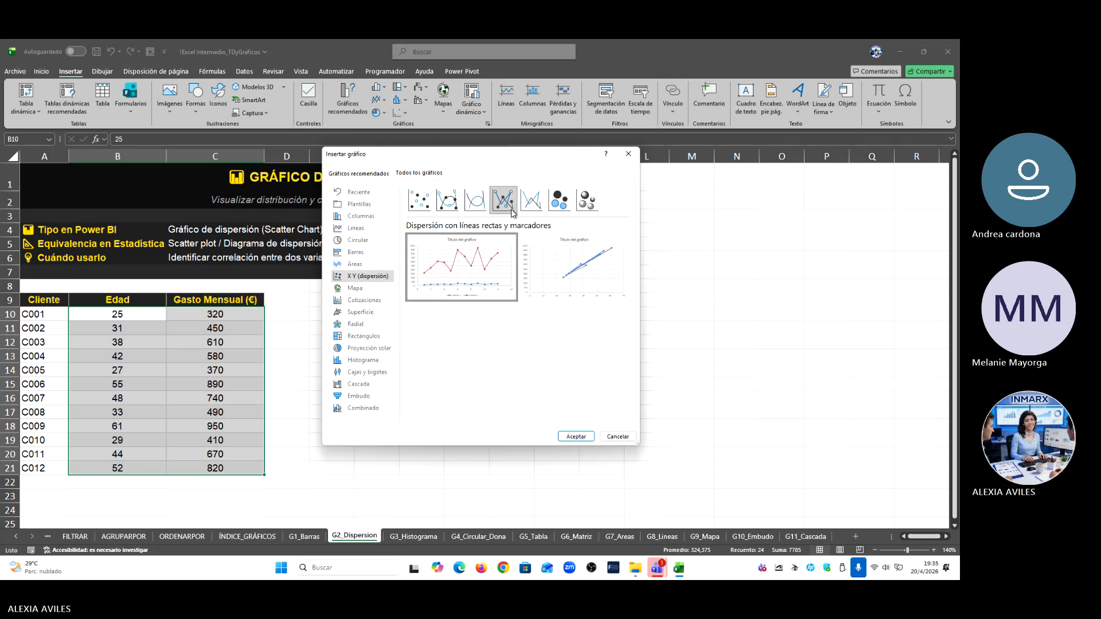
left_click(578, 437)
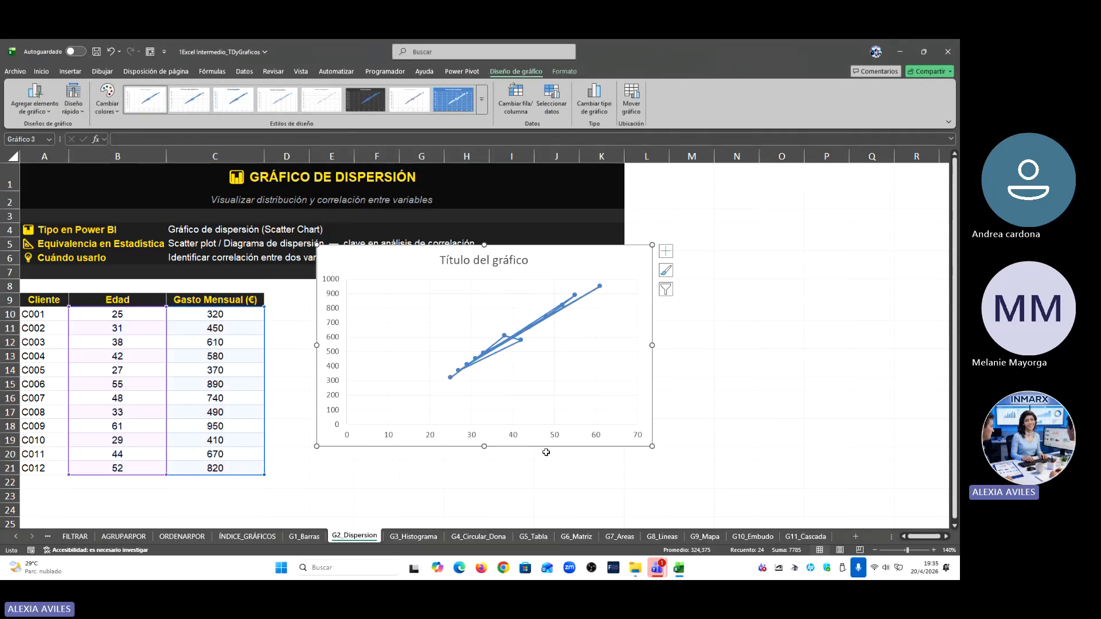
left_click_drag(545, 447, 538, 493)
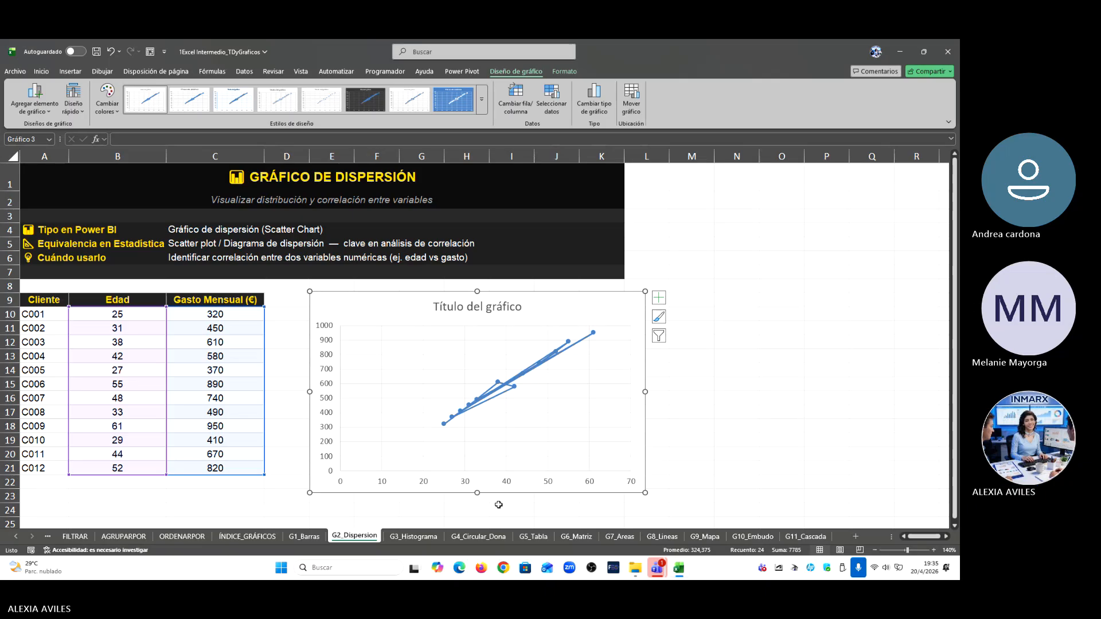
Step: Apply the dark gradient chart style with white title text and shaded blue markers to the scatter chart
left_click(661, 300)
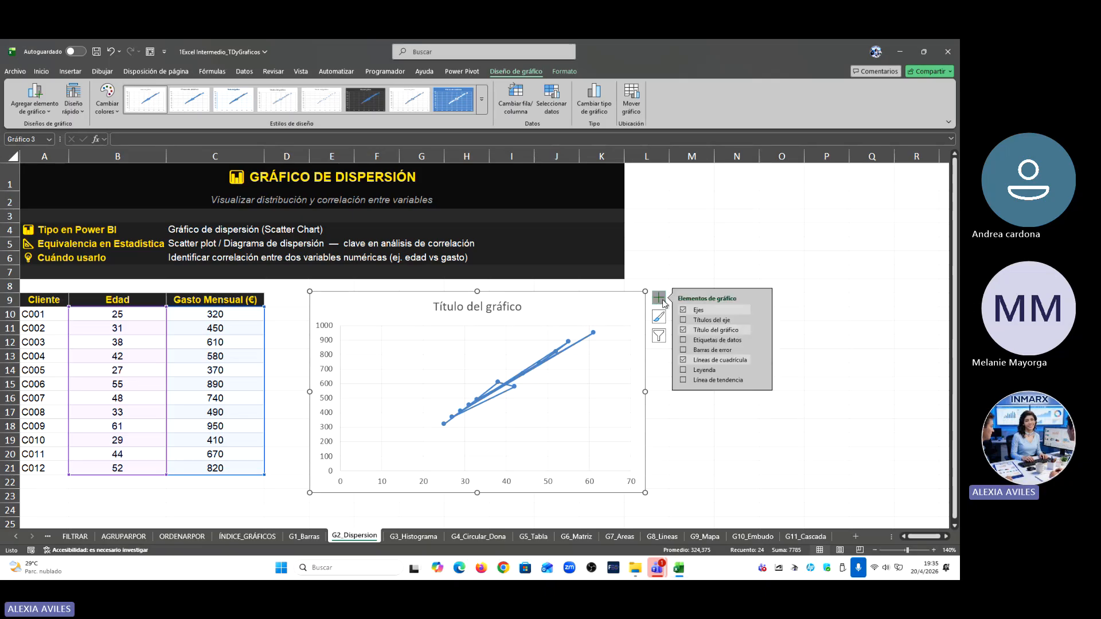
left_click(714, 320)
left_click(480, 106)
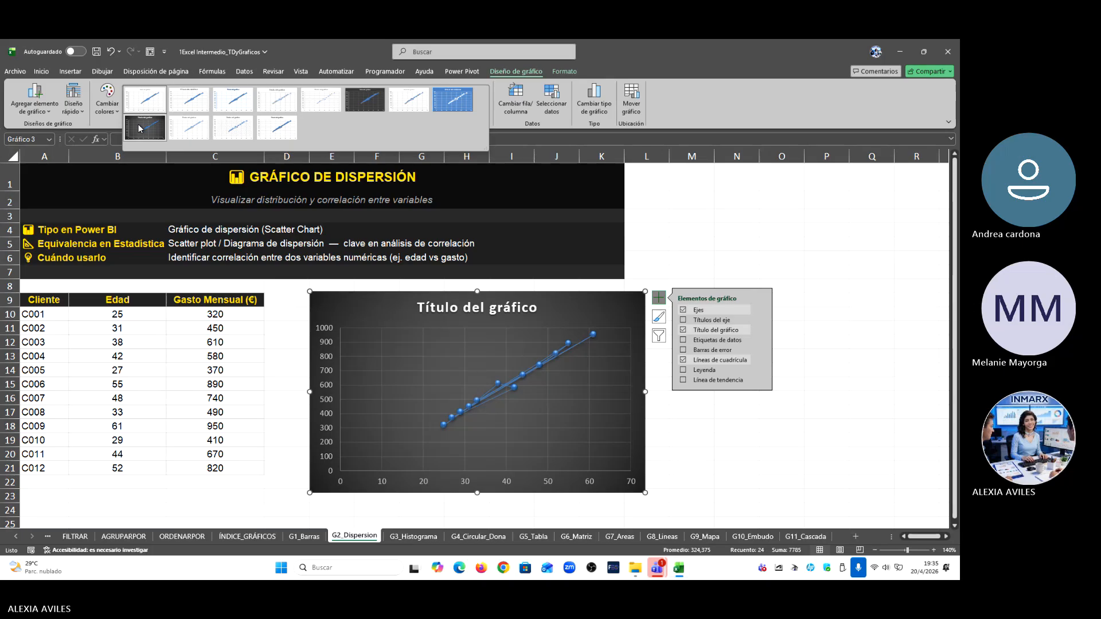
left_click(140, 128)
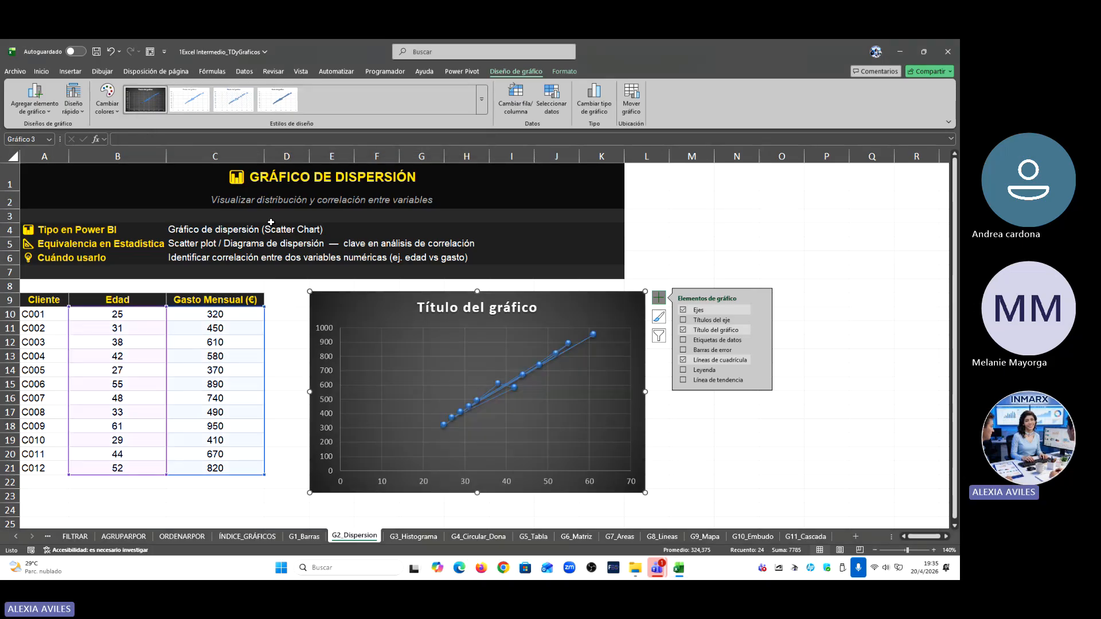
Step: Change the dark scatter chart's title to "Edad vs Gastos"
double_click(475, 309)
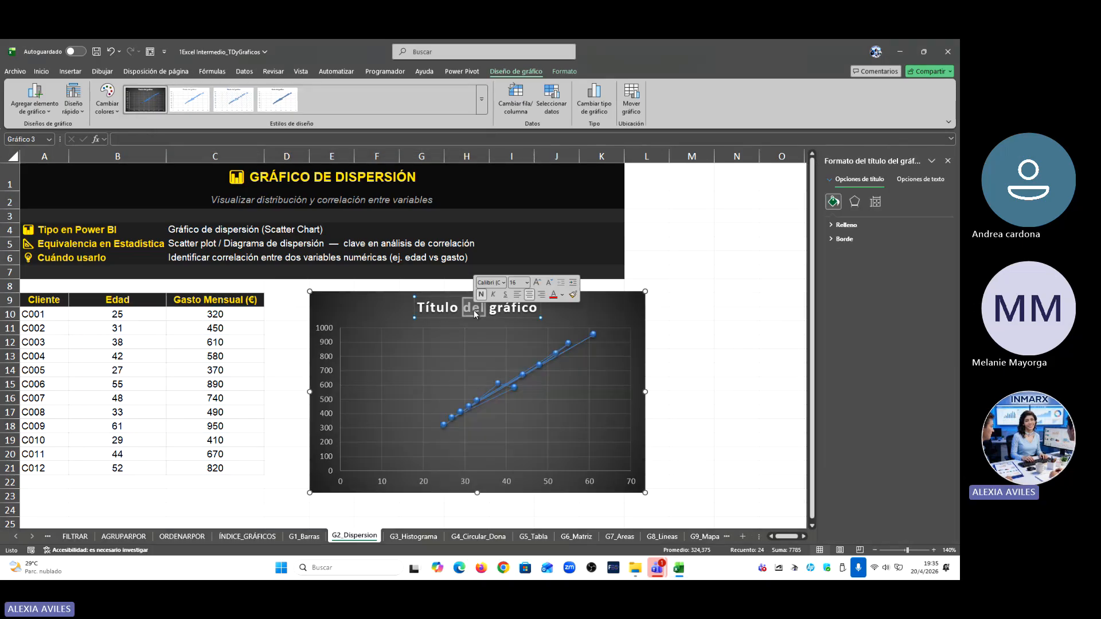
triple_click(475, 309)
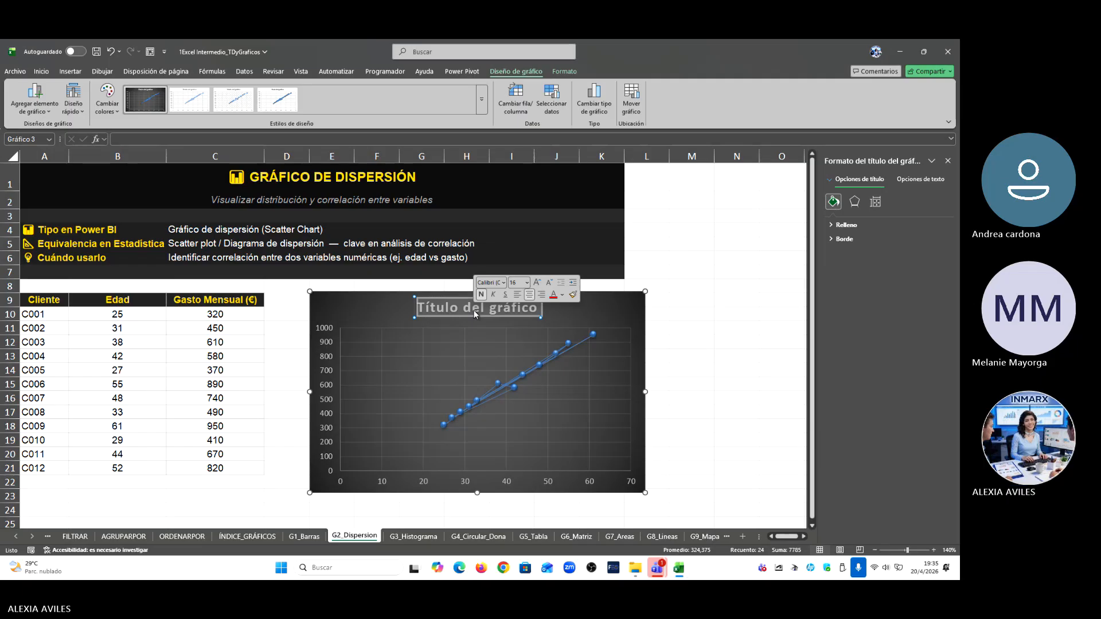
type("Edad")
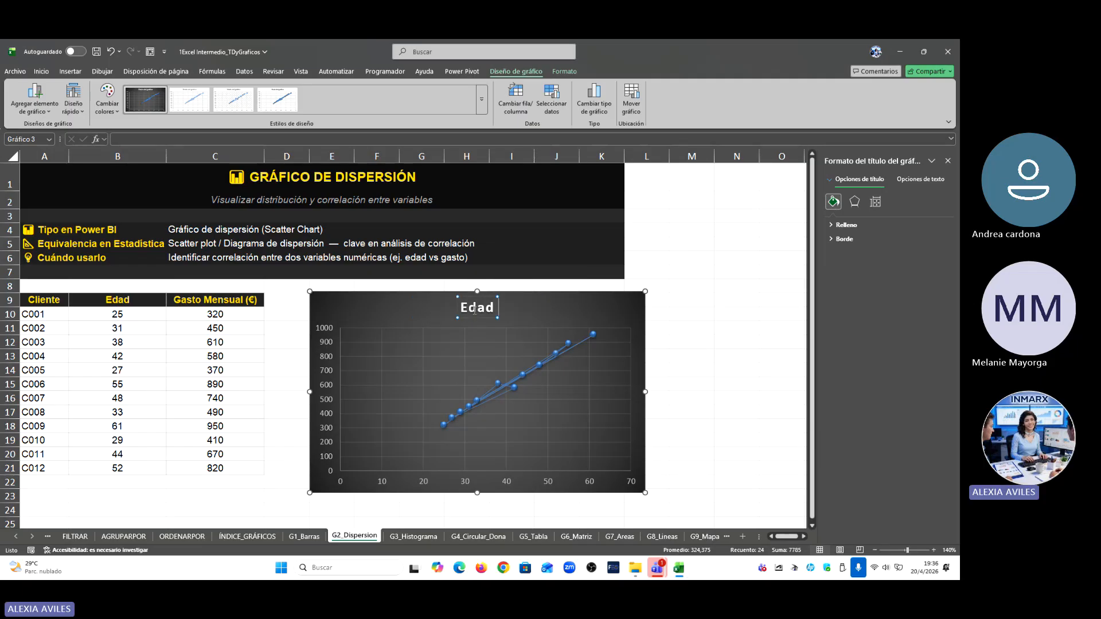
type(" vs Gastos")
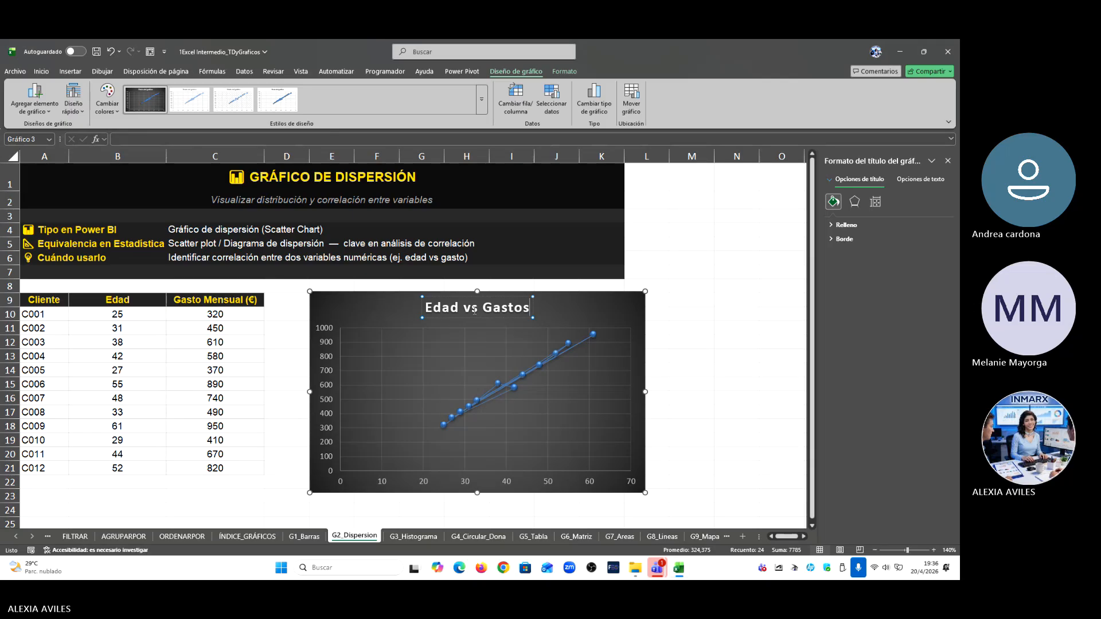
left_click(685, 321)
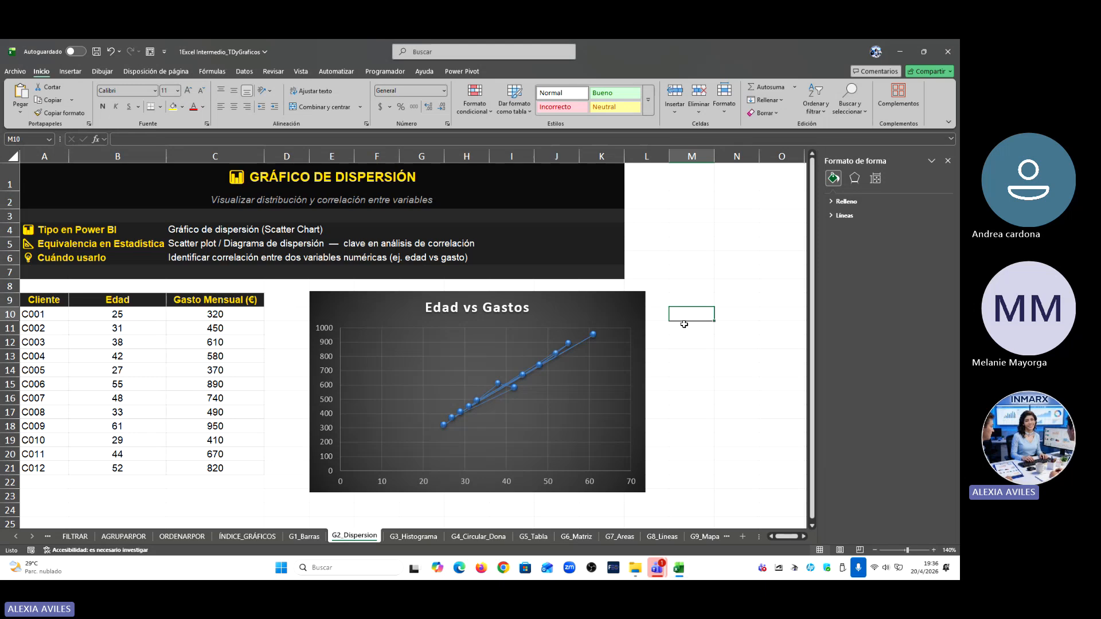
Step: Insert a second scatter chart with straight lines and markers from B9:C21, including the column headers
left_click(98, 299)
left_click_drag(98, 299, 227, 468)
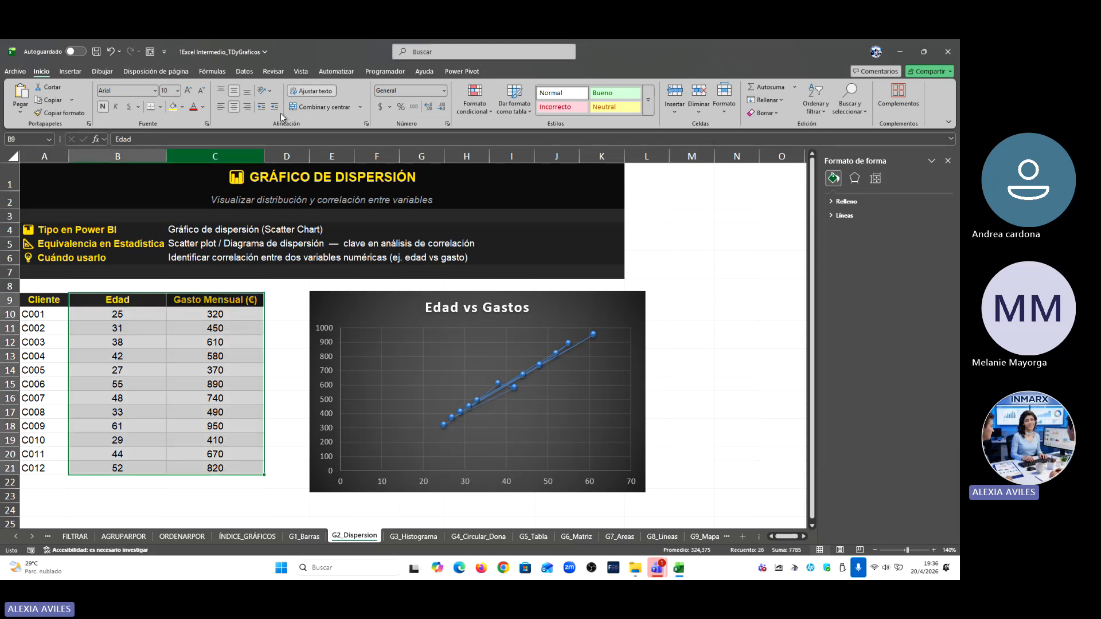
left_click(68, 72)
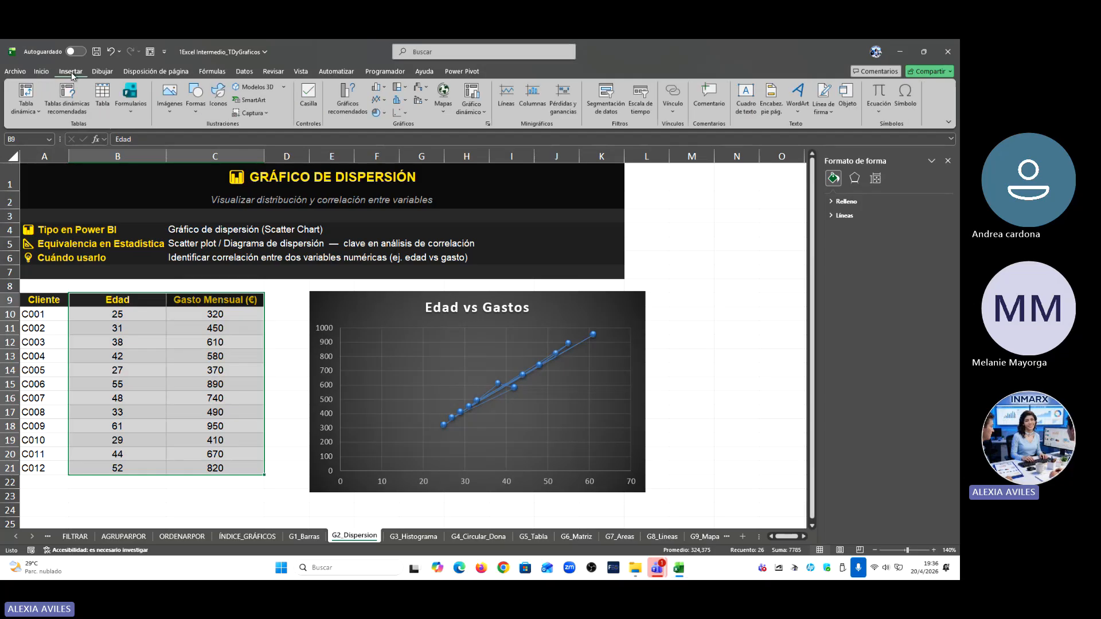
left_click(488, 124)
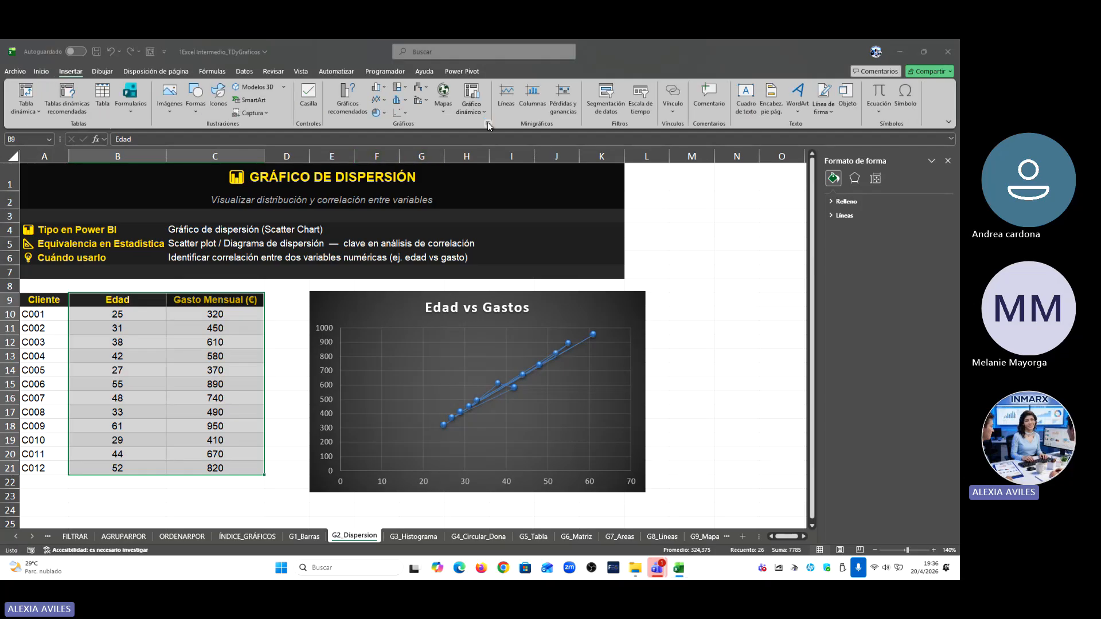
left_click(418, 175)
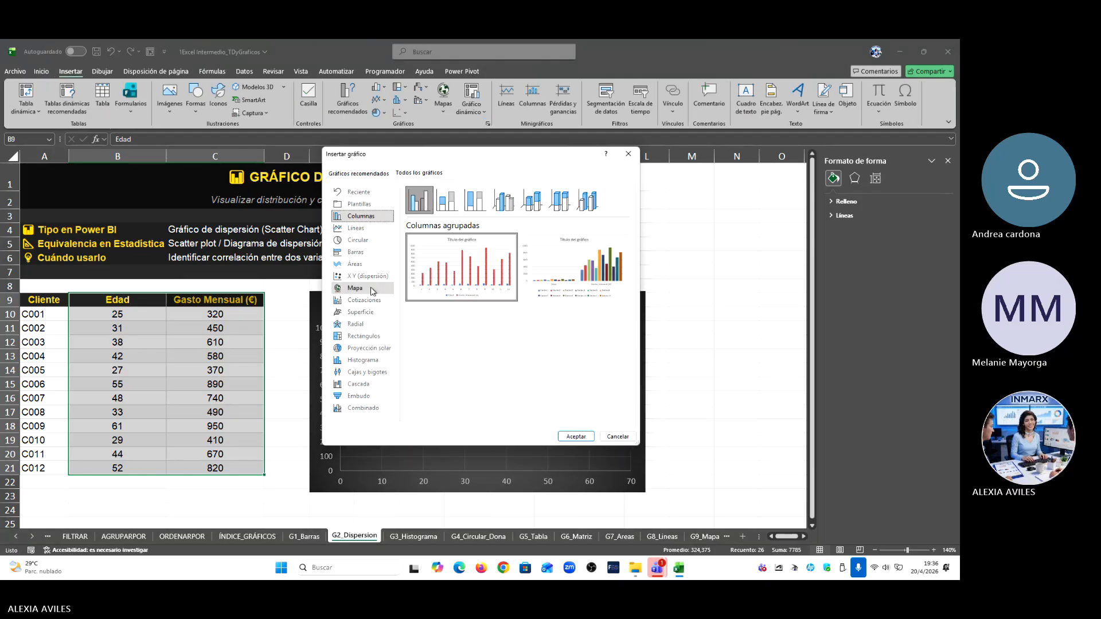
left_click(361, 276)
left_click(503, 199)
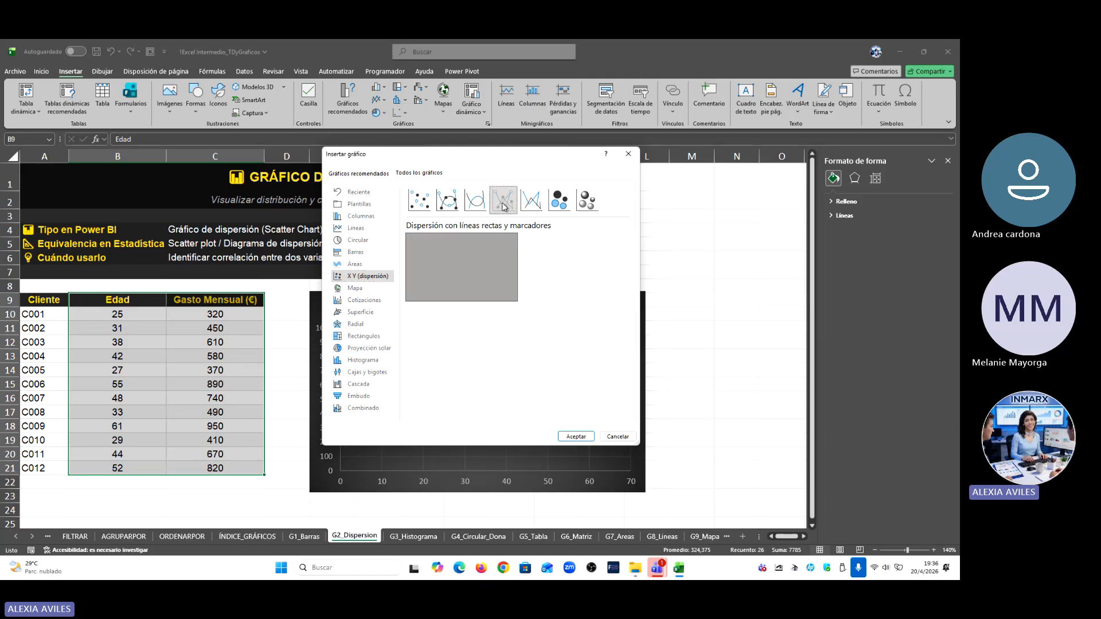
left_click(573, 436)
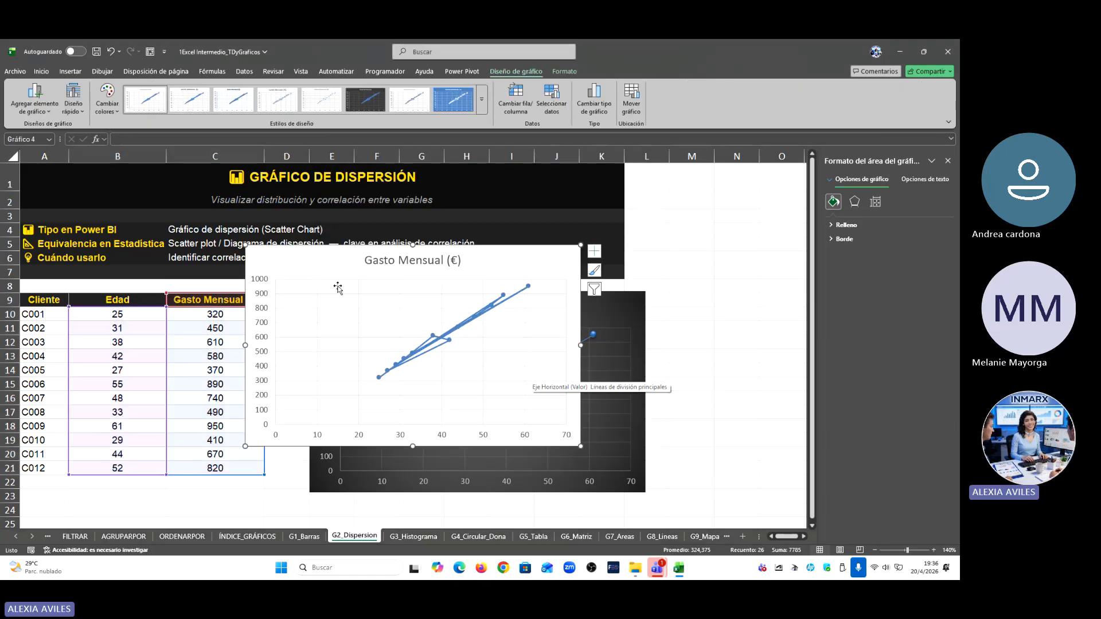
Step: Move the "Gasto Mensual (€)" chart over about columns A to F, clear of the dark chart's title
left_click_drag(405, 252, 387, 270)
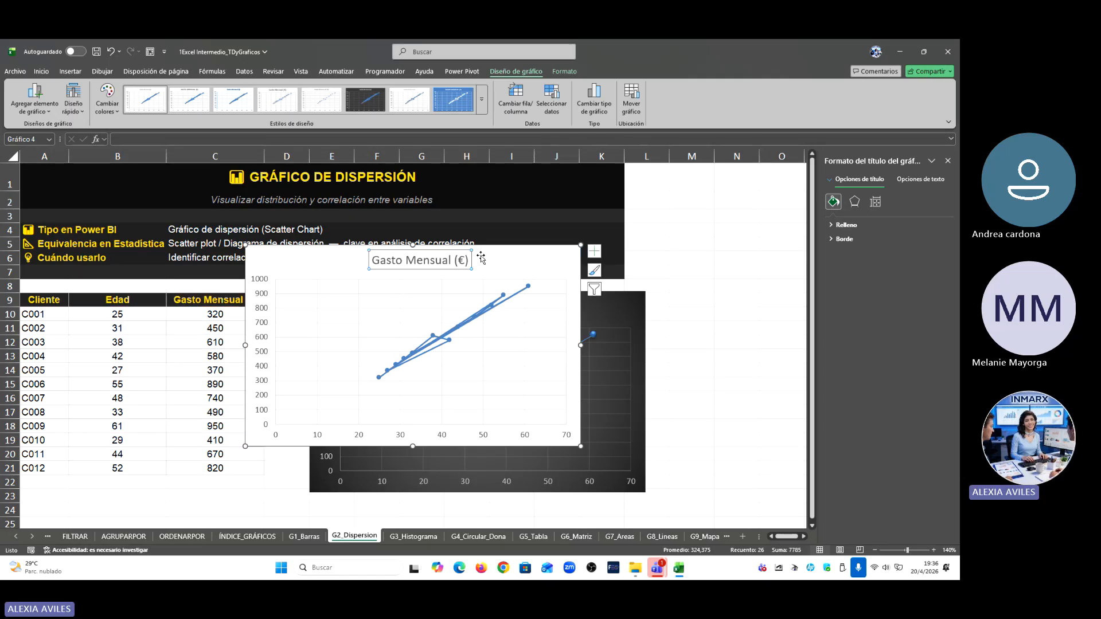
left_click_drag(487, 245, 569, 277)
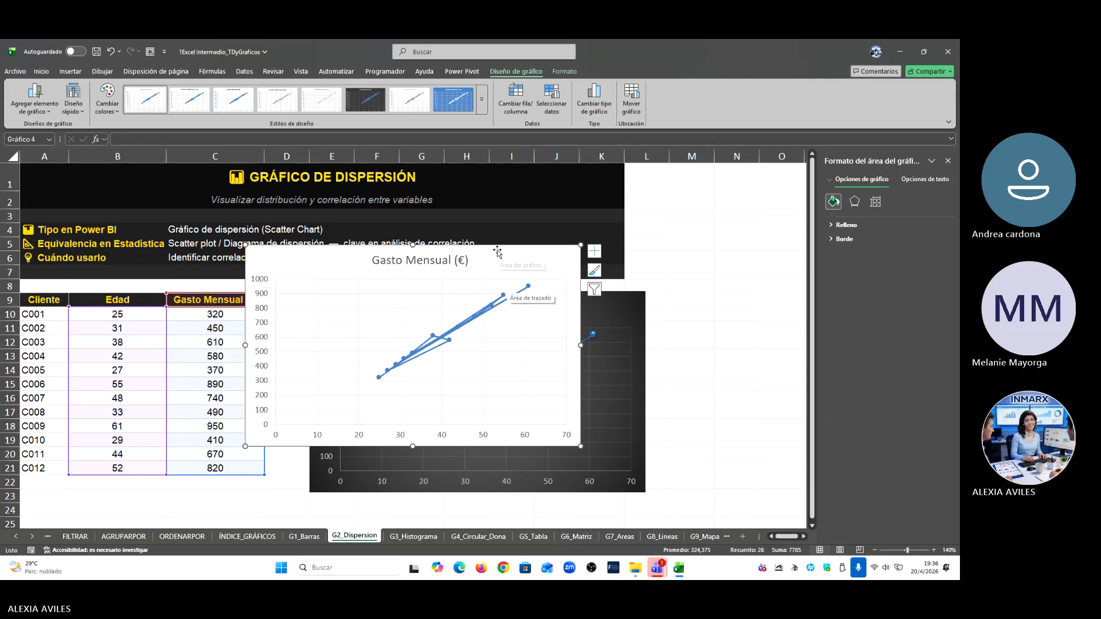
left_click_drag(498, 258, 801, 271)
left_click(754, 284)
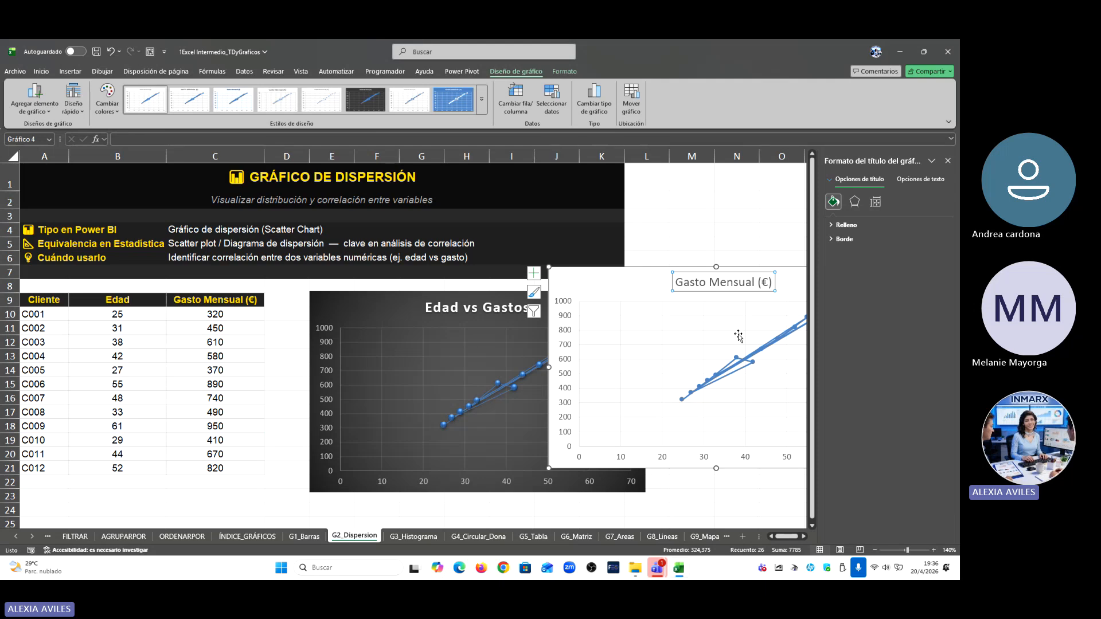
left_click(657, 283)
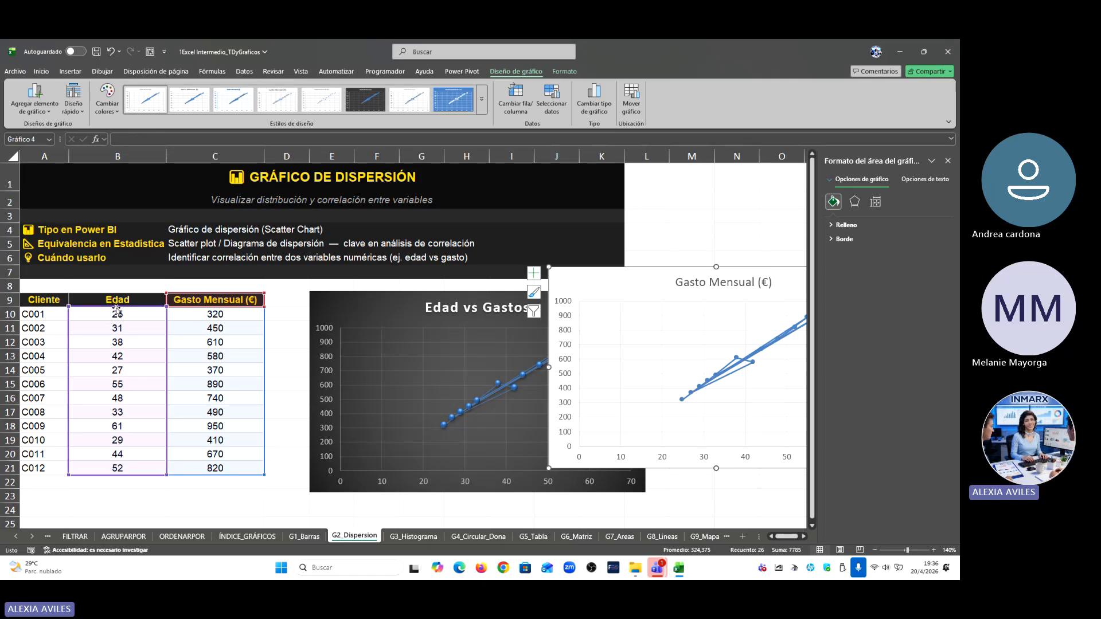
left_click_drag(665, 273, 449, 224)
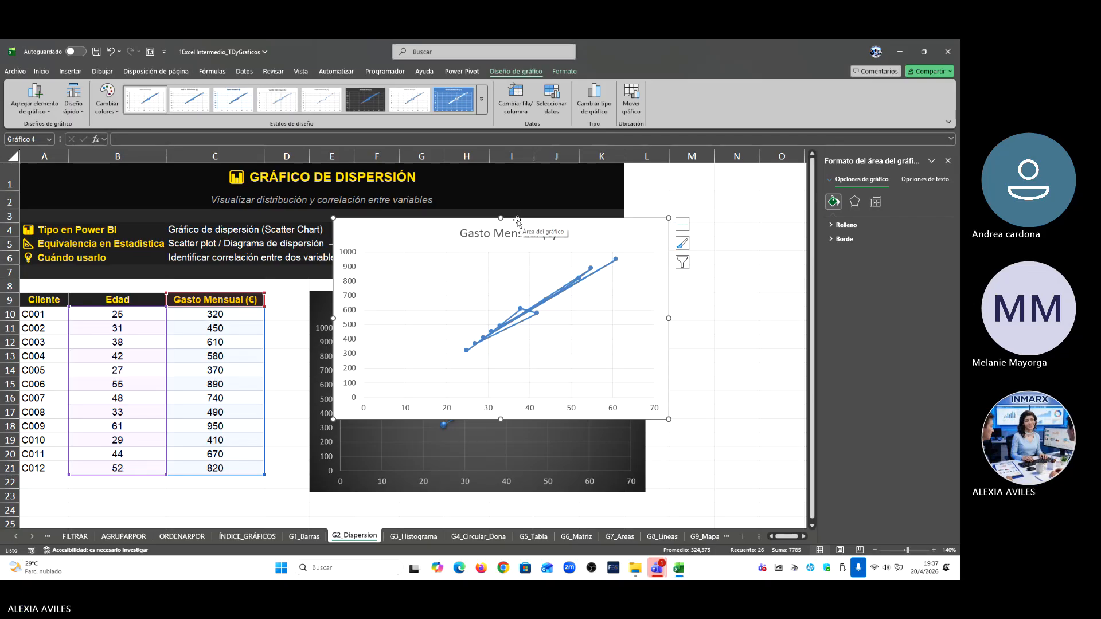
left_click_drag(520, 219, 197, 222)
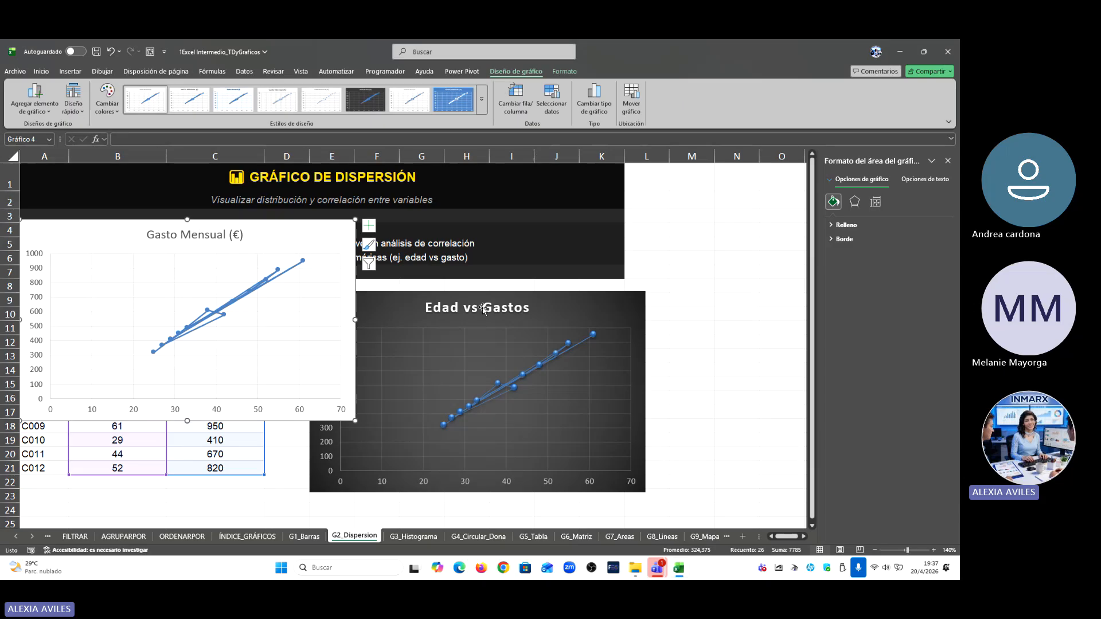
Step: Change the light chart's title to "Edad vs Gastos" and move the chart to about columns E to L, rows 7 to 21
left_click(193, 238)
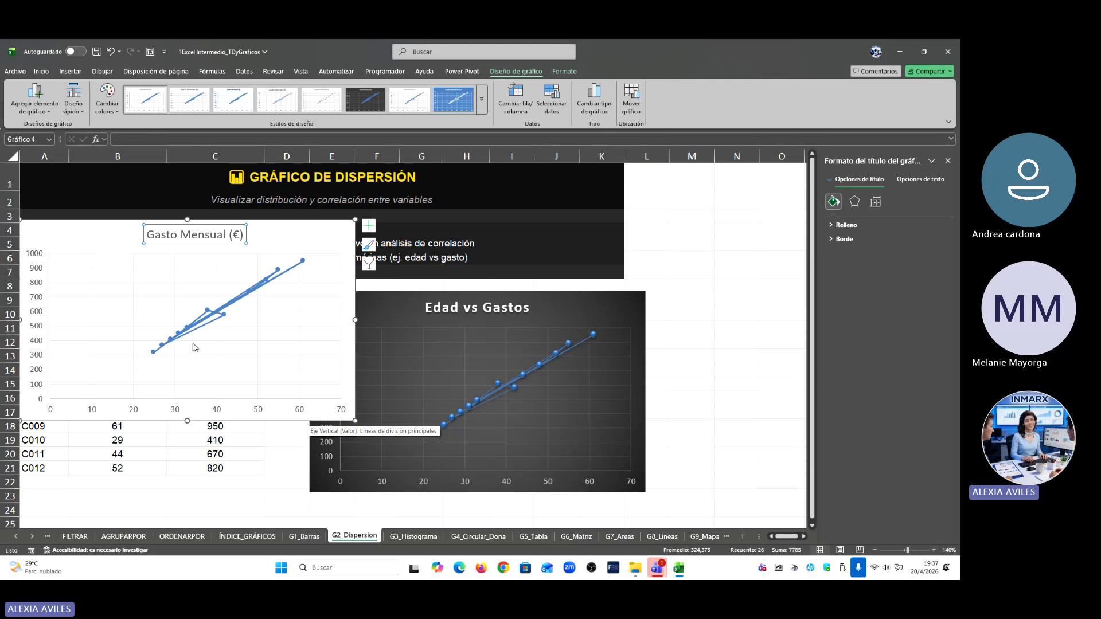
triple_click(194, 238)
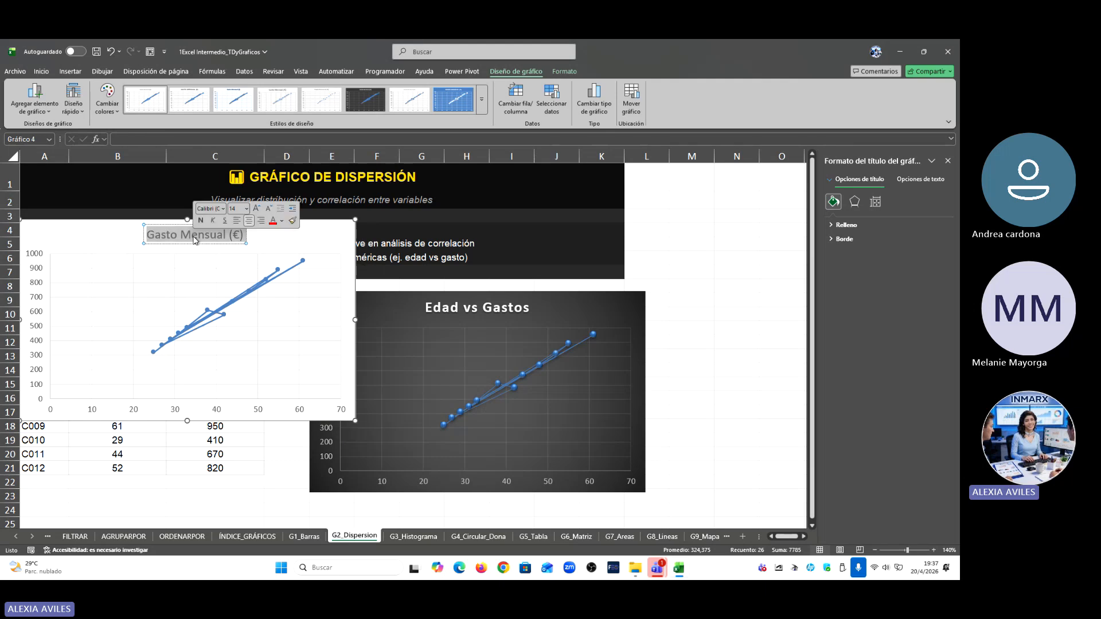
type("Edad")
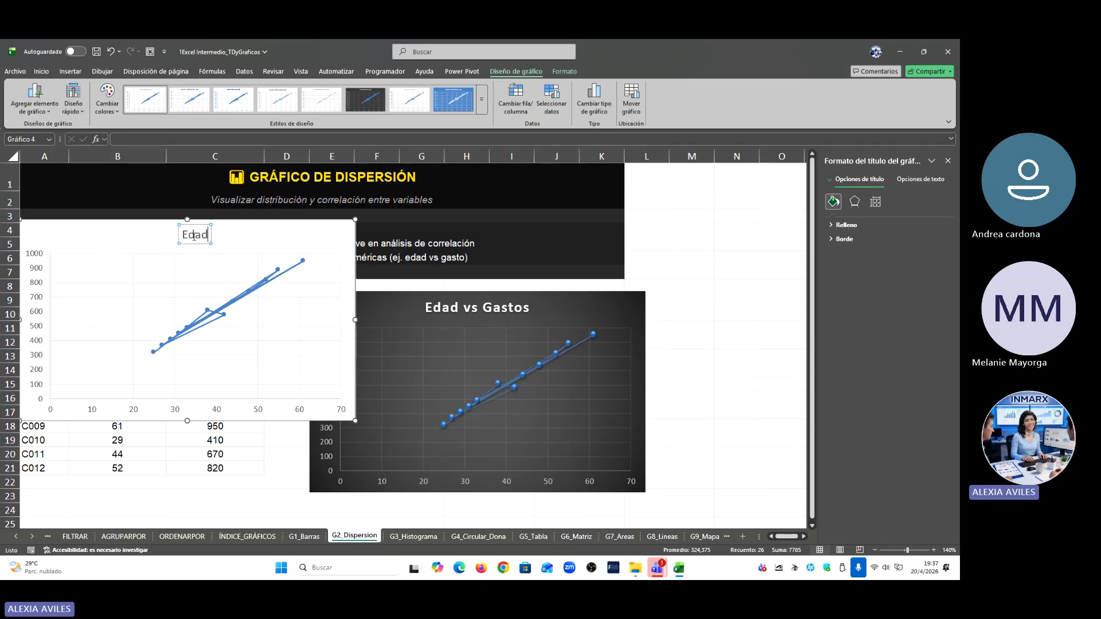
type(" vs Ga")
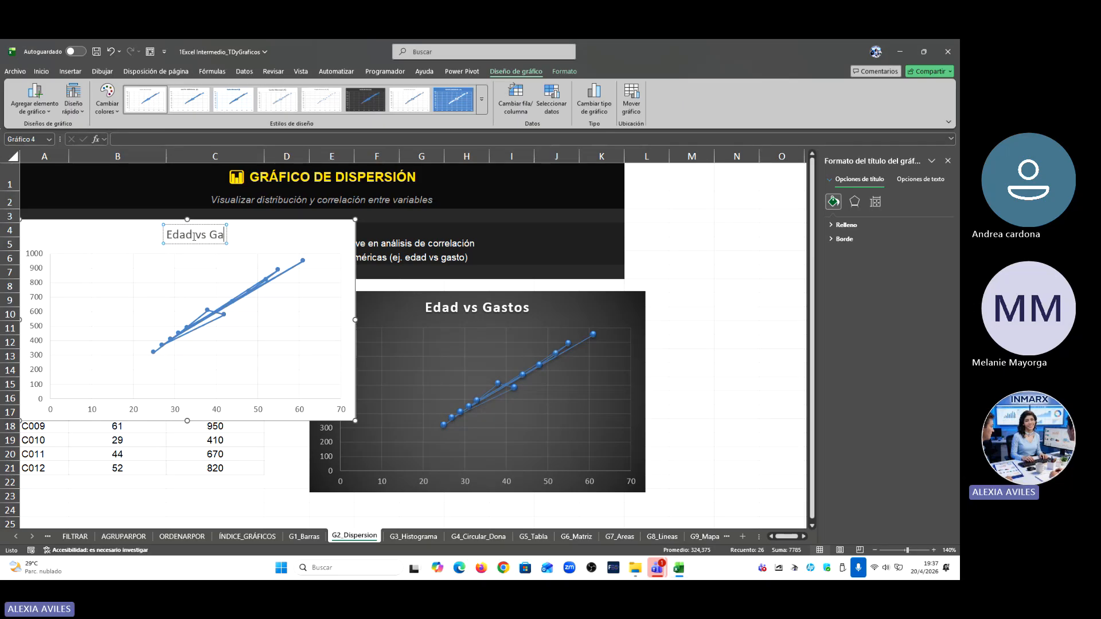
type("stos")
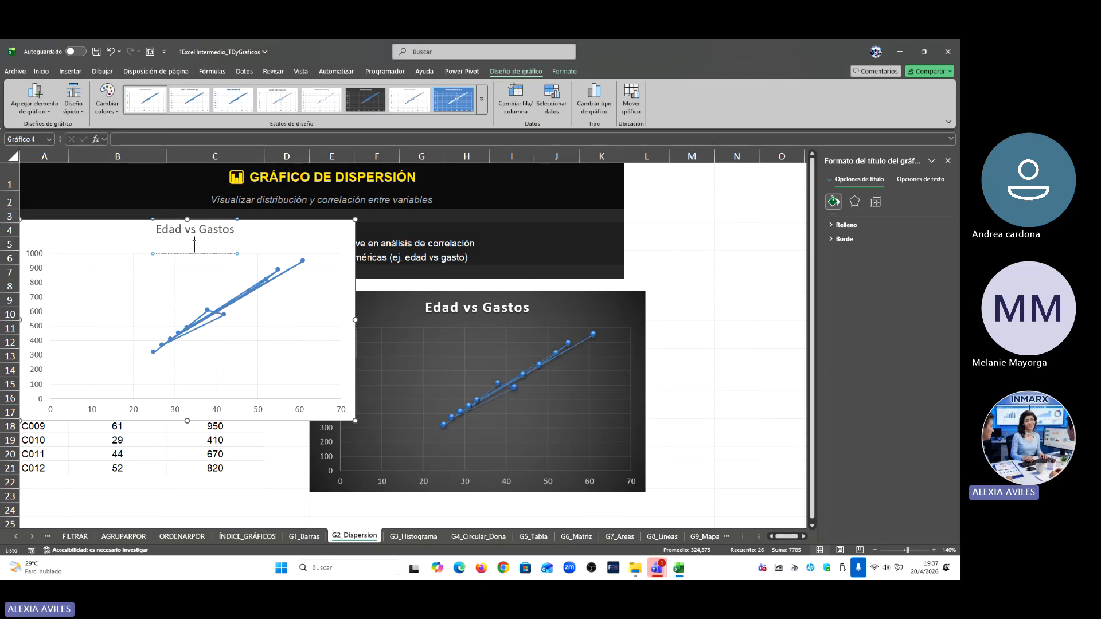
left_click(294, 236)
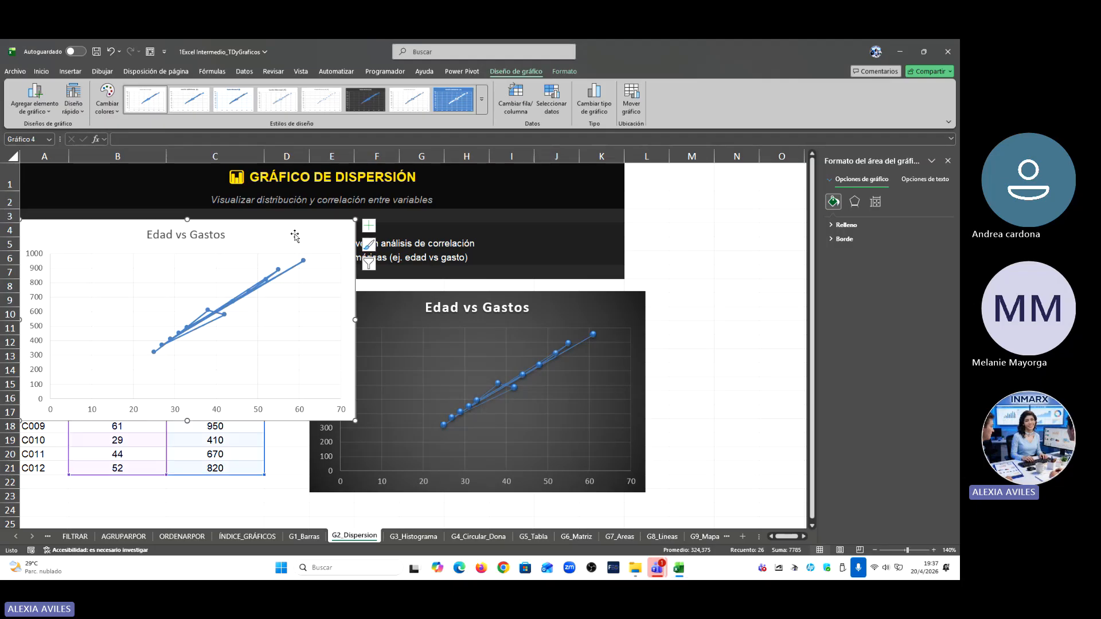
left_click_drag(295, 236, 606, 284)
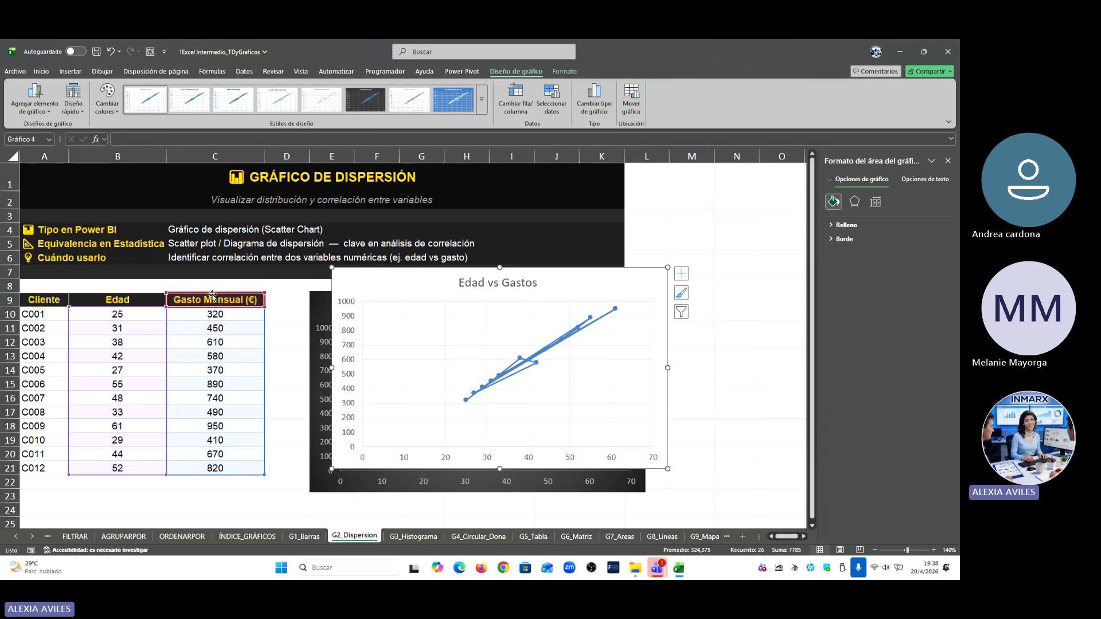
Step: Delete the light scatter chart and move the dark "Edad vs Gastos" chart to about columns D to K, rows 8 to 22
key("Delete")
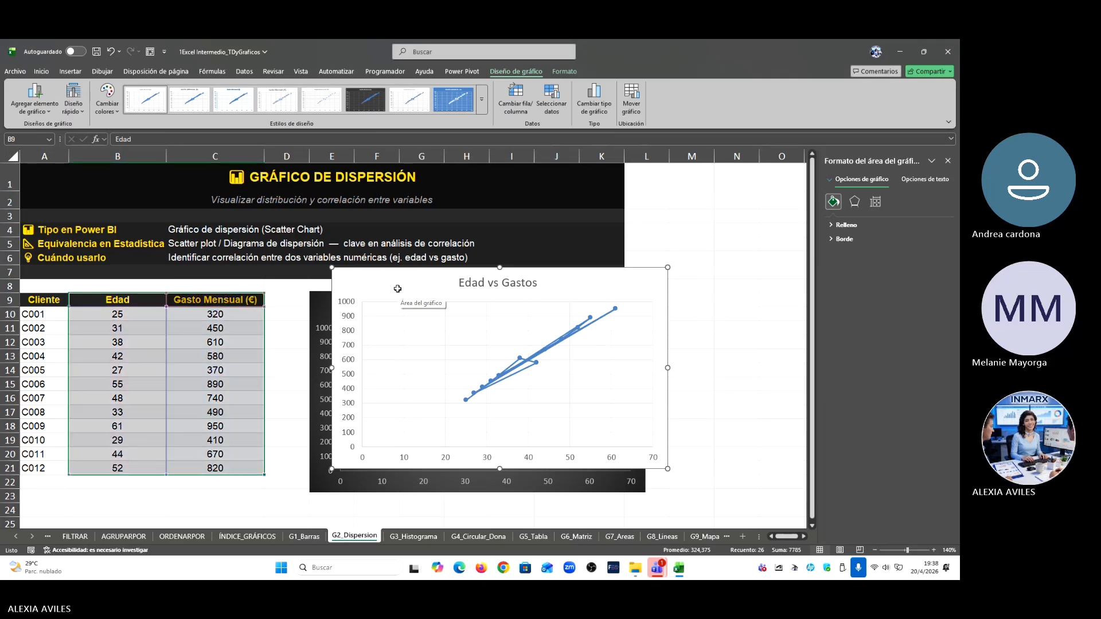
left_click(397, 290)
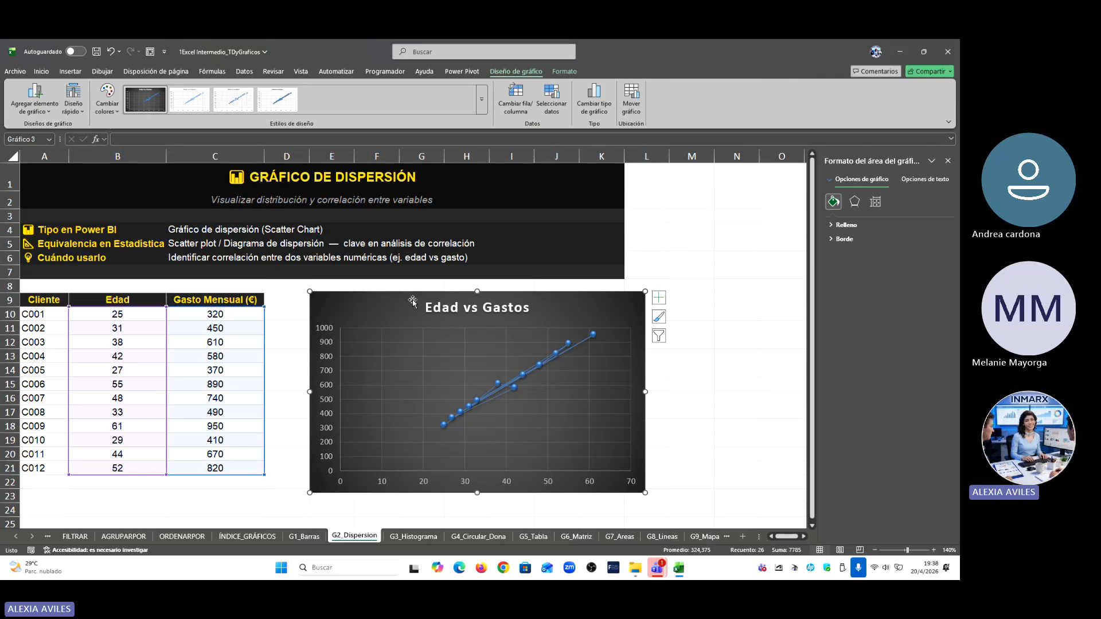
left_click_drag(414, 298, 390, 289)
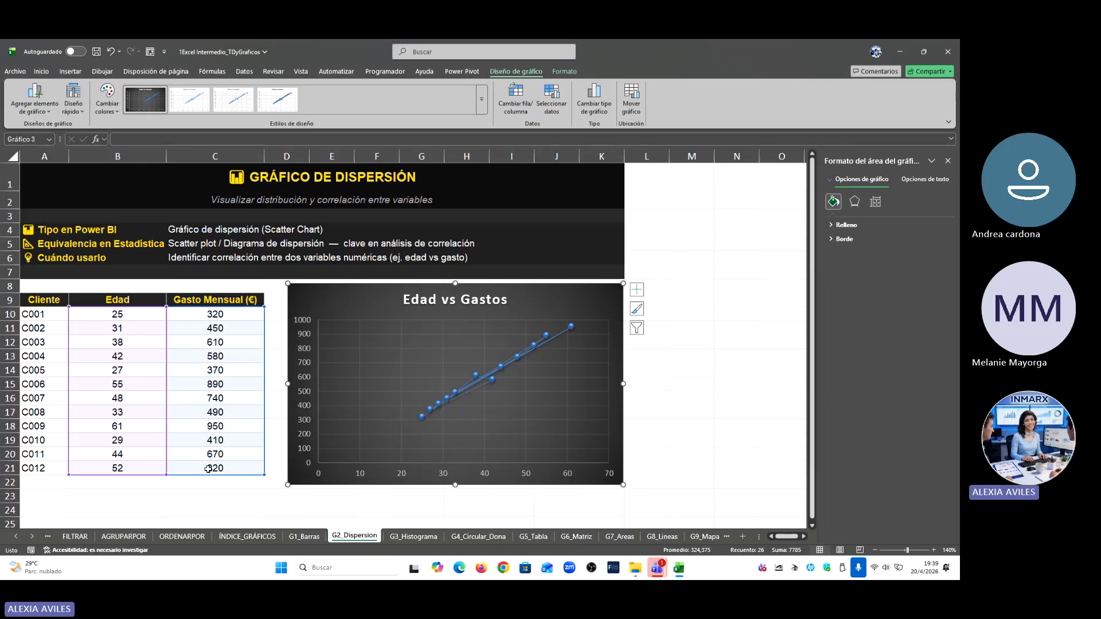
Step: Close the chart formatting pane and the chat notification, and open the G3_Histograma sheet at 150% zoom
left_click(949, 161)
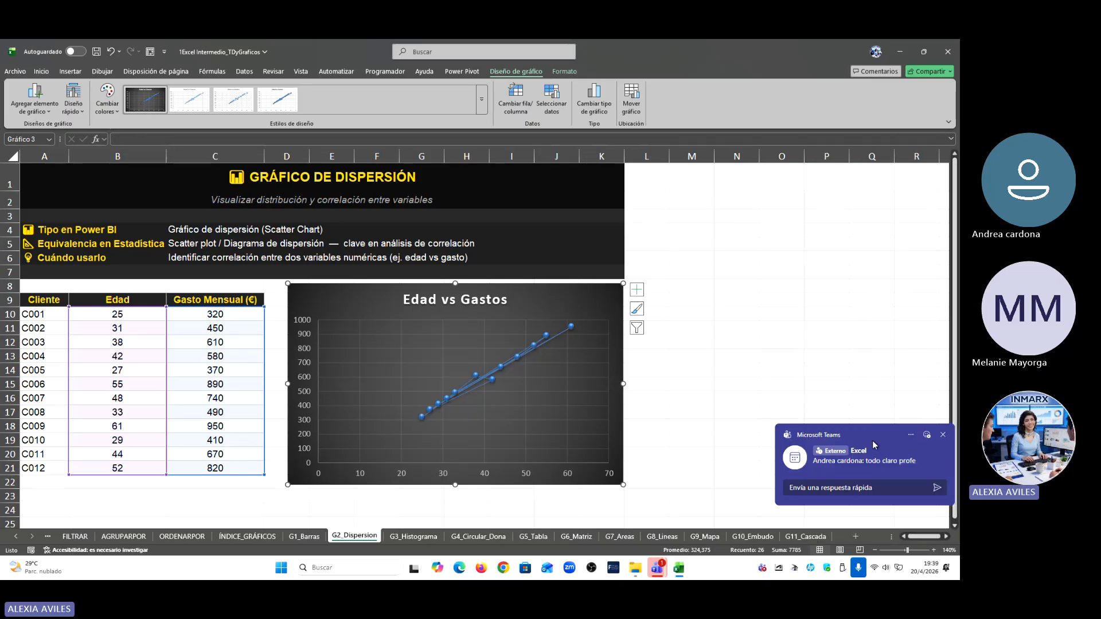
left_click(943, 435)
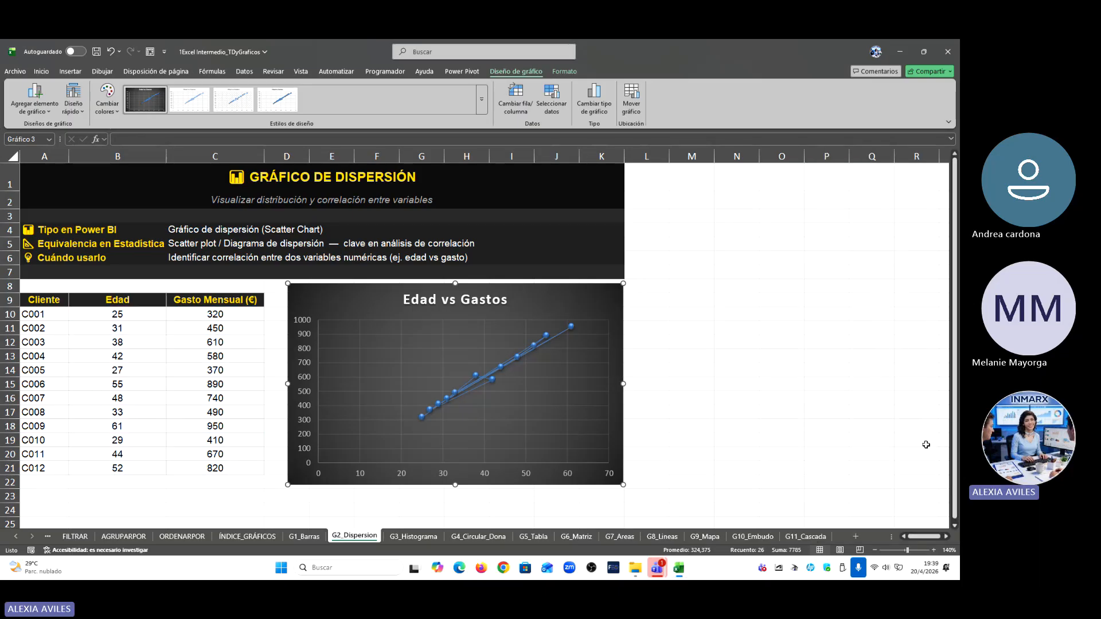
left_click(418, 536)
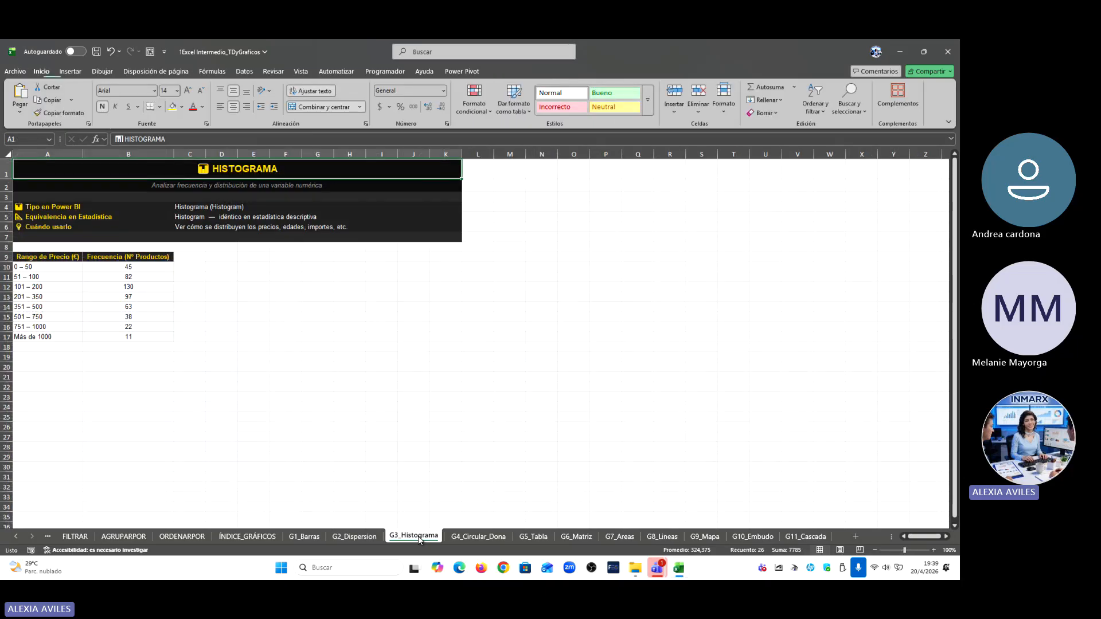
left_click(935, 550)
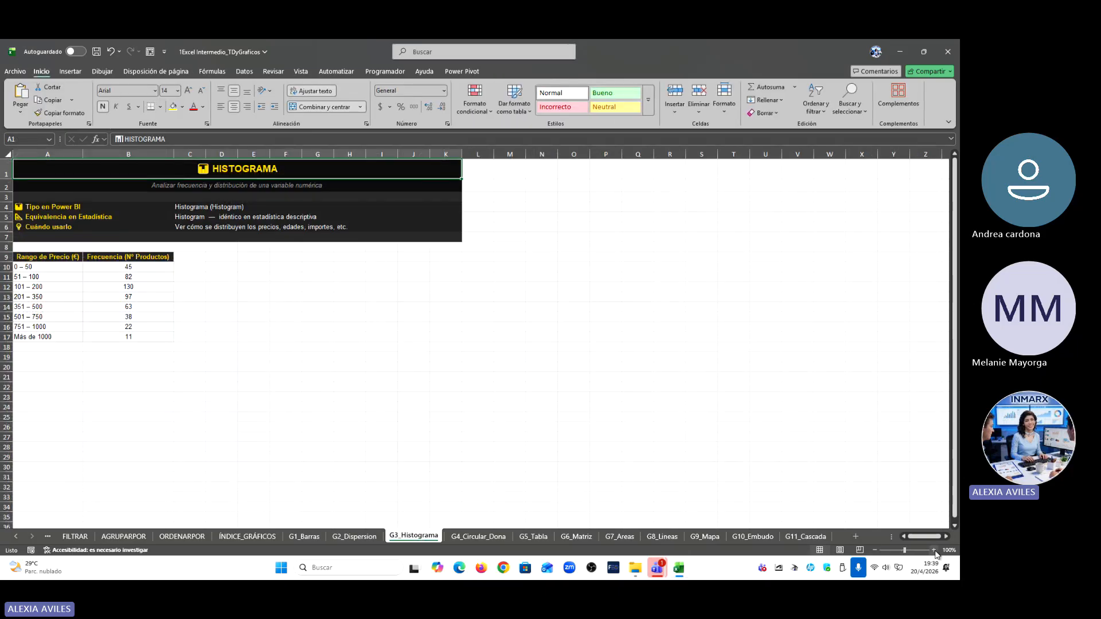
left_click(935, 550)
left_click(935, 551)
left_click(935, 550)
left_click(935, 550)
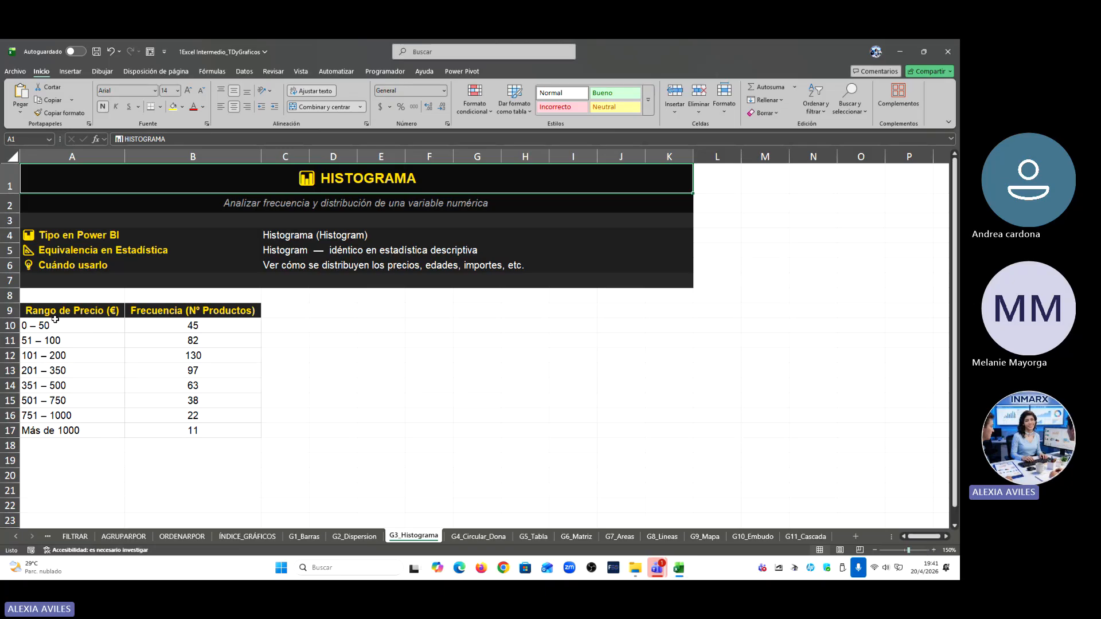
Step: Label the price range column by entering "clase o bins" in cell A8 above its header
left_click_drag(42, 323, 108, 404)
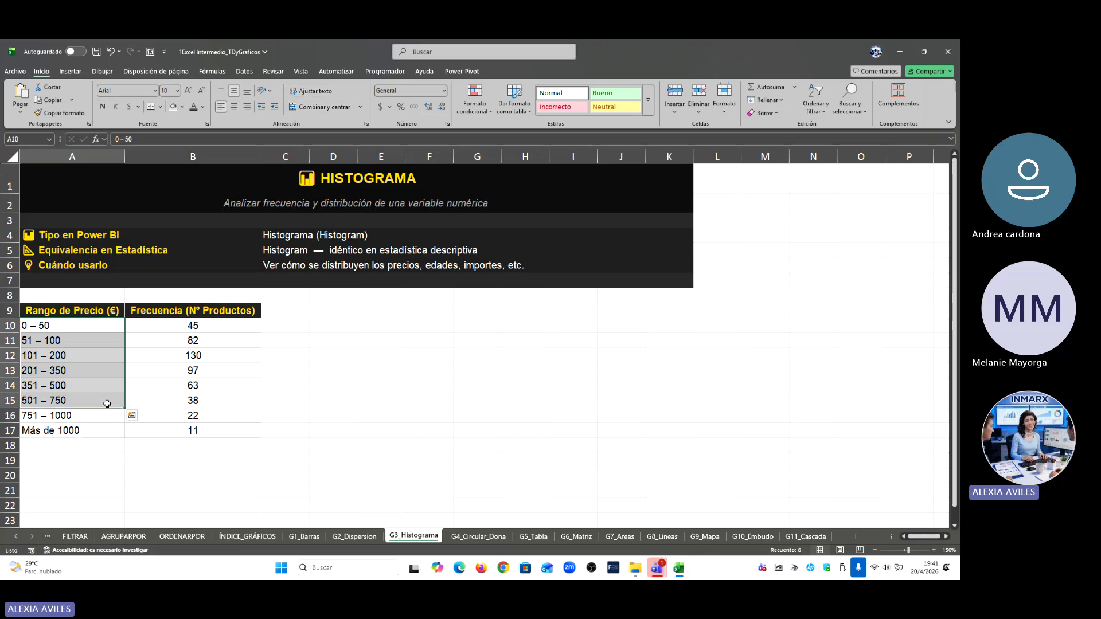
left_click(306, 331)
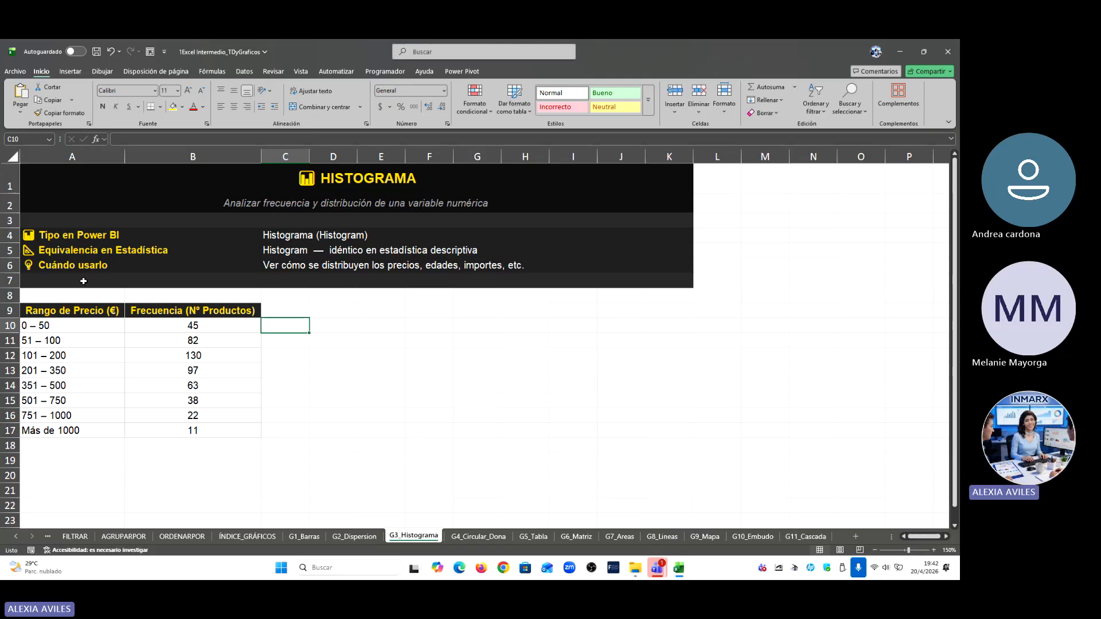
left_click(69, 294)
type("clase")
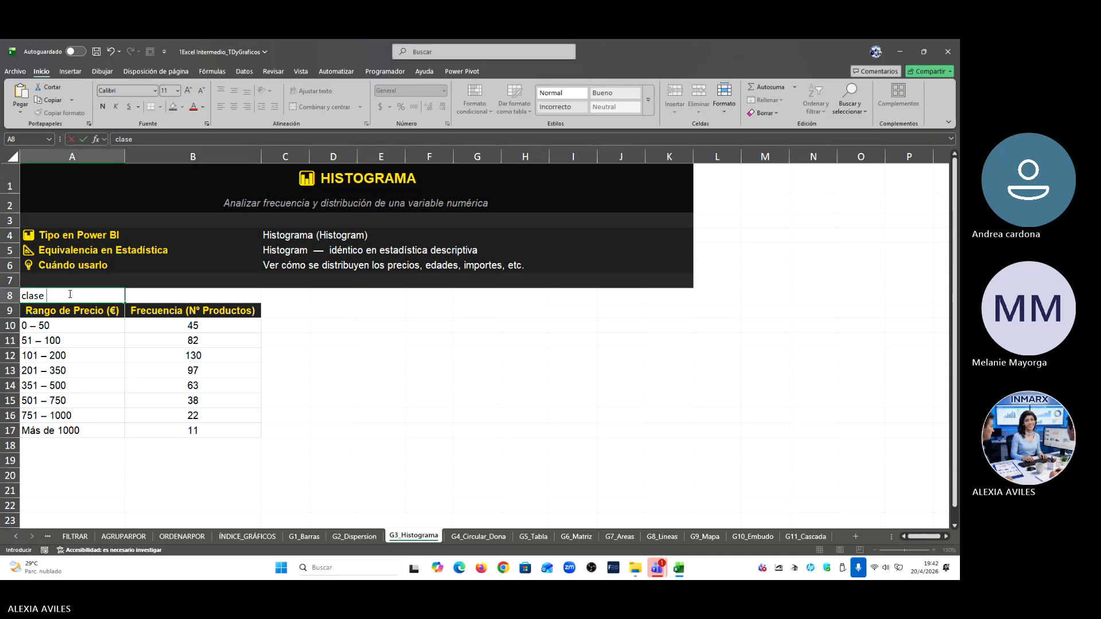
type(" o bi")
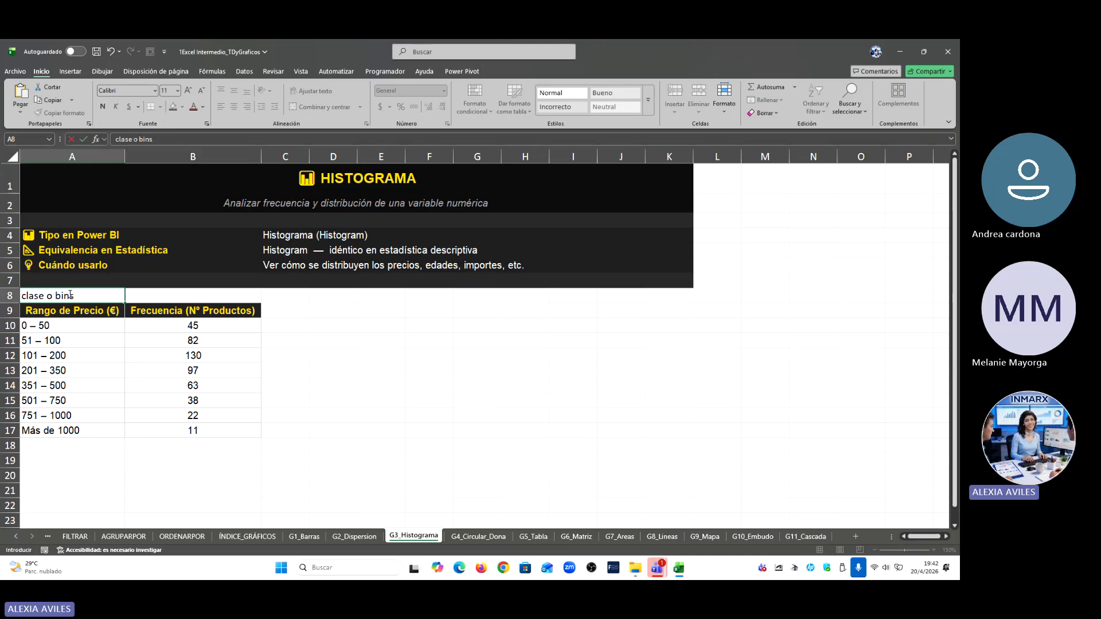
type("ns")
key("Return")
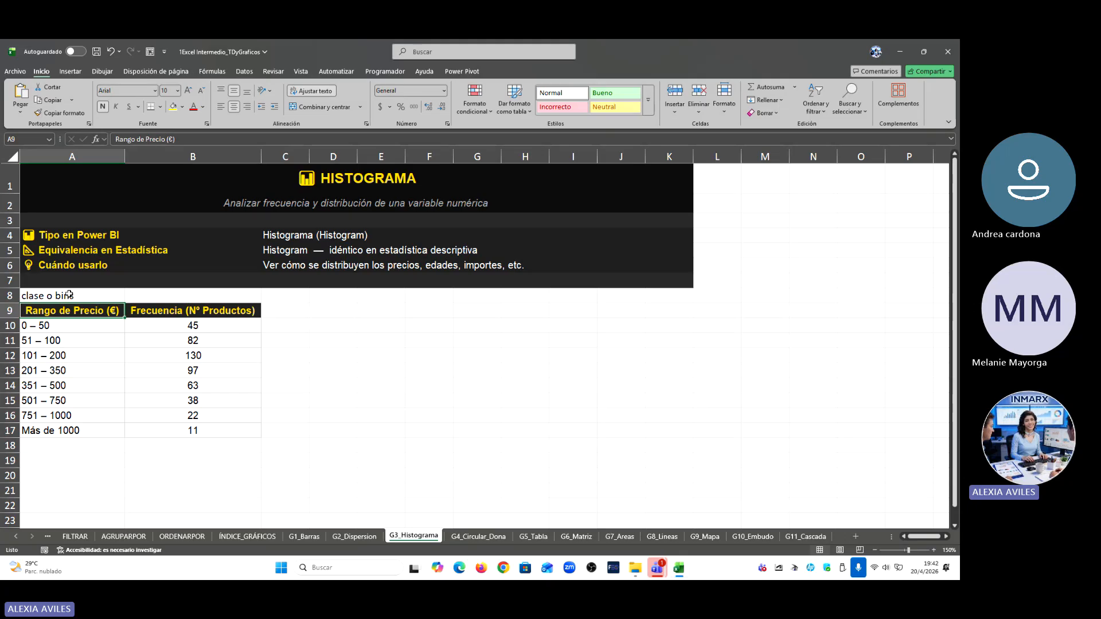
left_click(84, 325)
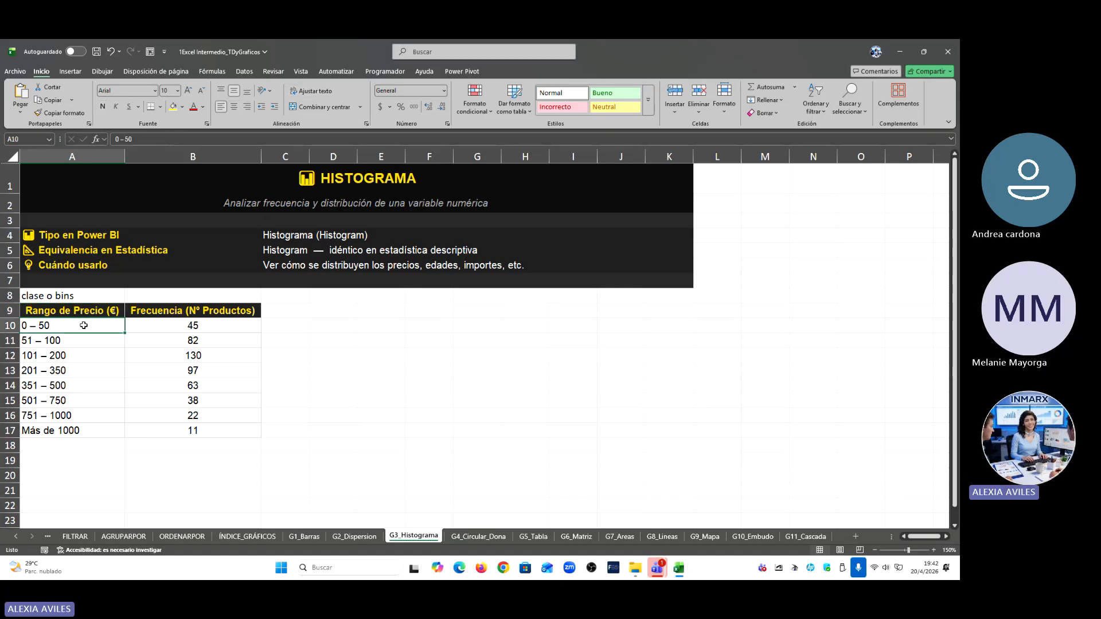
left_click(167, 322)
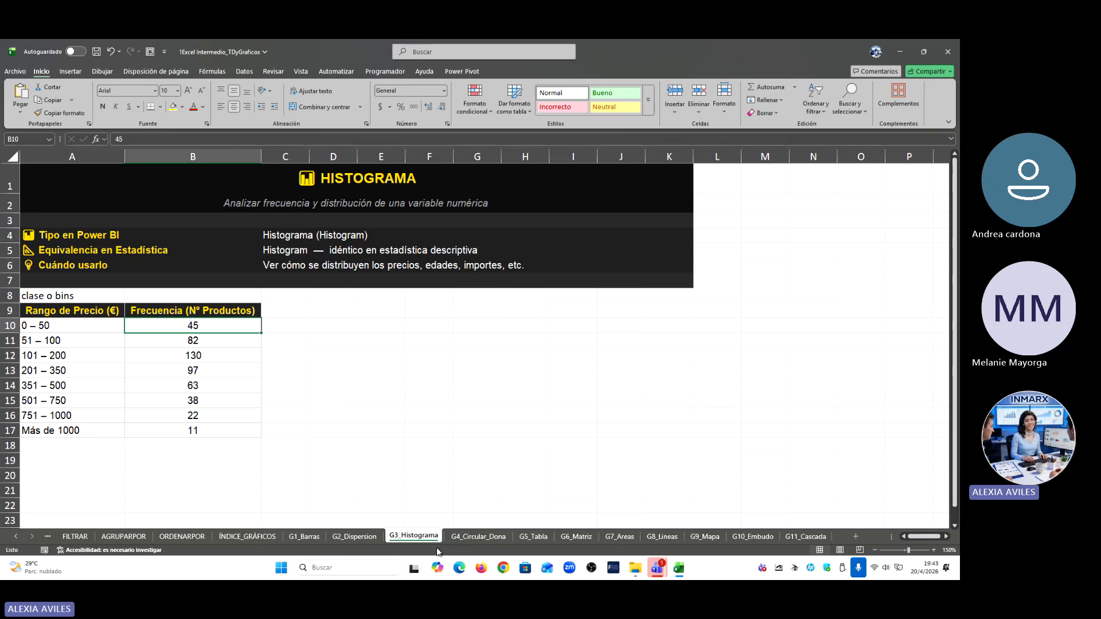
Step: Open the data analysis suggestions for the price ranges and frequencies in A10:B17 and look over the suggested charts
left_click(79, 323)
left_click_drag(79, 323, 223, 432)
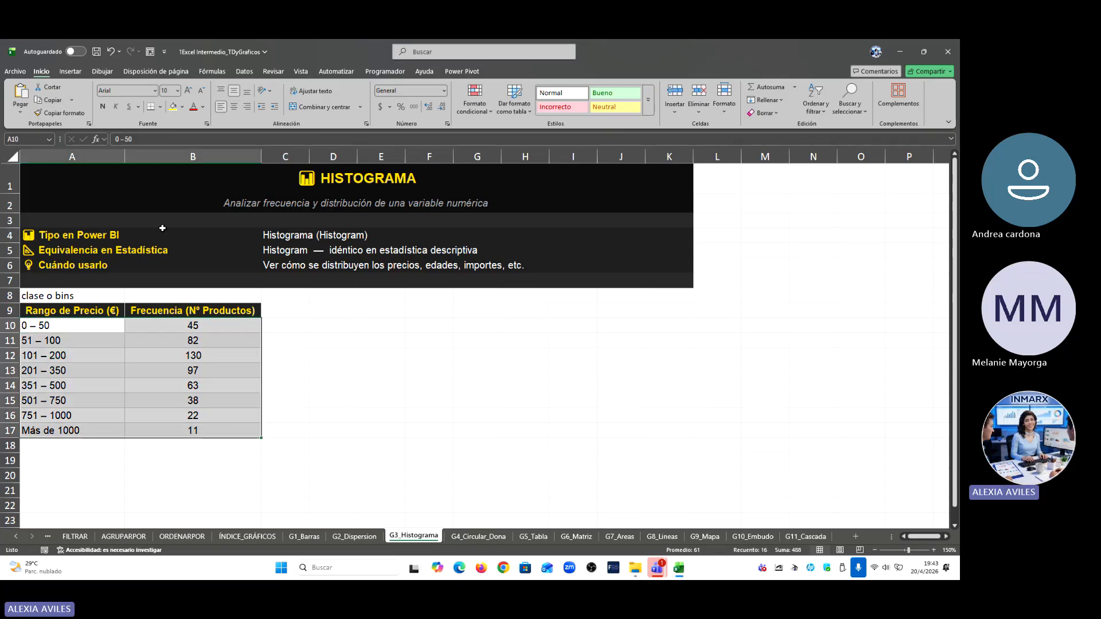
left_click(245, 72)
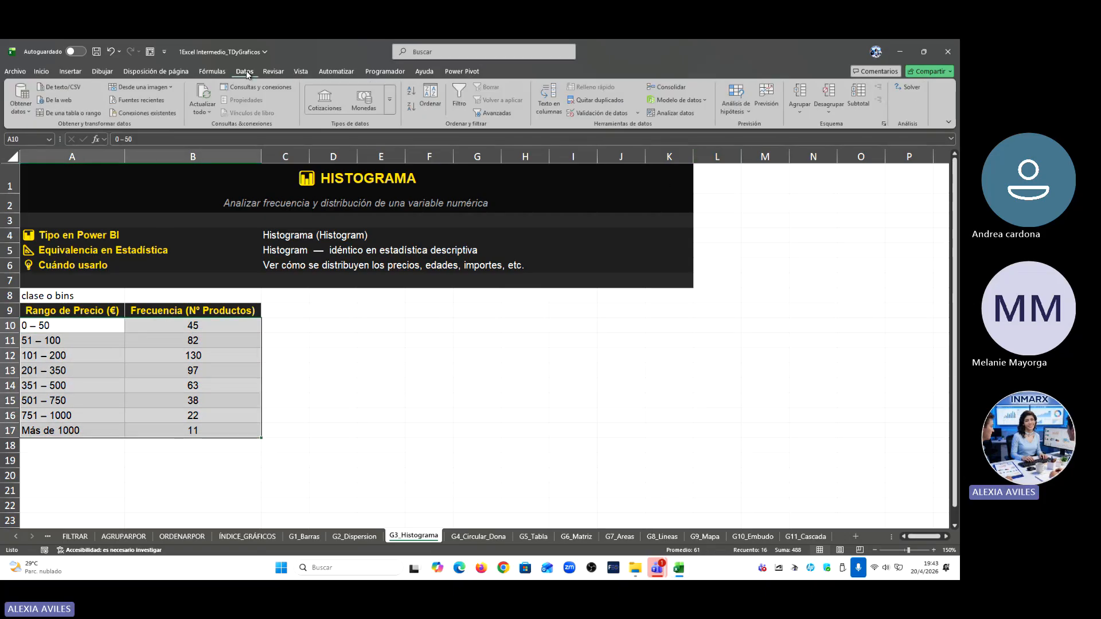
left_click(681, 114)
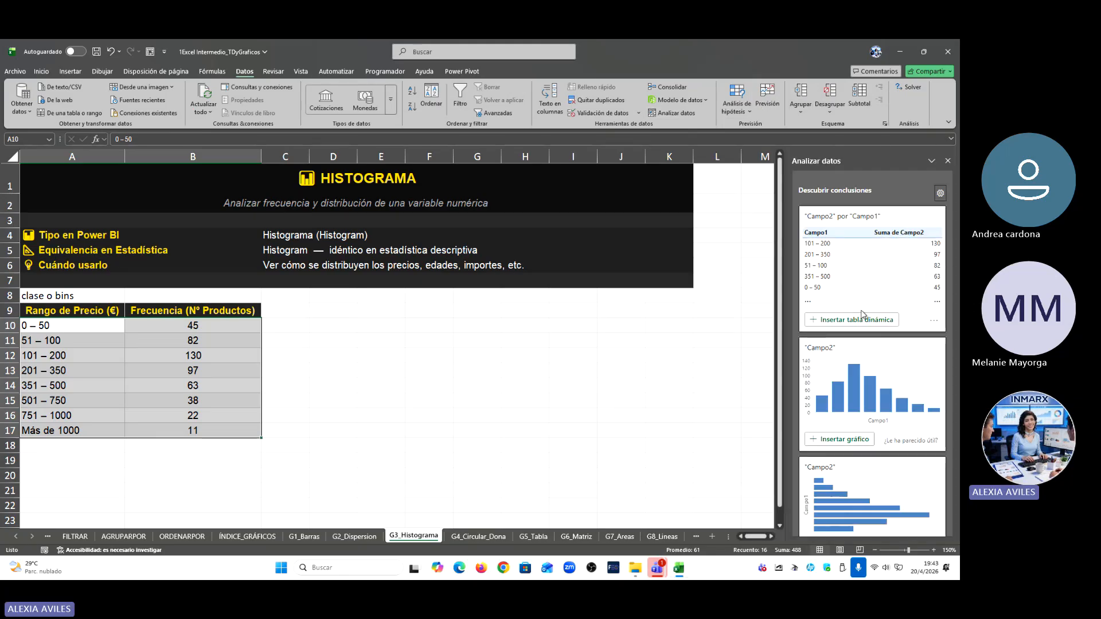
left_click_drag(861, 313, 707, 325)
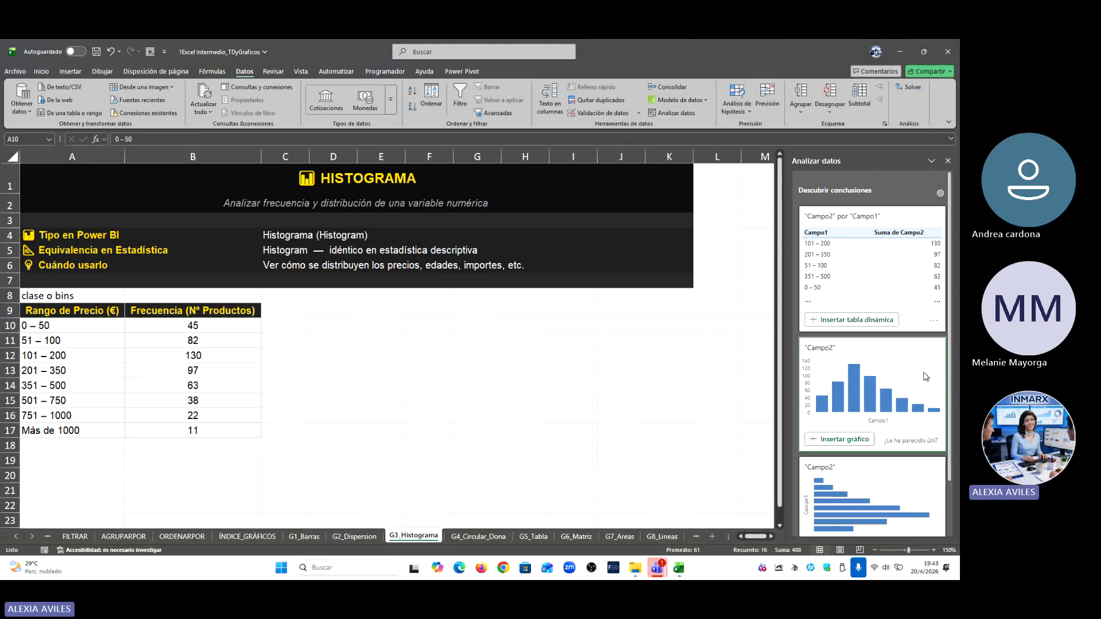
scroll(897, 361, "down", 1)
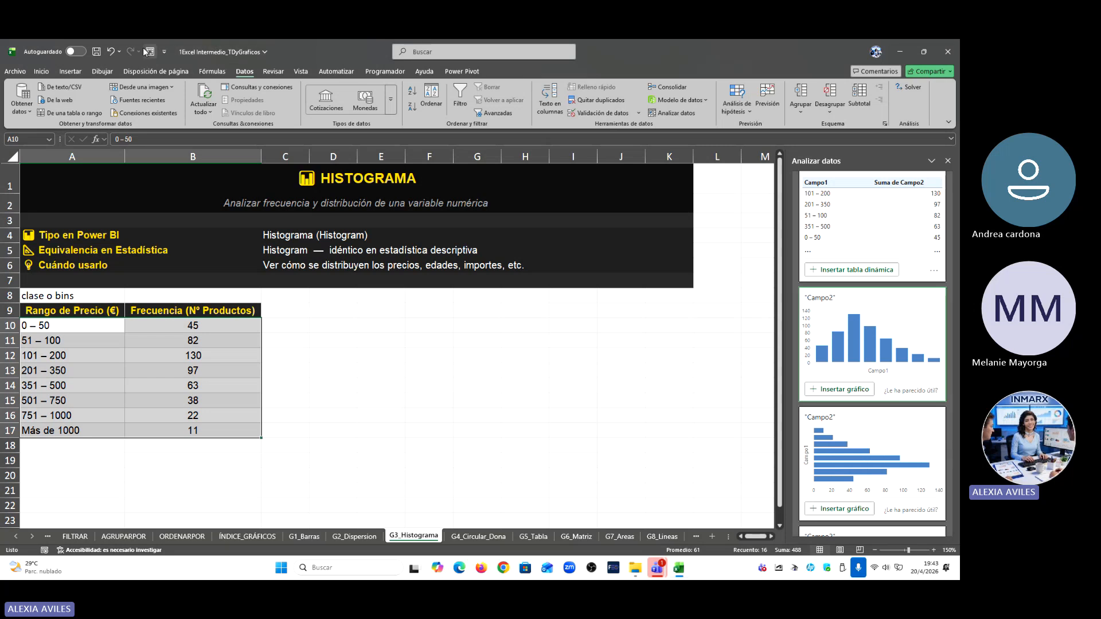
Step: Preview the histogram type for A10:B17, then insert a clustered column chart and place it beside the table at about columns C to J
left_click(69, 73)
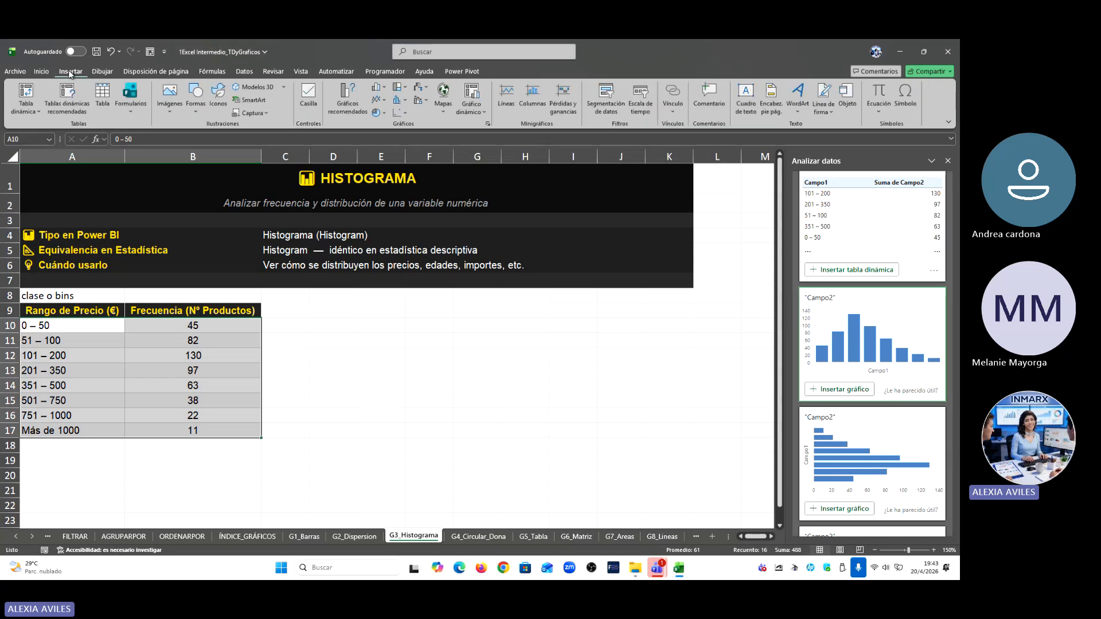
left_click(488, 125)
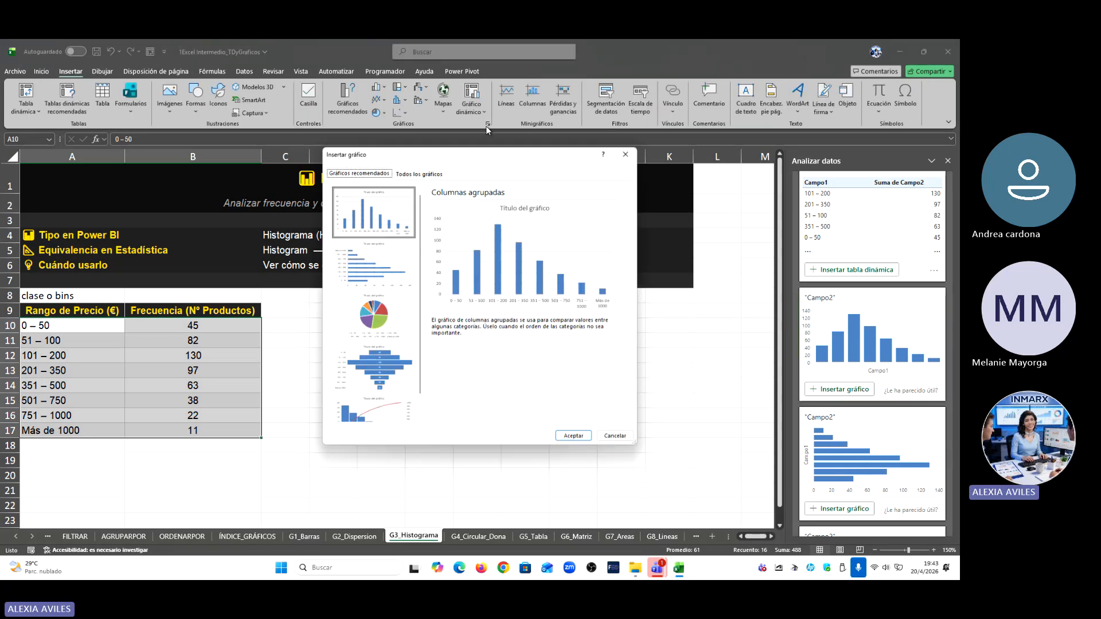
left_click(414, 174)
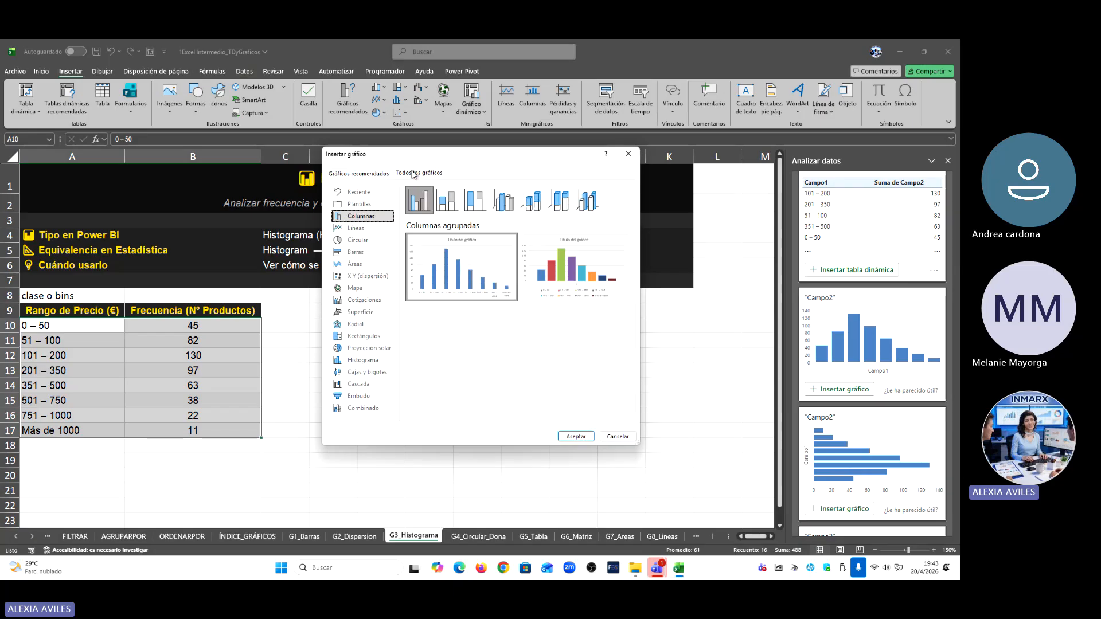
left_click(372, 362)
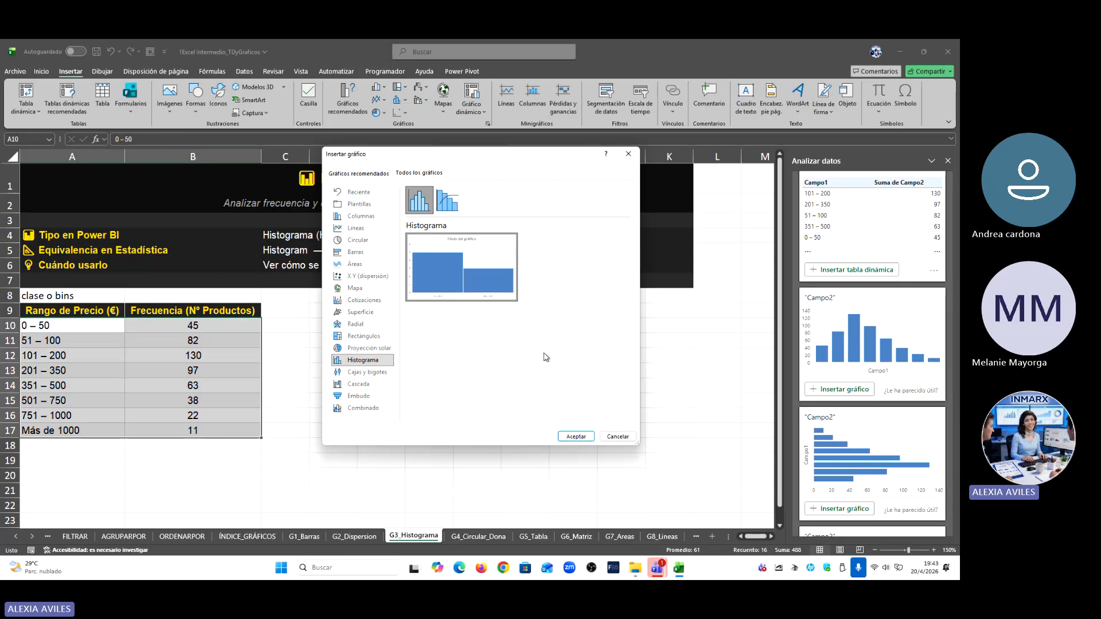
mouse_move(476, 280)
left_click(367, 221)
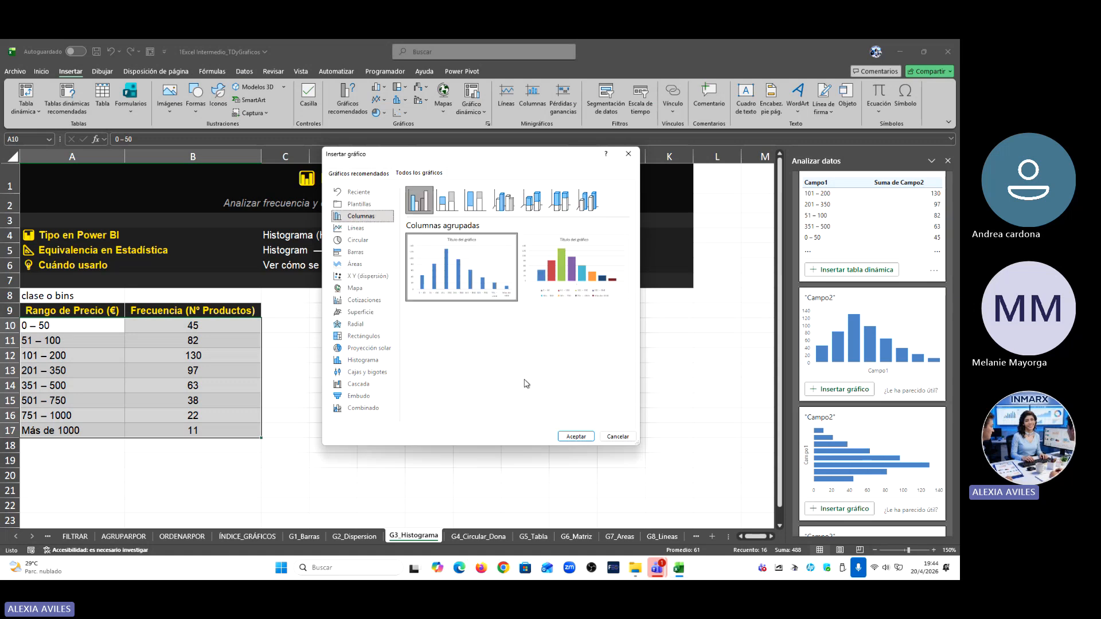
left_click(575, 436)
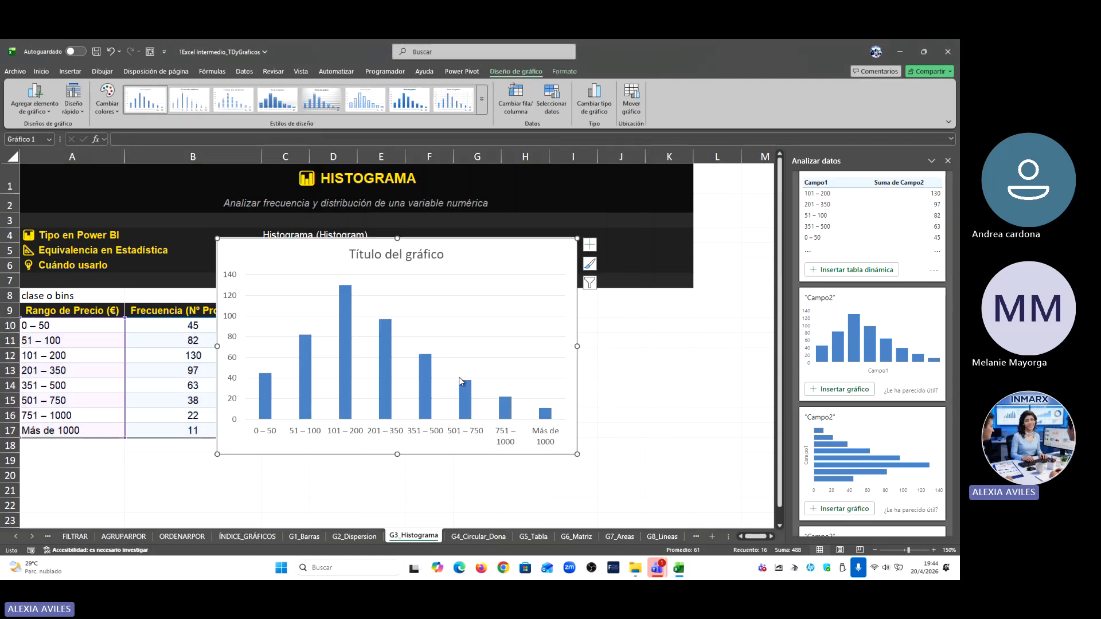
left_click_drag(422, 238, 490, 302)
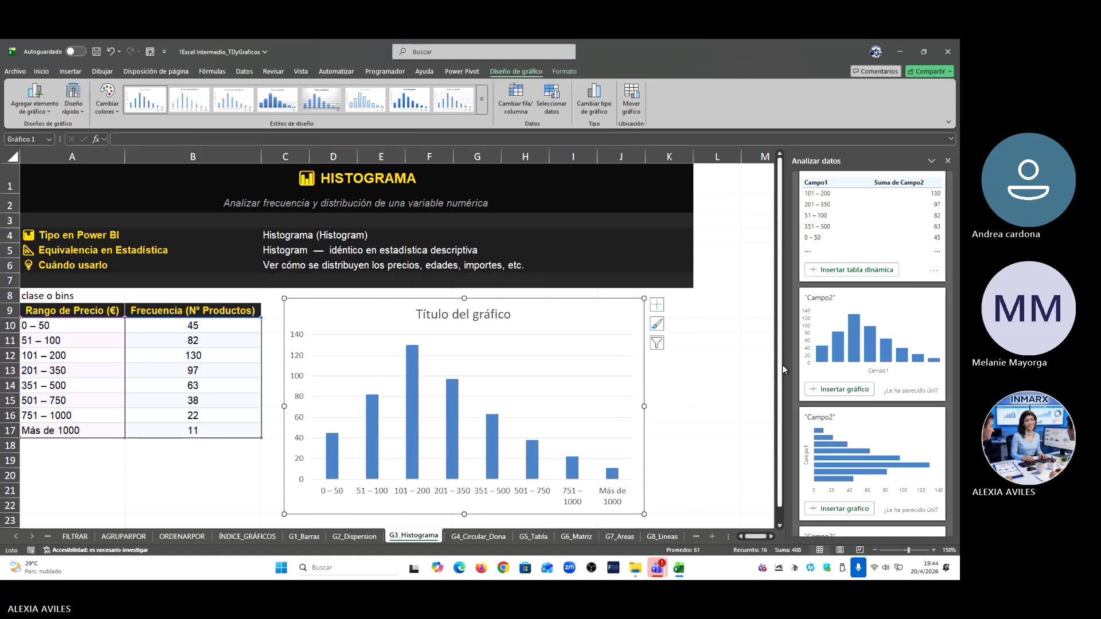
left_click_drag(780, 367, 777, 404)
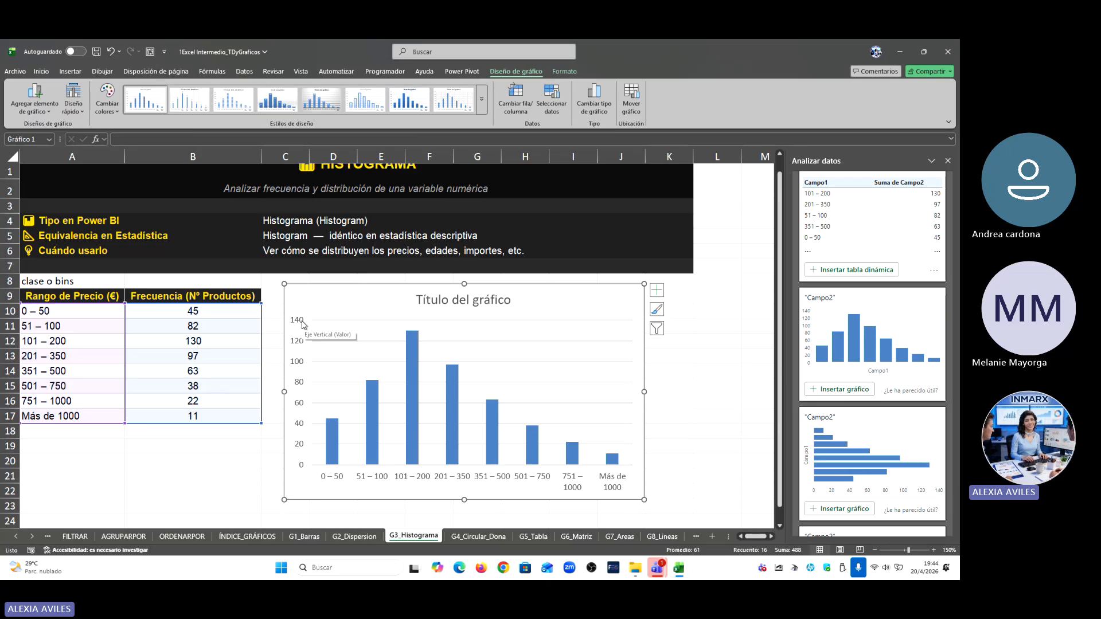
Step: Replace the untitled chart with a clustered column chart of A9:B17, headers included, placed at about columns C to J, rows 8 to 22
key("Delete")
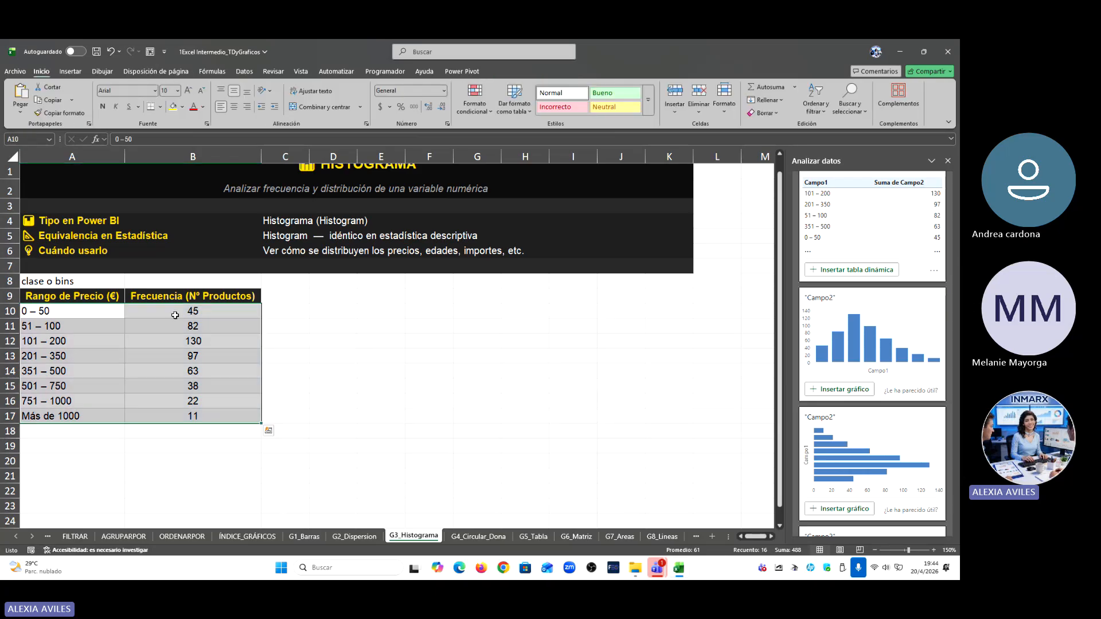
left_click_drag(80, 296, 226, 416)
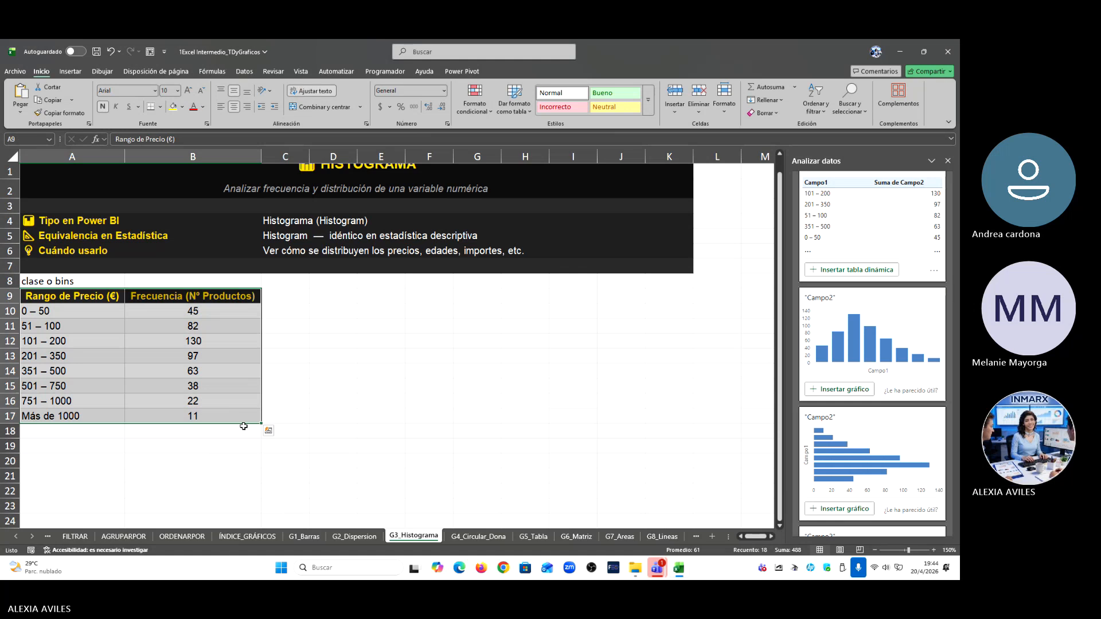
left_click(70, 71)
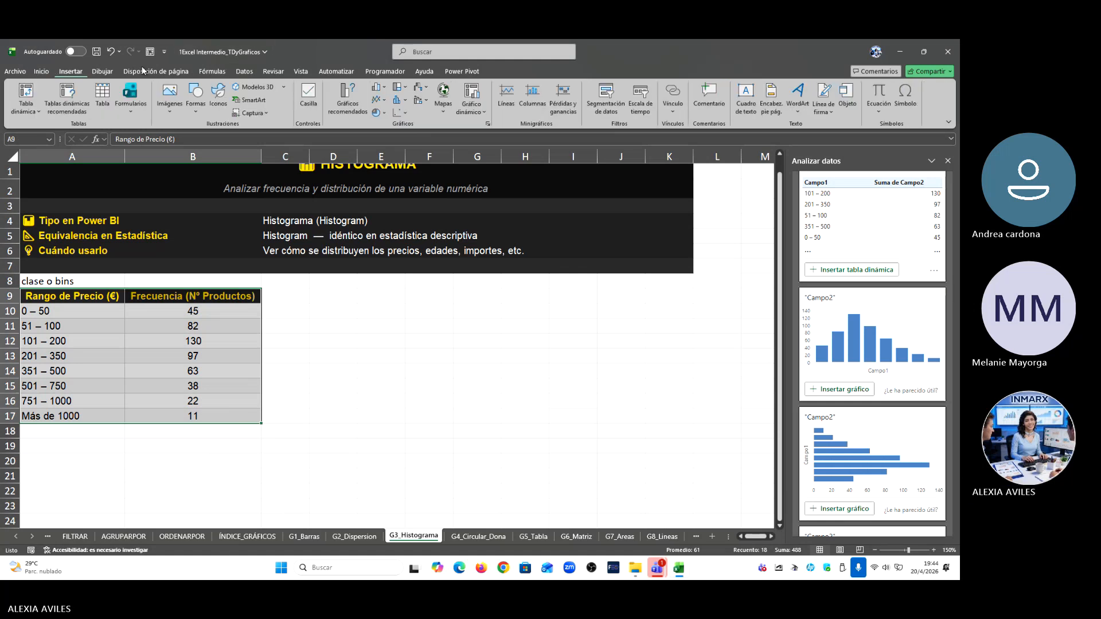
left_click(488, 125)
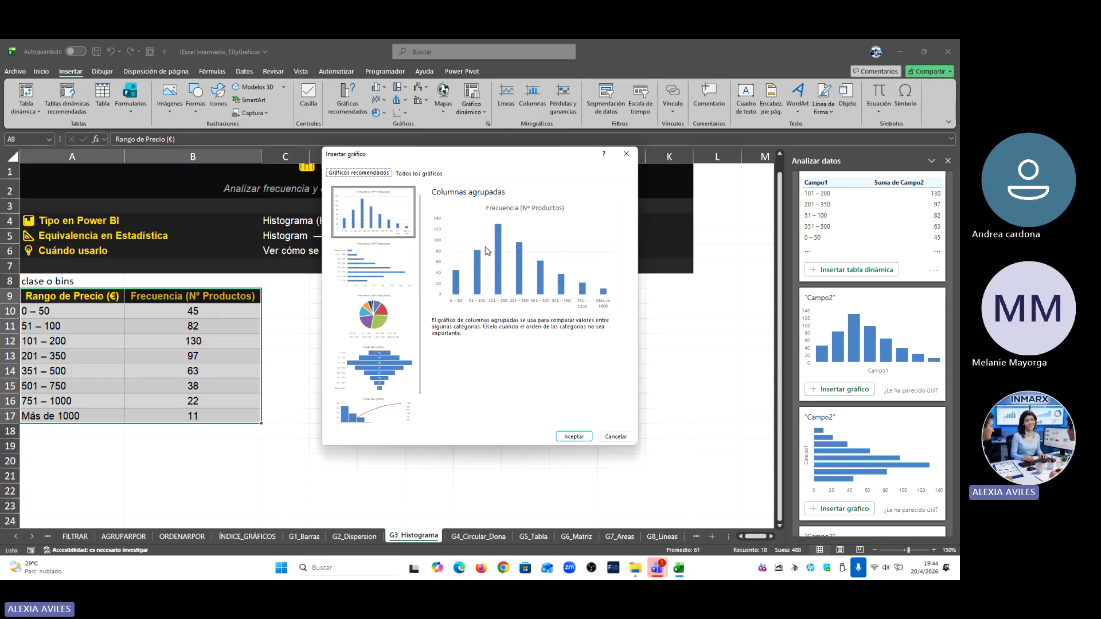
left_click(574, 437)
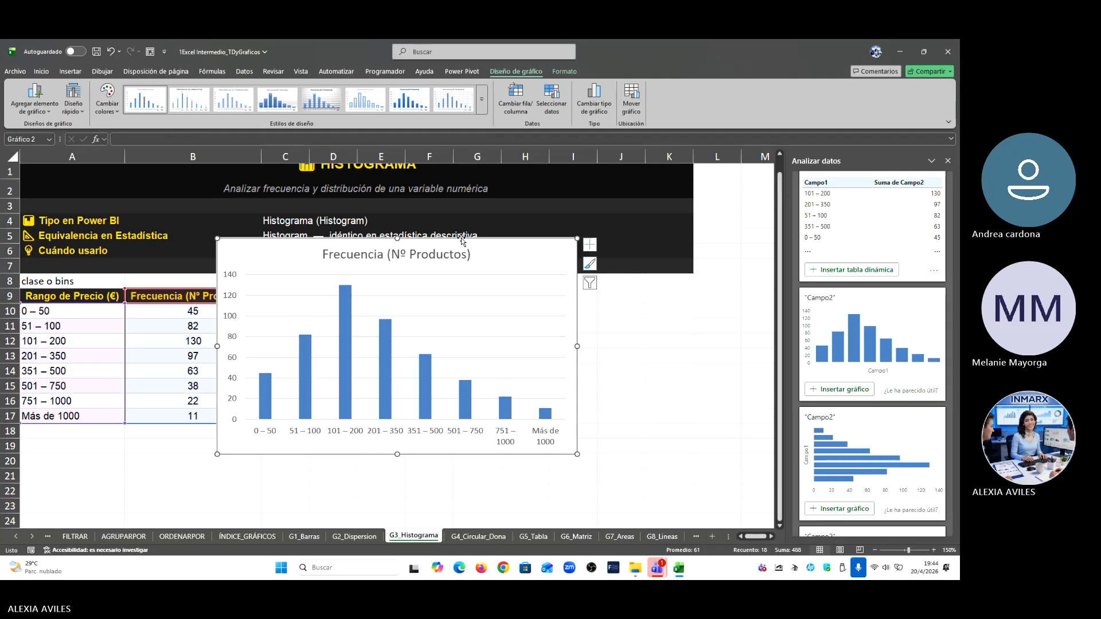
left_click_drag(462, 238, 513, 277)
Step: Add axis titles to the "Frecuencia (Nº Productos)" column chart
left_click(641, 284)
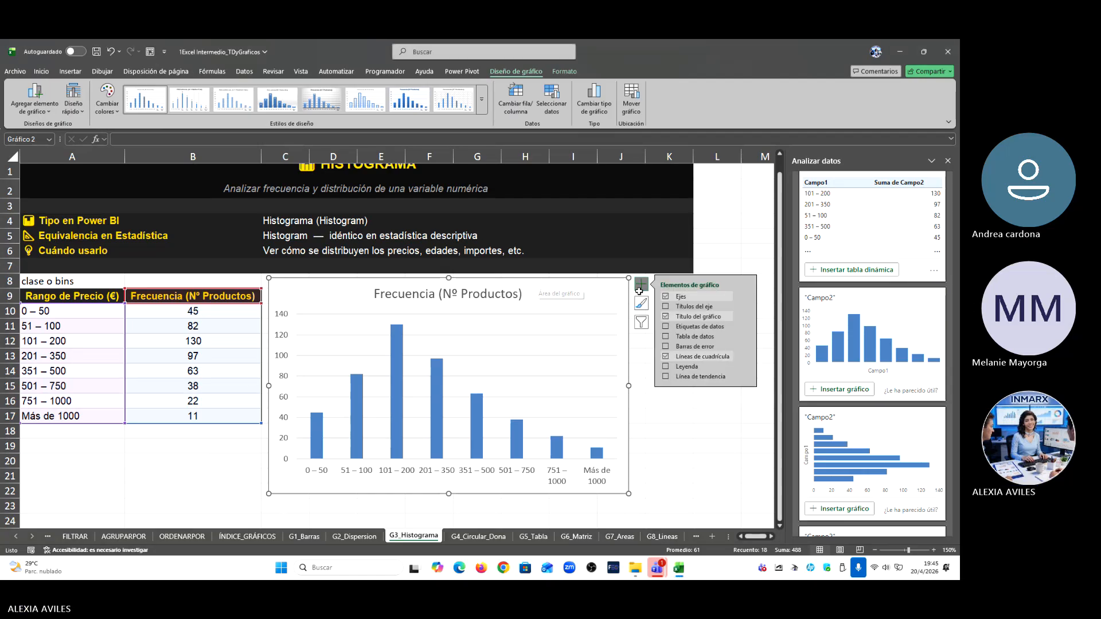
left_click(687, 306)
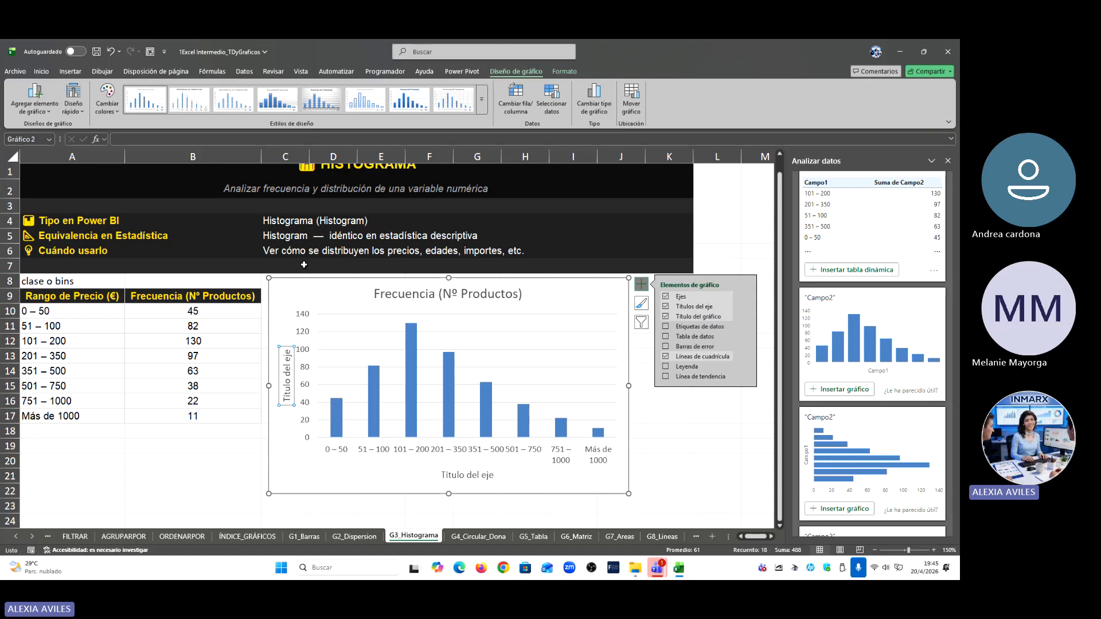
Step: Title the column chart's vertical axis "Frecuencia" and its horizontal axis "Rango de Precio"
double_click(283, 379)
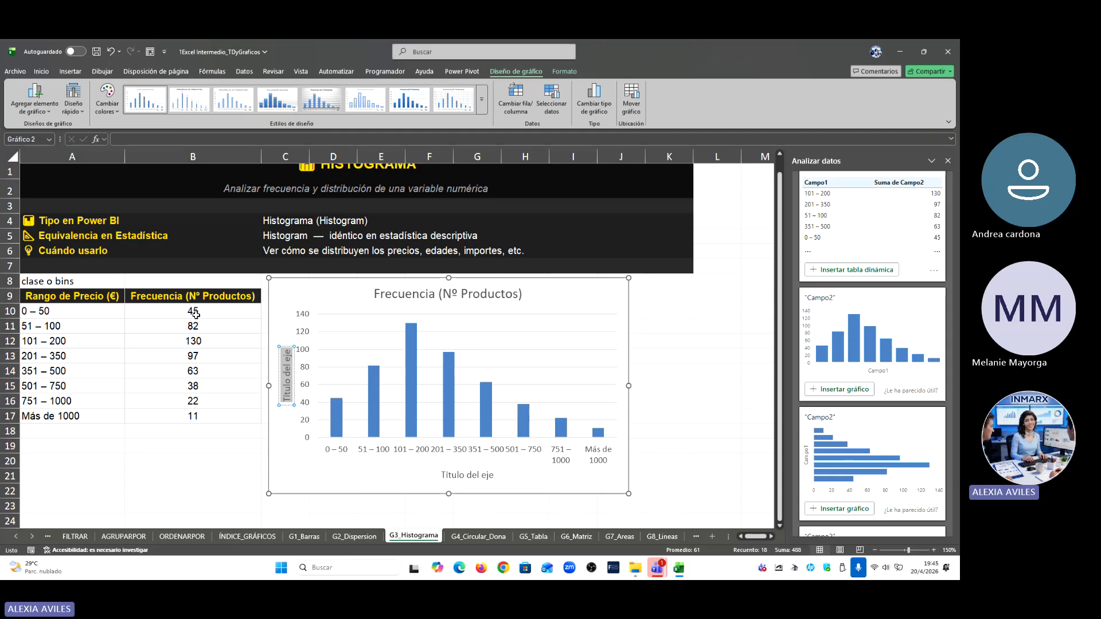
type("Frecc")
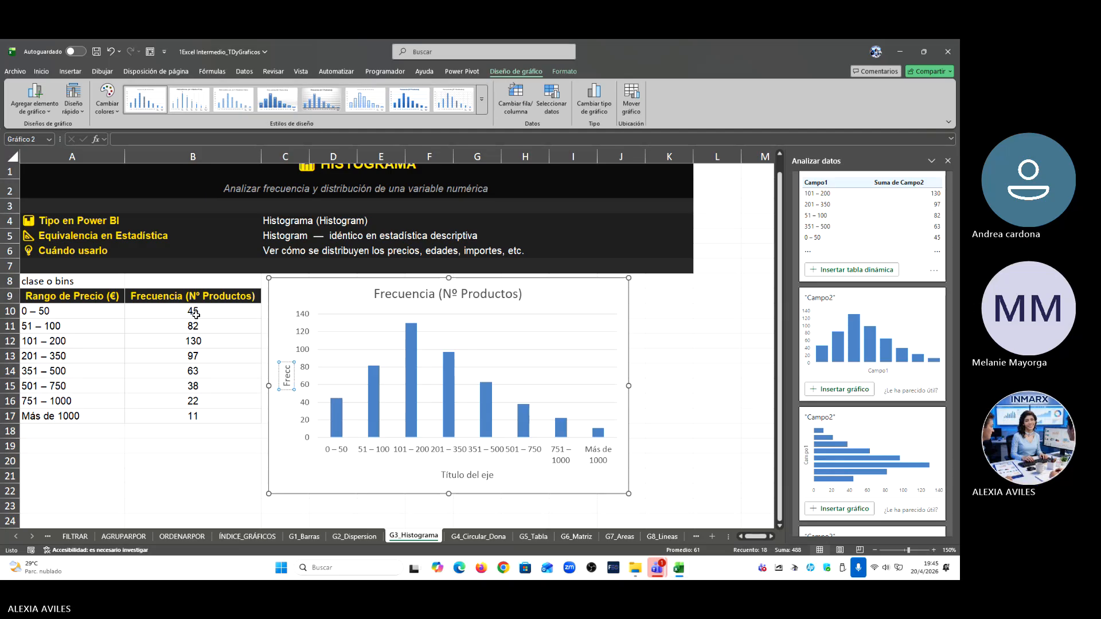
key("BackSpace")
type("uencia")
left_click(466, 477)
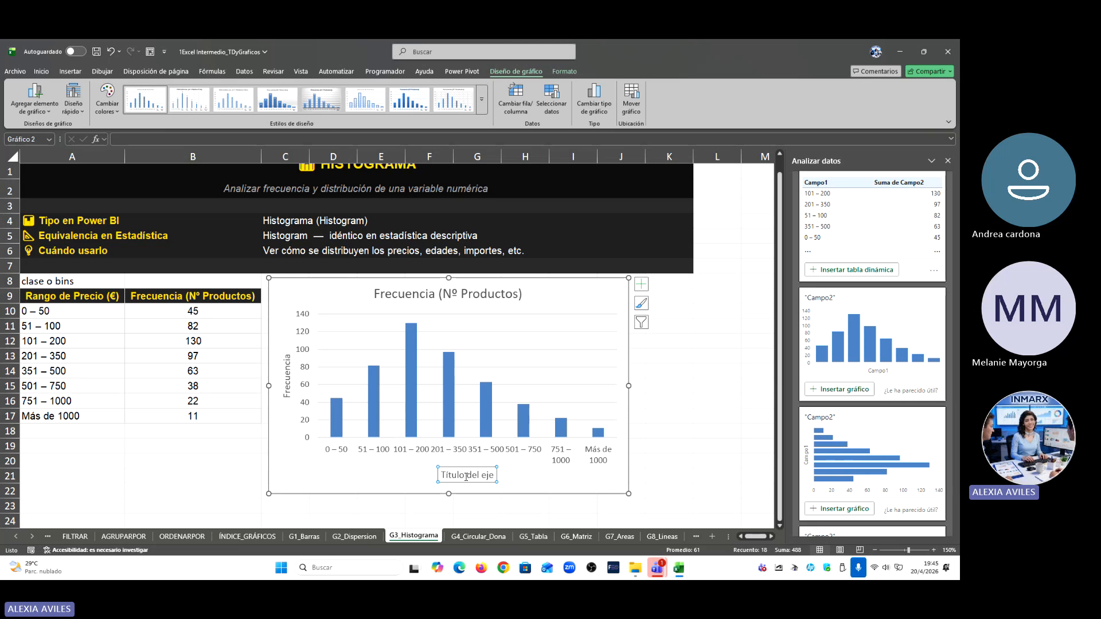
triple_click(466, 476)
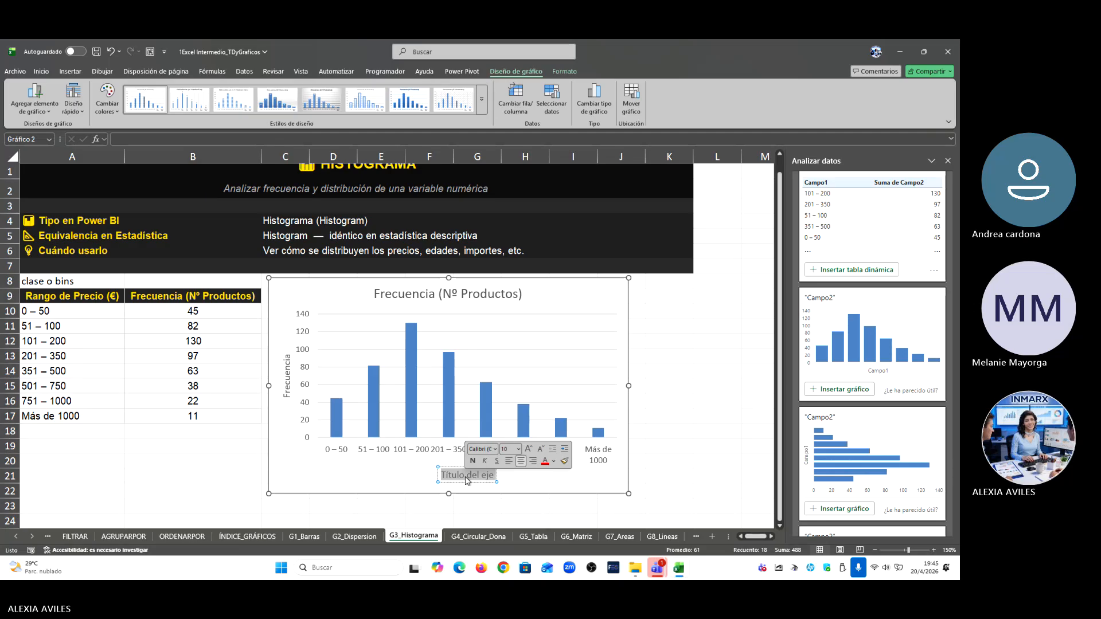
type("Rango de")
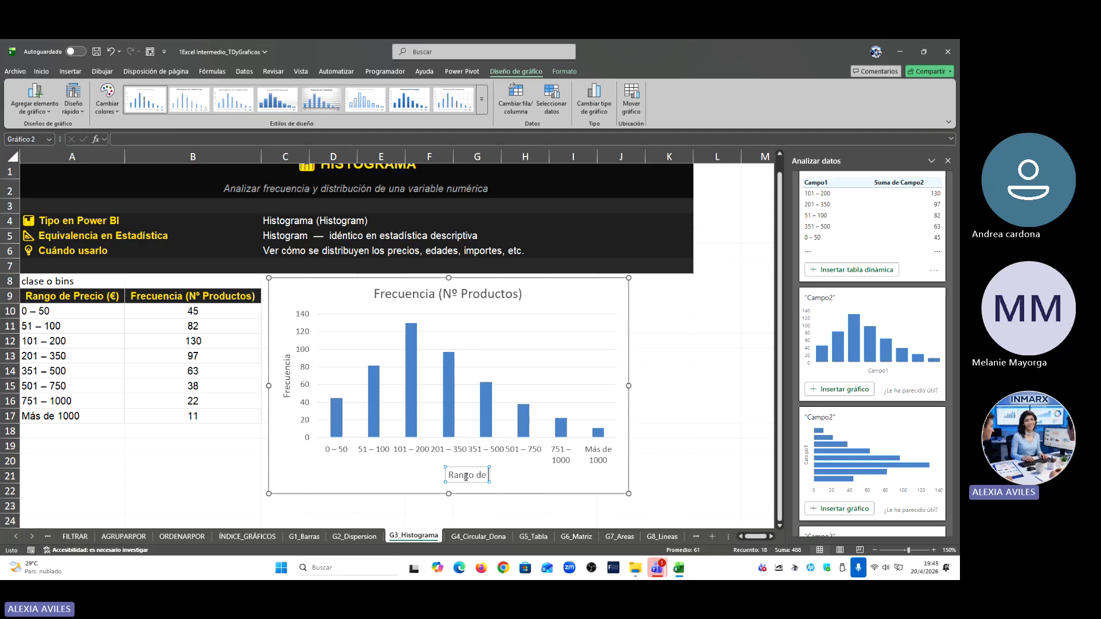
type(" Precio")
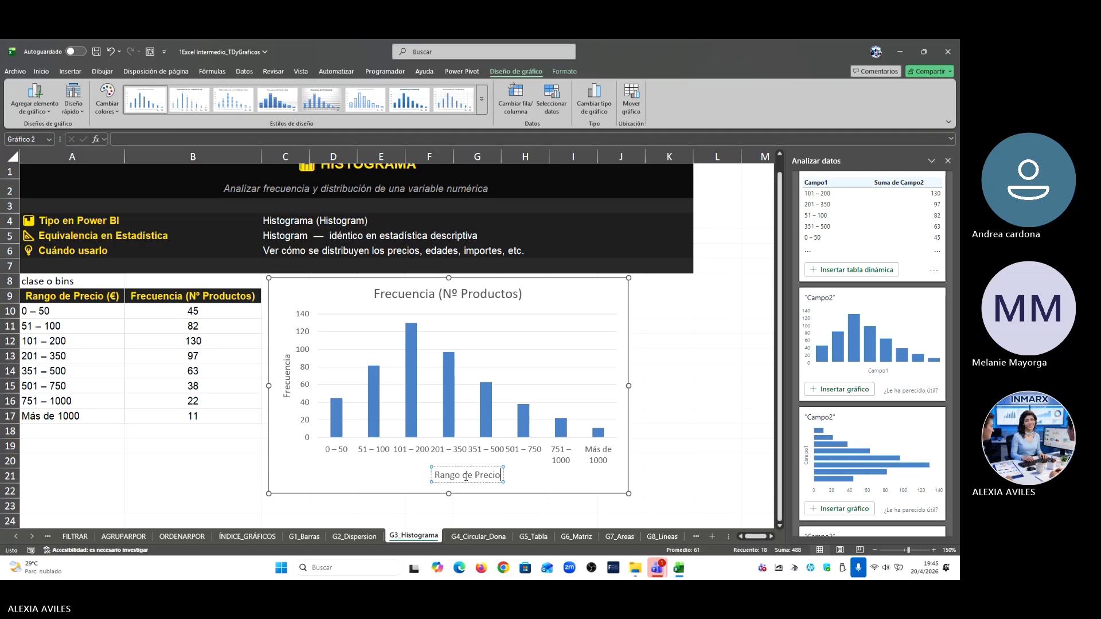
Step: Change the column chart's title to "Distribución de Precio de Productos"
left_click(441, 298)
triple_click(441, 297)
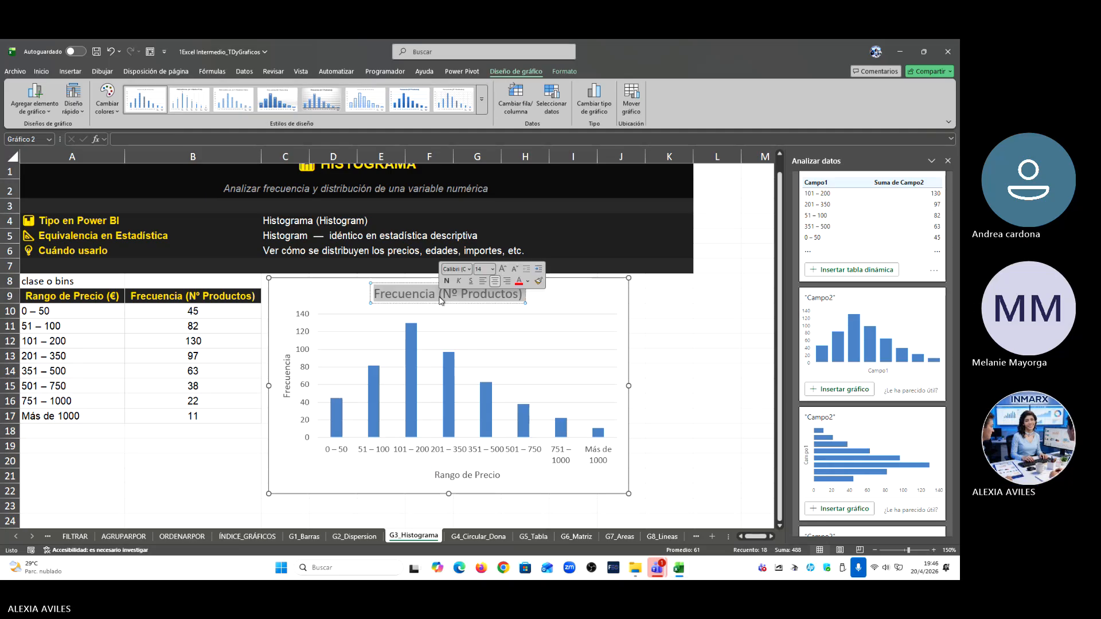
type("D")
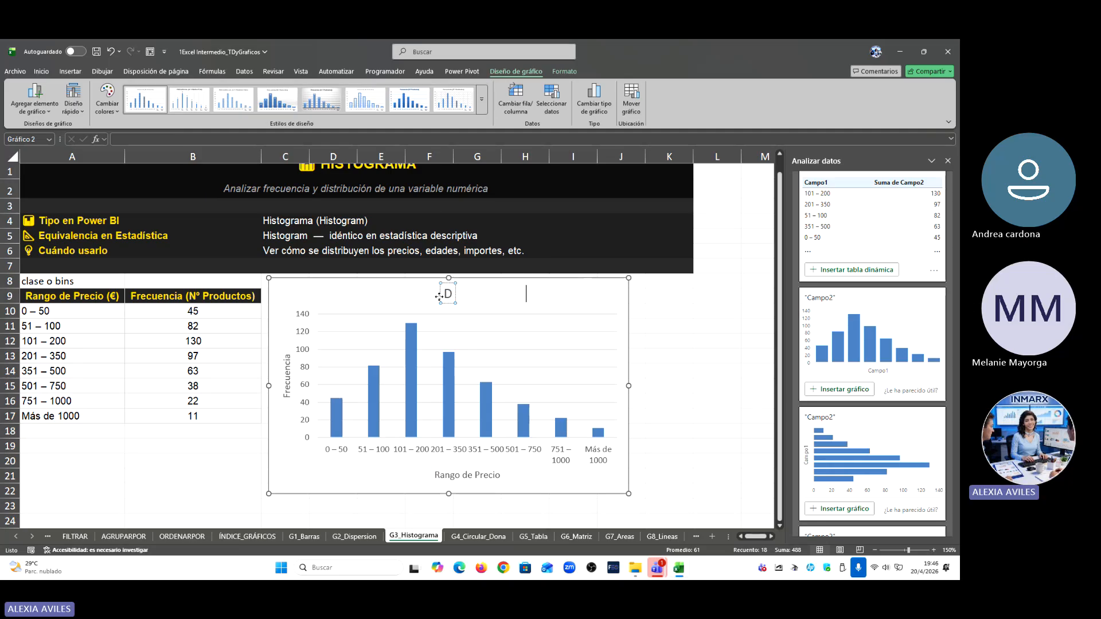
type("istribycu")
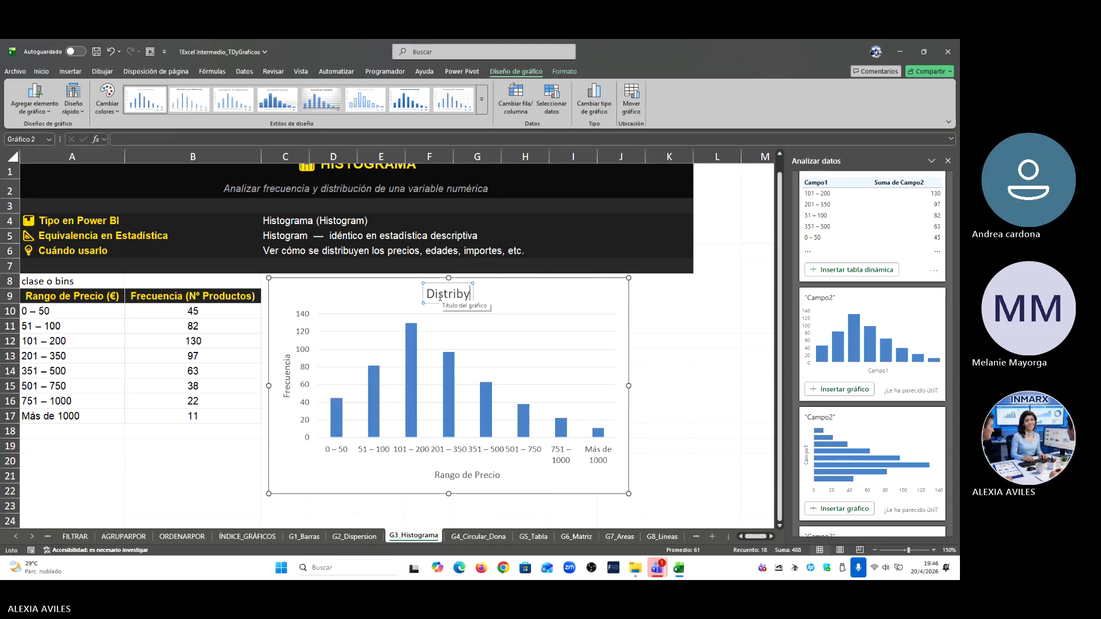
key("BackSpace")
key("BackSpace")
key("BackSpace")
type("ución del")
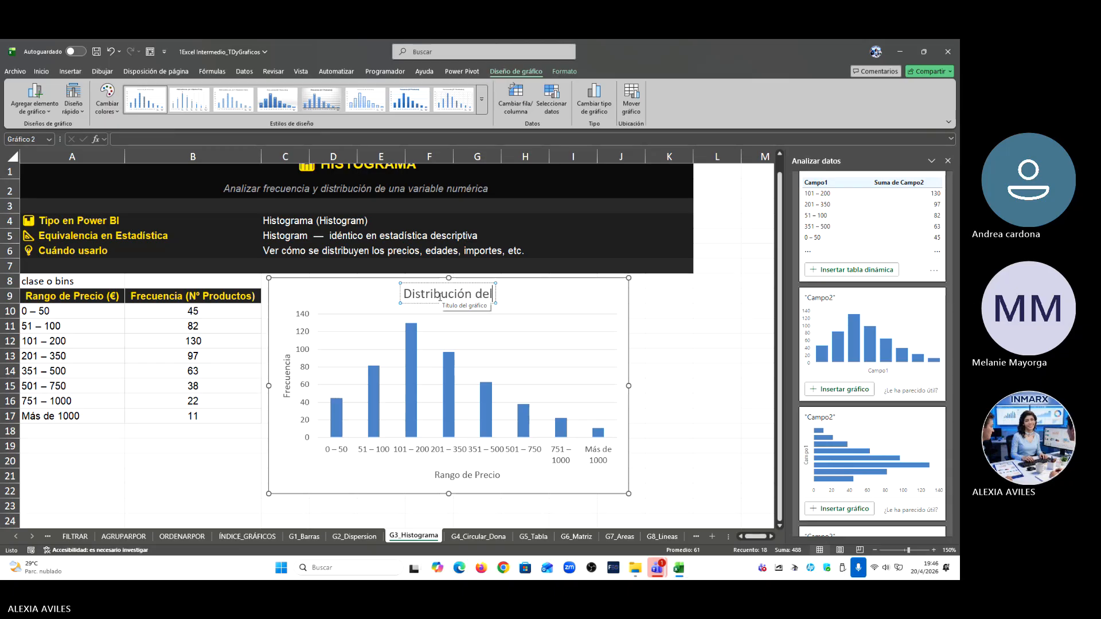
key("BackSpace")
type("Preci")
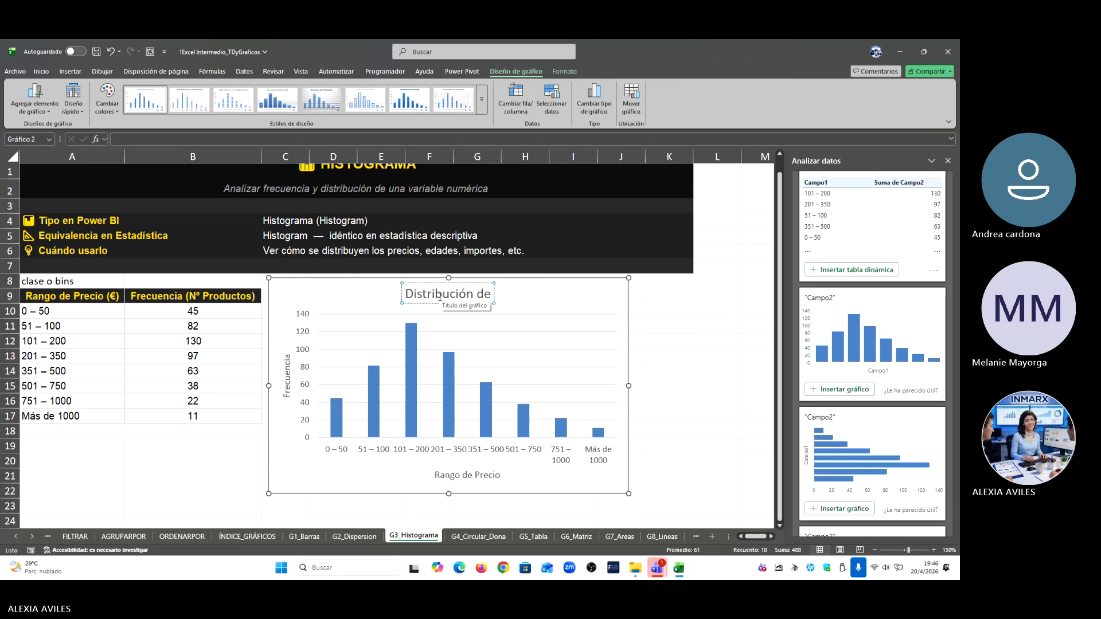
type("o")
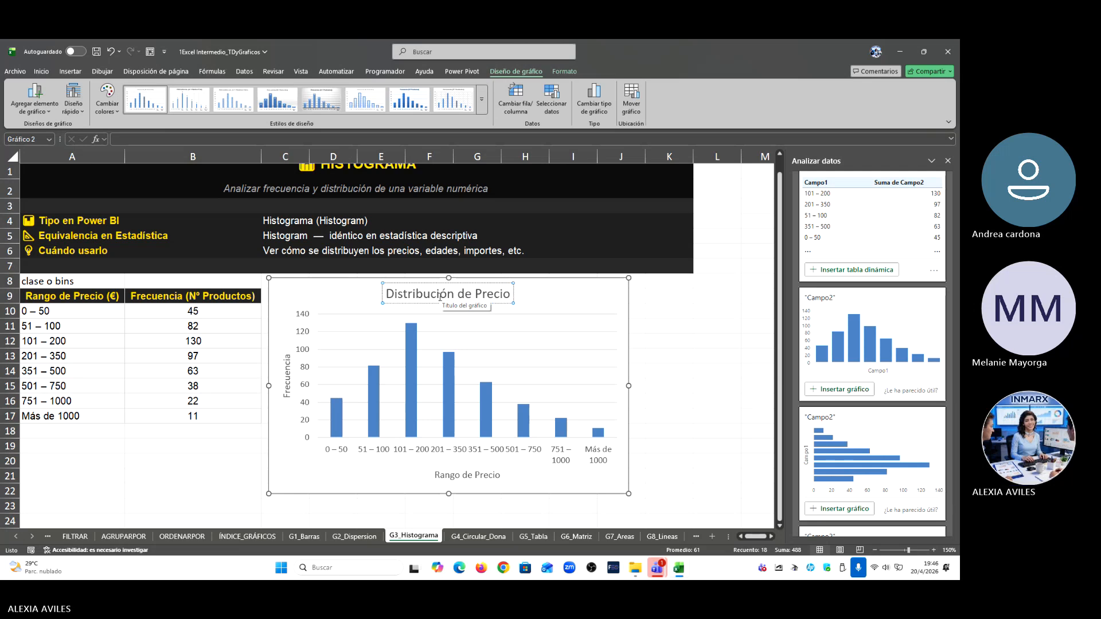
type(" de Pr")
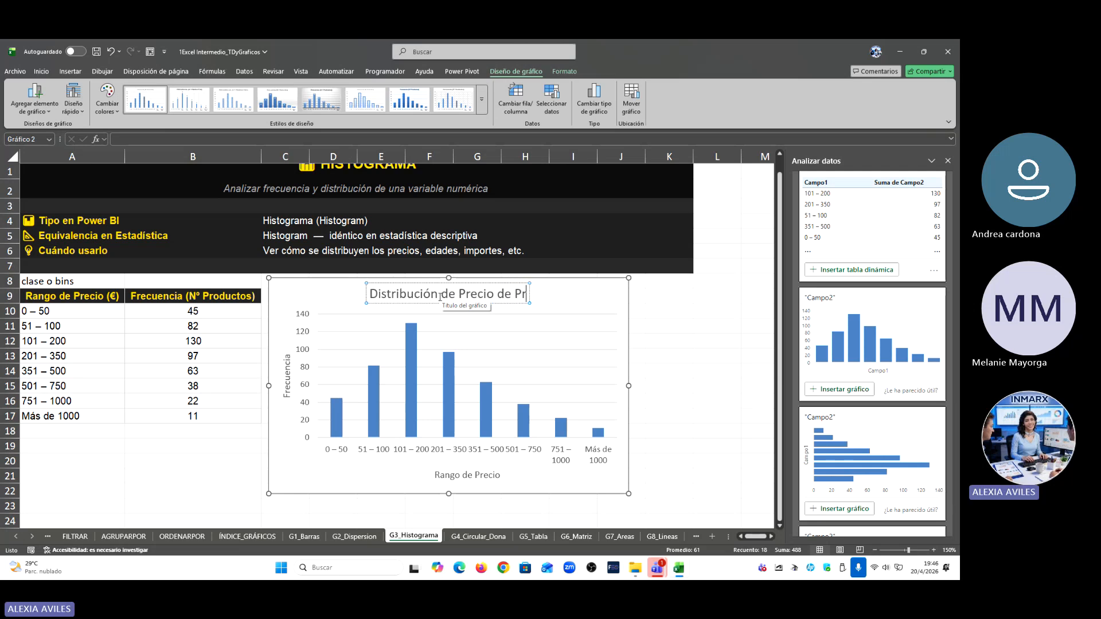
type("oductos")
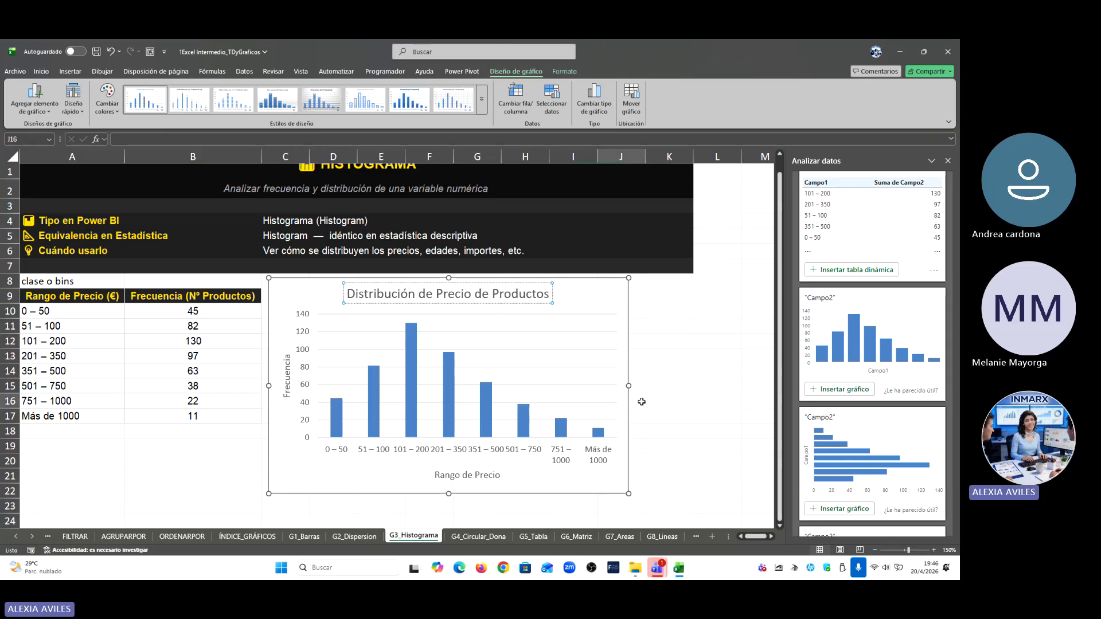
Step: Enlarge the price distribution chart to the end of column K and down to about row 26, and apply the dark chart style with blue columns
left_click(627, 390)
left_click_drag(627, 390, 692, 406)
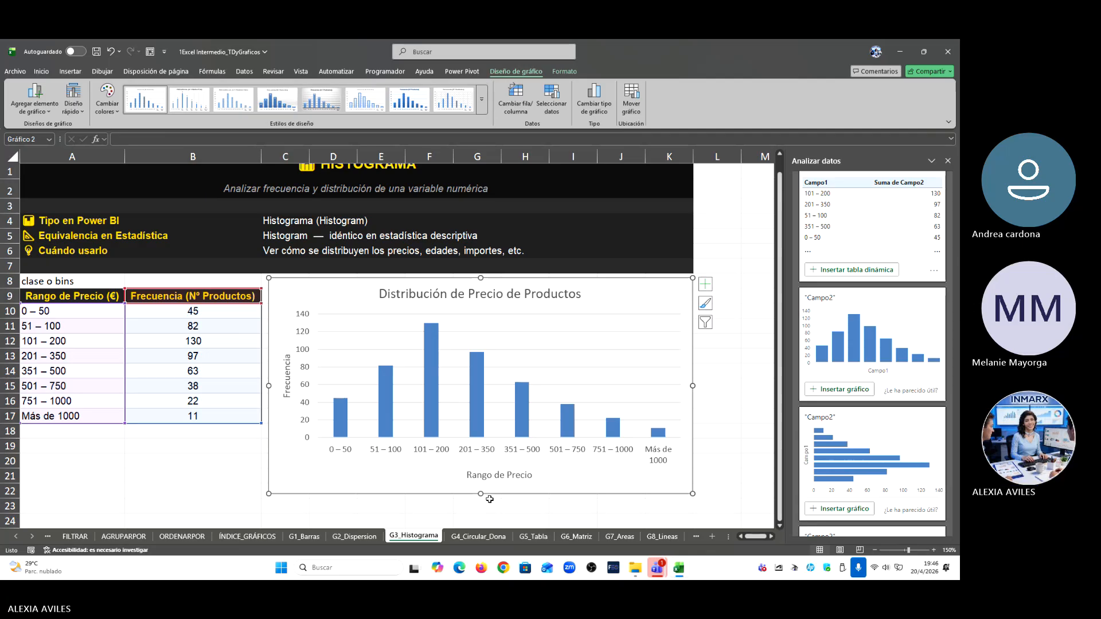
left_click_drag(478, 492, 479, 519)
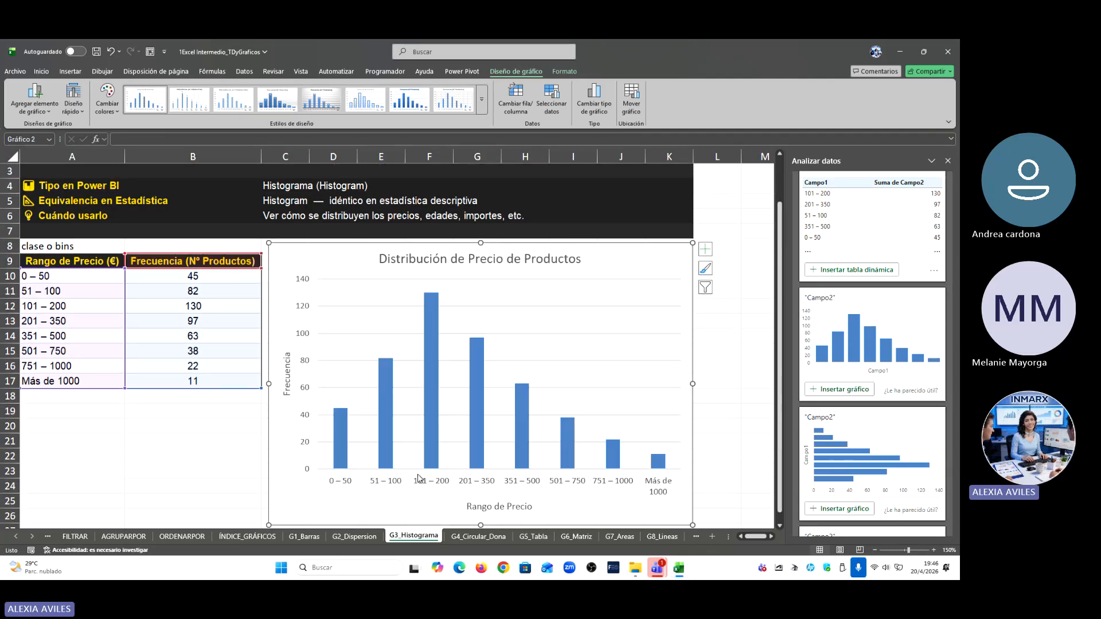
left_click(482, 99)
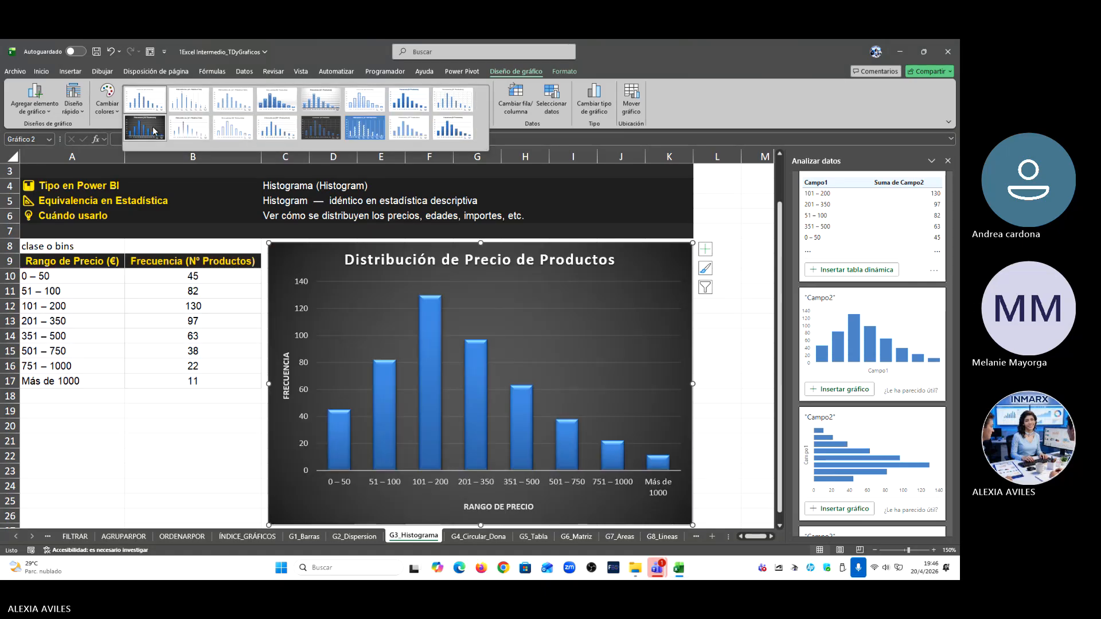
left_click(153, 131)
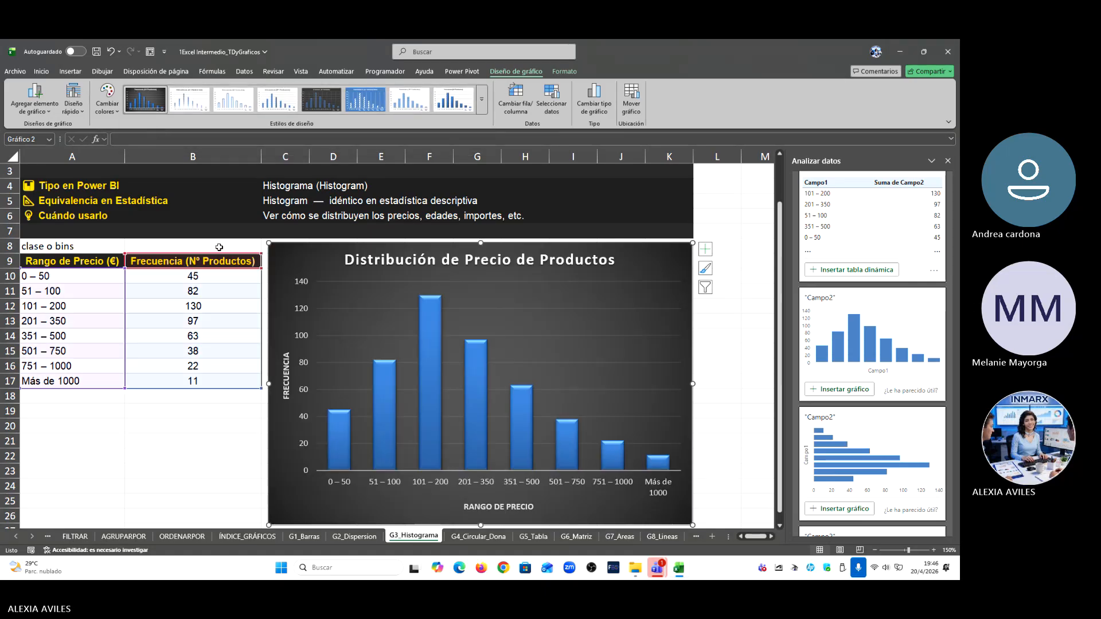
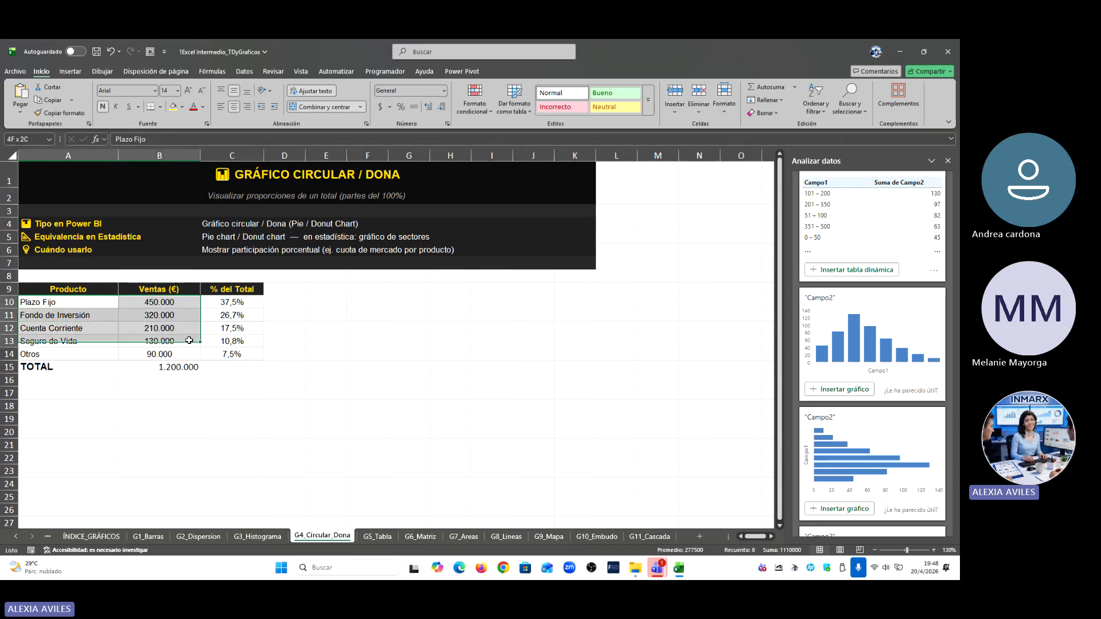
Step: Open the data analysis suggestions for the products and sales in A10:B14 of G4_Circular_Dona and look over the suggested charts
left_click(82, 71)
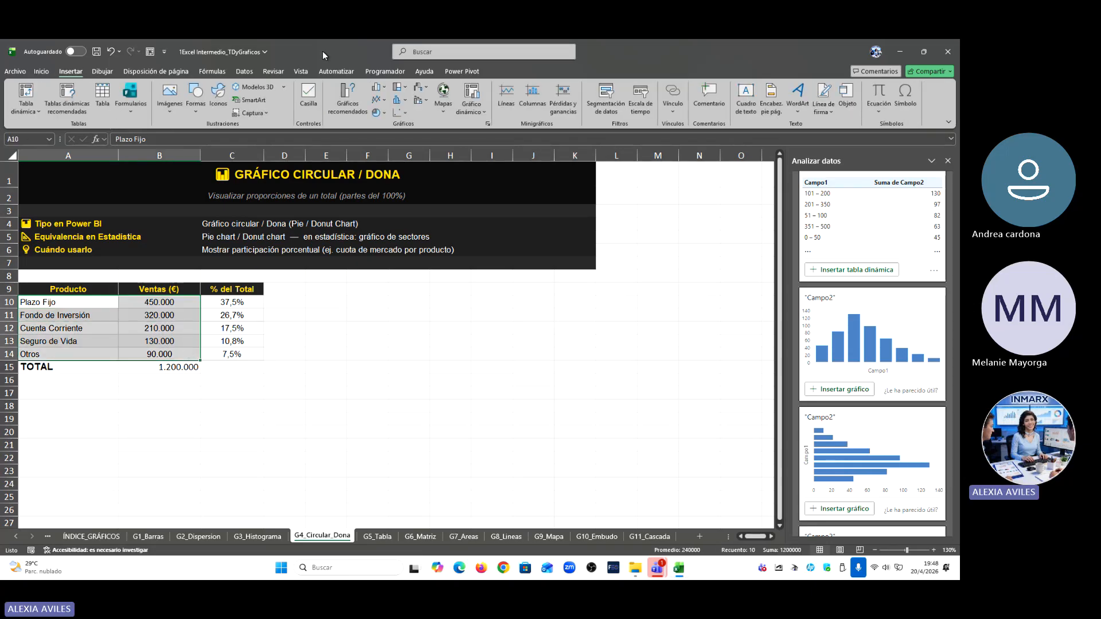
left_click(242, 74)
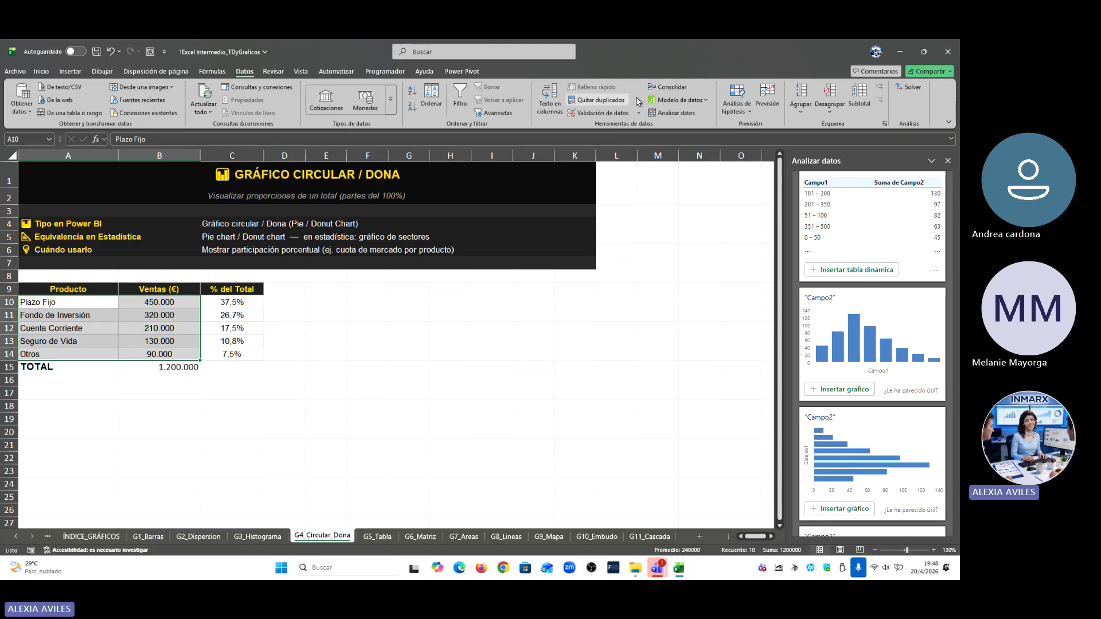
left_click(672, 113)
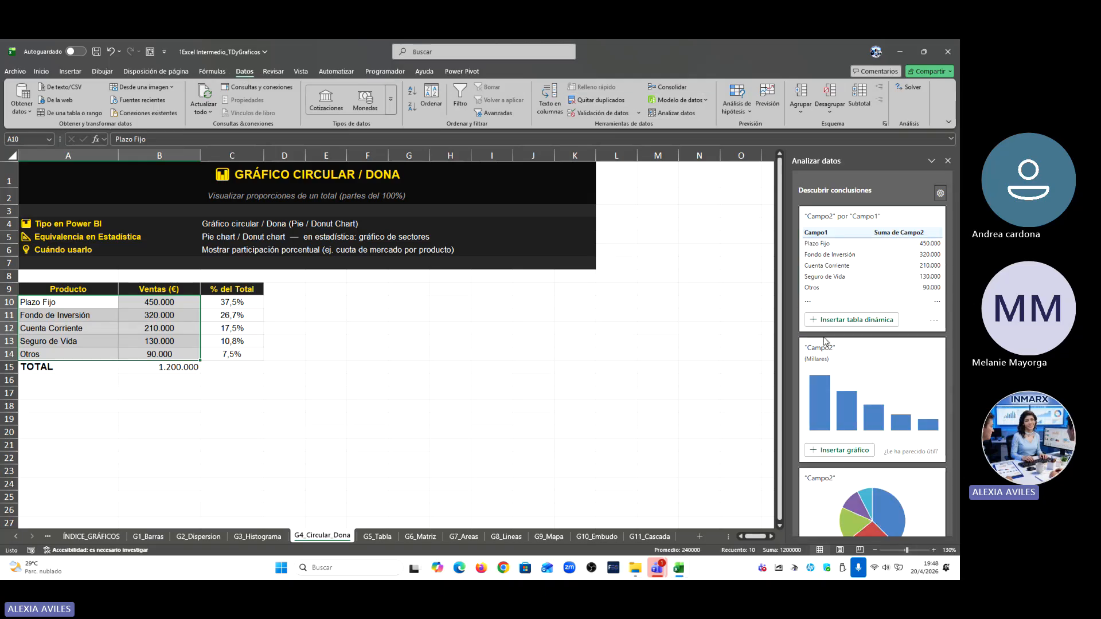
scroll(873, 442, "down", 3)
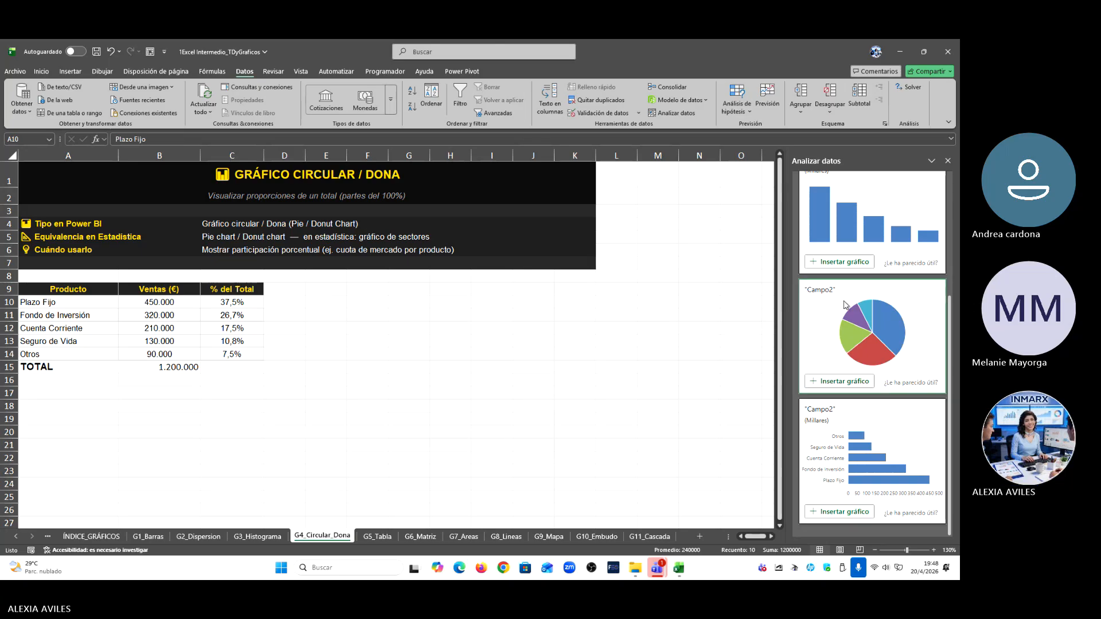
scroll(899, 358, "up", 5)
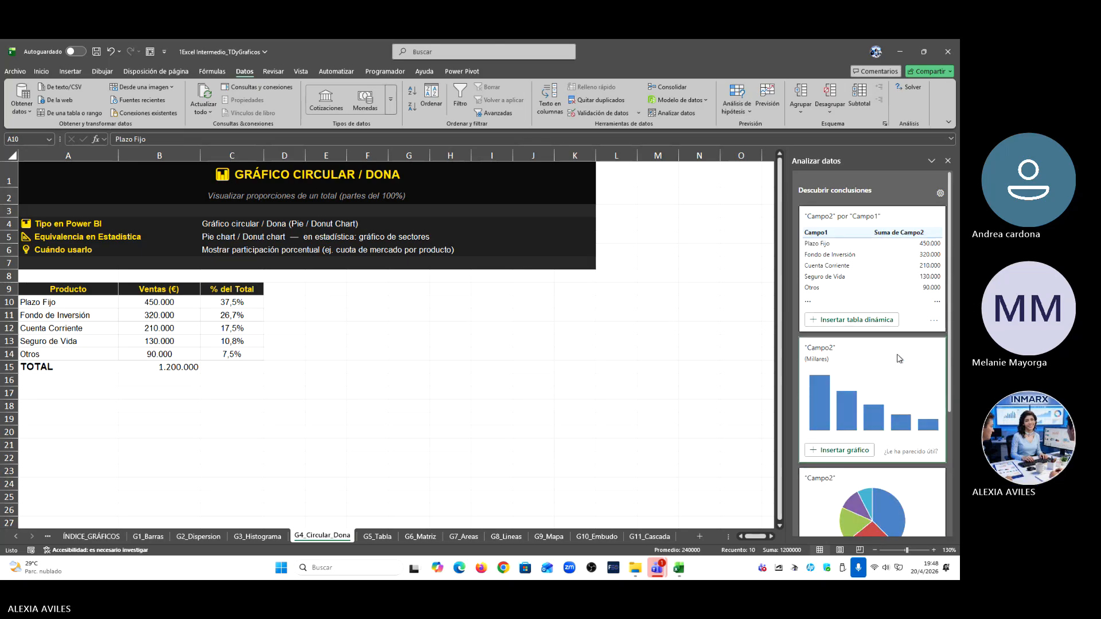
scroll(880, 375, "down", 3)
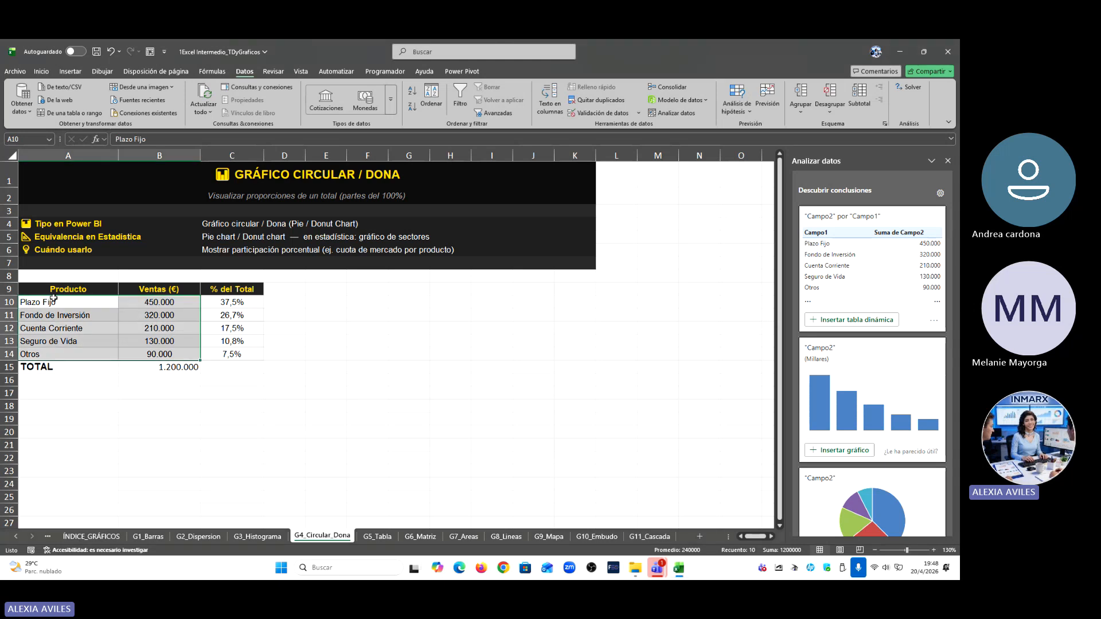
Step: Insert a 3D pie chart of the products and sales in A10:B14 and place it beside the table at about columns D to K, rows 8 to 22
left_click_drag(55, 301, 164, 367)
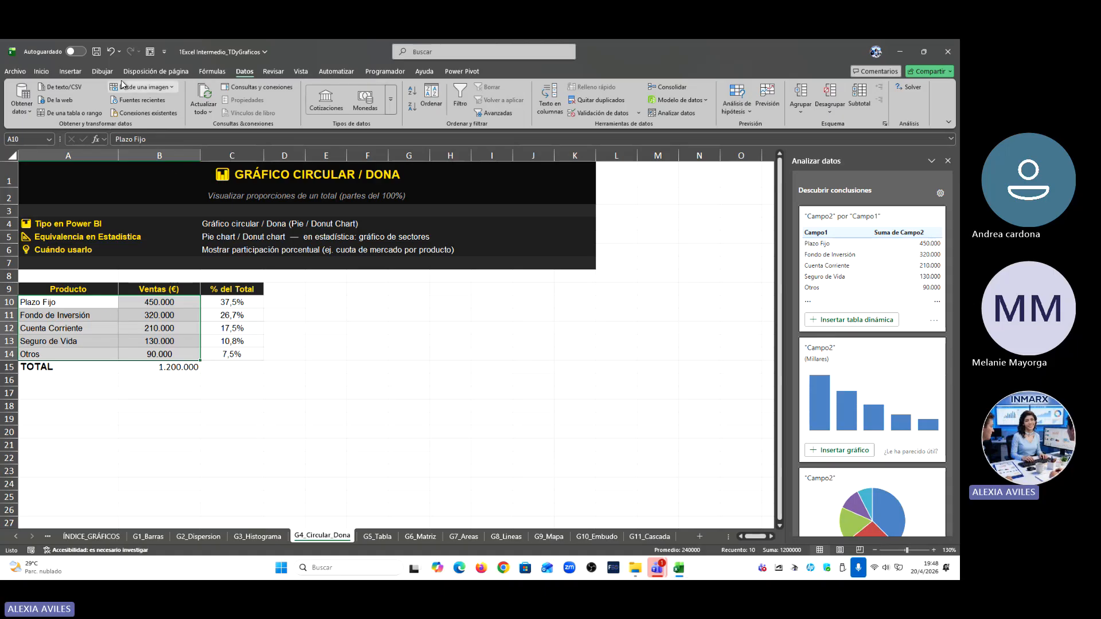
left_click(70, 71)
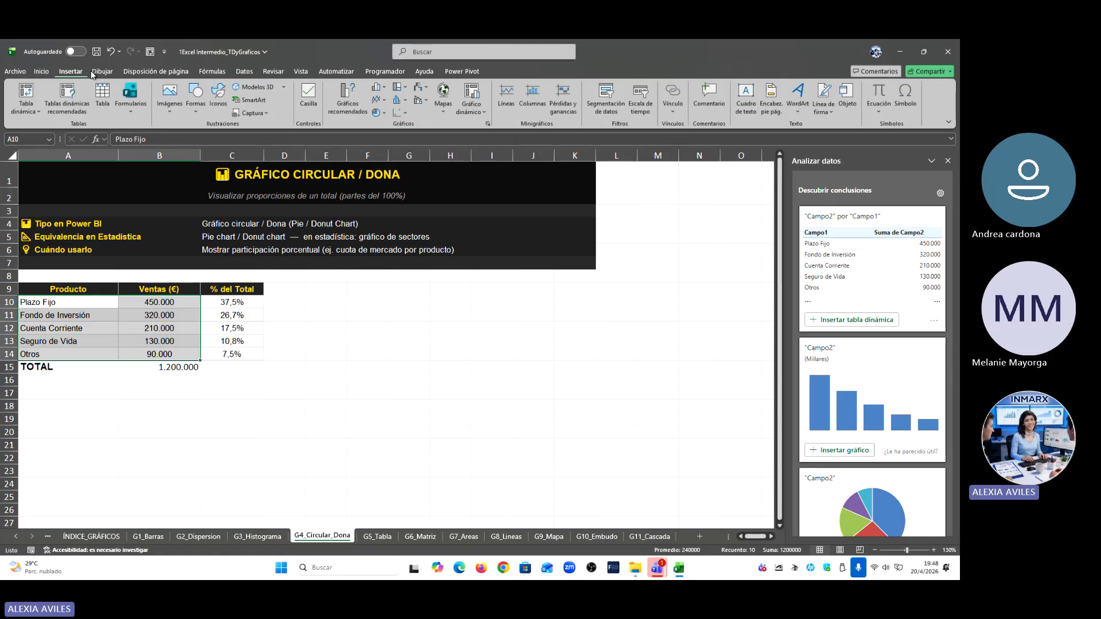
left_click(487, 124)
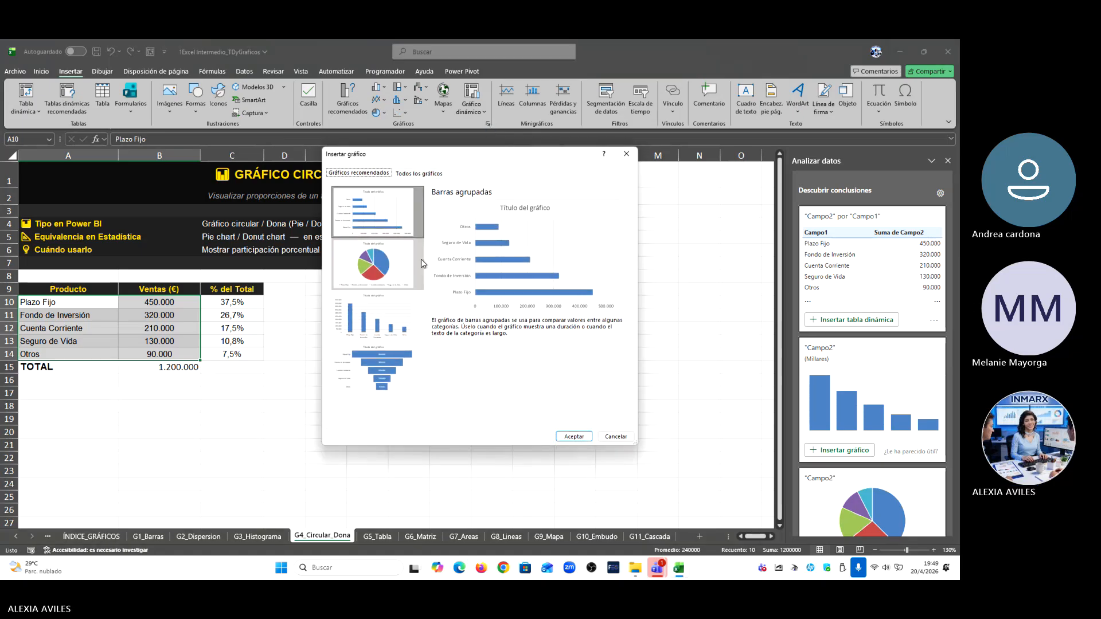
left_click(416, 175)
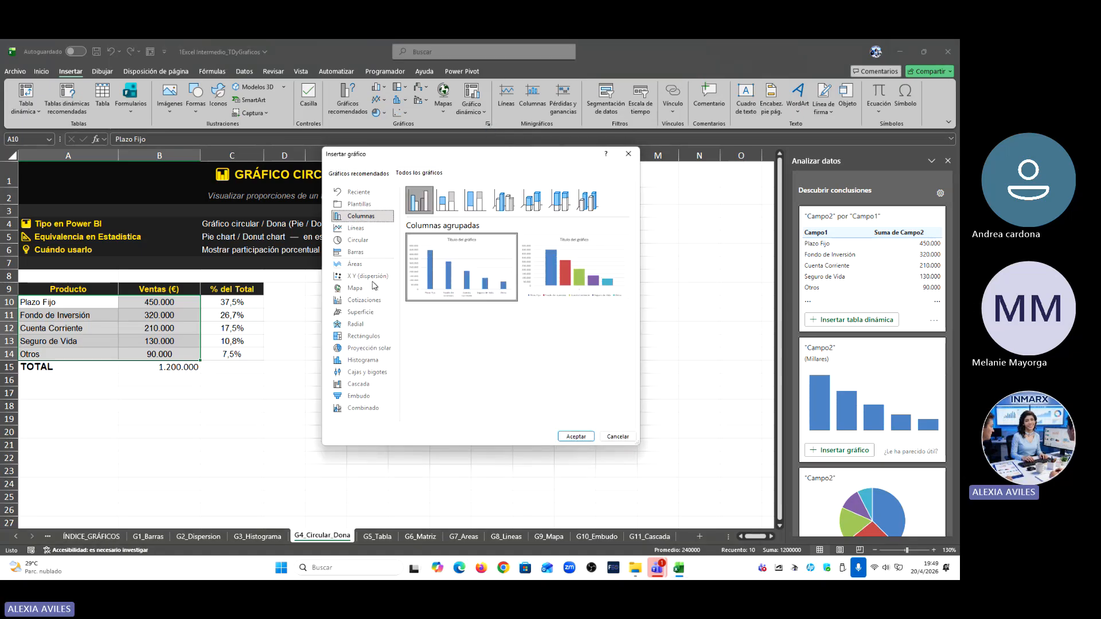
left_click(365, 245)
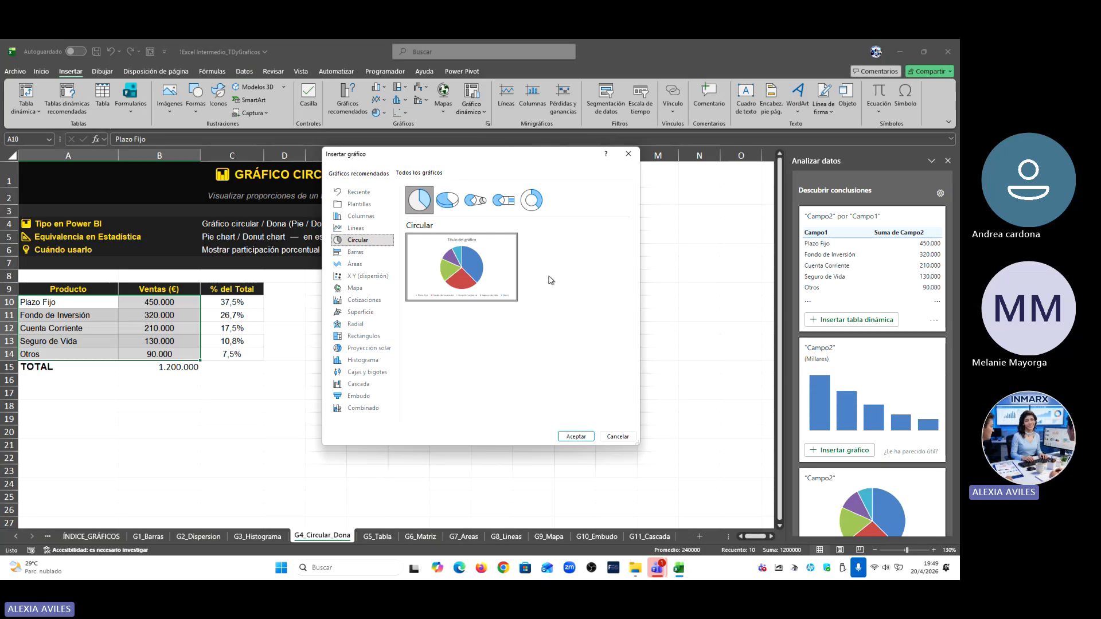
mouse_move(481, 242)
left_click(453, 205)
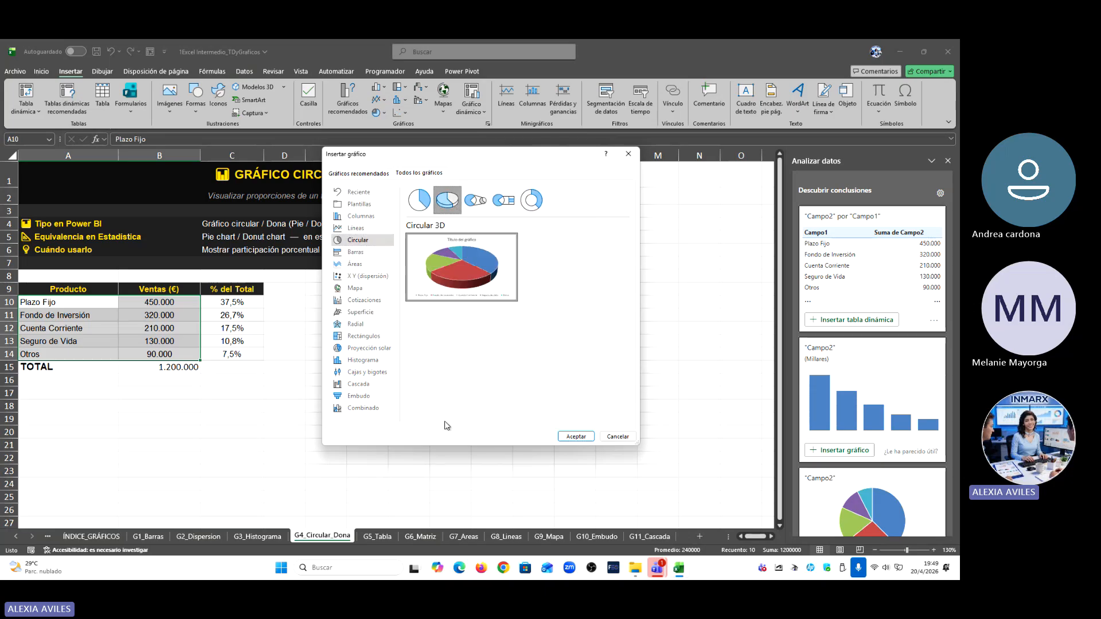
left_click(476, 201)
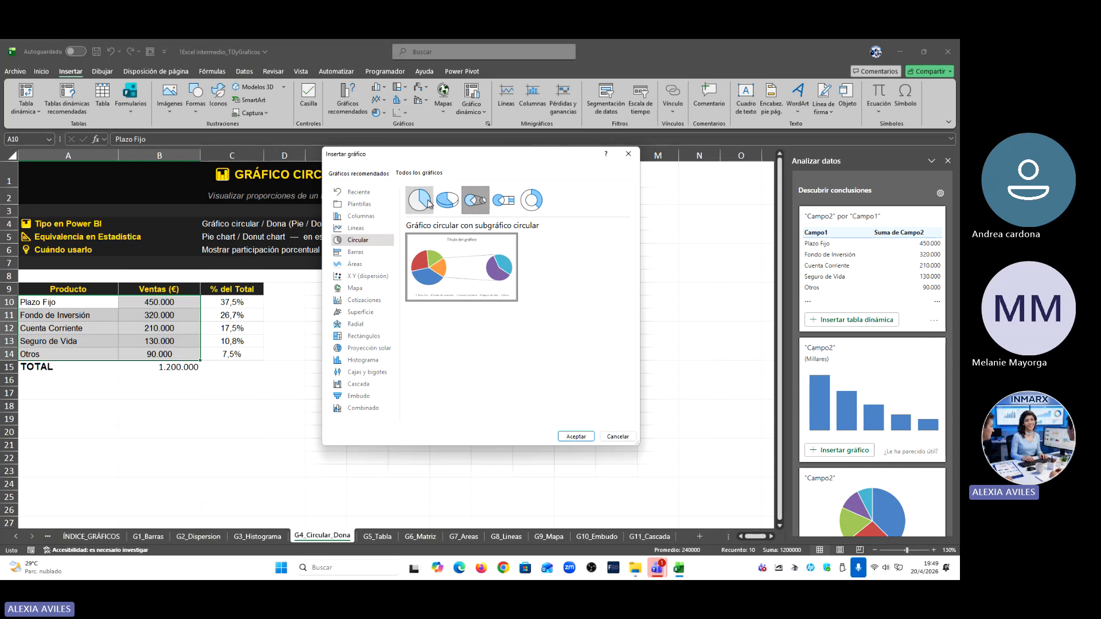
left_click(424, 202)
left_click(448, 202)
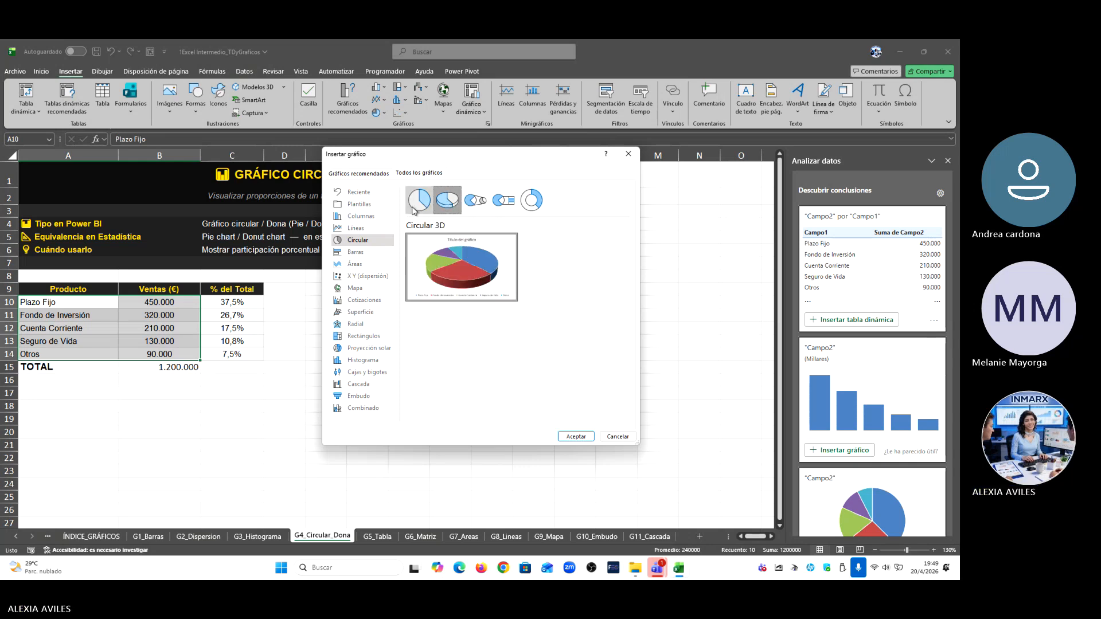
left_click(573, 438)
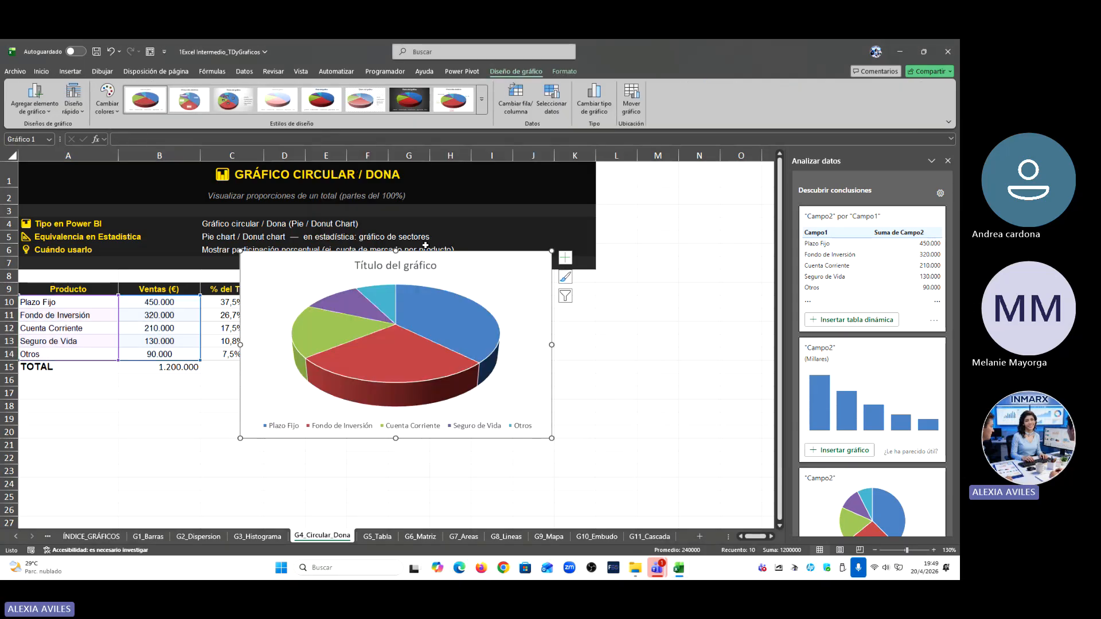
left_click_drag(438, 251, 463, 272)
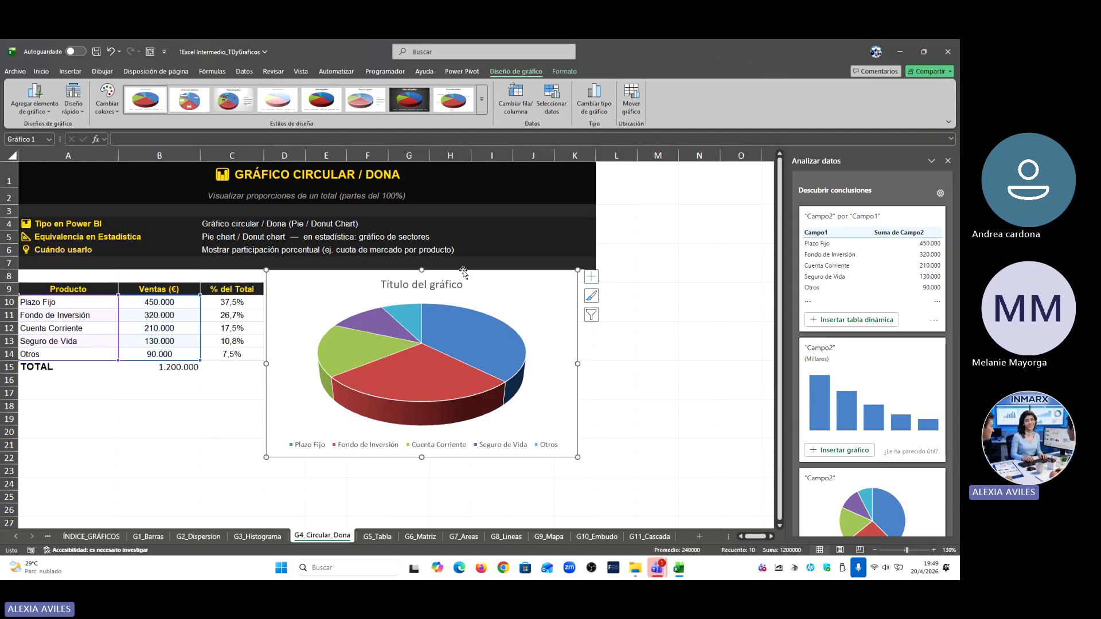
Step: Enlarge the 3D pie chart to the end of column K and row 24, and apply the Estilo 8 chart style
left_click_drag(578, 457, 595, 490)
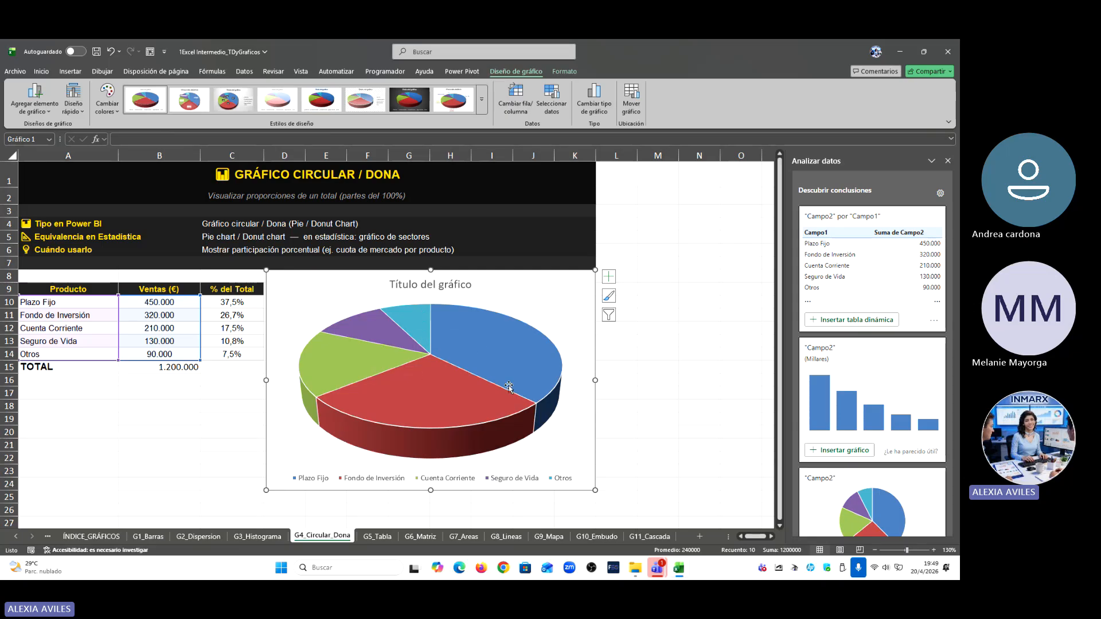
mouse_move(463, 401)
left_click(482, 99)
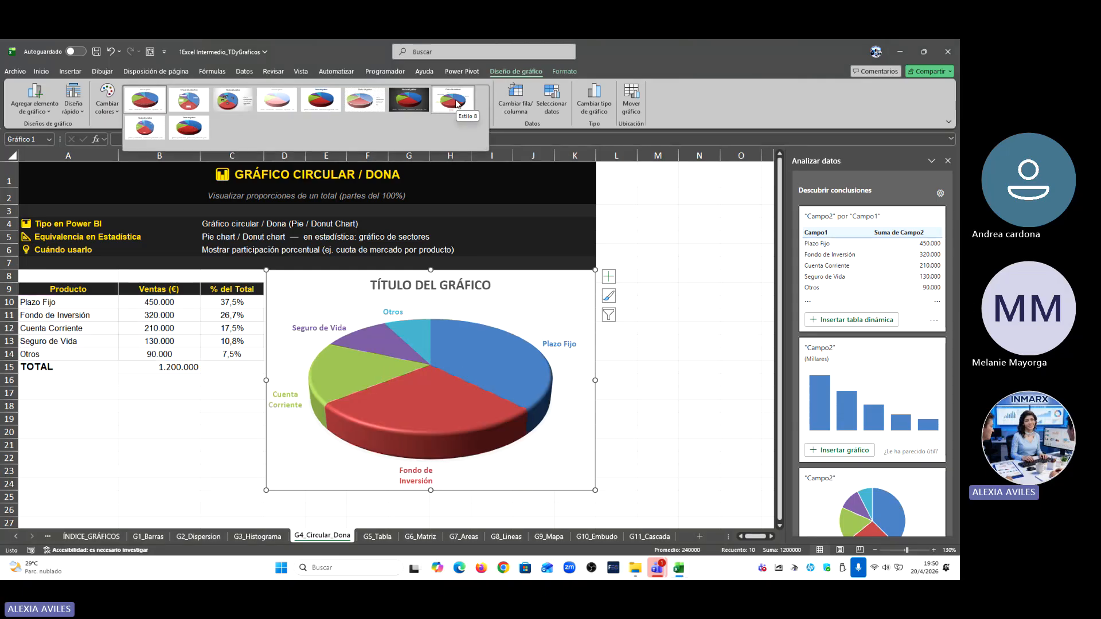
left_click(458, 104)
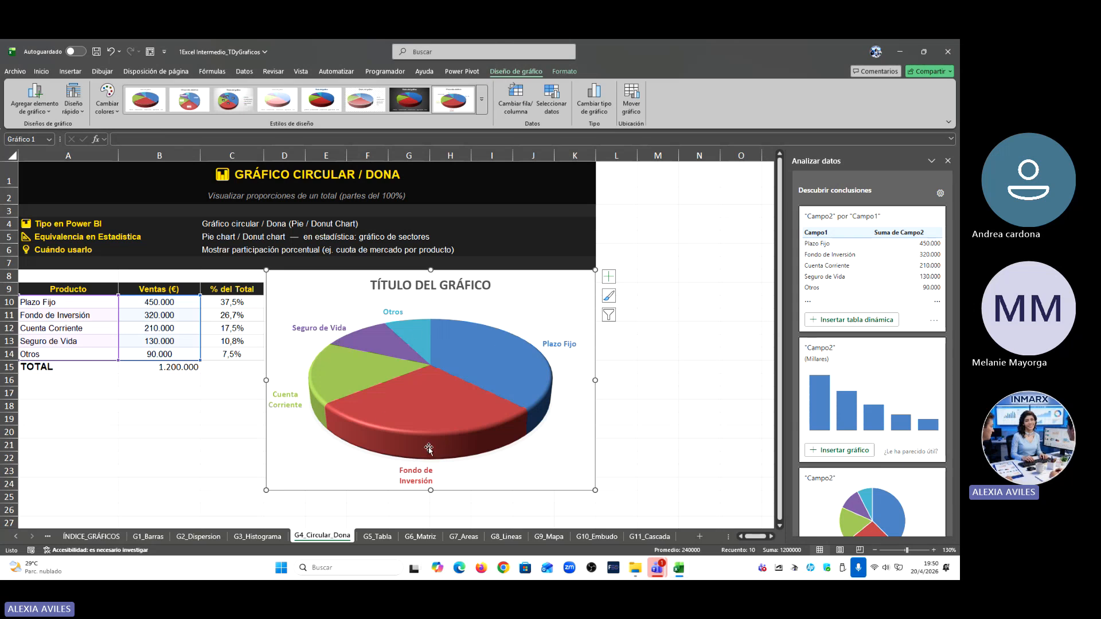
Step: Look over the quick layouts and apply the Estilo 3 chart style to the pie chart
left_click(73, 107)
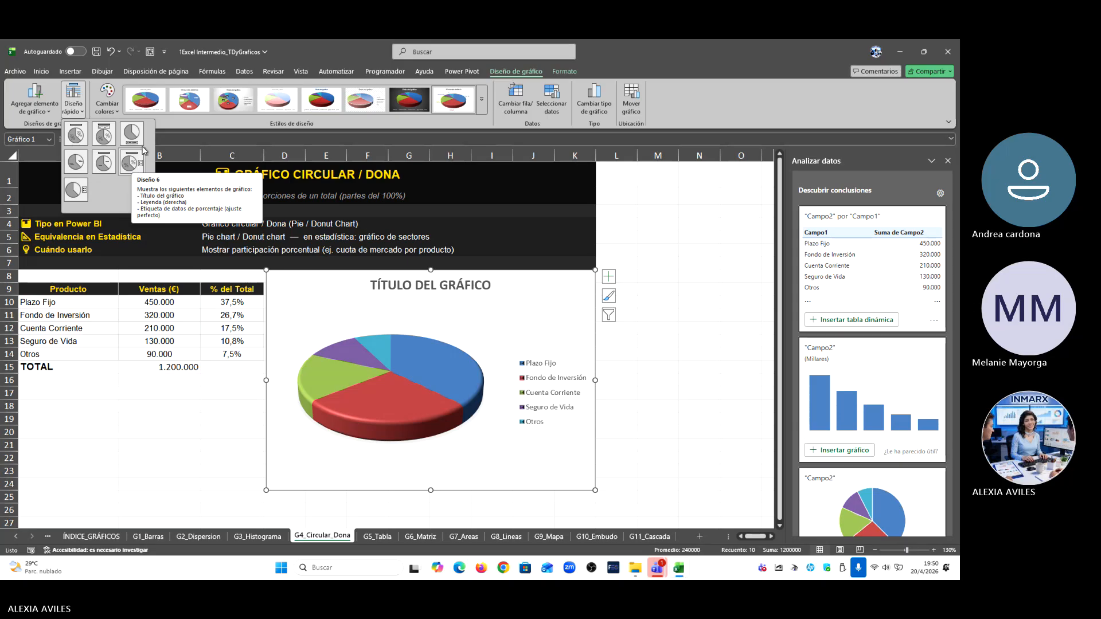
left_click(485, 106)
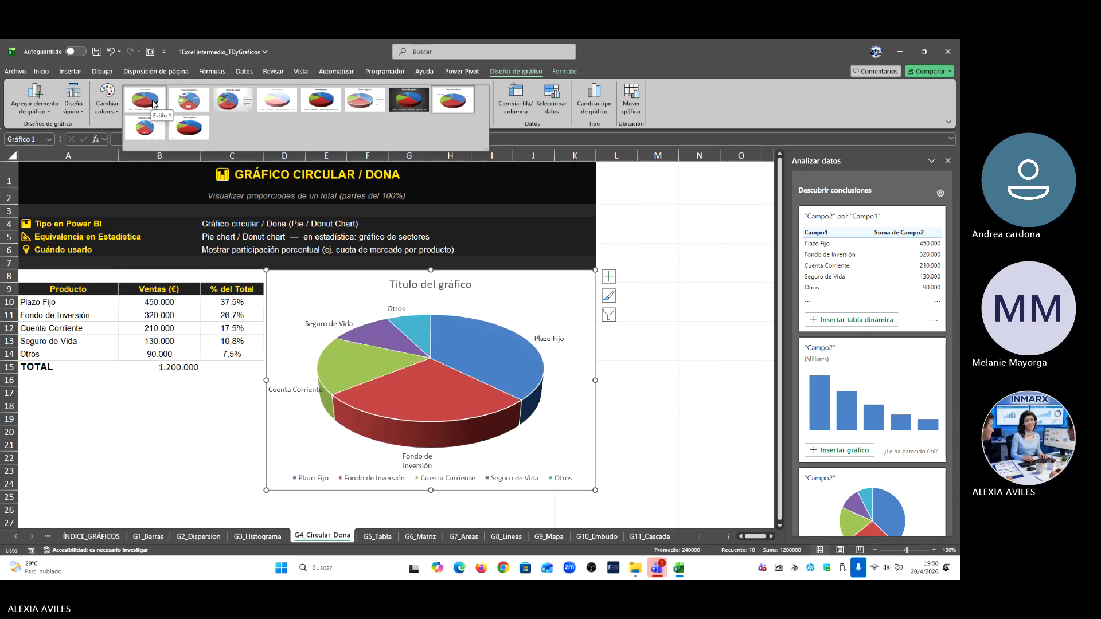
left_click(234, 103)
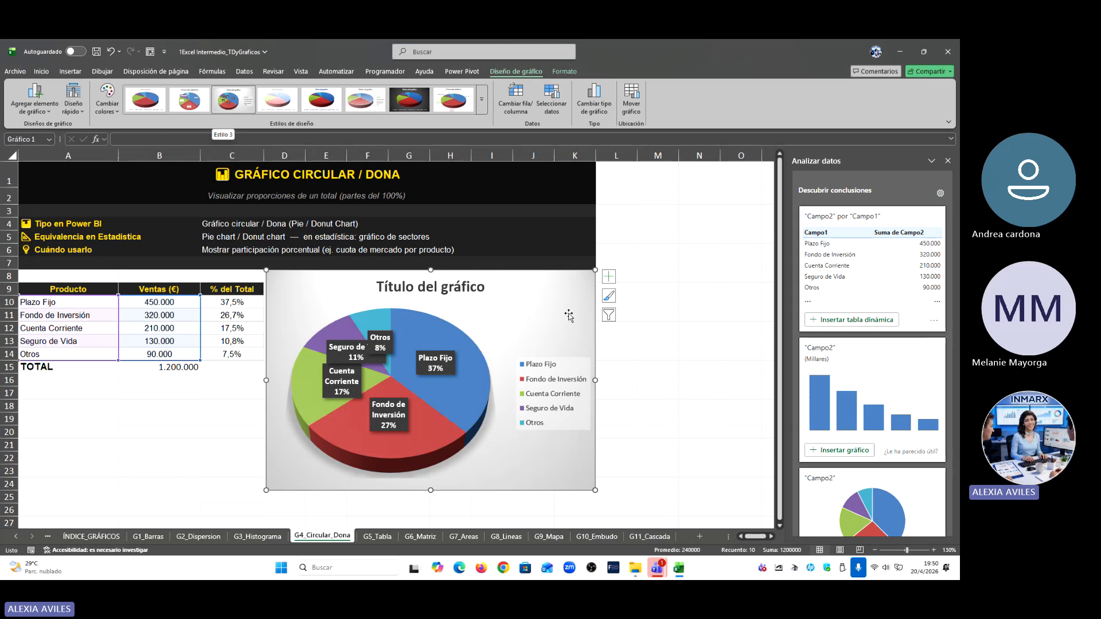
Step: Enlarge the pie chart to the end of column N and row 28, and close the data analysis suggestions
left_click_drag(595, 490, 678, 434)
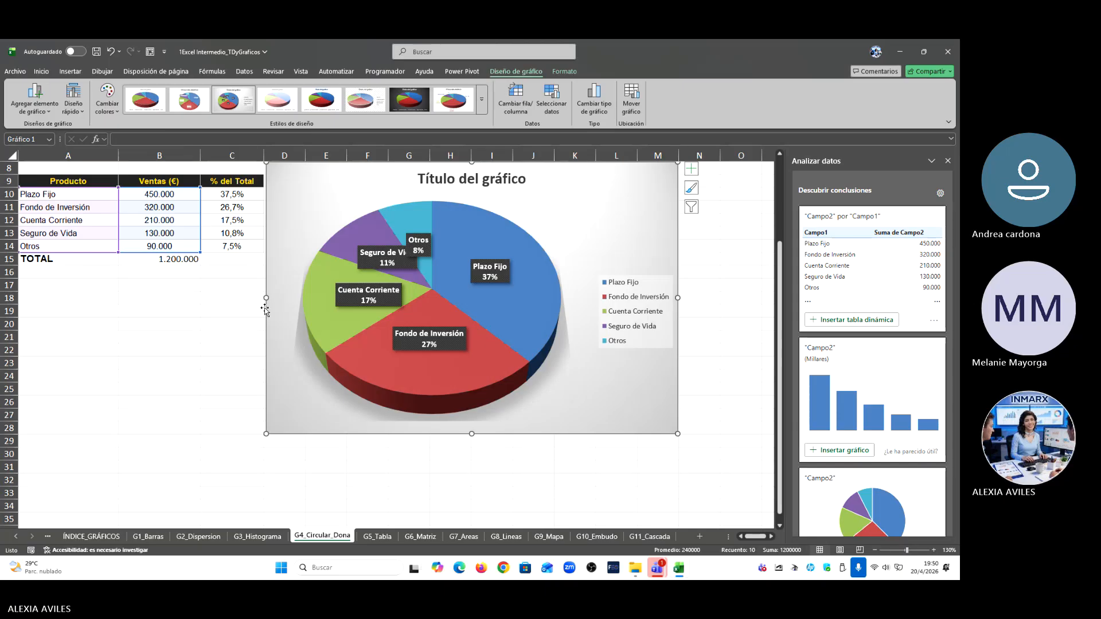
left_click_drag(677, 298, 722, 297)
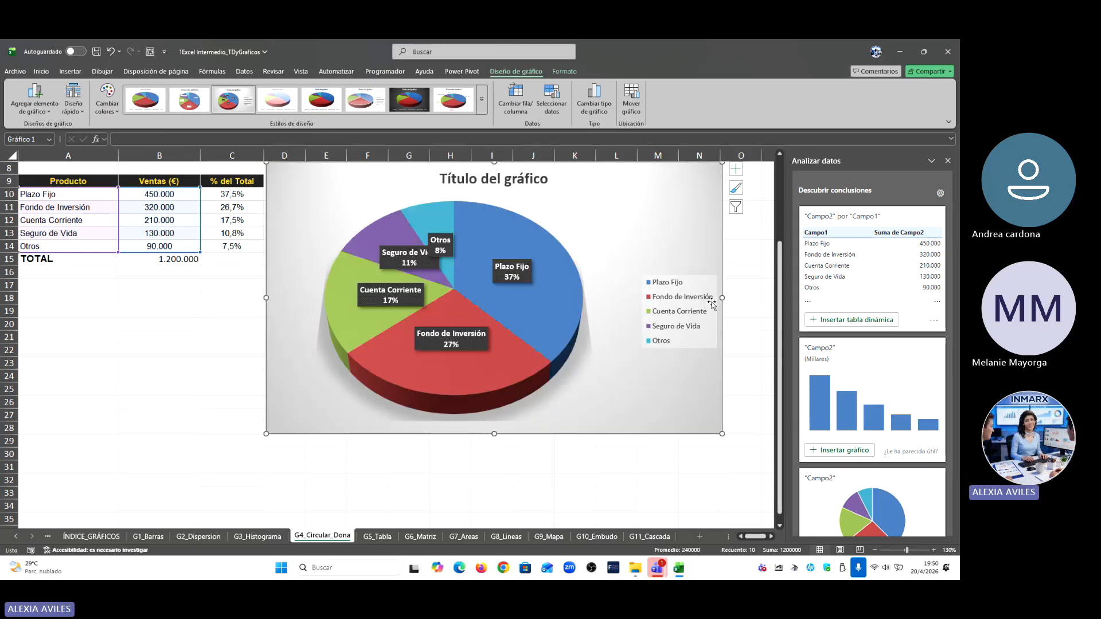
left_click(948, 161)
Step: Move the five data labels, from Plazo Fijo to Otros, toward the outer edge of their pie slices so that none overlap
left_click(436, 242)
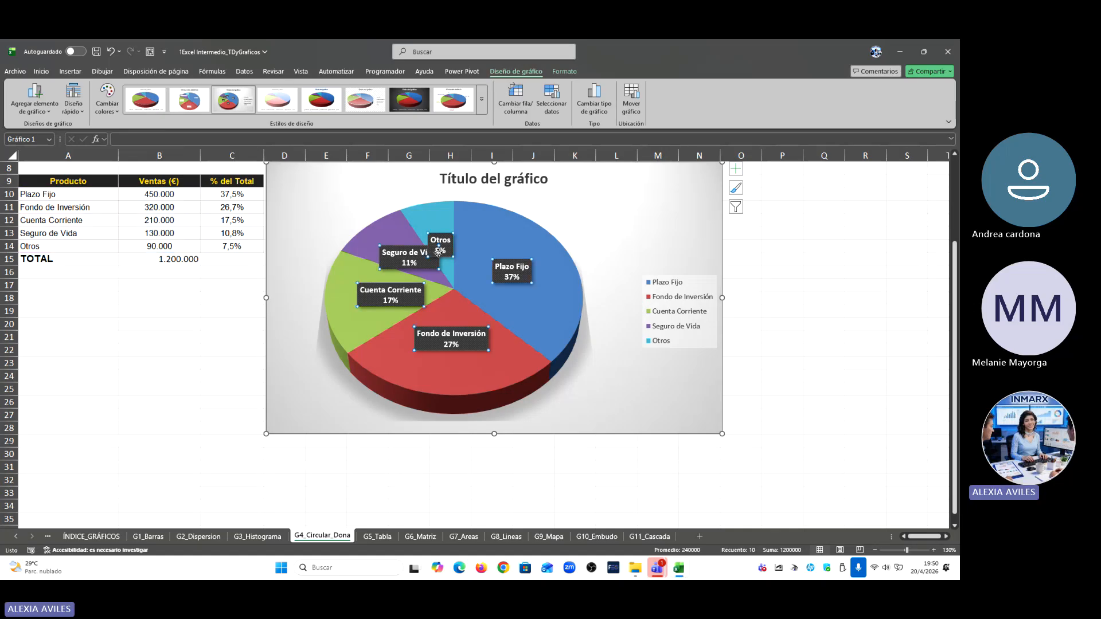
left_click(417, 264)
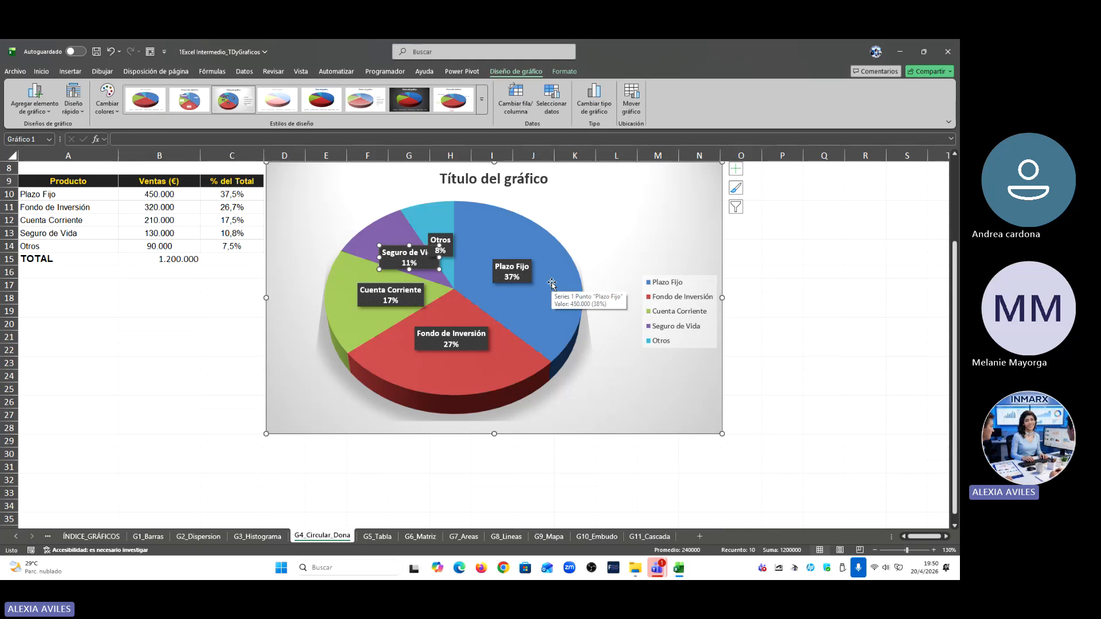
scroll(548, 286, "up", 1)
left_click_drag(452, 281, 441, 255)
left_click_drag(505, 302, 543, 328)
left_click_drag(405, 340, 378, 353)
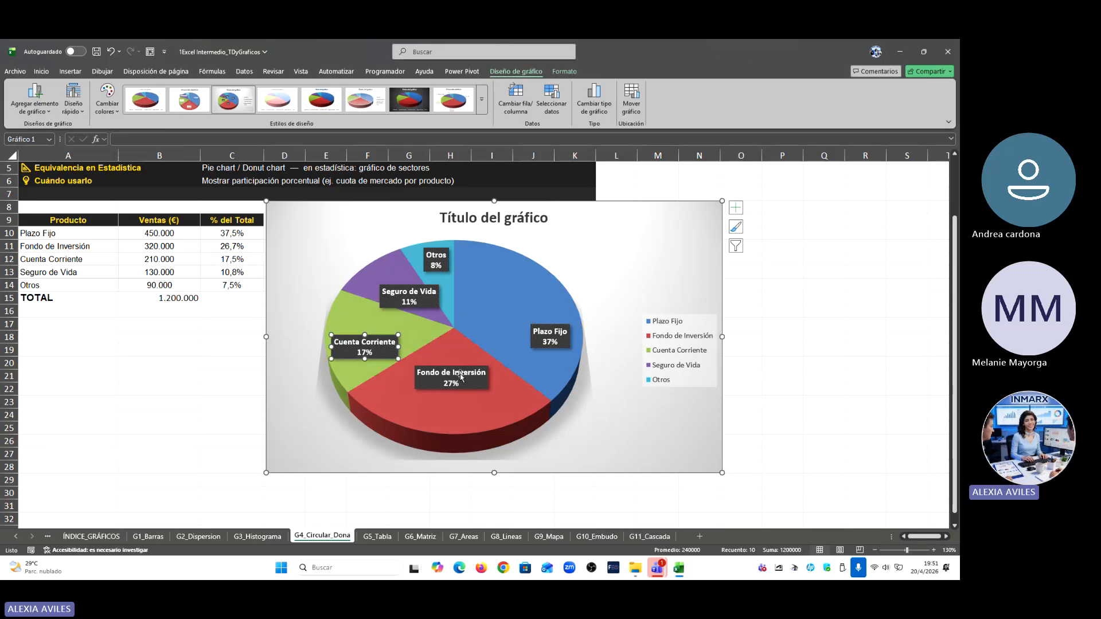
left_click(461, 369)
left_click_drag(461, 370, 459, 398)
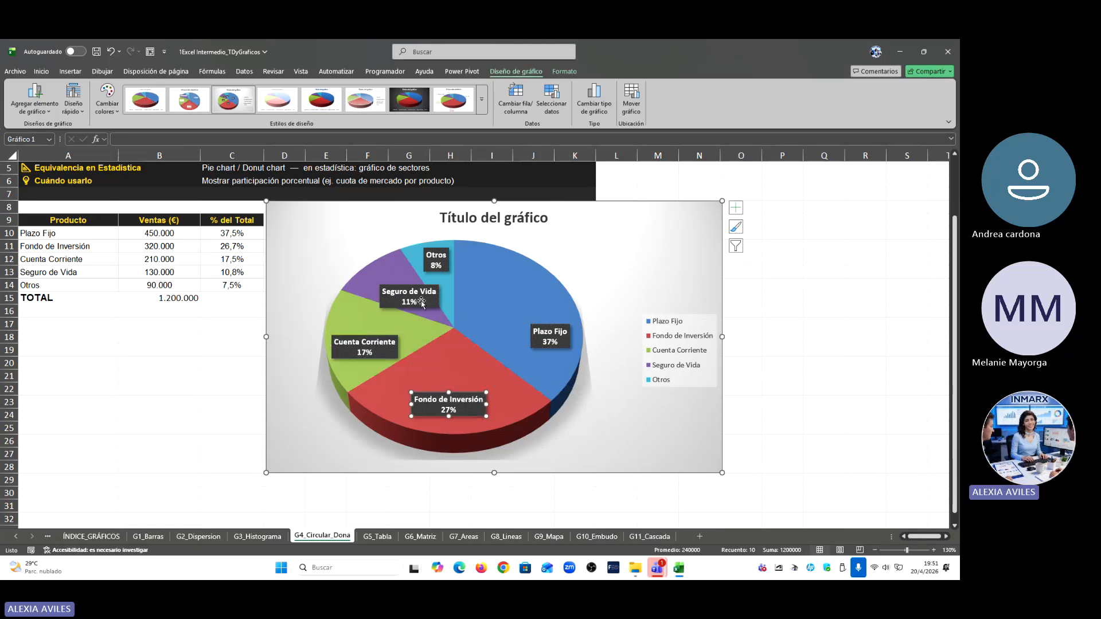
left_click_drag(419, 299, 401, 288)
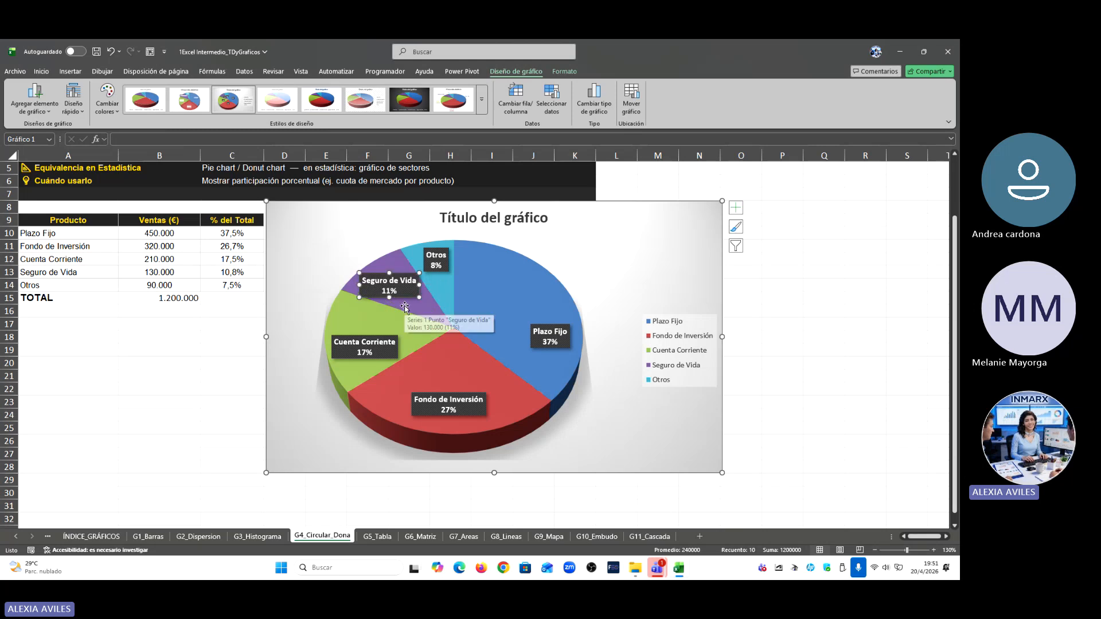
left_click(468, 410)
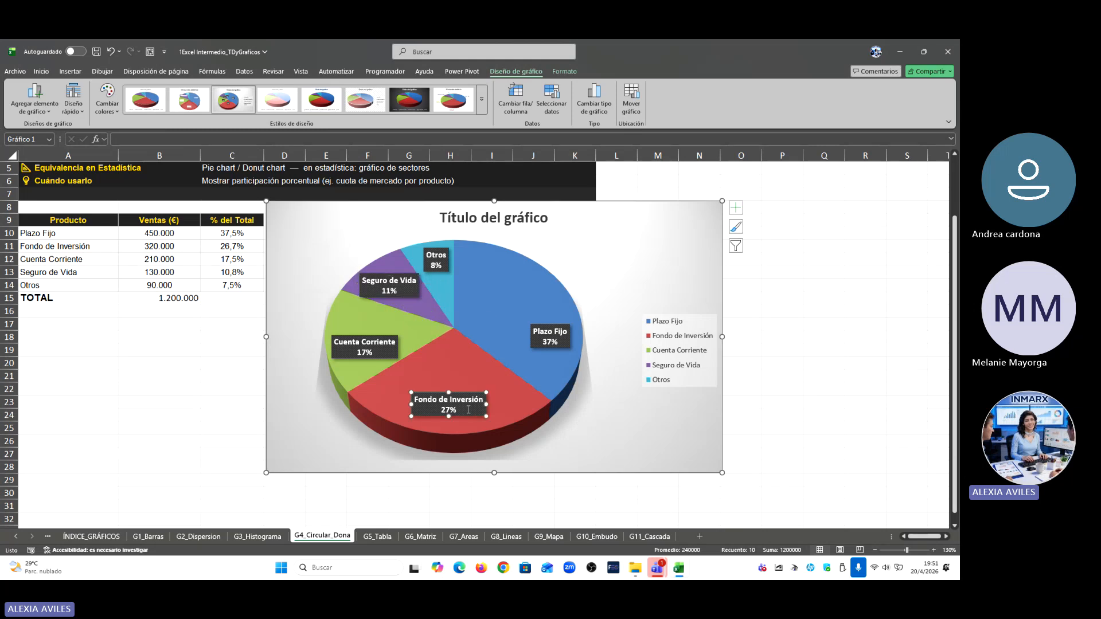
left_click(641, 233)
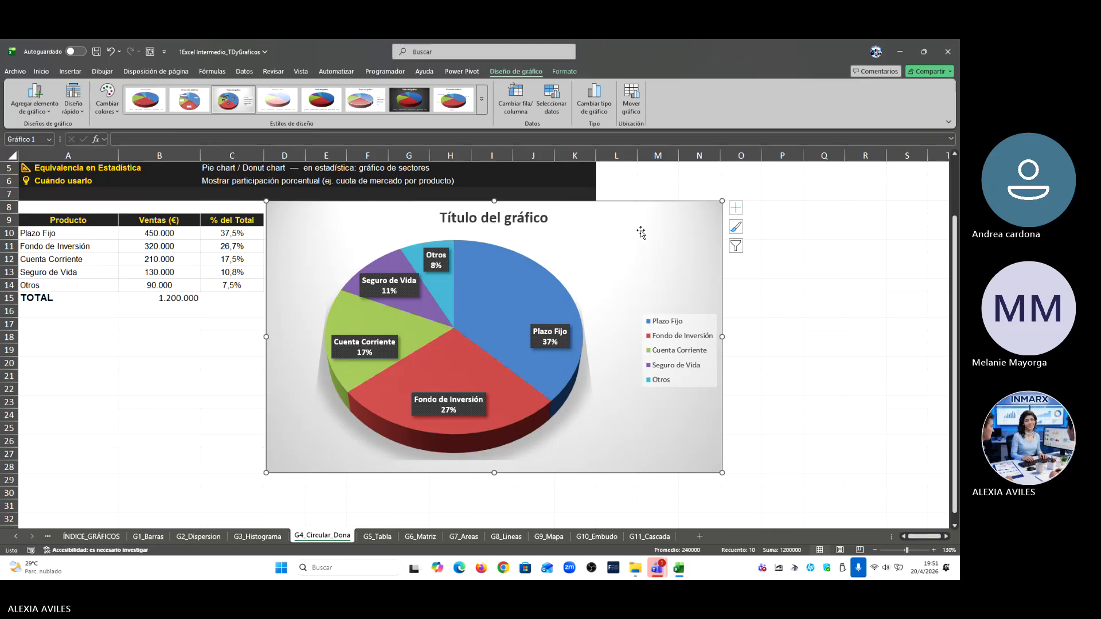
Step: Look over the chart styles, colour palettes and label formatting options available for the pie's data labels
left_click(436, 256)
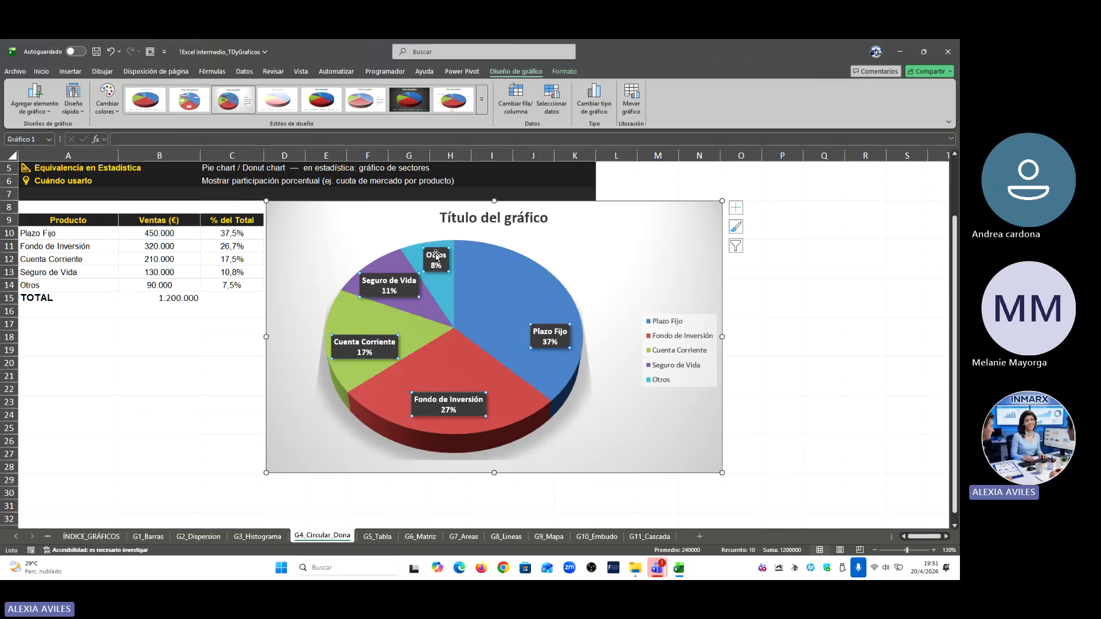
left_click(738, 229)
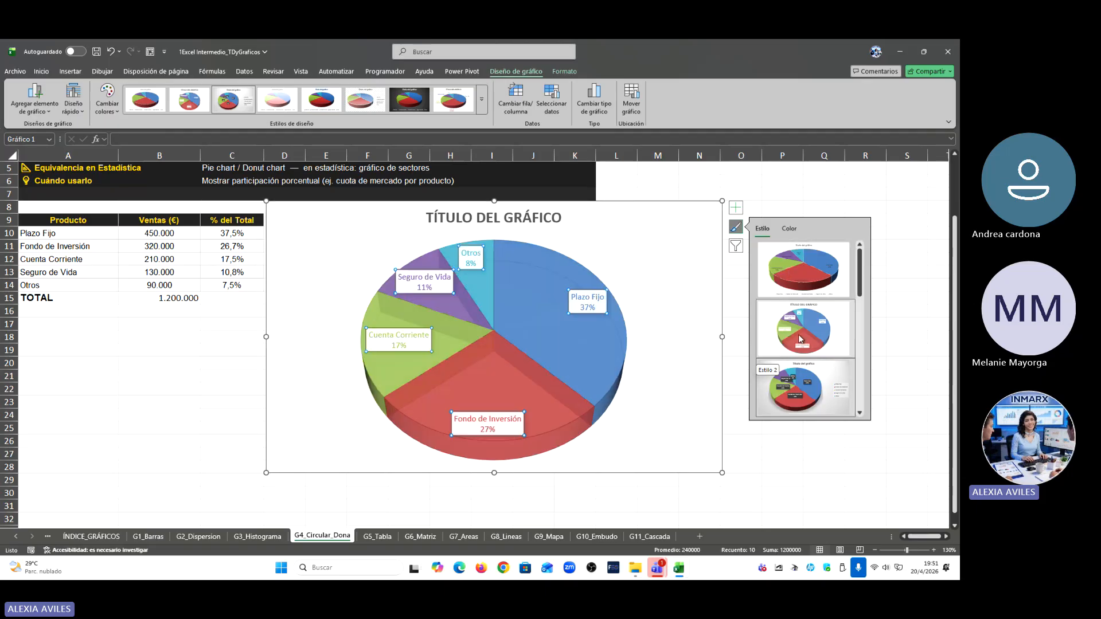
left_click(829, 383)
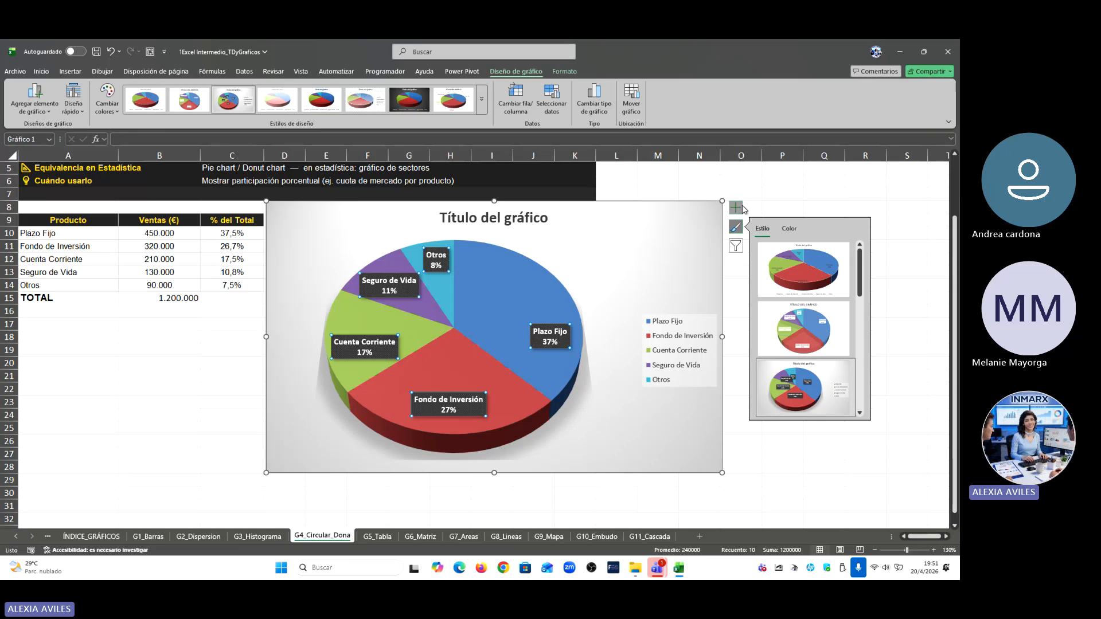
right_click(443, 271)
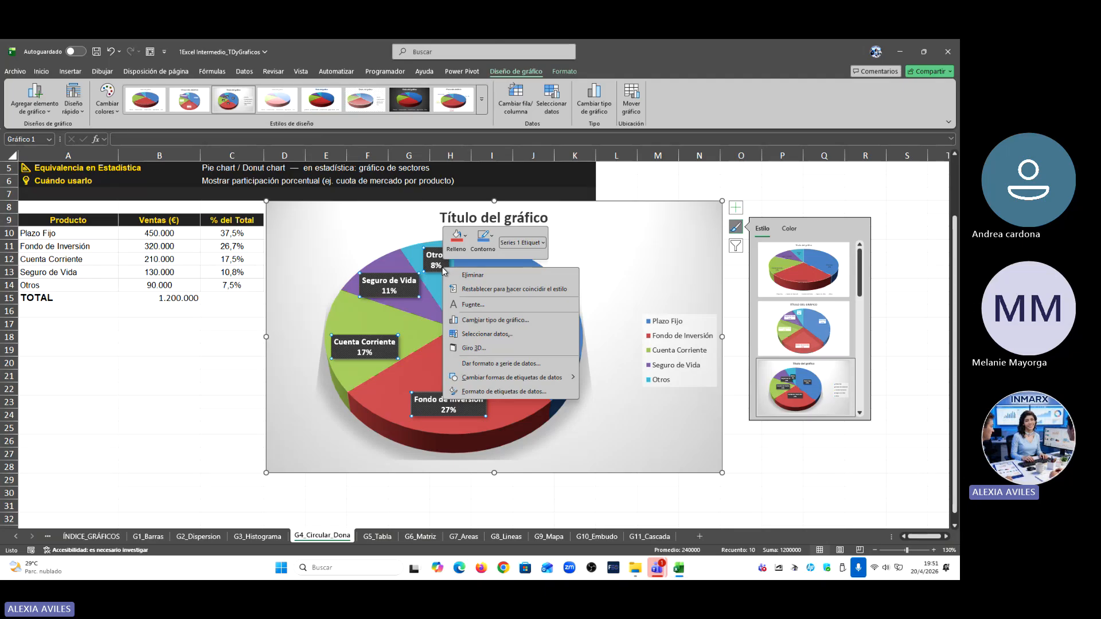
key("Escape")
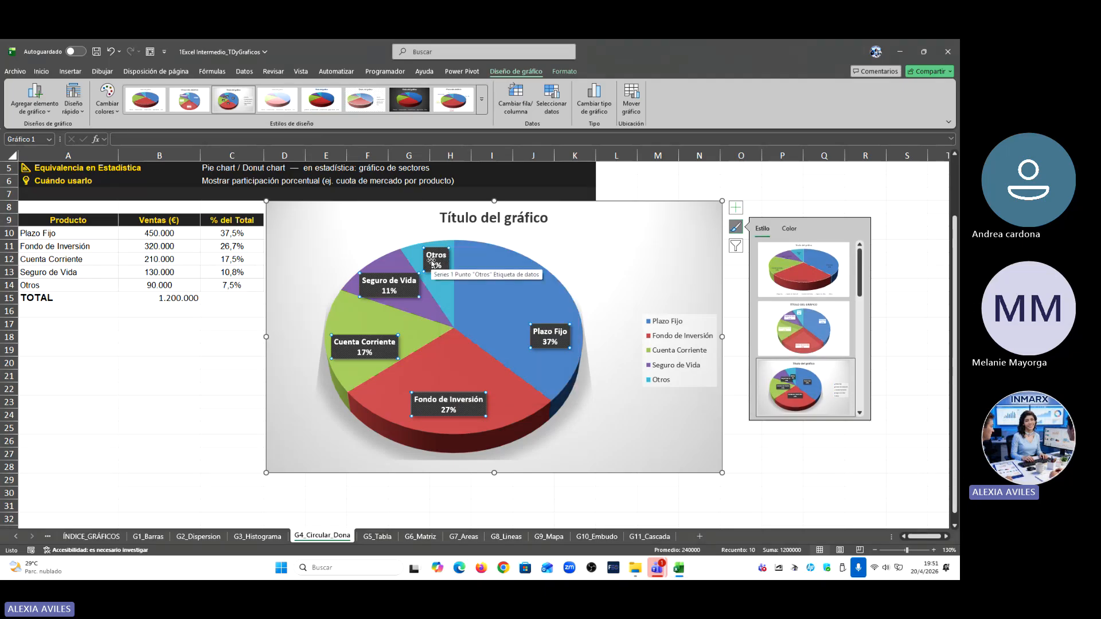
right_click(432, 263)
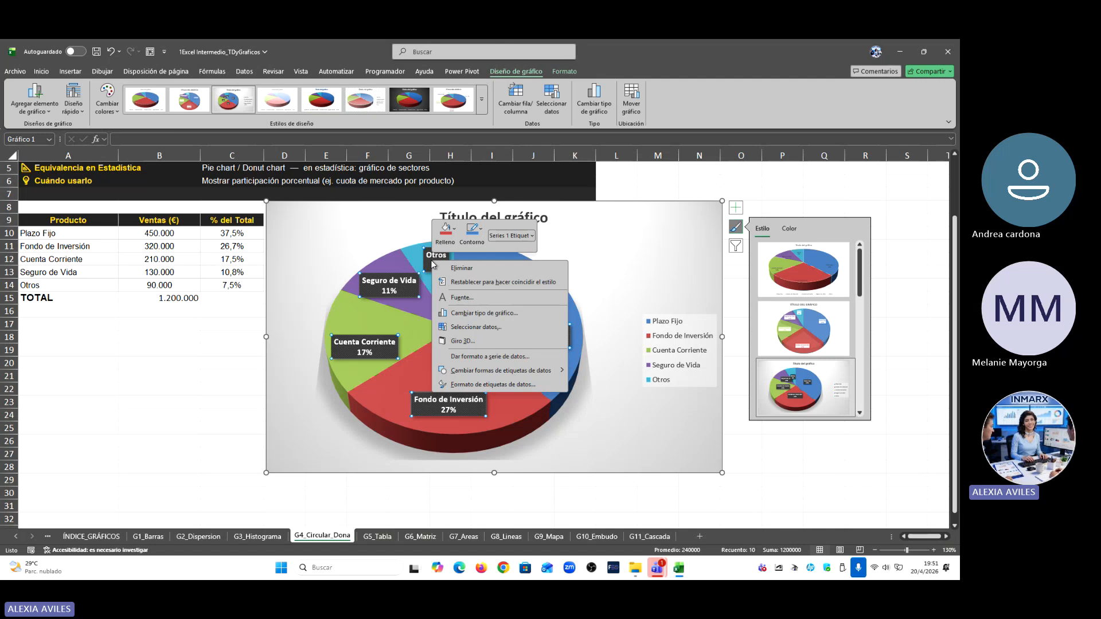
left_click(525, 386)
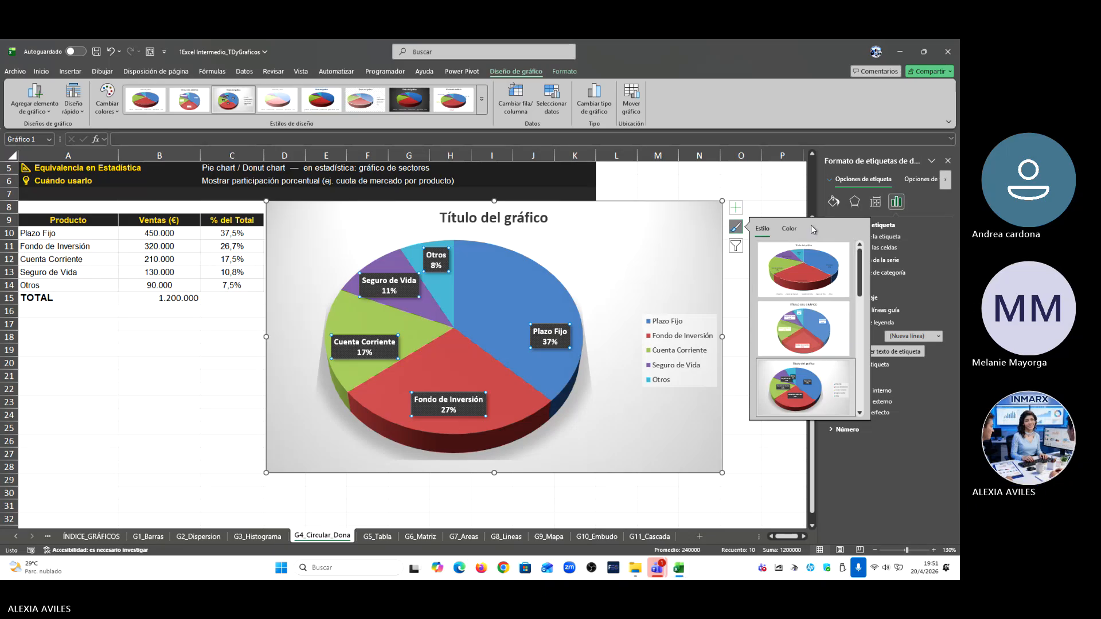
left_click(789, 229)
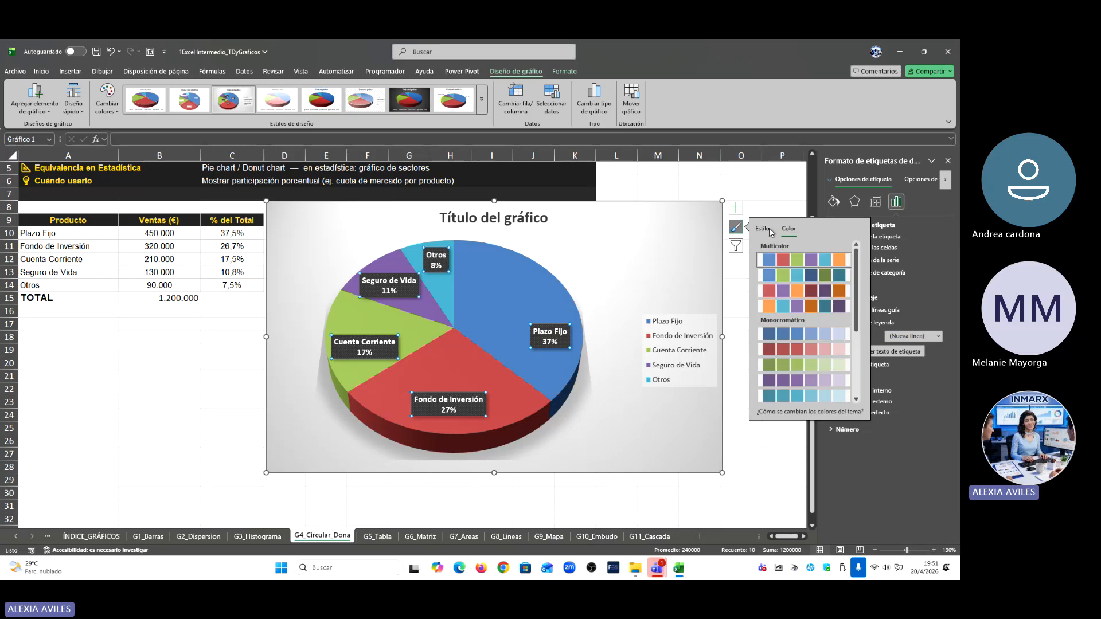
left_click(709, 205)
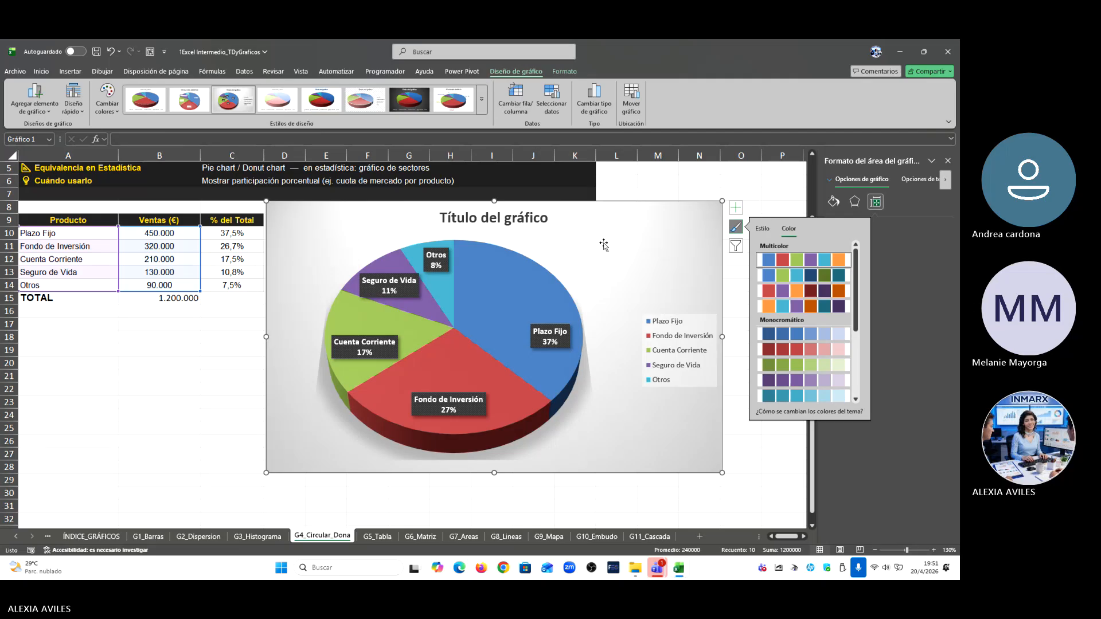
Step: Format the pie's data labels with the Porcentaje number category and two decimals, and undo the format change
left_click(439, 268)
right_click(439, 268)
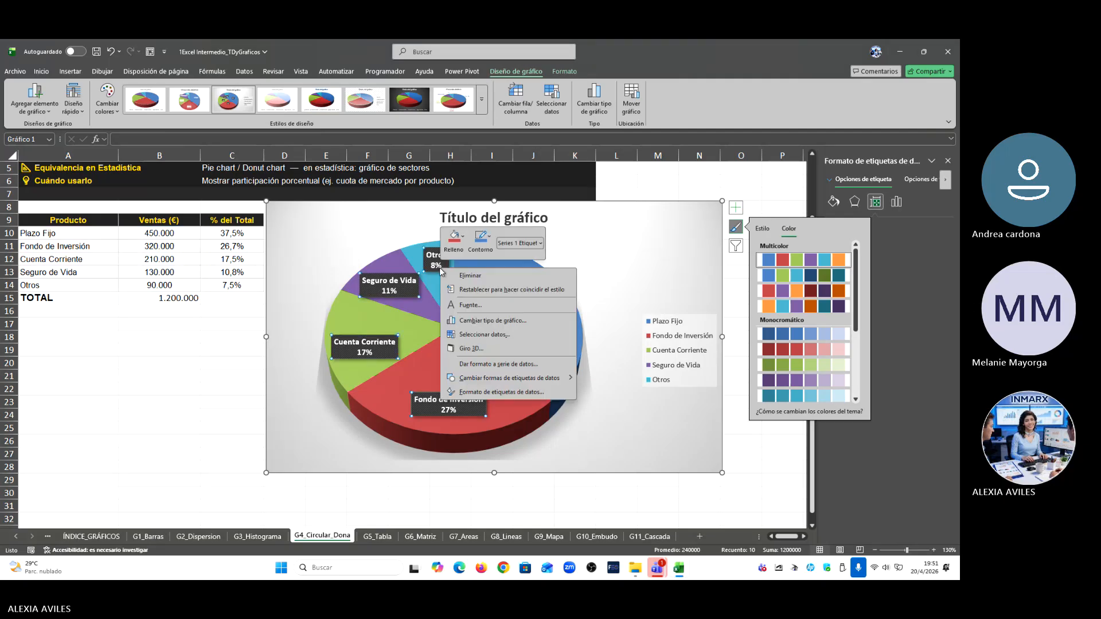
left_click(496, 392)
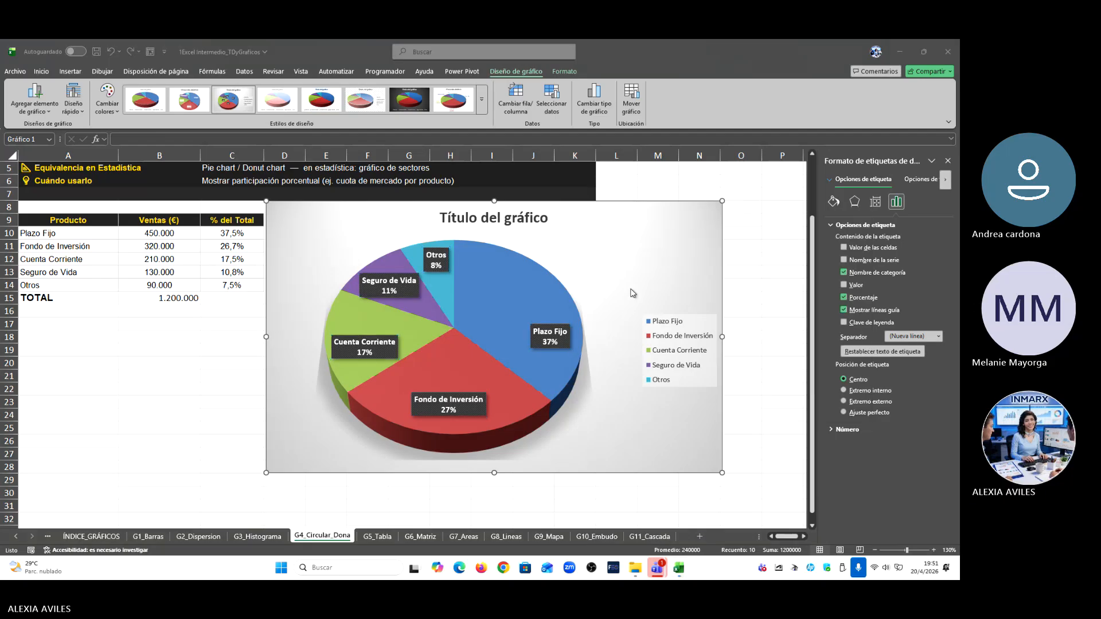
left_click(831, 429)
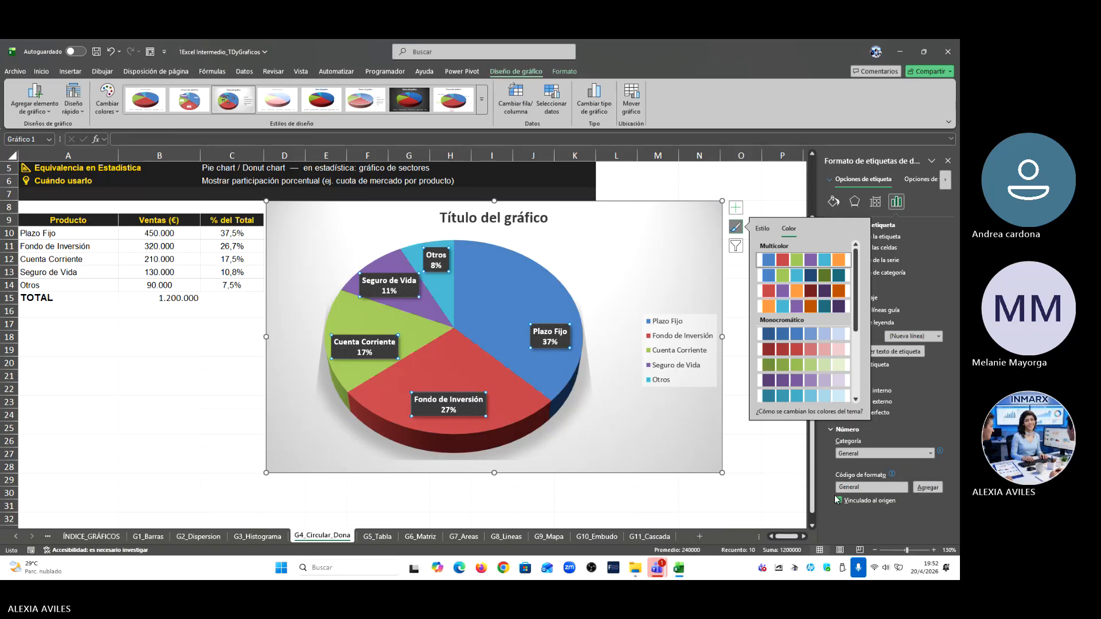
left_click(736, 228)
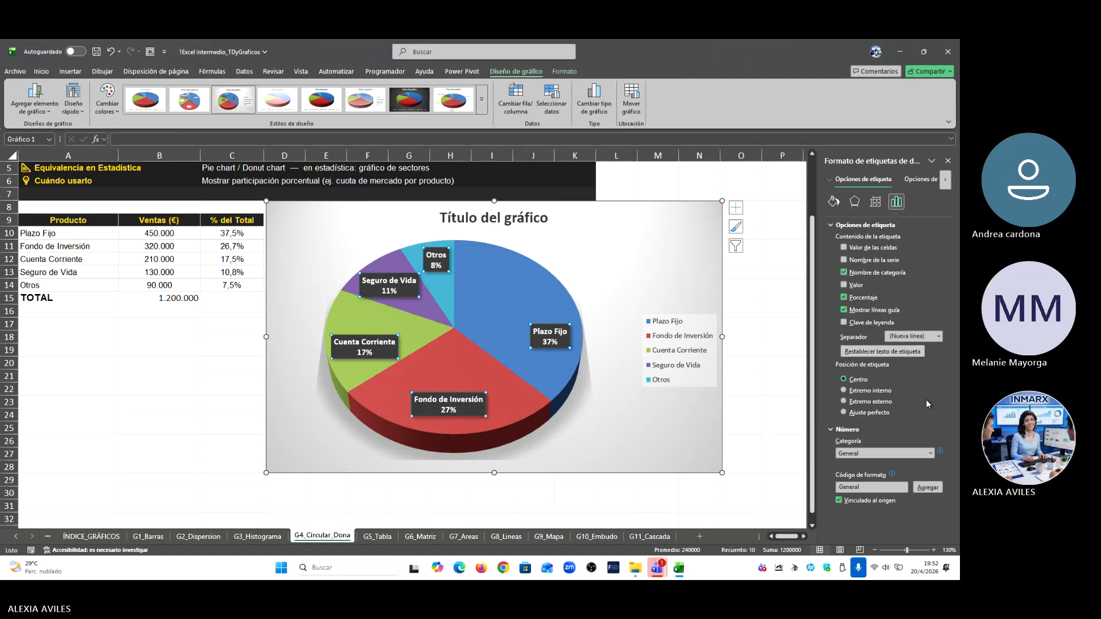
left_click(930, 453)
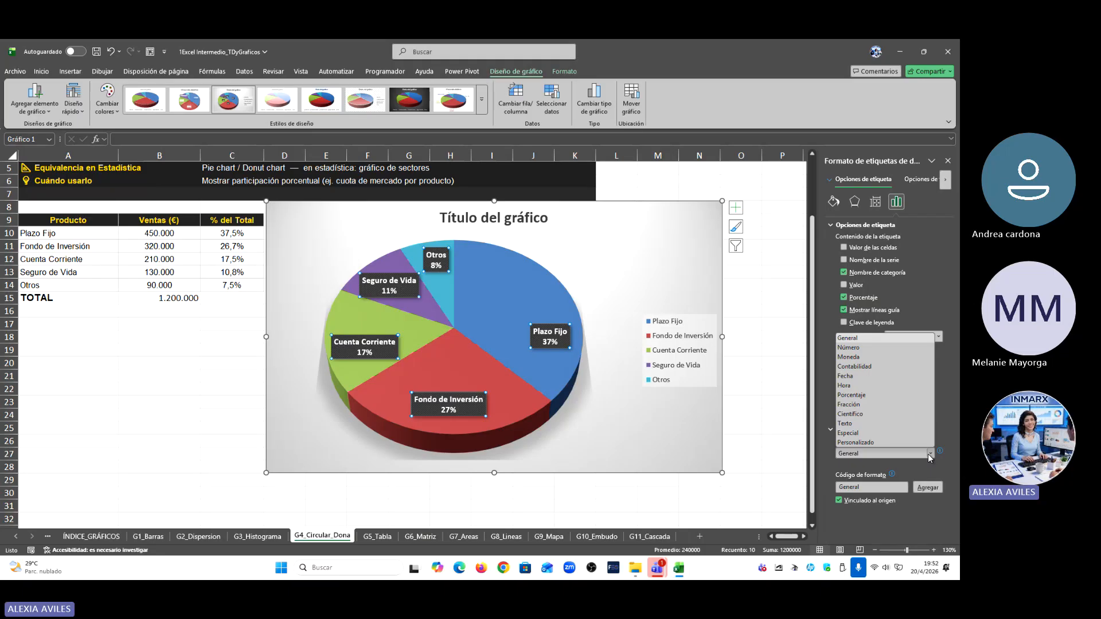
left_click(893, 396)
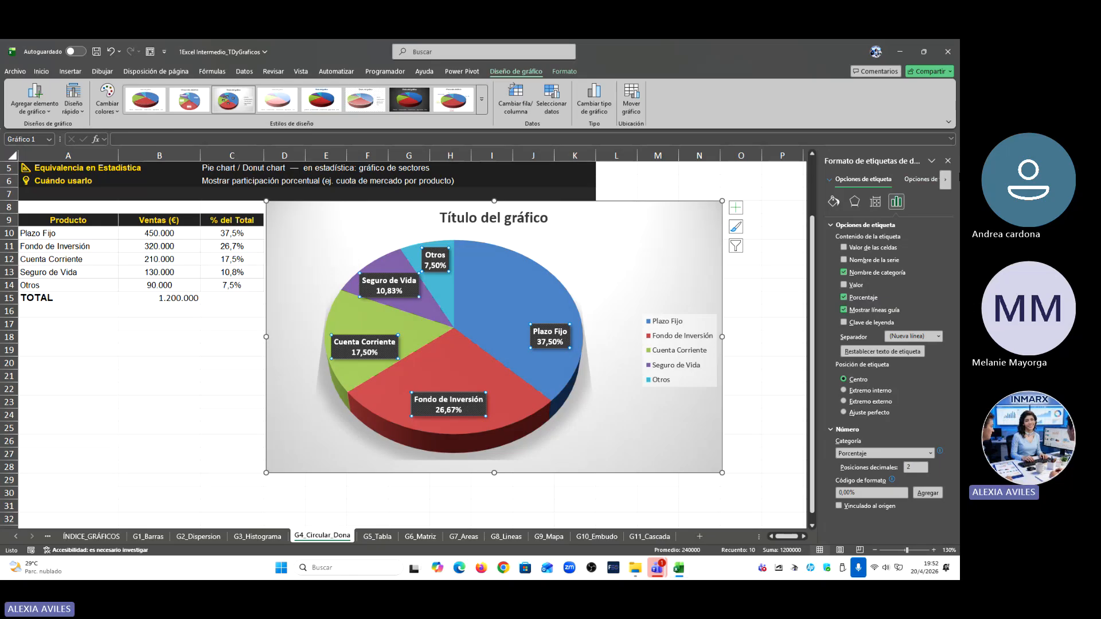
left_click(948, 160)
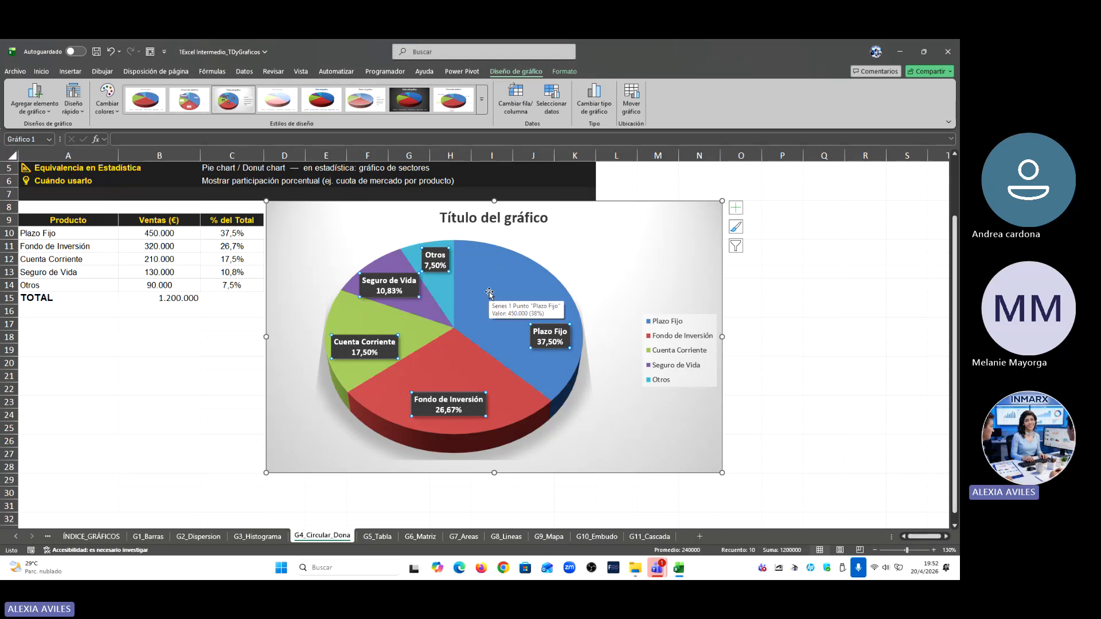
key("ctrl+z")
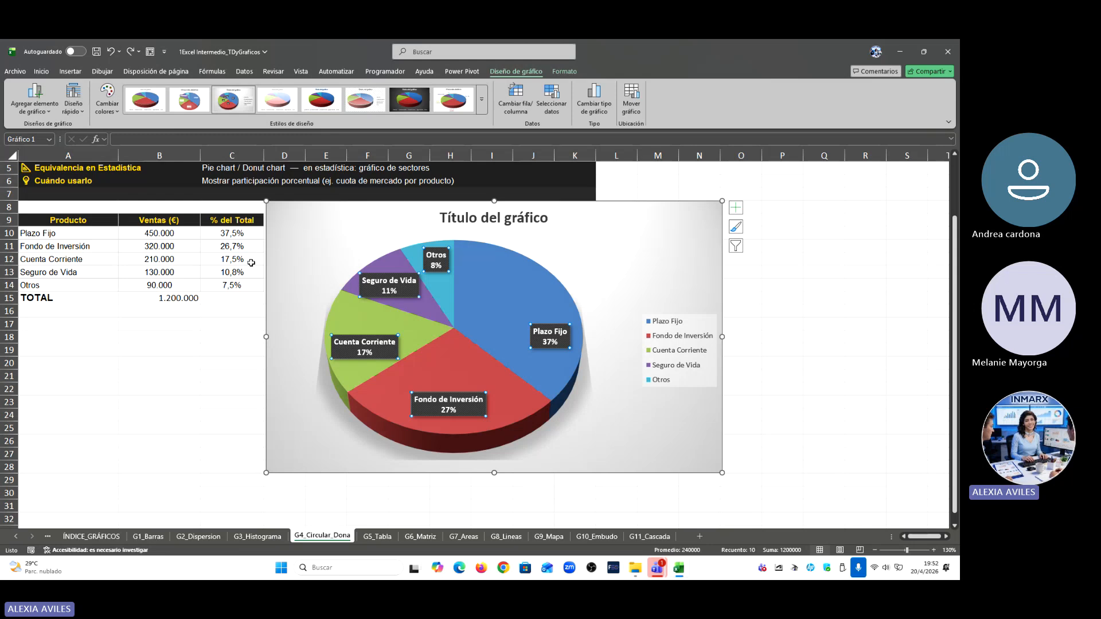
Step: Compare the product percentages in C10:C14 with the data labels on the pie chart
left_click(231, 233)
left_click_drag(231, 233, 255, 274)
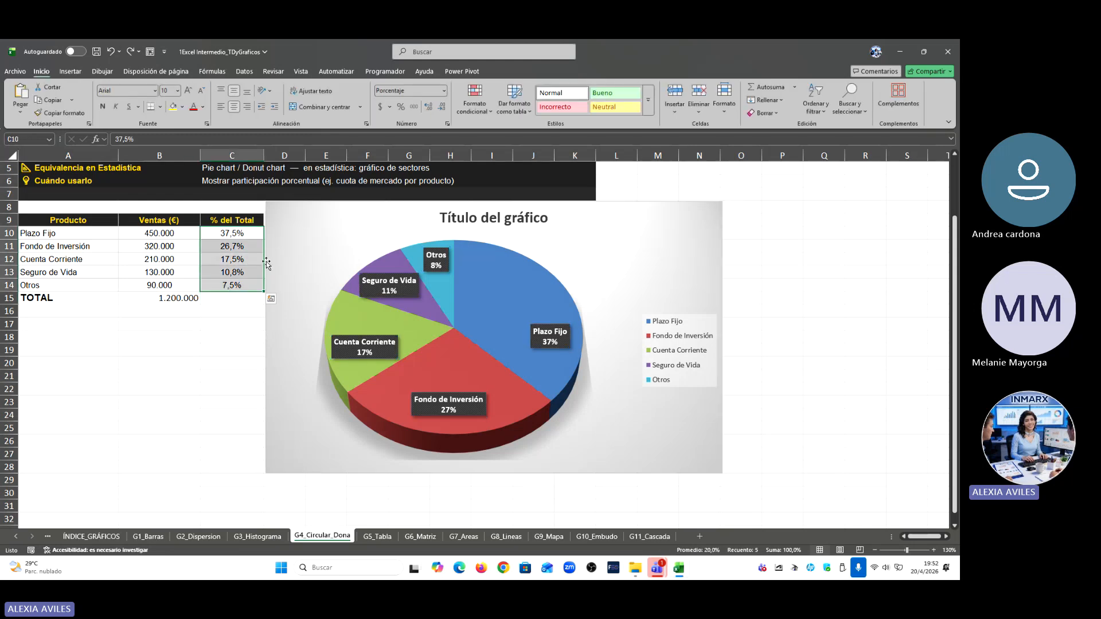
mouse_move(524, 326)
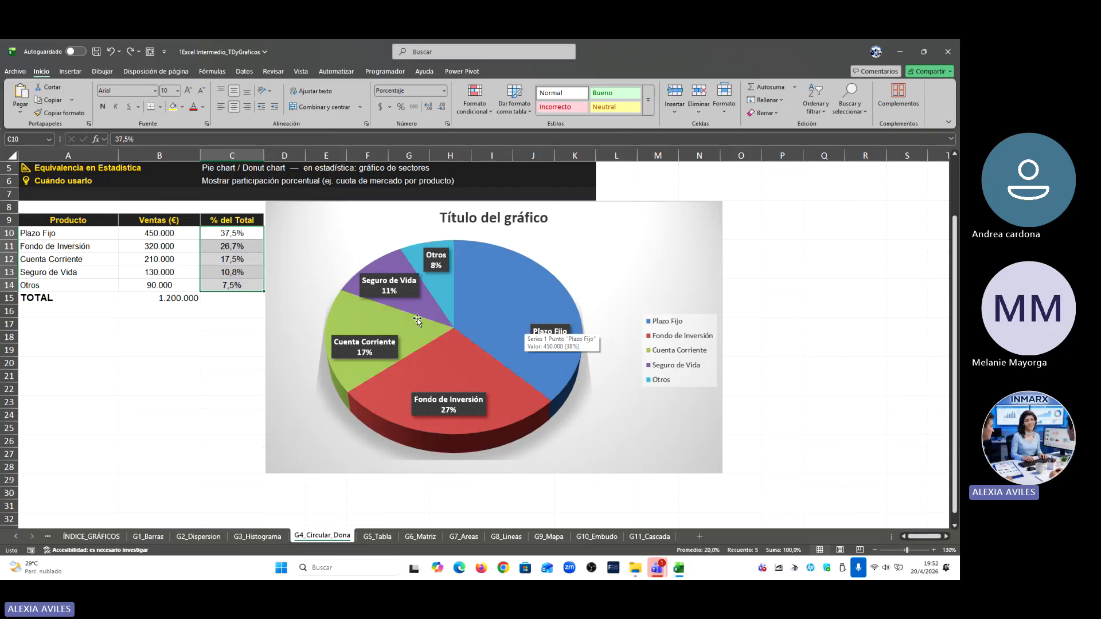
left_click(87, 237)
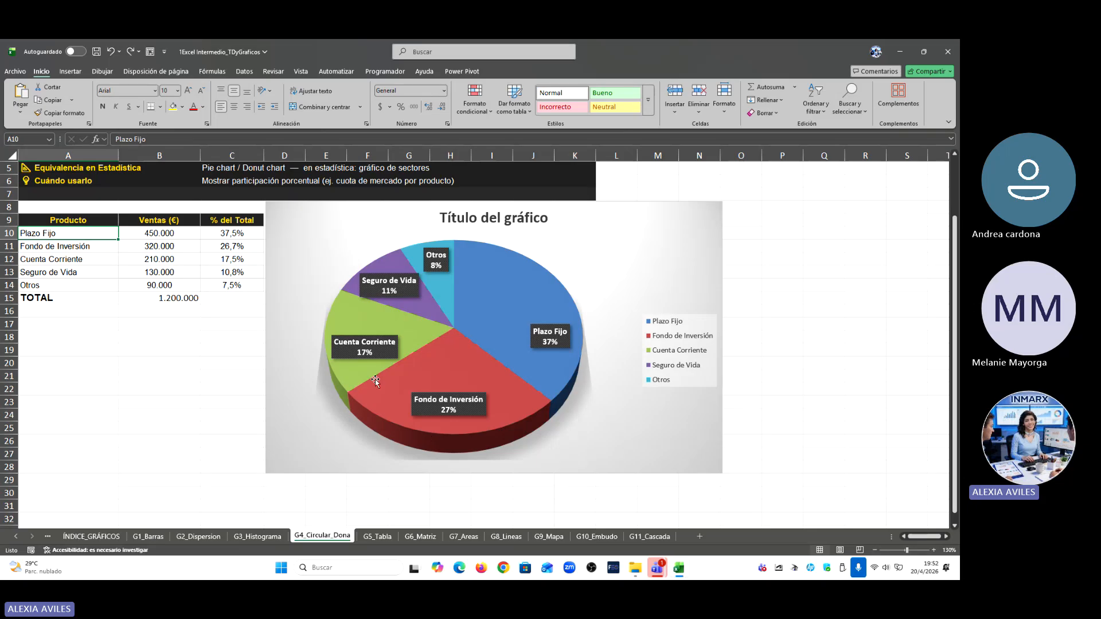
Step: Try to format the pie's data labels with the Porcentaje number category and two decimals
mouse_move(457, 387)
mouse_move(395, 303)
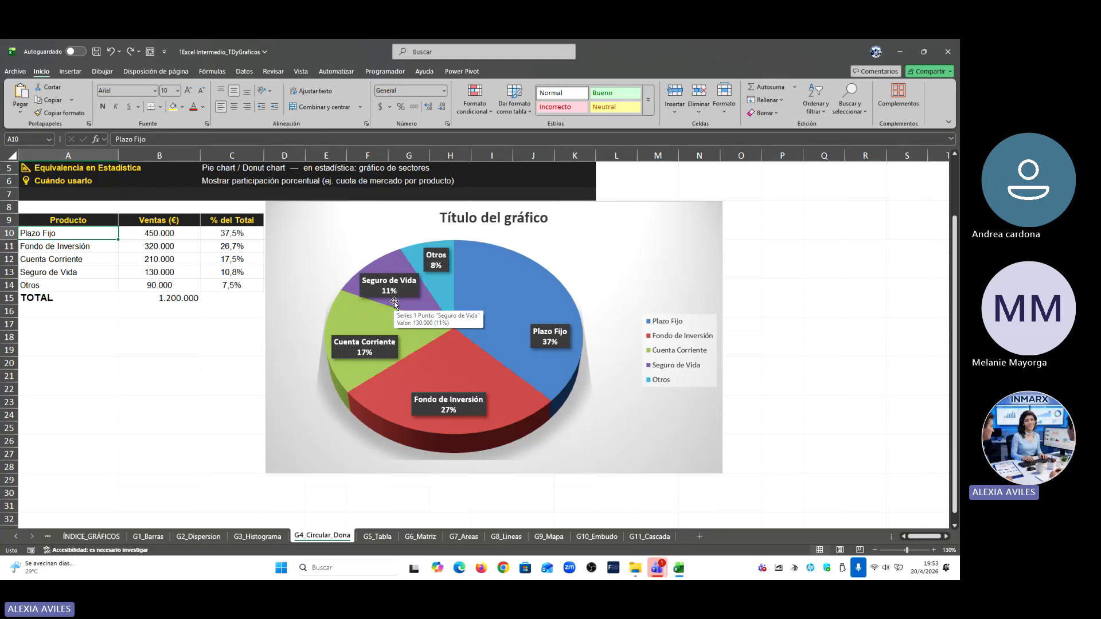
left_click(394, 289)
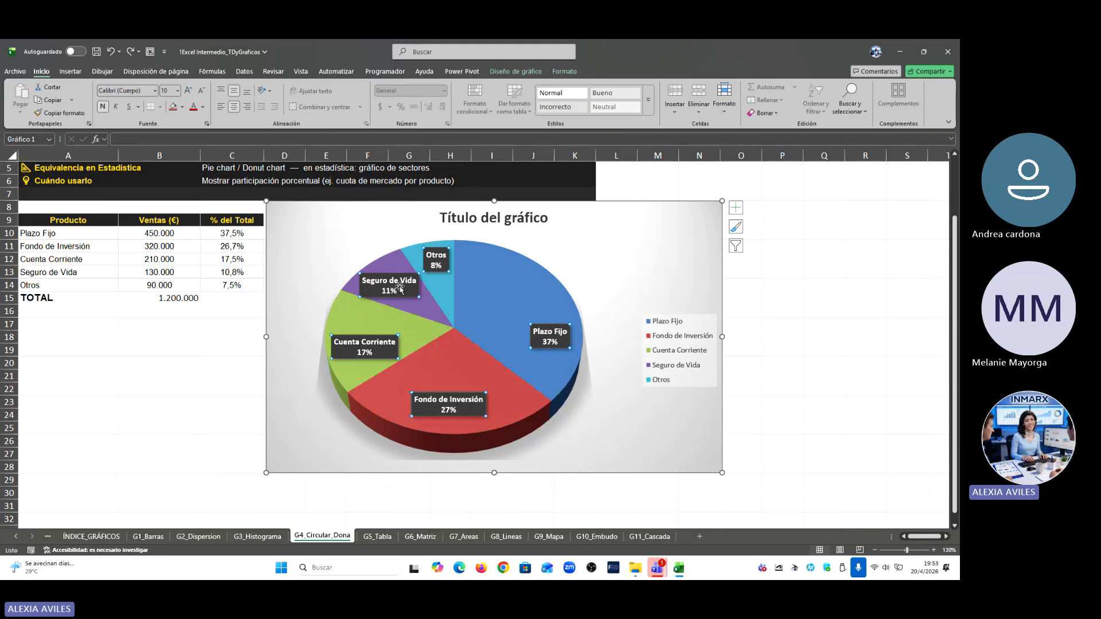
right_click(400, 289)
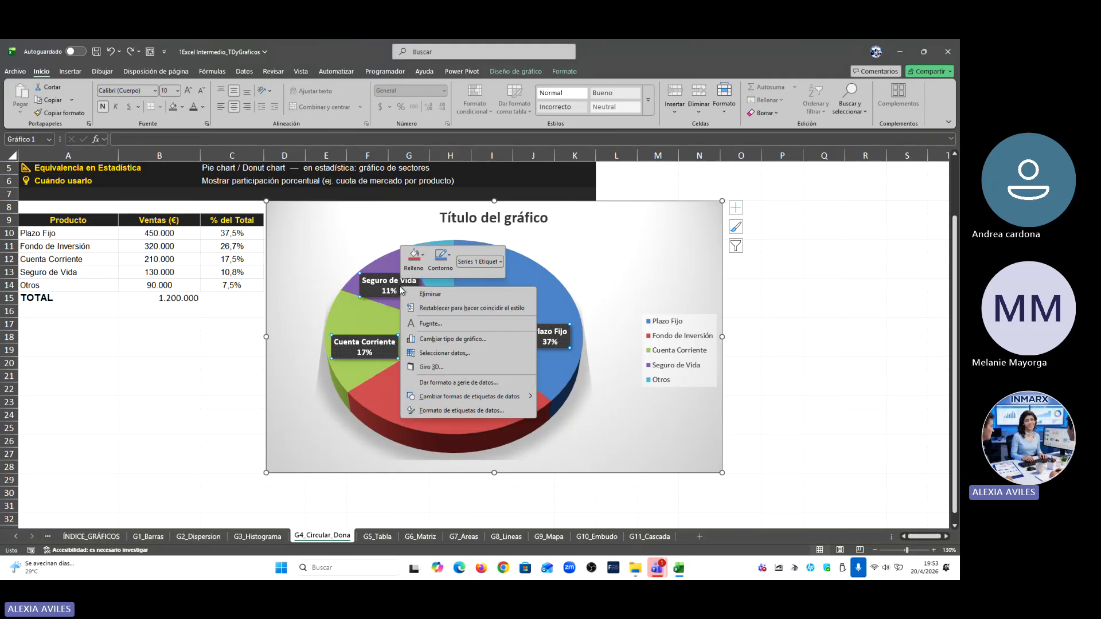
key("Escape")
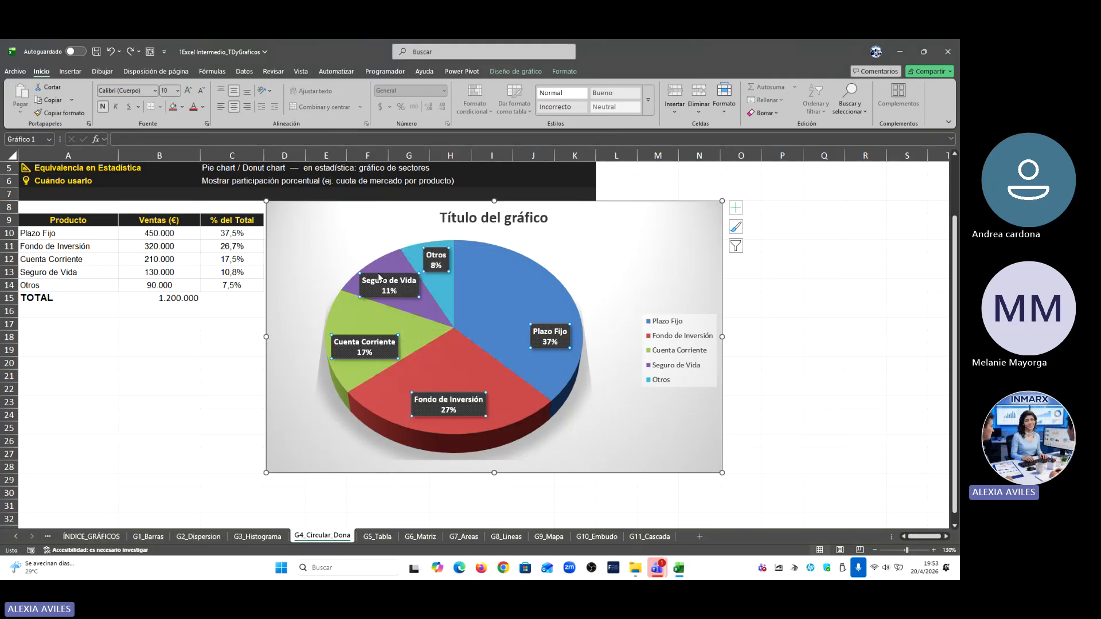
right_click(404, 293)
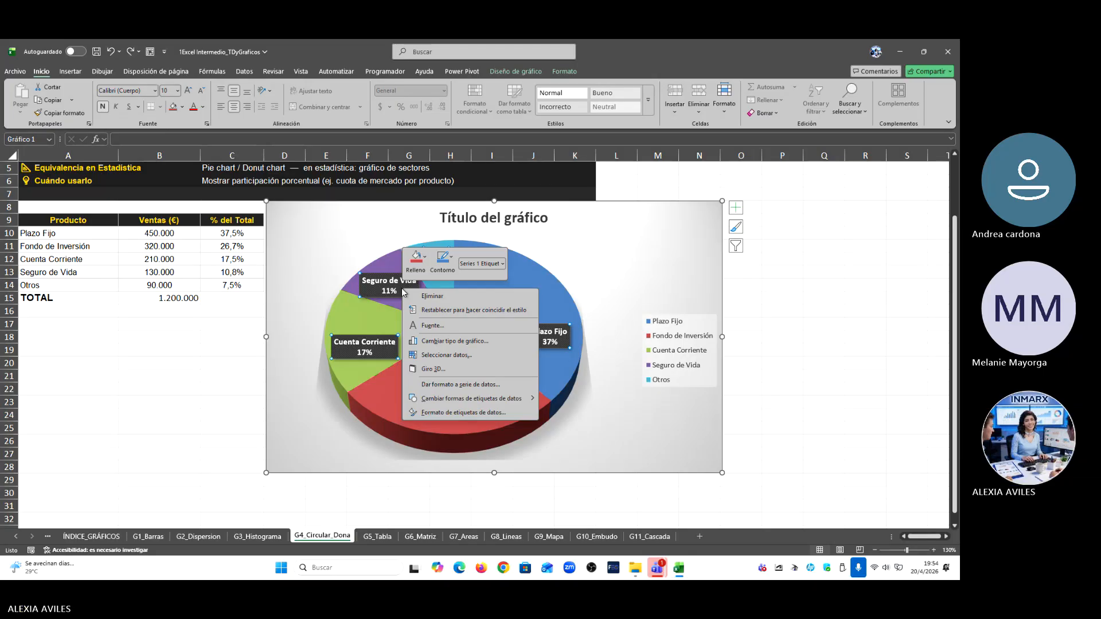
left_click(479, 413)
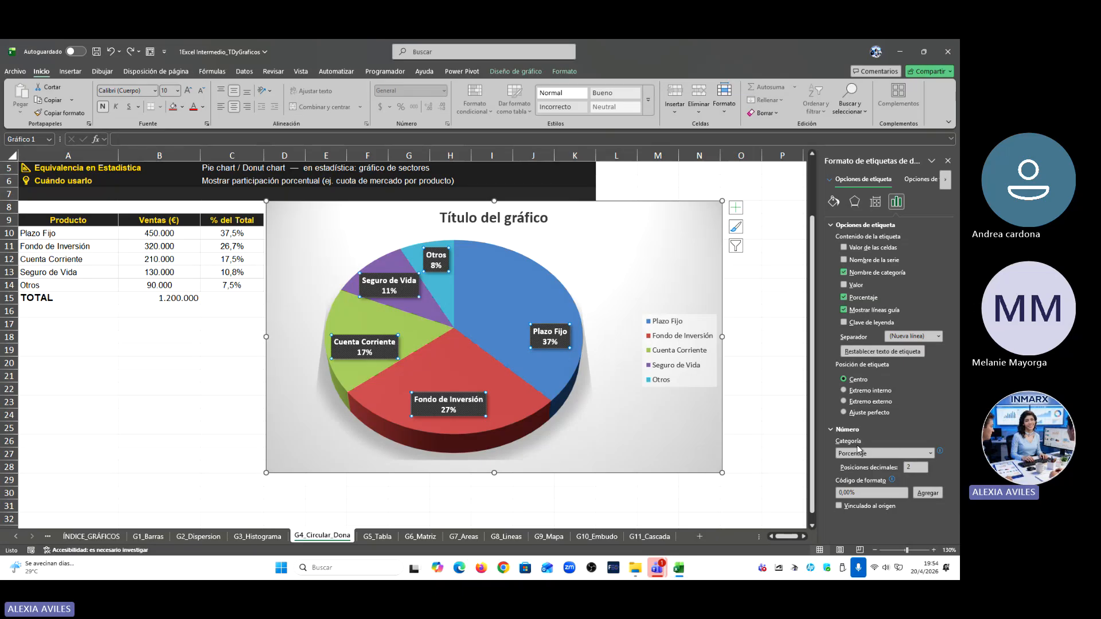
left_click(931, 453)
left_click(862, 393)
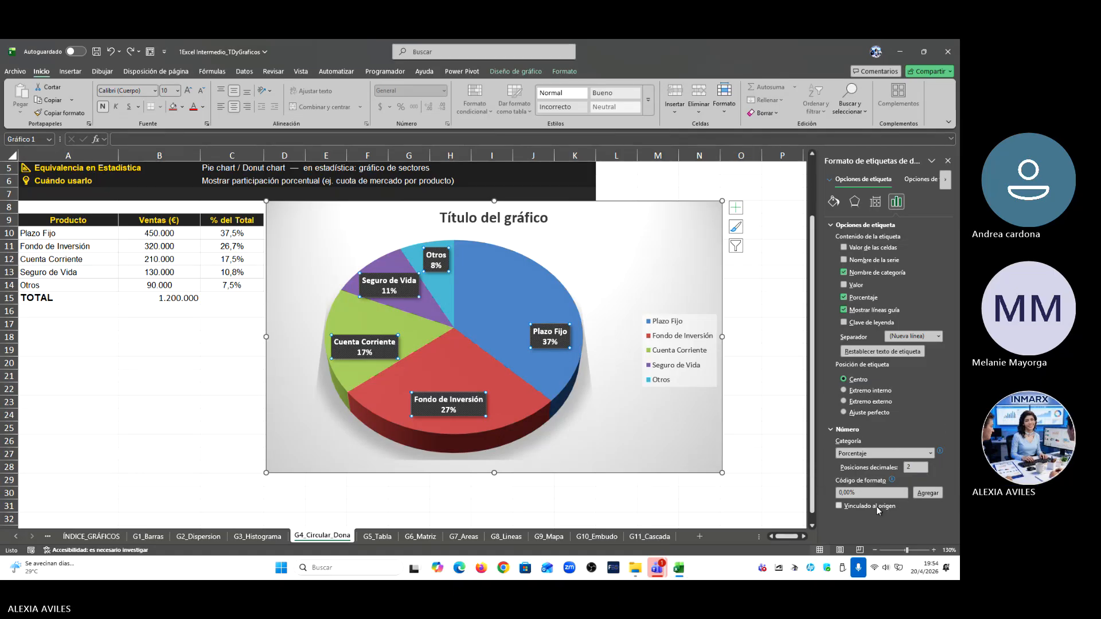
left_click(921, 468)
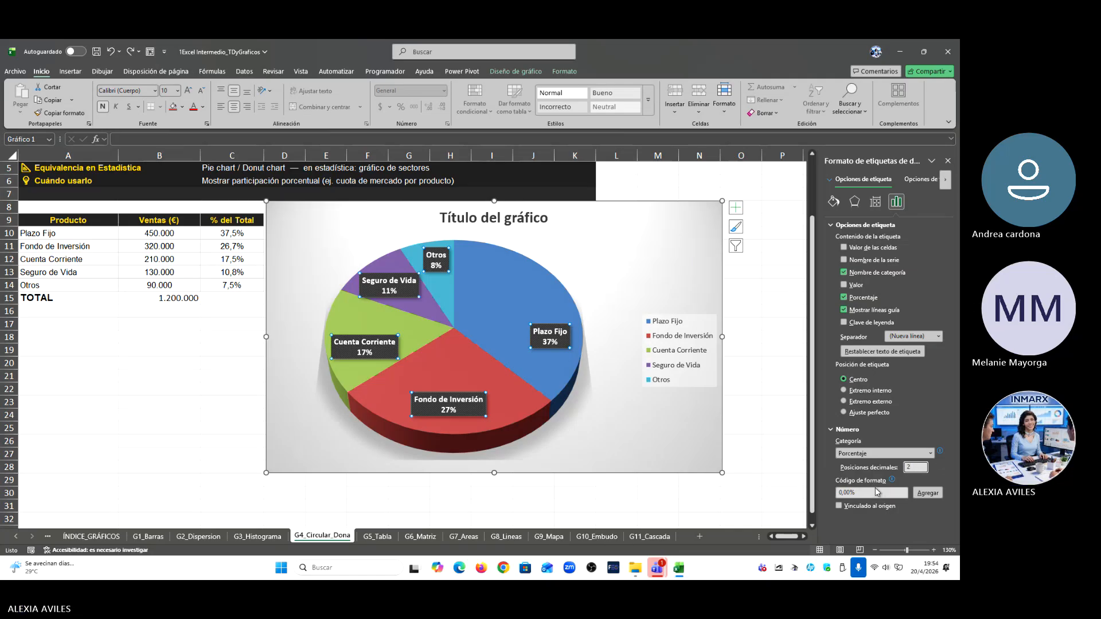
scroll(813, 486, "down", 1)
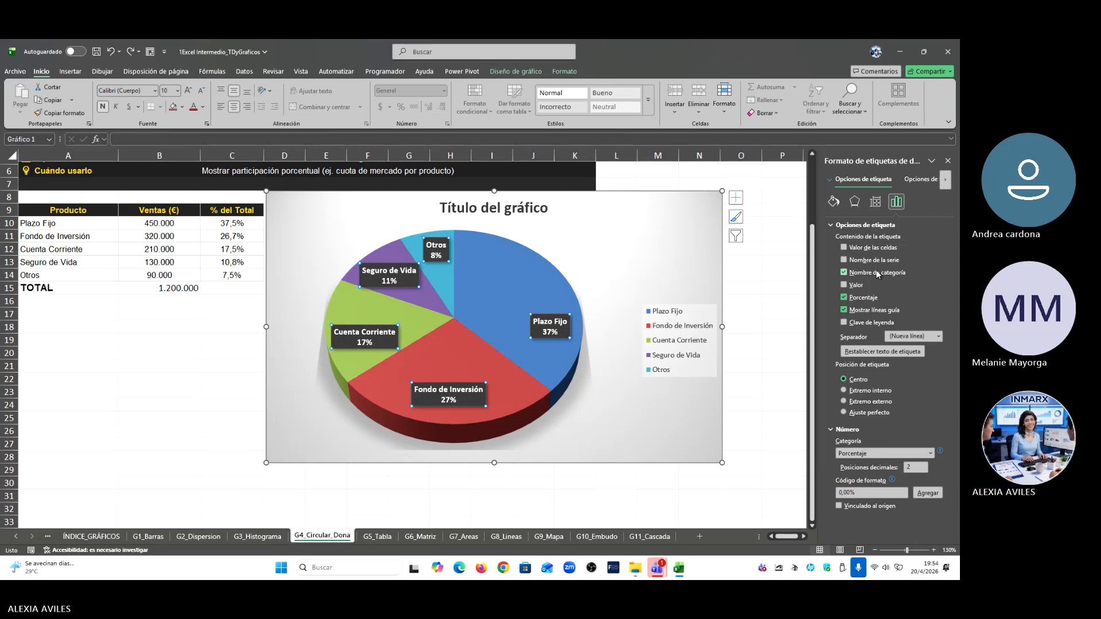
Step: Toggle the percentage in the pie's data labels off and on, and undo the recent label changes, including the Seguro de Vida label's move
left_click(858, 299)
left_click(859, 300)
right_click(534, 333)
left_click(566, 462)
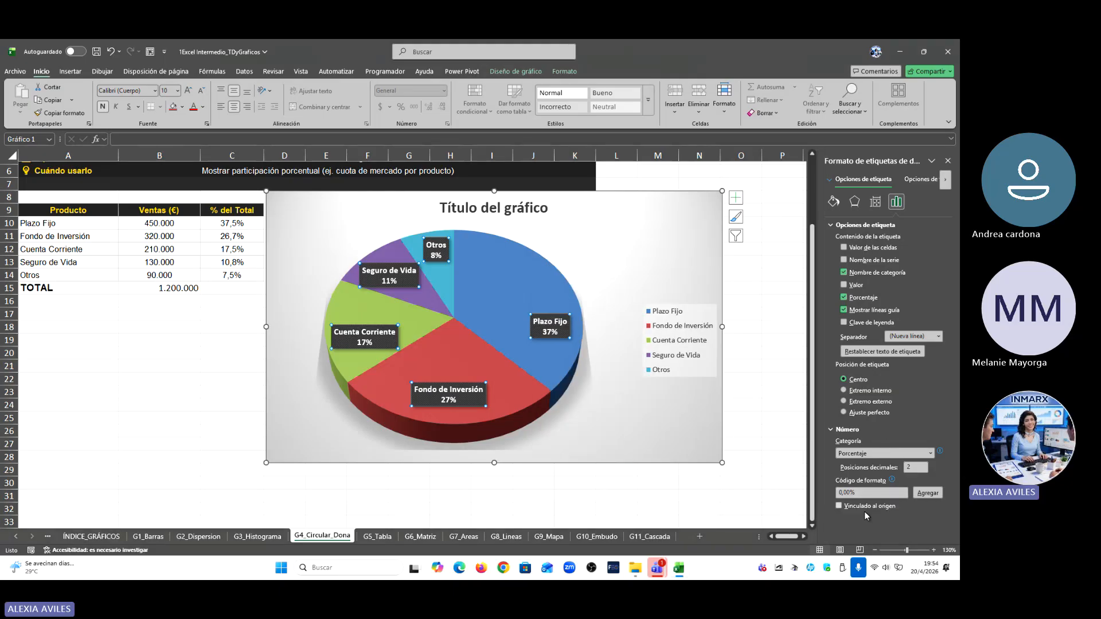
key("ctrl+z")
key("ctrl+y")
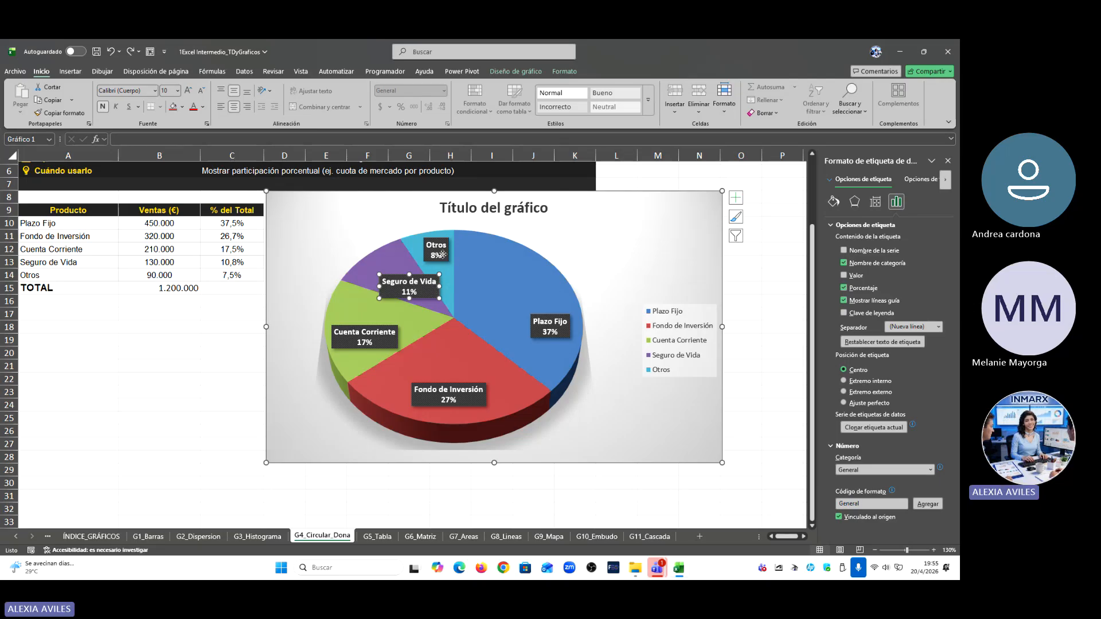
Step: Apply the Porcentaje number category with two decimals to all of the pie chart's data labels
left_click(542, 462)
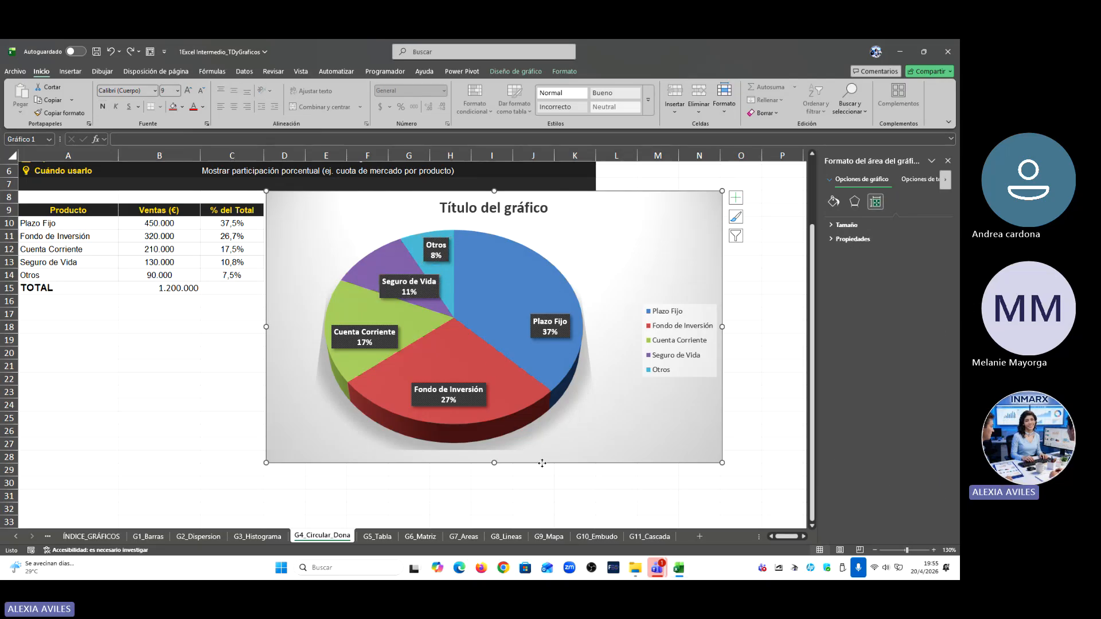
right_click(418, 284)
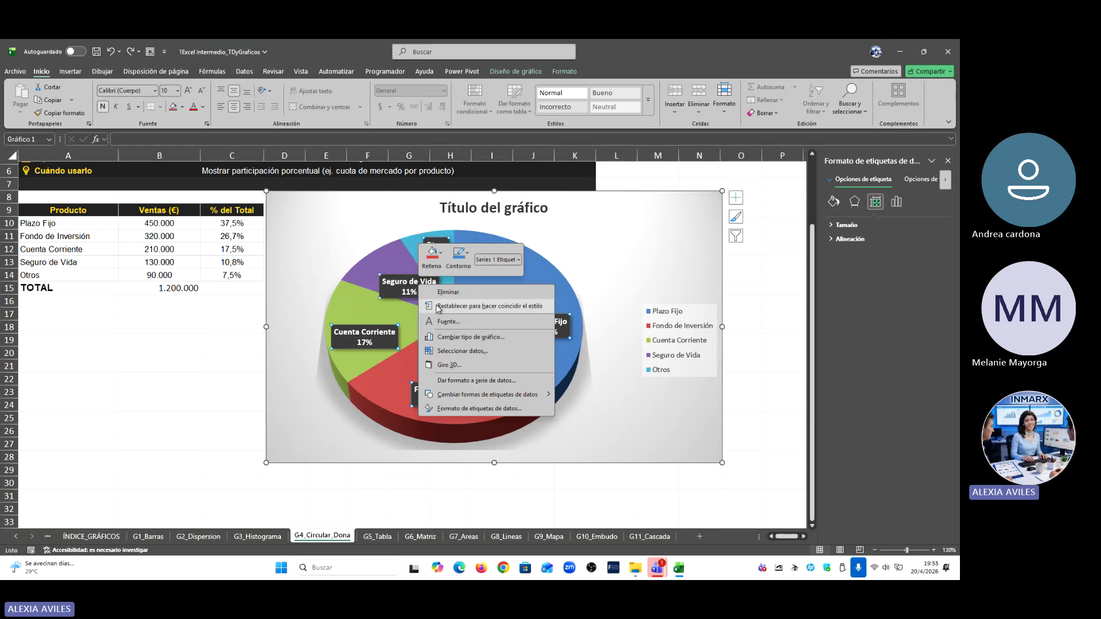
left_click(476, 408)
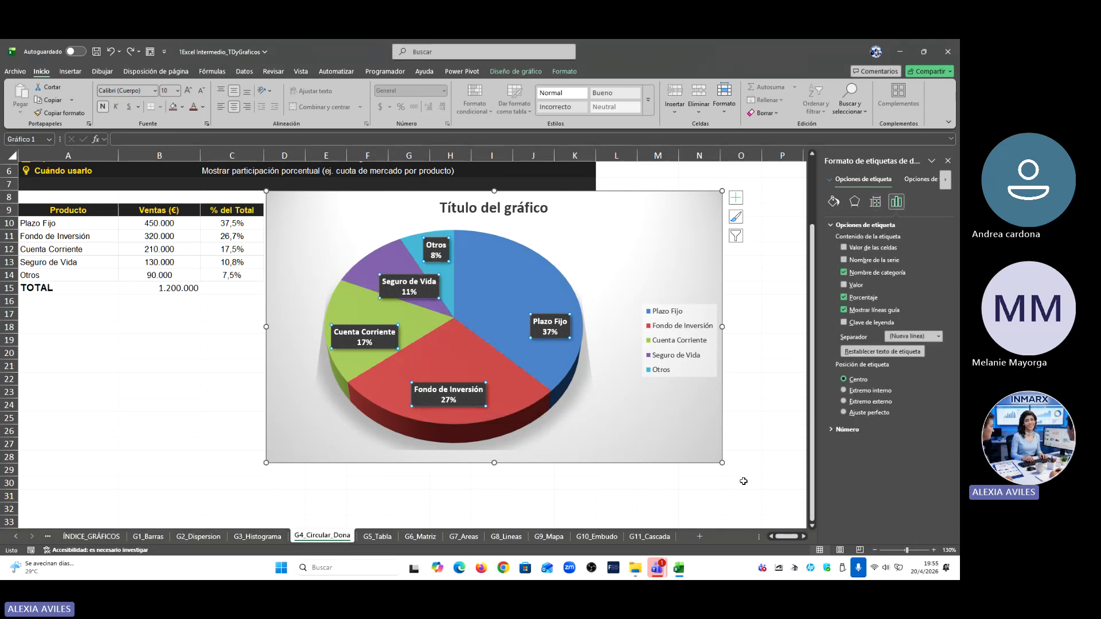
left_click(831, 431)
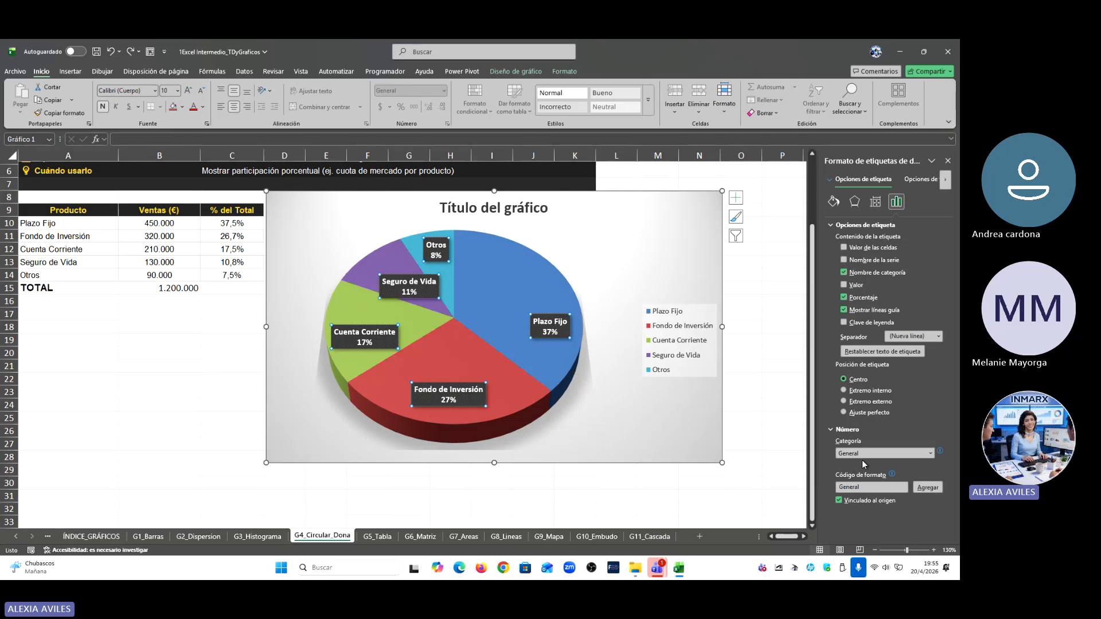
left_click(932, 454)
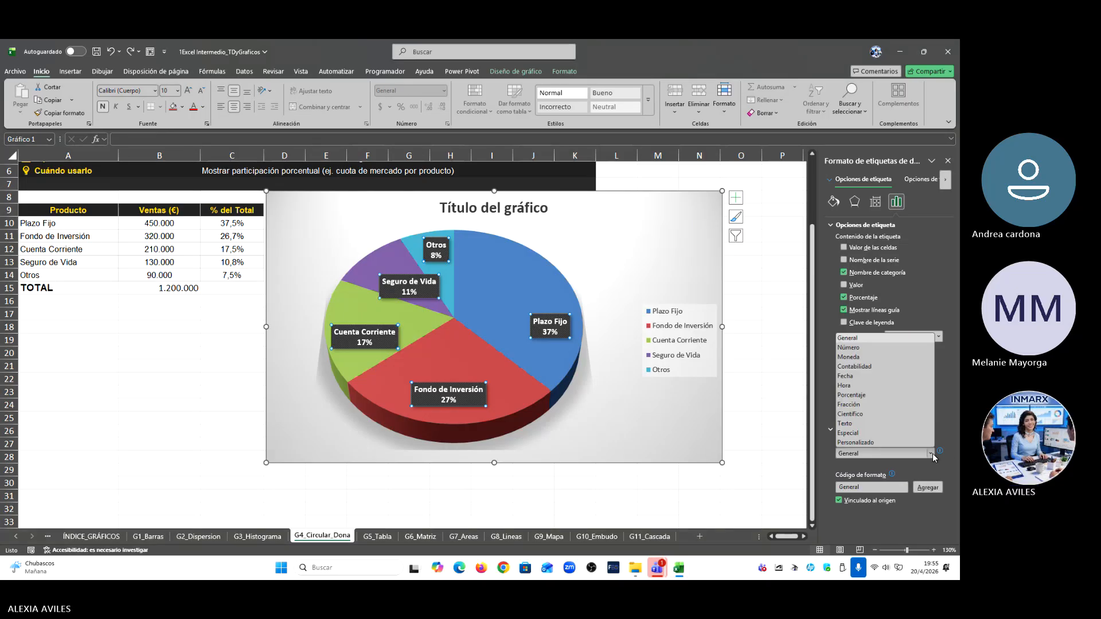
left_click(862, 394)
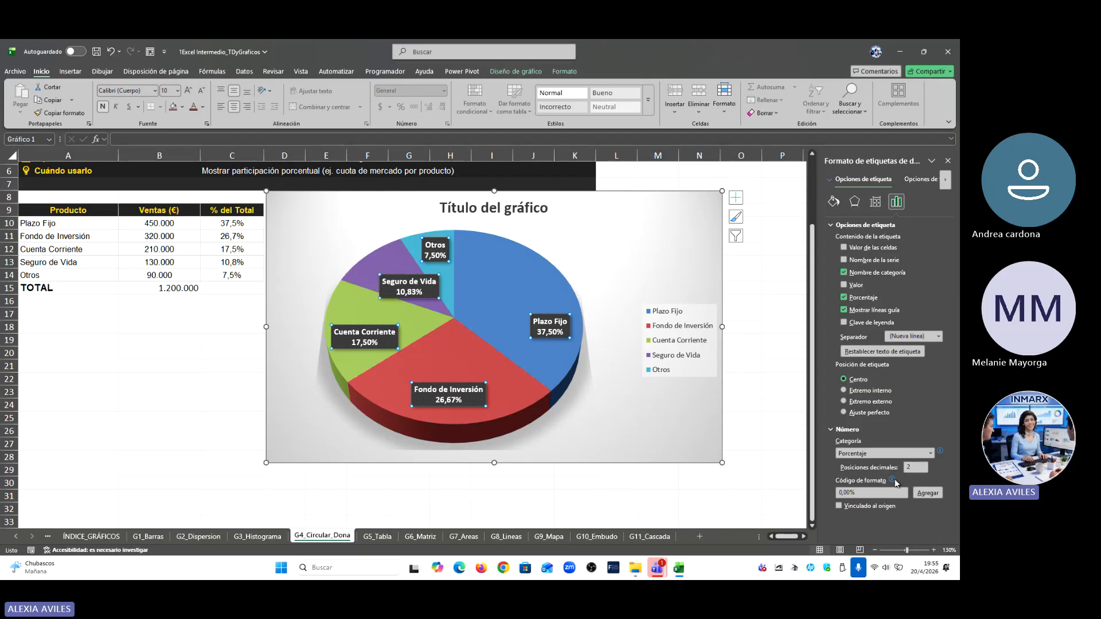
mouse_move(895, 483)
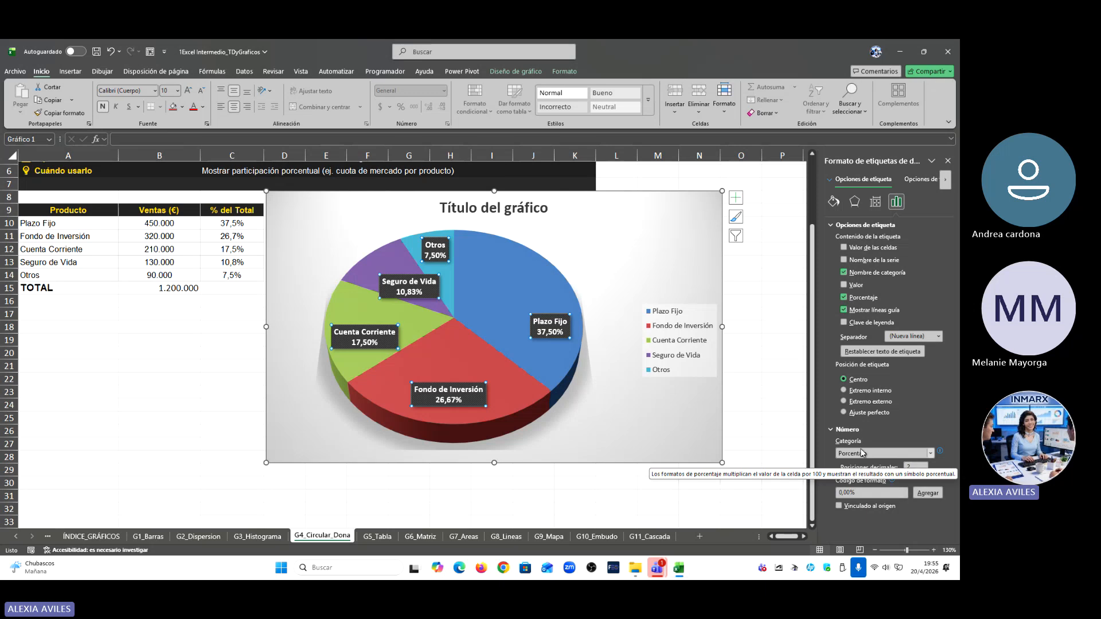
left_click(949, 161)
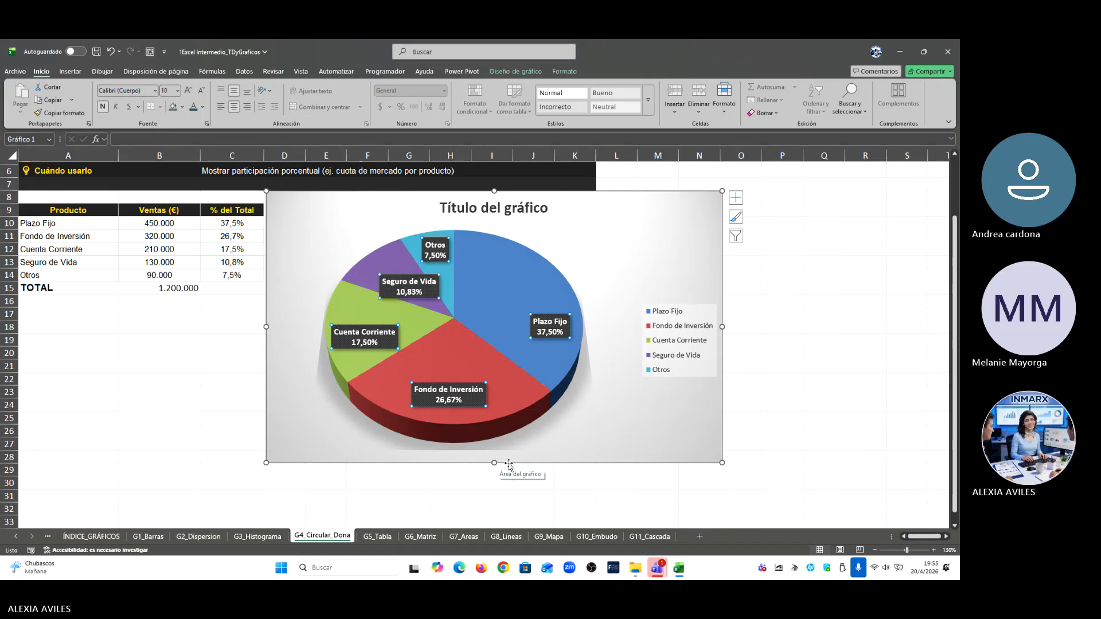
Step: Replace the pie chart's placeholder title with "Participación por Producto"
double_click(495, 210)
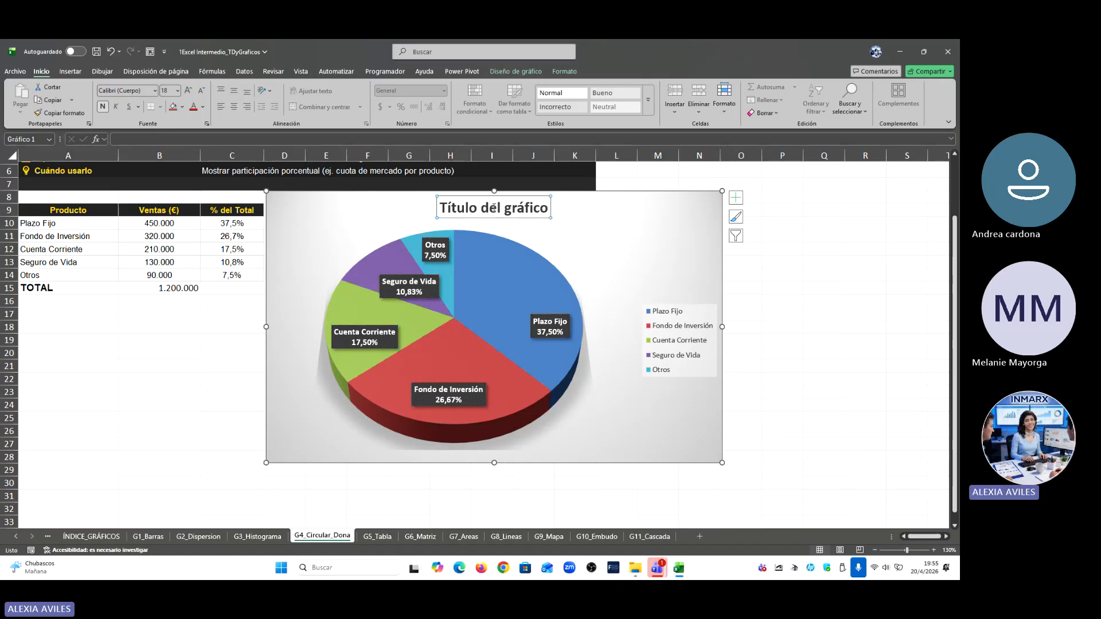
triple_click(495, 211)
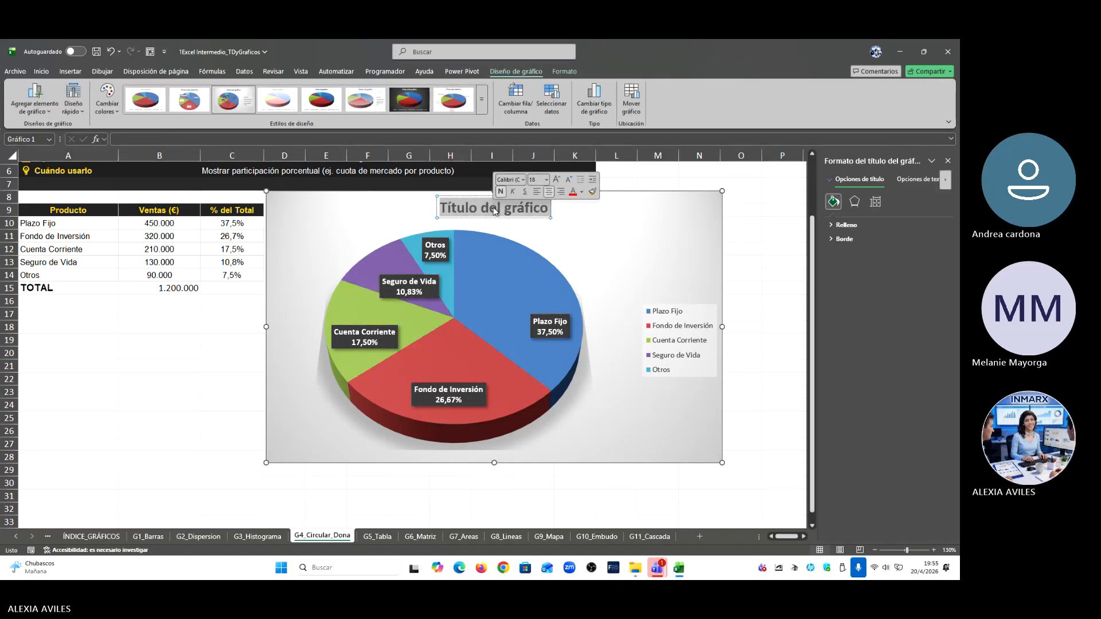
type("Pa")
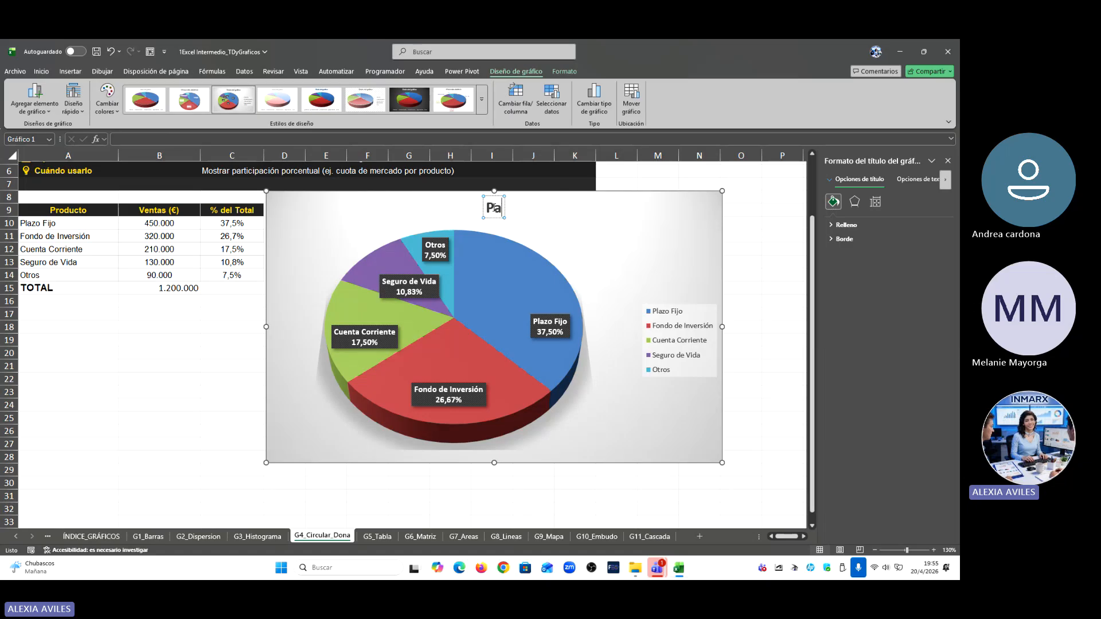
type("rticip")
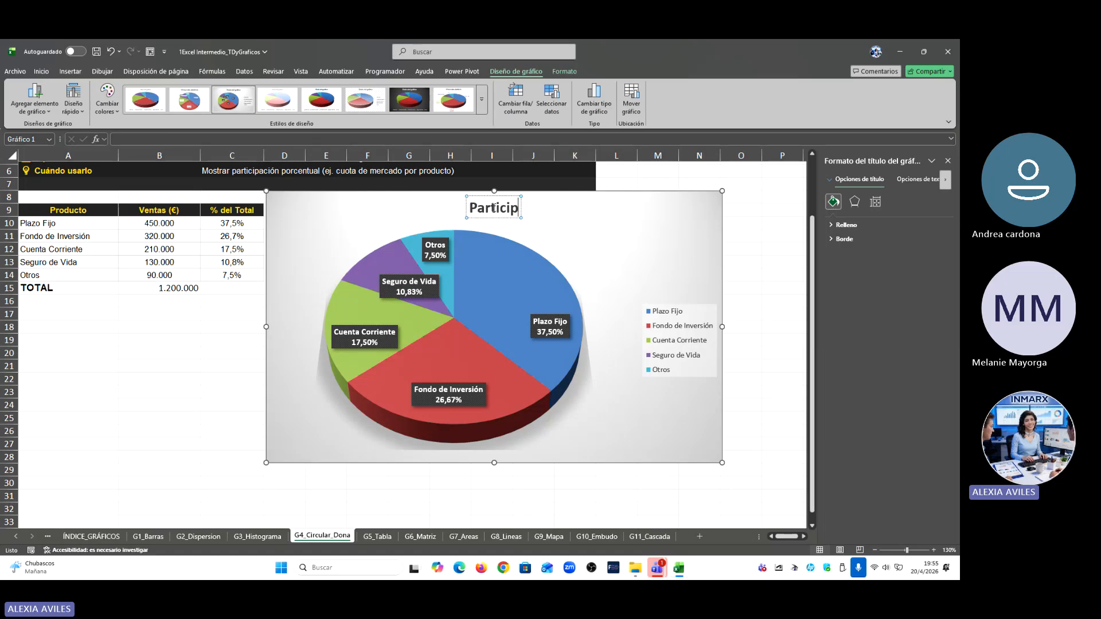
type("acion")
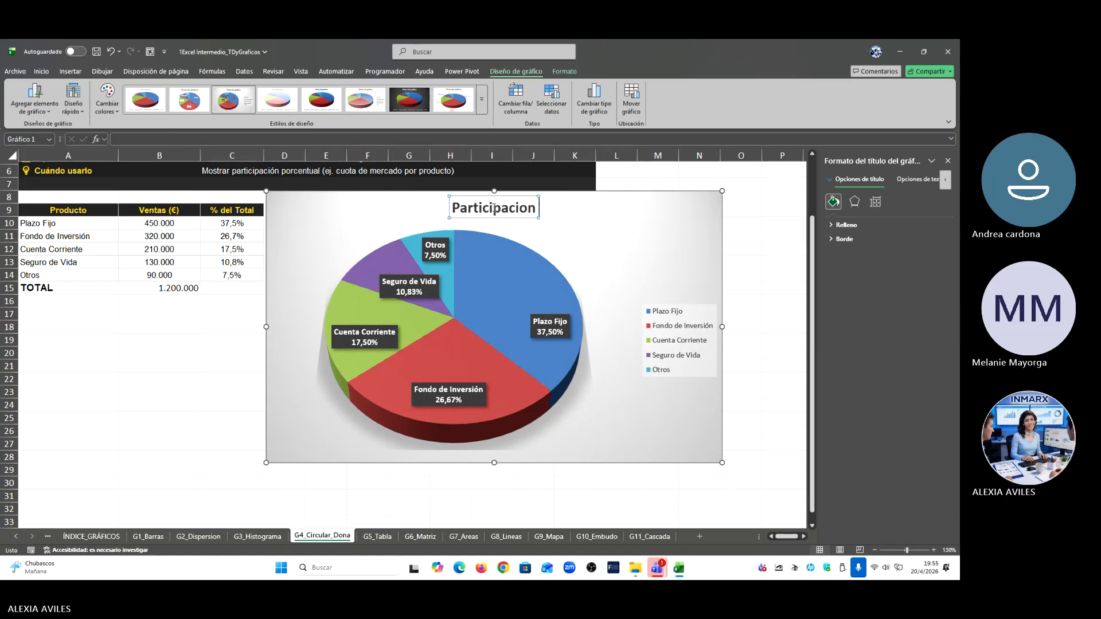
key("BackSpace")
type("ón por p´r")
key("BackSpace")
key("BackSpace")
key("BackSpace")
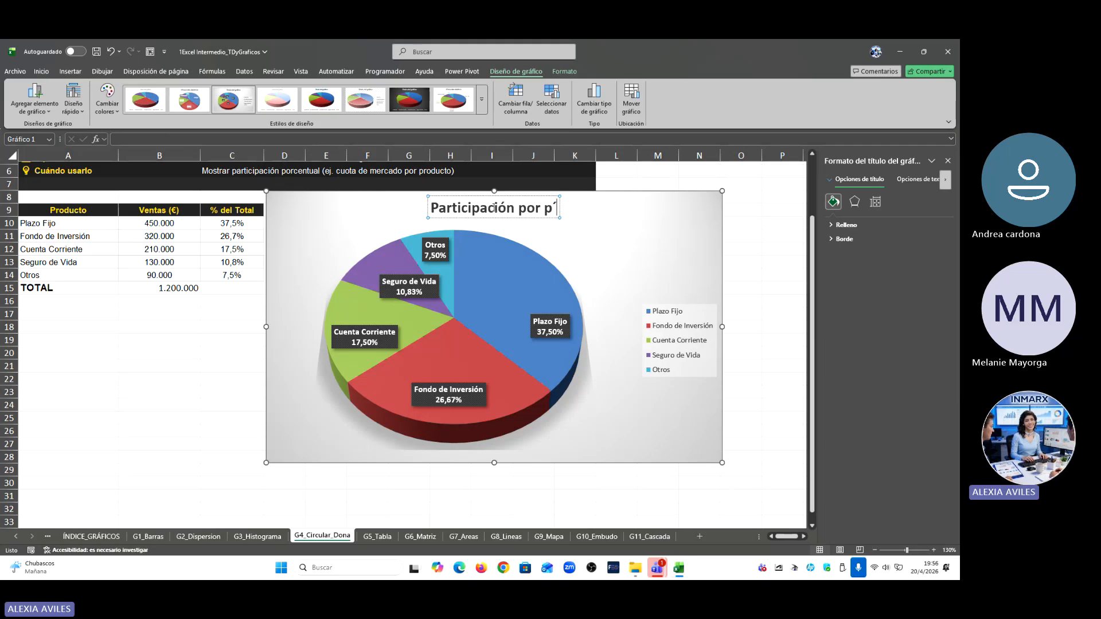
type("Producto")
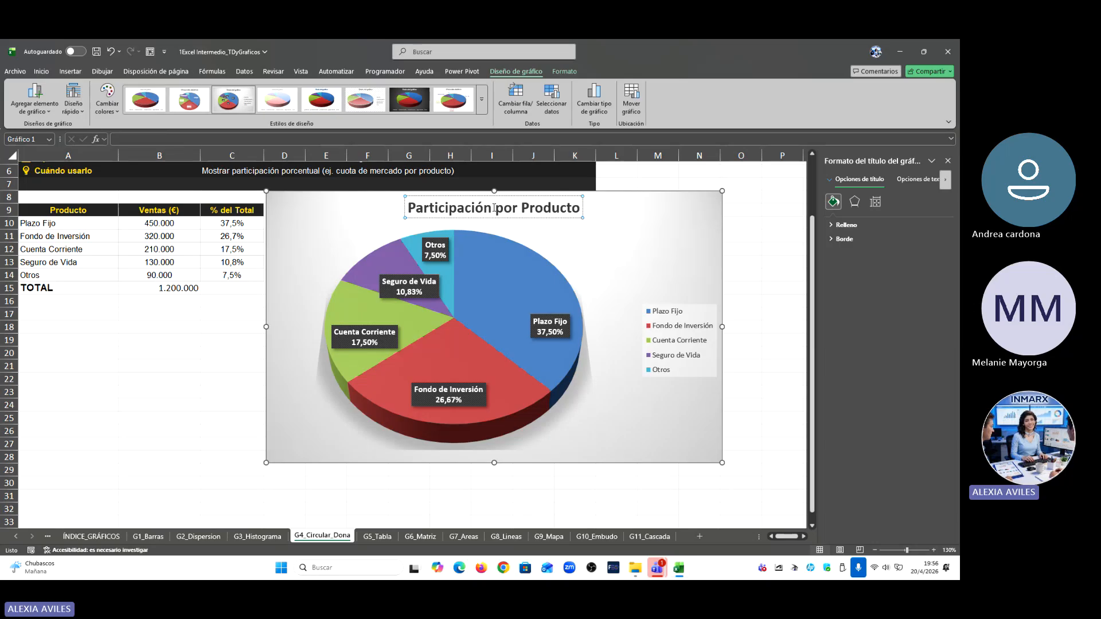
left_click(679, 197)
left_click(639, 172)
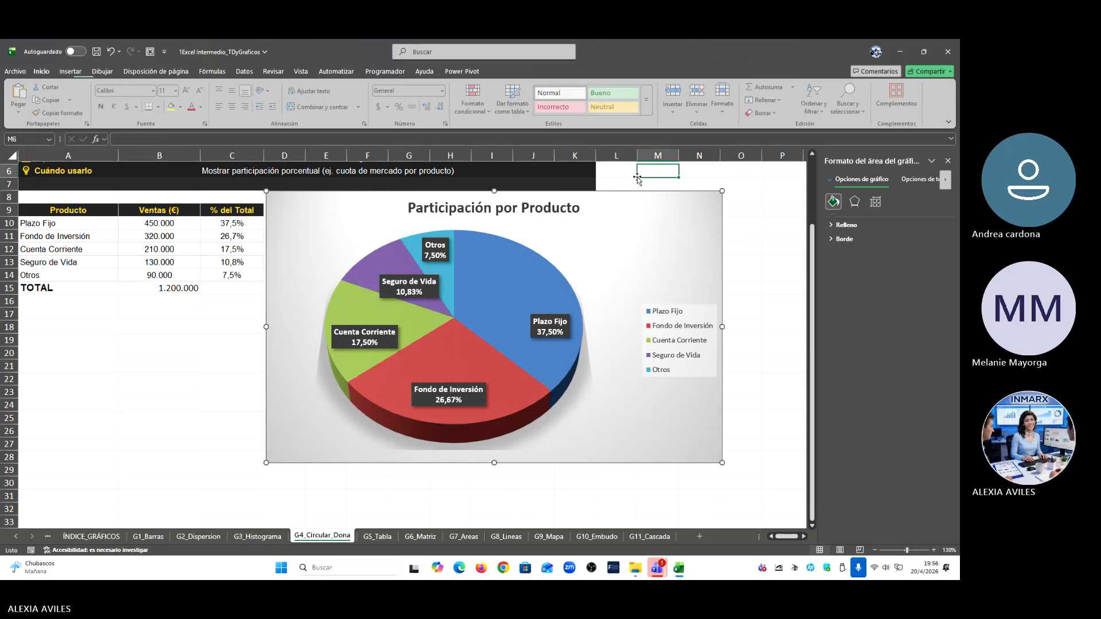
Step: Close the chart formatting options and move the pie's plot area slightly toward the legend
left_click(643, 307)
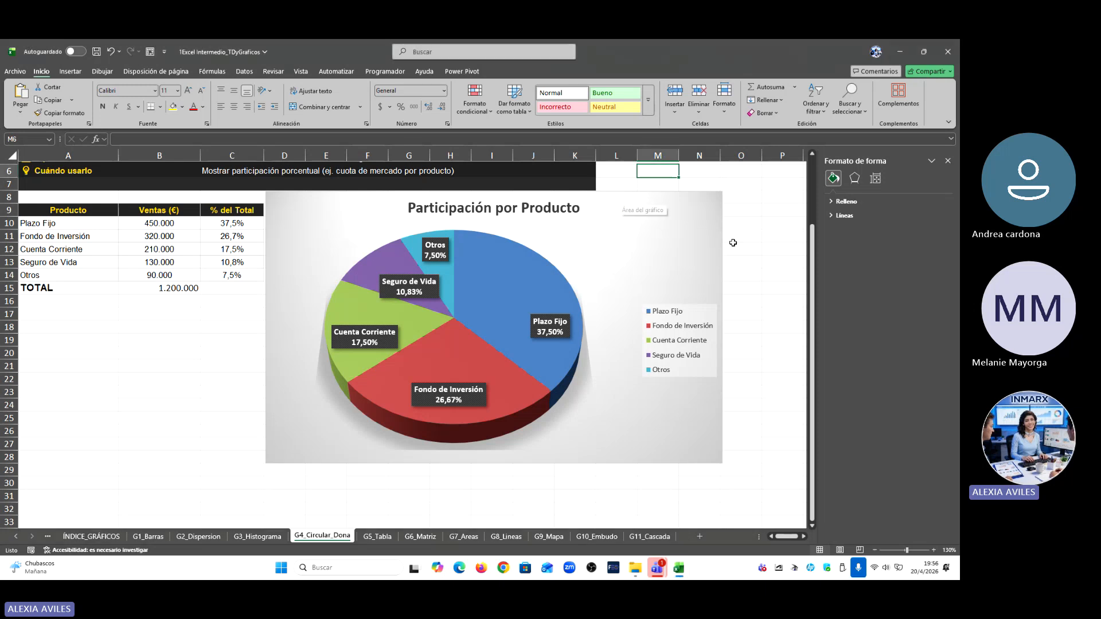
left_click(948, 161)
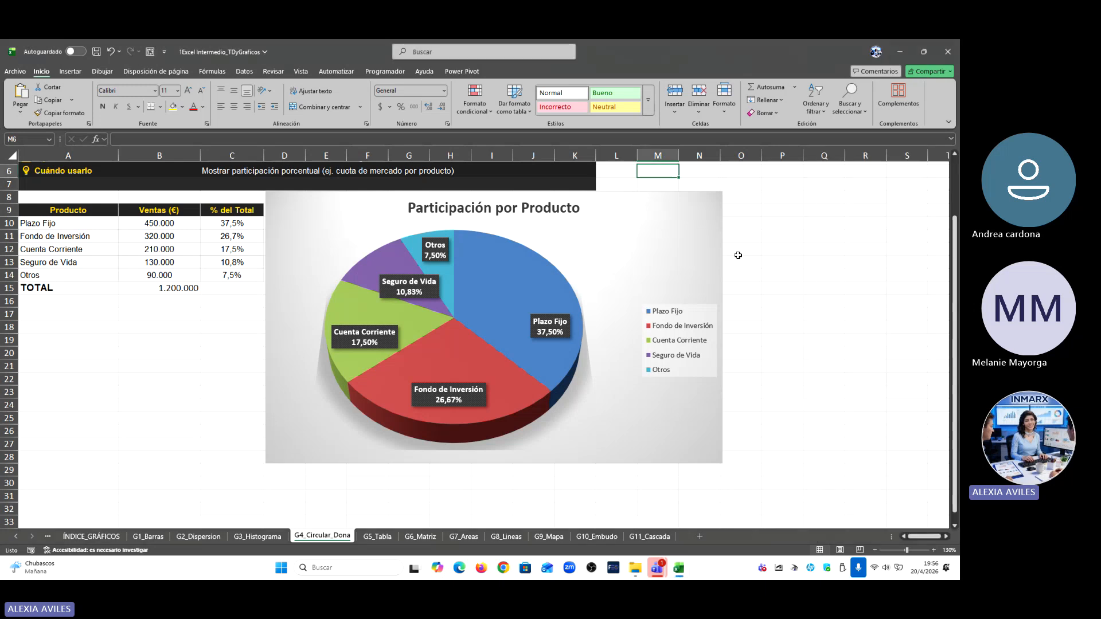
left_click(635, 283)
mouse_move(787, 260)
left_mouse_down()
mouse_move(641, 277)
mouse_move(671, 278)
mouse_move(656, 279)
left_mouse_up()
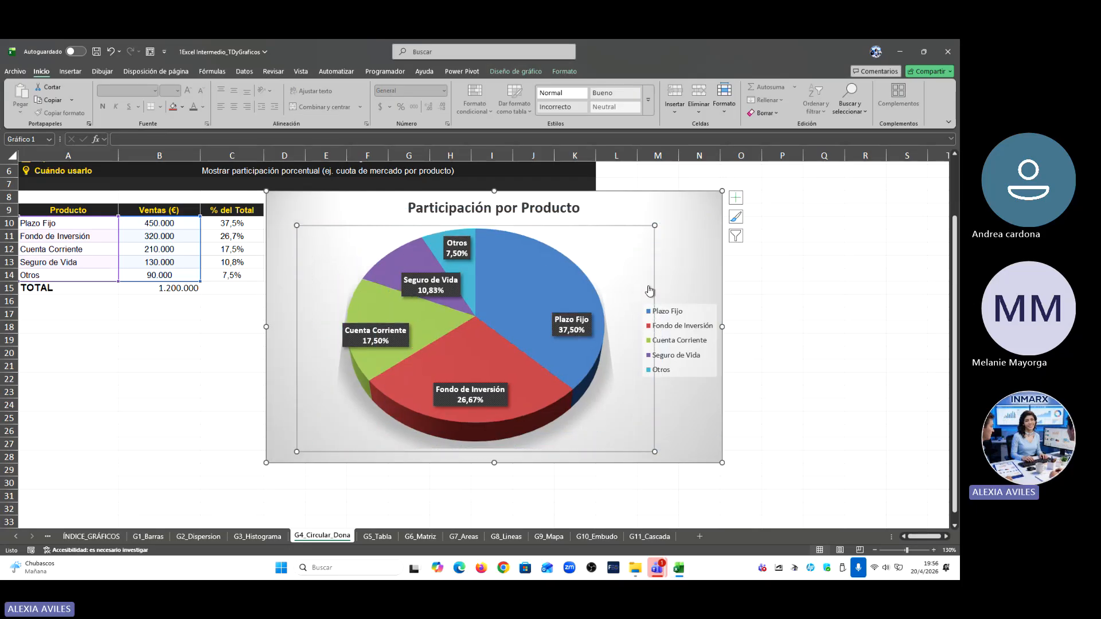
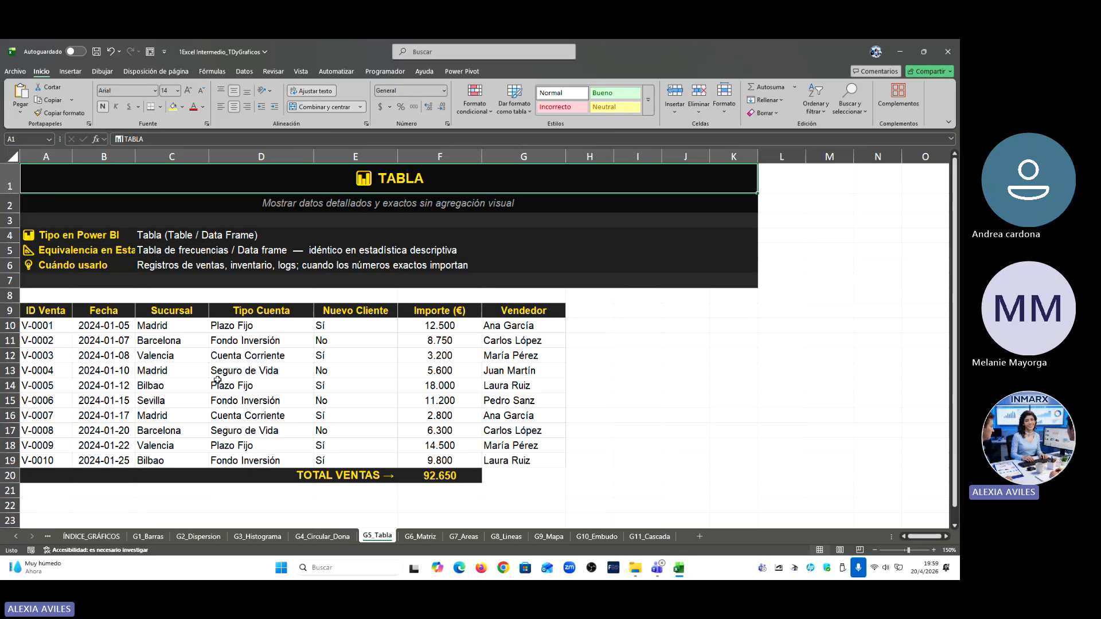
Step: Review the example formulas on the AGRUPARPOR and ORDENARPOR sheets, and return to the G5_Tabla sheet
left_click(16, 537)
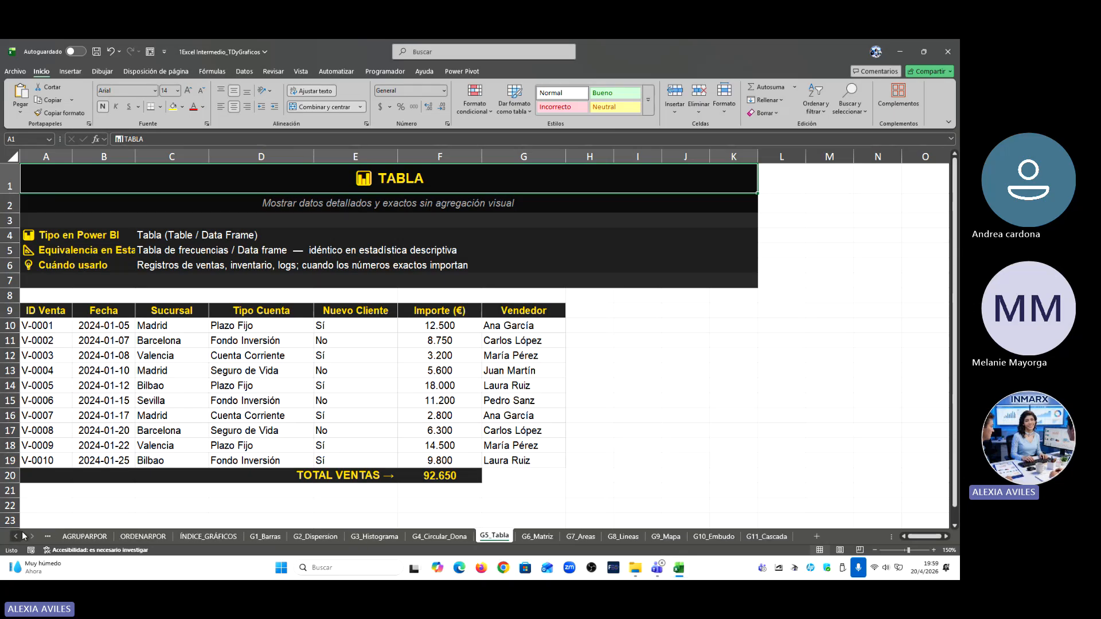
left_click(16, 537)
left_click(126, 540)
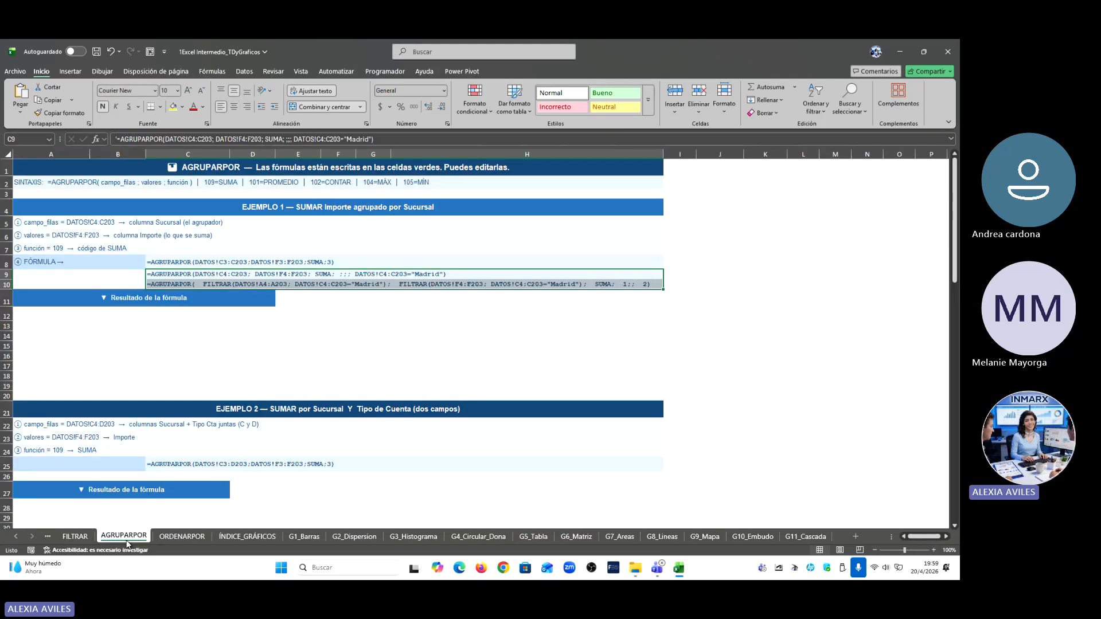
left_click(195, 539)
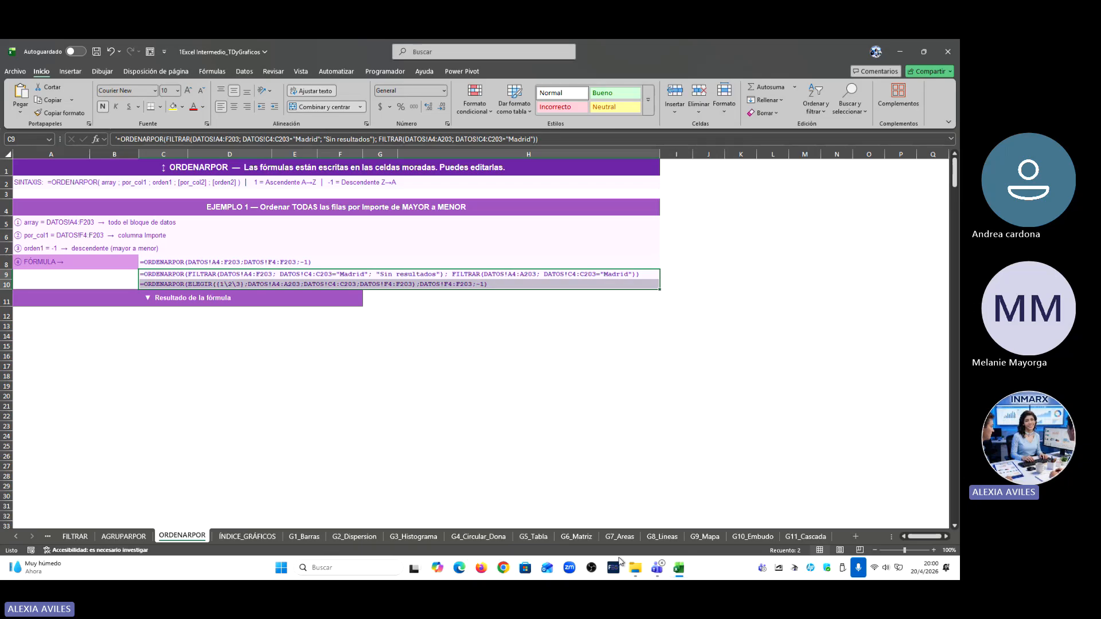
left_click(535, 538)
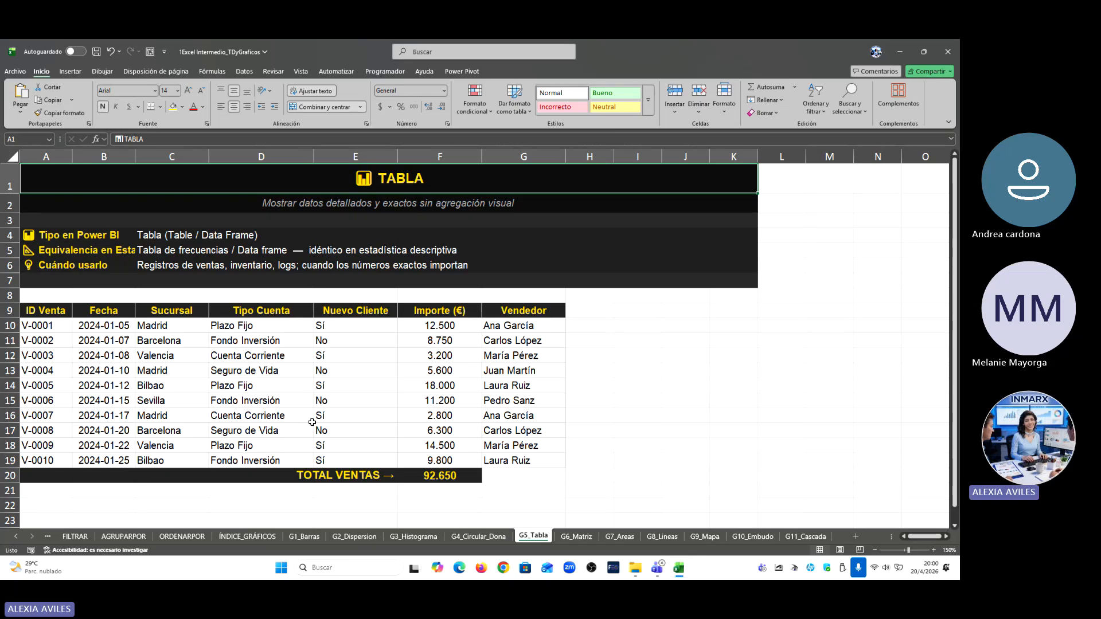
Step: Check the source table on the DATOS sheet, return to G5_Tabla and select its sales records in A10:G19
left_click(15, 537)
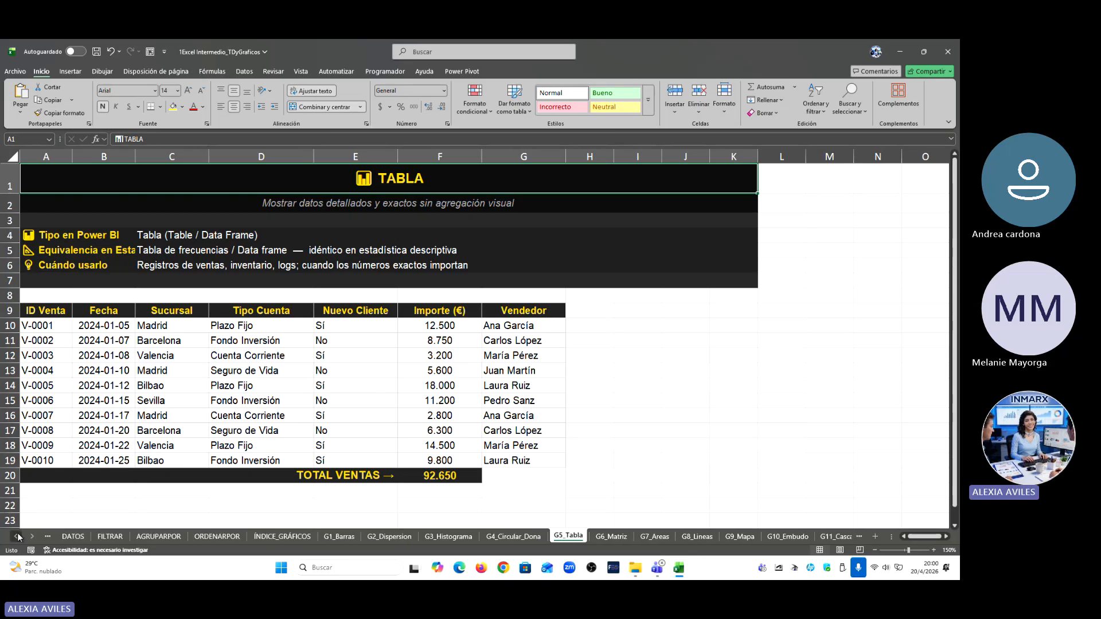
left_click(16, 536)
left_click(105, 536)
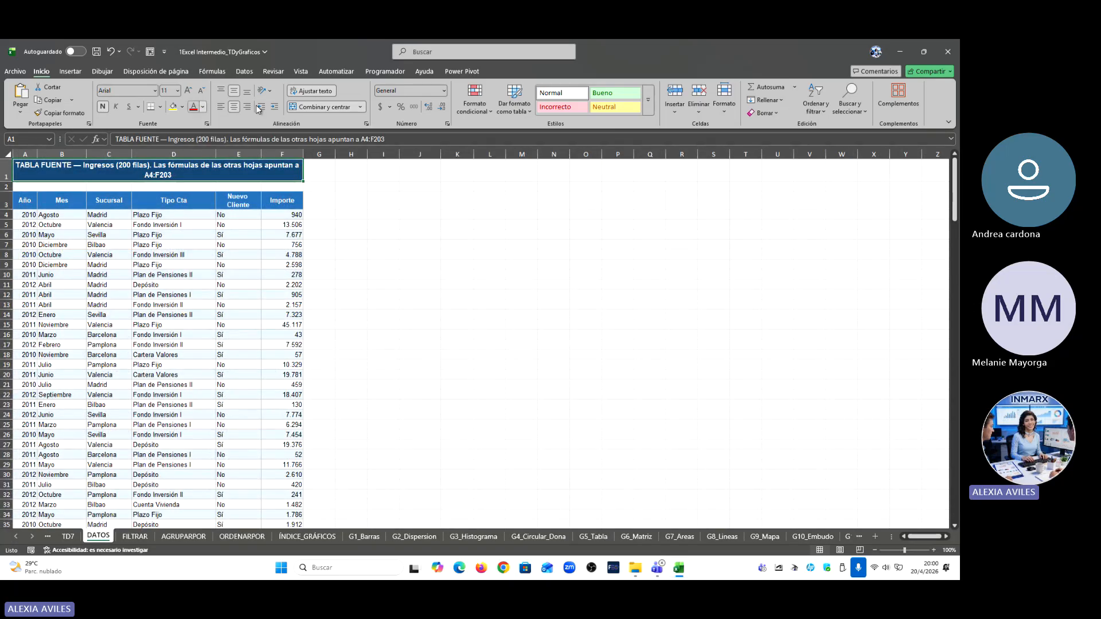
left_click(33, 536)
left_click(32, 536)
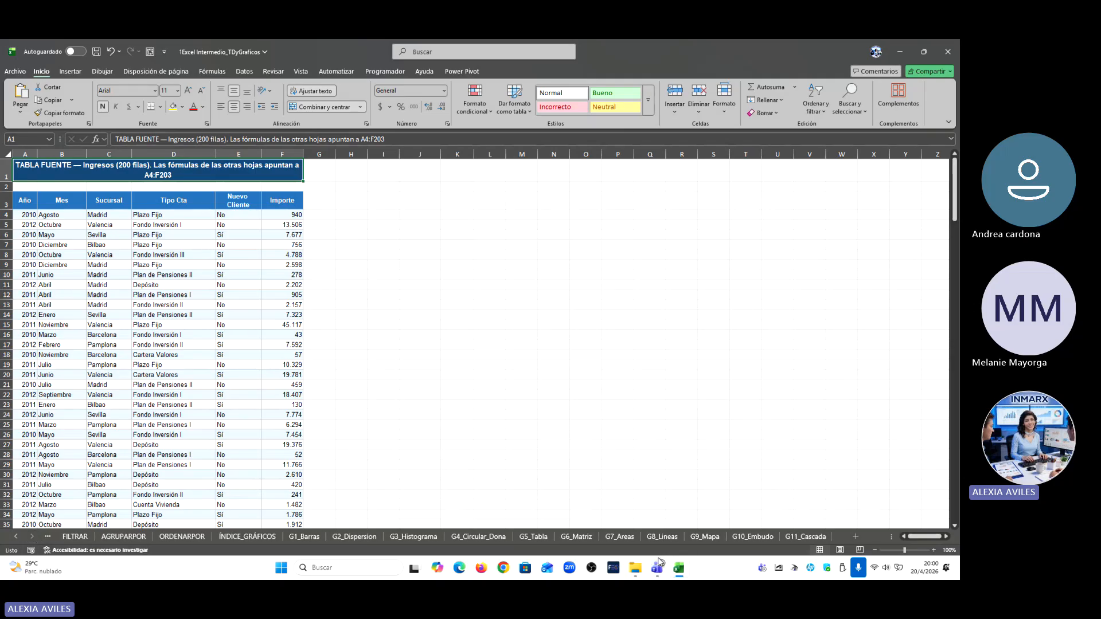
left_click(534, 537)
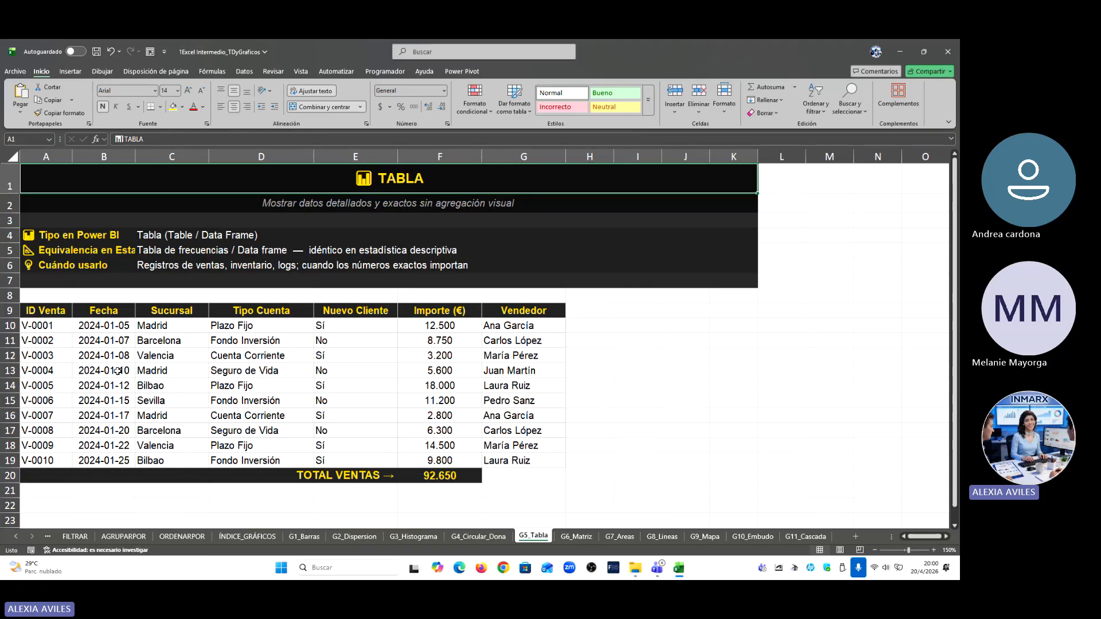
left_click_drag(69, 327, 548, 457)
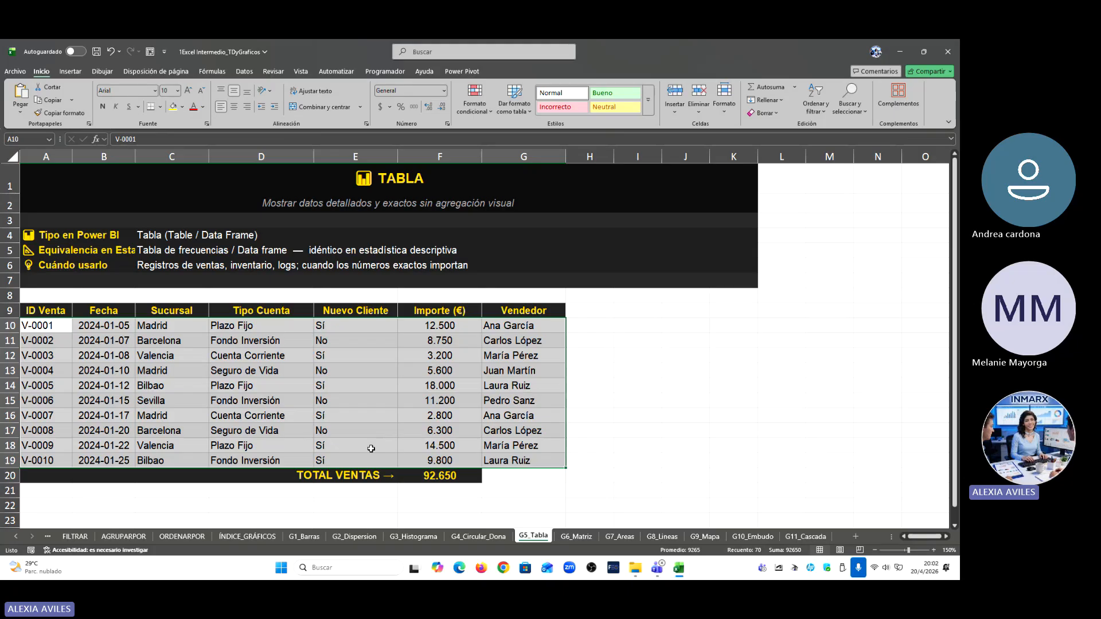
Step: Look through the full list of income records on the DATOS sheet and go back to G5_Tabla
left_click(23, 537)
left_click(73, 536)
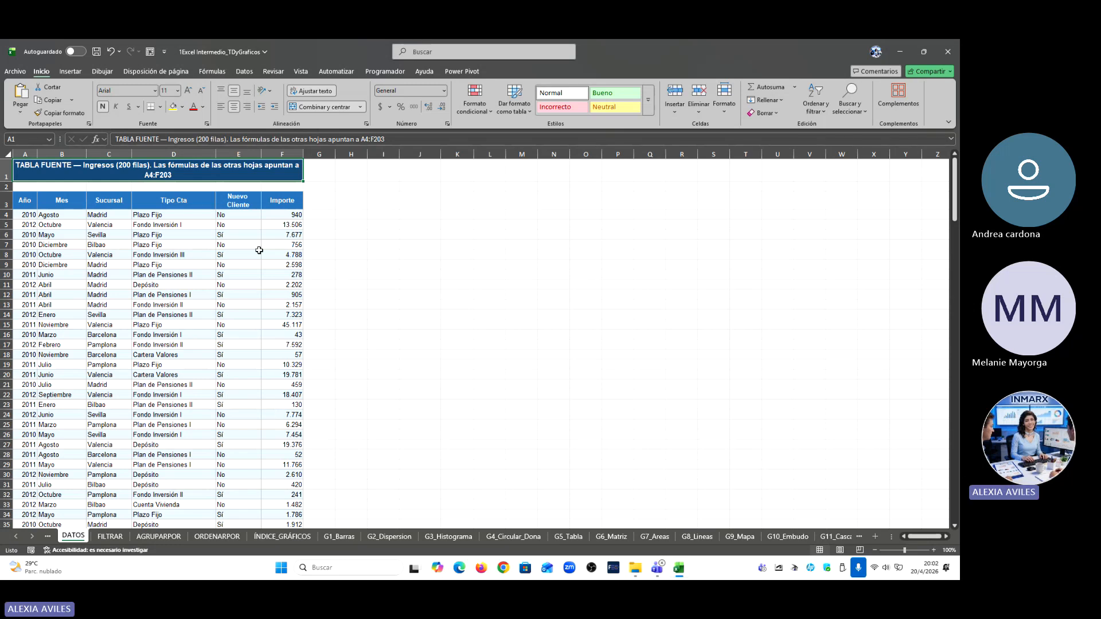
scroll(95, 269, "down", 20)
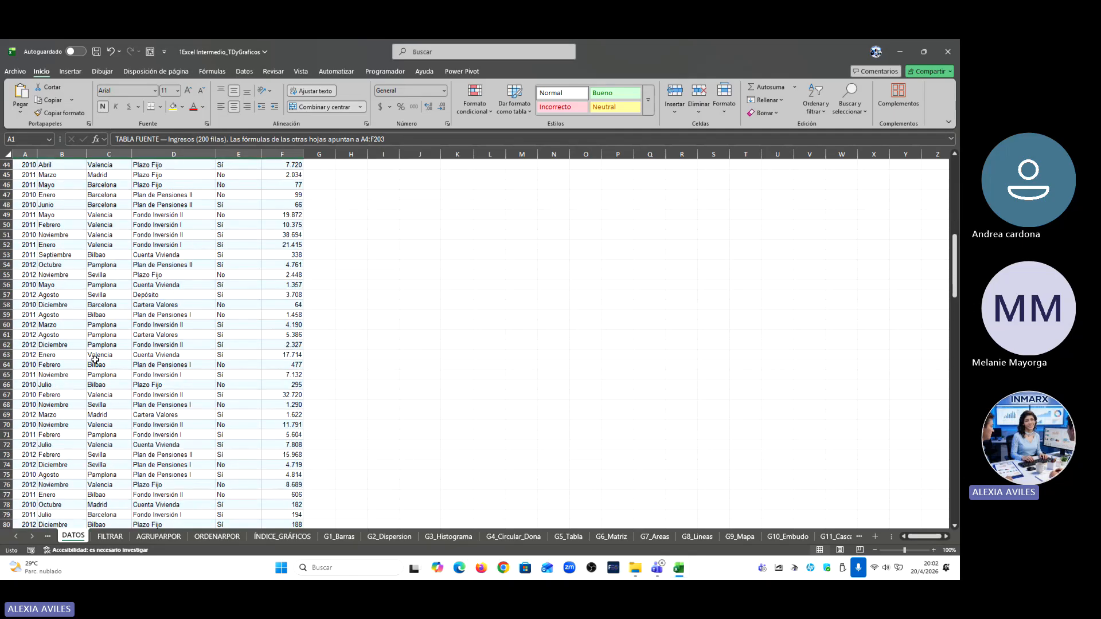
scroll(97, 367, "down", 20)
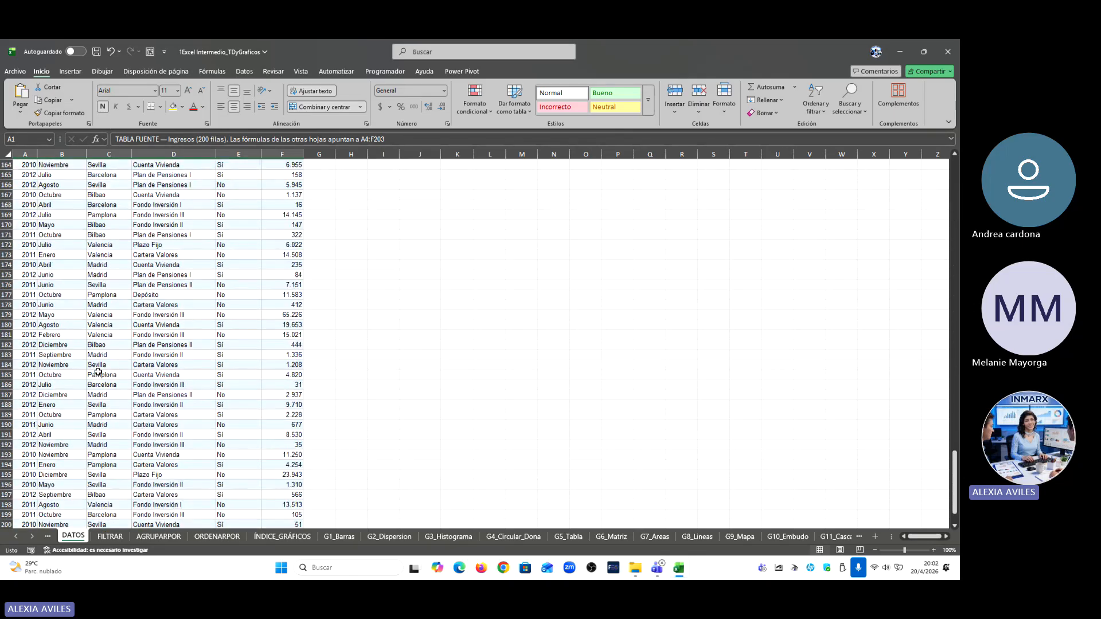
scroll(99, 371, "up", 20)
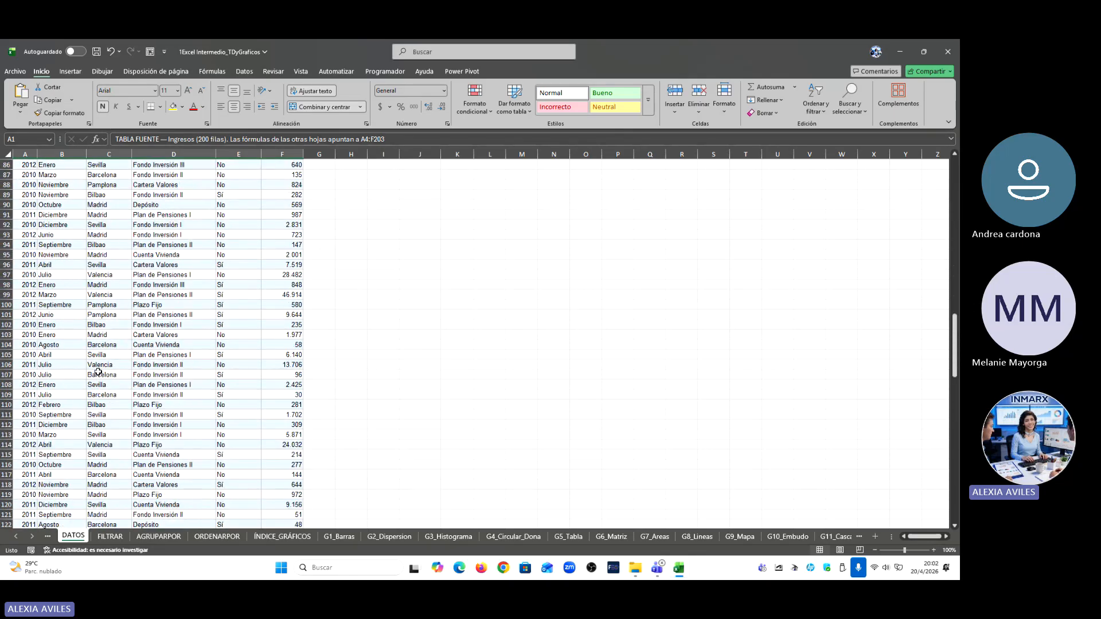
scroll(98, 372, "up", 5)
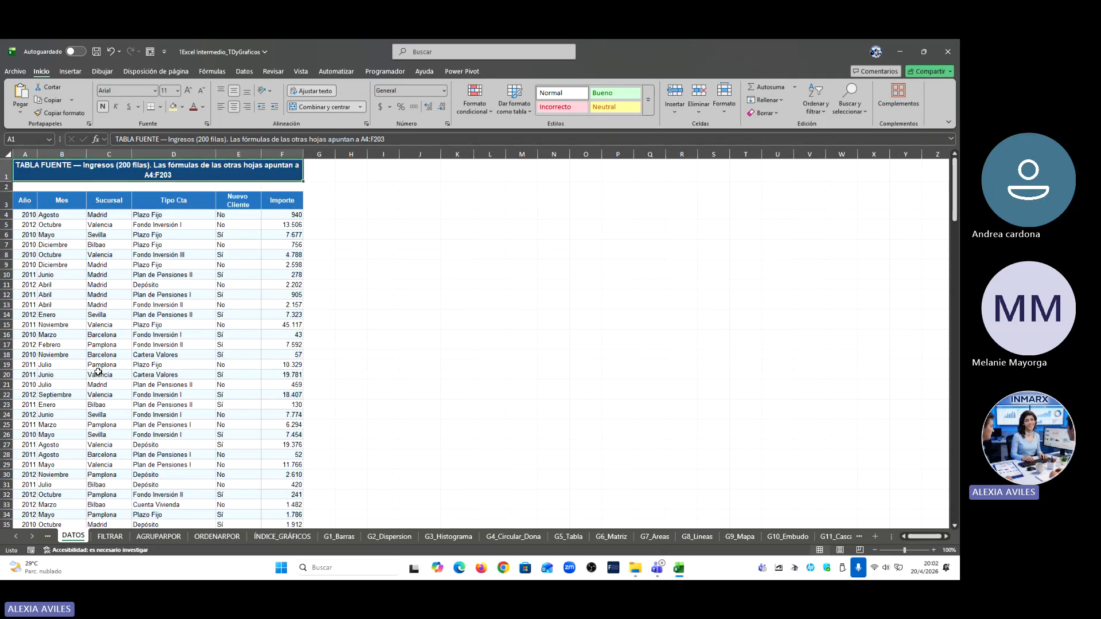
left_click(32, 537)
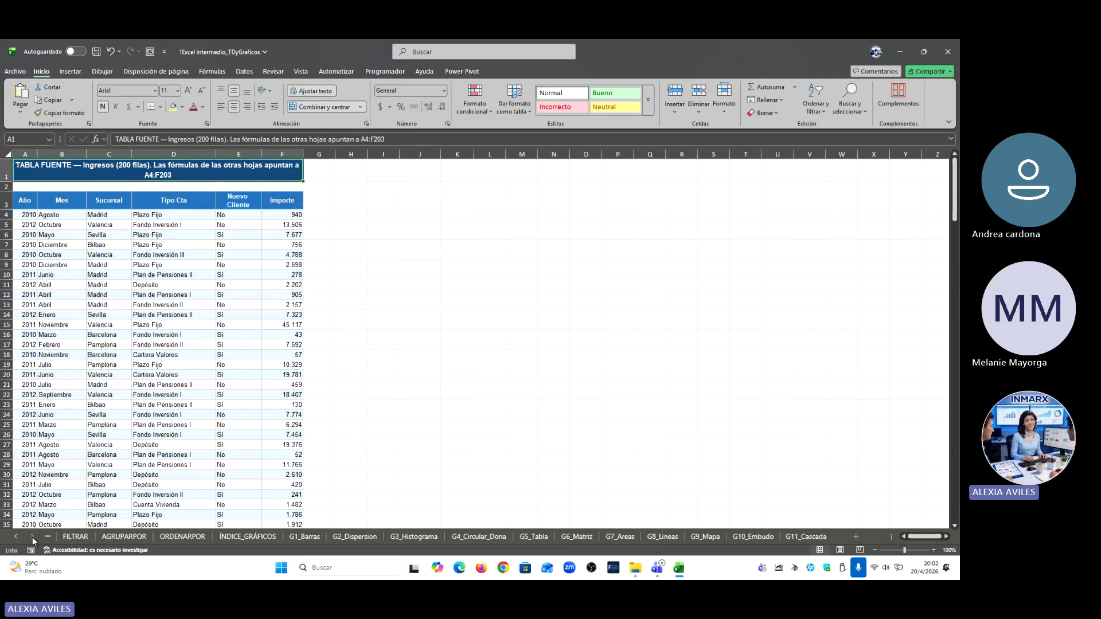
left_click(539, 540)
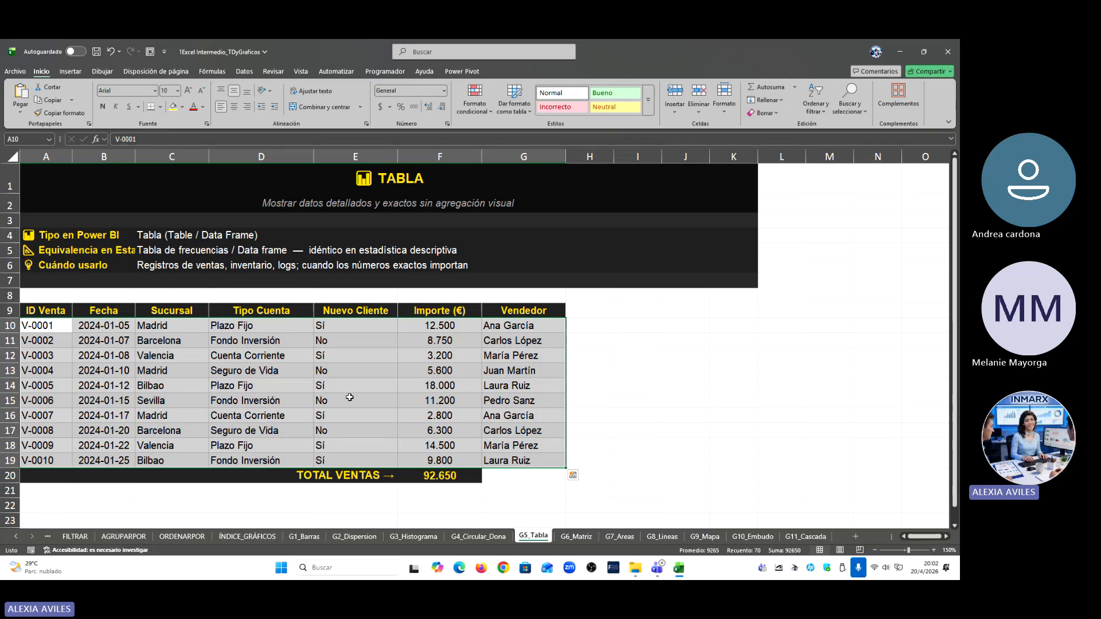
Step: Examine the sales table's columns from Sucursal to Vendedor and the statistical equivalence and usage notes above it
left_click(178, 324)
left_click_drag(178, 324, 176, 460)
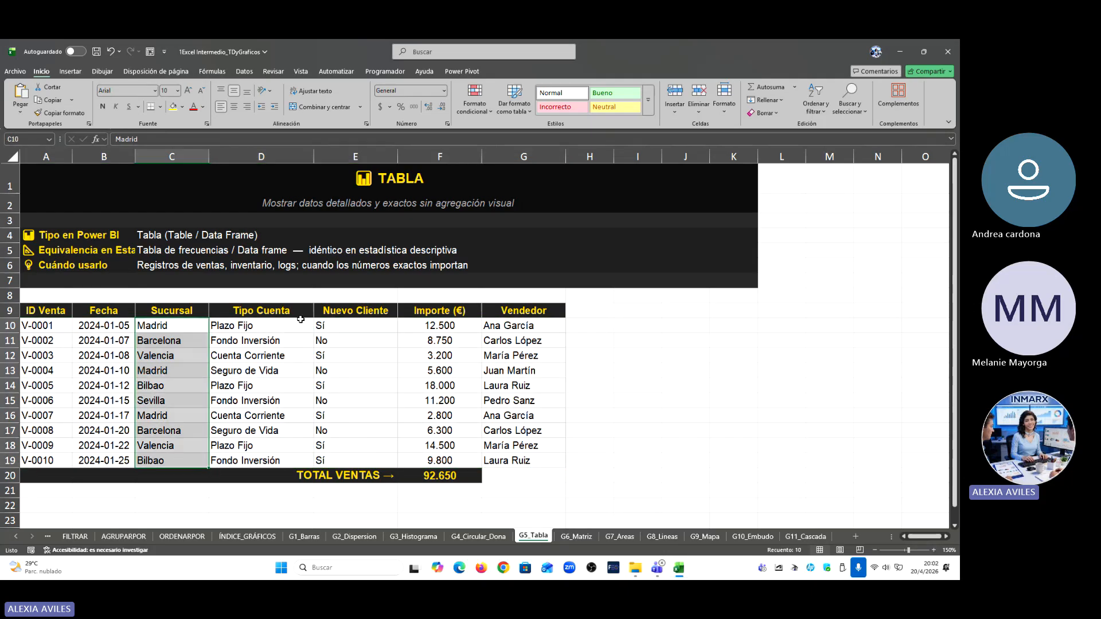
left_click_drag(288, 323, 306, 459)
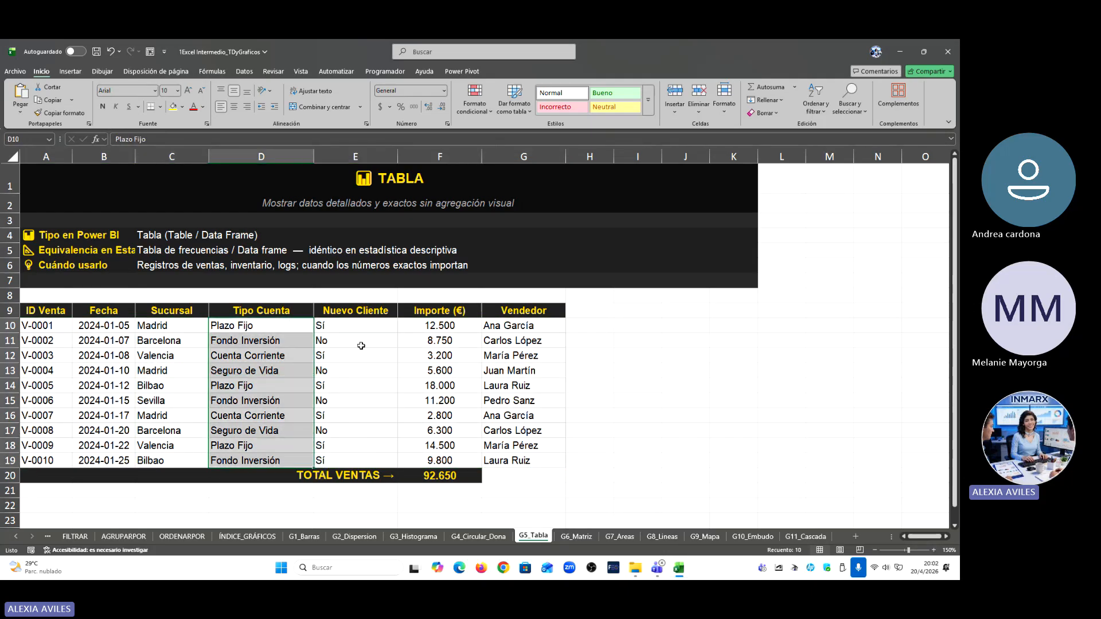
left_click_drag(369, 326, 360, 458)
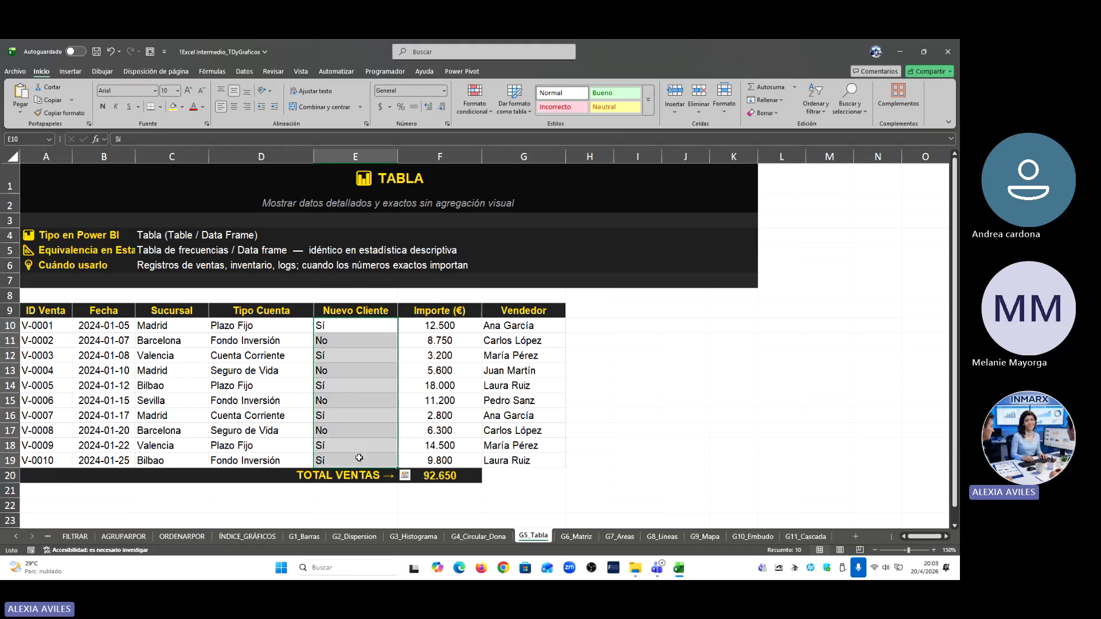
left_click_drag(436, 327, 415, 459)
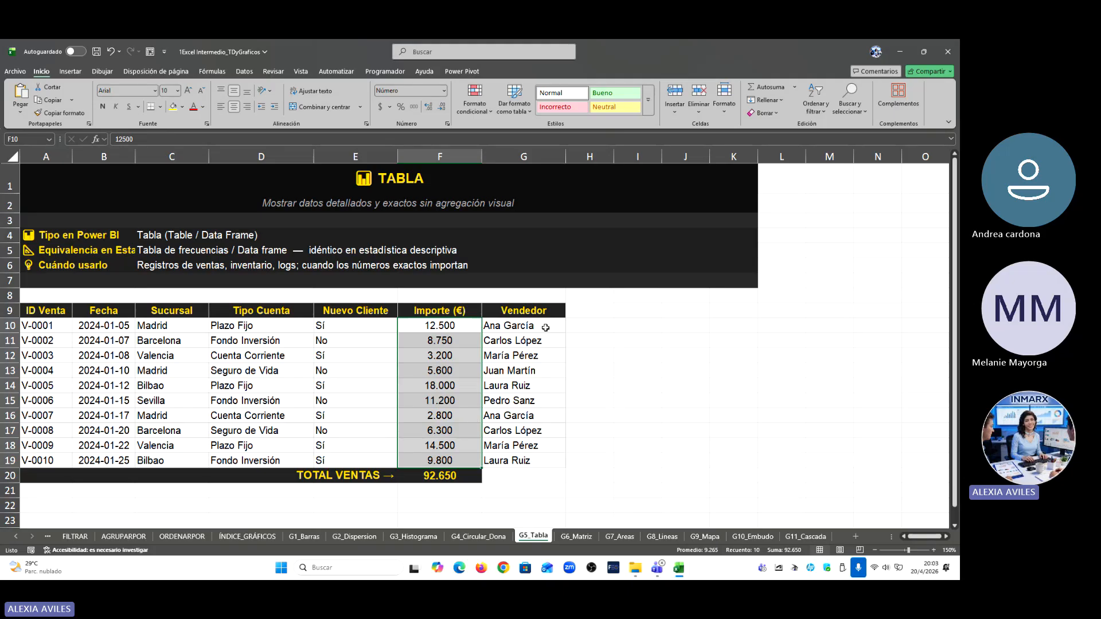
left_click_drag(495, 325, 492, 452)
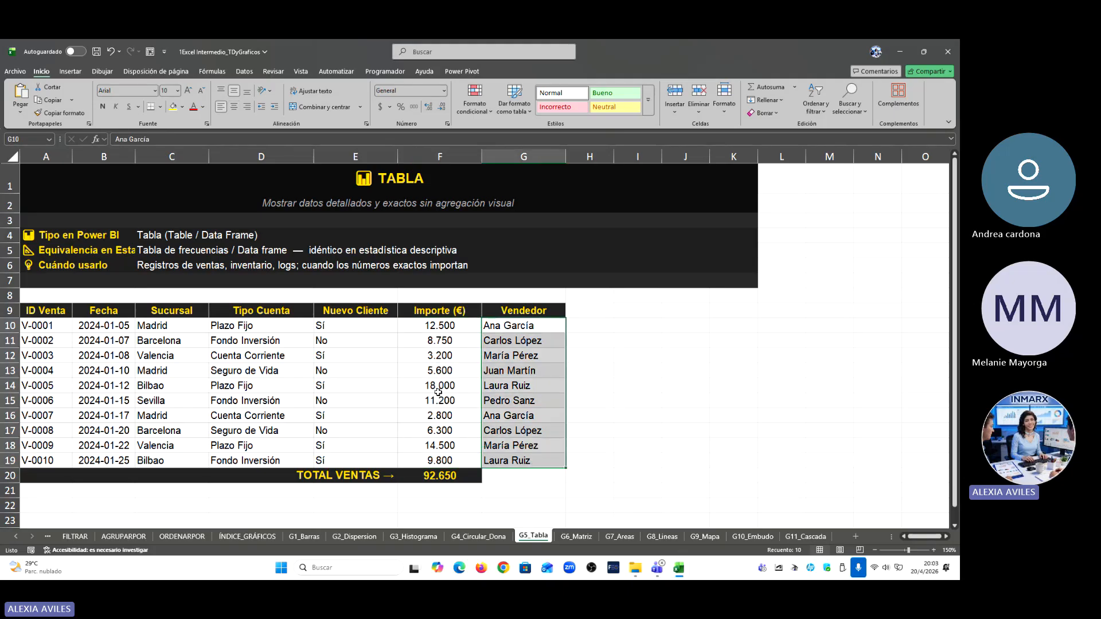
left_click(323, 253)
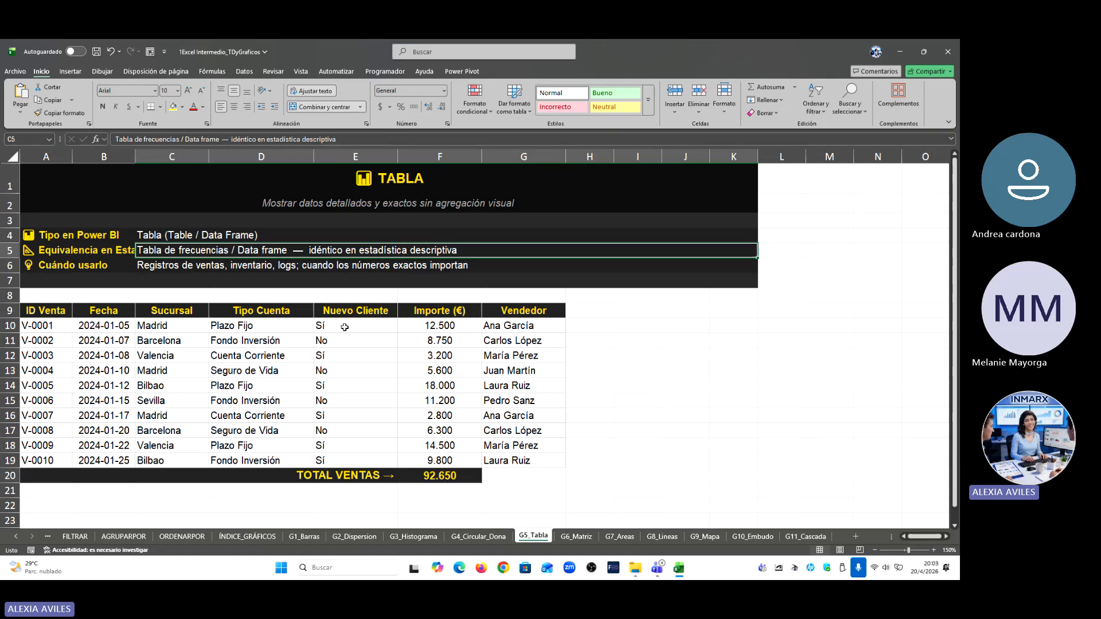
left_click(296, 267)
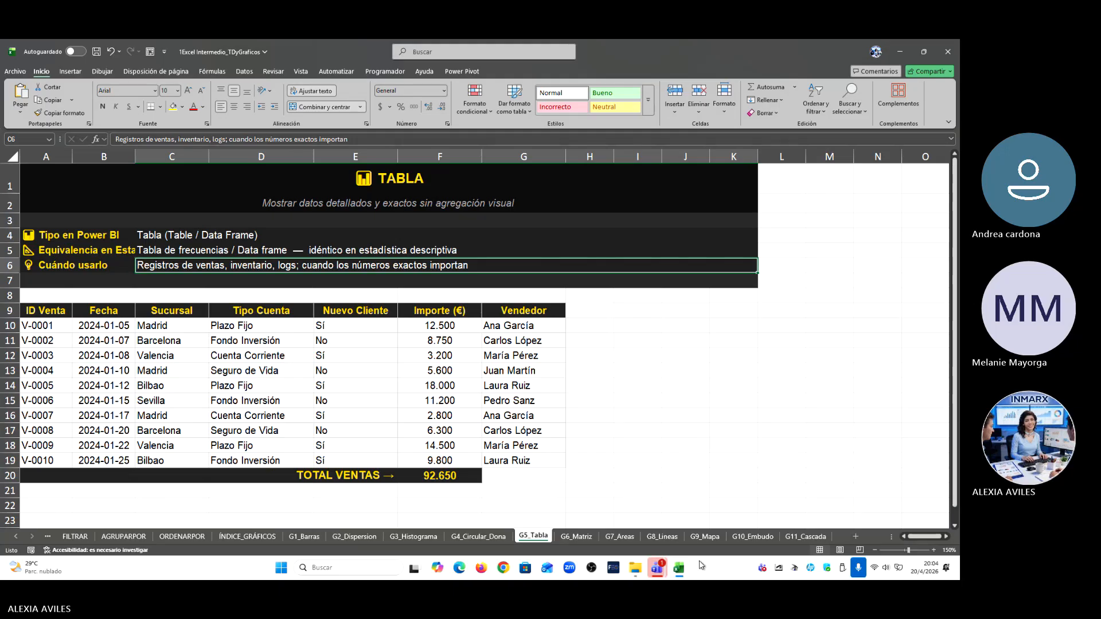
Step: Switch to the Teams meeting window to read the participants' chat messages, and return to the Excel workbook
mouse_move(654, 569)
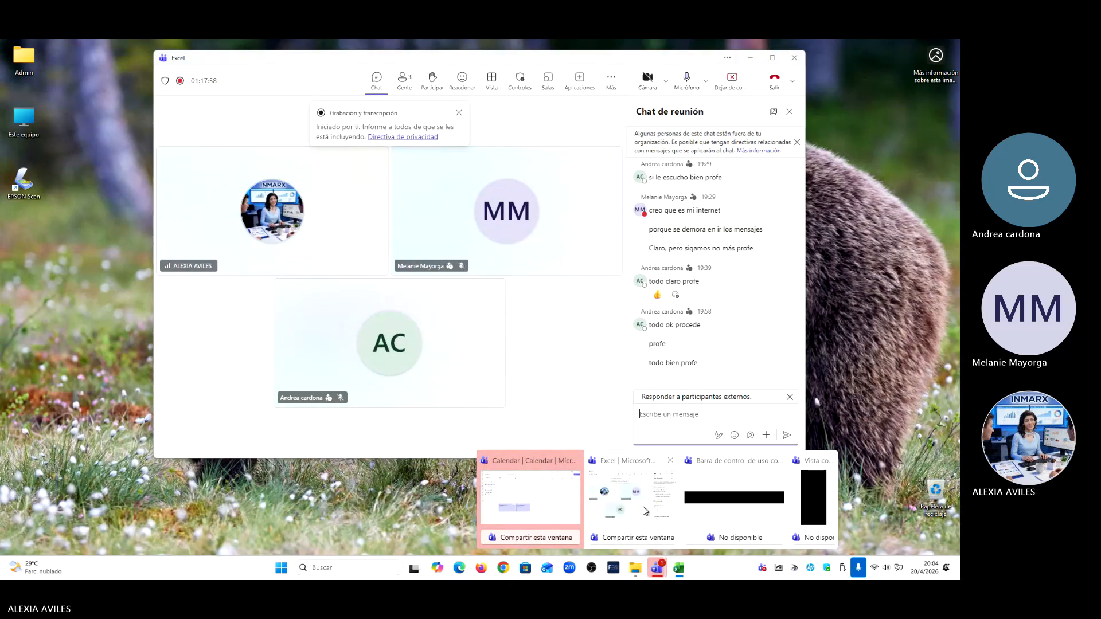
left_click(642, 507)
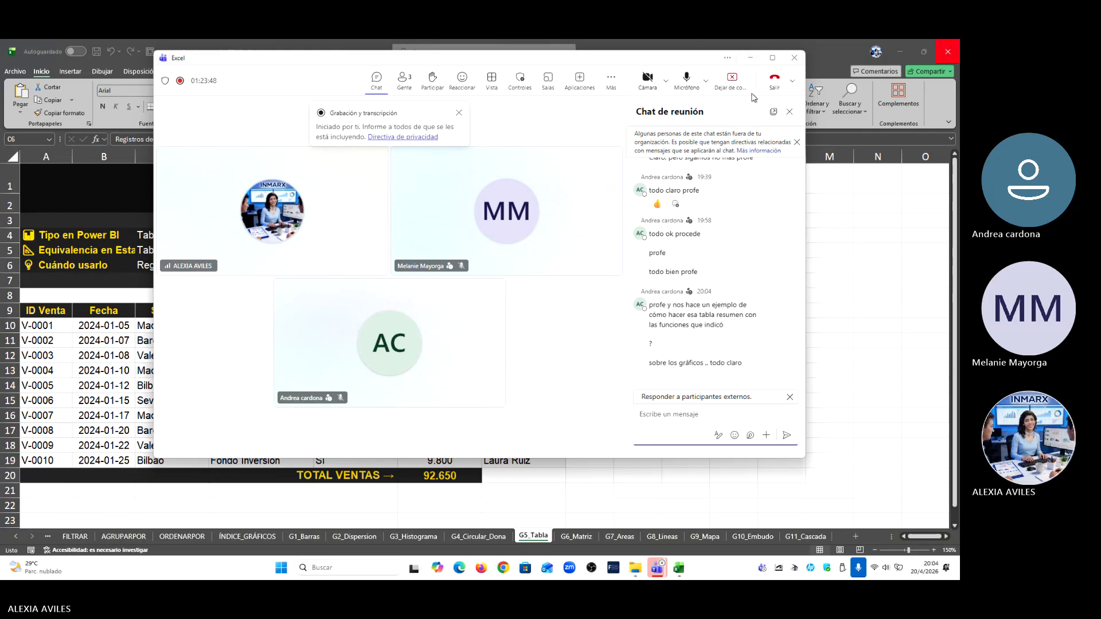
left_click(750, 58)
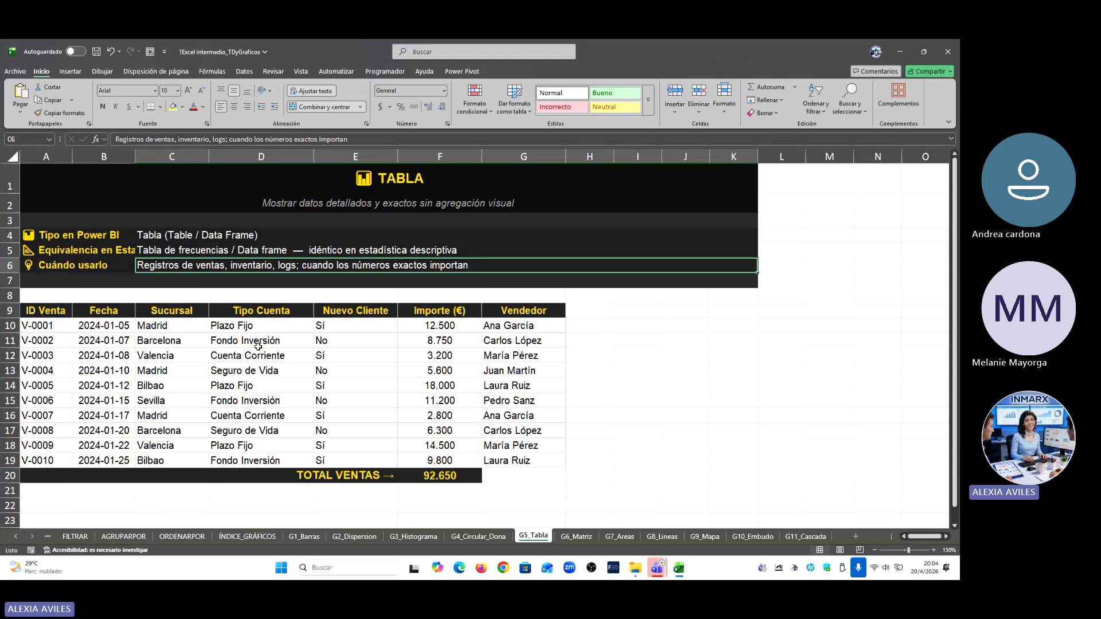
Step: Look at the first example on the FILTRAR sheet and the source table it uses on the DATOS sheet
left_click(74, 537)
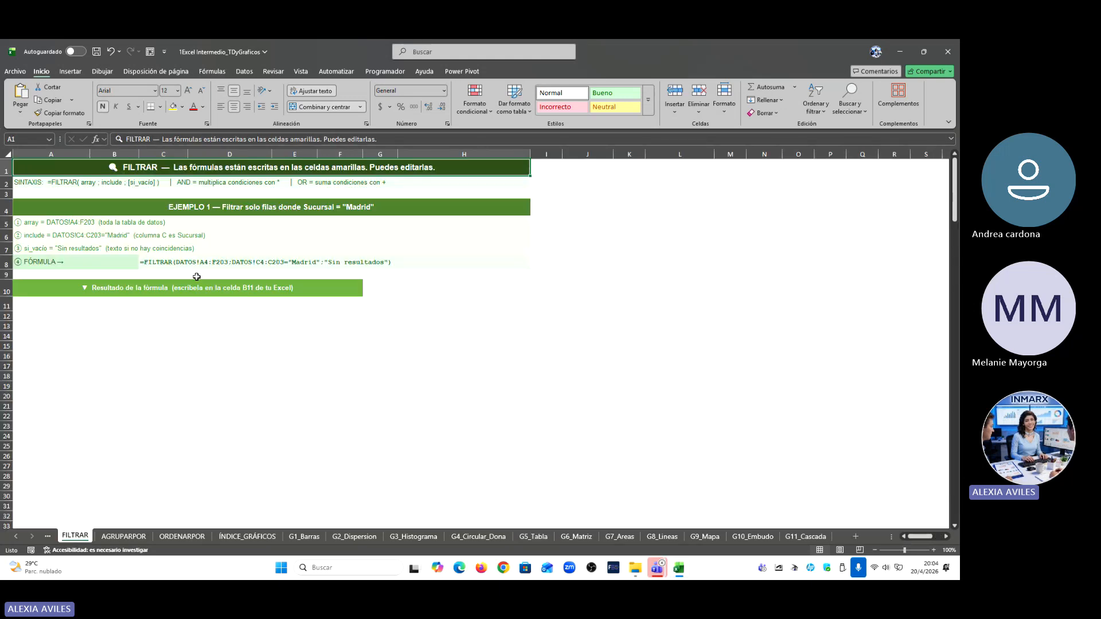
left_click(24, 536)
left_click(23, 537)
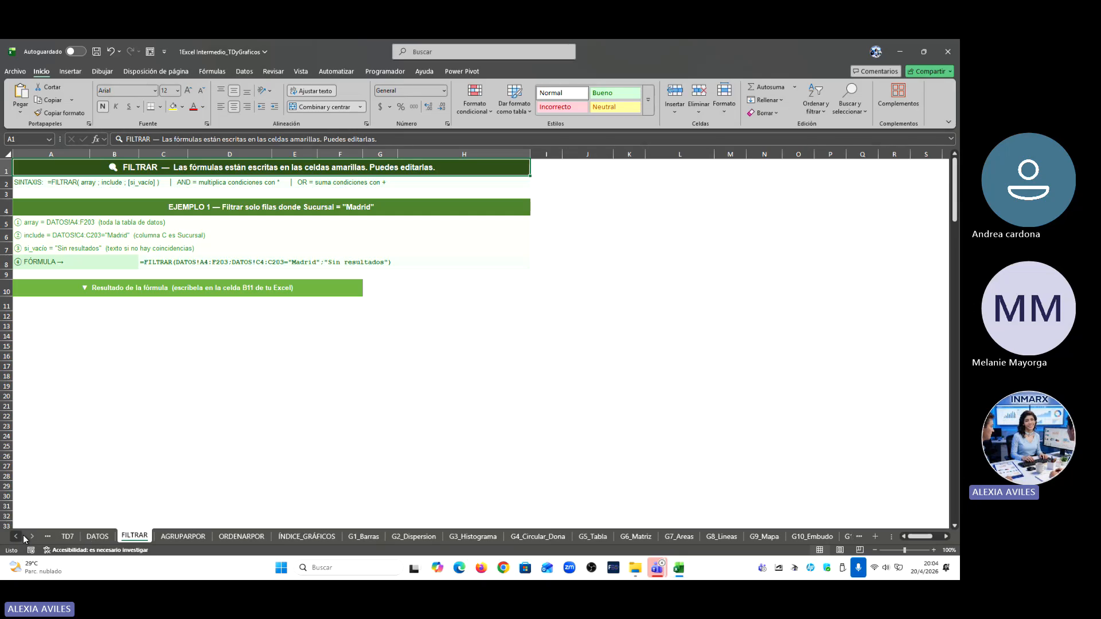
left_click(98, 536)
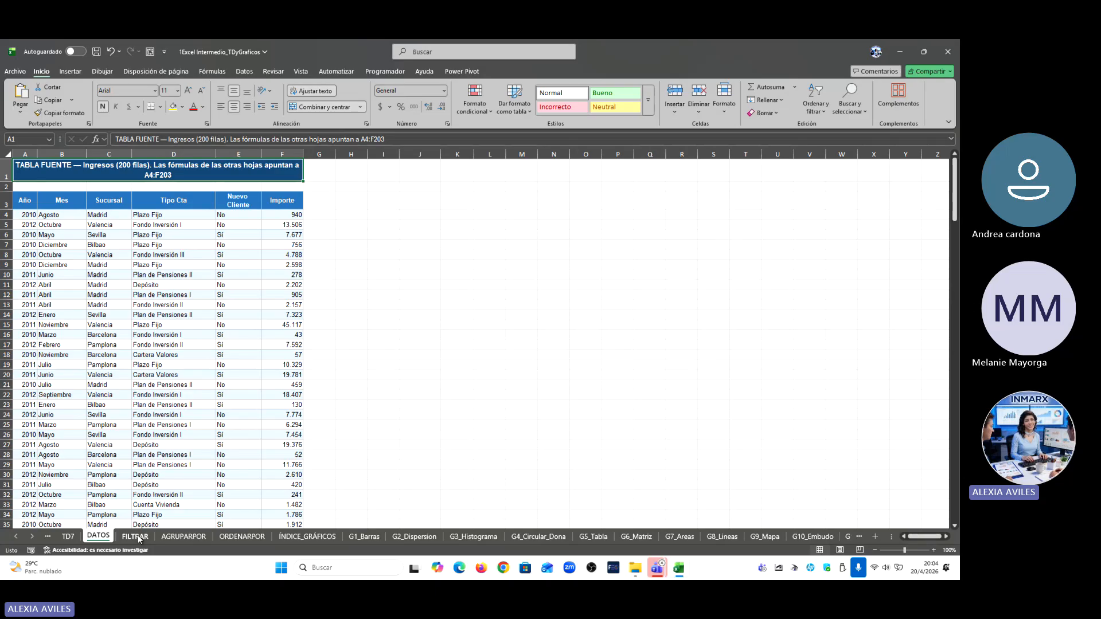
Step: Copy the example formula =FILTRAR(DATOS!A4:F203;DATOS!C4:C203="Madrid";"Sin resultados") from C8 on the FILTRAR sheet and enter it in cell C11
left_click(135, 537)
left_click(199, 261)
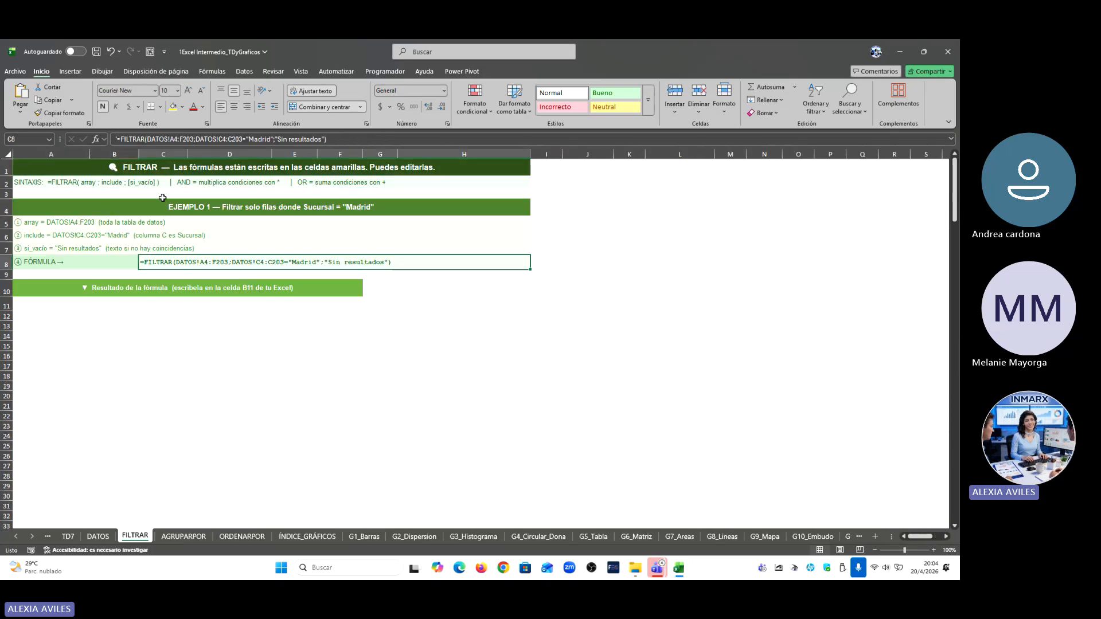
left_click_drag(117, 140, 327, 139)
key("ctrl+c")
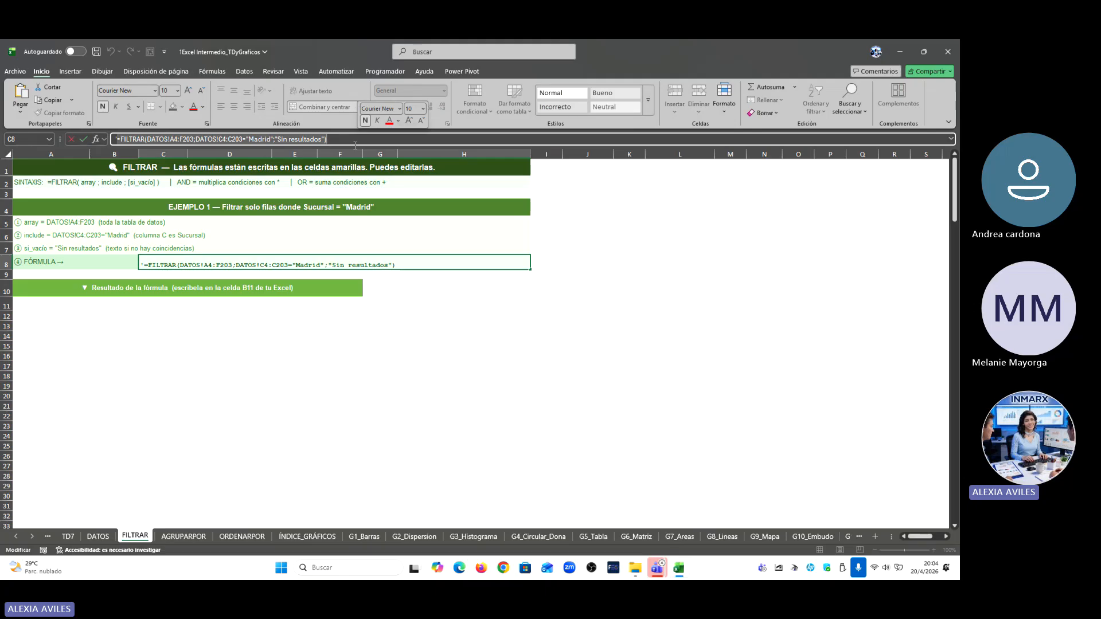
left_click(167, 309)
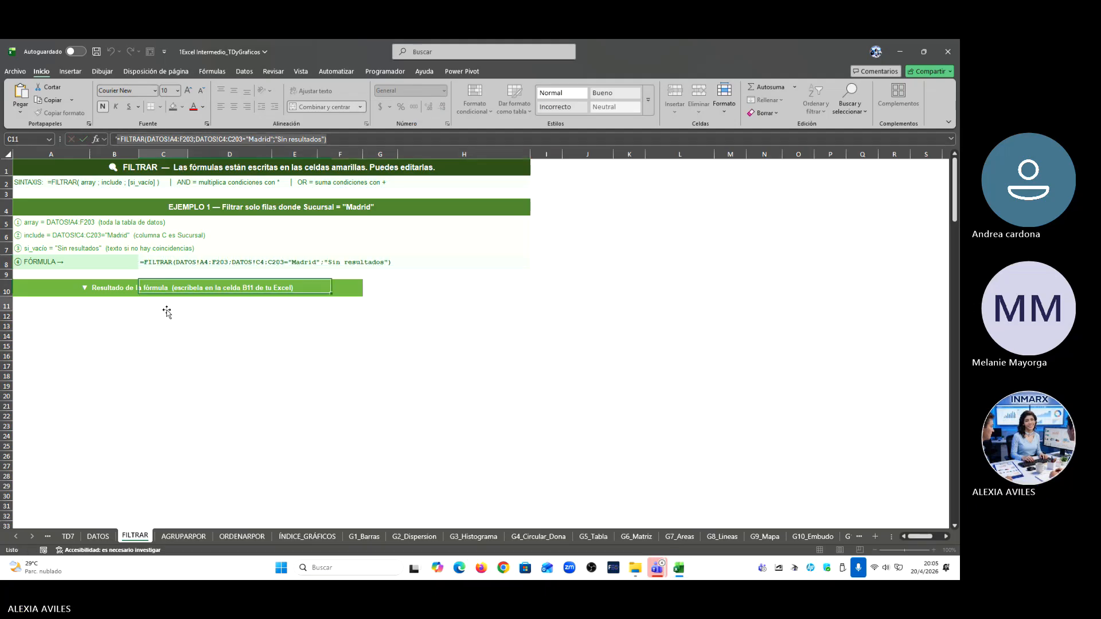
double_click(157, 302)
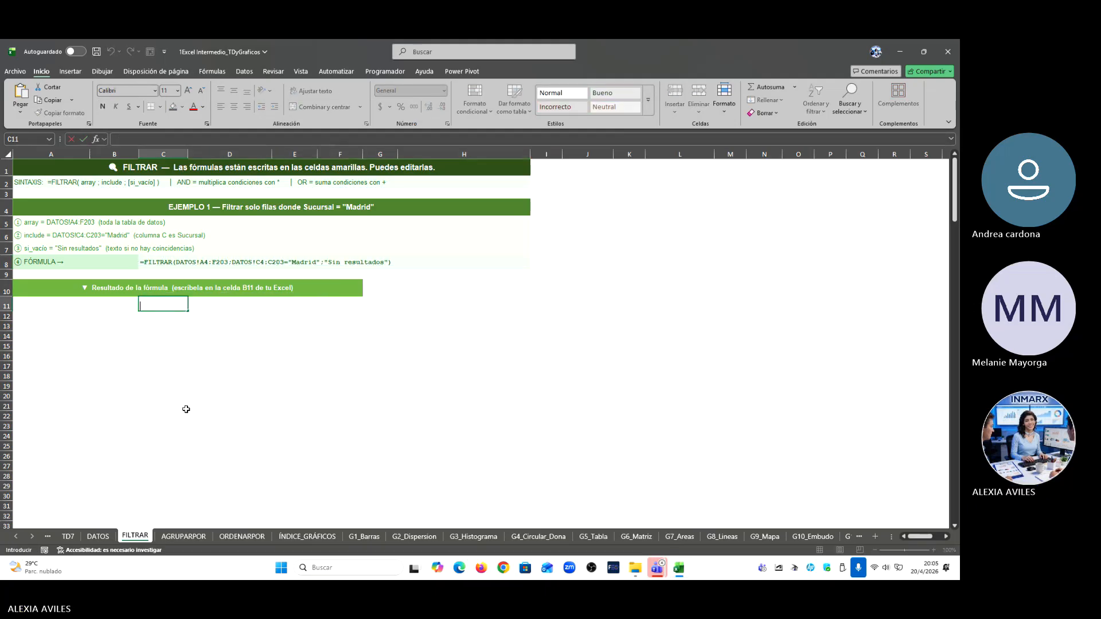
key("ctrl+v")
key("Return")
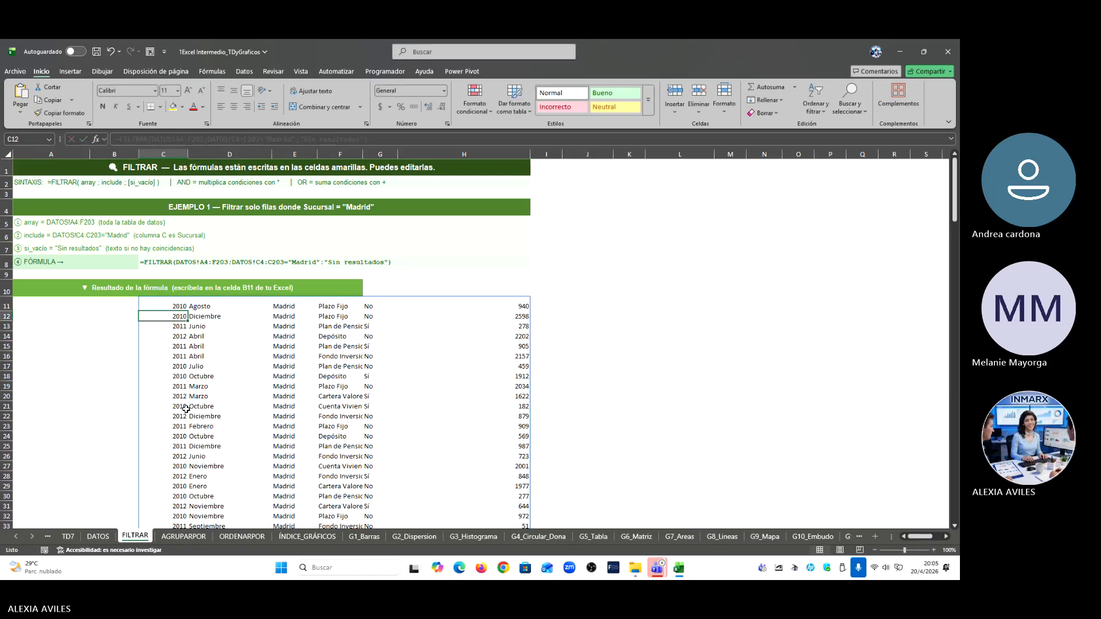
Step: Inspect the rows returned by the FILTRAR formula, checking the Sucursal values in column E and the formula in C11
scroll(310, 389, "down", 2)
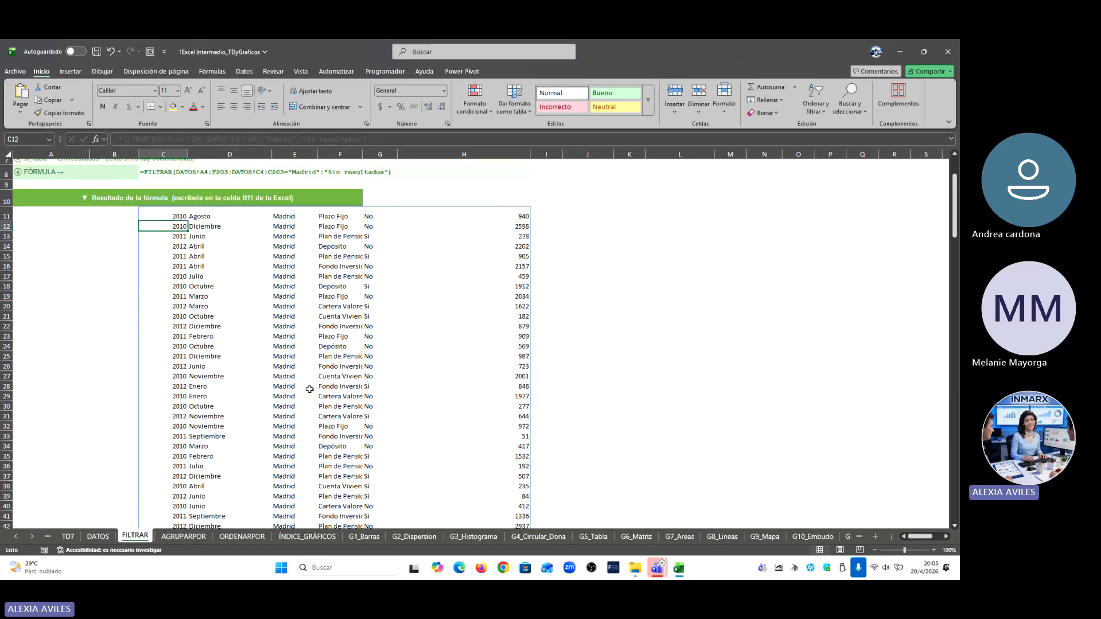
scroll(310, 389, "down", 10)
scroll(302, 383, "up", 11)
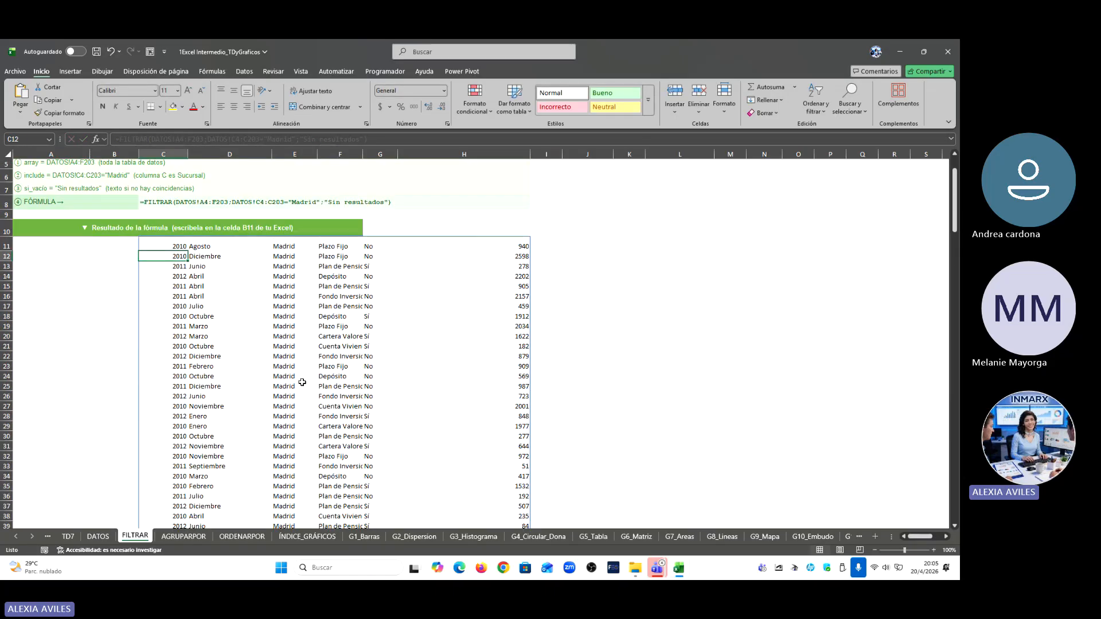
left_click(276, 247)
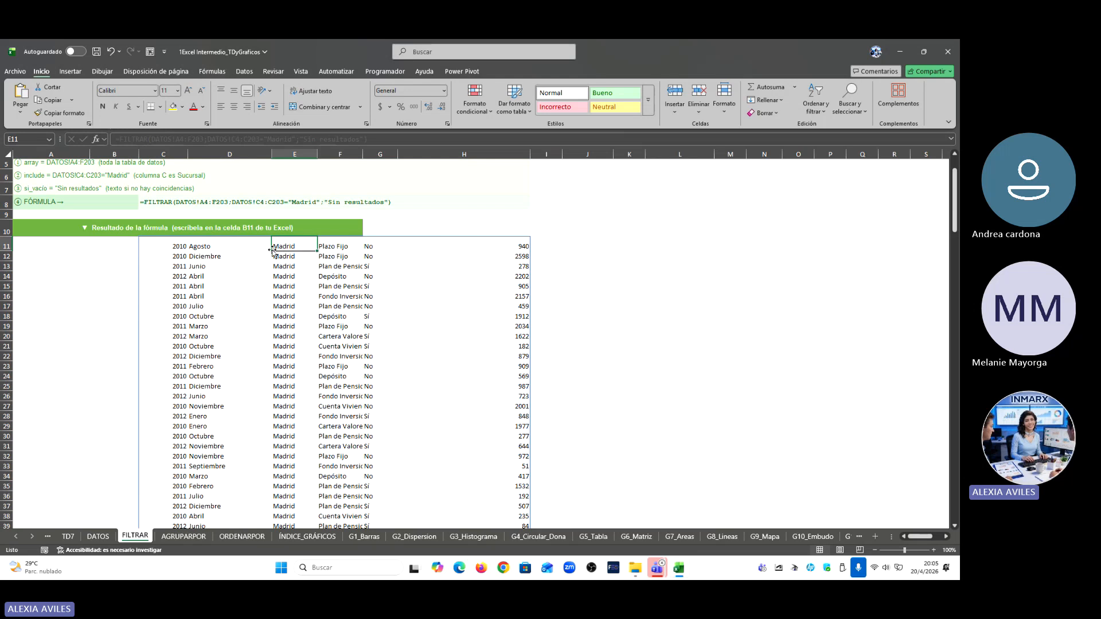
left_click_drag(291, 246, 292, 499)
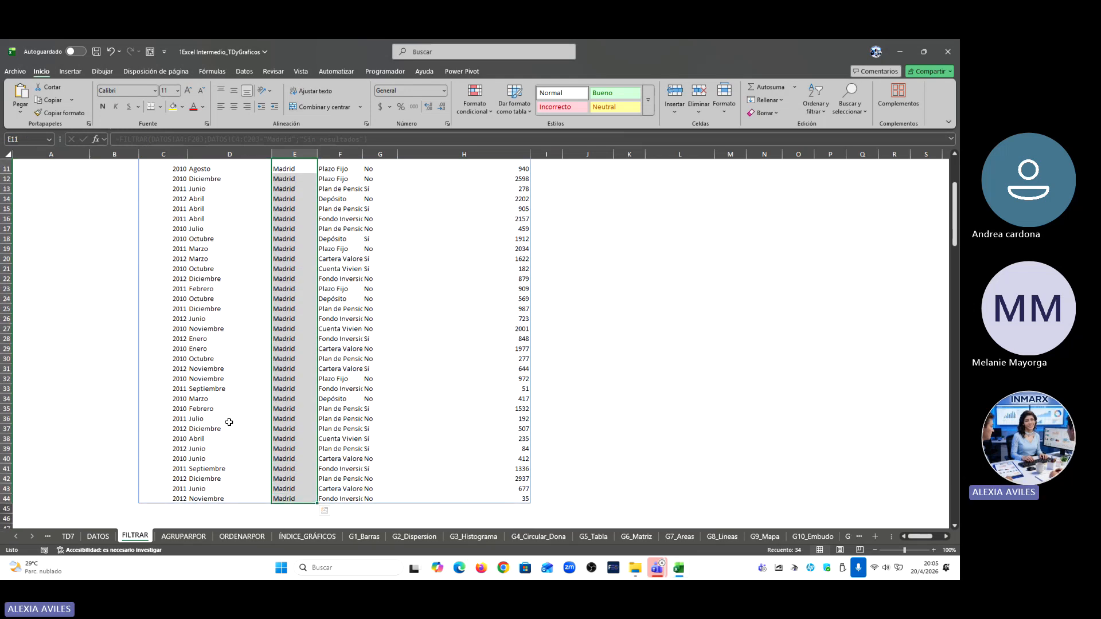
scroll(228, 422, "up", 3)
left_click(170, 292)
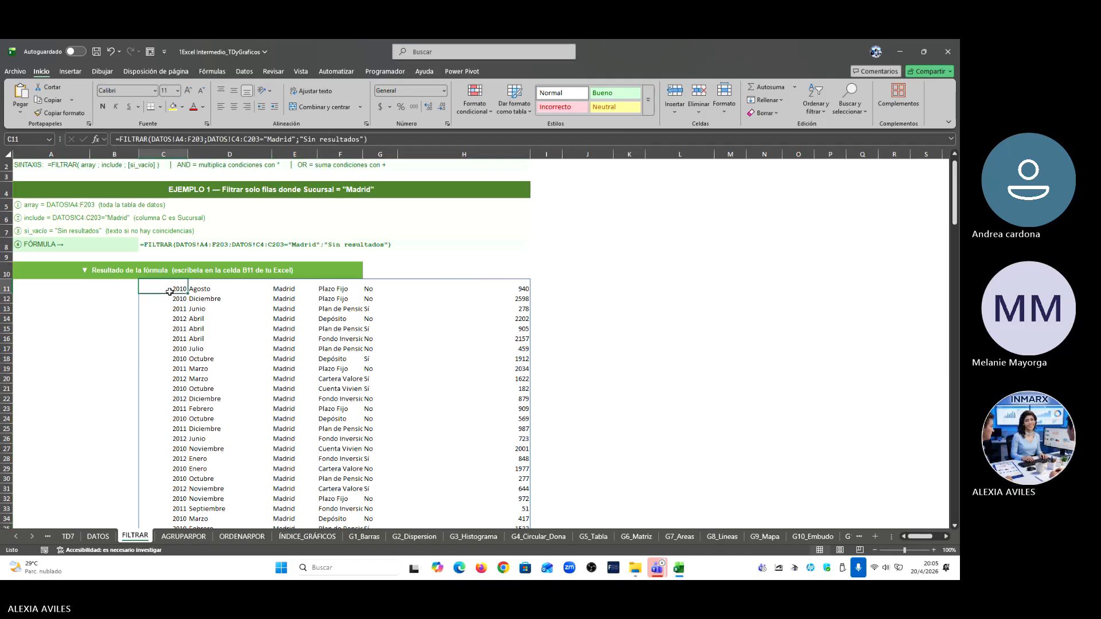
Step: Examine the spilled Madrid results on the FILTRAR sheet column by column, from Año to Importe, and the records in rows 12 and 13
left_click_drag(170, 292, 170, 542)
left_click_drag(222, 216, 212, 532)
left_click_drag(345, 197, 331, 525)
left_click(396, 193)
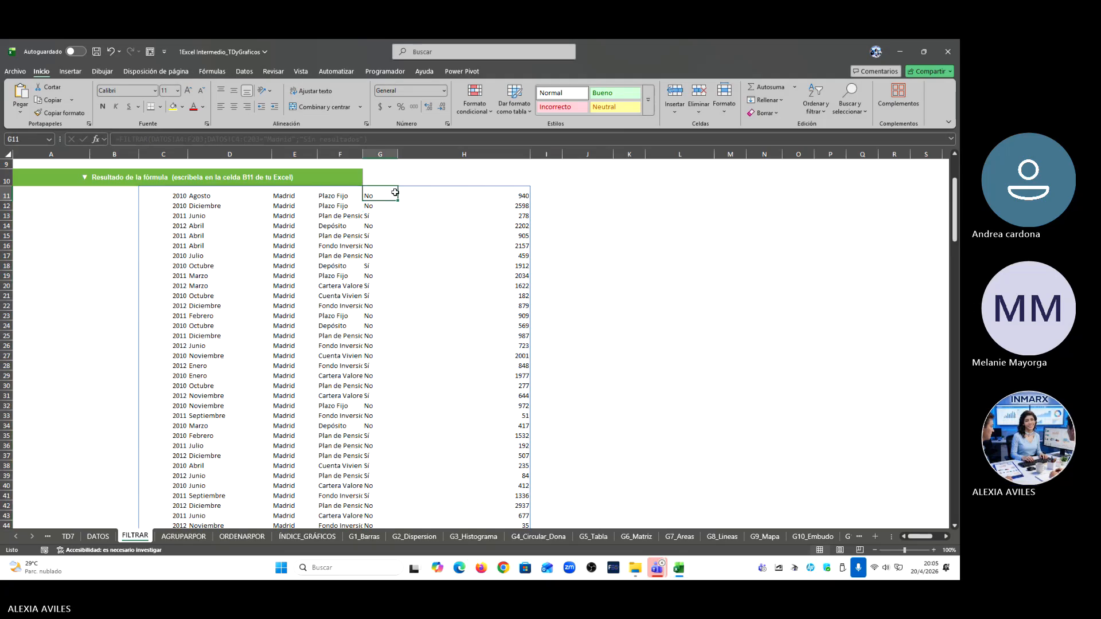
left_click_drag(395, 192, 382, 525)
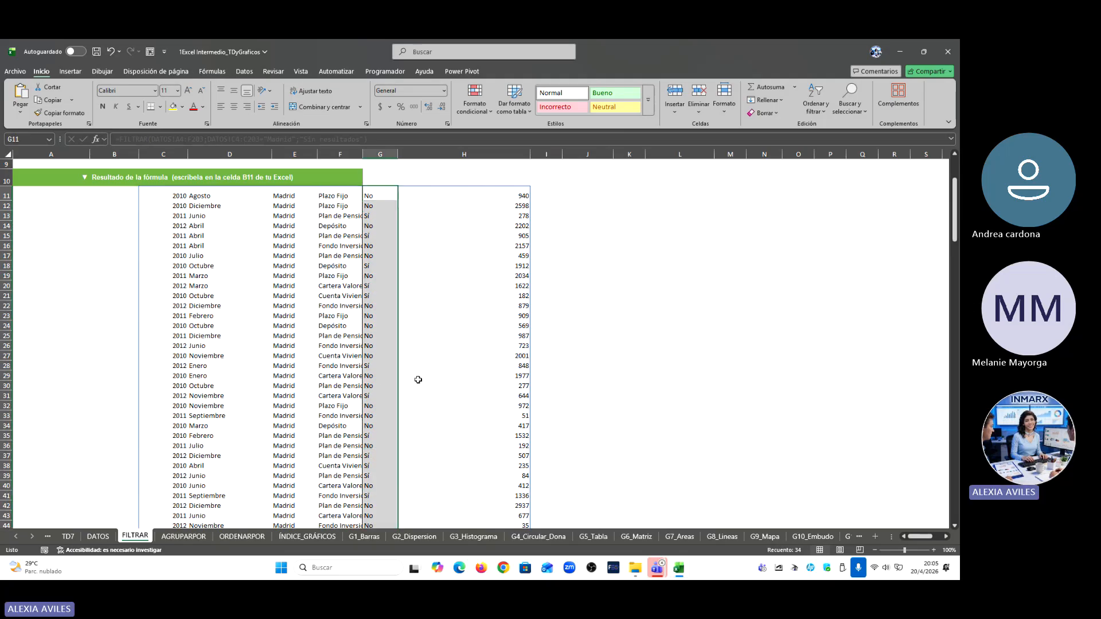
left_click_drag(521, 197, 480, 498)
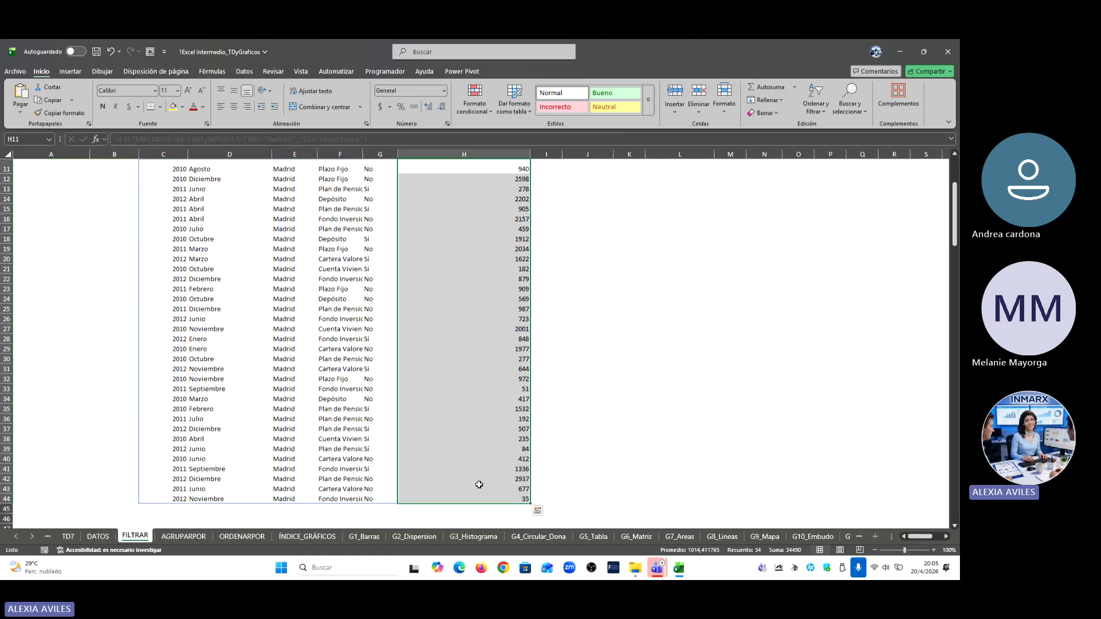
scroll(370, 332, "up", 2)
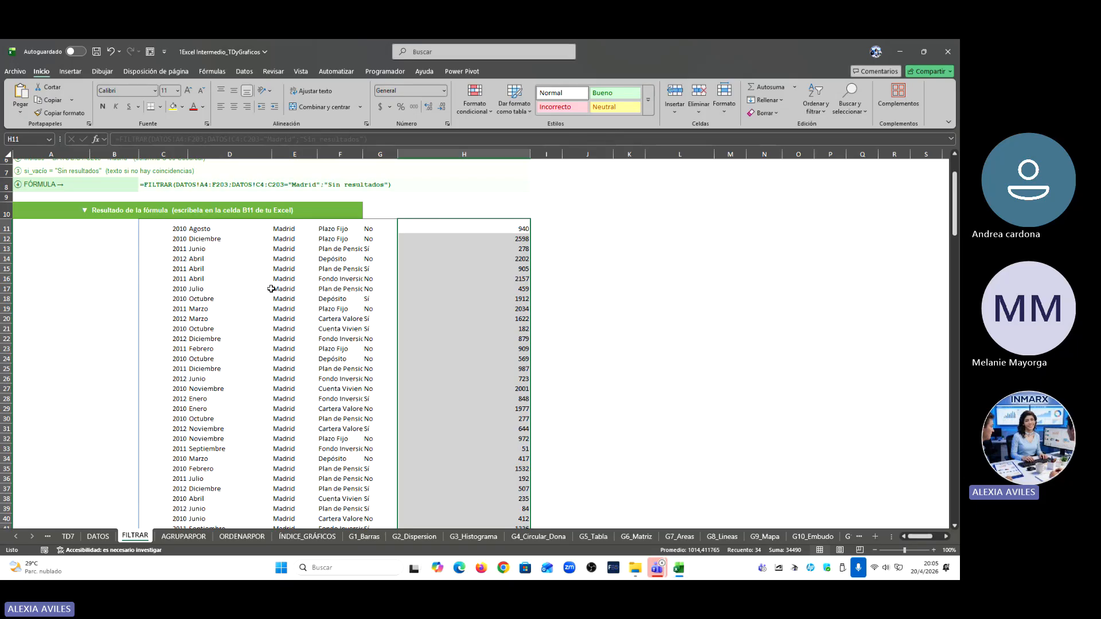
left_click_drag(166, 239, 471, 245)
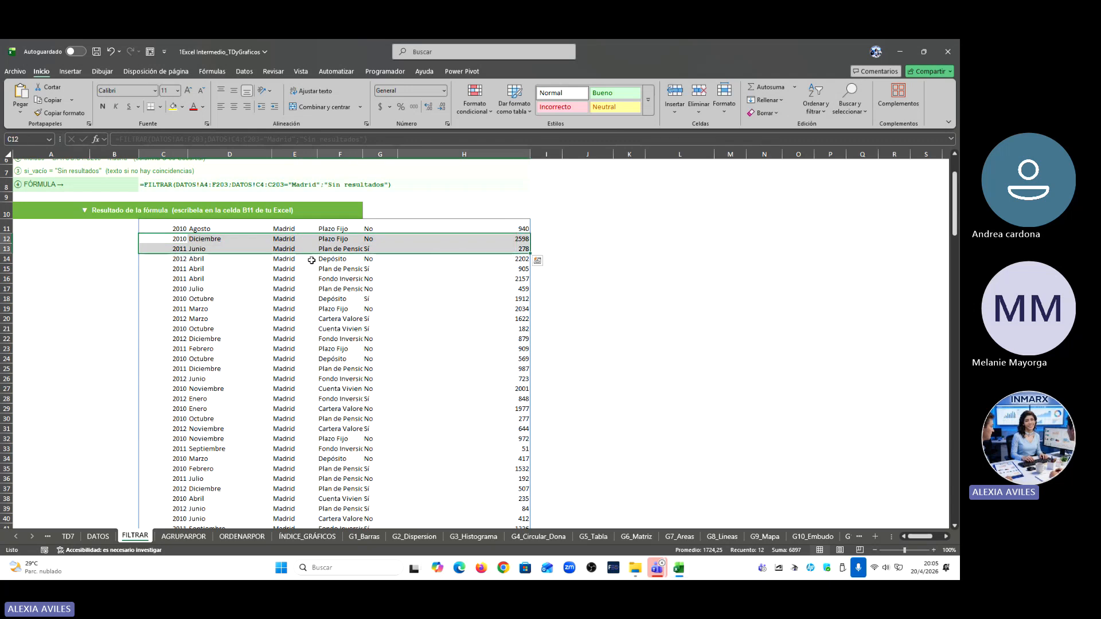
Step: Examine Ejemplo 2 on the FILTRAR sheet and the three-condition FILTRAR formula in I56 with its result range I56:N58
scroll(311, 261, "down", 9)
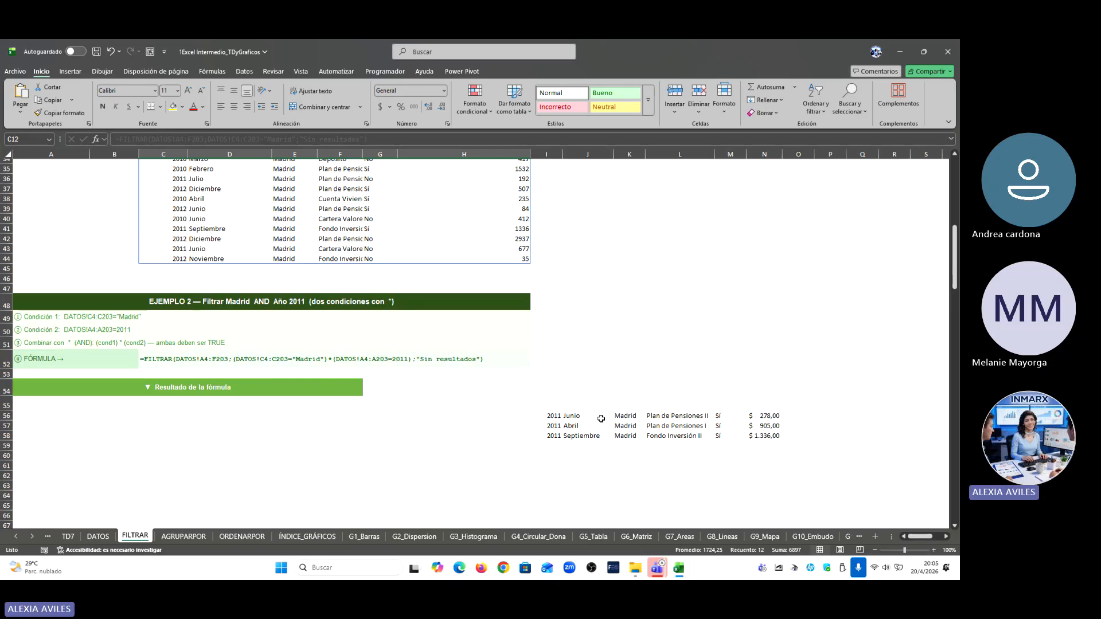
left_click(565, 417)
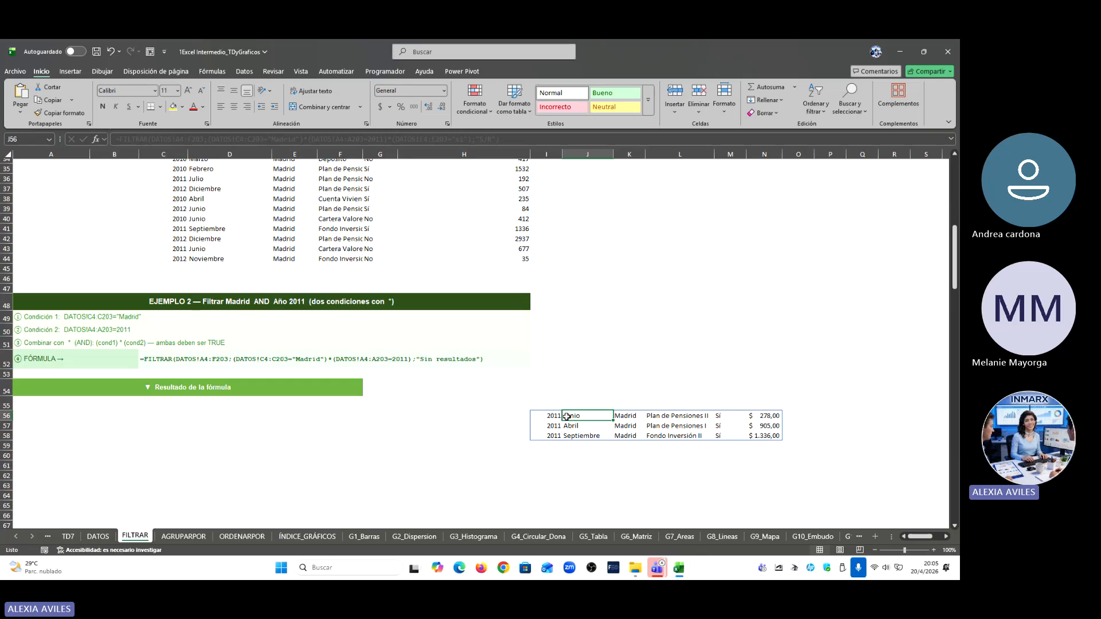
left_click(542, 416)
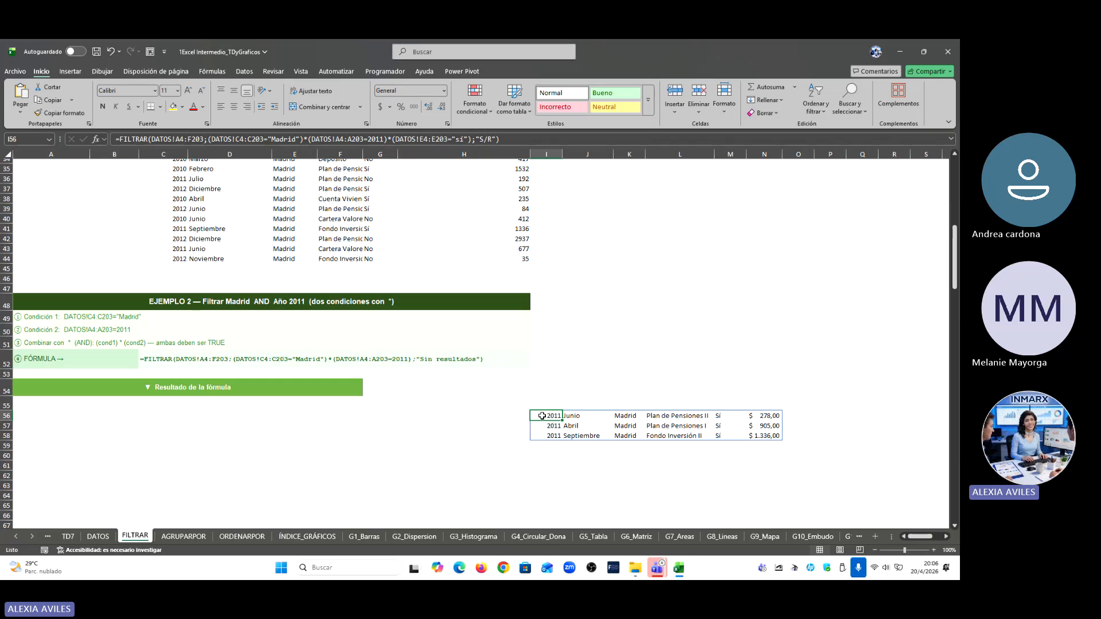
left_click_drag(542, 416, 774, 437)
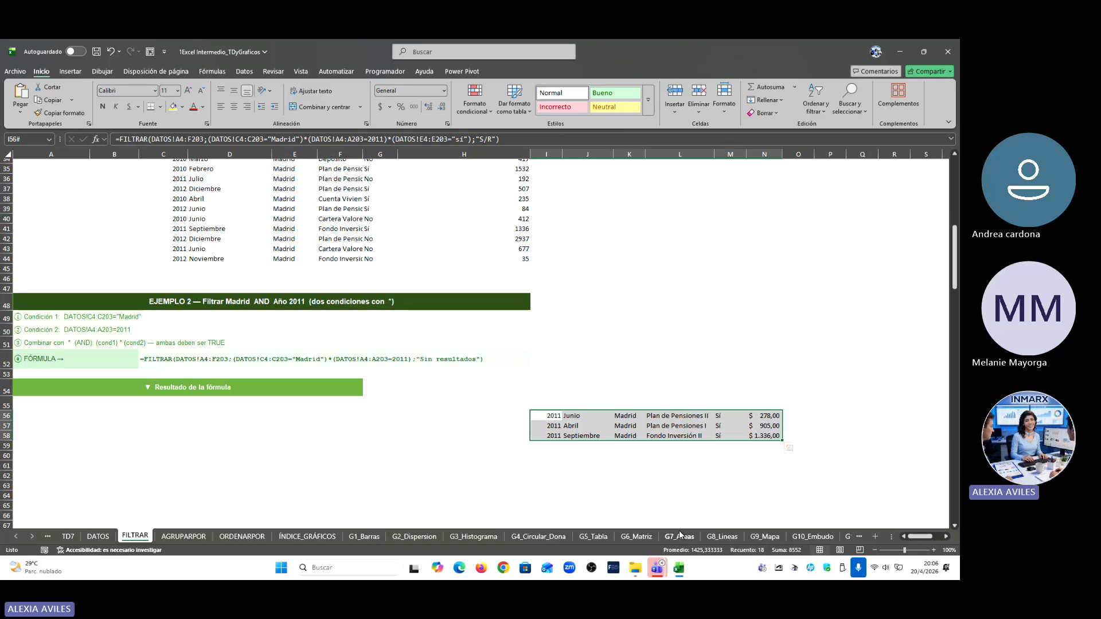
Step: Look over the G6_Matriz, G5_Tabla, FILTRAR, AGRUPARPOR and ORDENARPOR sheets, and view the source table on the DATOS sheet
left_click(636, 536)
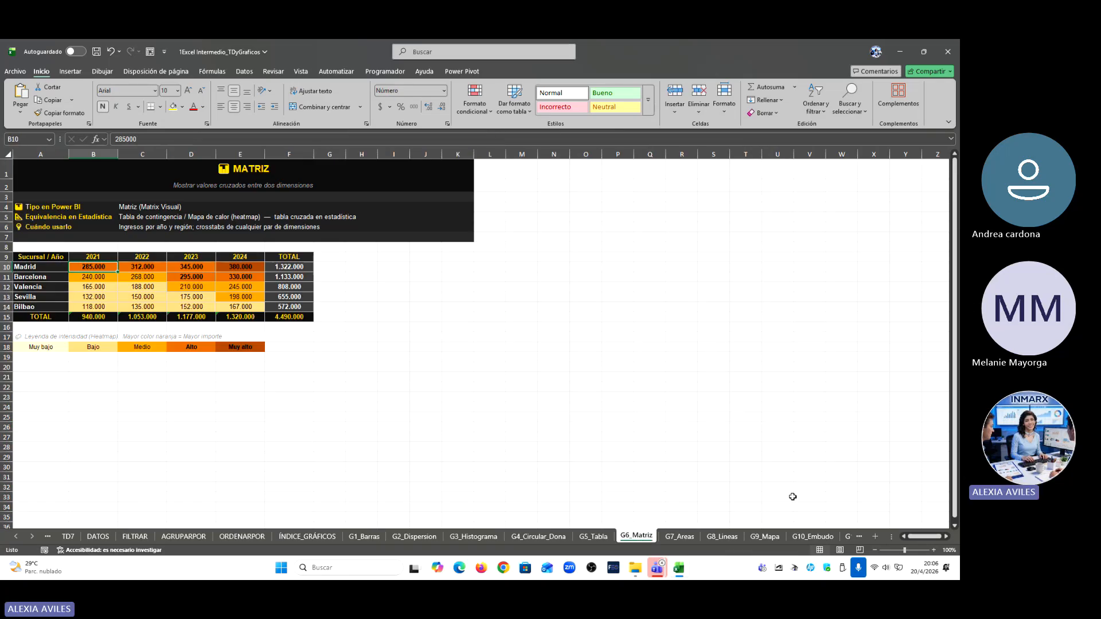
left_click(597, 537)
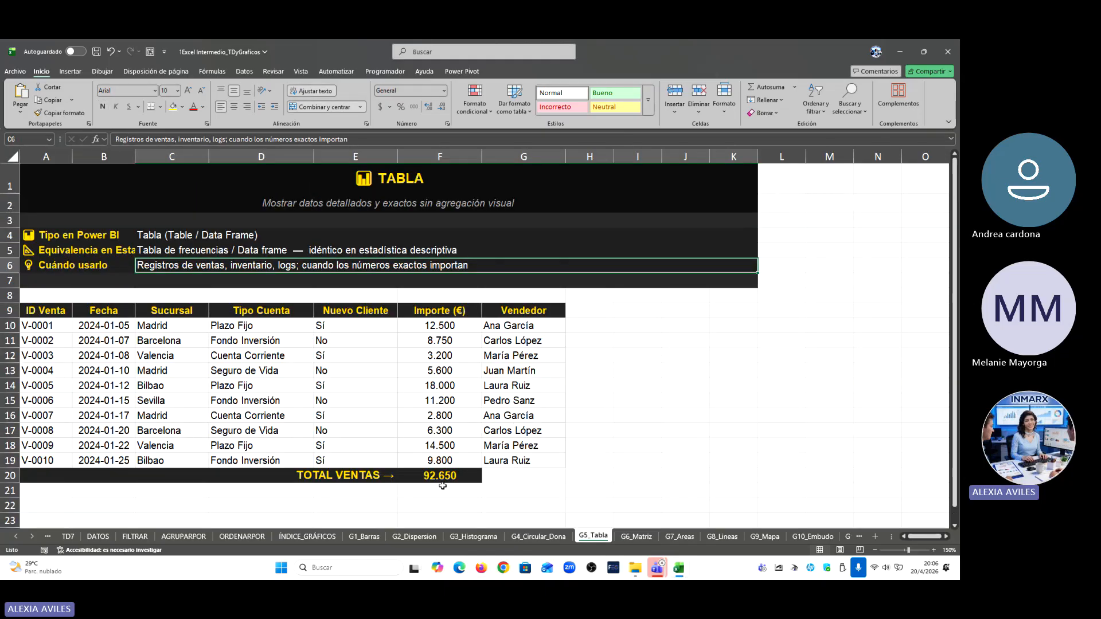
left_click(133, 537)
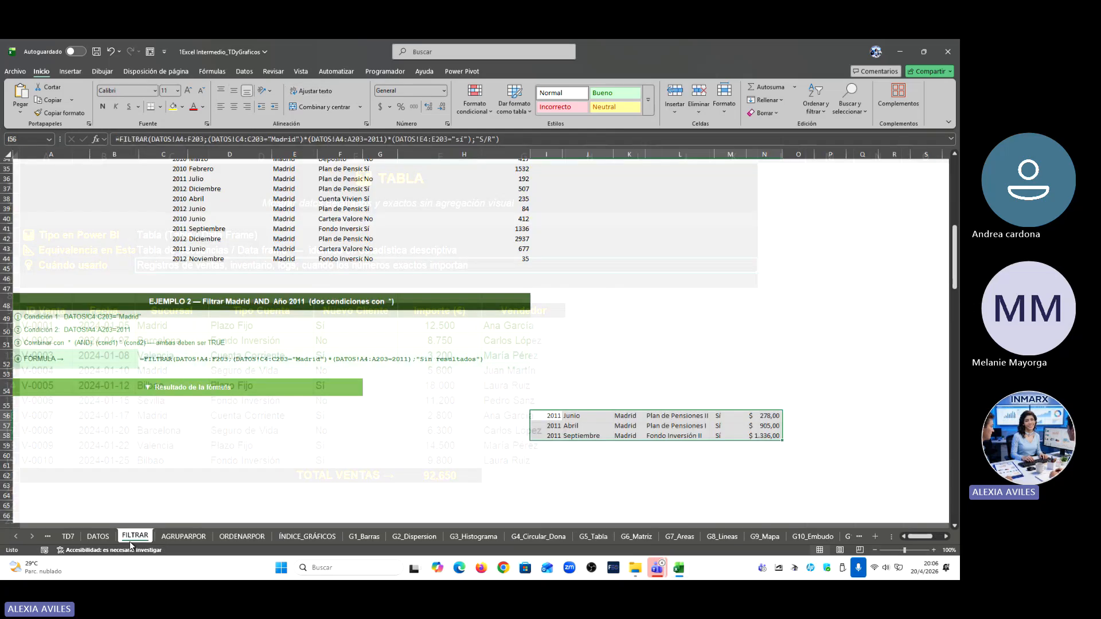
left_click(178, 538)
left_click(242, 538)
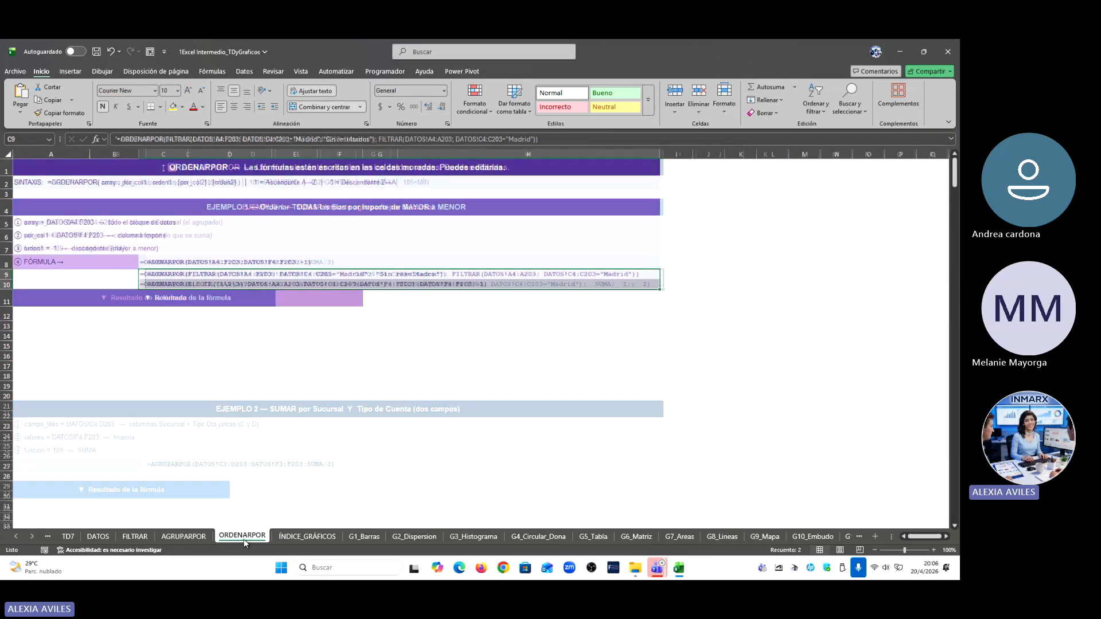
left_click(94, 538)
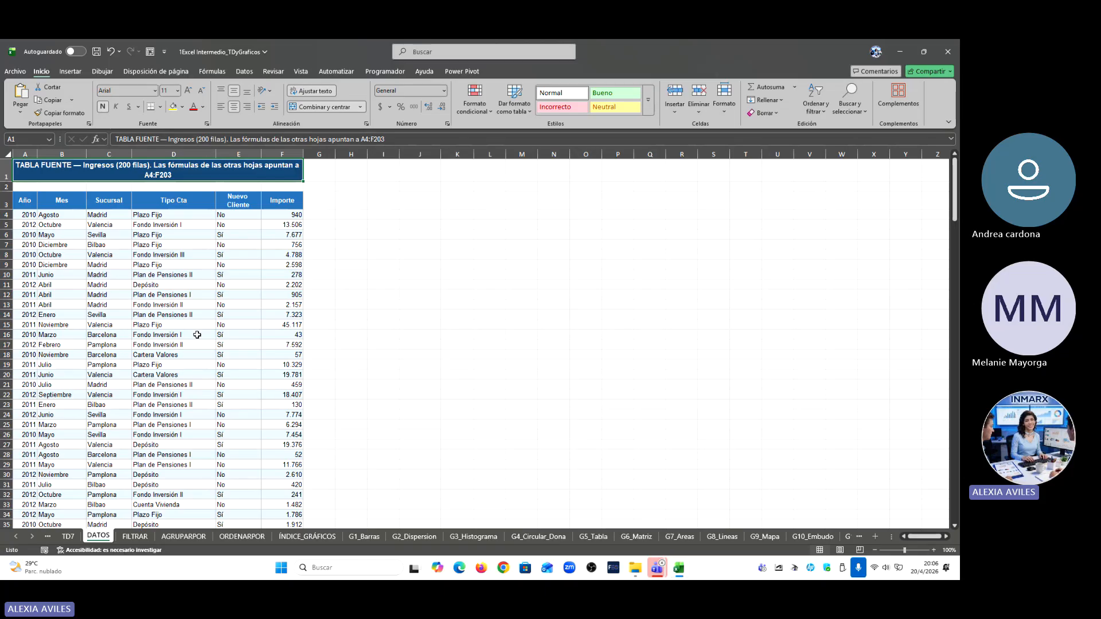
Step: Start an AGRUPARPOR formula in cell J5 with the Sucursal column C3:C203 as the row fields
left_click(435, 228)
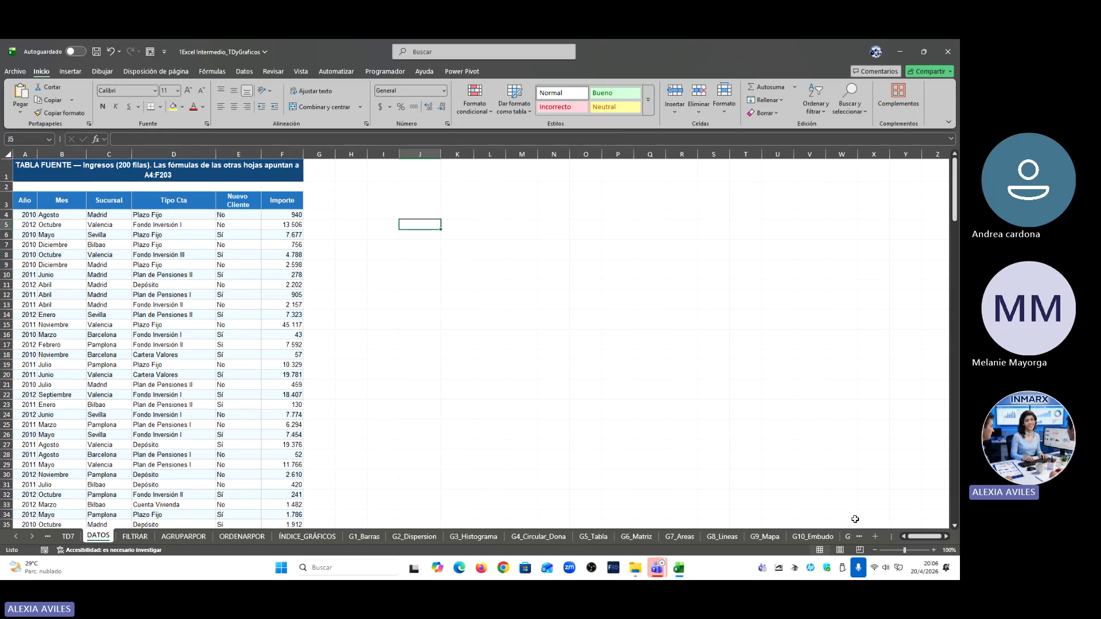
type("=")
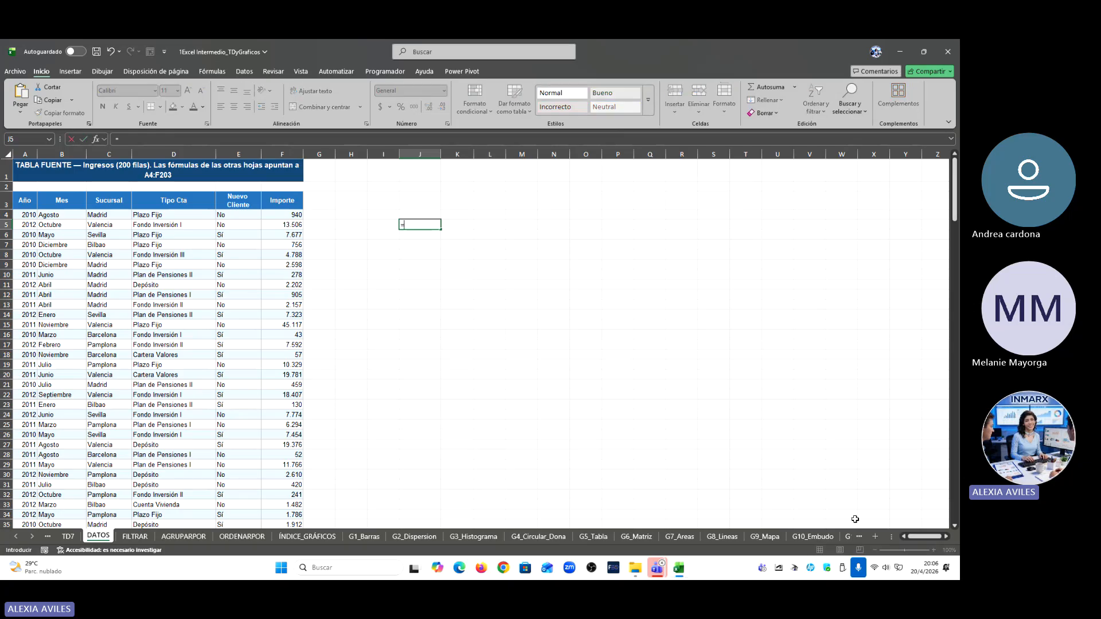
type("agr")
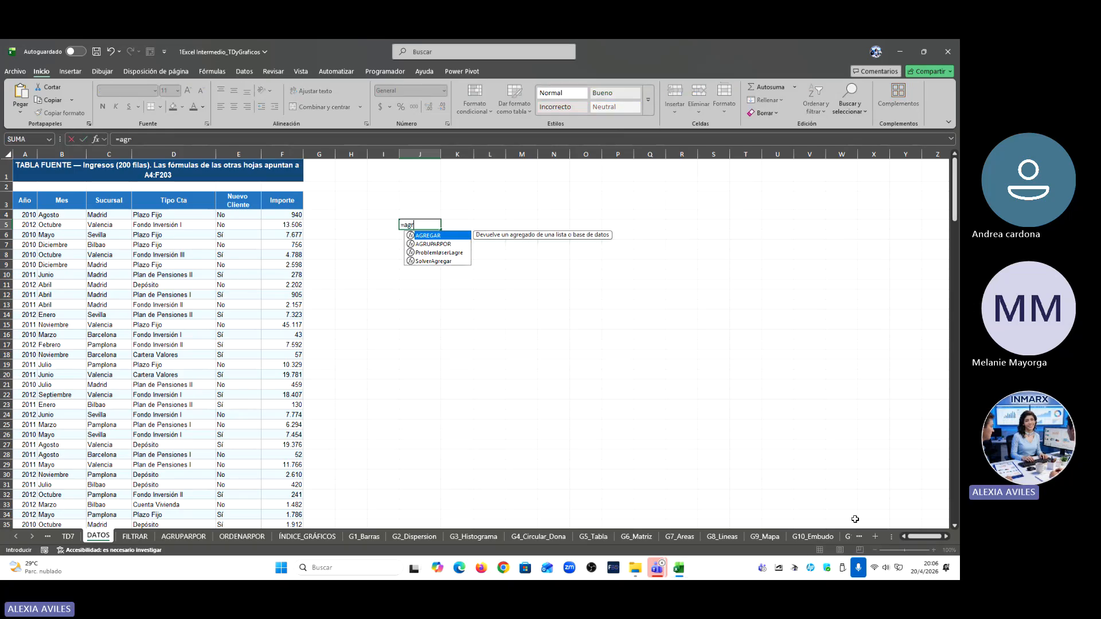
double_click(453, 245)
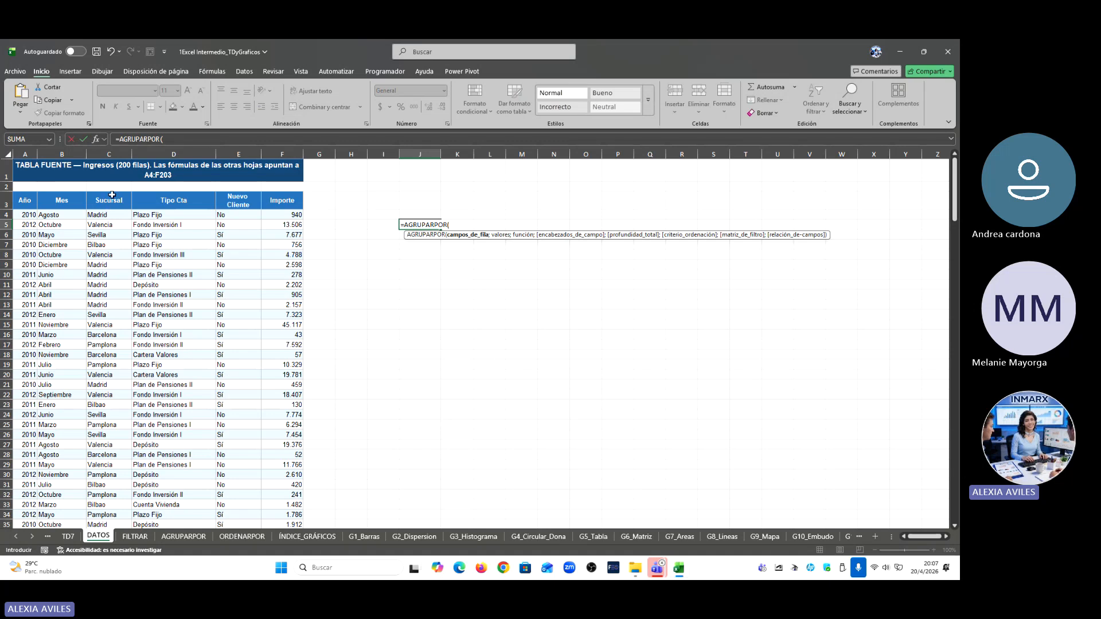
left_click_drag(109, 199, 93, 562)
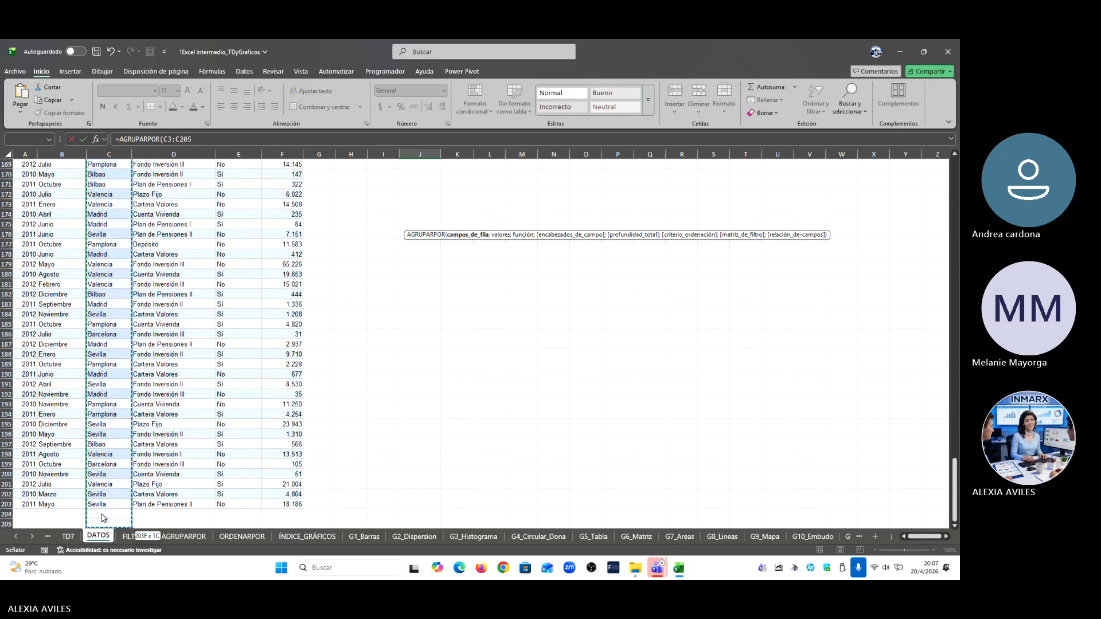
scroll(363, 346, "up", 20)
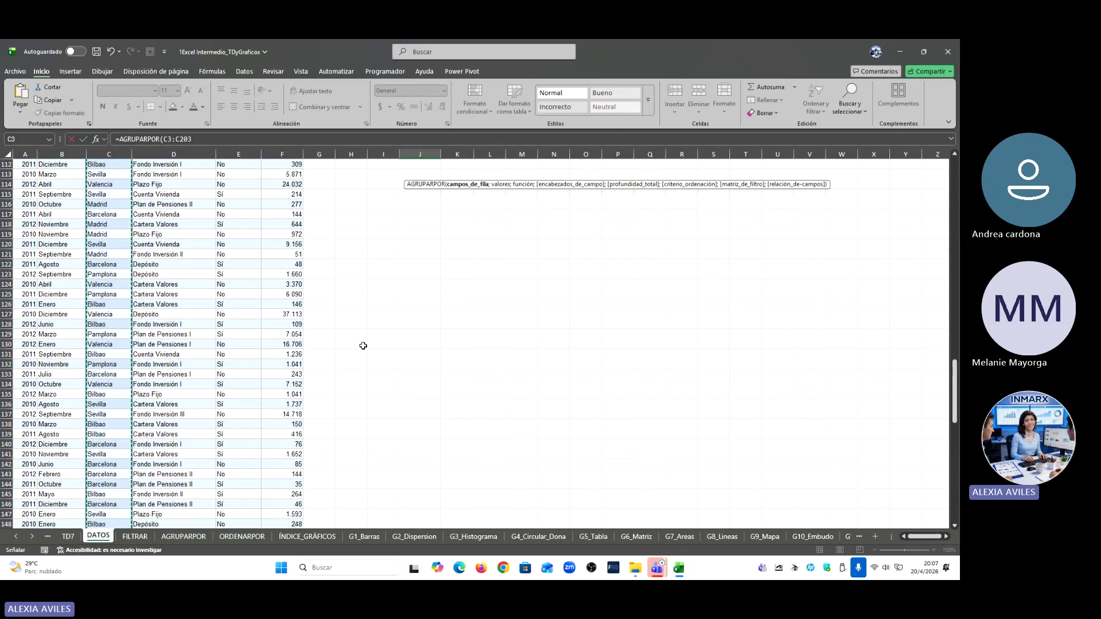
scroll(363, 346, "up", 12)
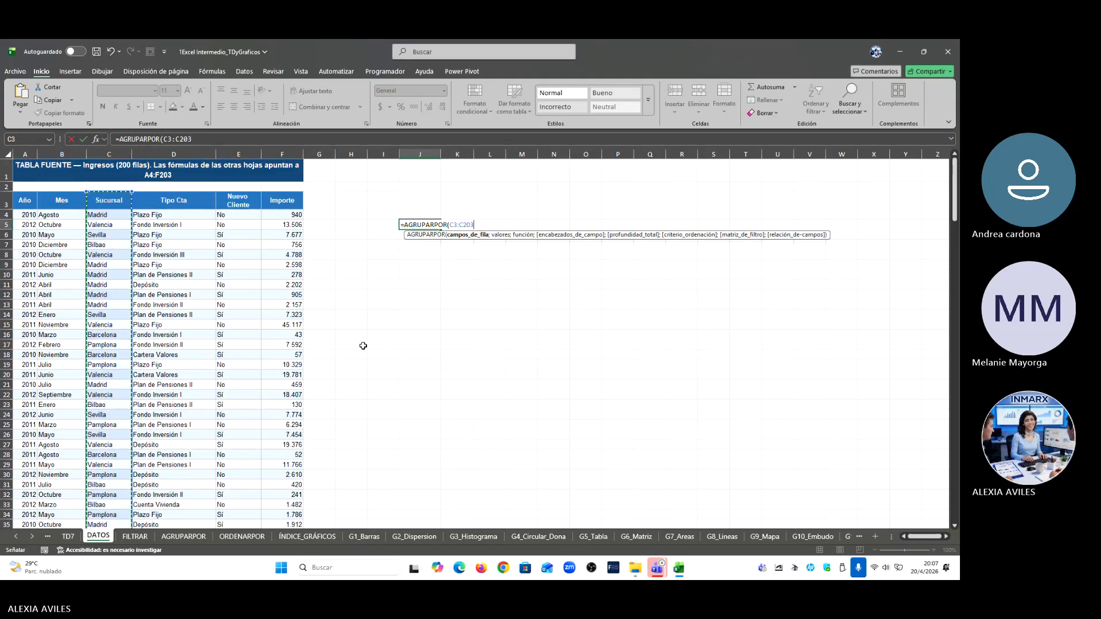
type(";")
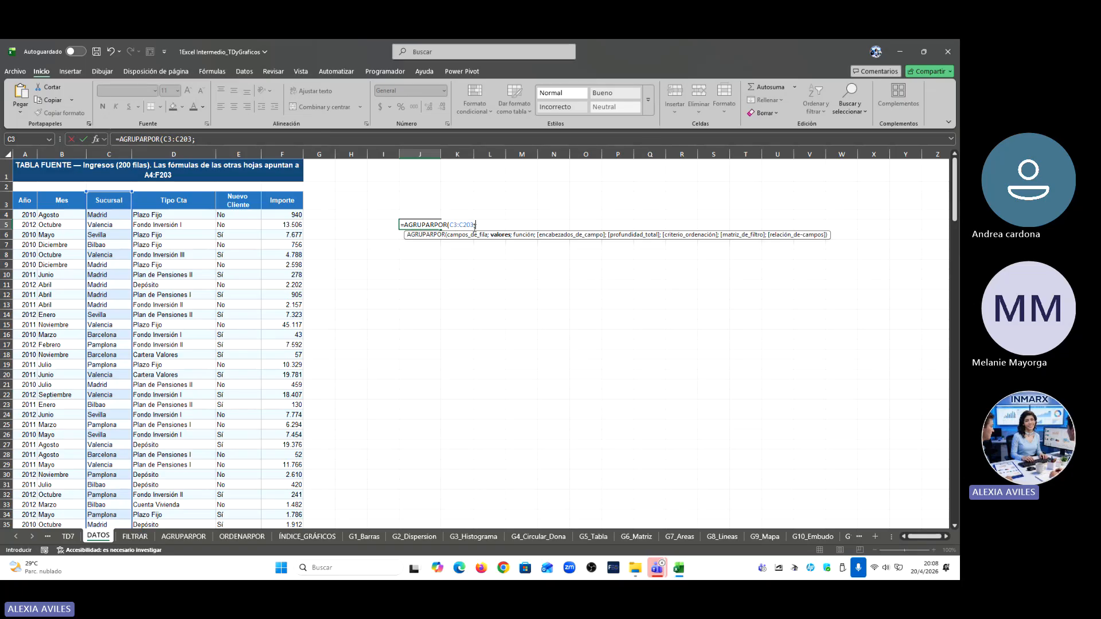
Step: Complete the AGRUPARPOR formula with the Importe range F3:F203 as values and SUMA as the function
left_click_drag(282, 200, 294, 515)
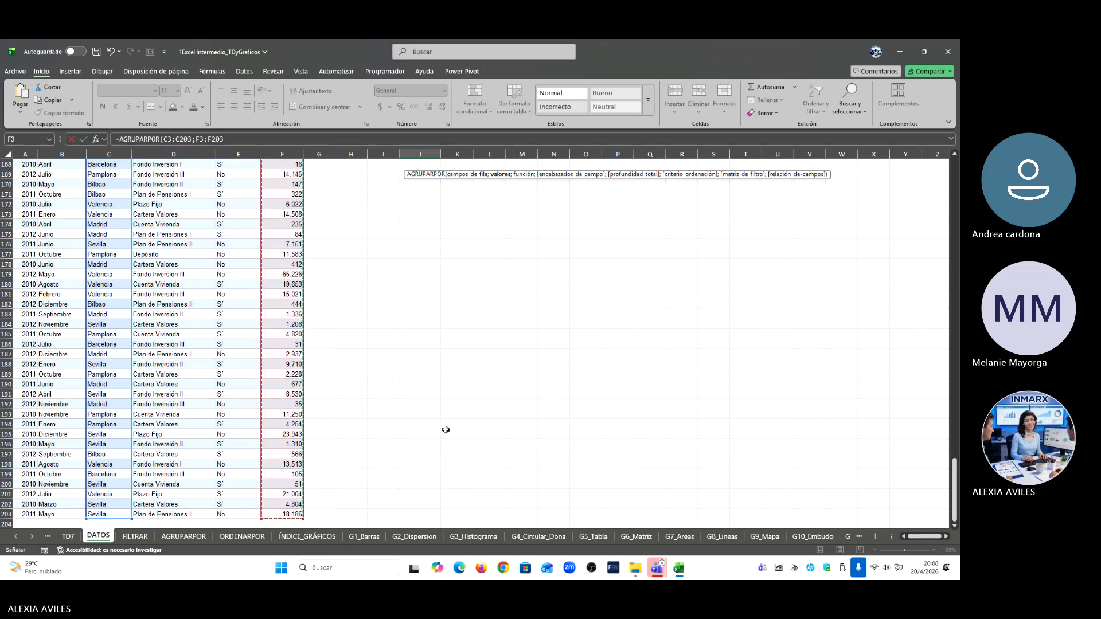
scroll(423, 410, "up", 6)
scroll(422, 410, "up", 20)
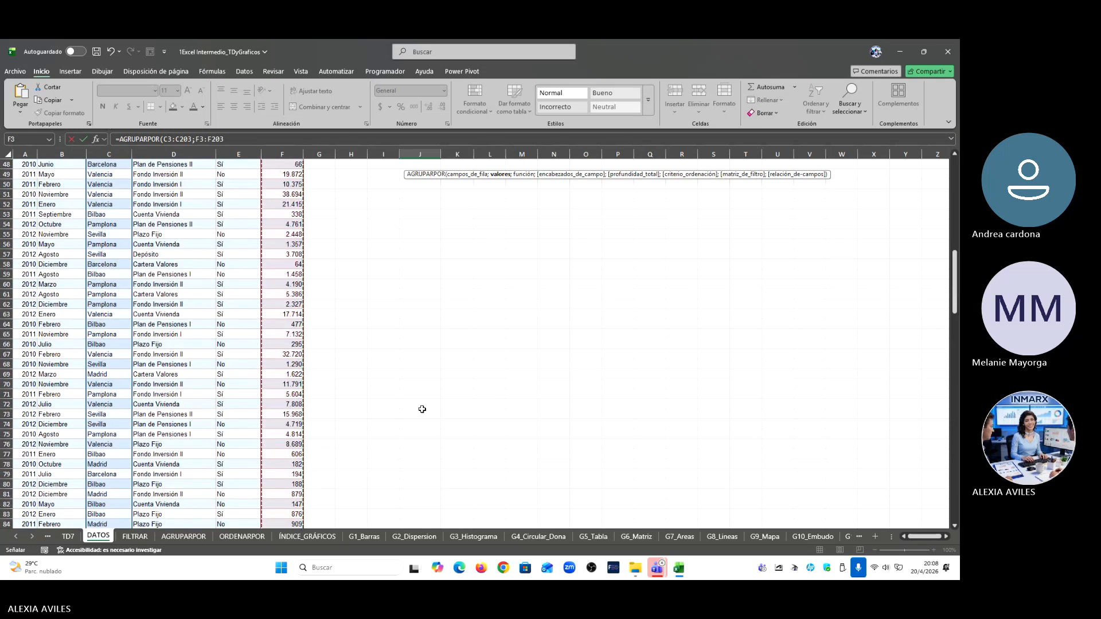
scroll(422, 410, "up", 3)
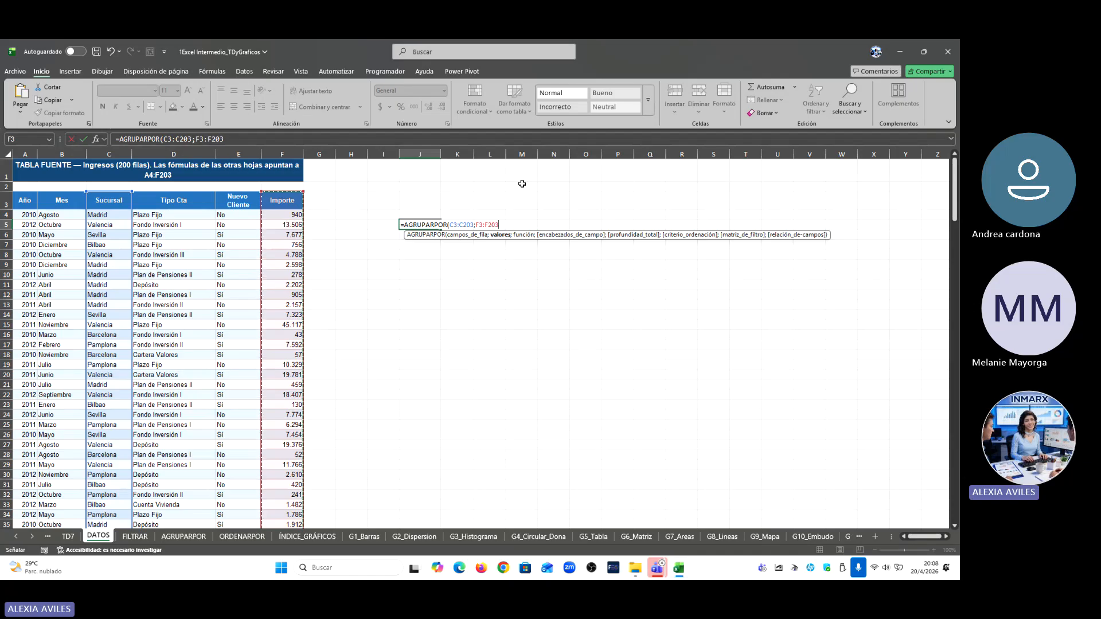
type(";")
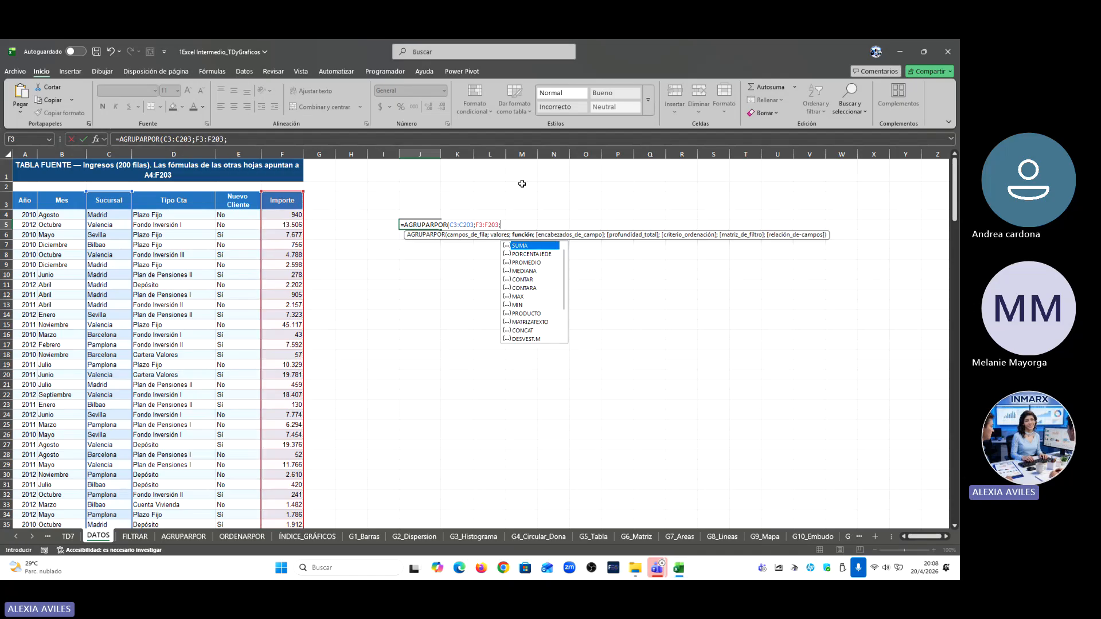
double_click(523, 248)
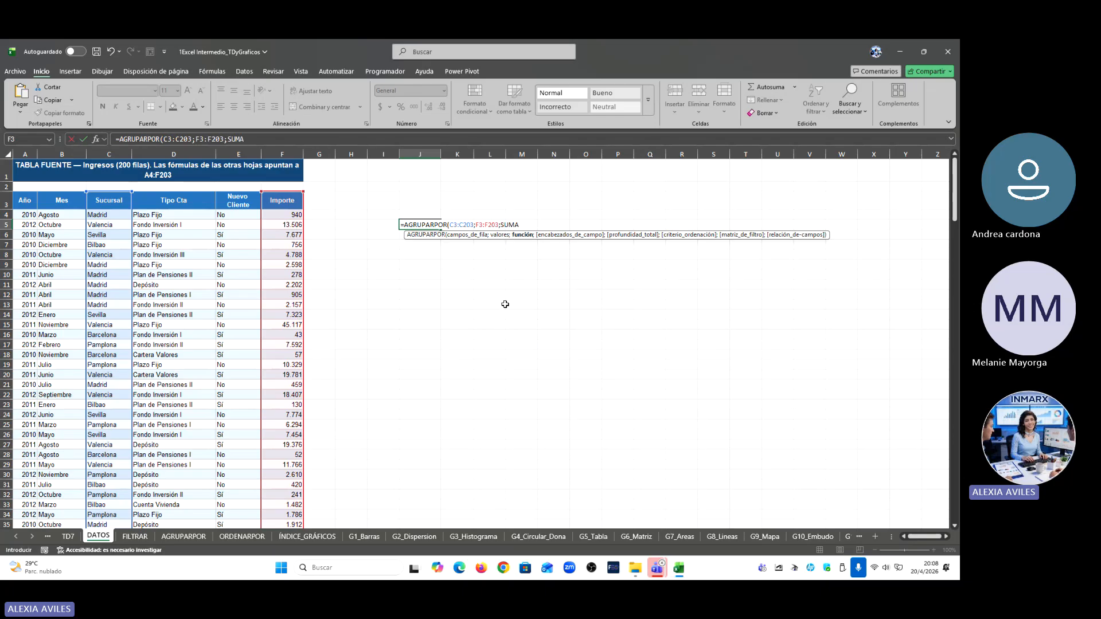
type(")")
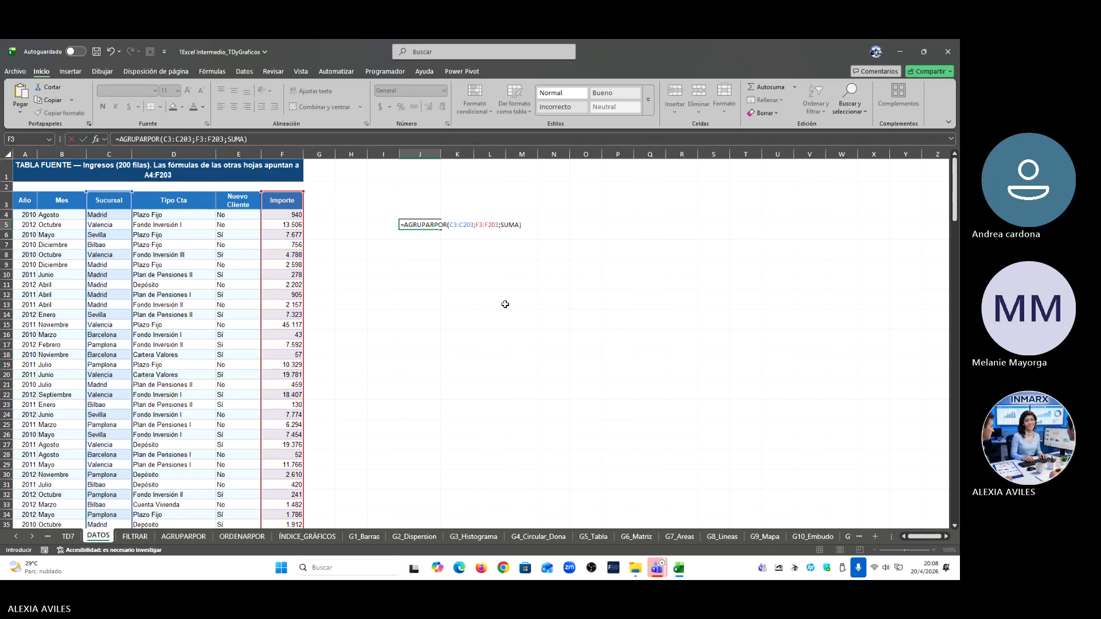
key("Return")
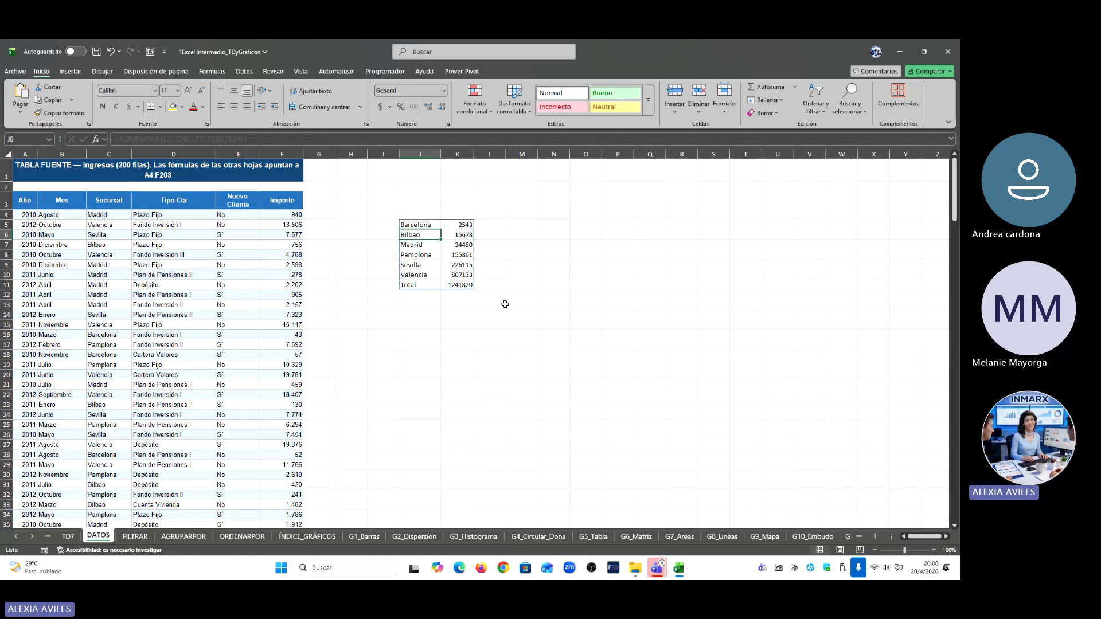
Step: Examine the grouping formula in J5, the source Sucursal values, and the grouped branches with their amounts
left_click(424, 225)
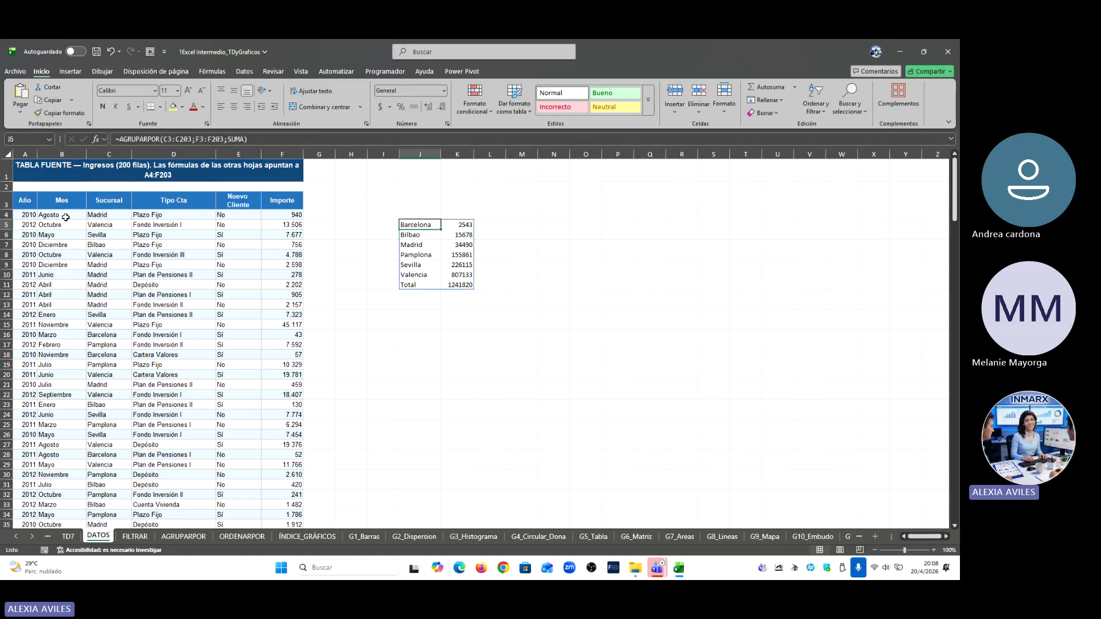
left_click_drag(99, 215, 106, 275)
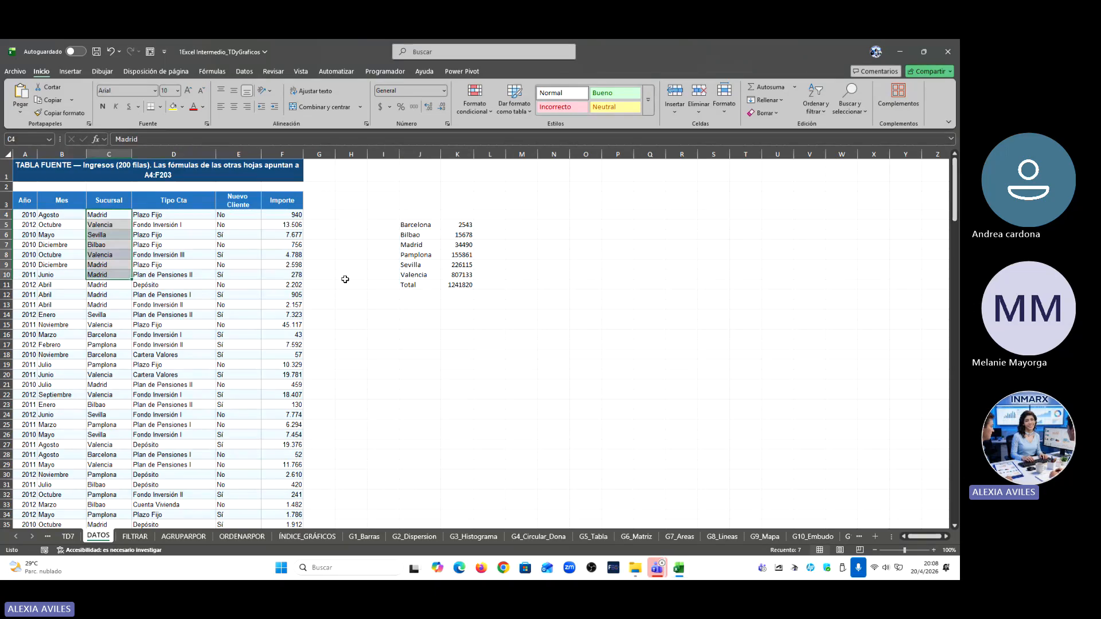
left_click(466, 225)
left_click_drag(466, 225, 463, 275)
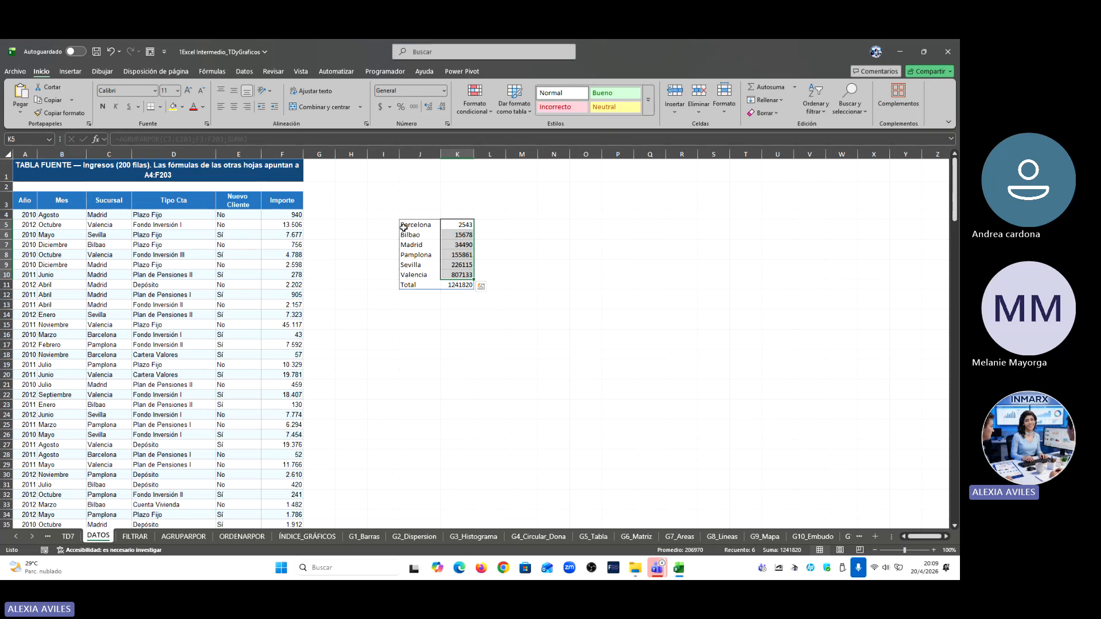
left_click_drag(403, 226, 409, 271)
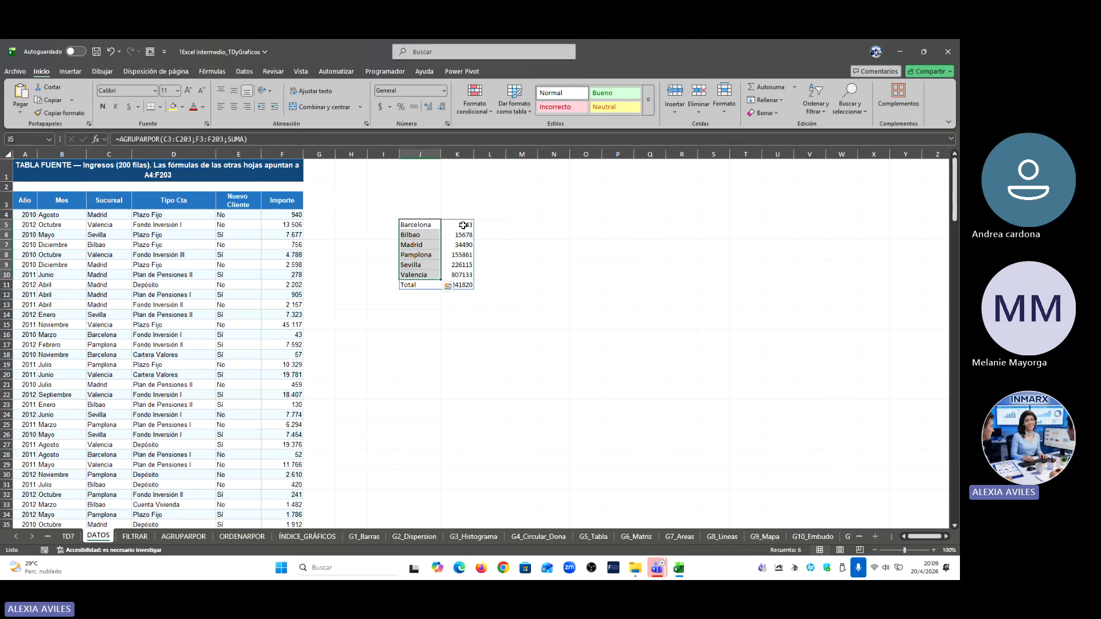
left_click_drag(460, 223, 460, 276)
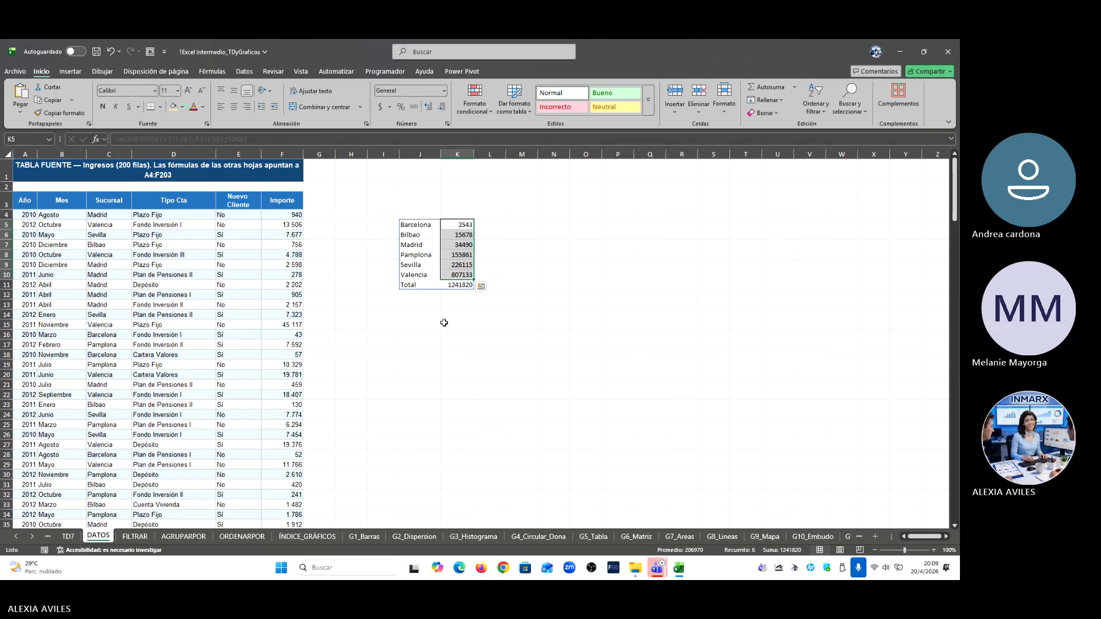
Step: Start an ORDENARPOR formula in cell J13 with the data range A4:F203 as the array
left_click(418, 306)
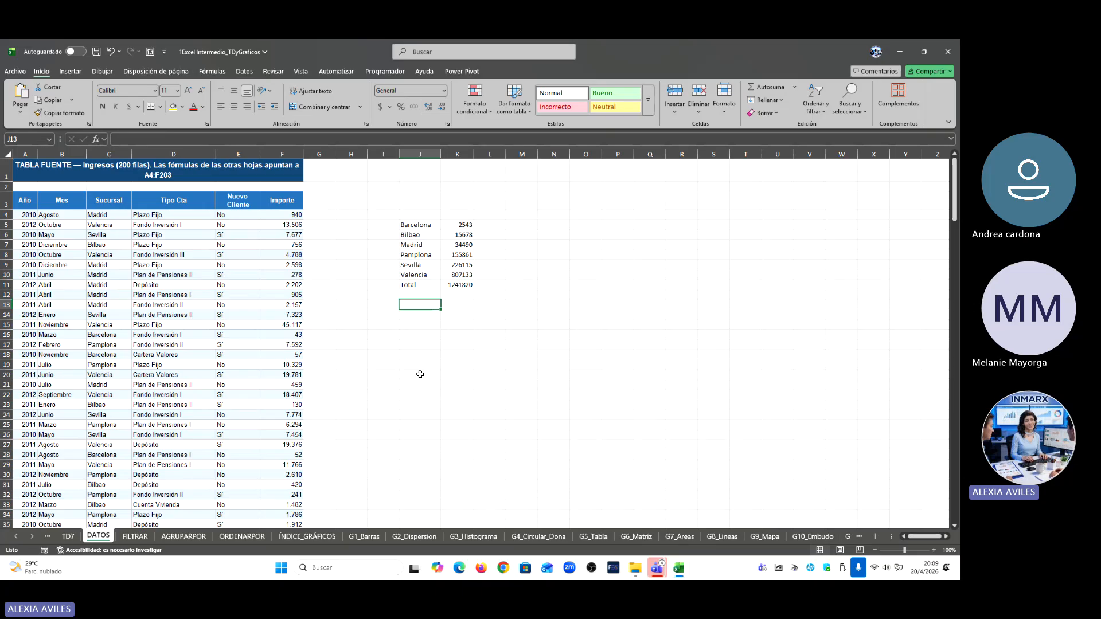
type("=")
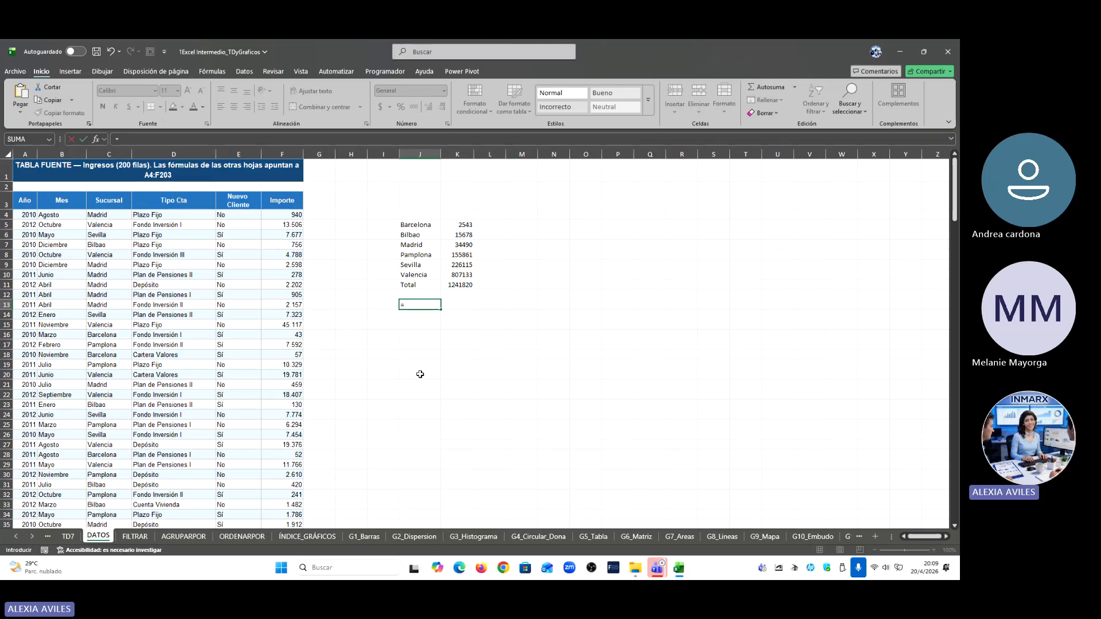
type("otrd")
key("BackSpace")
key("BackSpace")
type("r")
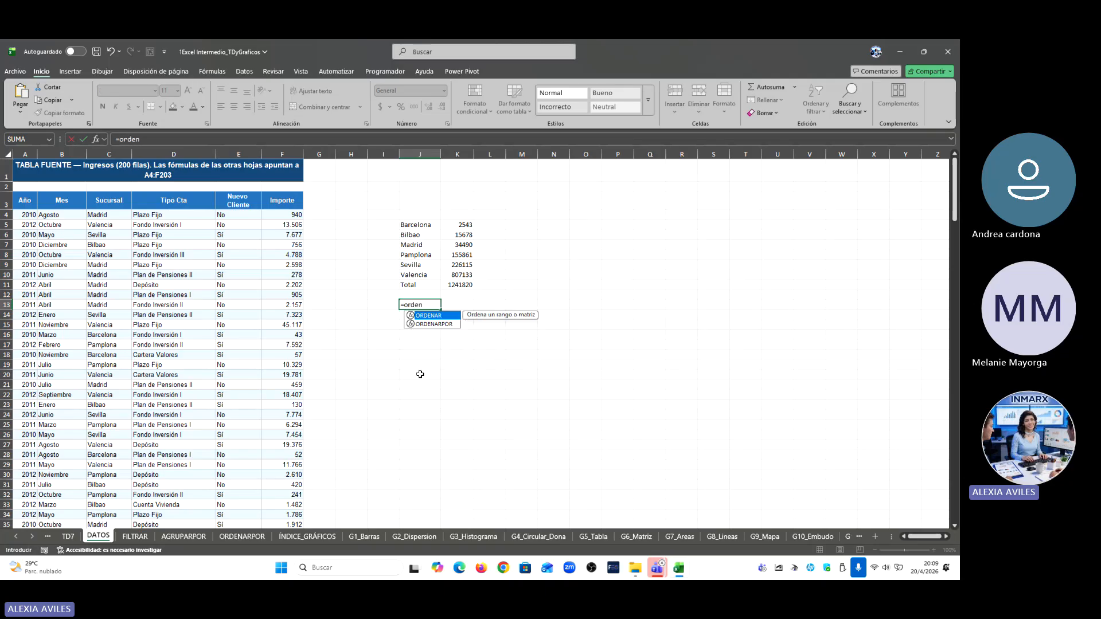
type("den")
key("Down")
key("Tab")
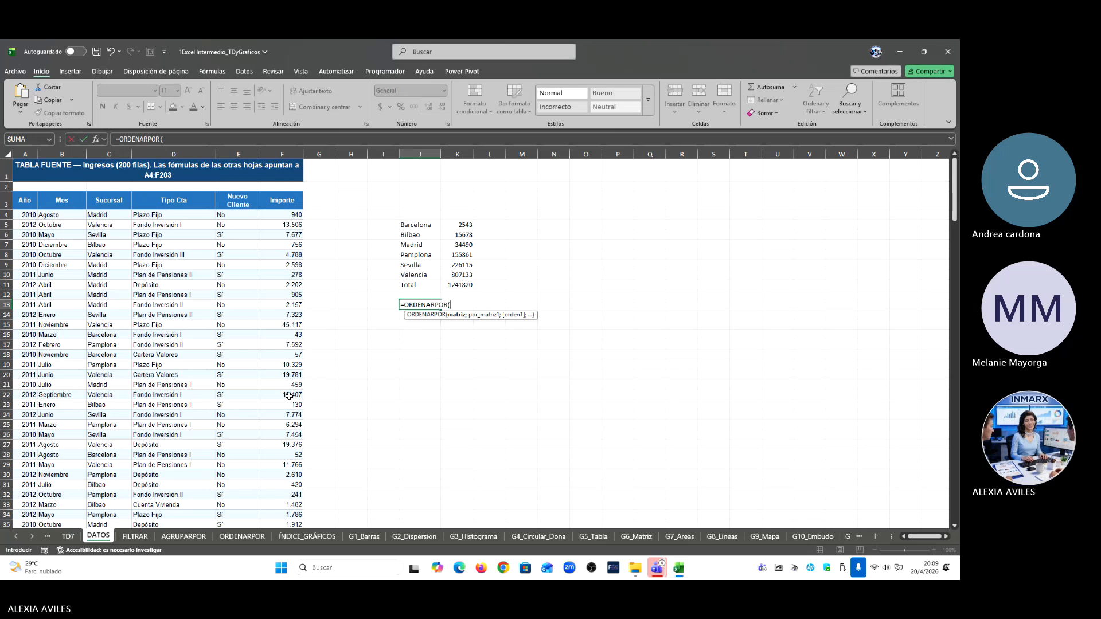
left_click_drag(21, 217, 277, 483)
left_click_drag(956, 494, 955, 190)
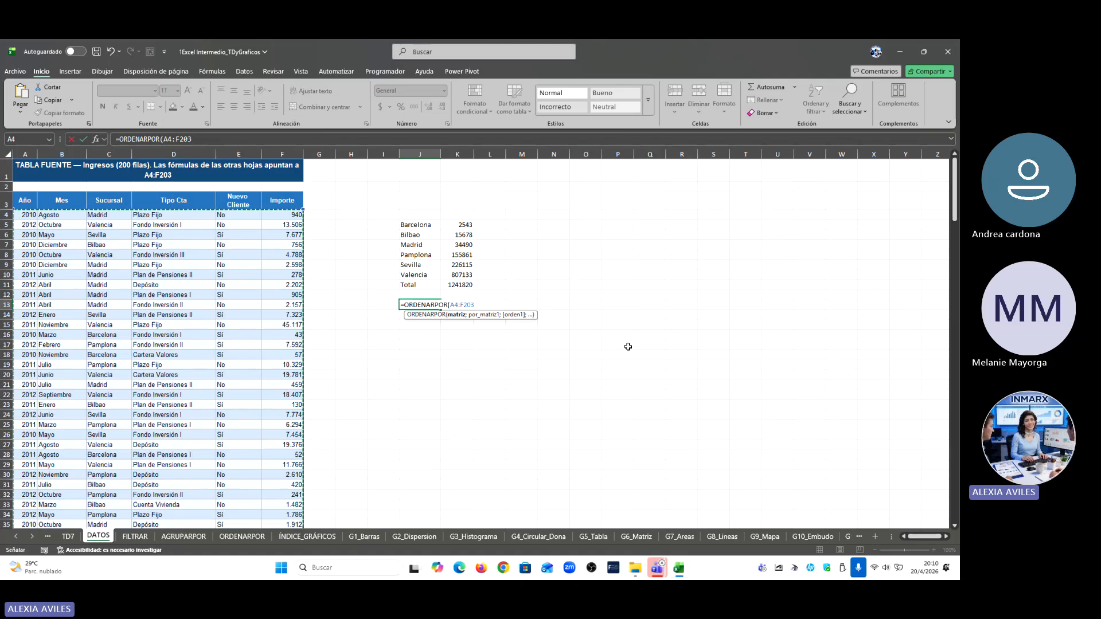
type(";")
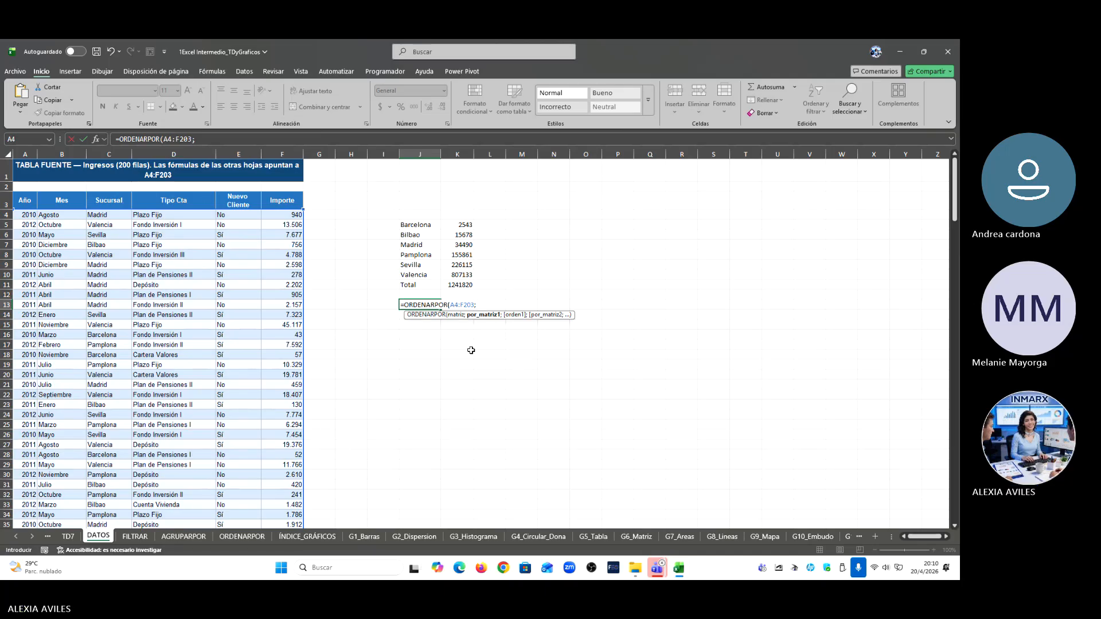
Step: Complete the ORDENARPOR formula by sorting on the Importe range F4:F203 with order -1 for descending
left_click(284, 215)
left_click_drag(283, 251, 284, 517)
scroll(416, 442, "up", 20)
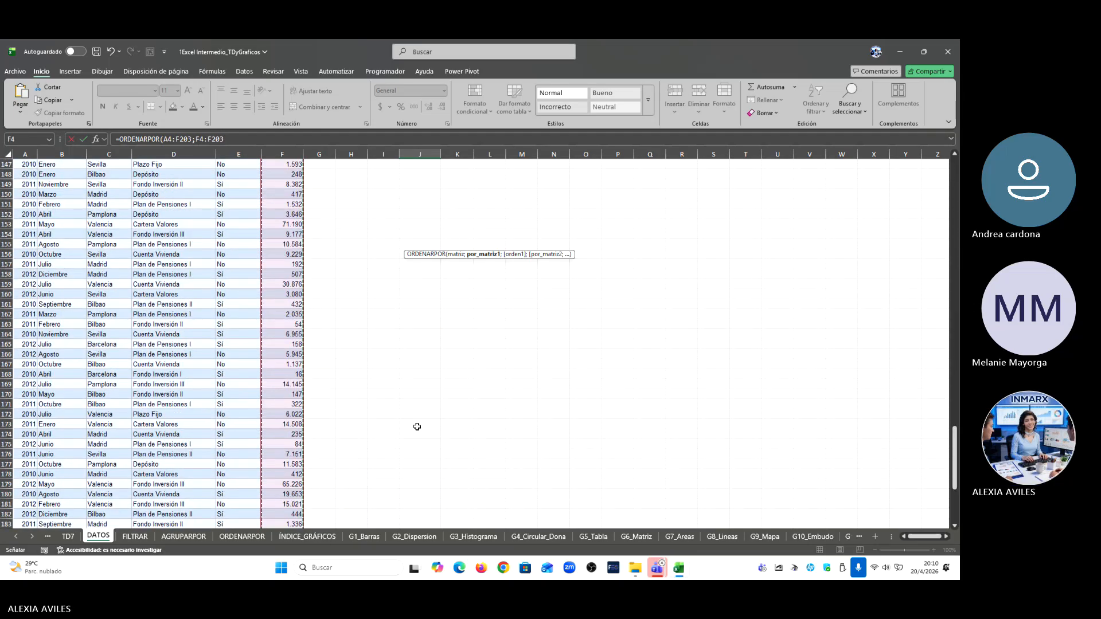
scroll(417, 427, "up", 13)
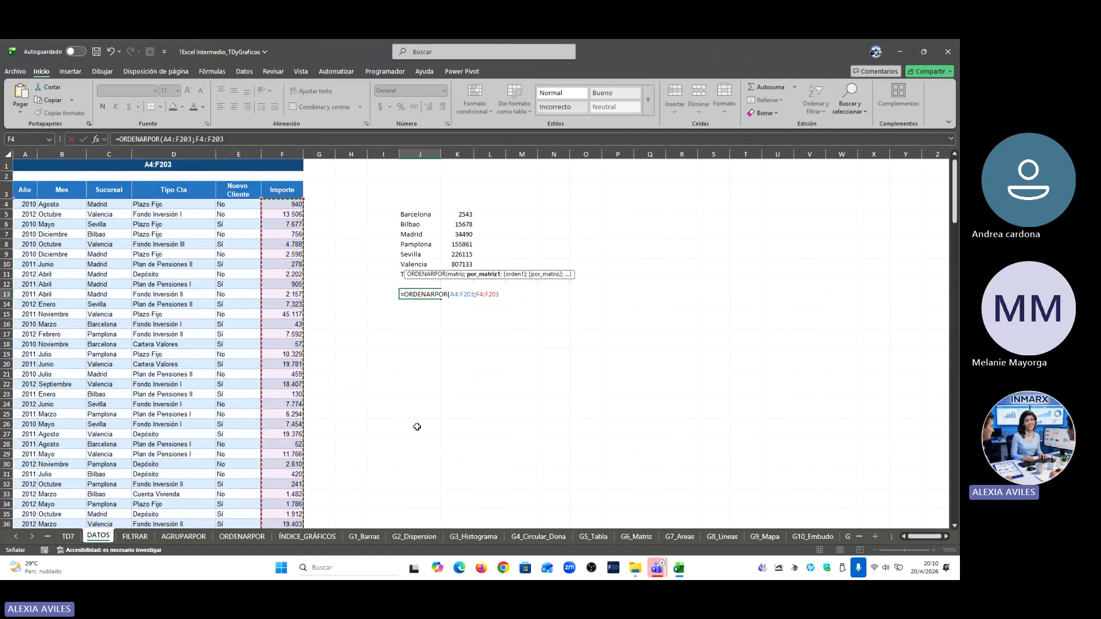
type(";")
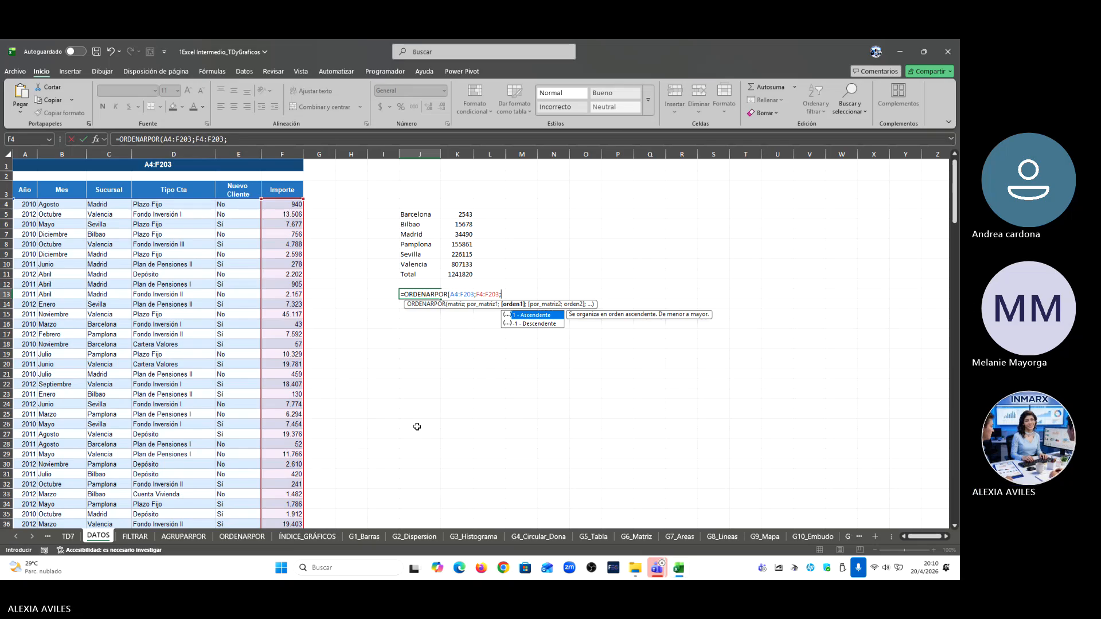
type("1")
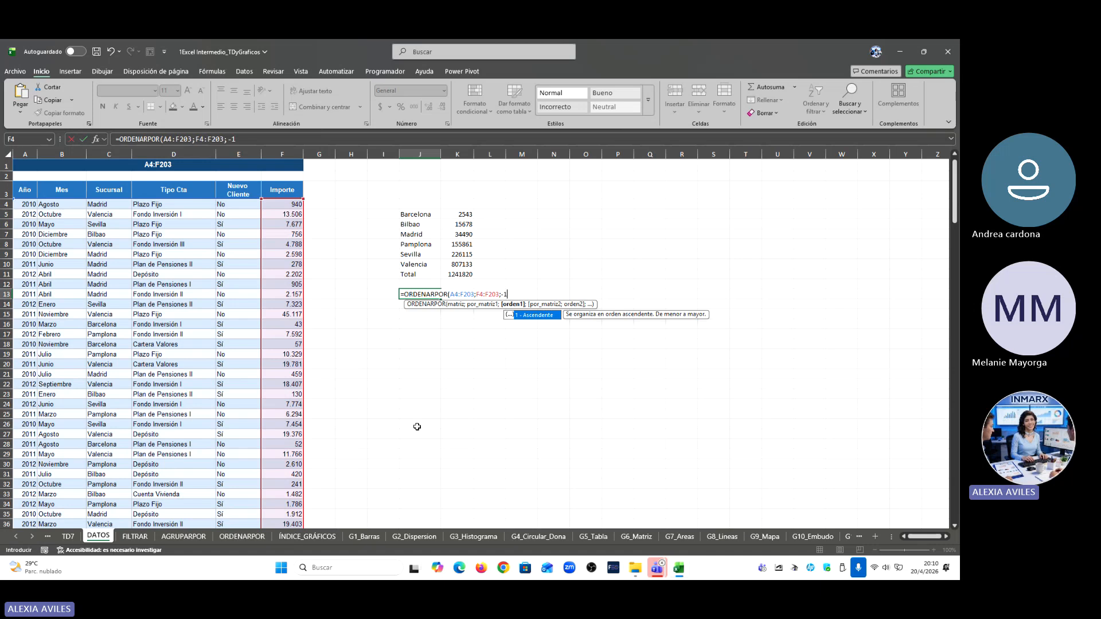
key("Return")
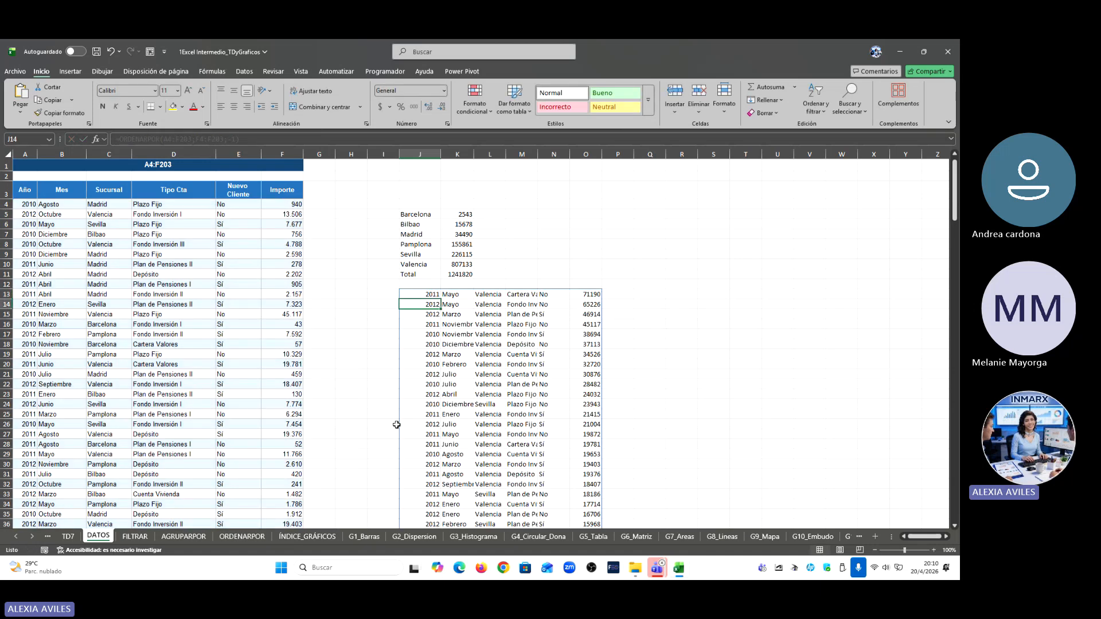
Step: Review the sorted records starting at J13 through to the last row
scroll(464, 362, "down", 18)
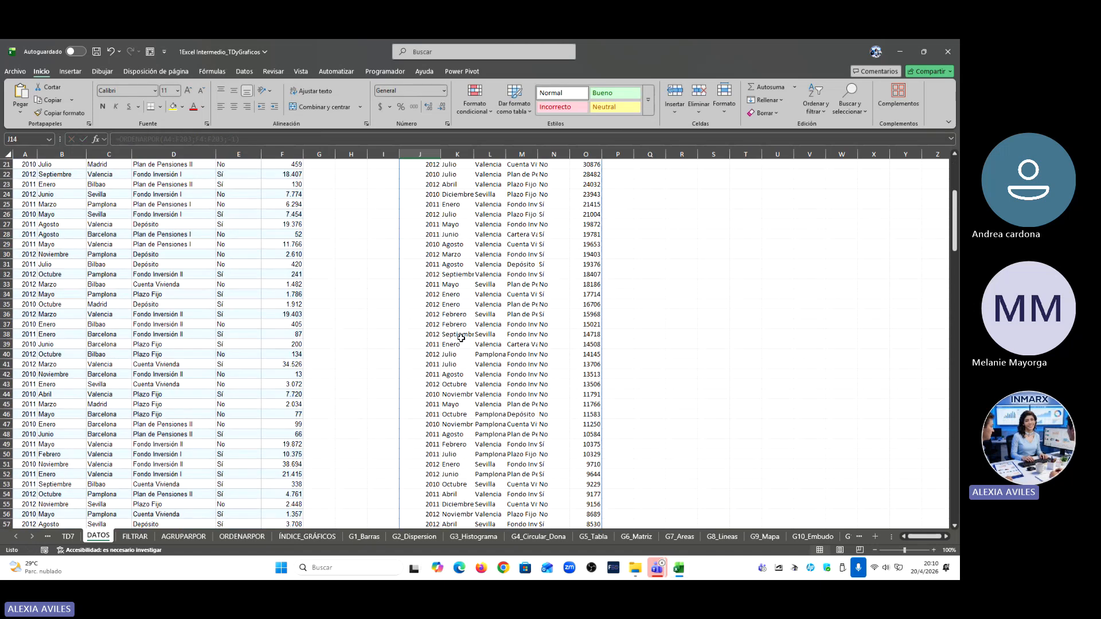
scroll(461, 339, "down", 20)
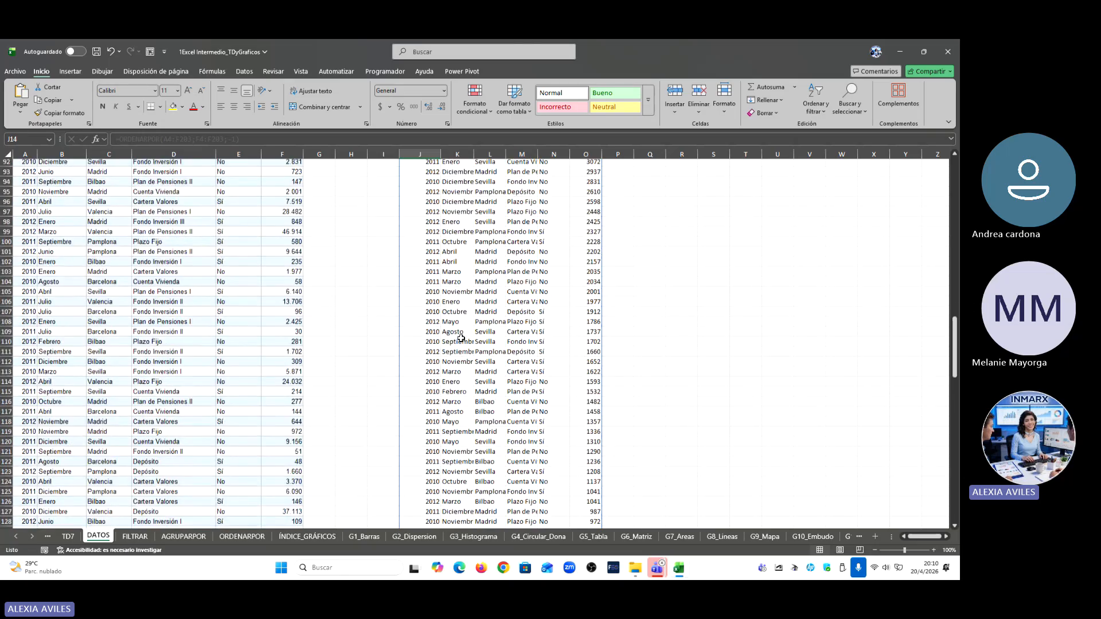
scroll(461, 338, "down", 11)
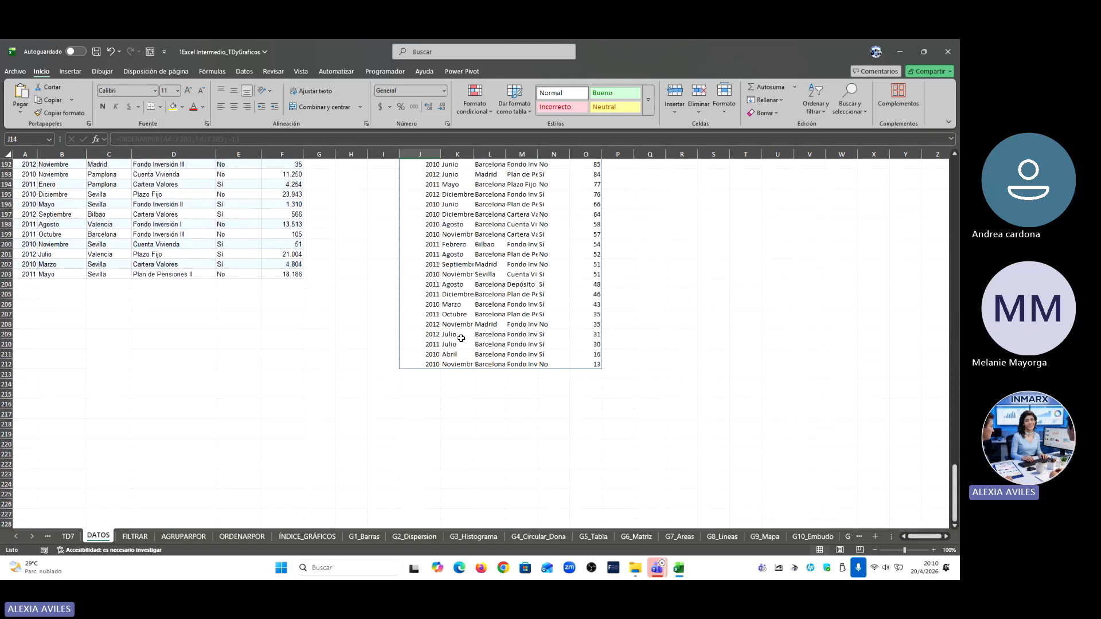
scroll(461, 339, "up", 20)
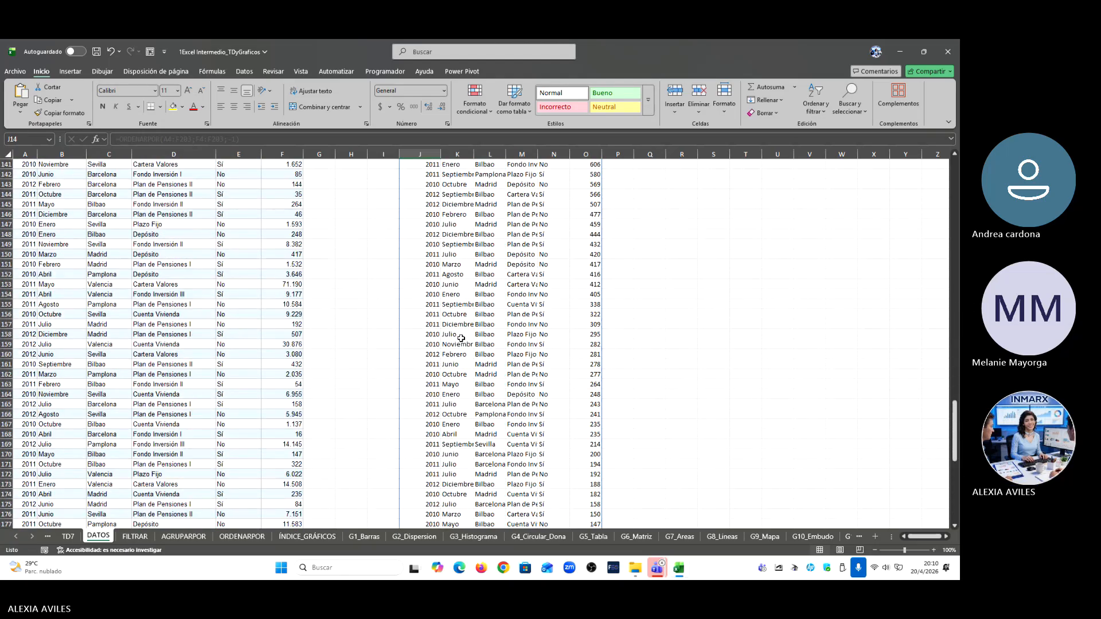
Step: Go back to the start of the sorted records and check the first Importe value in O13
scroll(461, 339, "up", 20)
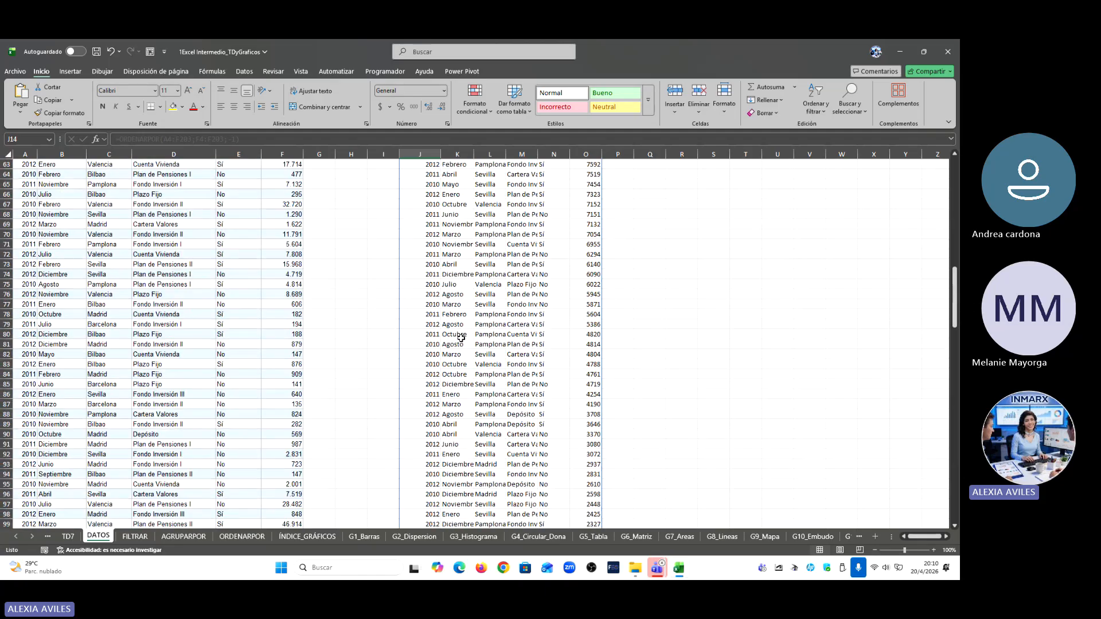
scroll(461, 338, "up", 8)
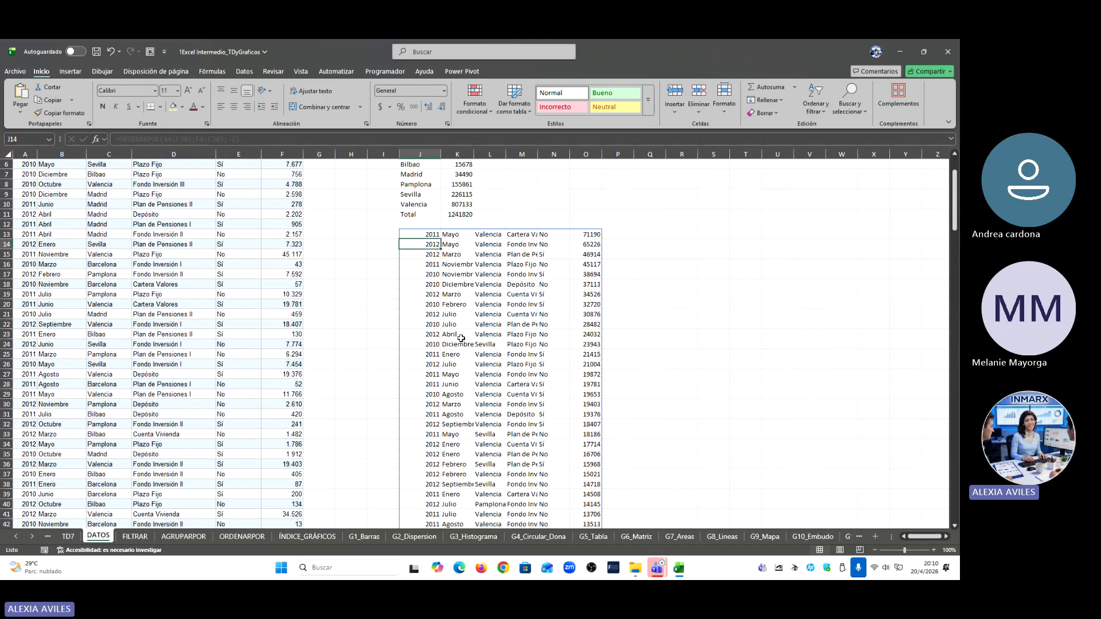
left_click(590, 235)
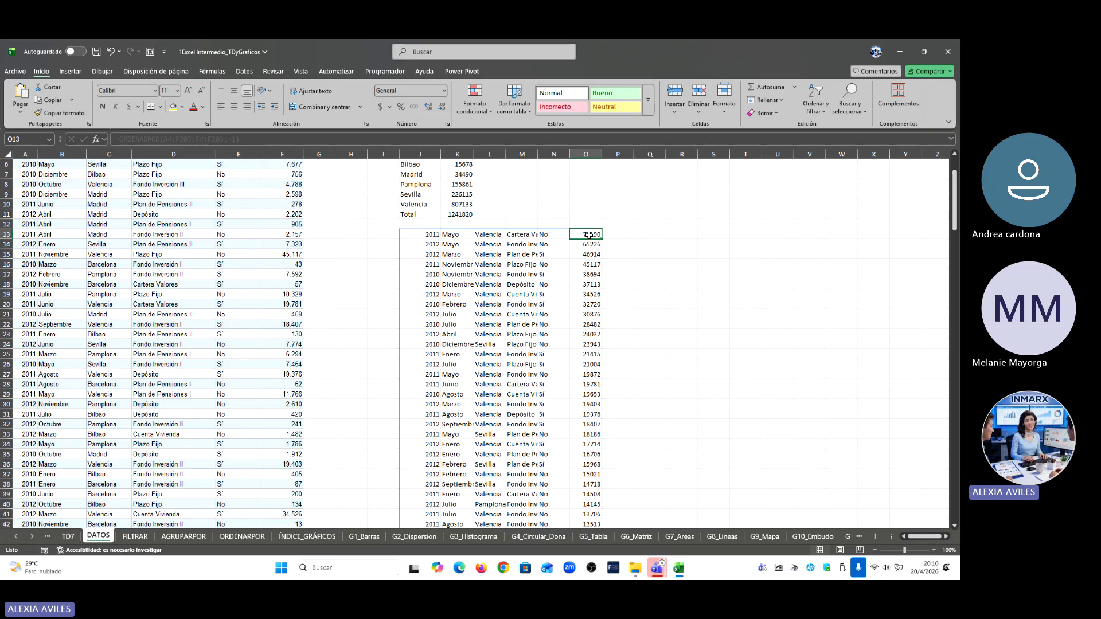
mouse_move(589, 236)
left_mouse_down()
mouse_move(590, 456)
mouse_move(597, 236)
left_mouse_up()
Step: Look through the G5_Tabla, FILTRAR and AGRUPARPOR sheets to review their example formulas and results
left_click(593, 537)
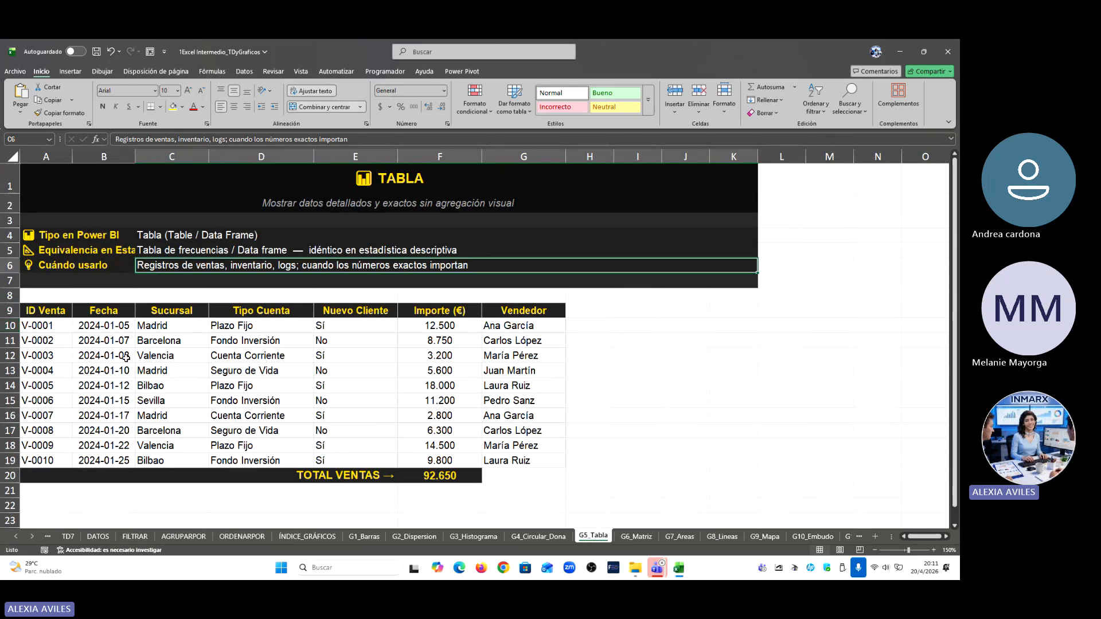
left_click(135, 536)
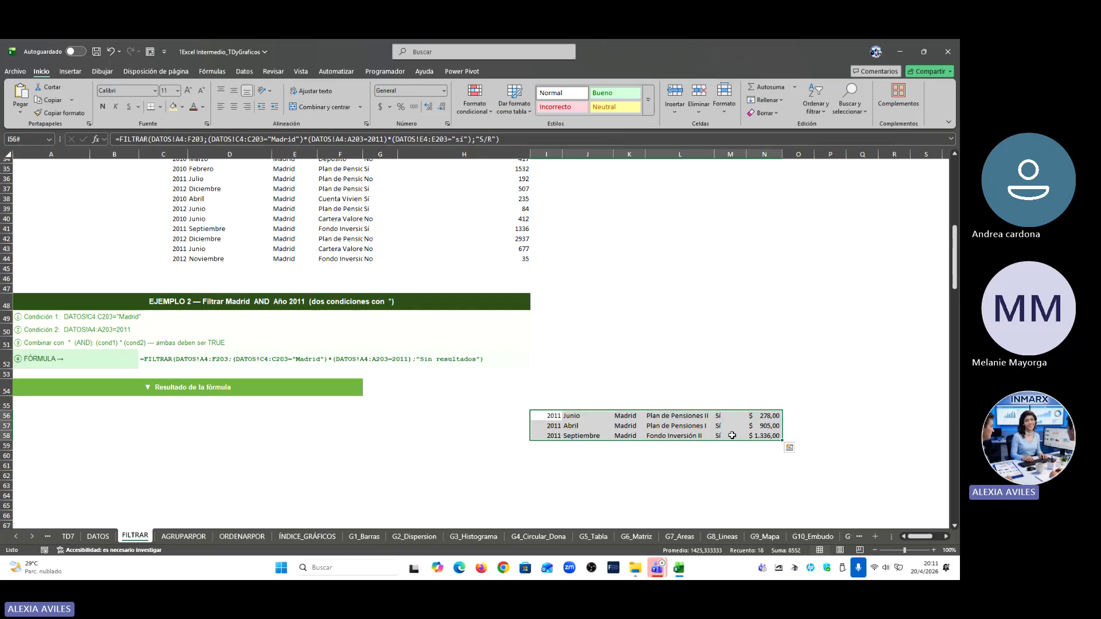
left_click(183, 537)
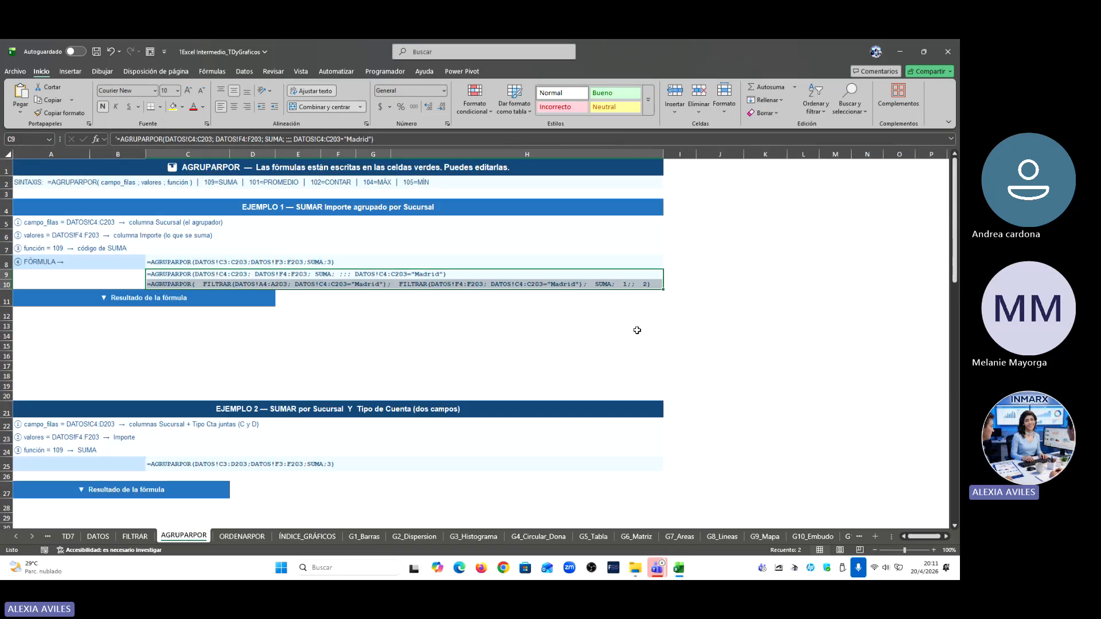
scroll(640, 333, "down", 2)
scroll(645, 337, "up", 1)
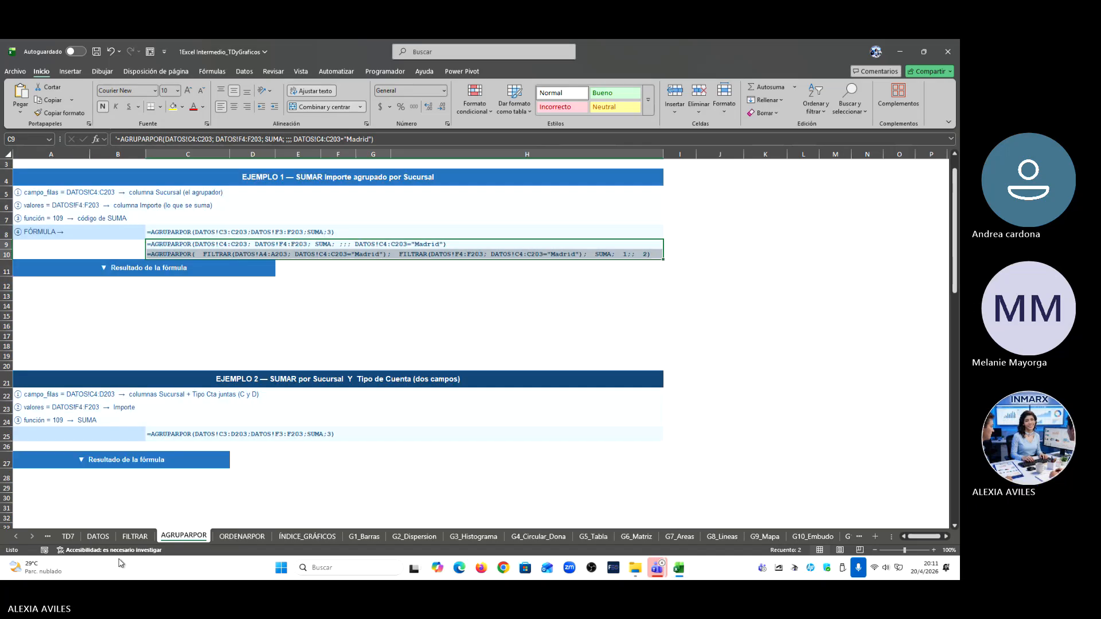
Step: Return to the DATOS sheet and examine the Sucursal summary and the first rows of the sorted records
left_click(99, 537)
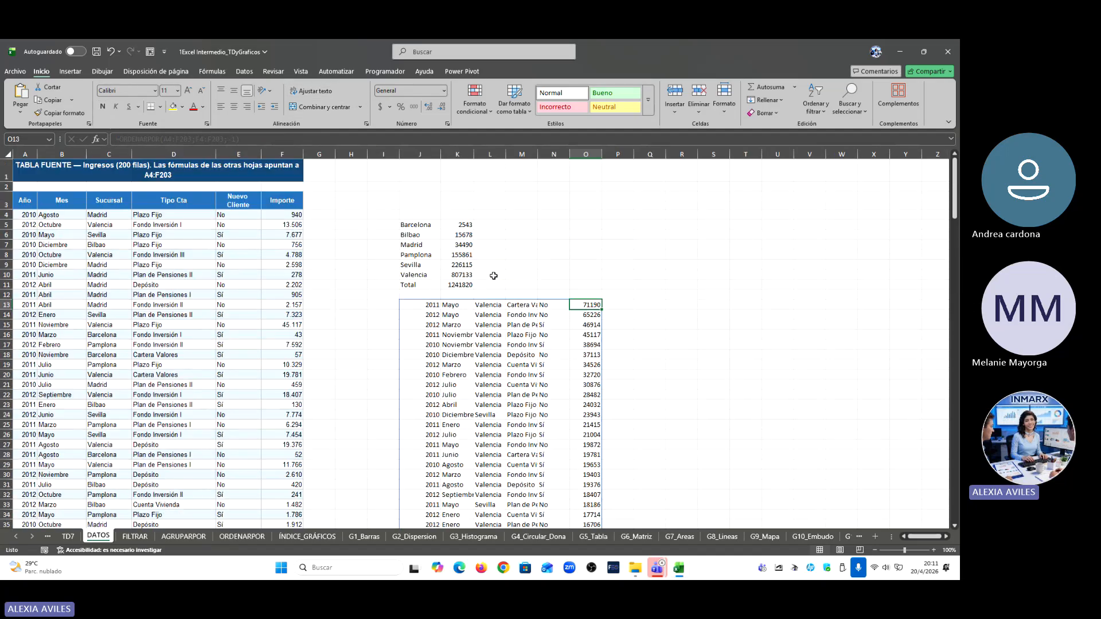
left_click_drag(413, 226, 594, 444)
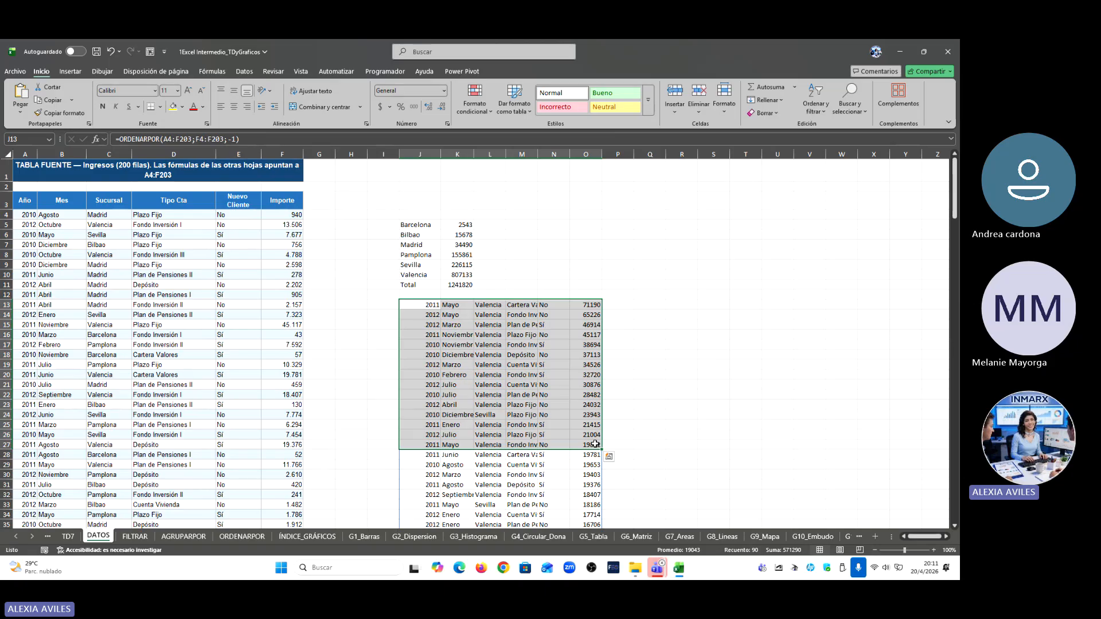
left_click(651, 298)
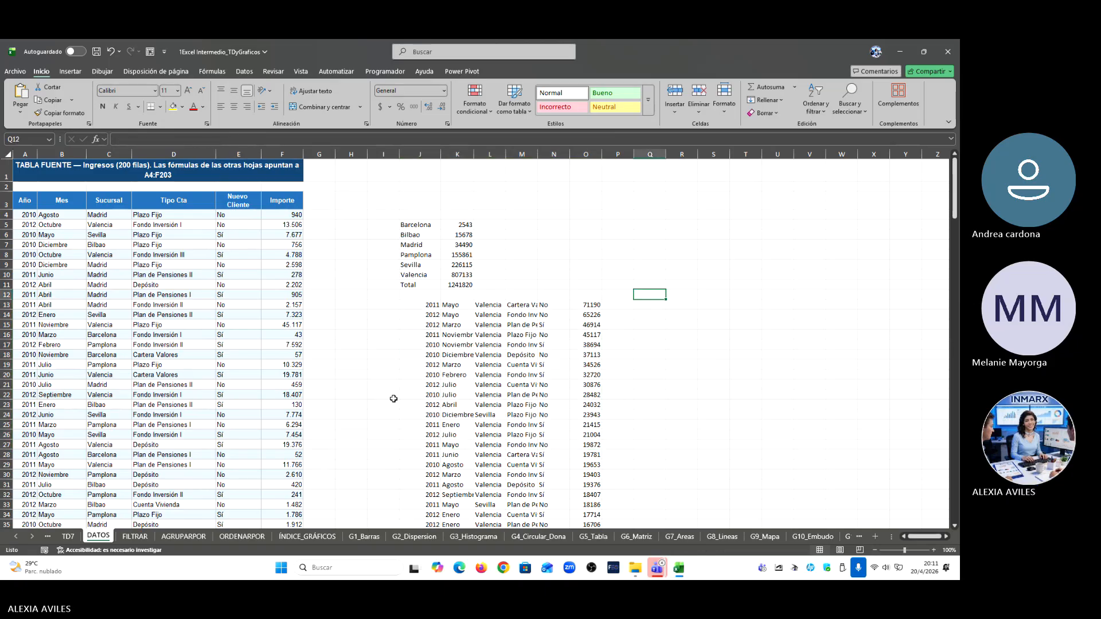
Step: Copy the ORDENARPOR formula with ELEGIR({1\2\3}) from C10 of the ORDENARPOR sheet and enter it in G14
left_click(242, 536)
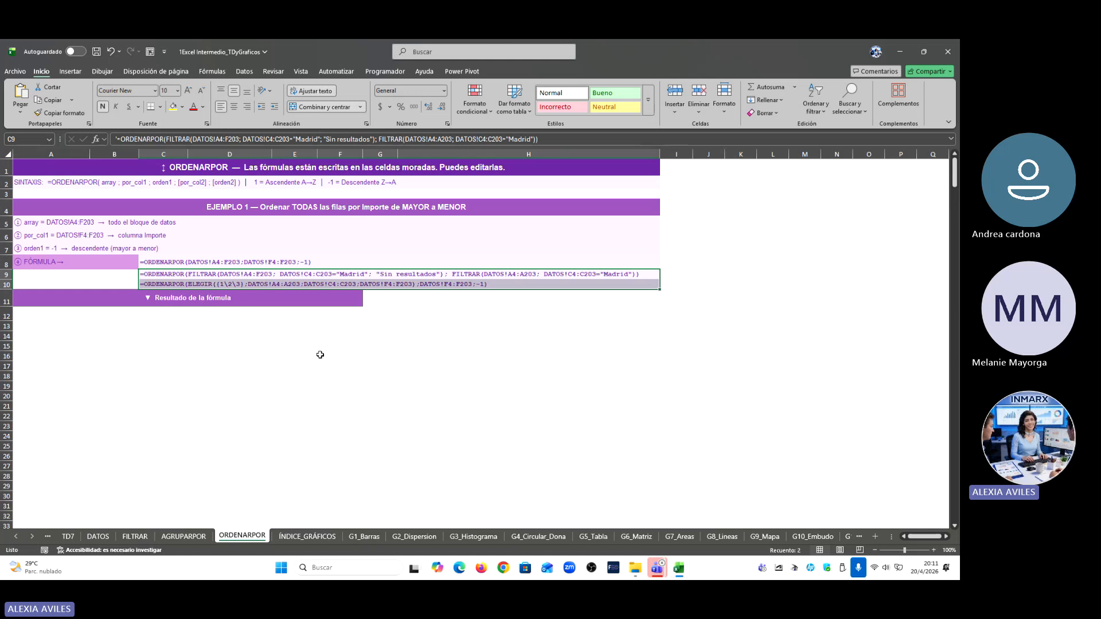
left_click(225, 284)
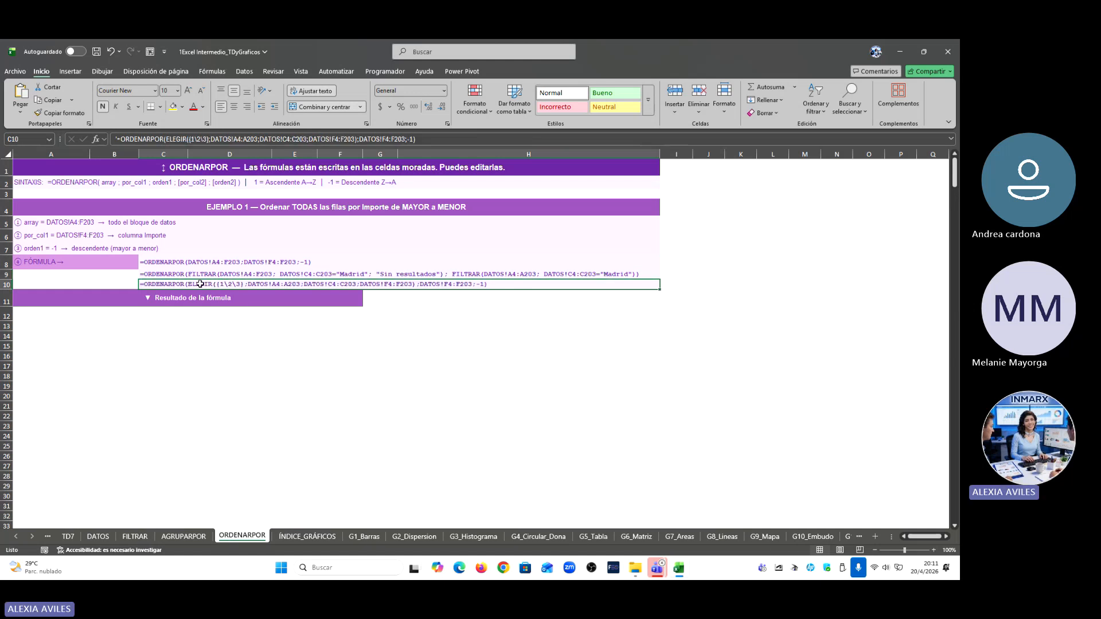
double_click(200, 284)
left_click_drag(143, 285, 524, 282)
key("ctrl+c")
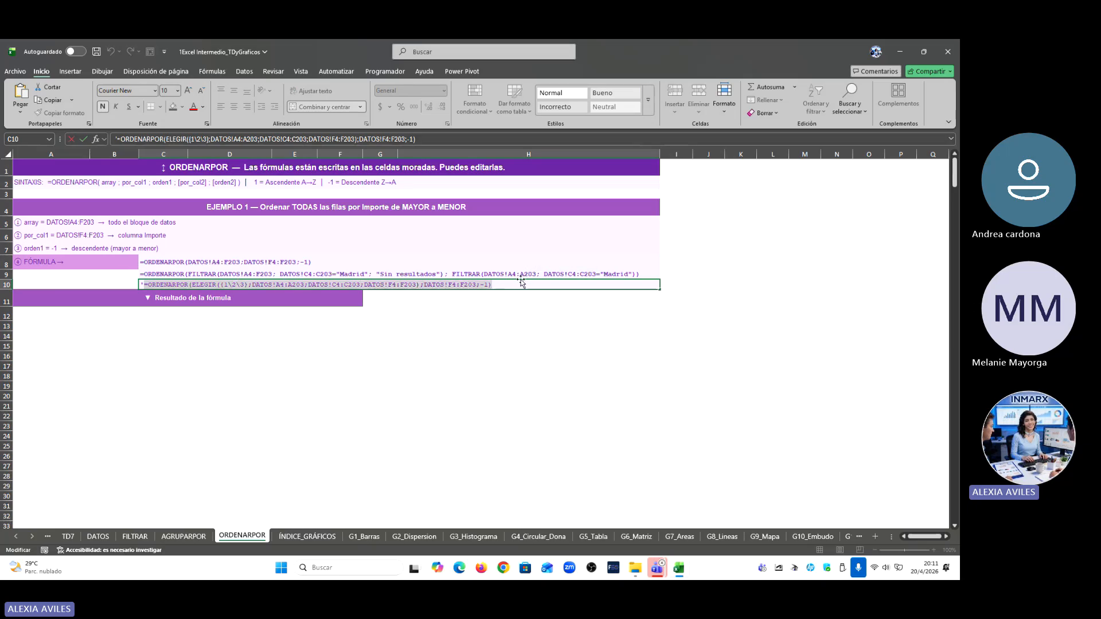
left_click(379, 337)
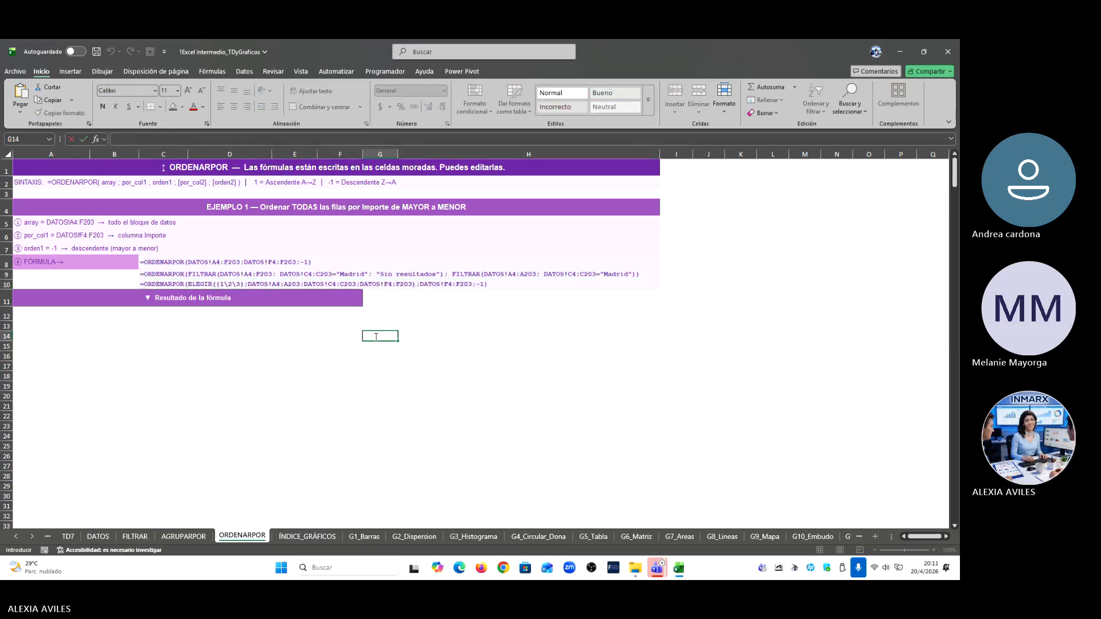
key("ctrl+v")
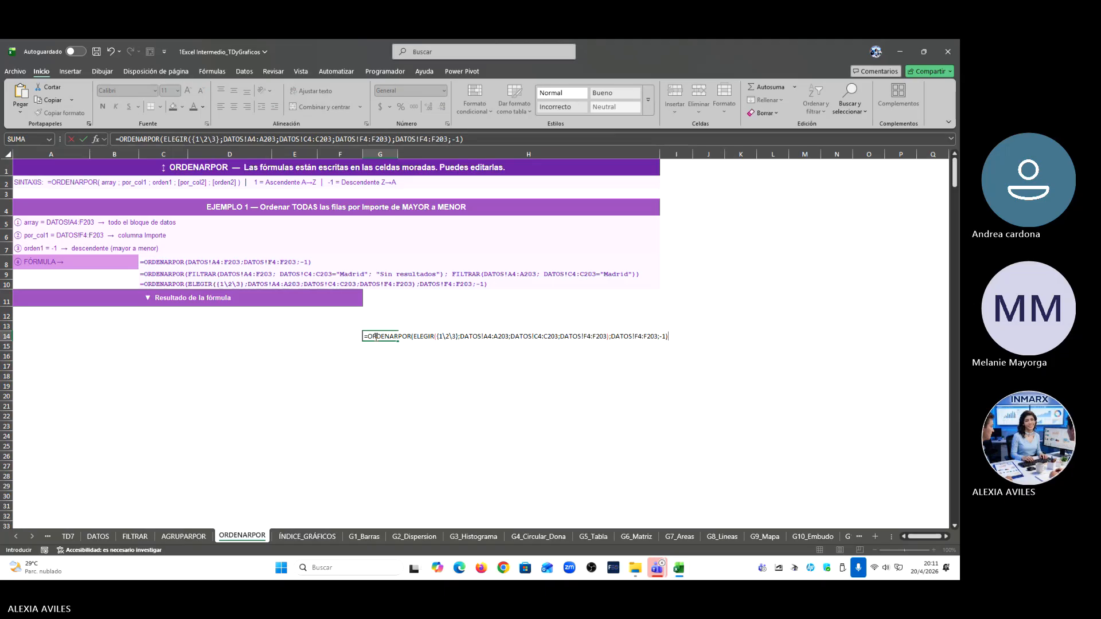
key("Return")
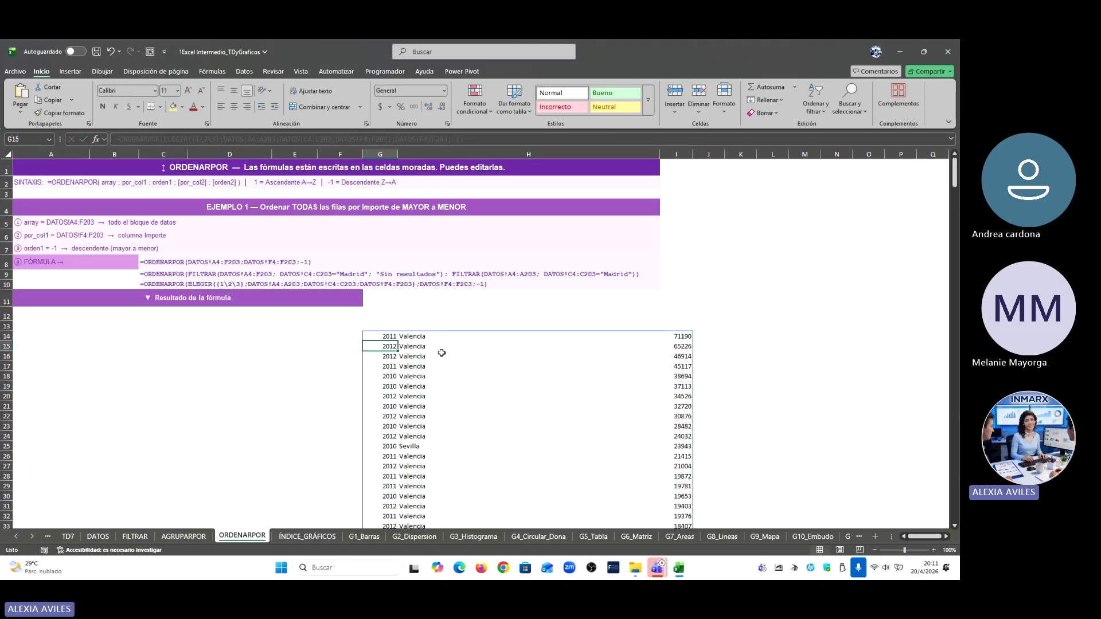
Step: Review the three-column sorted list of year, Sucursal and Importe from G14 to its last row and back
scroll(441, 353, "down", 1)
scroll(441, 353, "down", 20)
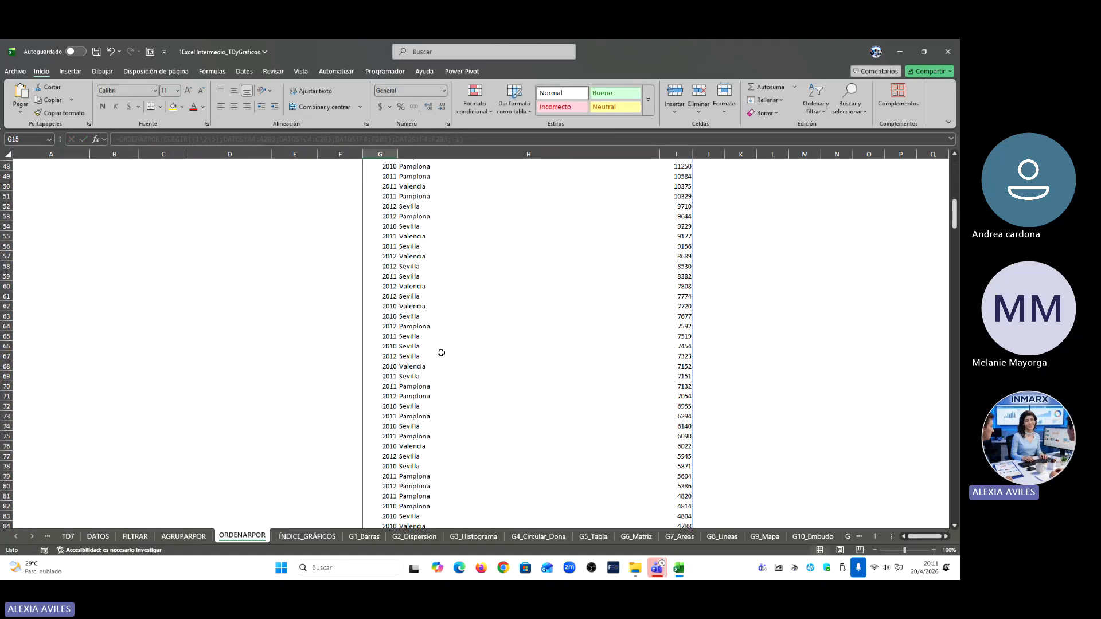
scroll(441, 352, "down", 20)
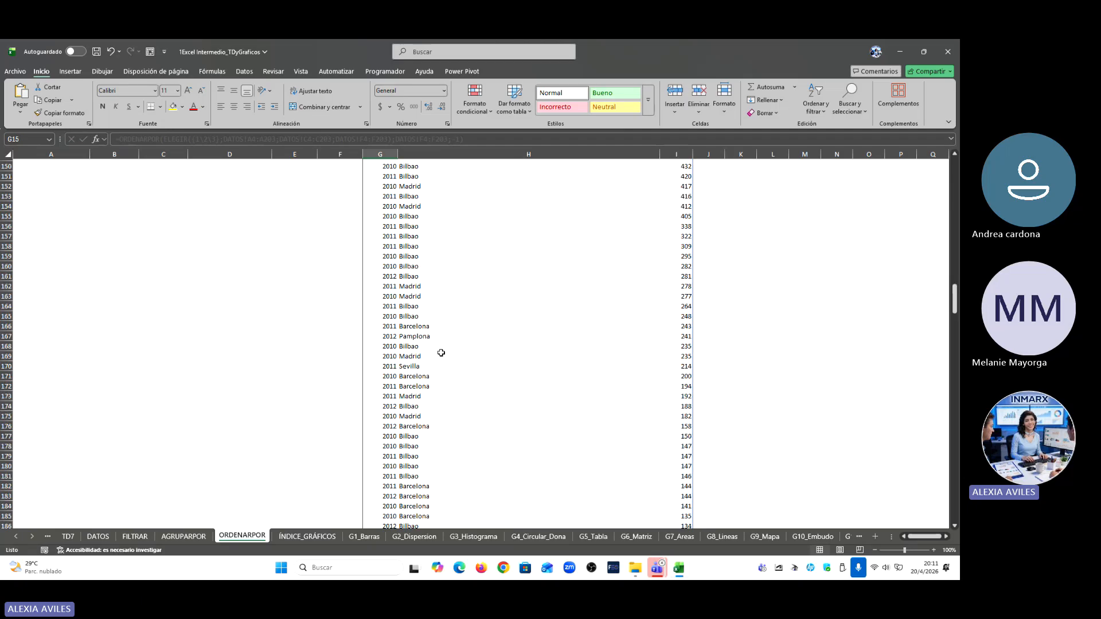
scroll(441, 353, "down", 5)
scroll(441, 353, "up", 20)
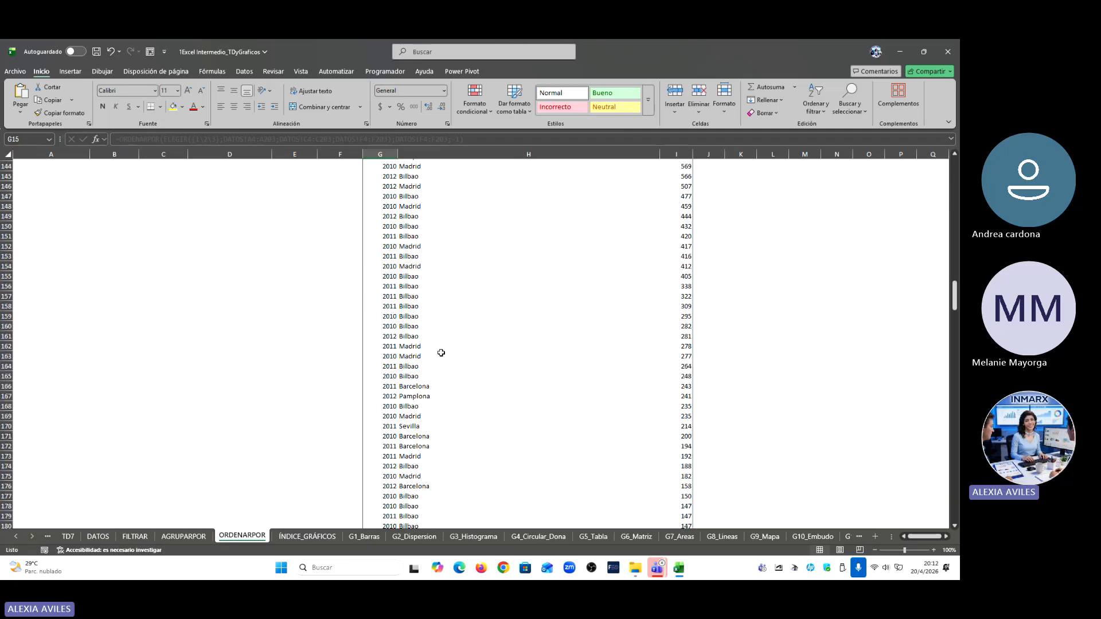
scroll(441, 353, "up", 20)
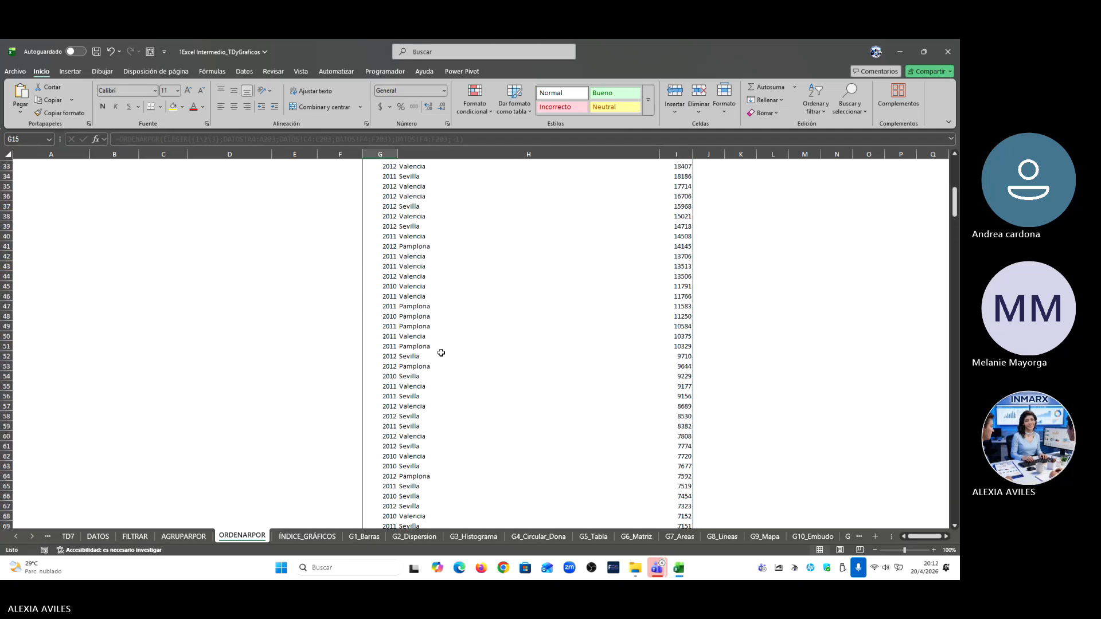
scroll(442, 353, "up", 6)
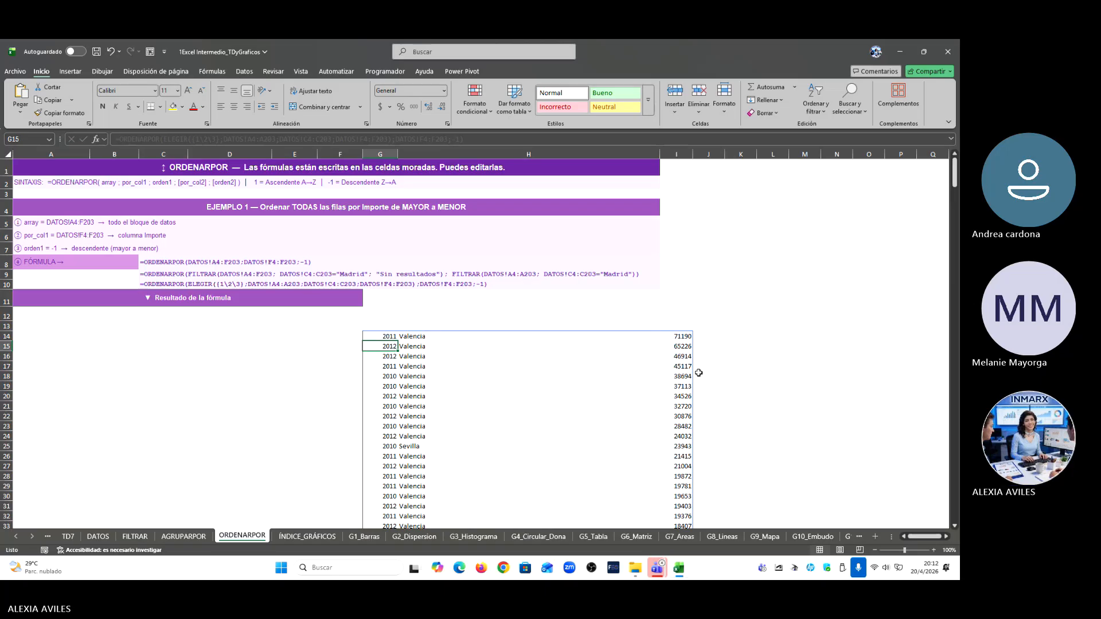
scroll(678, 335, "down", 6)
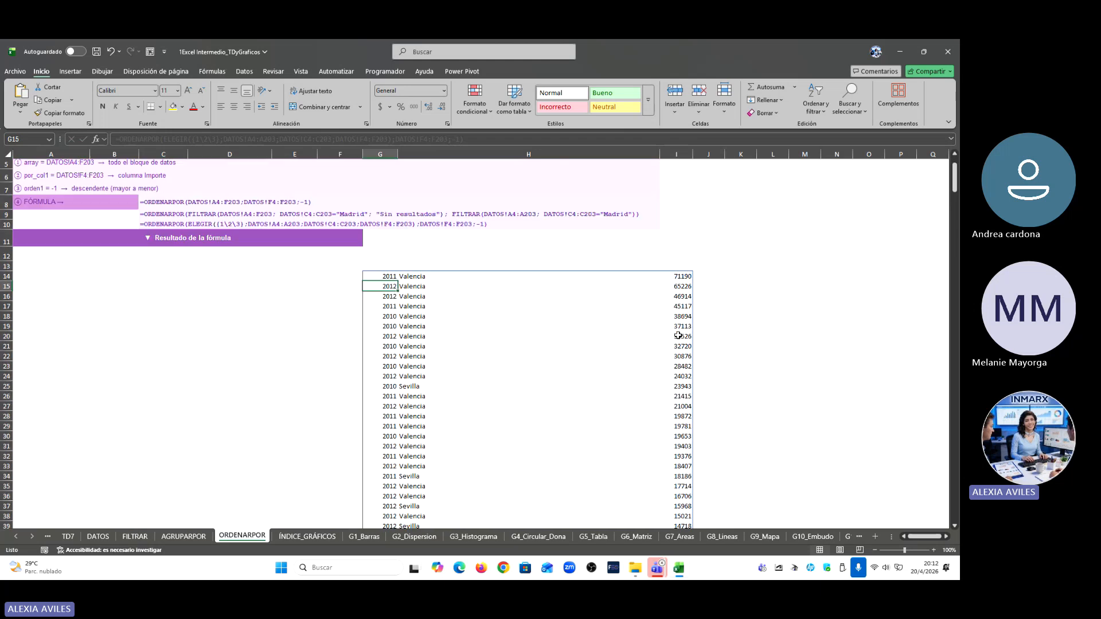
scroll(678, 336, "down", 20)
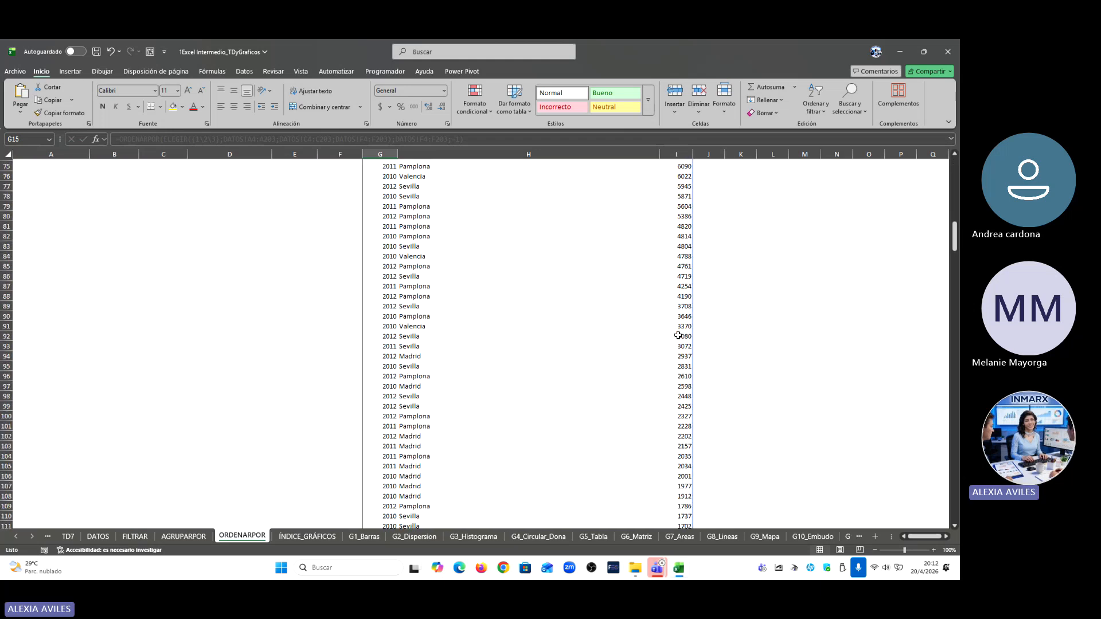
scroll(670, 349, "down", 14)
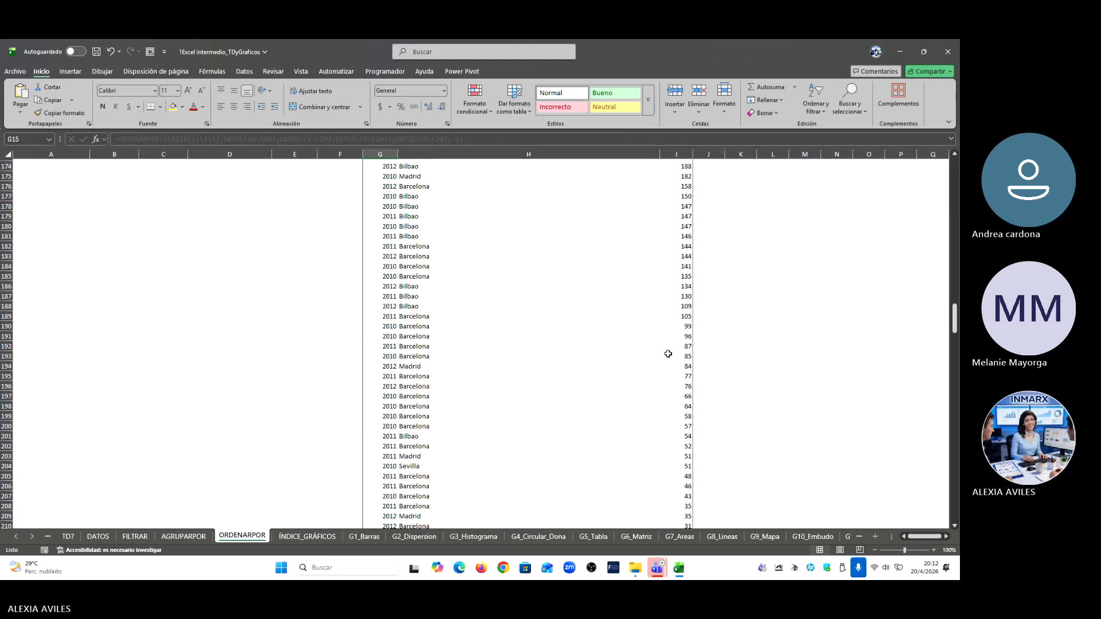
scroll(669, 354, "down", 4)
scroll(668, 354, "up", 20)
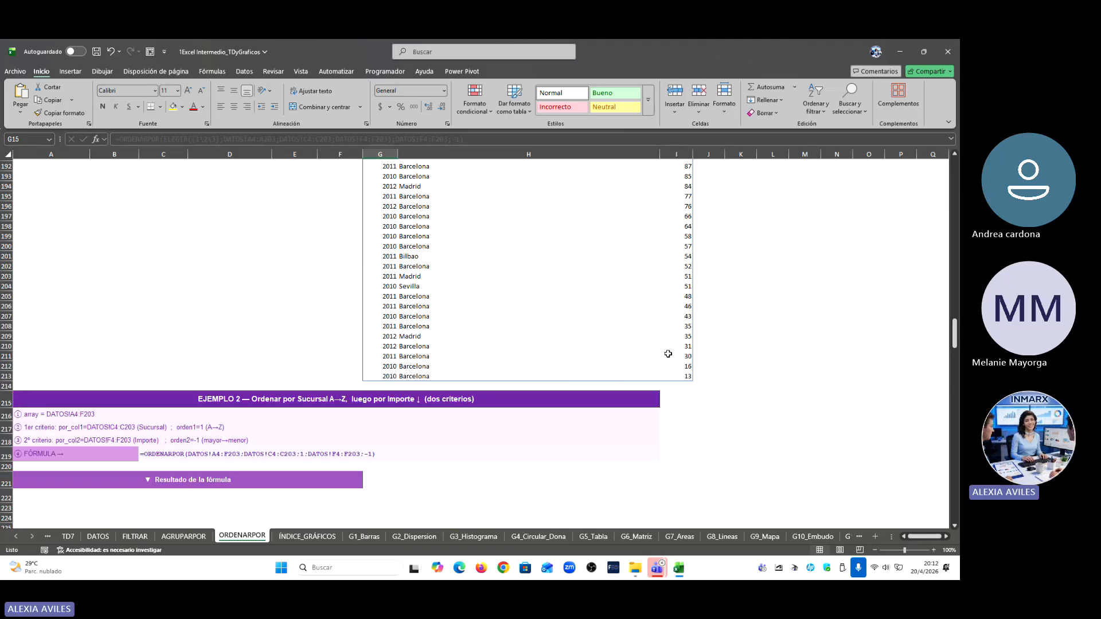
scroll(668, 354, "up", 20)
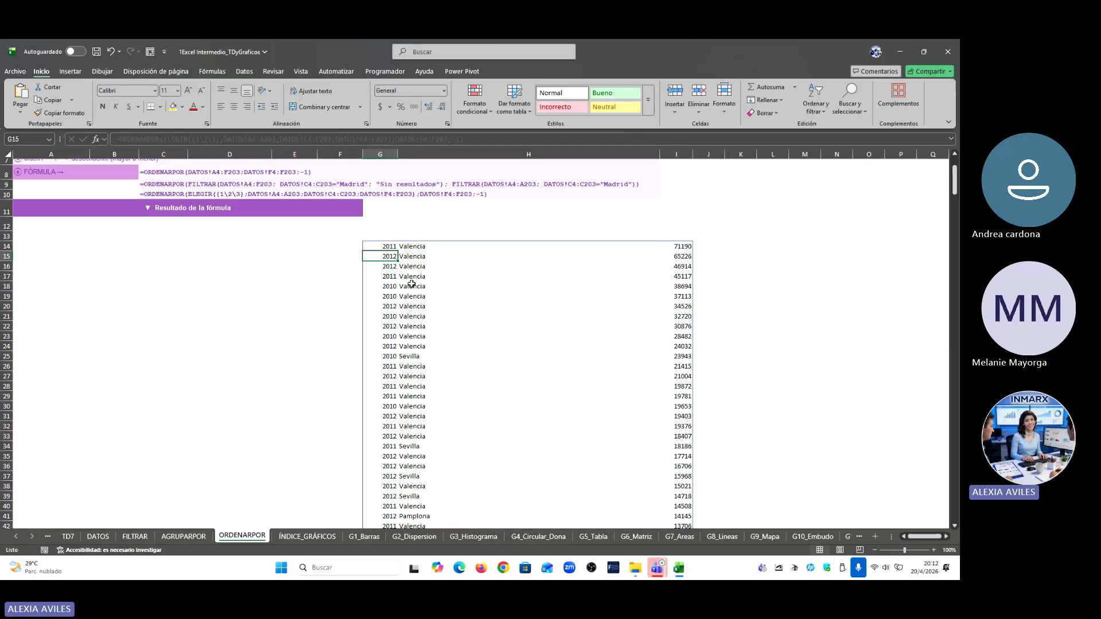
Step: Return to the DATOS sheet and examine the J13 sort formula and the month, account type and new-client columns of its result
left_click(180, 537)
left_click(143, 536)
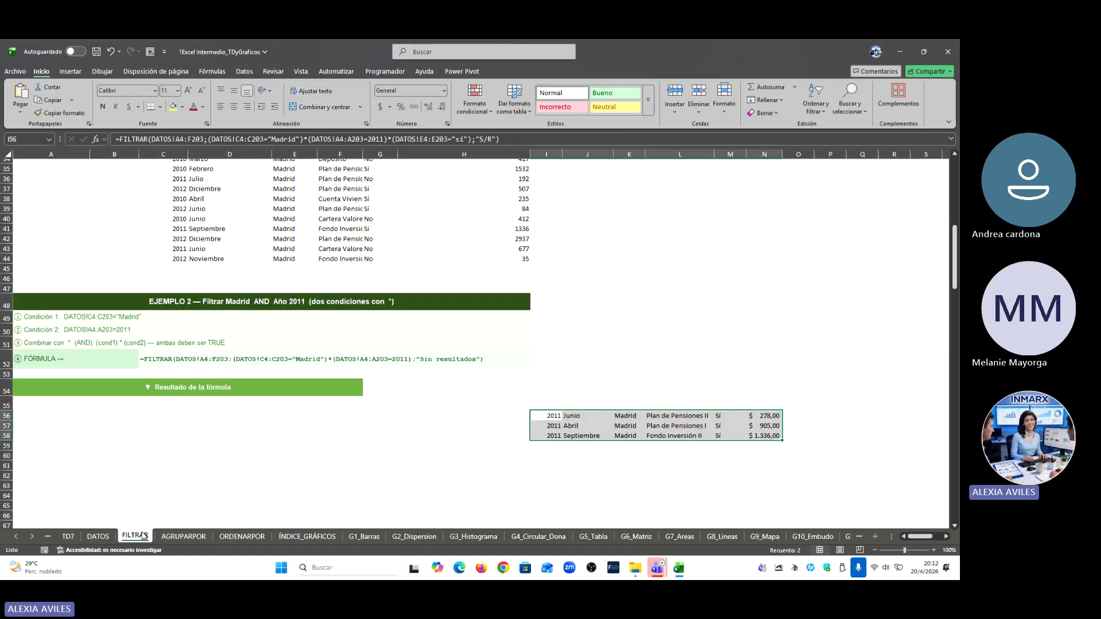
left_click(98, 537)
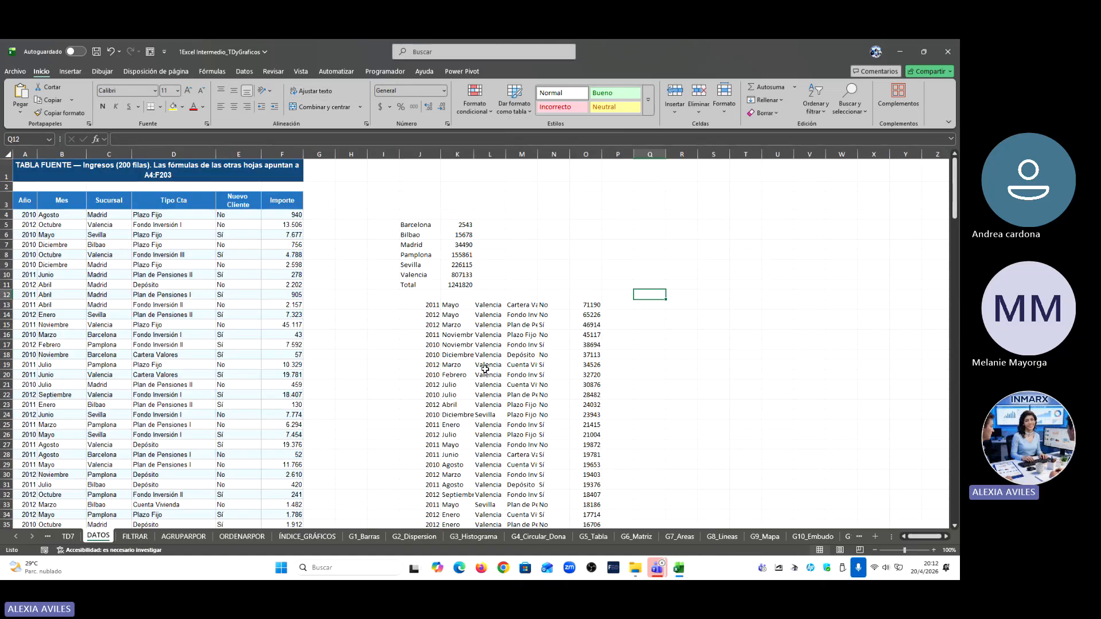
left_click(428, 306)
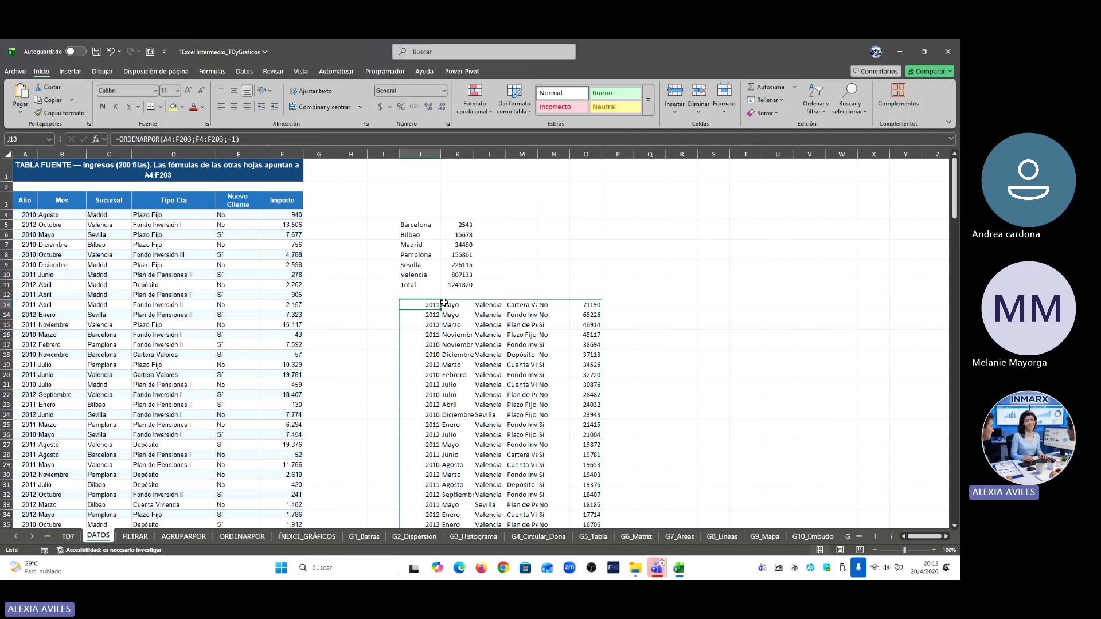
left_click_drag(456, 306, 457, 344)
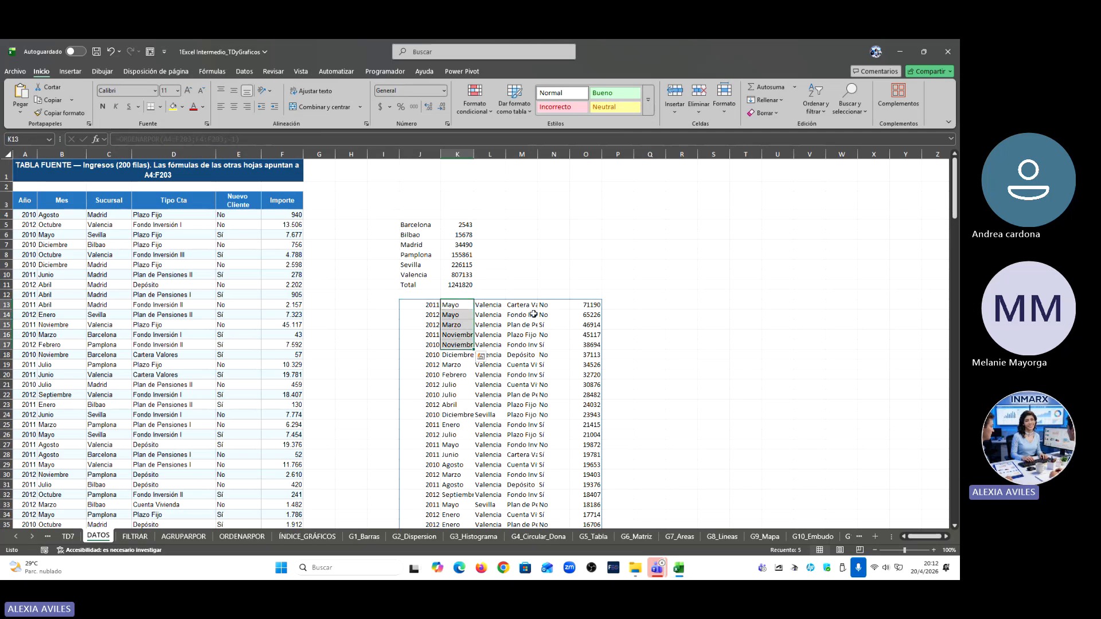
left_click_drag(522, 307, 522, 344)
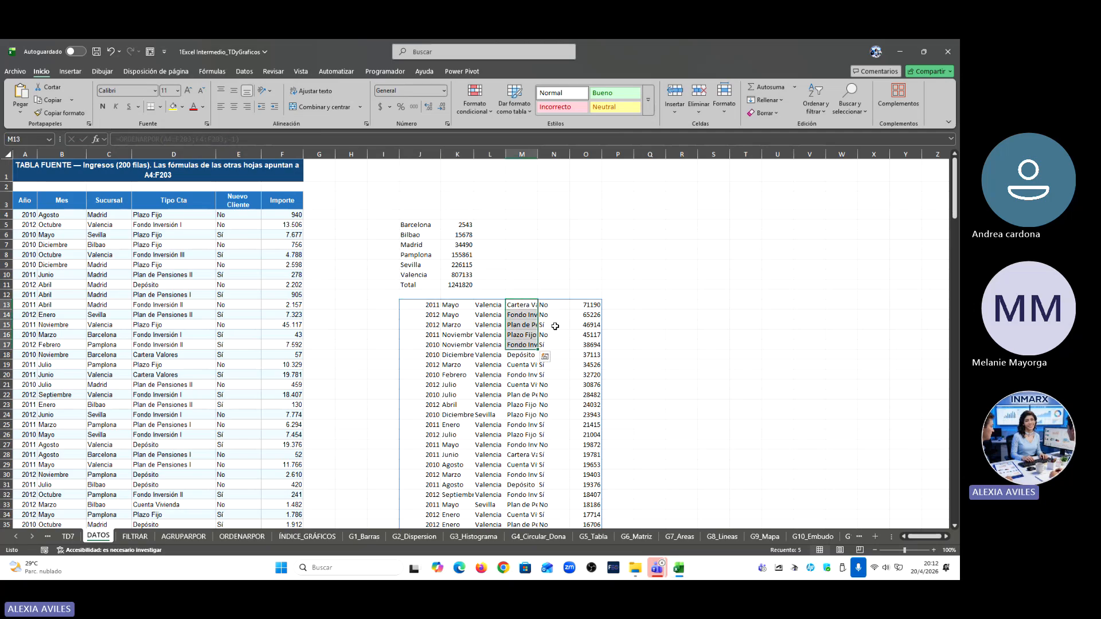
left_click_drag(556, 306, 551, 332)
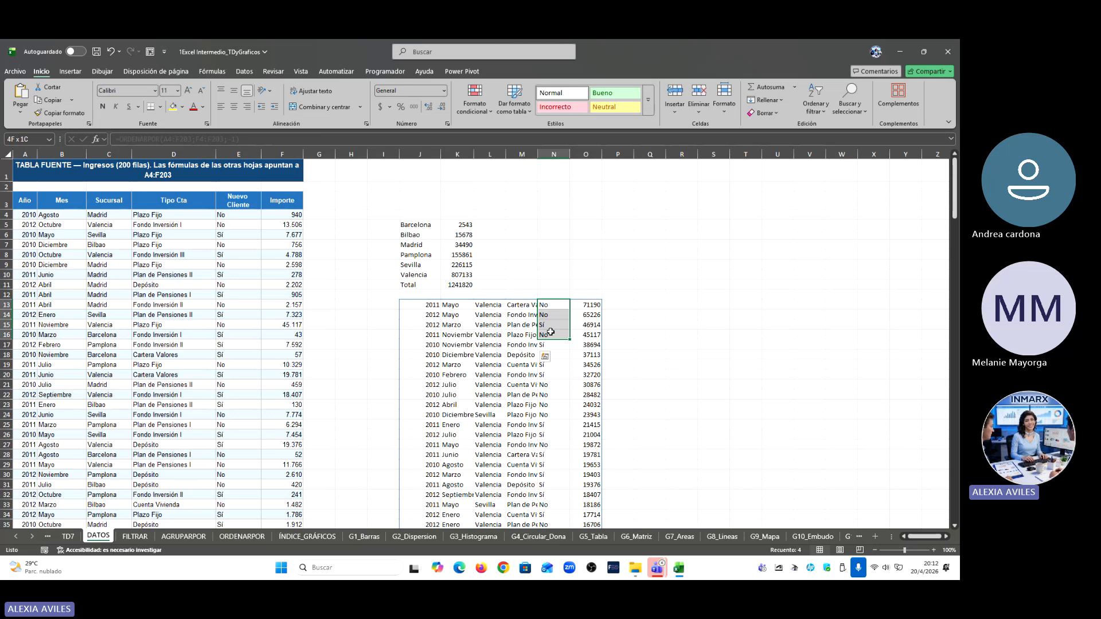
Step: Compare the last sorted Importe in O212 of DATOS with the final rows of the list on the ORDENARPOR sheet
scroll(560, 354, "down", 13)
scroll(560, 359, "down", 20)
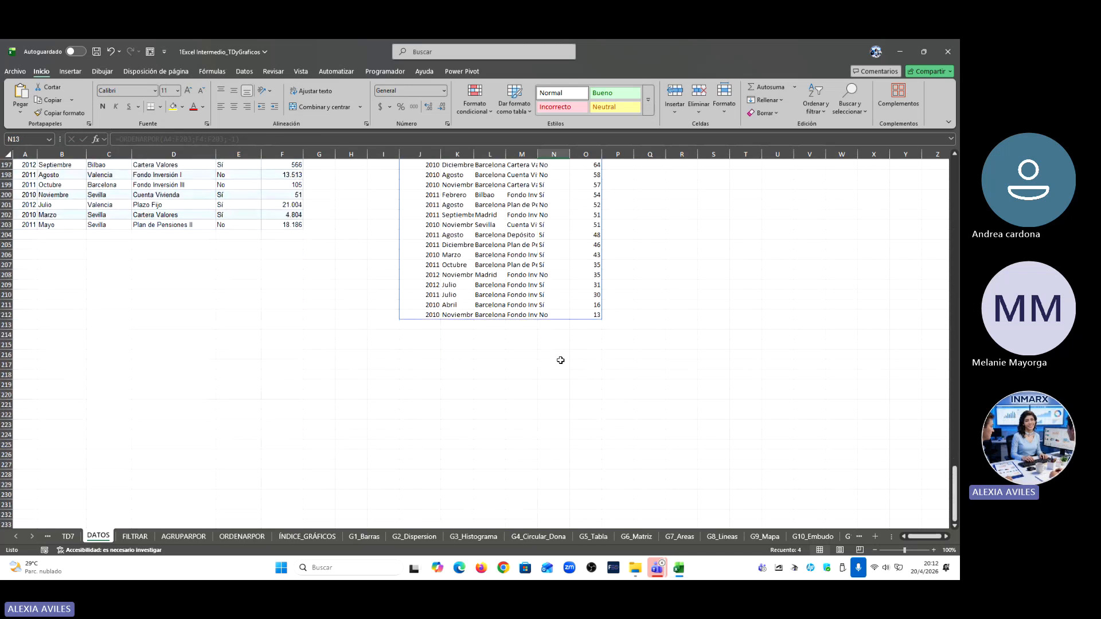
left_click(593, 318)
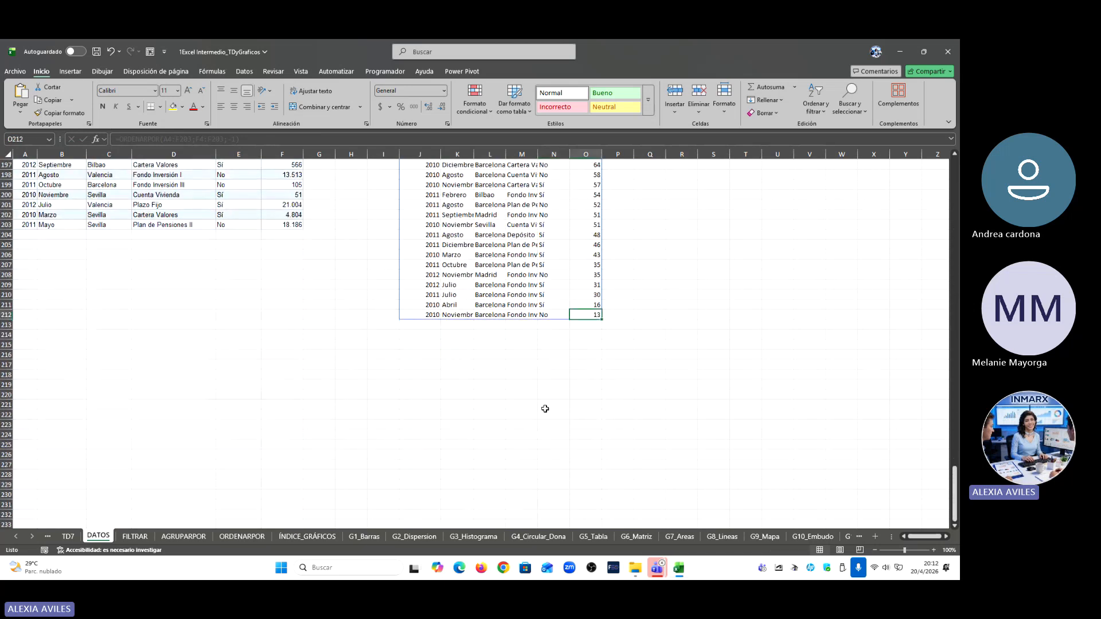
left_click(240, 537)
scroll(693, 413, "down", 10)
scroll(693, 413, "down", 20)
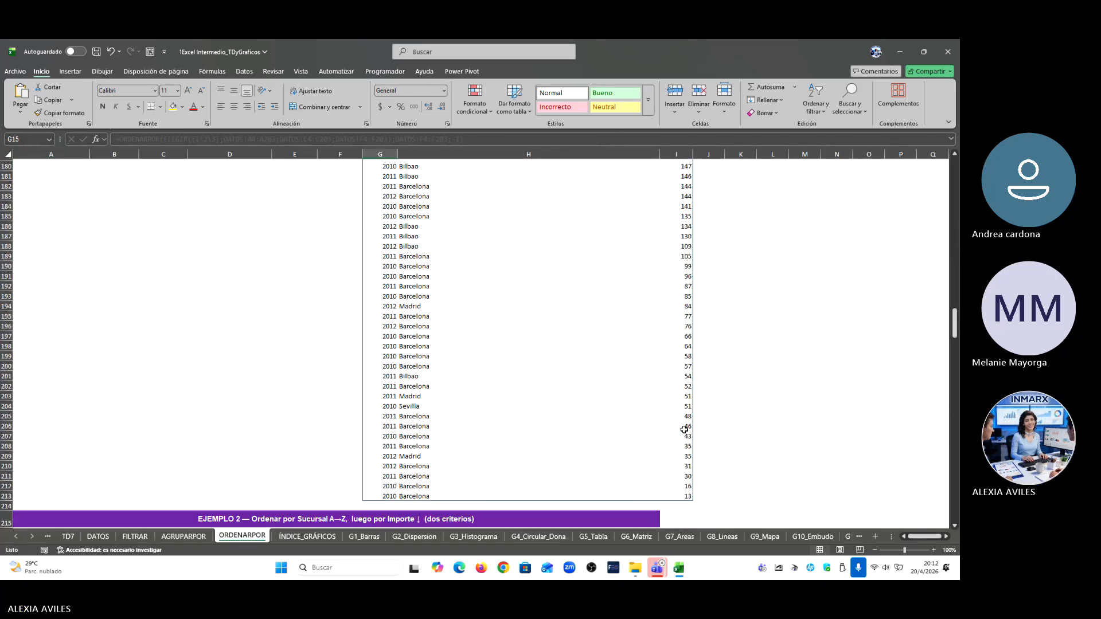
Step: Examine the sales table A9:G19 on the G5_Tabla sheet and compare it with the AGRUPARPOR and ORDENARPOR sheets
left_click(674, 497)
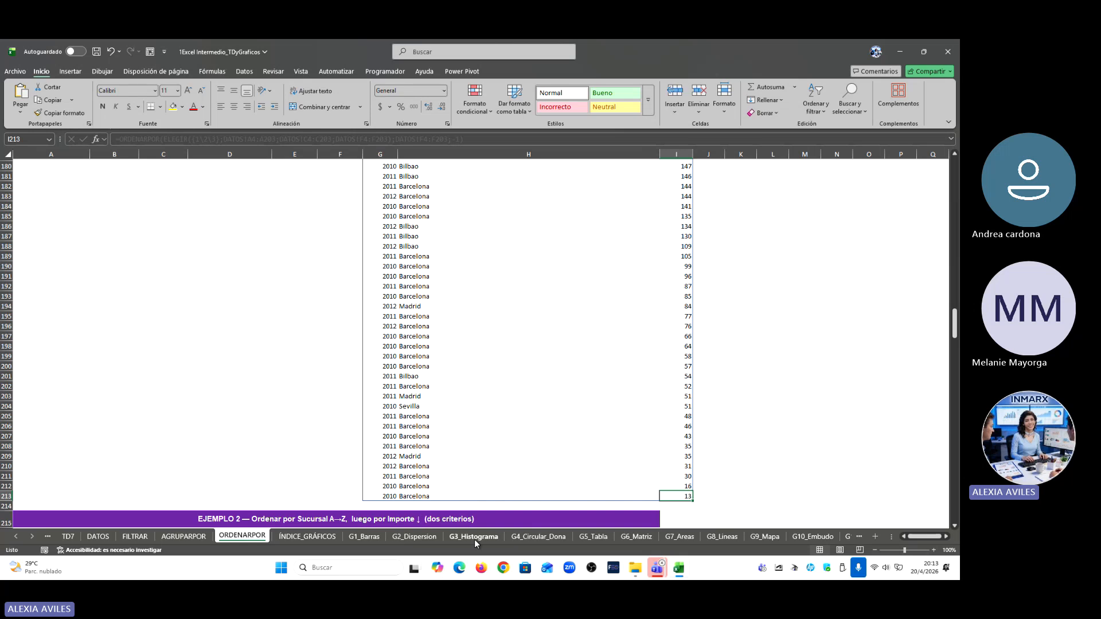
left_click(592, 536)
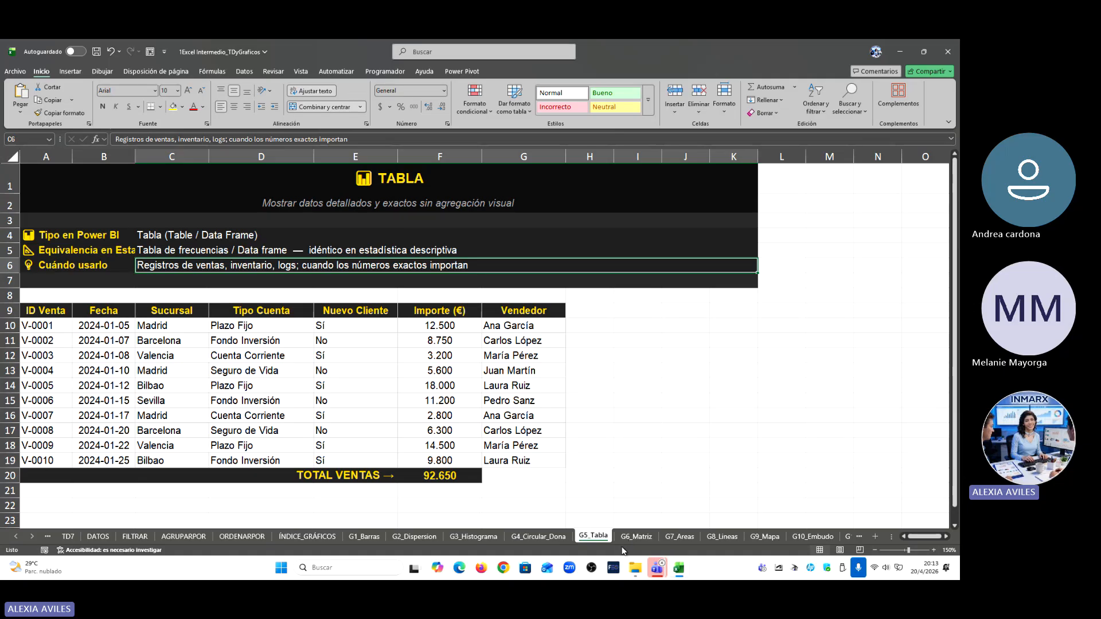
left_click_drag(46, 310, 524, 460)
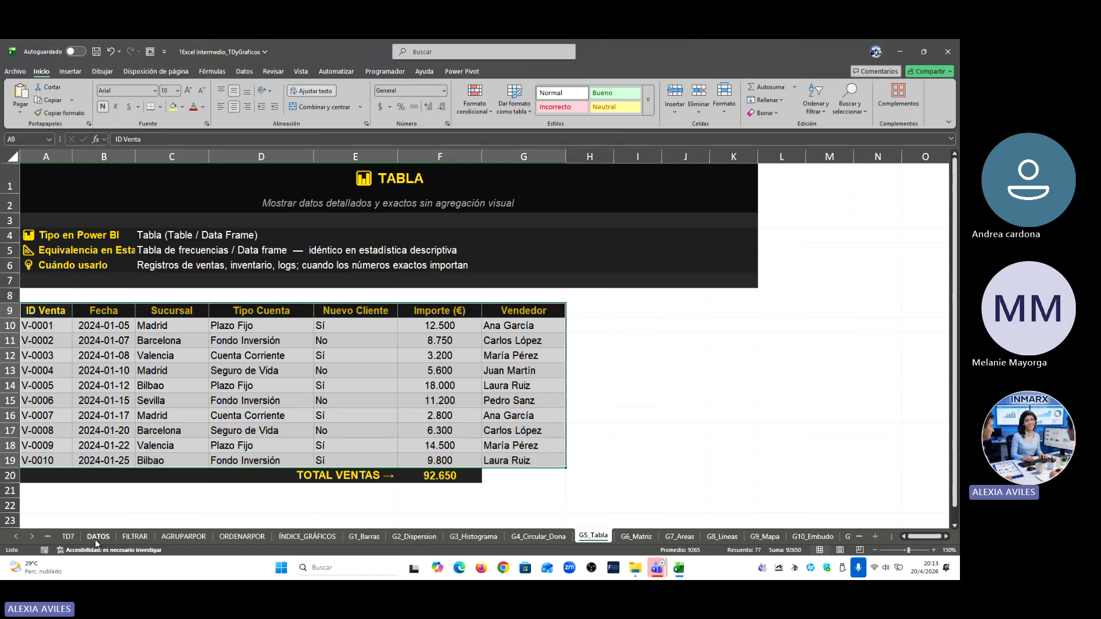
left_click(129, 539)
left_click(171, 540)
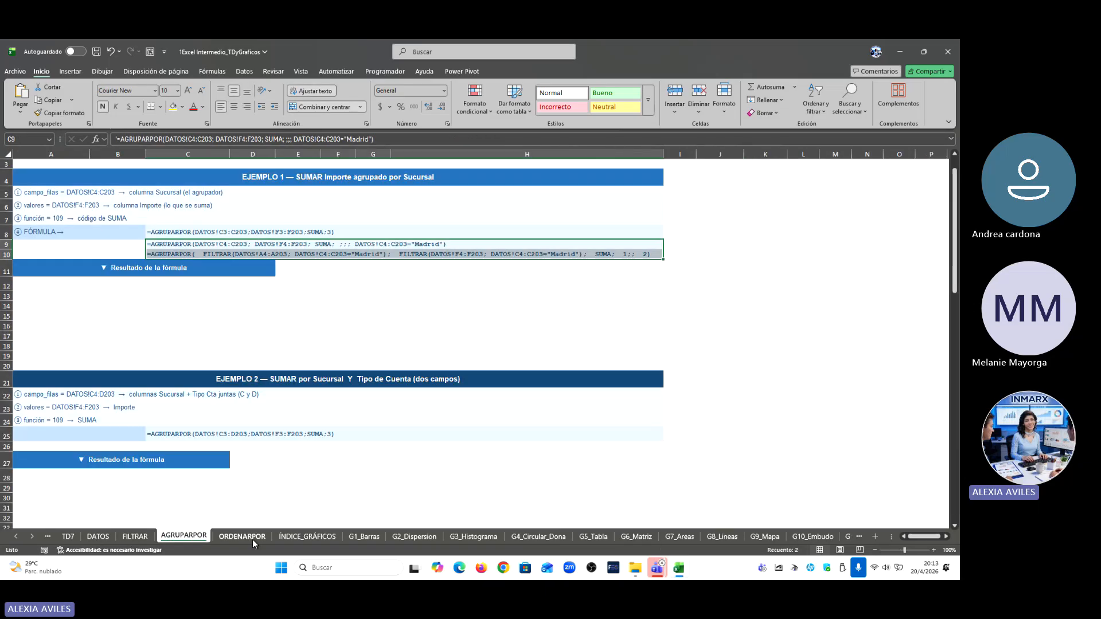
left_click(252, 539)
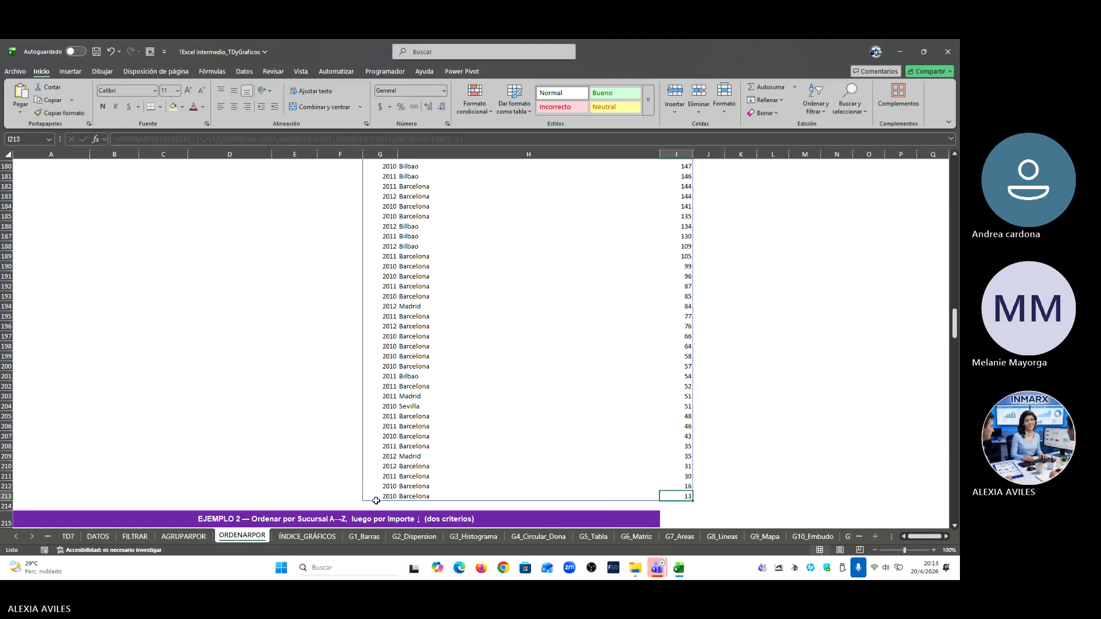
Step: Examine the Sucursal-by-year values in B10:E14 of G6_Matriz and compare them with the G5_Tabla layout
left_click(637, 538)
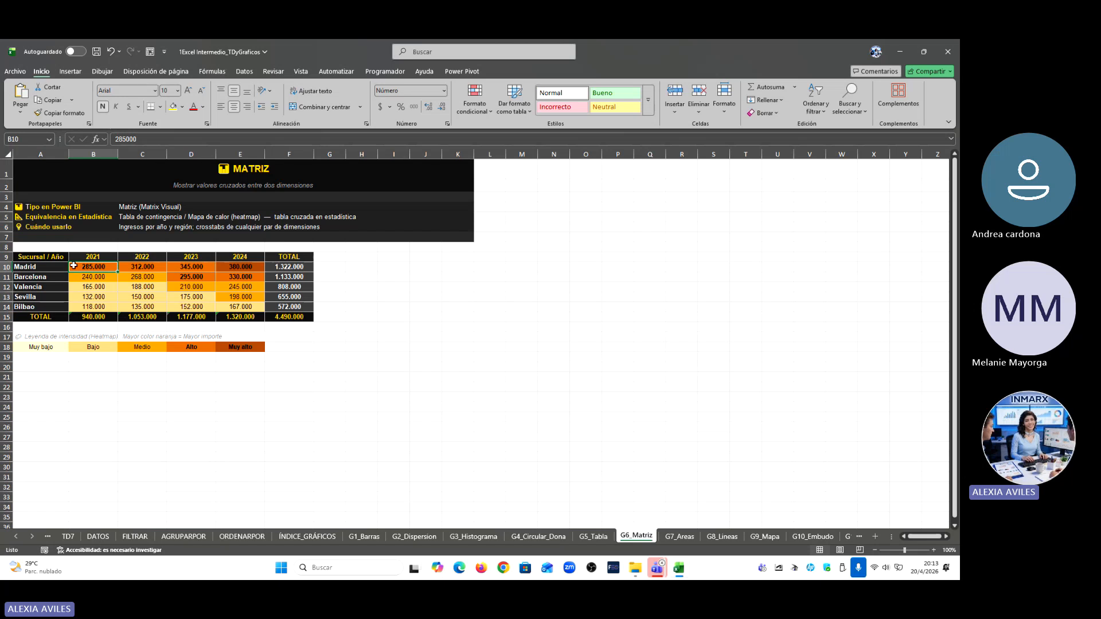
left_click_drag(83, 267, 240, 308)
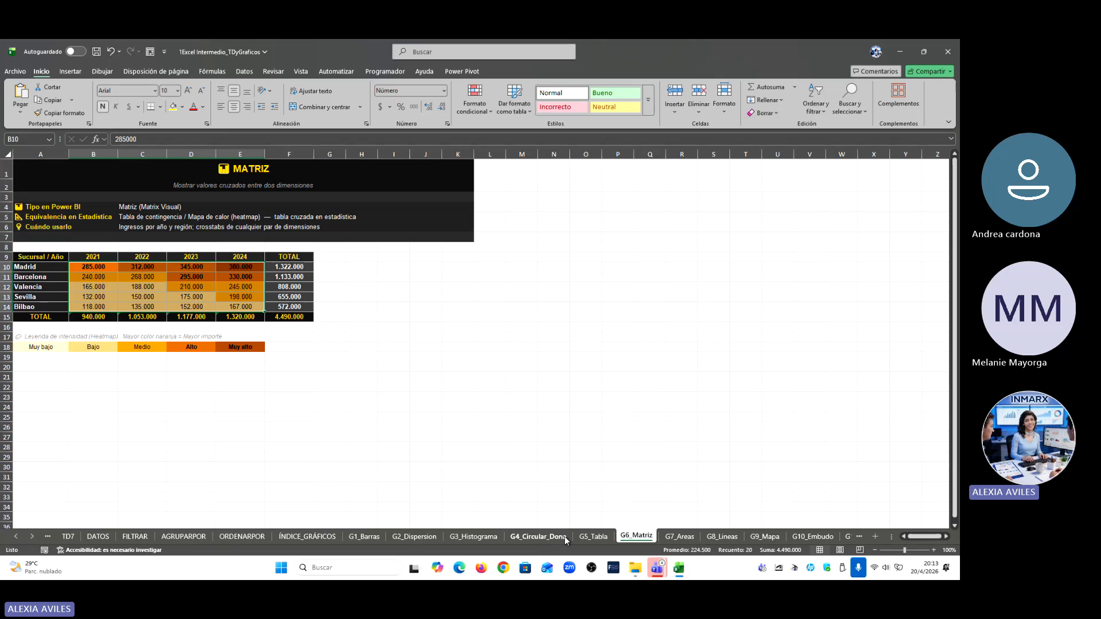
left_click(593, 536)
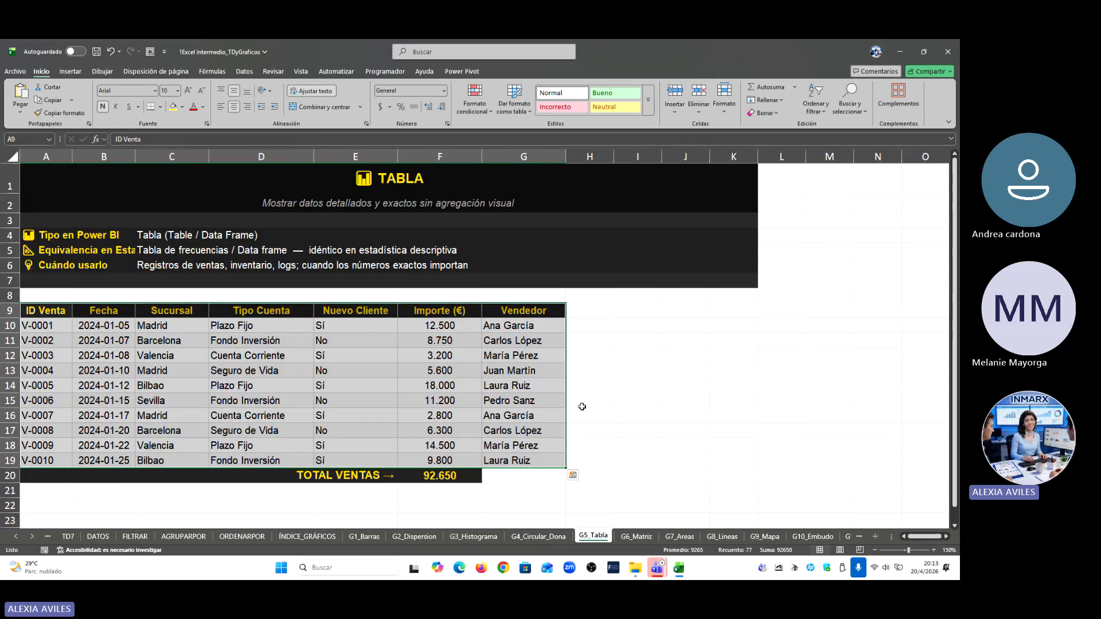
Step: Remove the fill colour from the matrix values in B10:E14 of the G6_Matriz sheet
left_click(637, 536)
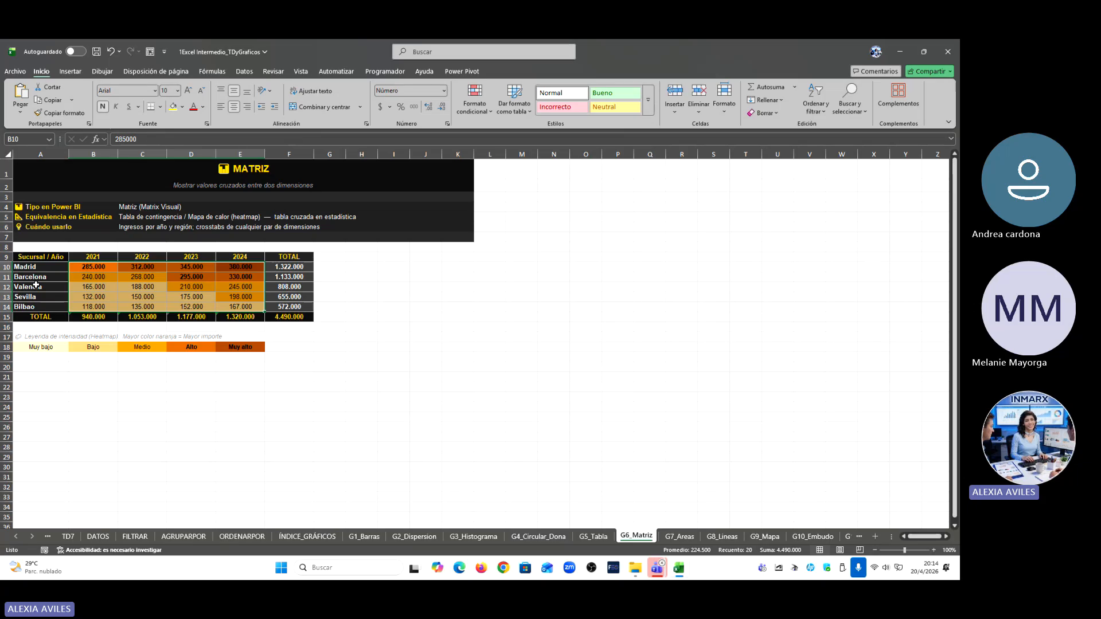
left_click_drag(82, 268, 256, 311)
left_click(182, 106)
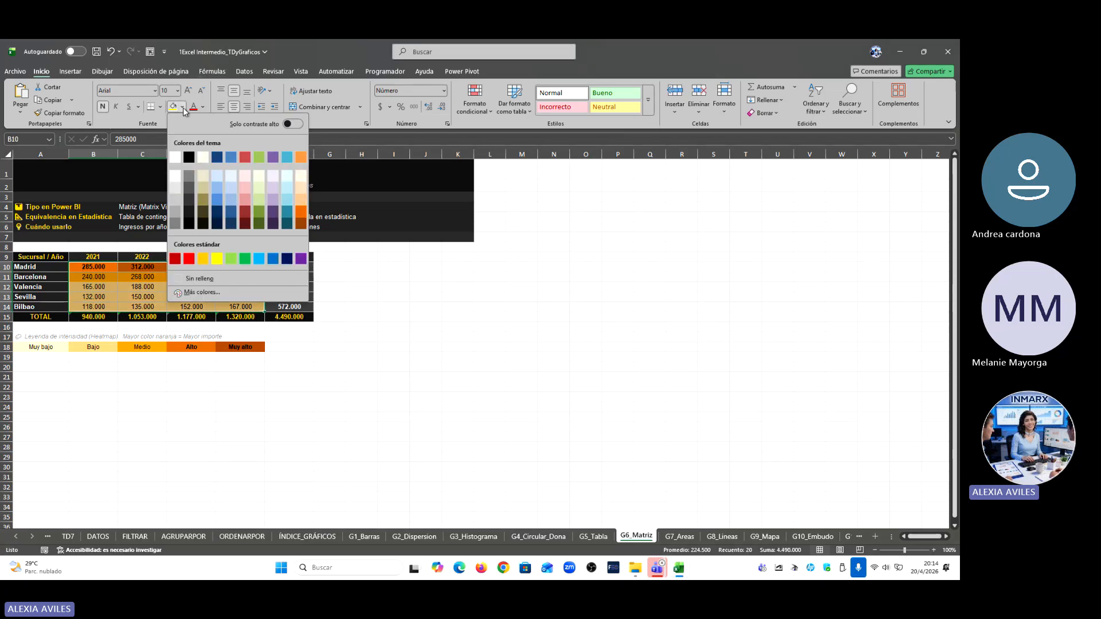
left_click(214, 281)
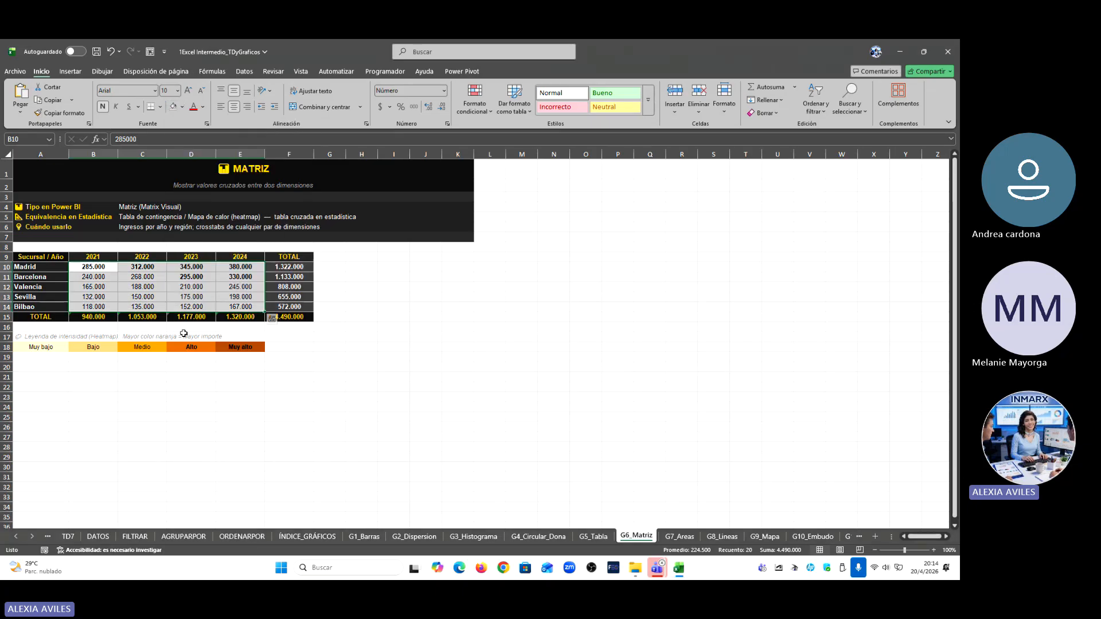
left_click(335, 257)
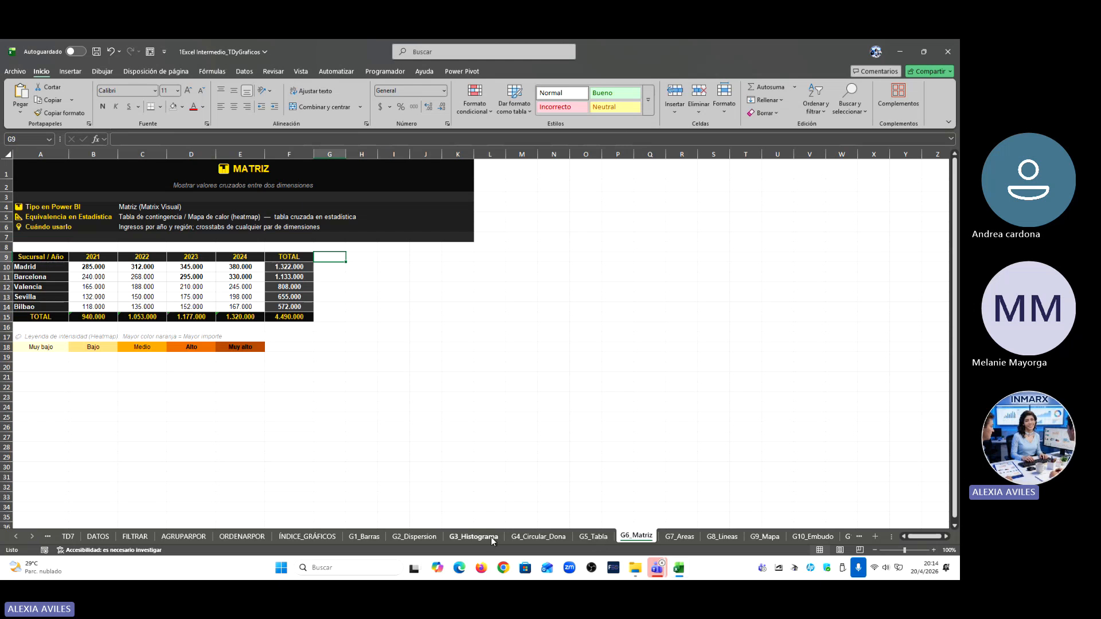
Step: Examine the AGRUPARPOR totals per Sucursal in J5:K11 of the DATOS sheet
left_click(99, 537)
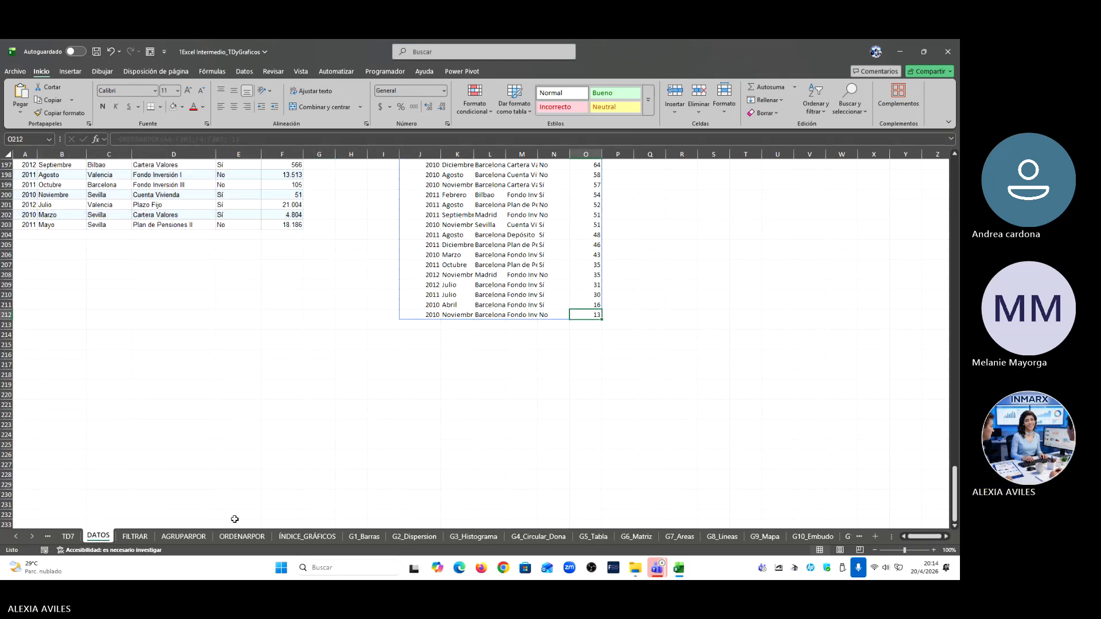
scroll(495, 409, "up", 20)
scroll(495, 410, "up", 20)
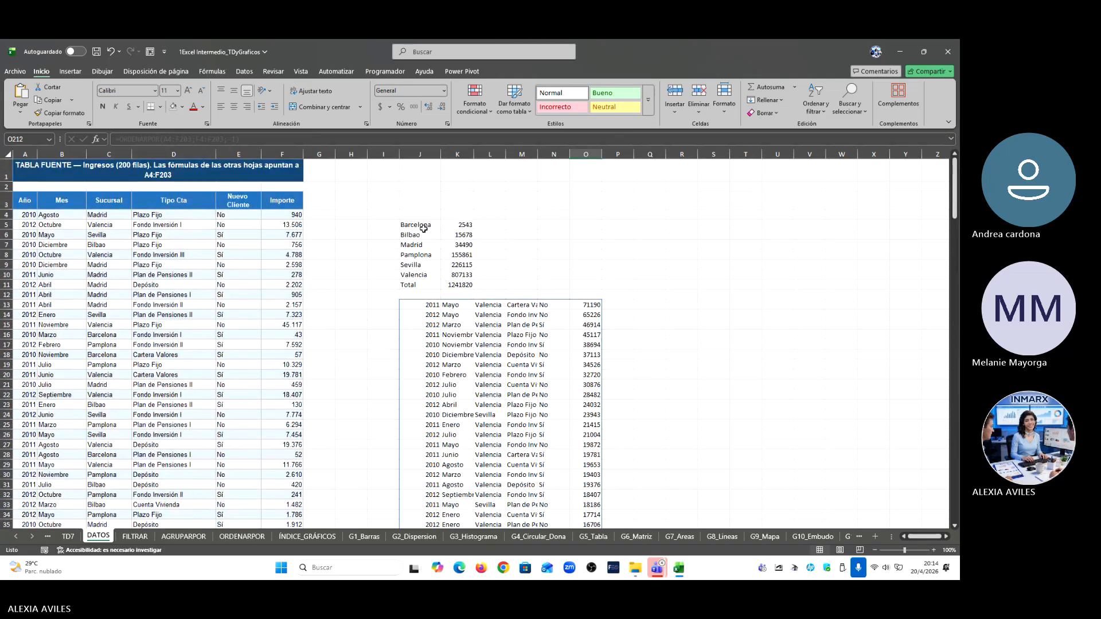
left_click_drag(421, 225, 471, 285)
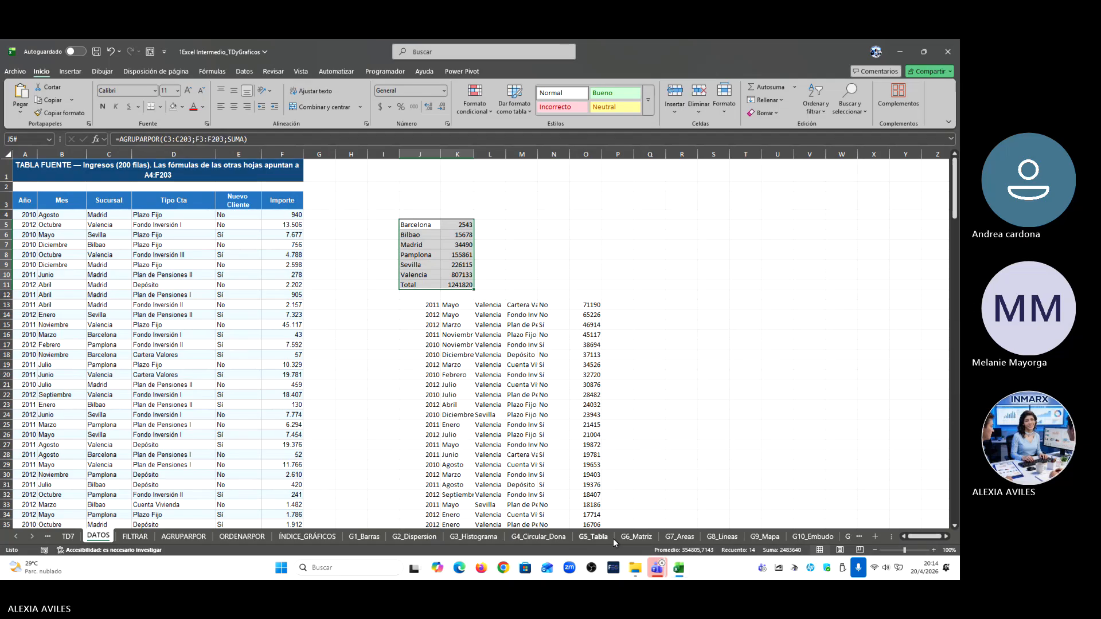
Step: Compare the crossed Sucursal and year values in the G6_Matriz matrix with the detailed sales rows on the G5_Tabla sheet
left_click(636, 536)
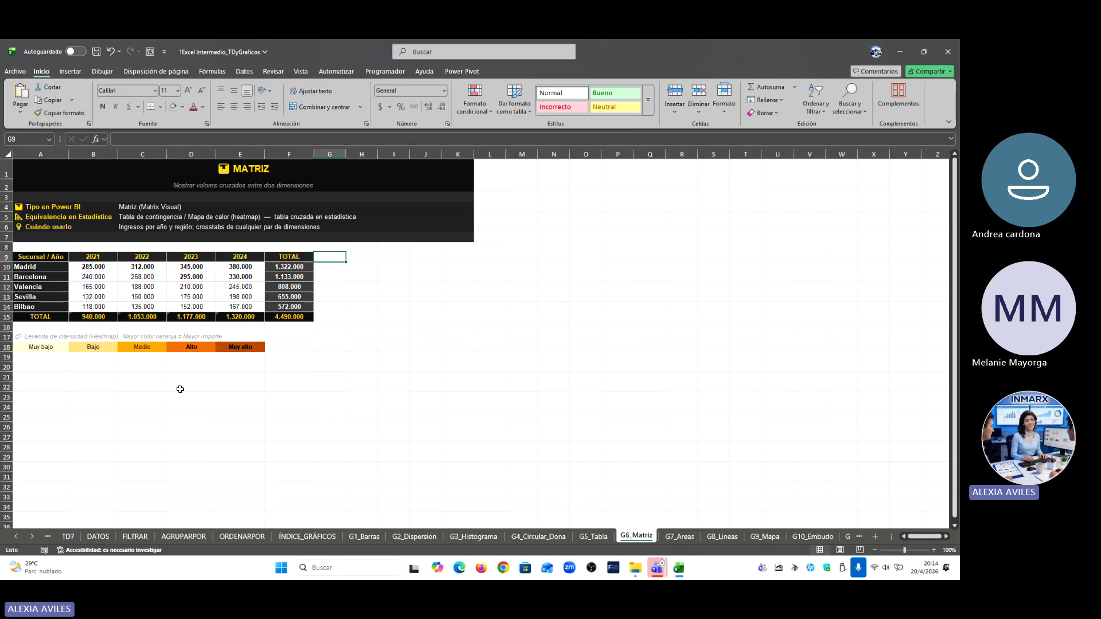
left_click_drag(56, 258, 306, 317)
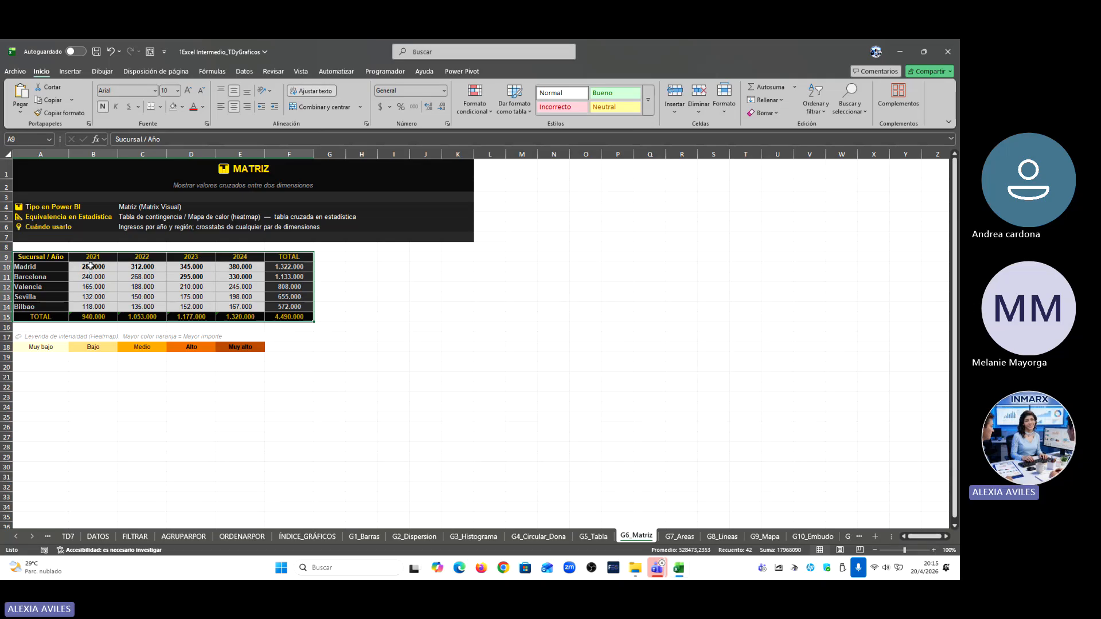
left_click_drag(91, 267, 255, 309)
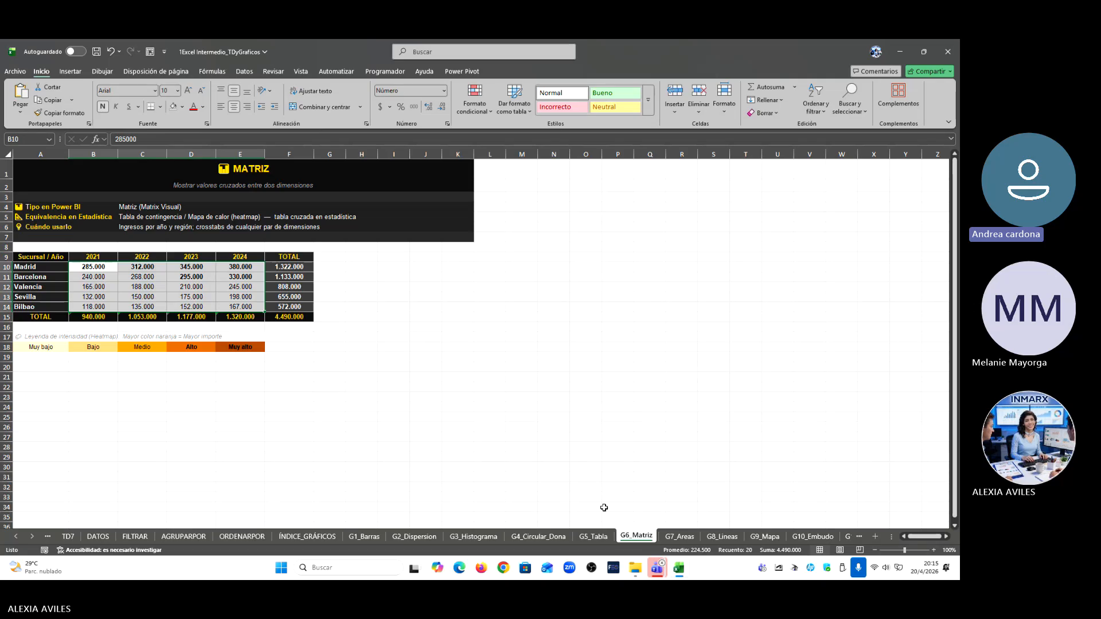
left_click(593, 537)
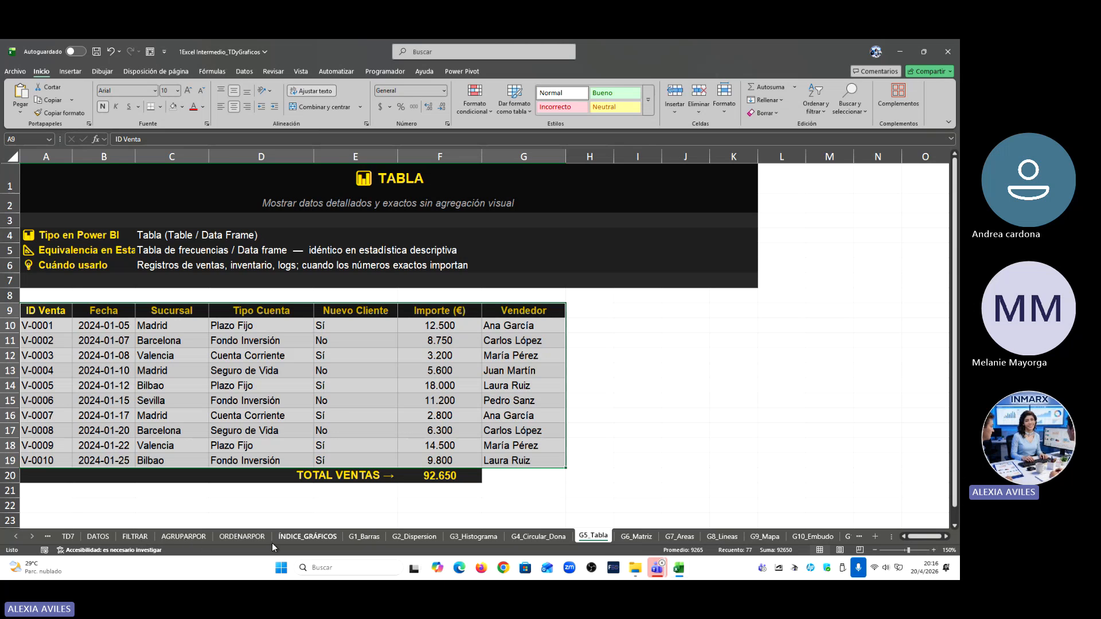
left_click(636, 537)
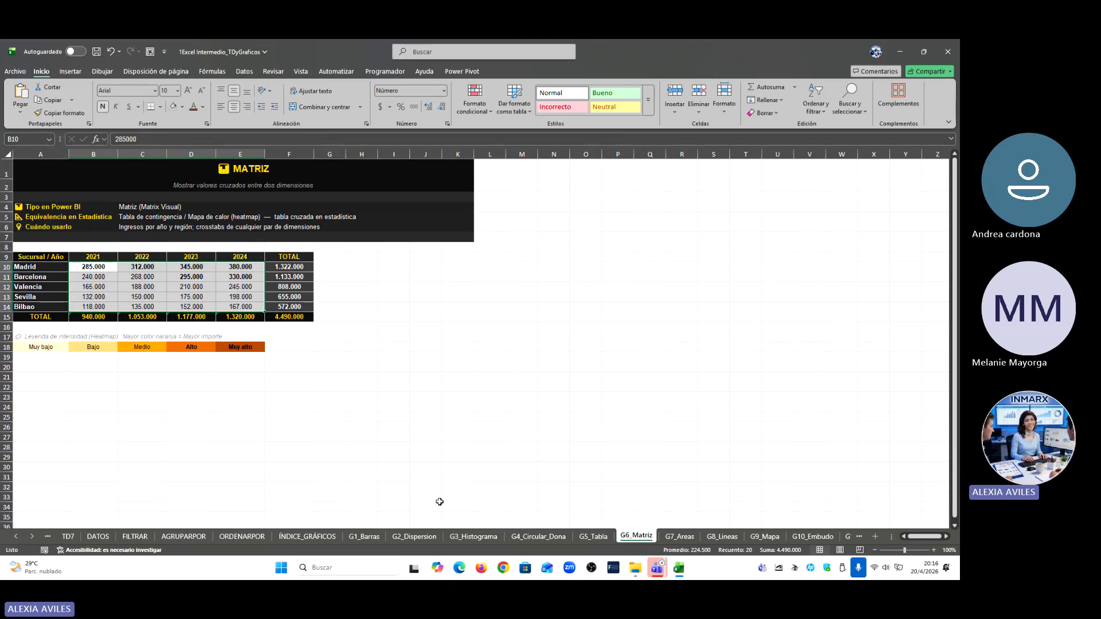
left_click(594, 537)
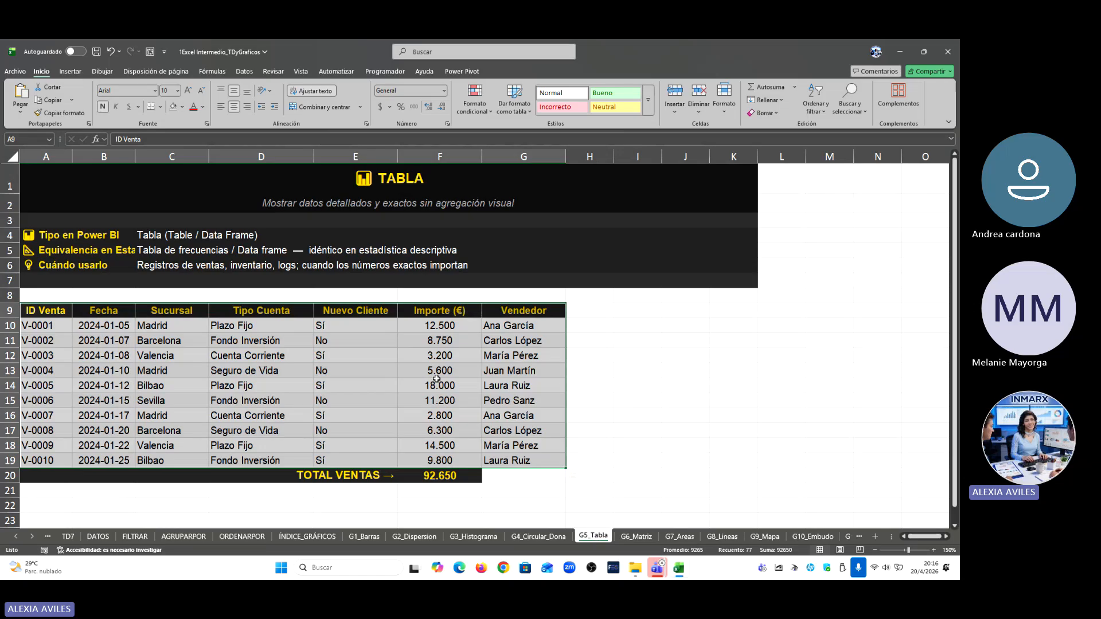
left_click(635, 537)
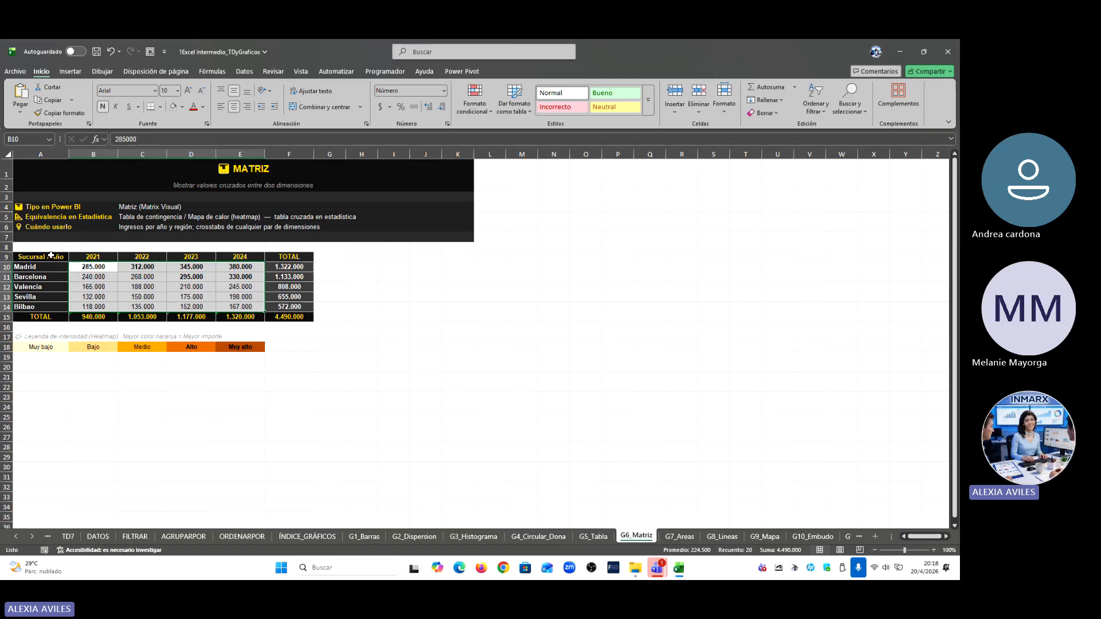
left_click_drag(40, 256, 299, 318)
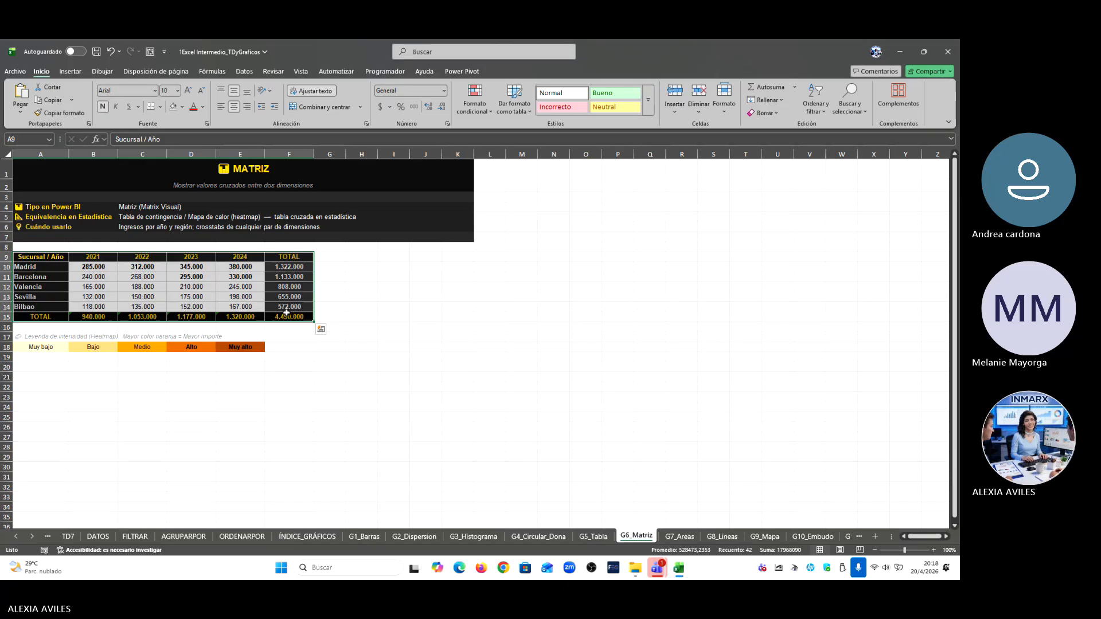
Step: Start a custom colour scale rule for B10:E14 of G6_Matriz with the format style Escala de 3 colores
left_click(102, 266)
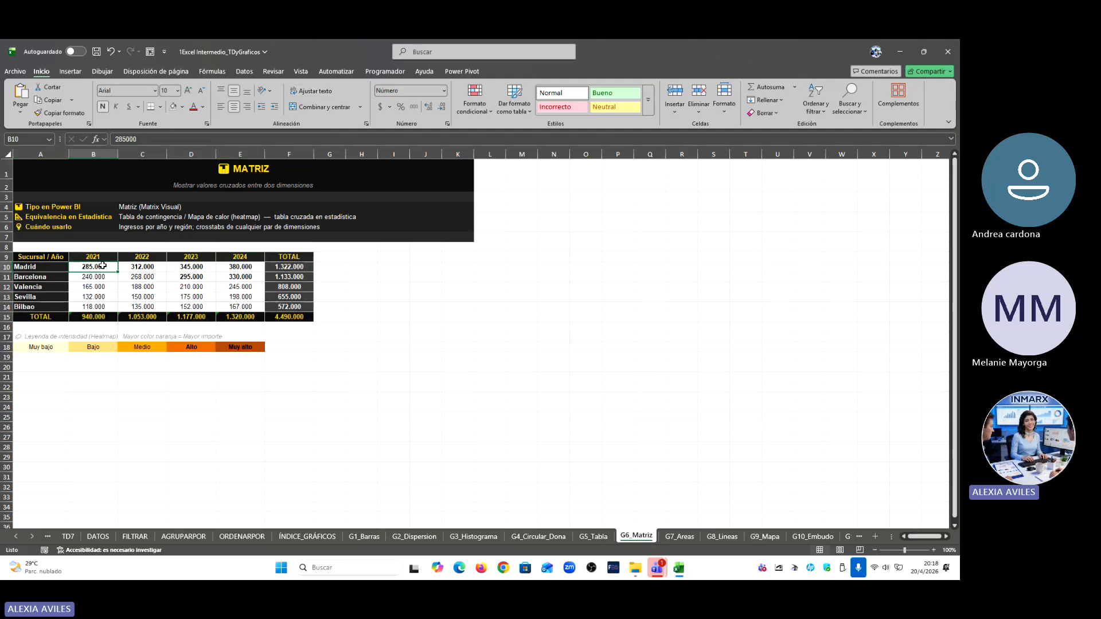
left_click_drag(103, 266, 257, 304)
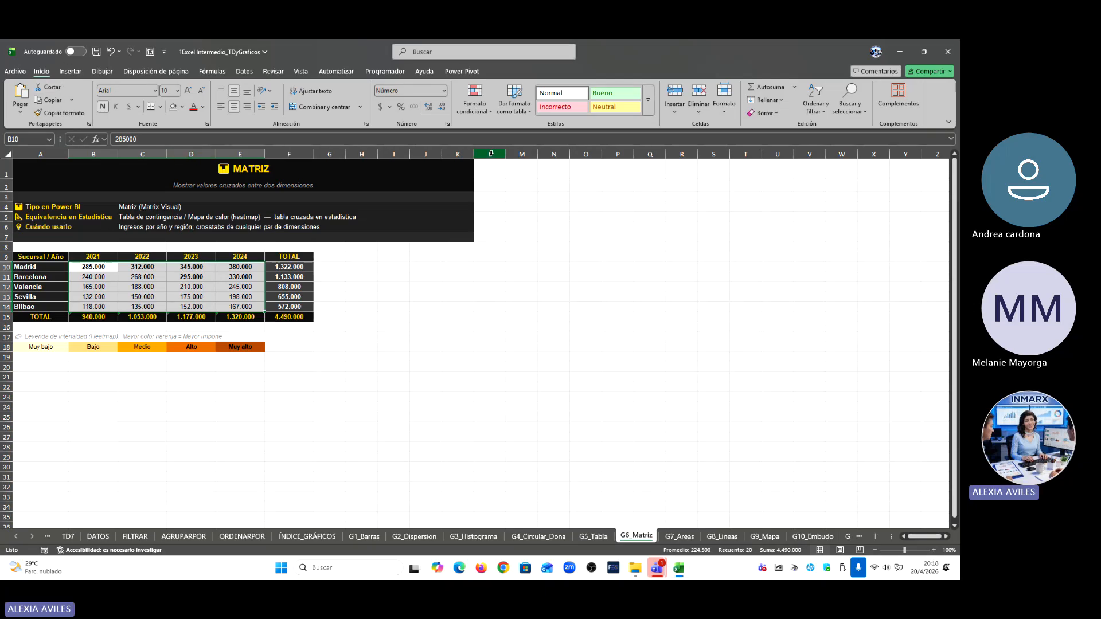
left_click(485, 112)
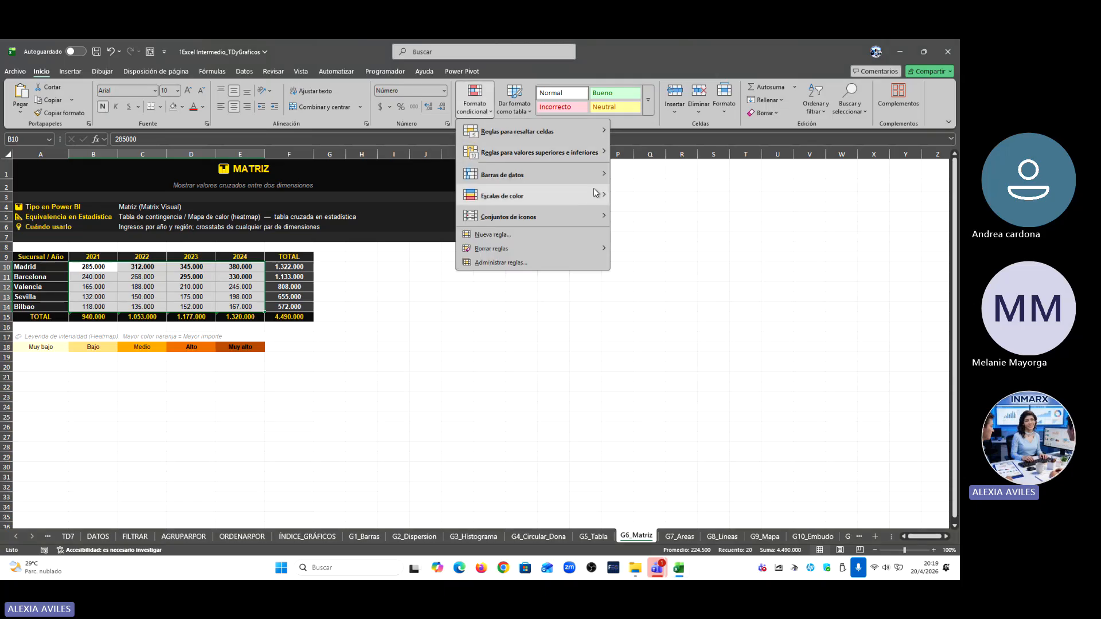
mouse_move(589, 199)
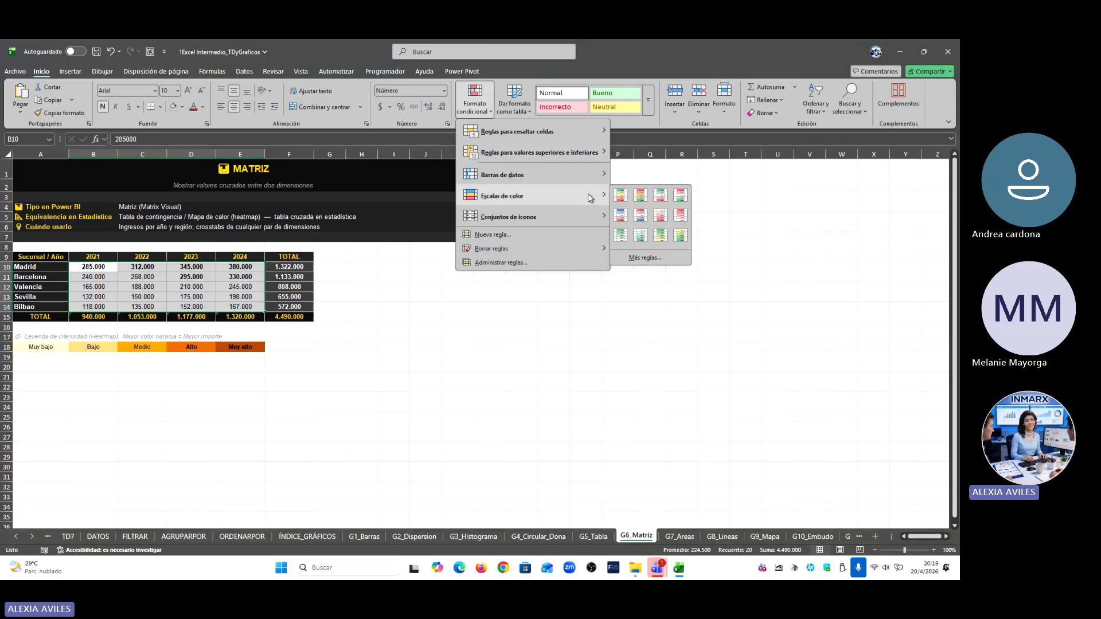
left_click(663, 257)
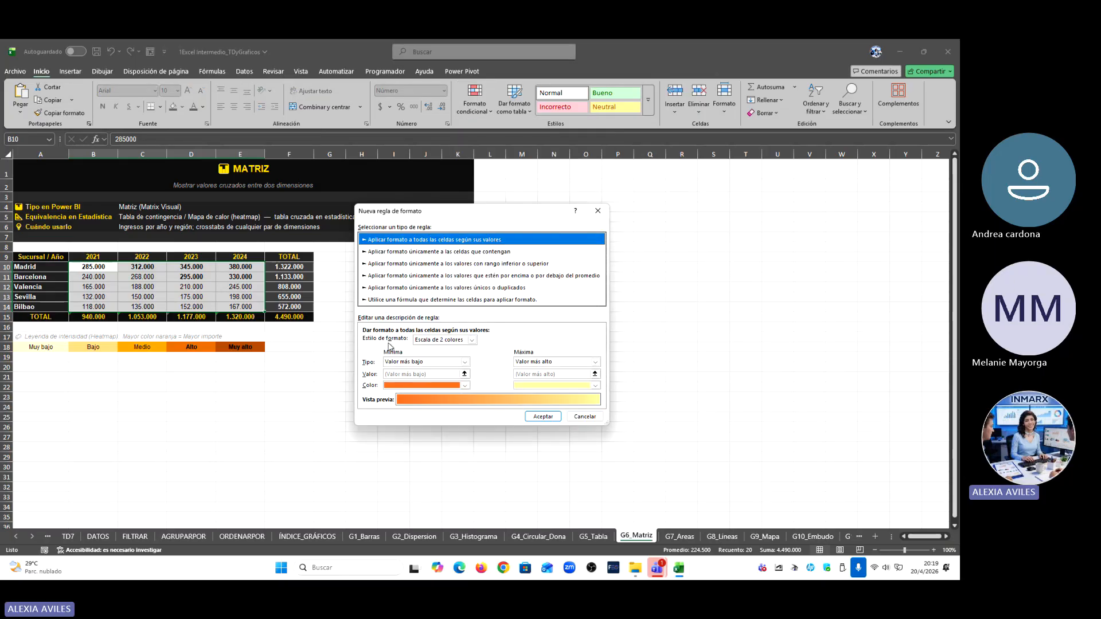
left_click(472, 340)
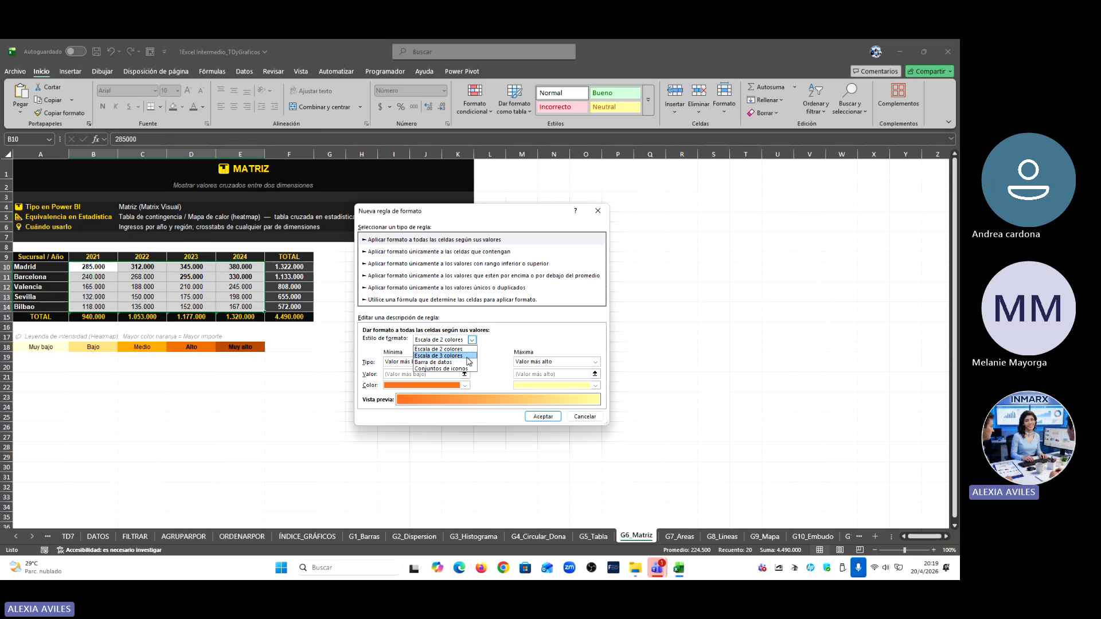
left_click(467, 358)
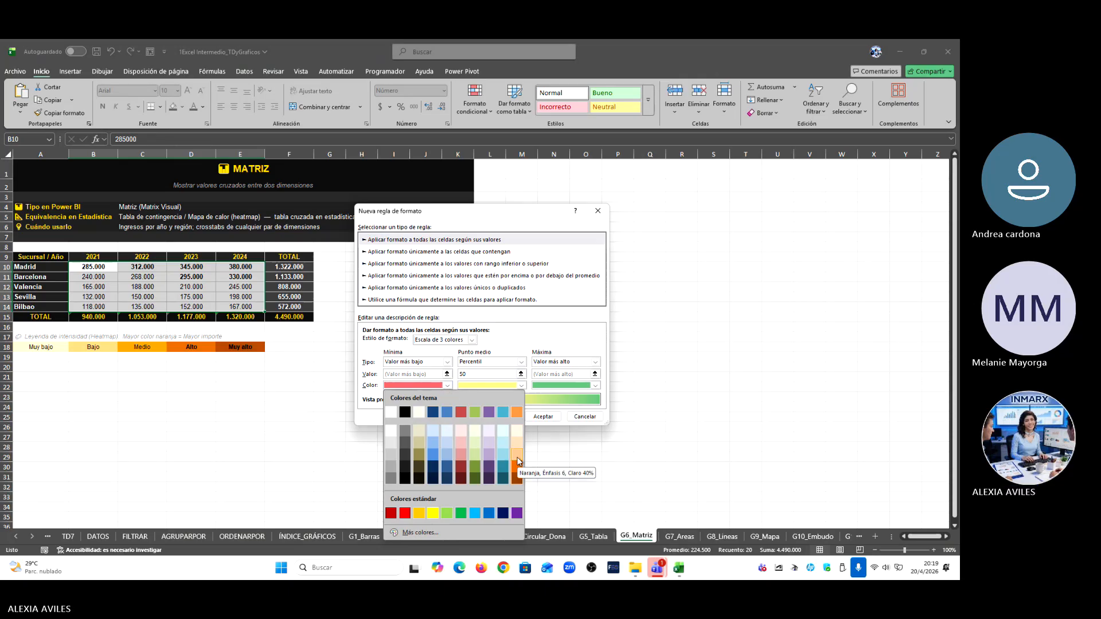
Step: Apply the three-colour scale to B10:E14 with Naranja, Énfasis 6, Claro 40% as minimum, strong orange as midpoint and dark brown-orange as maximum
left_click(518, 460)
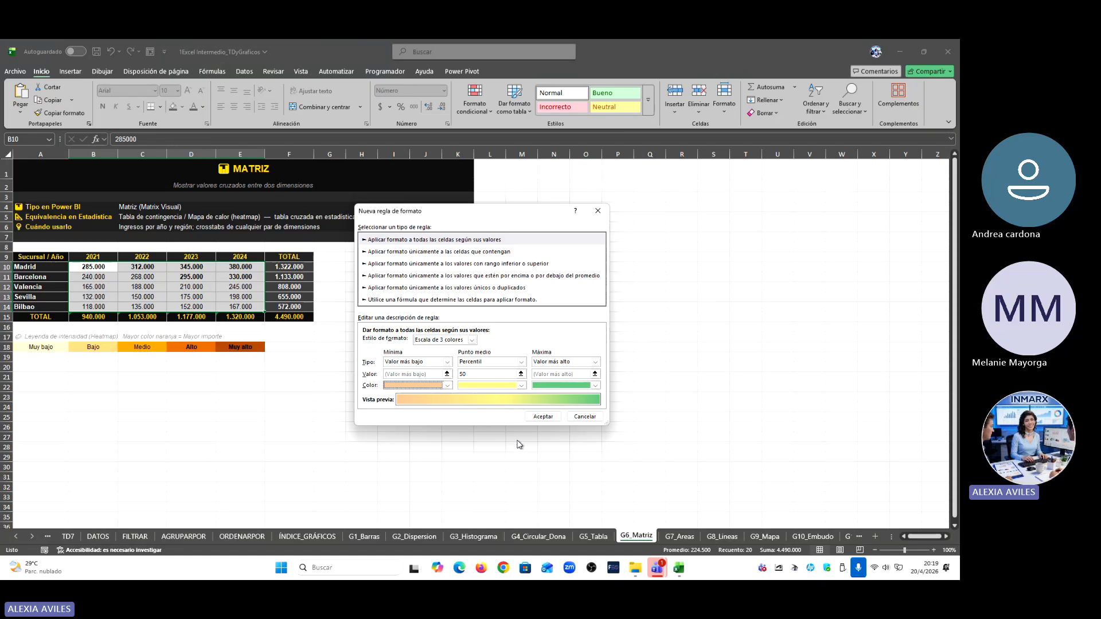
left_click(522, 386)
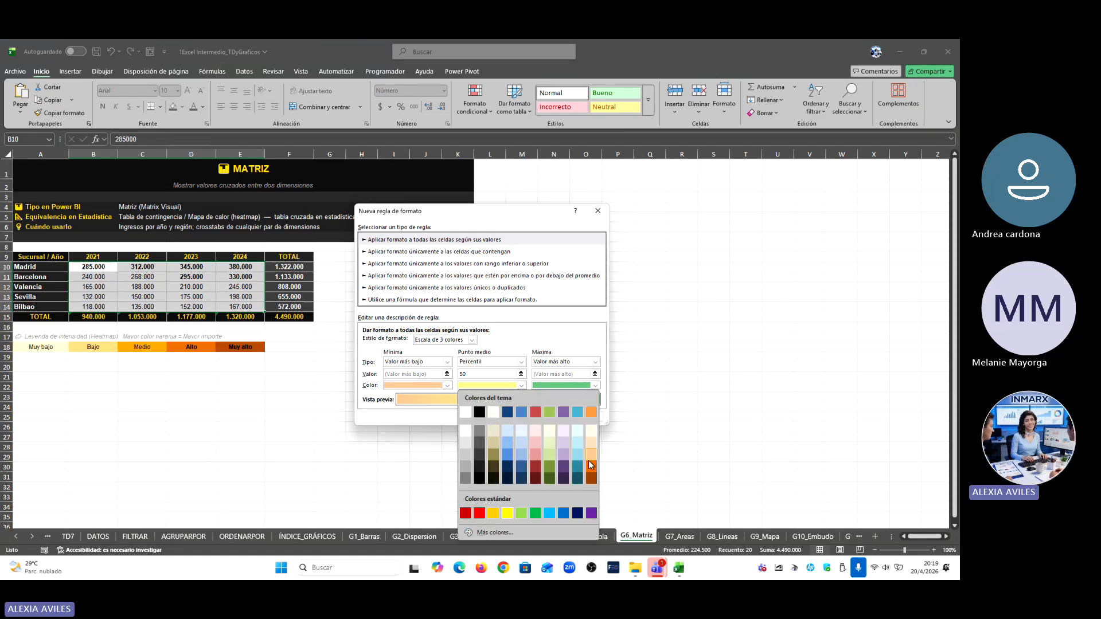
left_click(592, 467)
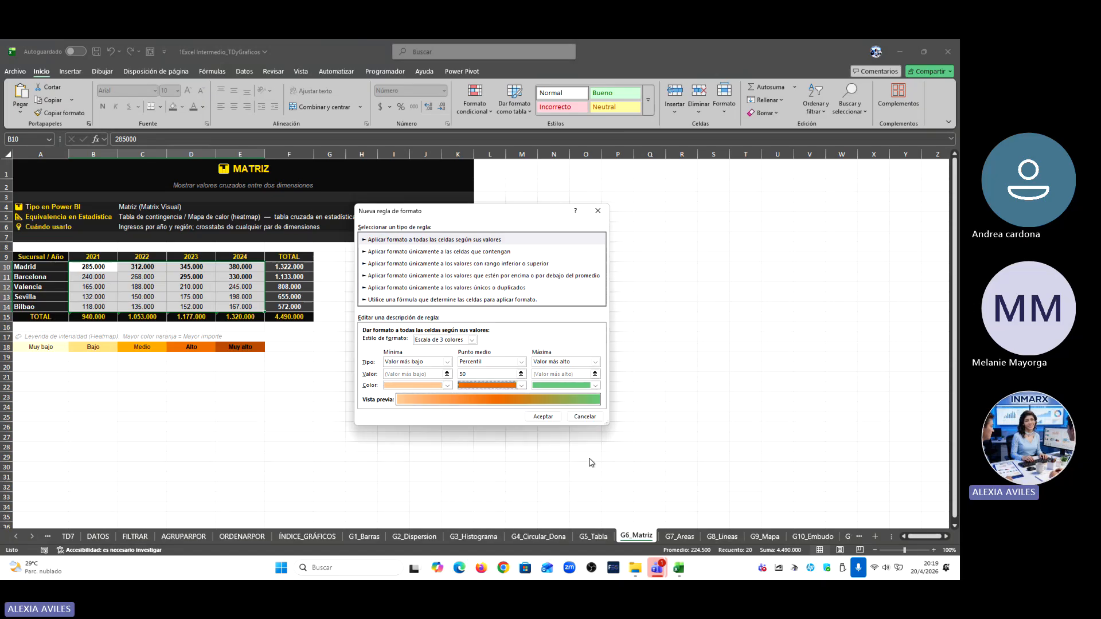
left_click(597, 385)
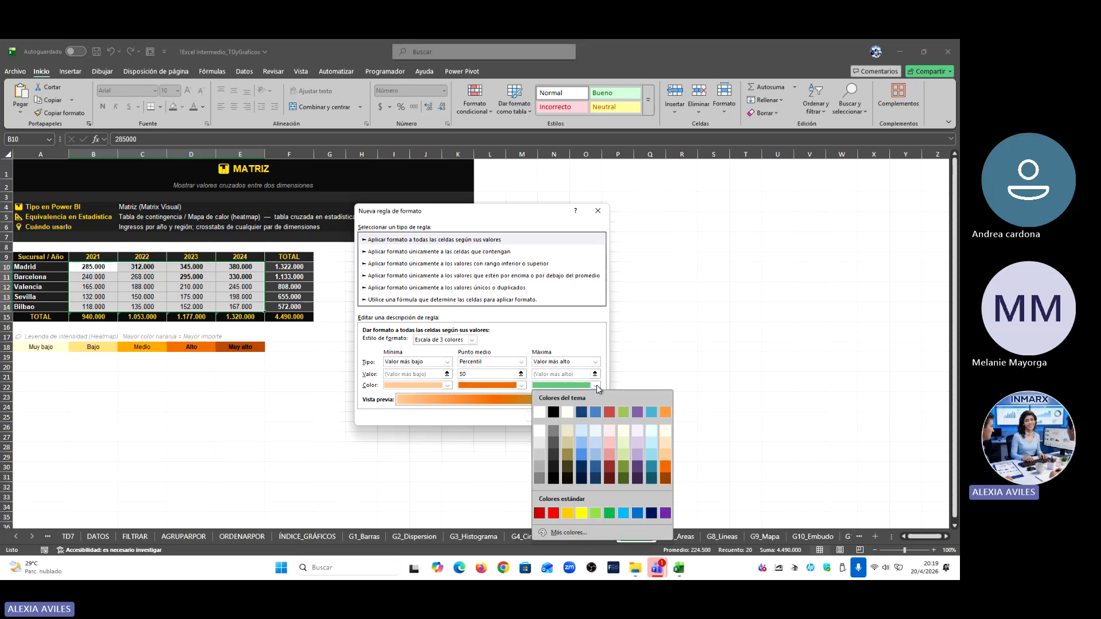
left_click(663, 478)
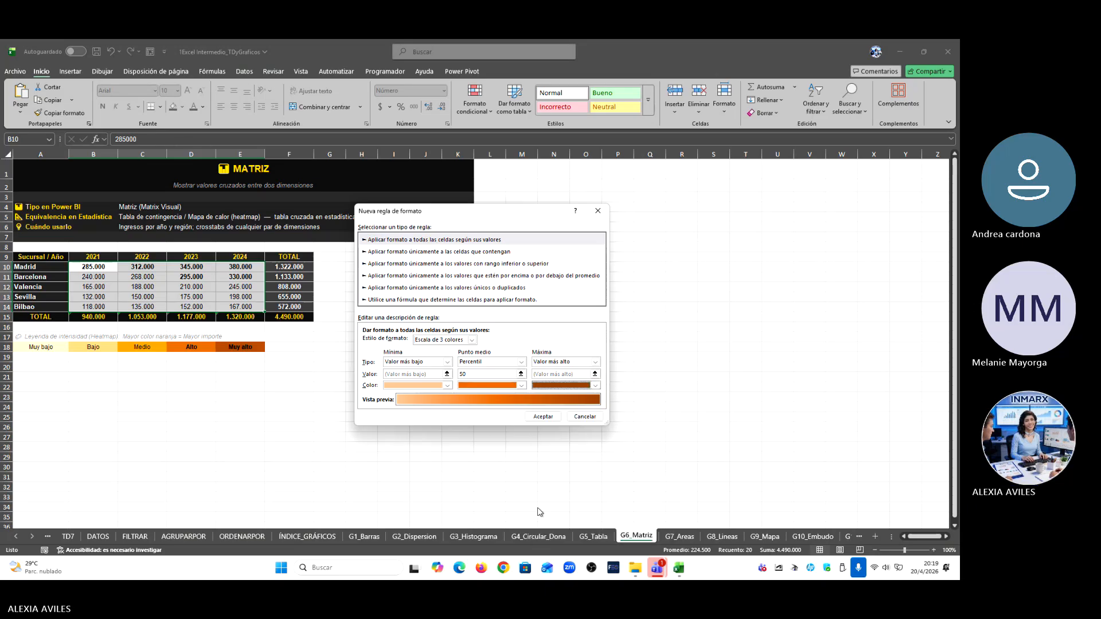
left_click(532, 418)
left_click(86, 297)
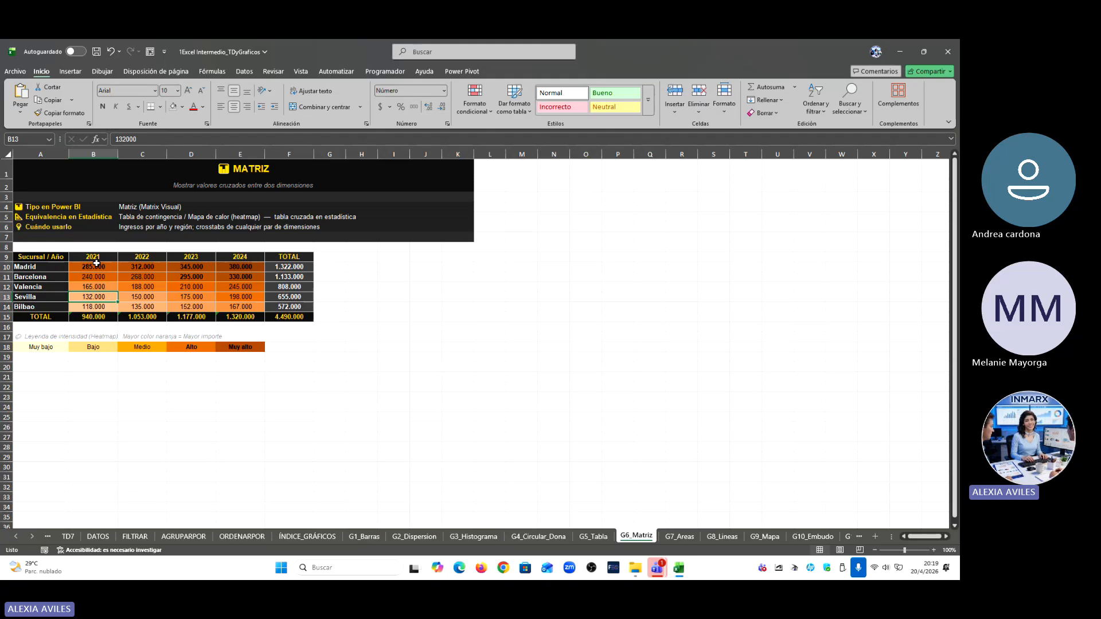
left_click_drag(86, 267, 255, 308)
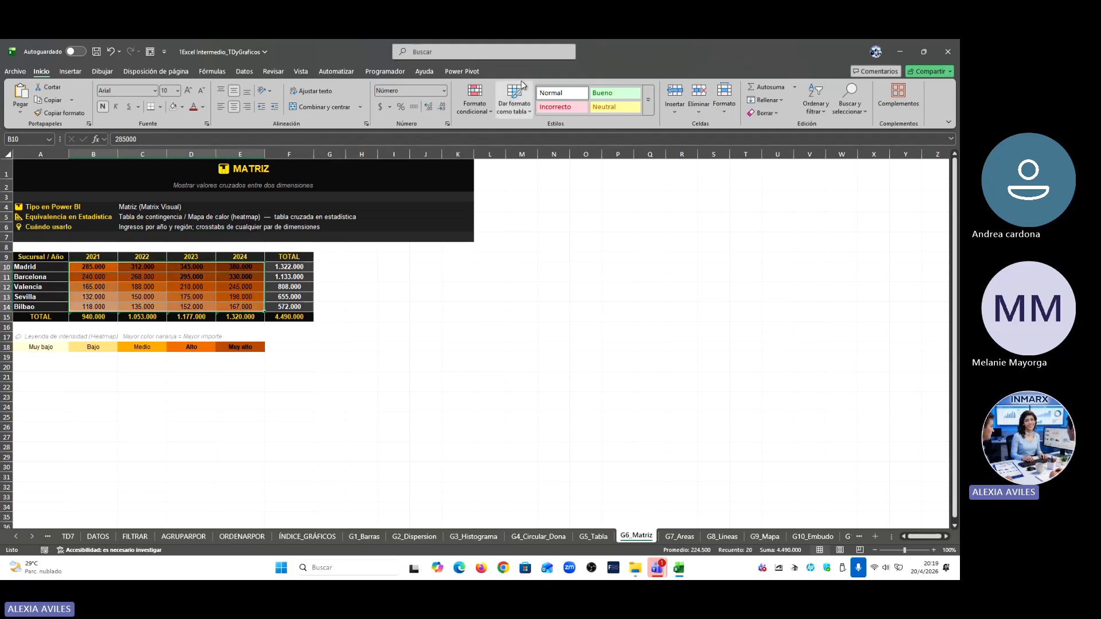
left_click(489, 110)
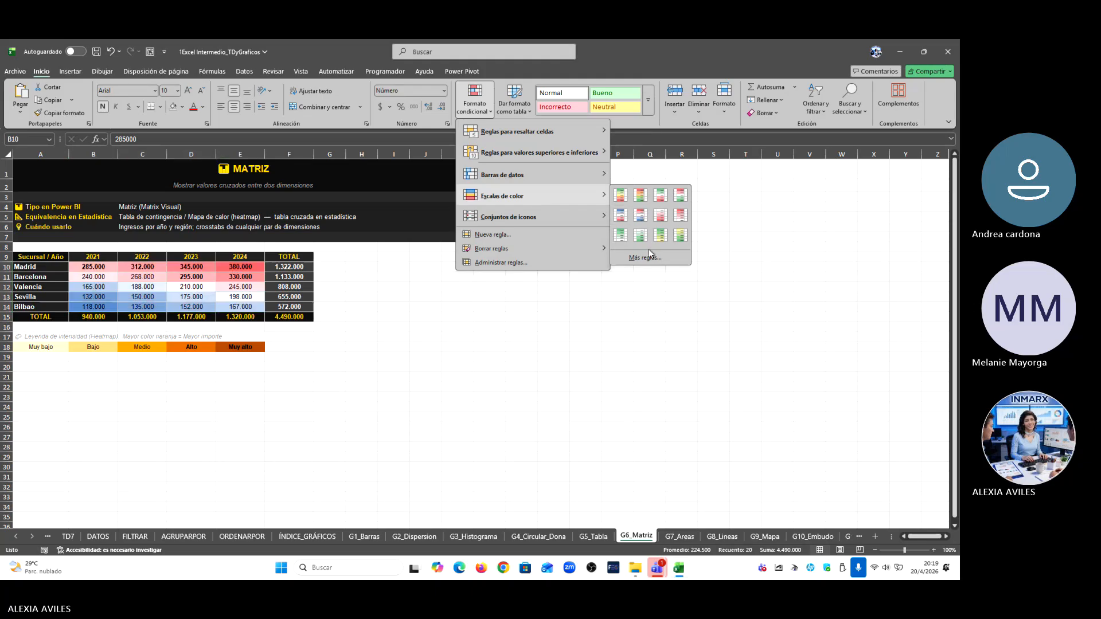
left_click(647, 262)
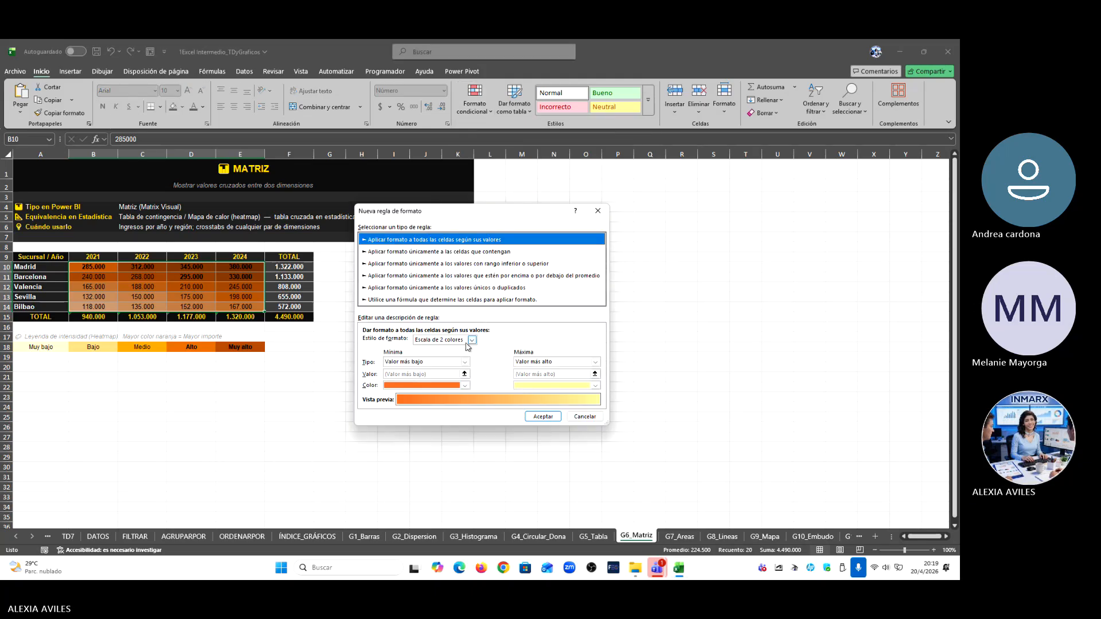
left_click(472, 340)
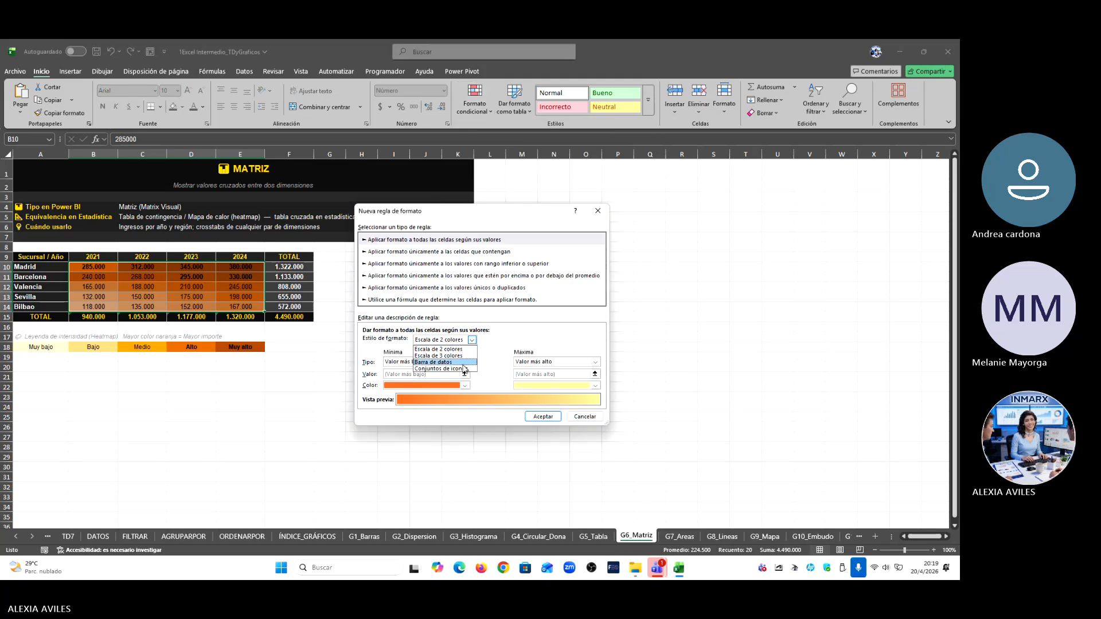
left_click(439, 356)
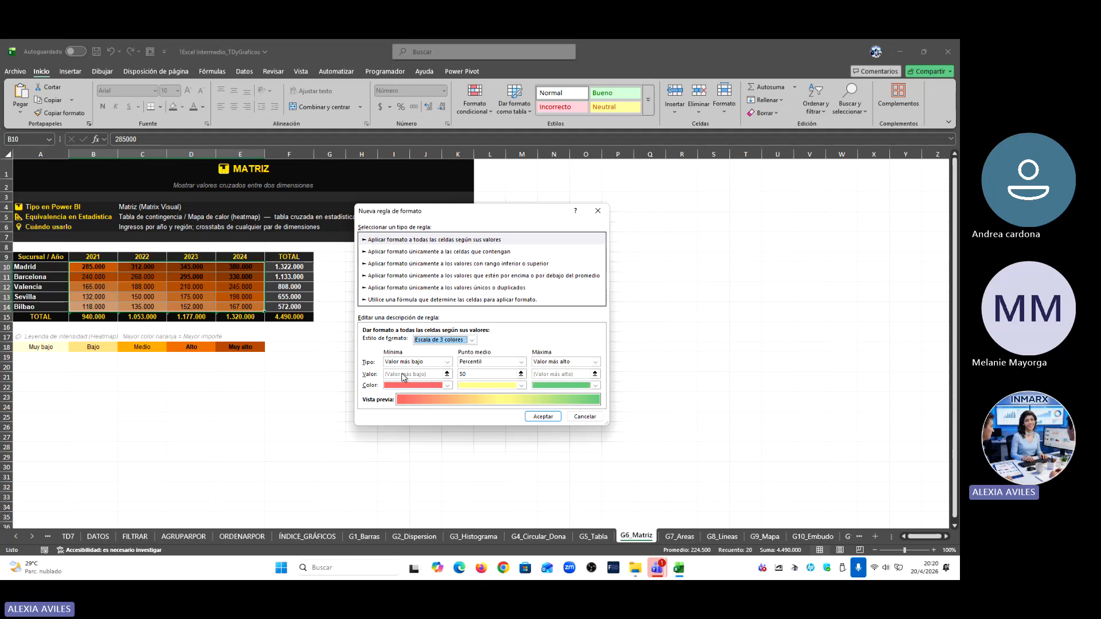
left_click(447, 362)
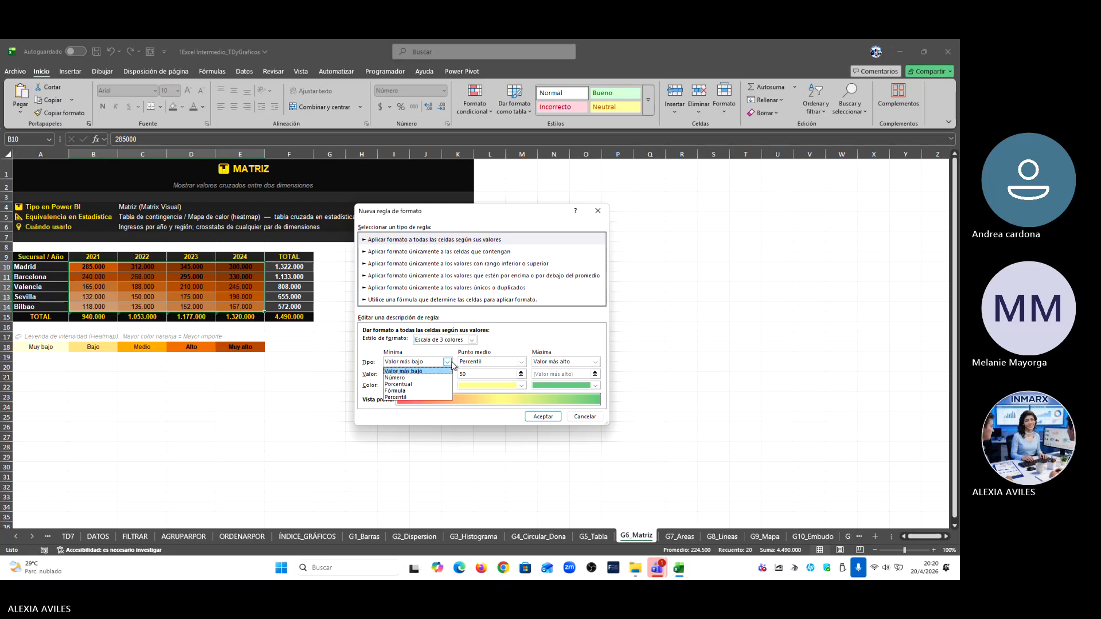
left_click(435, 378)
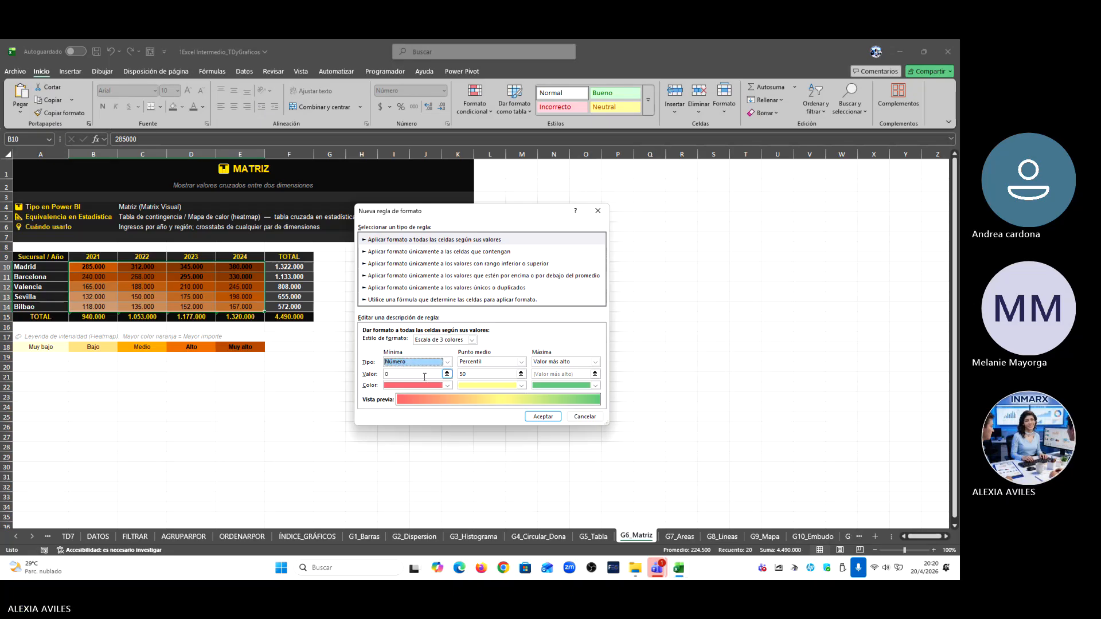
left_click(857, 239)
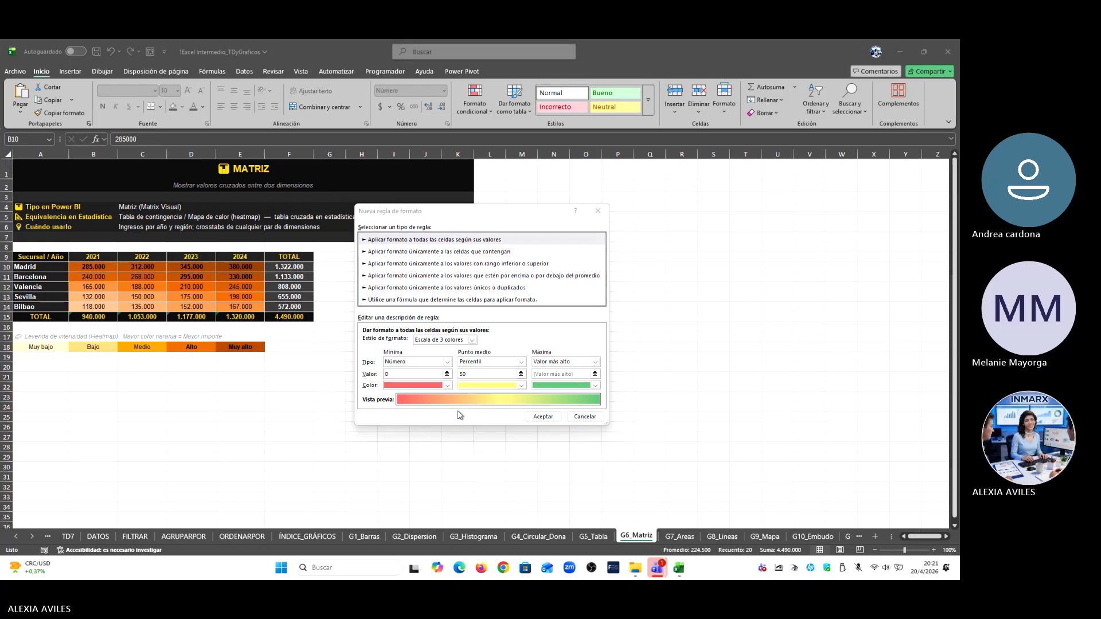
left_click(585, 417)
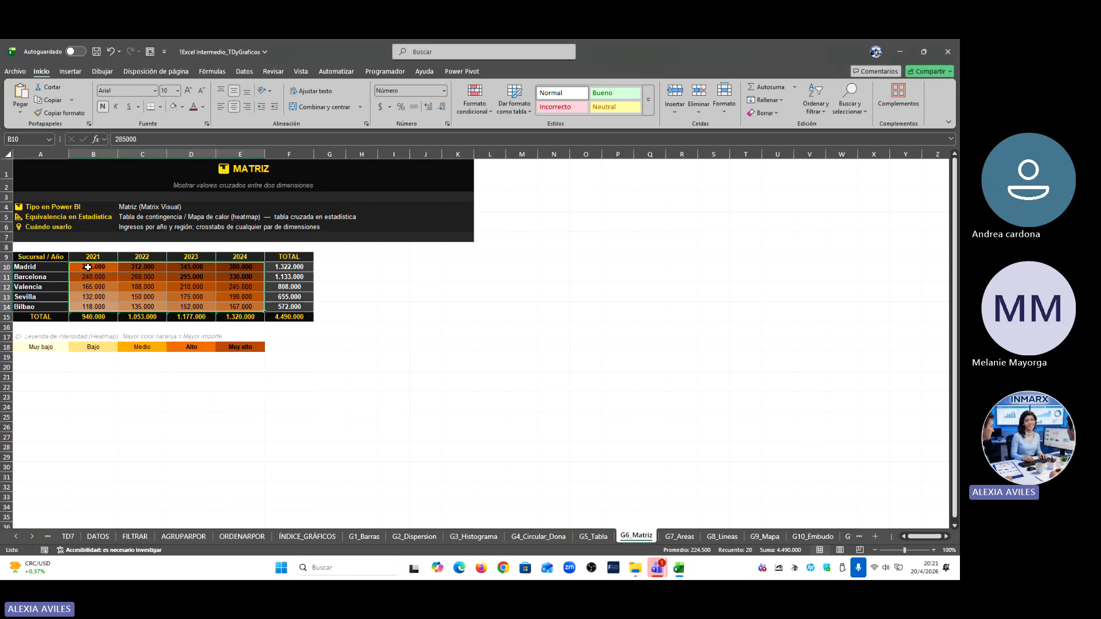
Step: Clear the conditional formatting rules from the matrix values in B10:E14
left_click(480, 117)
mouse_move(581, 248)
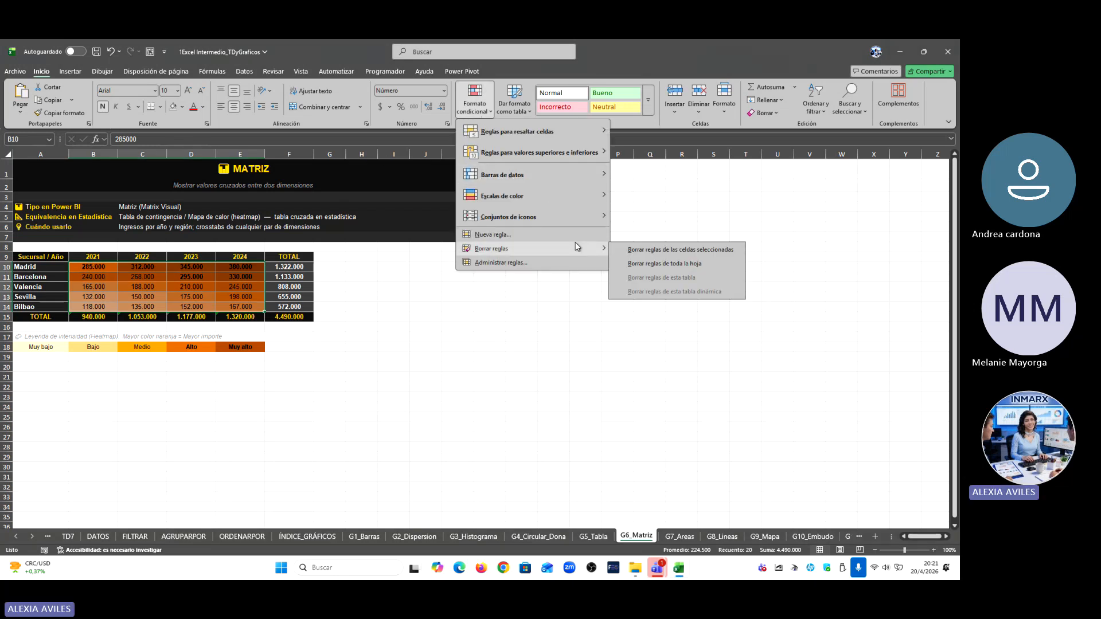
left_click(647, 254)
Step: Start a new custom colour scale rule for B10:E14 with the format style Escala de 3 colores, keeping the matrix uncovered
left_click_drag(94, 268, 241, 307)
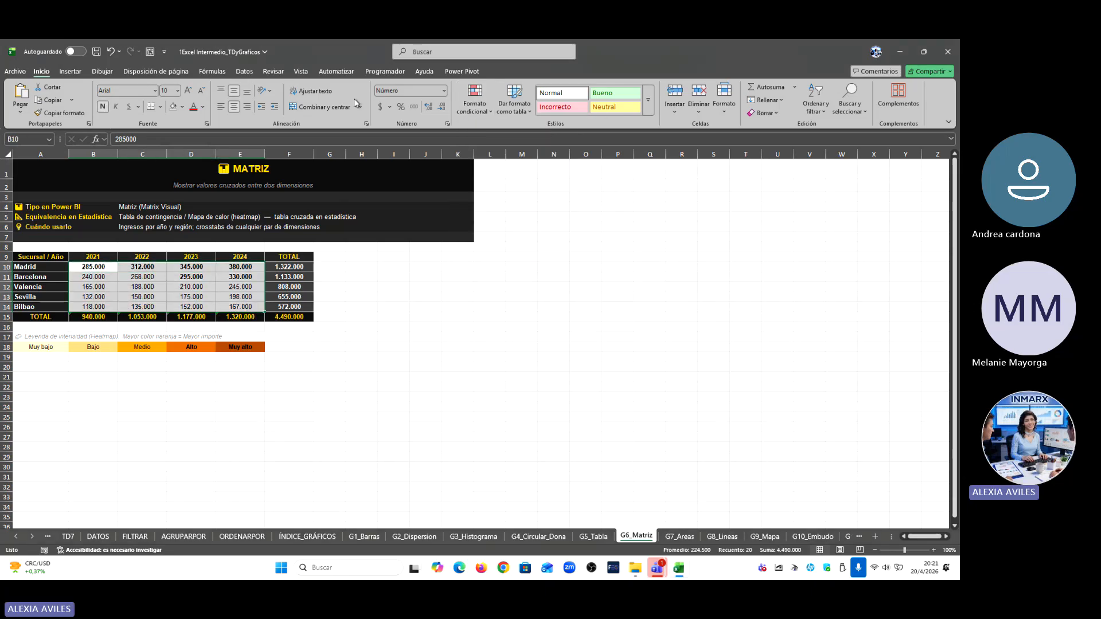
left_click(474, 99)
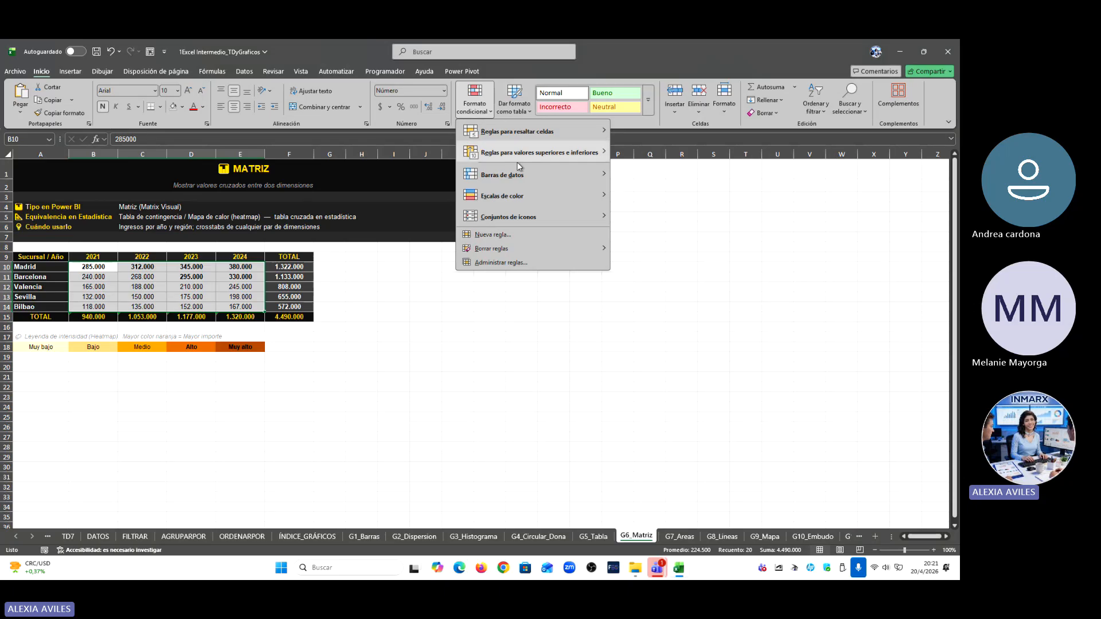
mouse_move(539, 198)
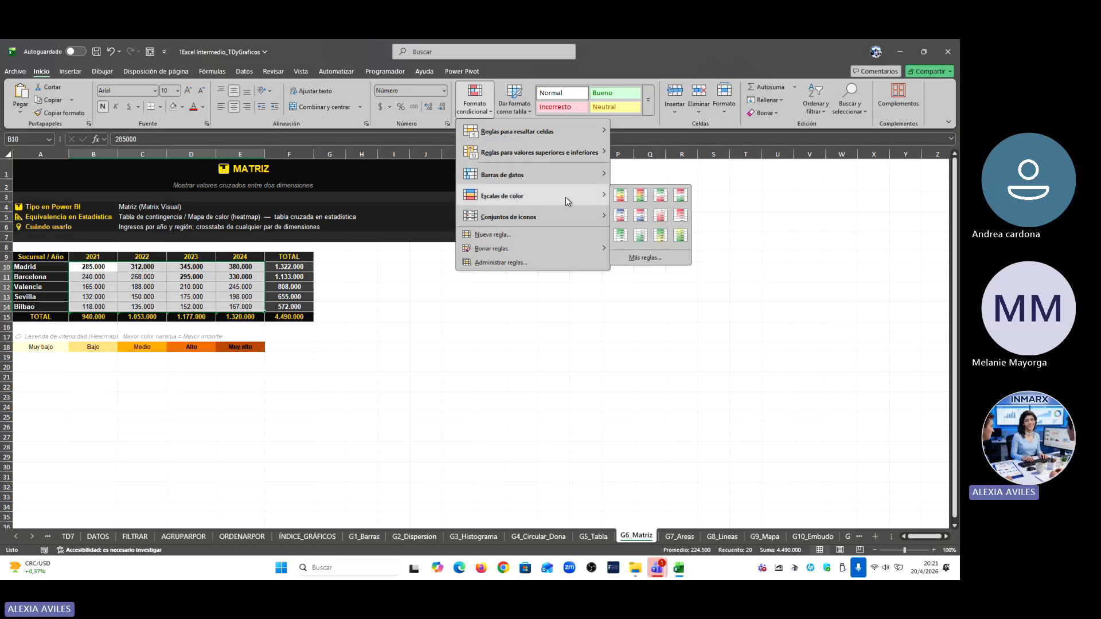
left_click(655, 257)
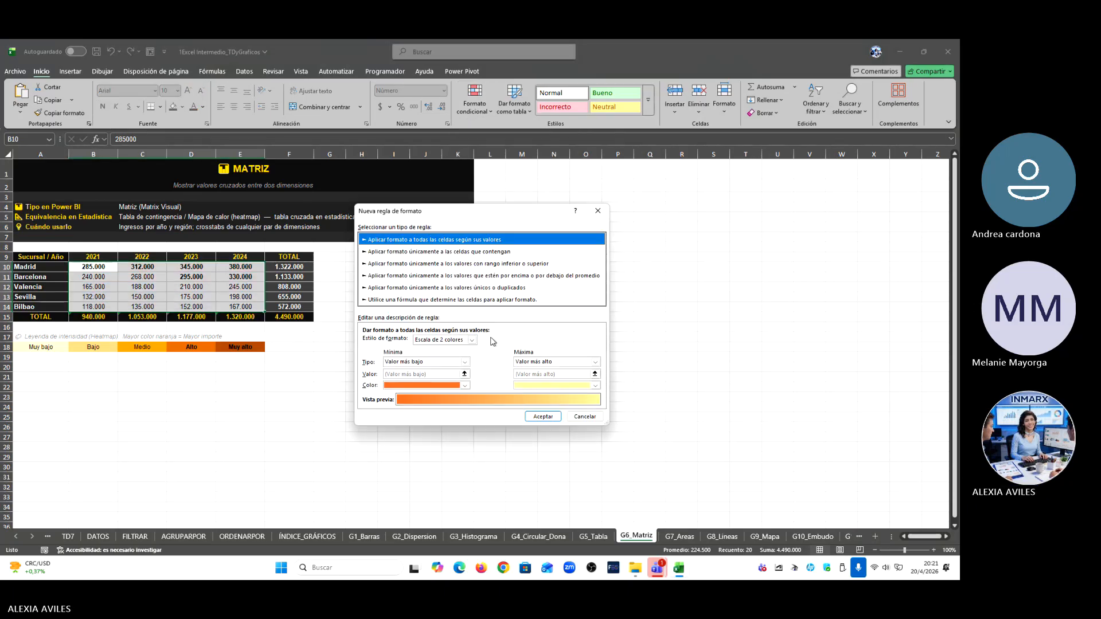
left_click(473, 340)
left_click(437, 354)
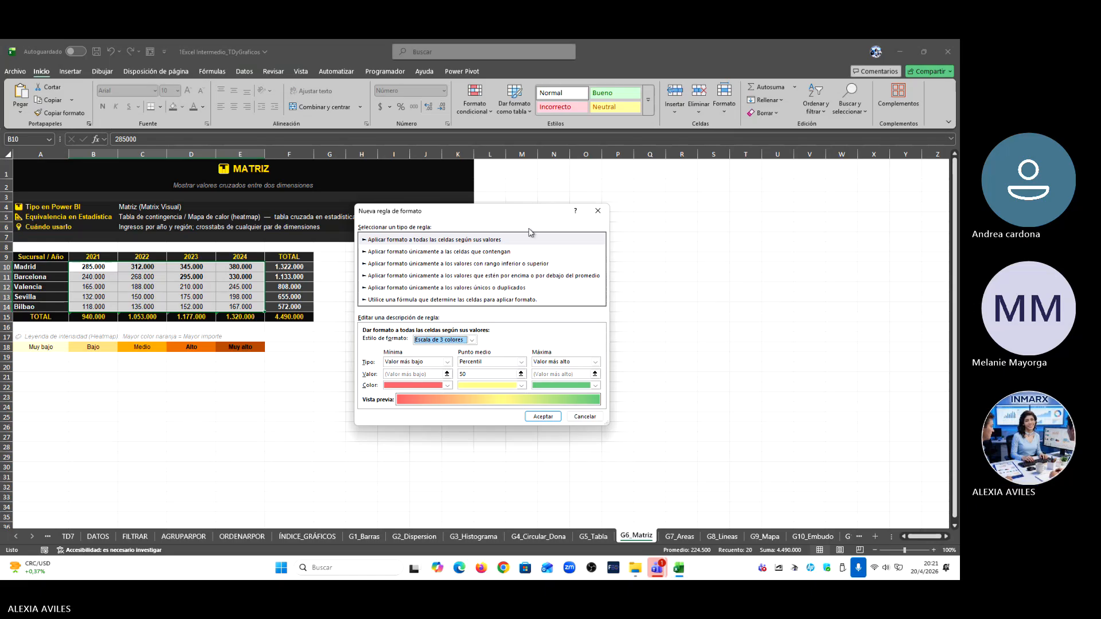
left_click_drag(502, 214, 604, 148)
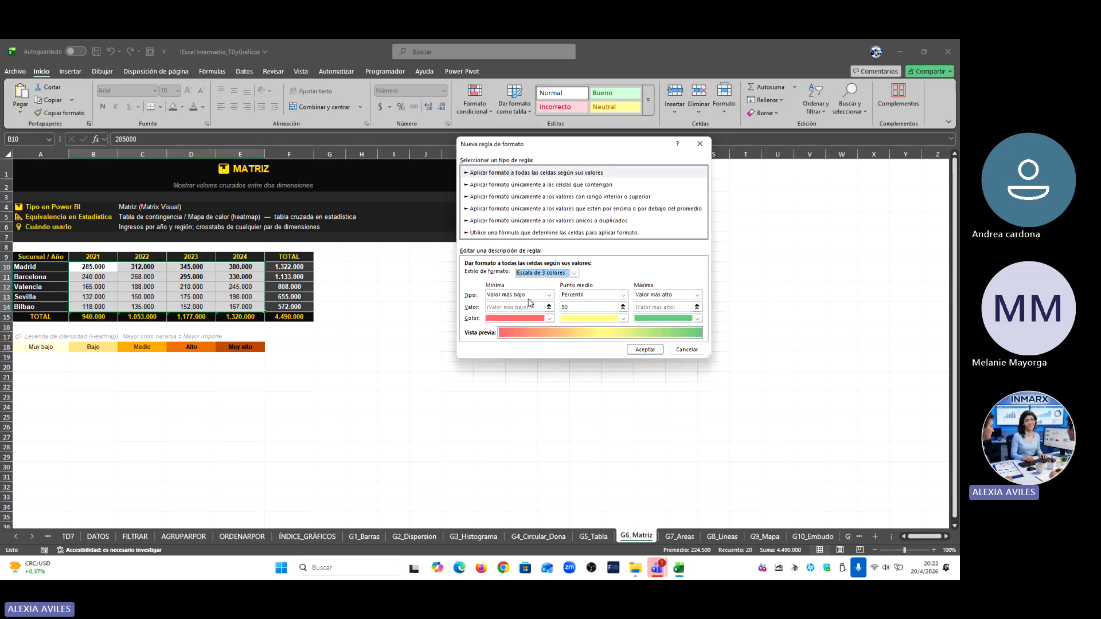
Step: Set the rule's minimum to type Número with value 120000 and a light orange colour
left_click(550, 295)
left_click(497, 310)
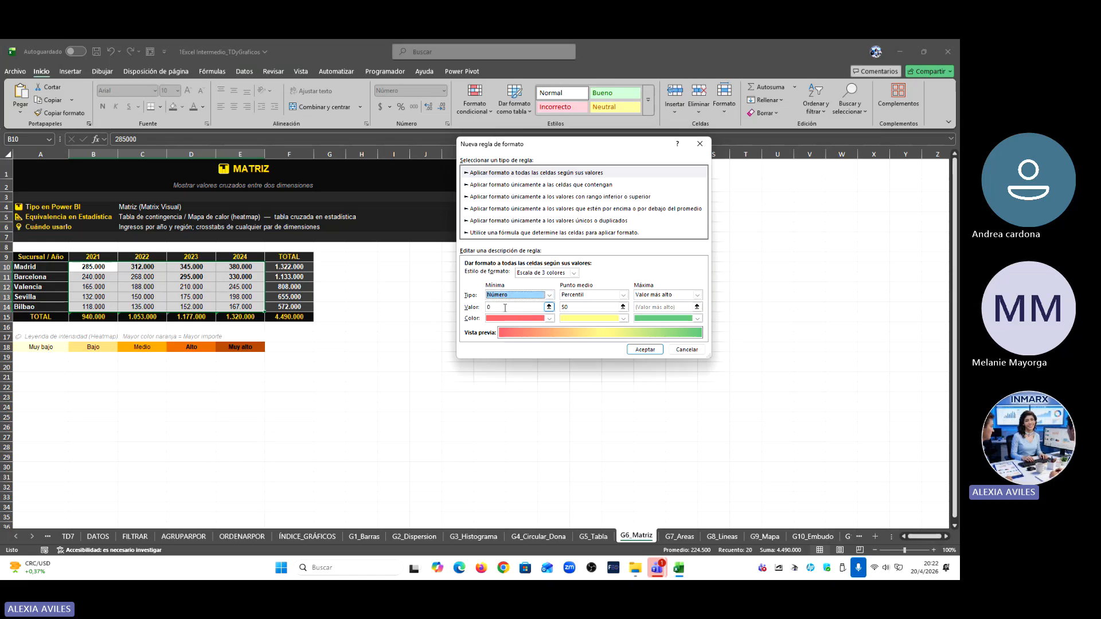
left_click(505, 307)
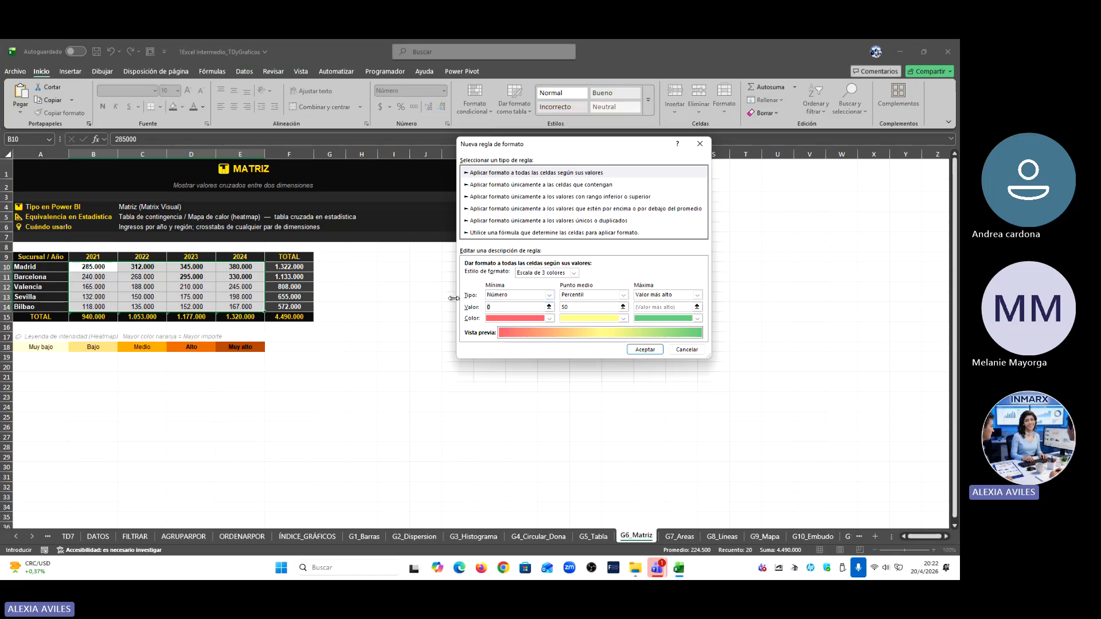
key("BackSpace")
type("12")
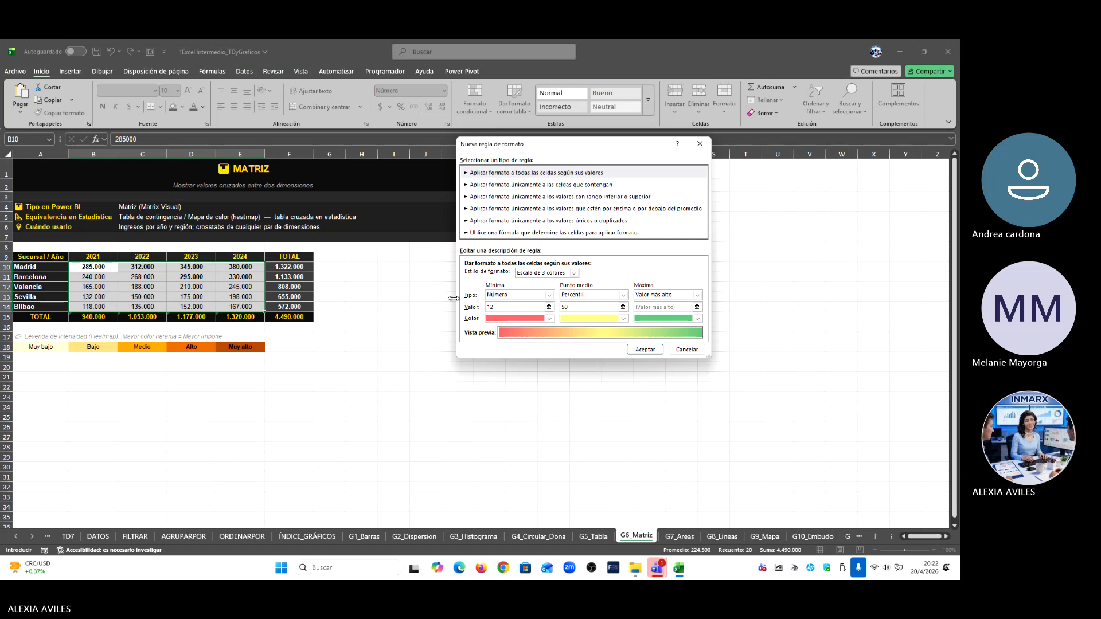
type("0000")
left_click(550, 318)
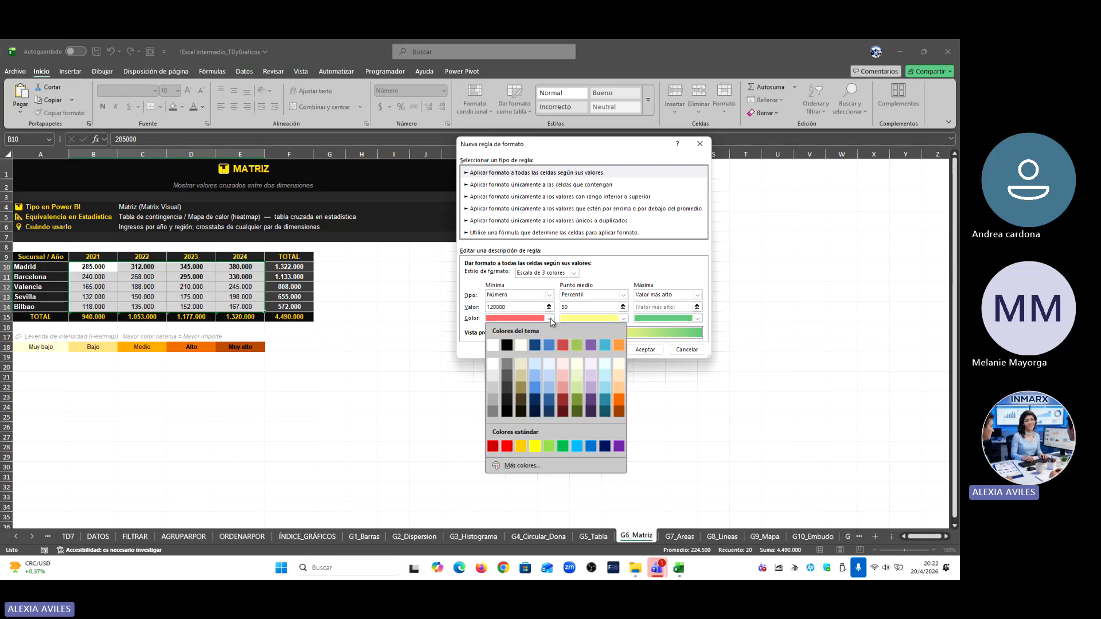
left_click(617, 387)
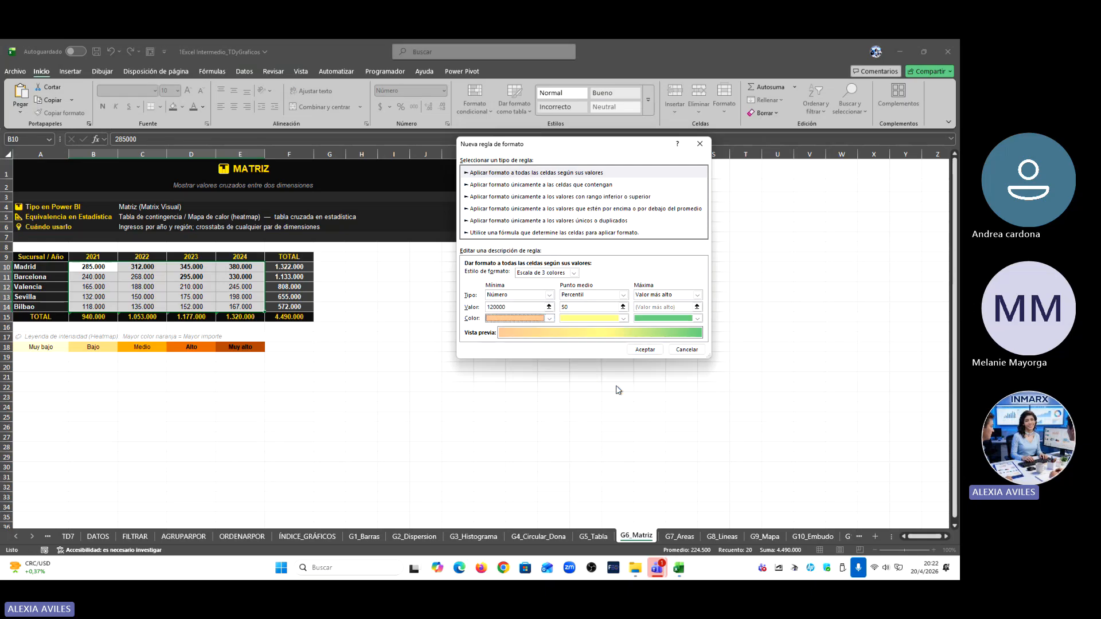
Step: Set the rule's midpoint to type Número with value 160000 and a strong orange colour
left_click(624, 296)
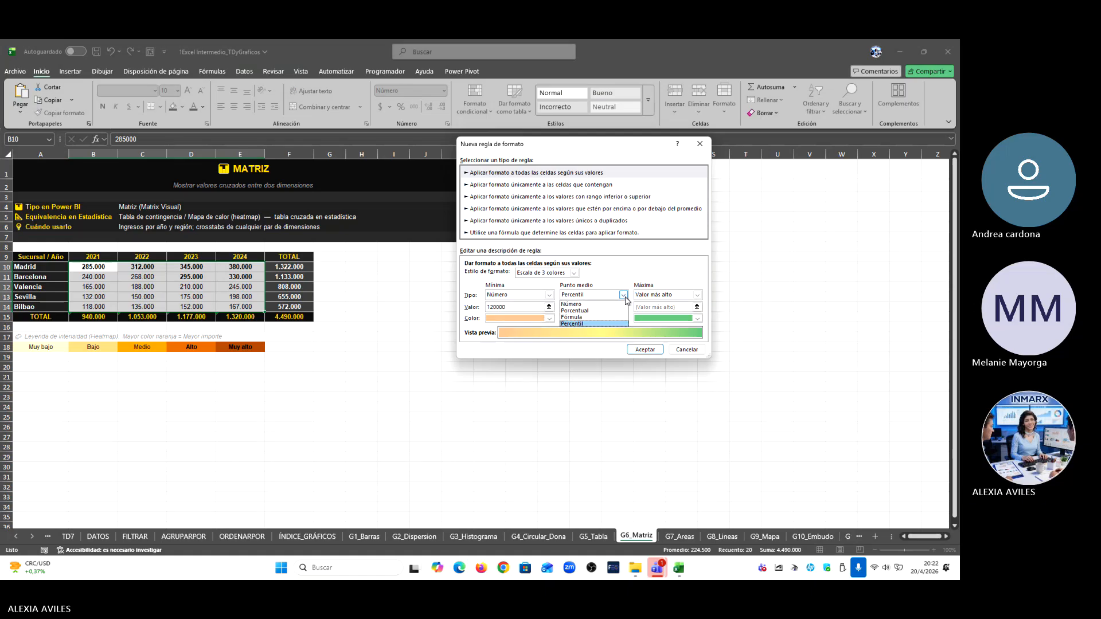
left_click(616, 305)
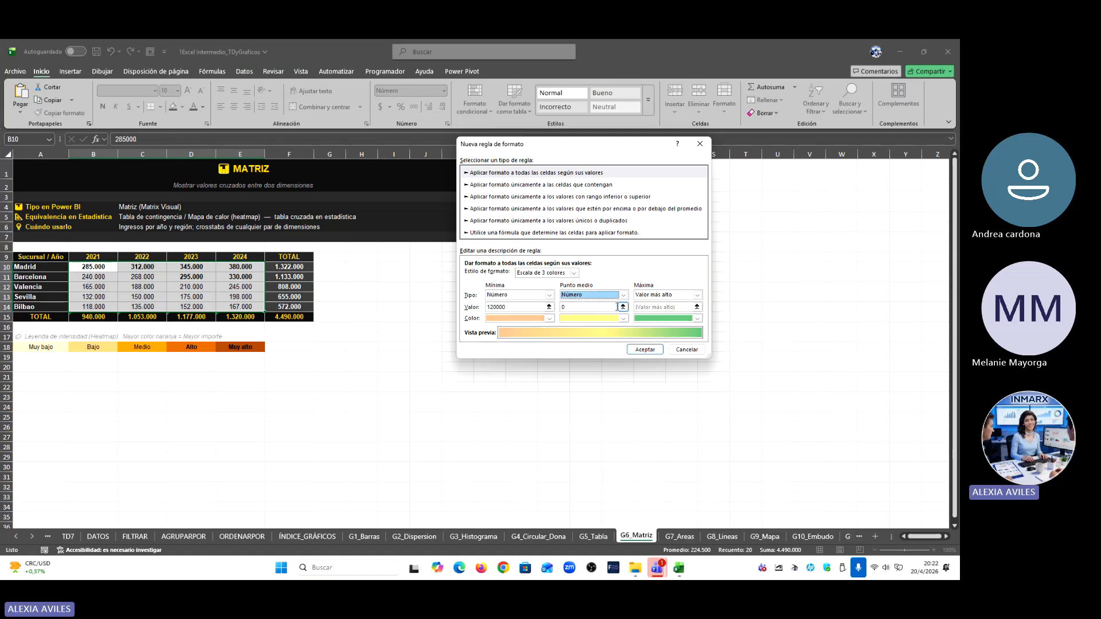
left_click(598, 308)
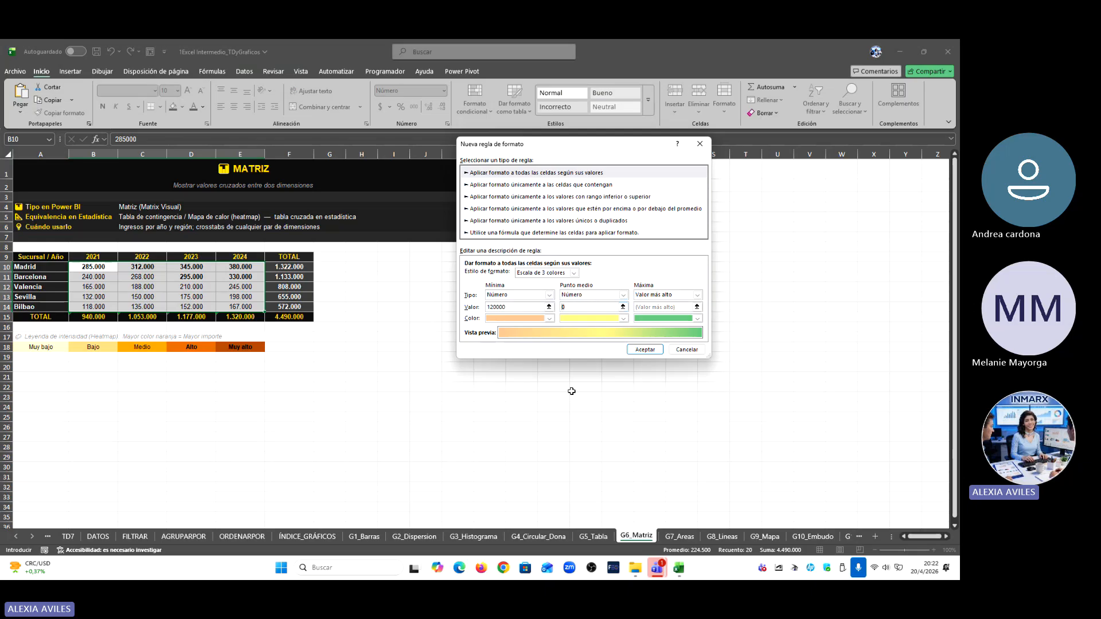
type("1600")
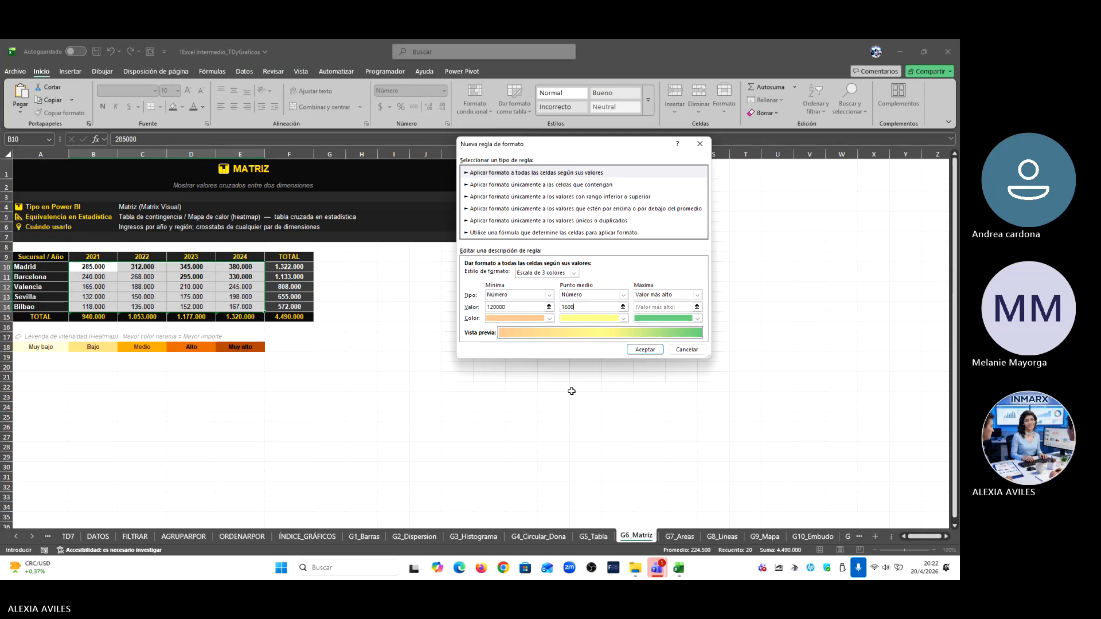
type("00")
left_click(624, 319)
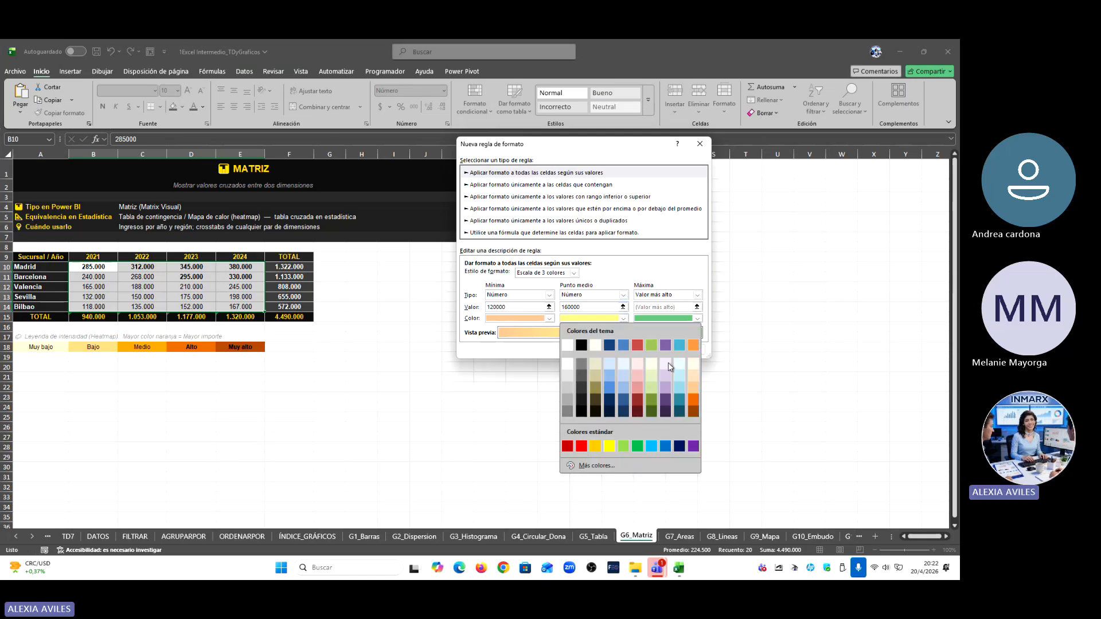
left_click(692, 399)
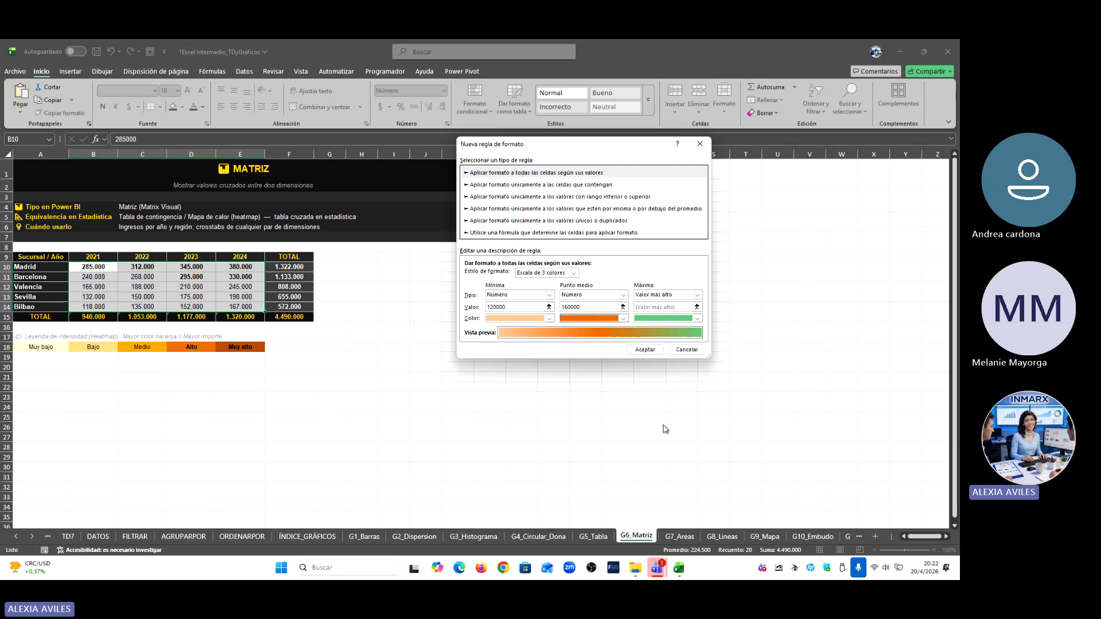
Step: Set the rule's maximum to type Número with value 300000 and a dark brown-orange colour, and apply the rule
left_click(698, 295)
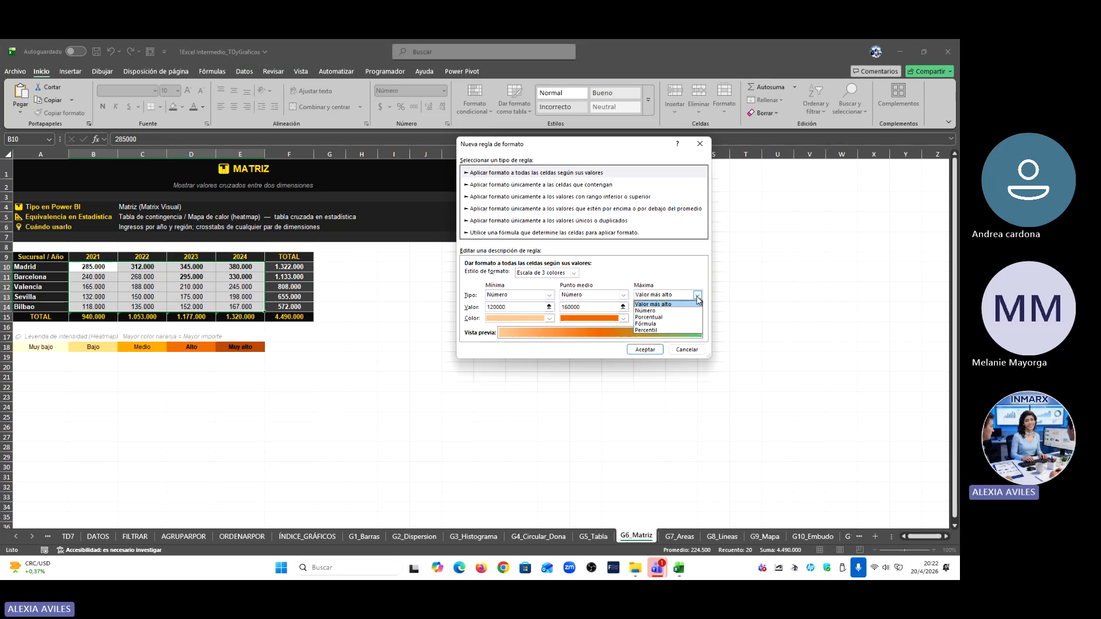
left_click(668, 303)
left_click(674, 308)
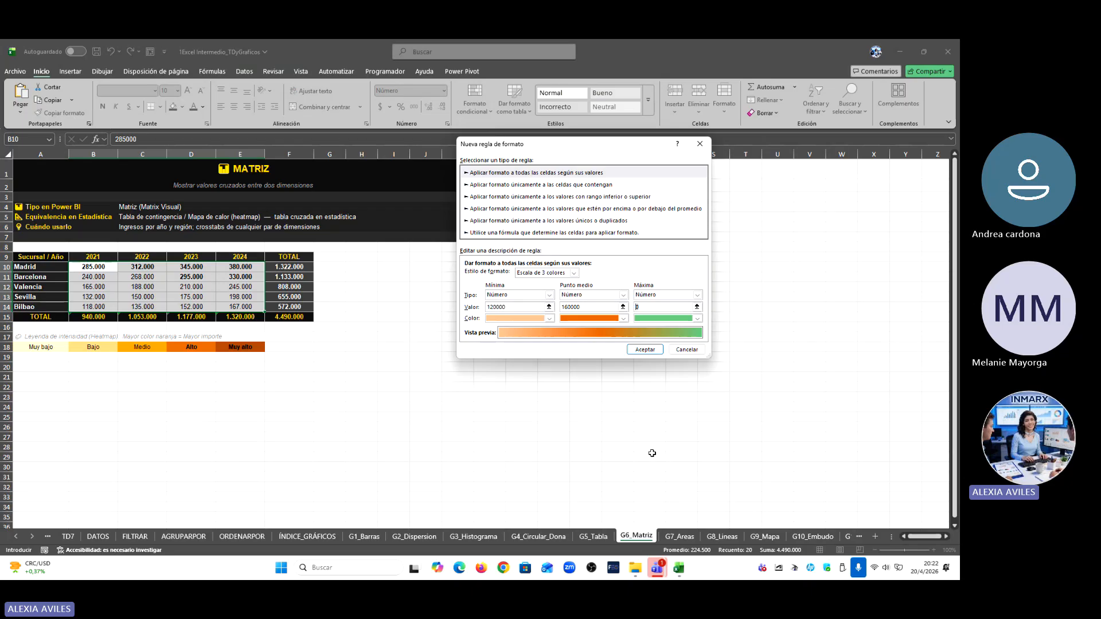
type("3000")
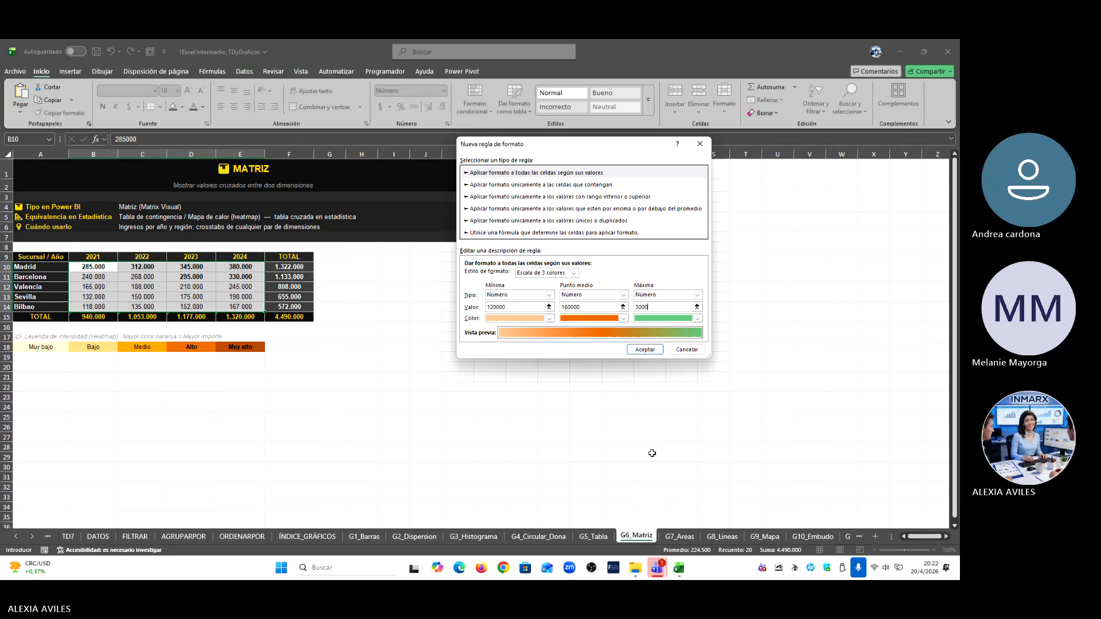
type("00")
left_click(698, 318)
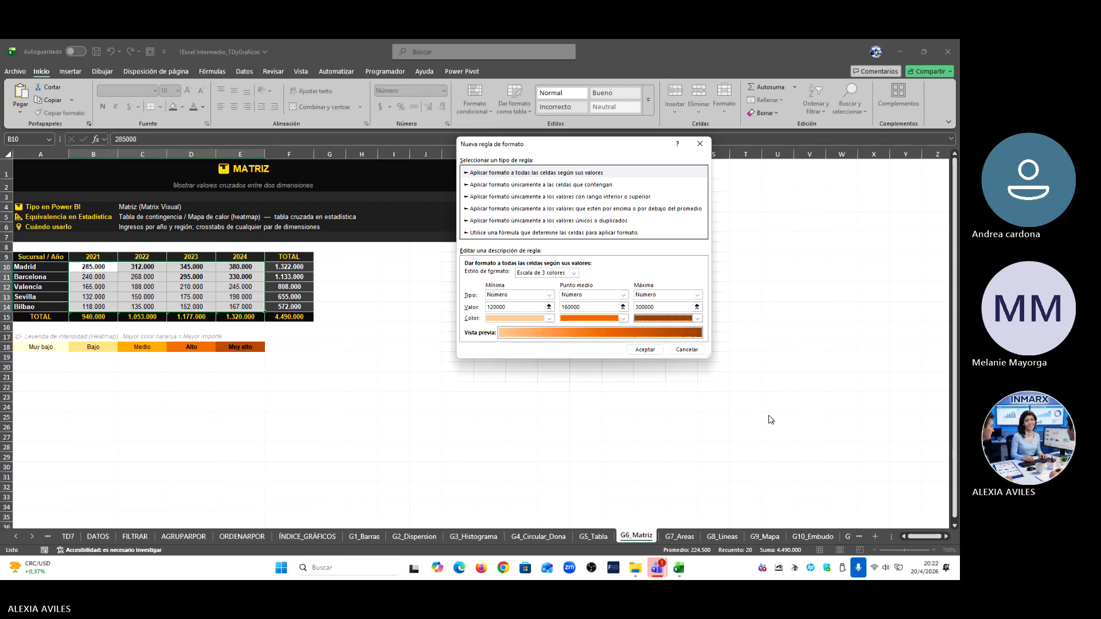
left_click(768, 412)
left_click(640, 350)
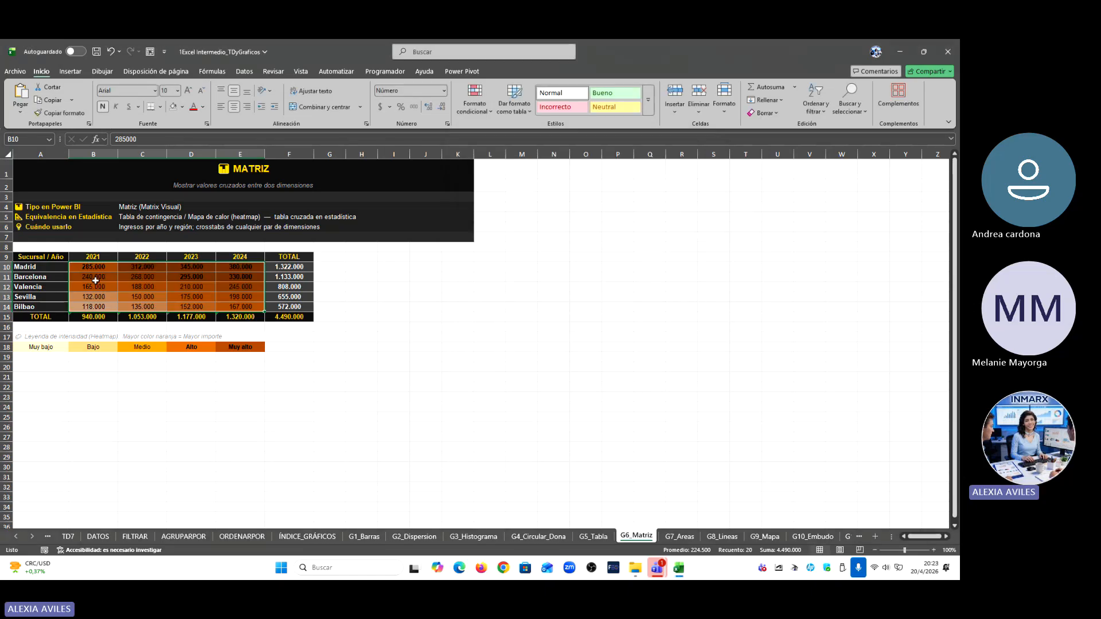
Step: Compare the matrix's new colours with the intensity legend cells from Bajo to Muy alto in row 18
left_click(95, 278)
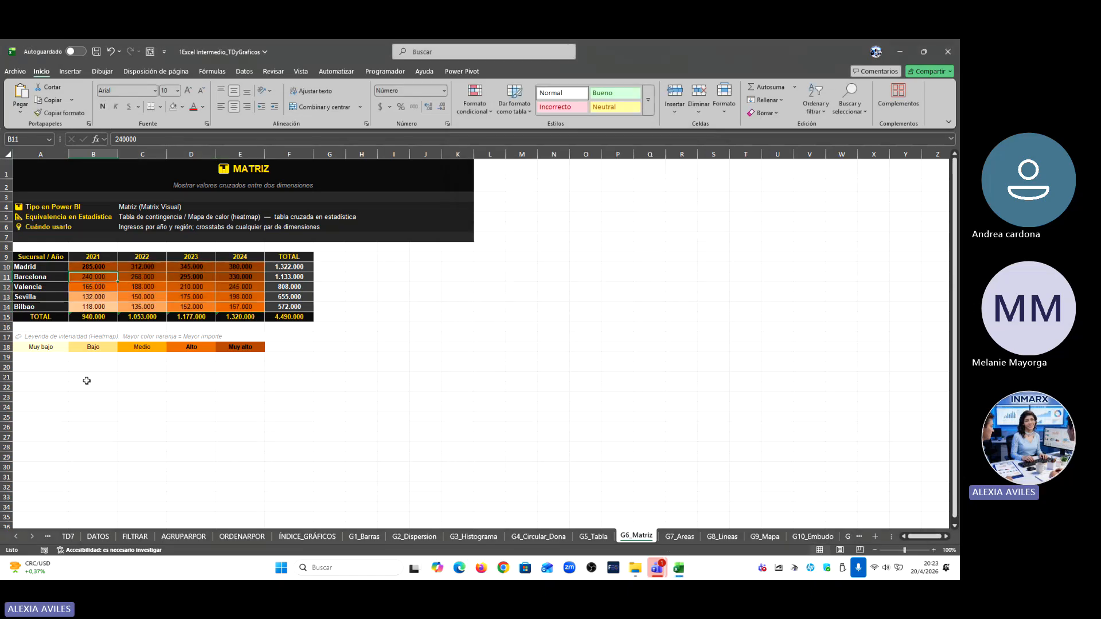
left_click_drag(79, 350, 258, 351)
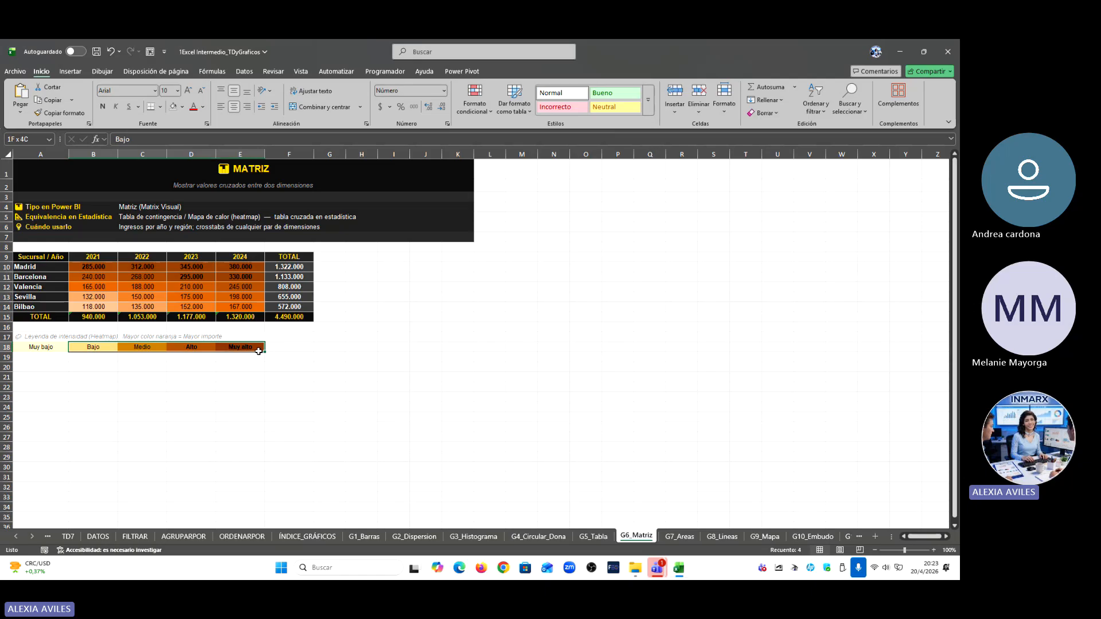
left_click(144, 379)
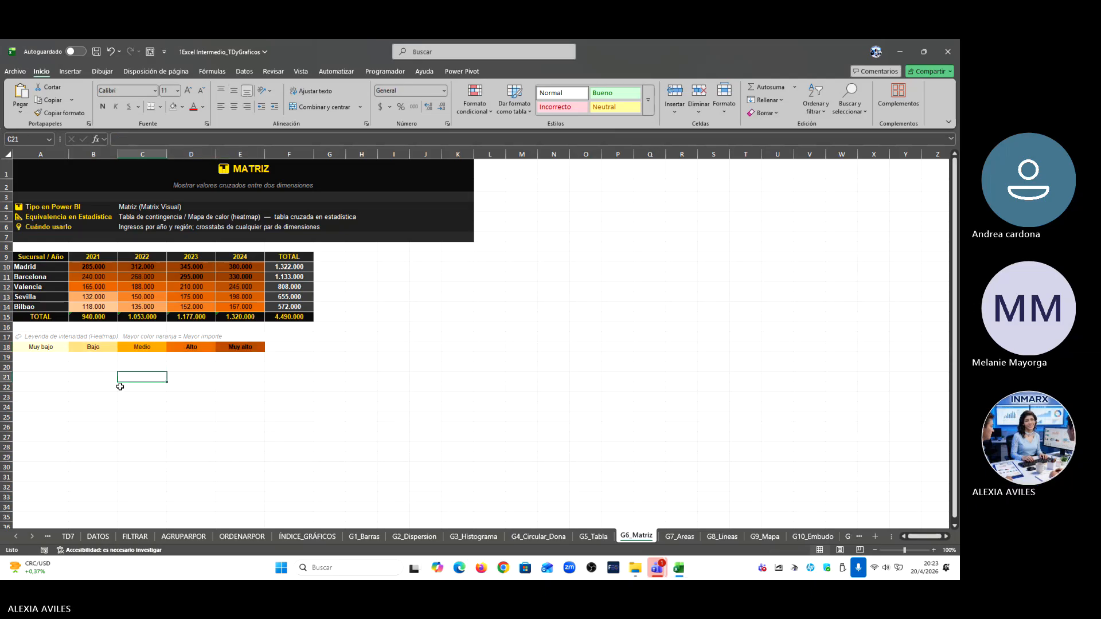
left_click(95, 347)
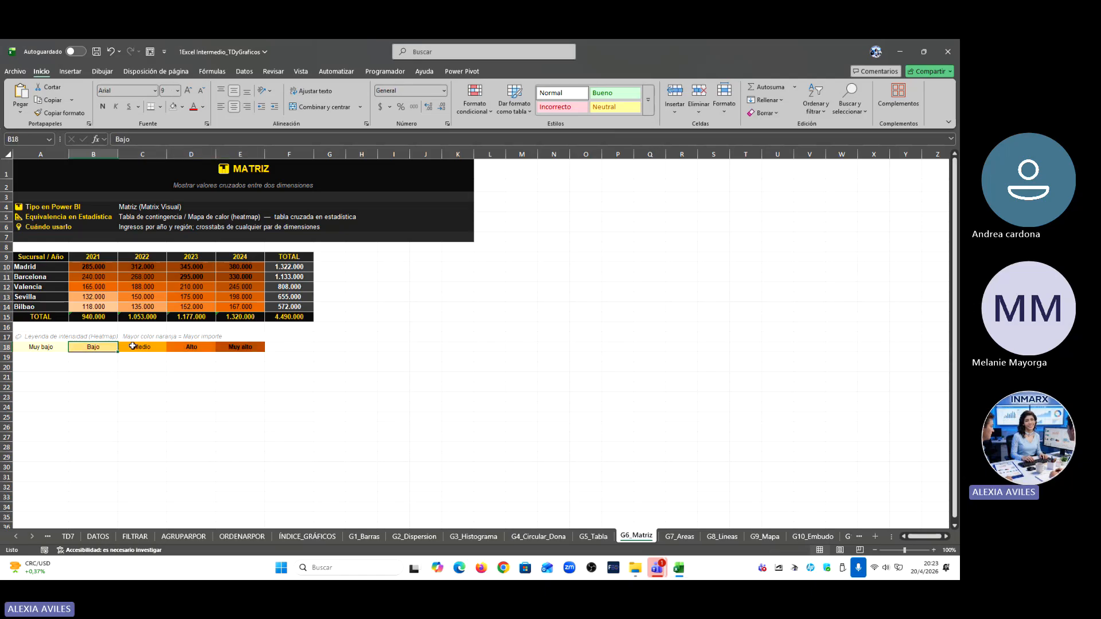
left_click(141, 347)
left_click(195, 348)
left_click(253, 348)
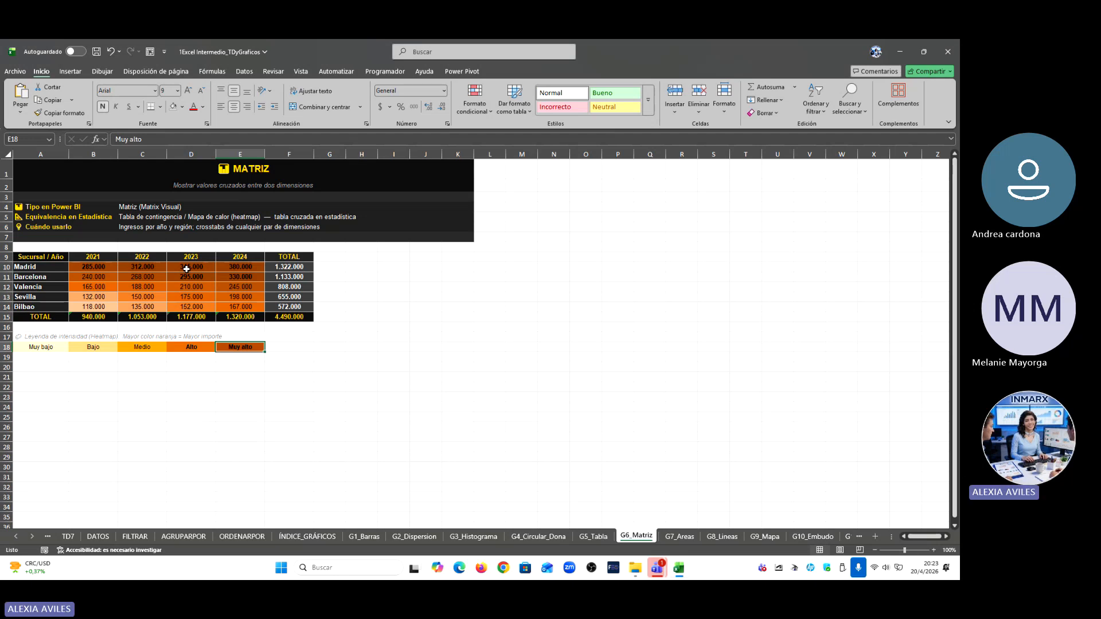
Step: Examine the matrix's highest Madrid values, the whole value range, the branch names and the 2021 column
left_click_drag(187, 268, 243, 268)
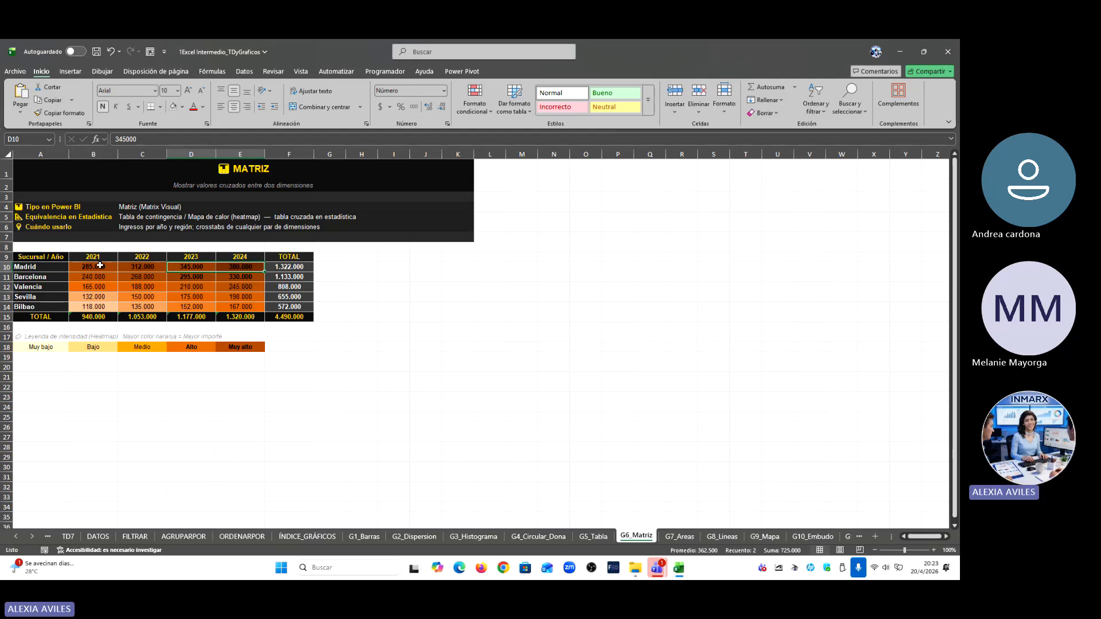
left_click_drag(100, 268, 253, 310)
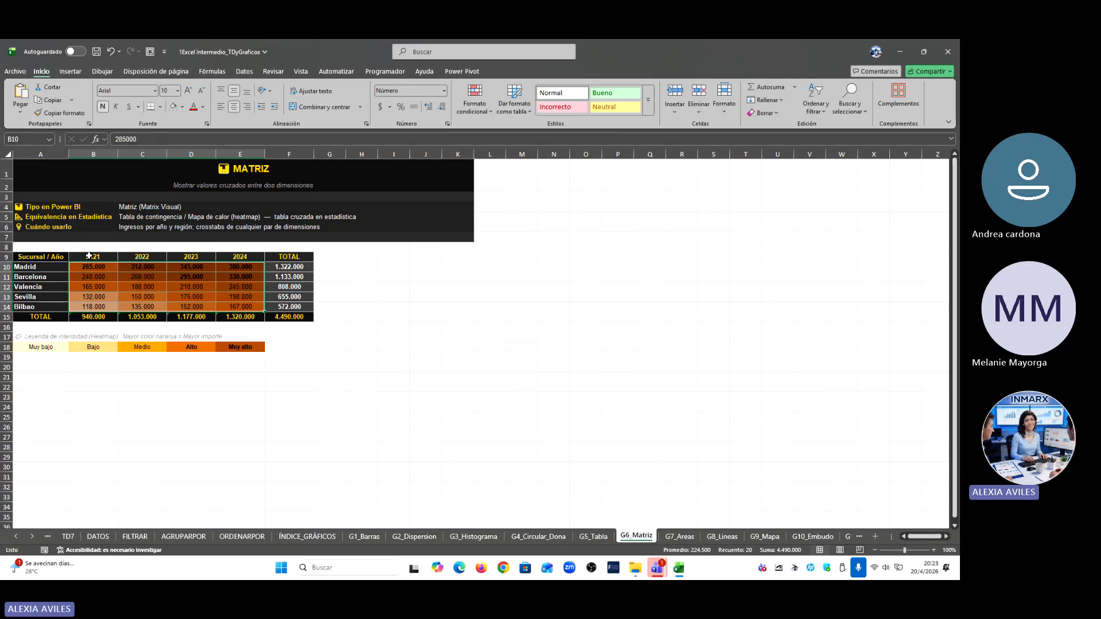
left_click(89, 257)
left_click_drag(89, 256, 89, 309)
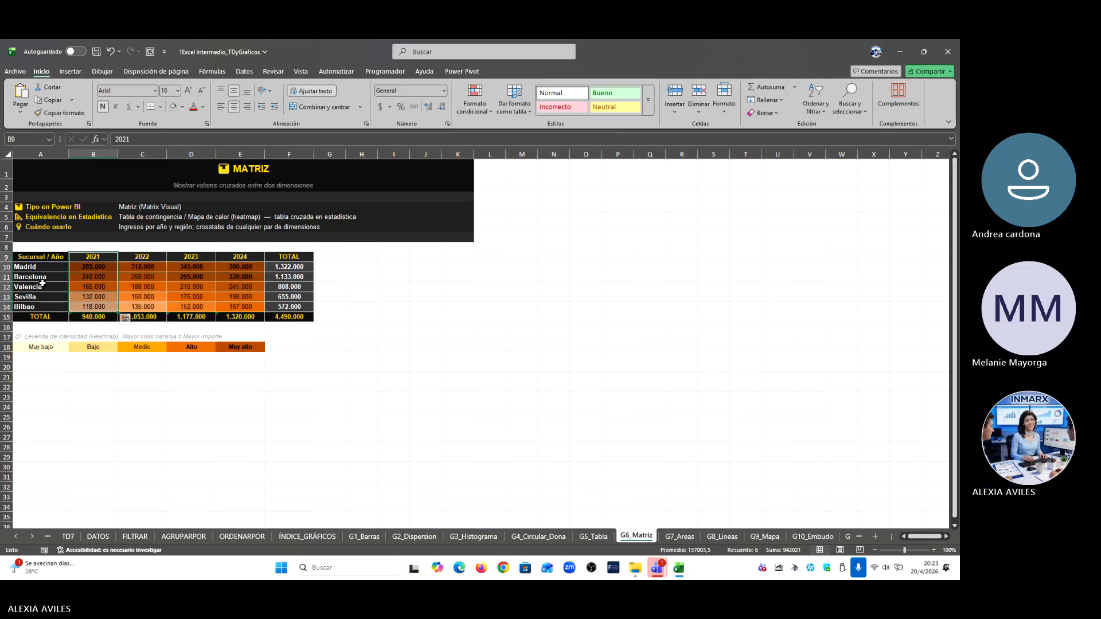
left_click_drag(37, 267, 53, 304)
left_click_drag(97, 268, 94, 308)
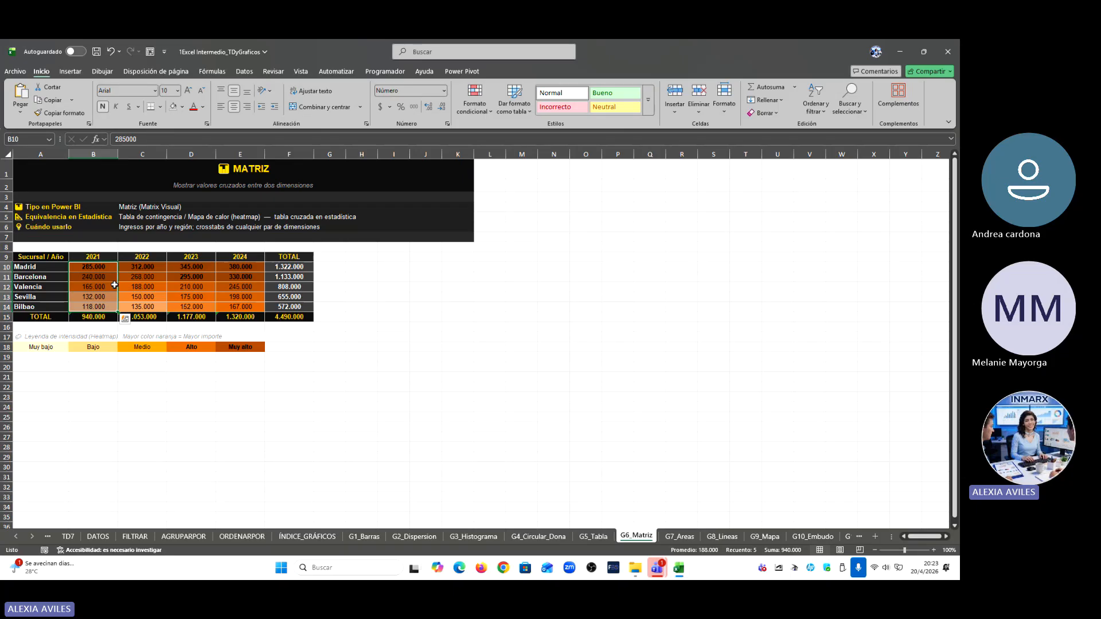
Step: Compare the G5_Tabla sheet with the G6_Matriz sheet, and go on to the G7_Areas sheet
left_click(591, 537)
left_click(636, 536)
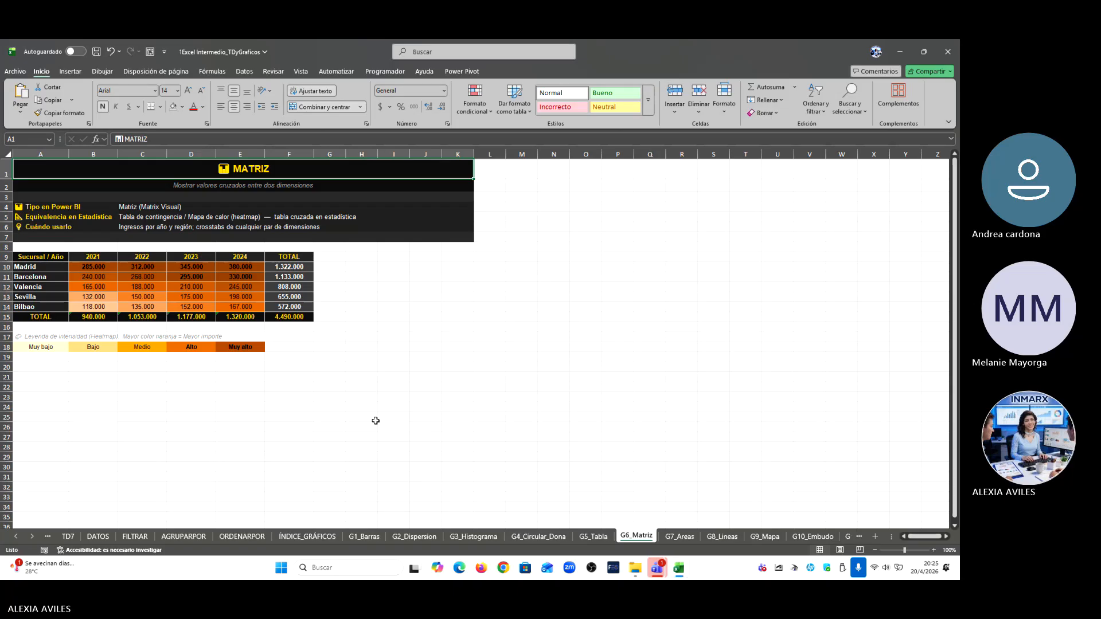
left_click(679, 536)
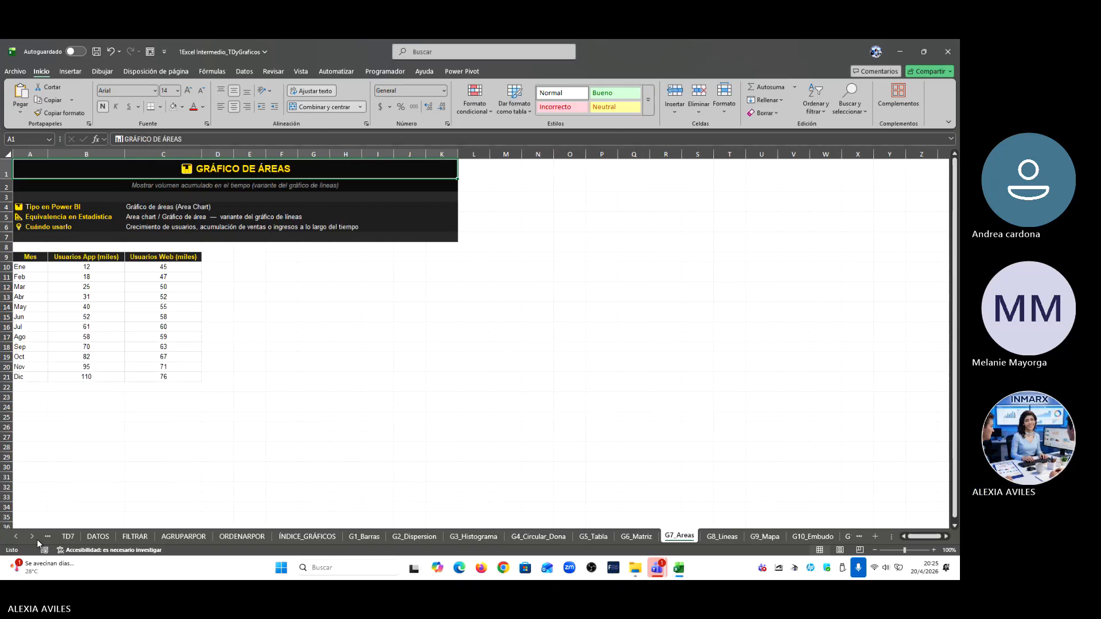
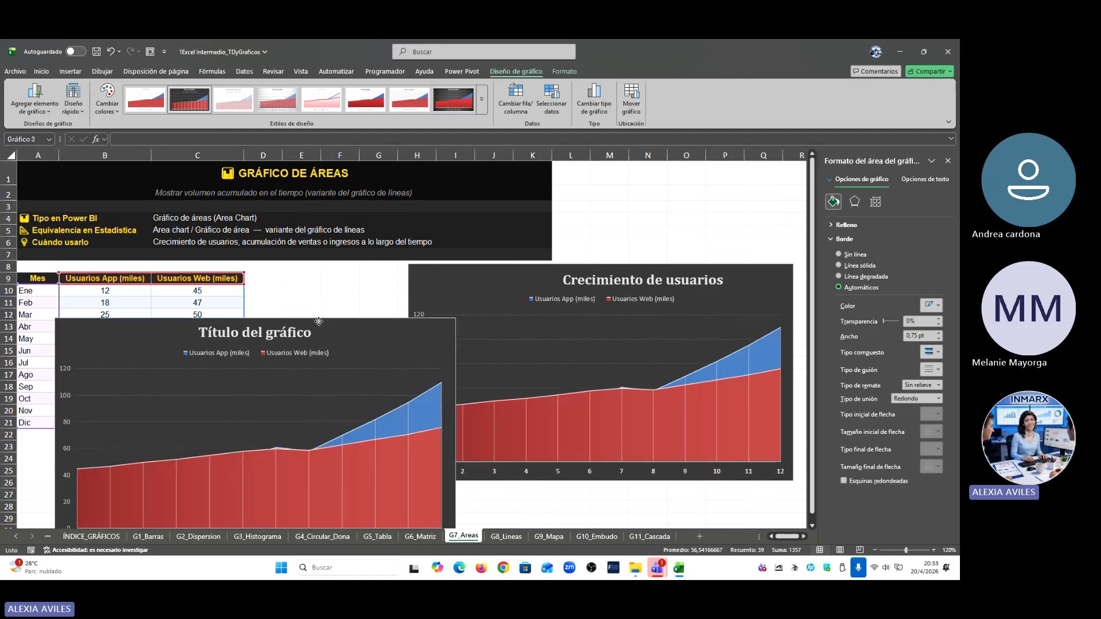
Step: Move the title of the Crecimiento de usuarios area chart to the centre above its legend
left_click(722, 267)
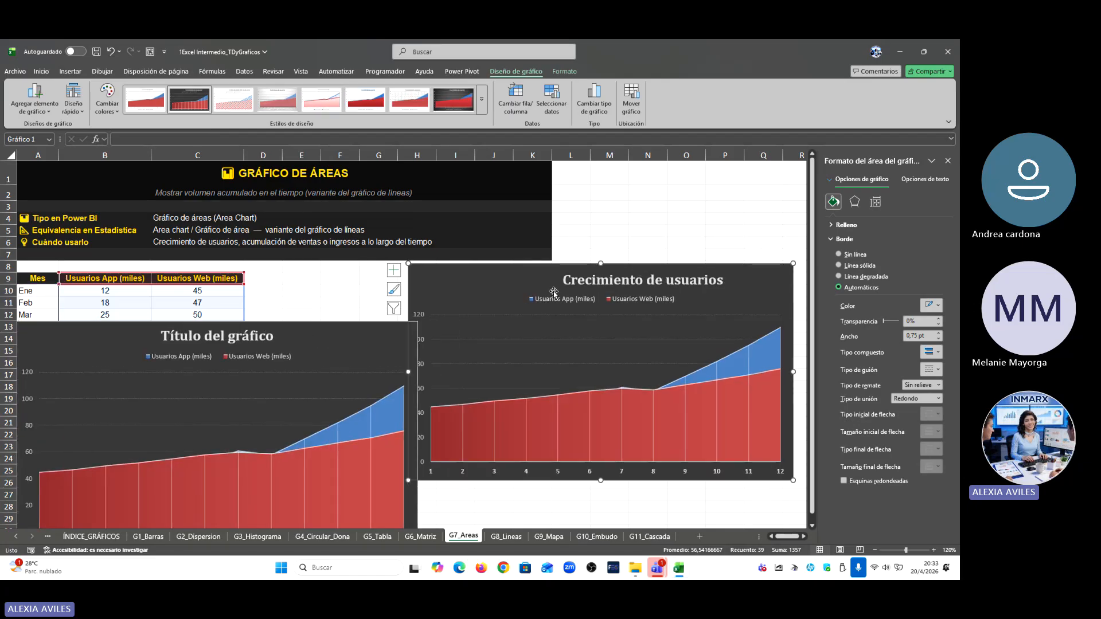
left_click(685, 286)
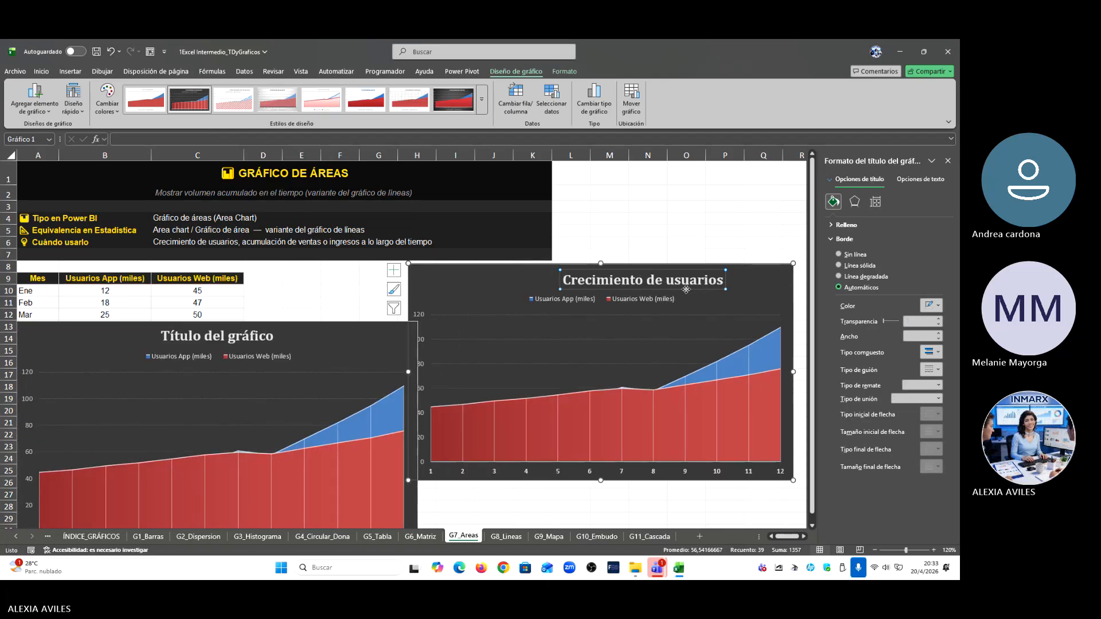
left_click_drag(687, 287, 638, 292)
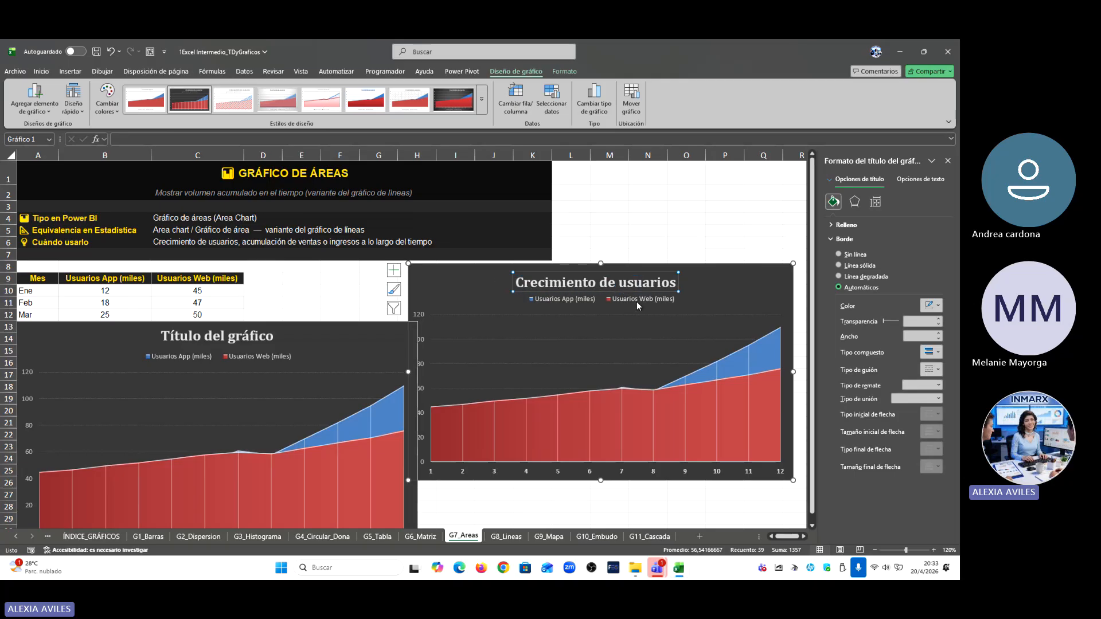
Step: Delete the area chart with the numbered axis and place the remaining area chart beside the monthly data table, below the header
left_click(752, 267)
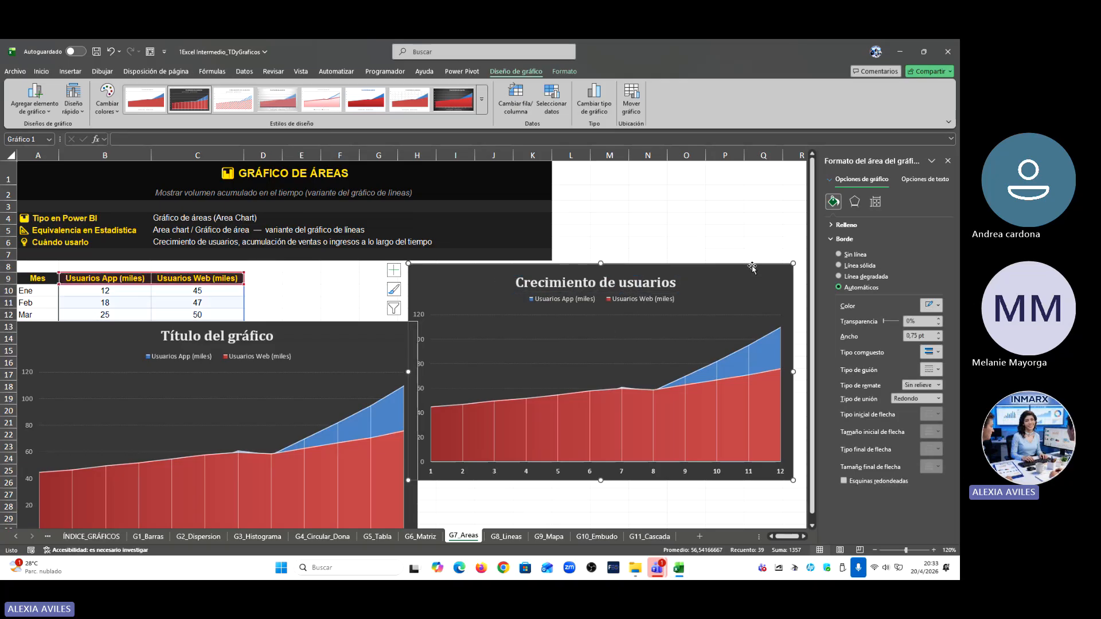
key("Delete")
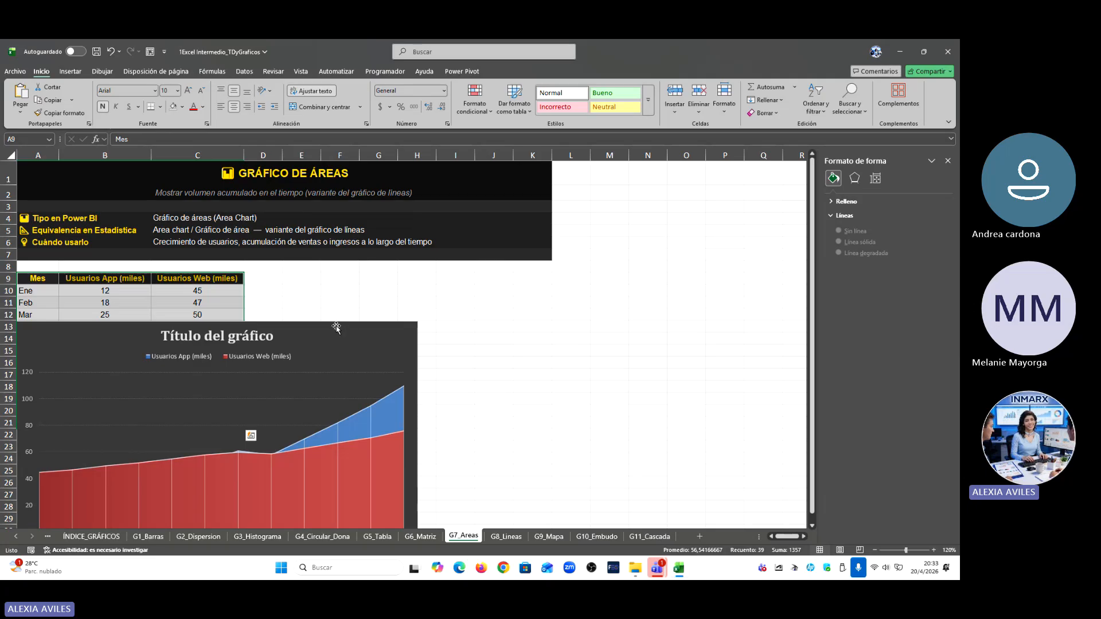
left_click_drag(337, 328, 618, 276)
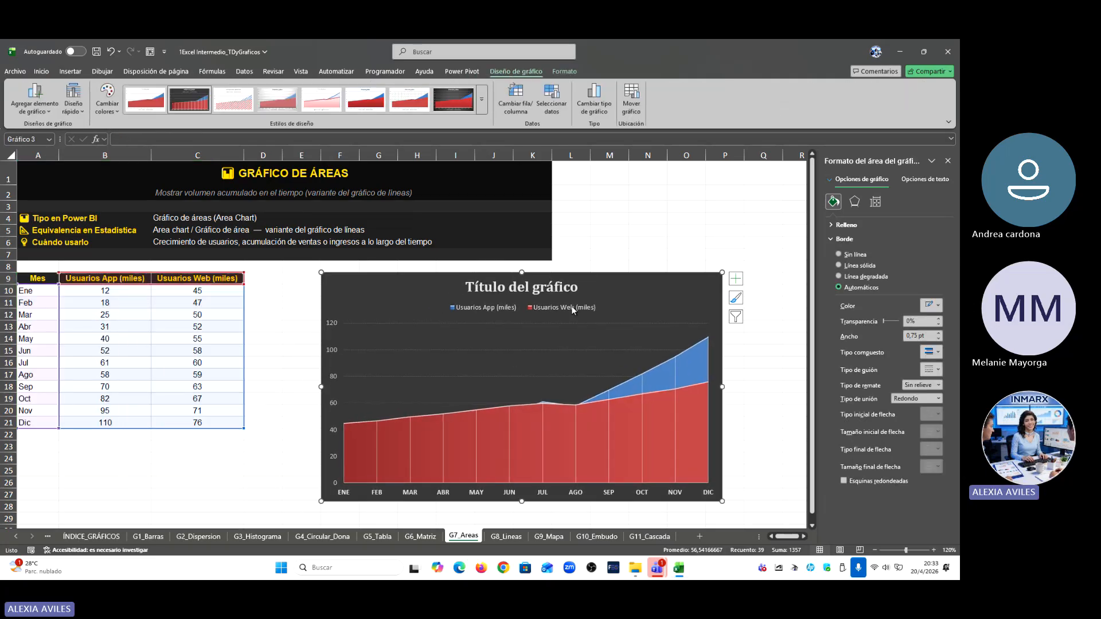
Step: Replace the remaining area chart's placeholder title with "Crecimiento de usuarios"
left_click(555, 287)
double_click(555, 286)
triple_click(533, 292)
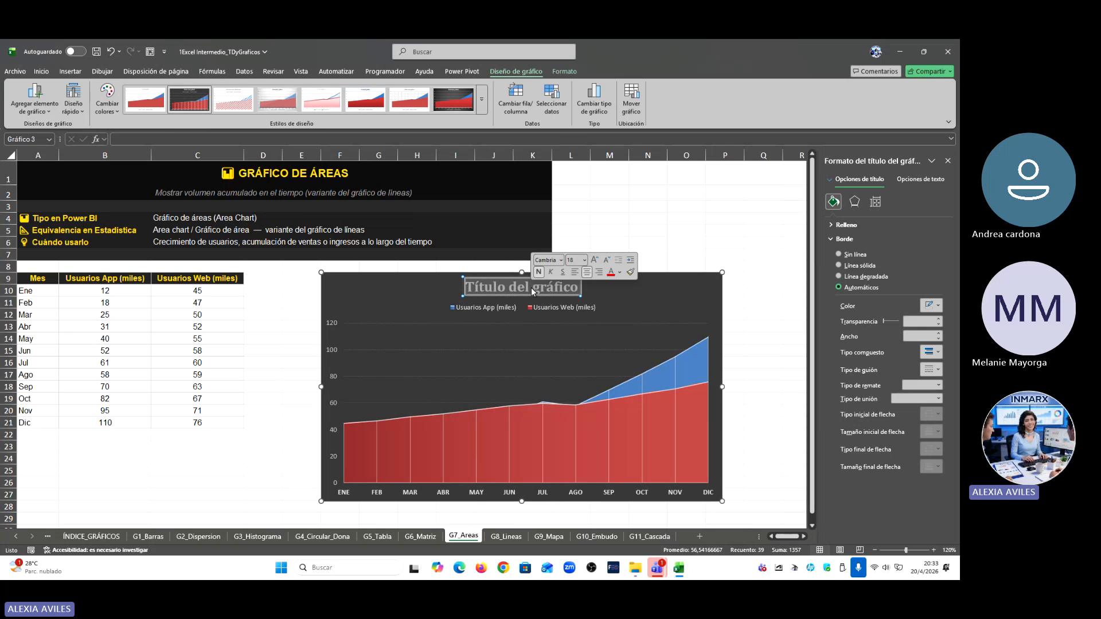
type("Crecimi")
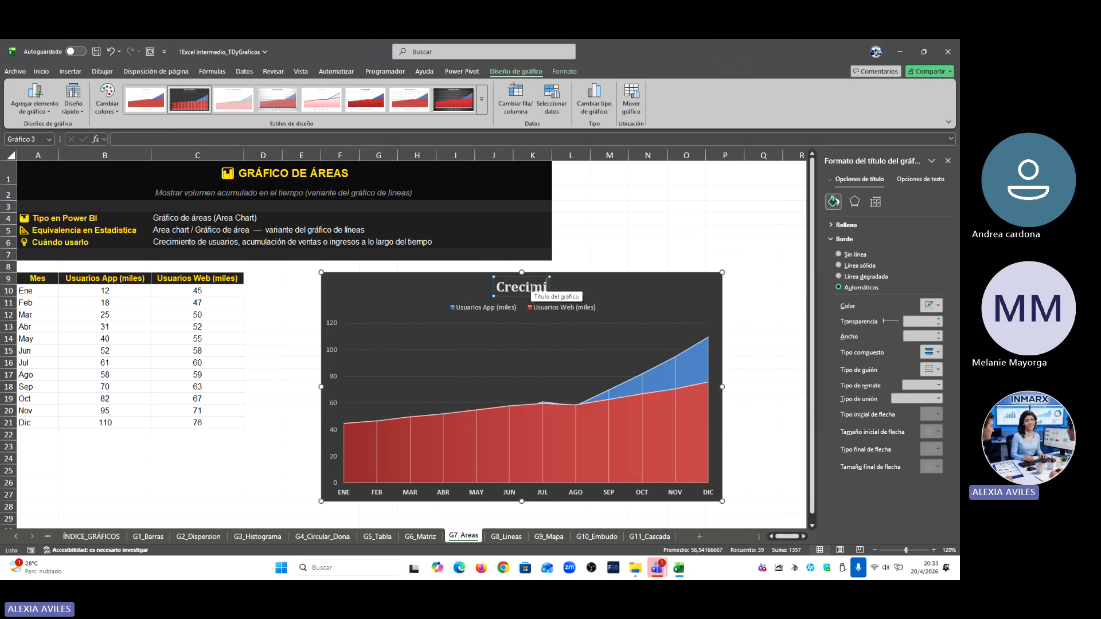
type("ento de uysu")
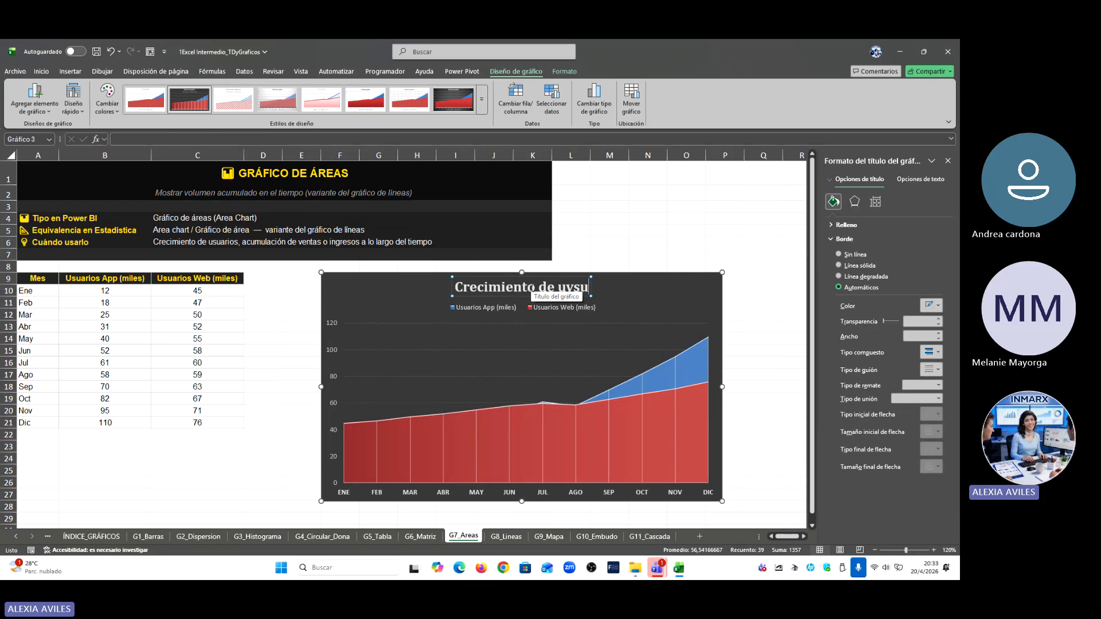
key("BackSpace")
key("BackSpace")
key("BackSpace")
key("BackSpace")
type("usuari")
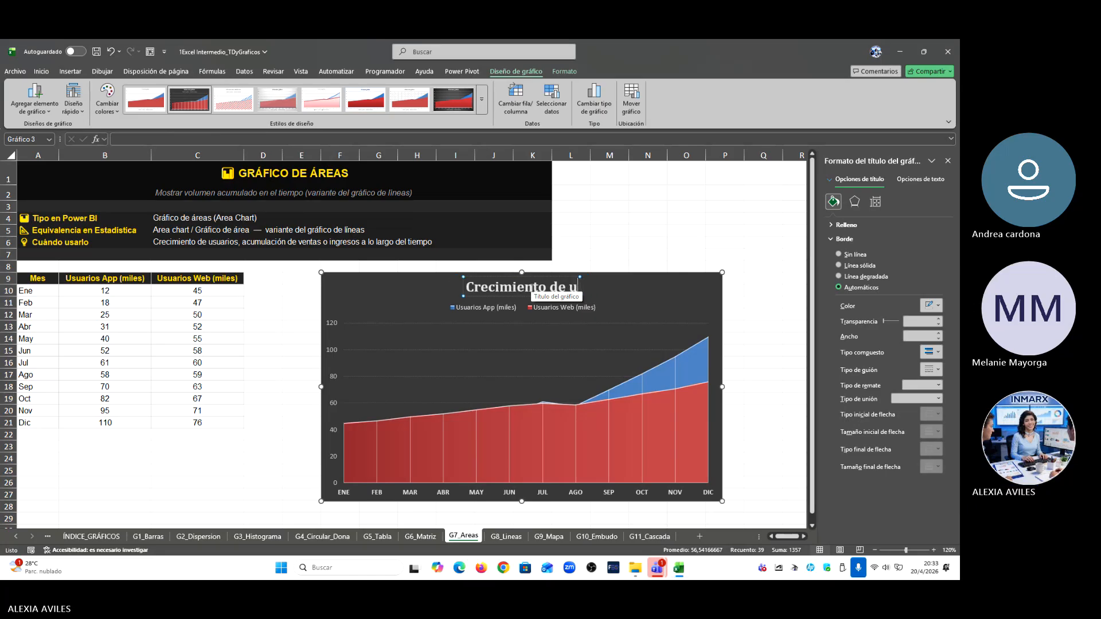
type("os")
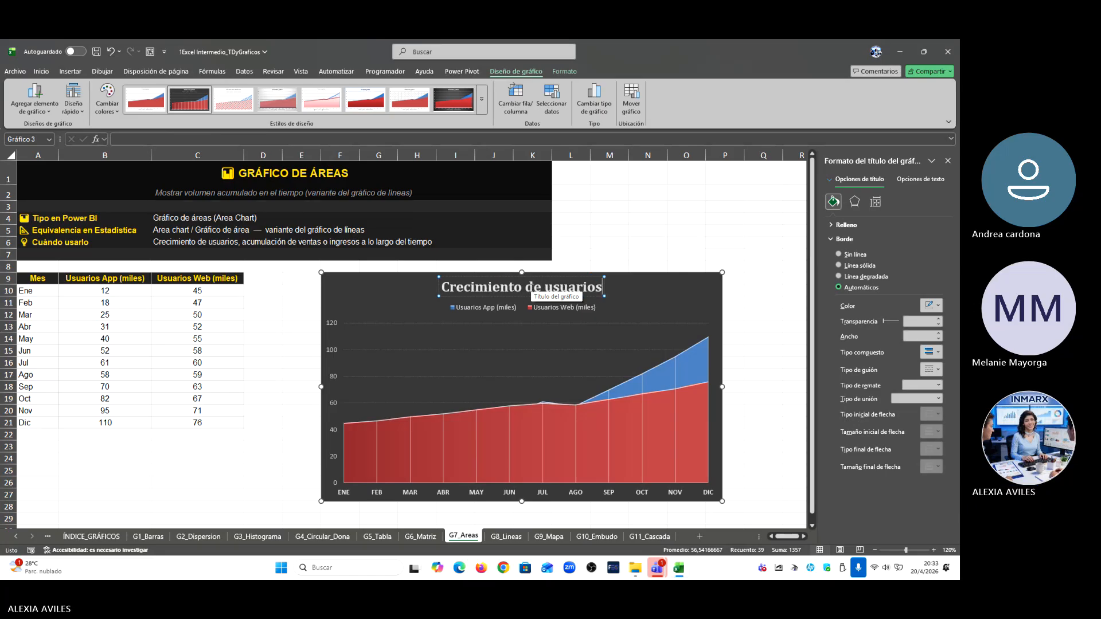
left_click(607, 232)
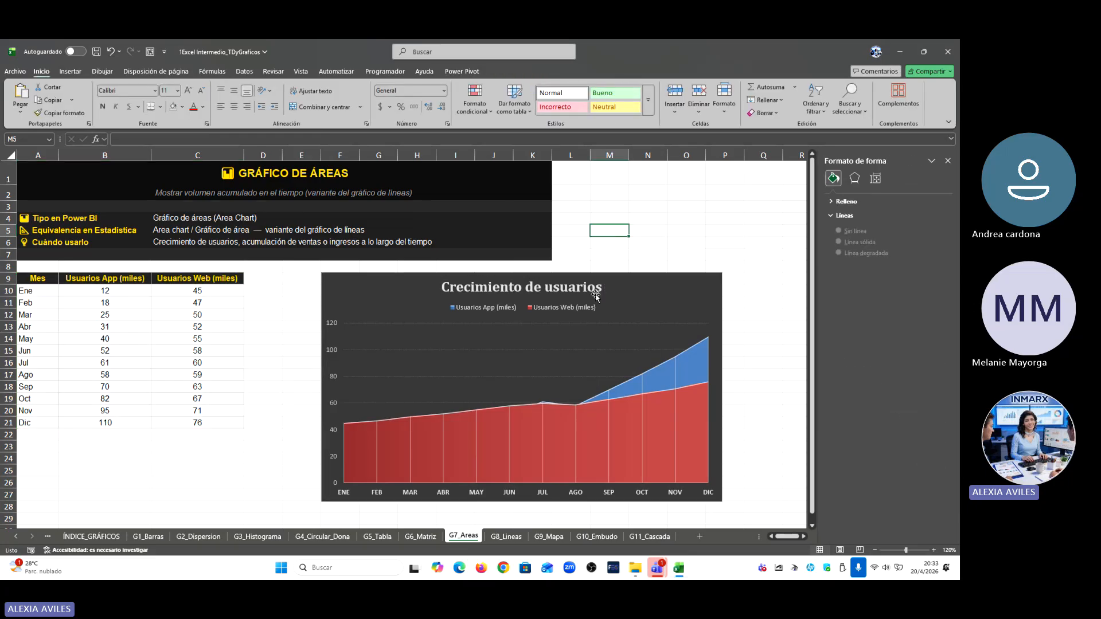
left_click(595, 275)
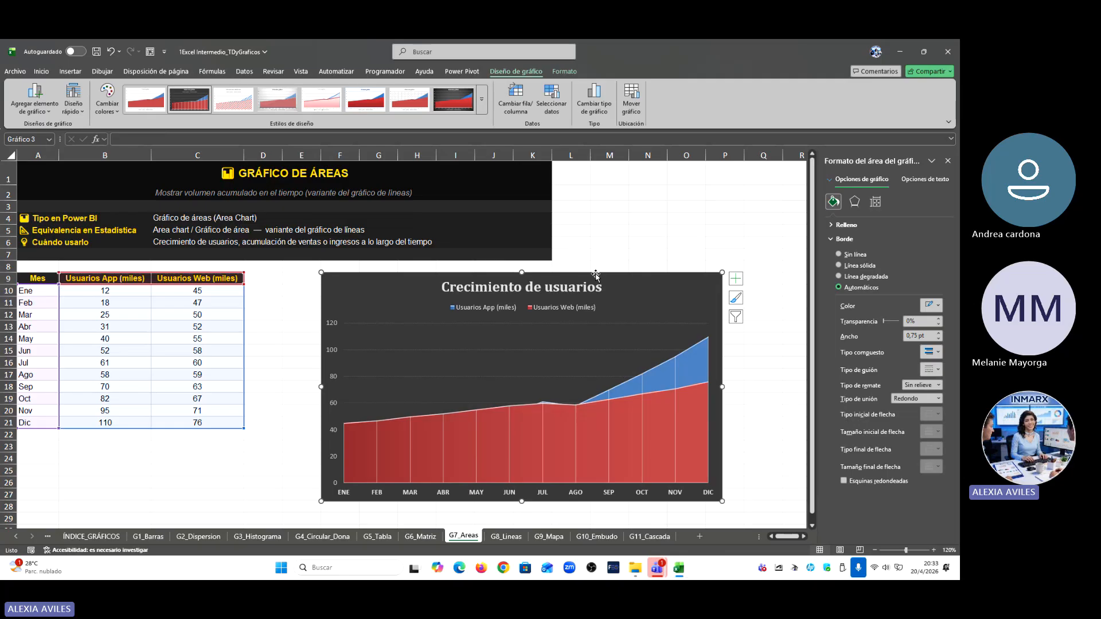
Step: Open the G8_Lineas sheet and enlarge its view to 130%
left_click(507, 536)
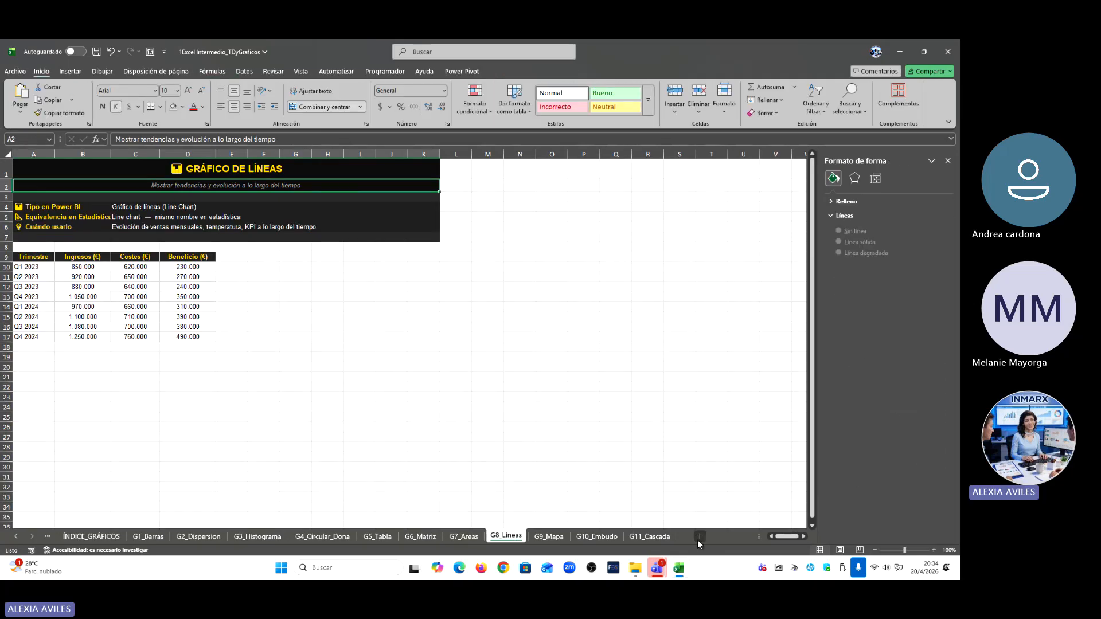
left_click(934, 550)
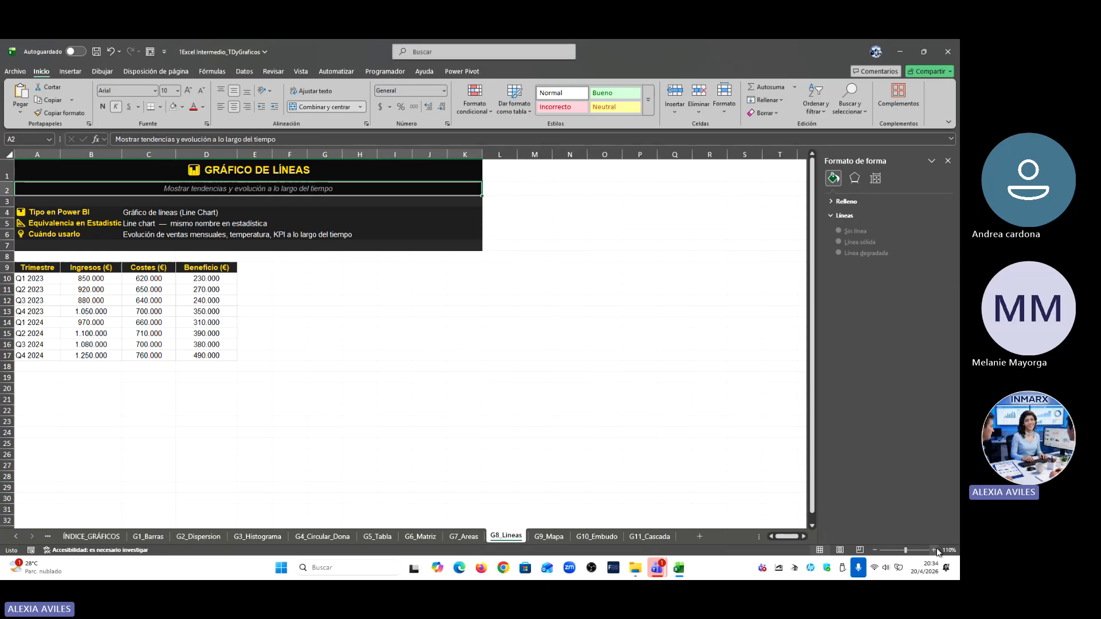
left_click(935, 551)
left_click(935, 550)
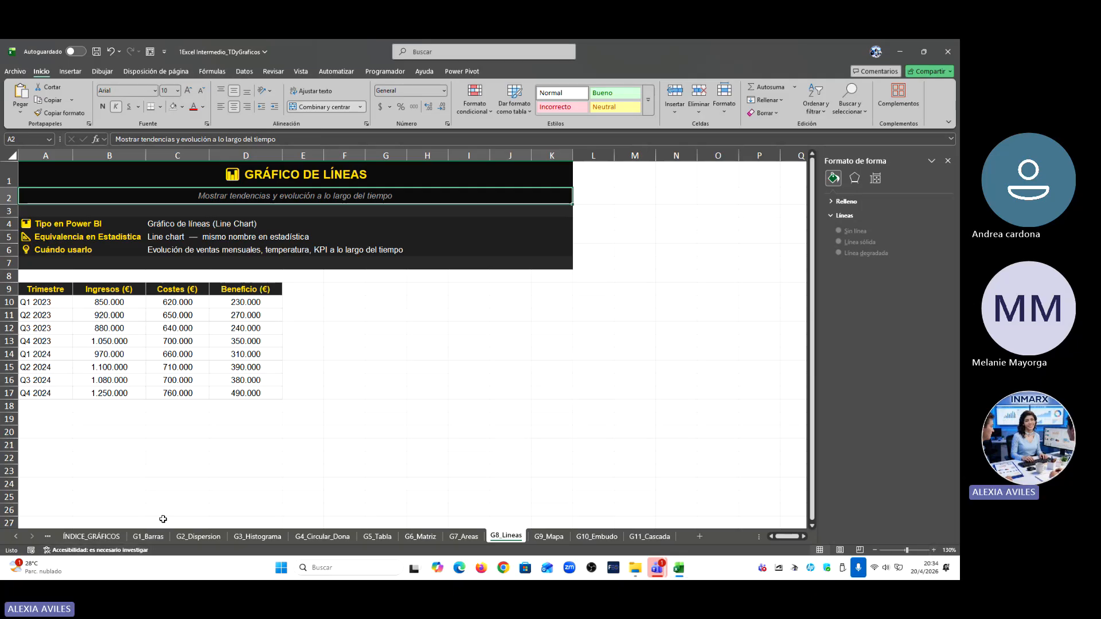
Step: Review the existing charts on the G1_Barras, G2_Dispersion and G3_Histograma sheets
left_click(149, 537)
left_click(197, 537)
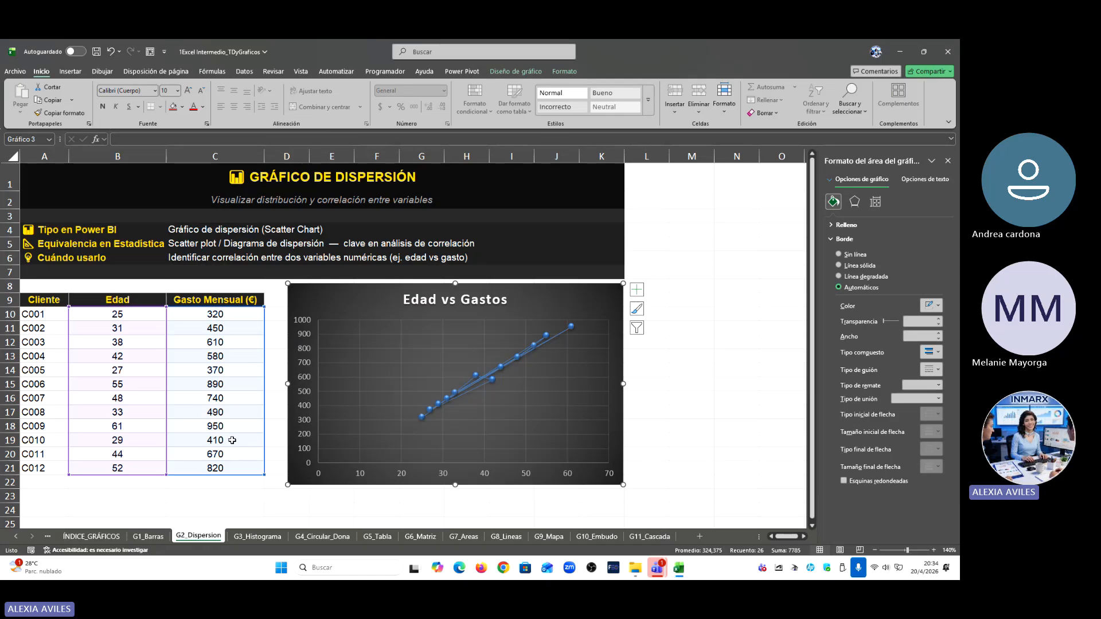
left_click(249, 539)
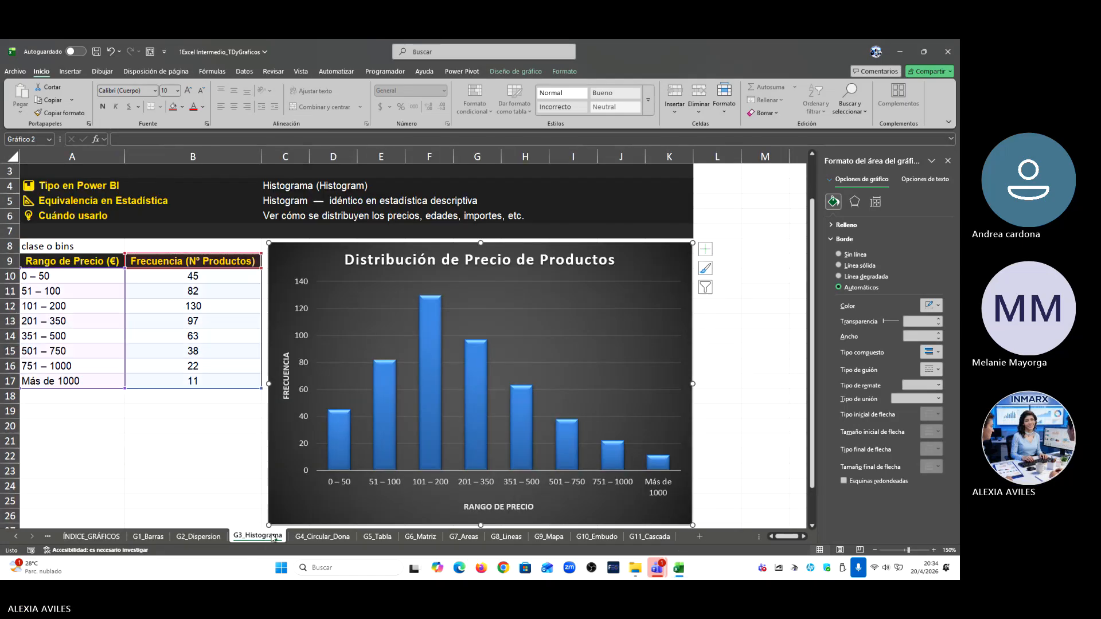
Step: Review the charts on the sheets from G4_Circular_Dona to G7_Areas and return to the G8_Lineas sheet
left_click(319, 541)
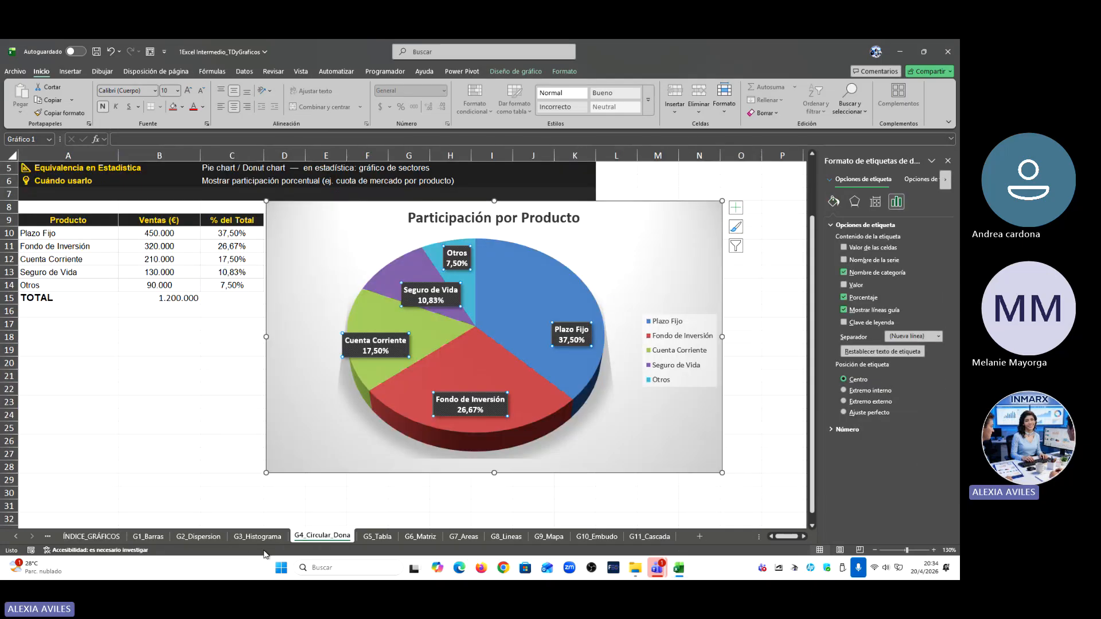
left_click(393, 538)
left_click(476, 537)
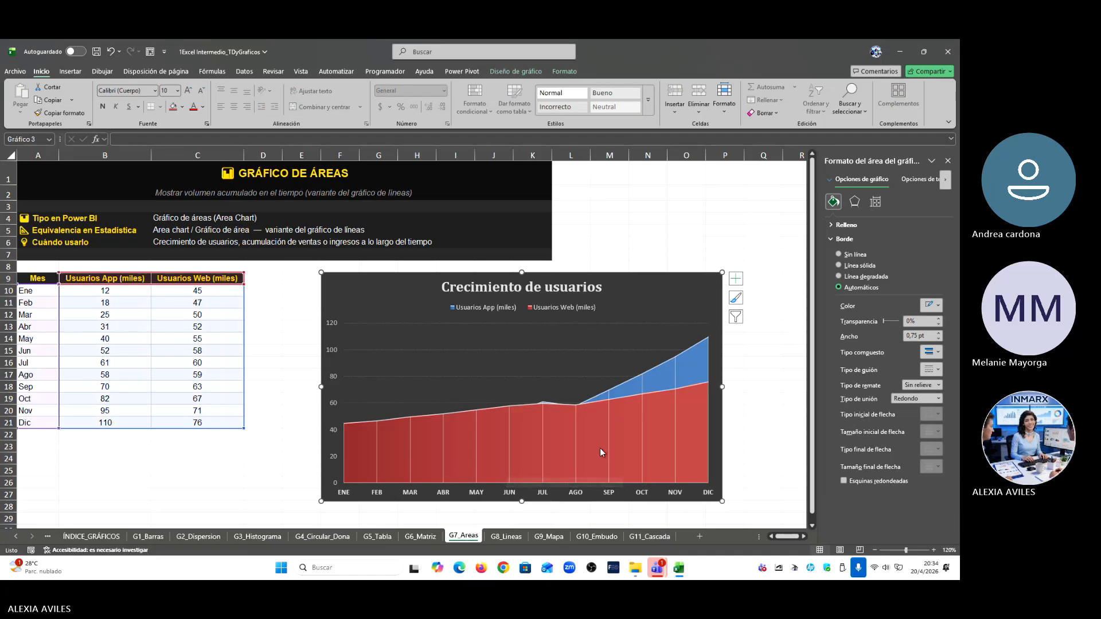
left_click(506, 537)
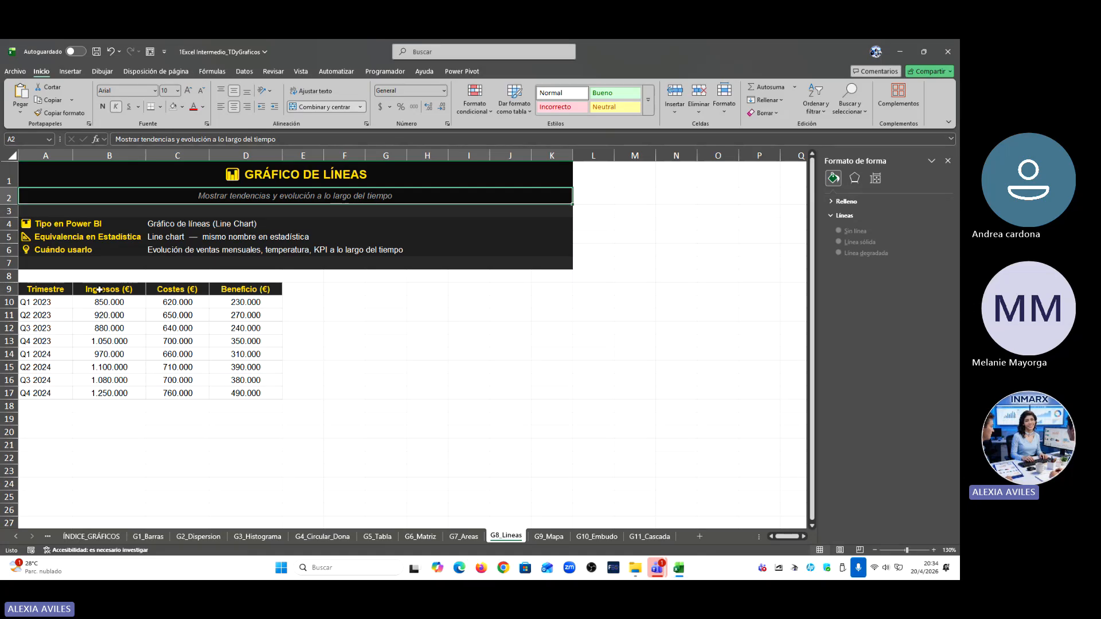
Step: Insert a line chart with markers from the quarterly data in A9:D17 and enlarge it beside the table, below the header
left_click_drag(99, 290, 233, 294)
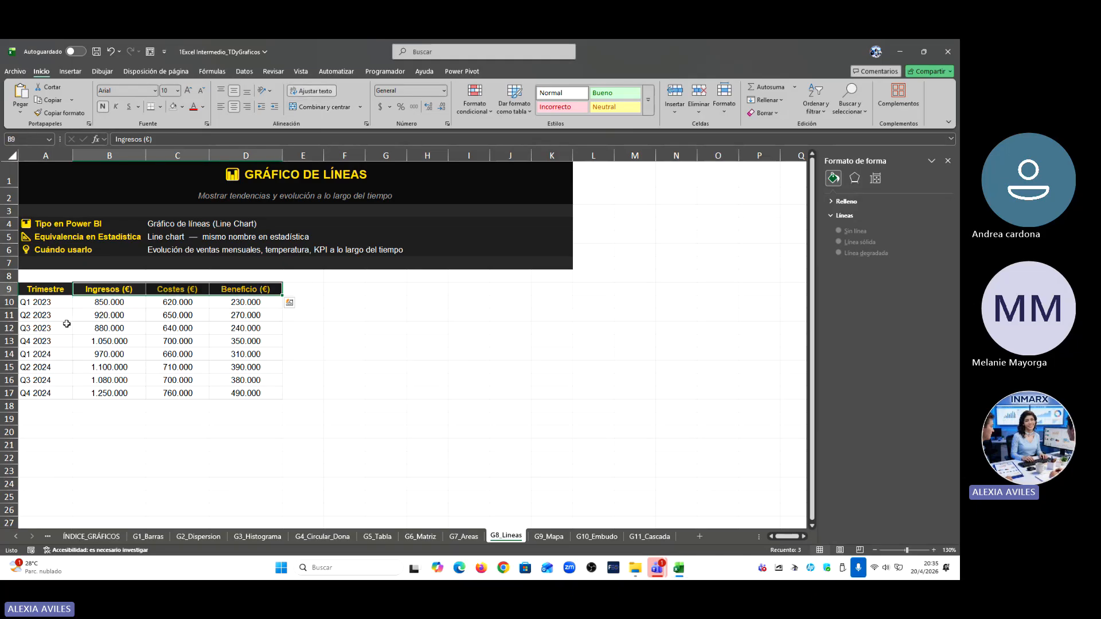
left_click_drag(43, 290, 247, 397)
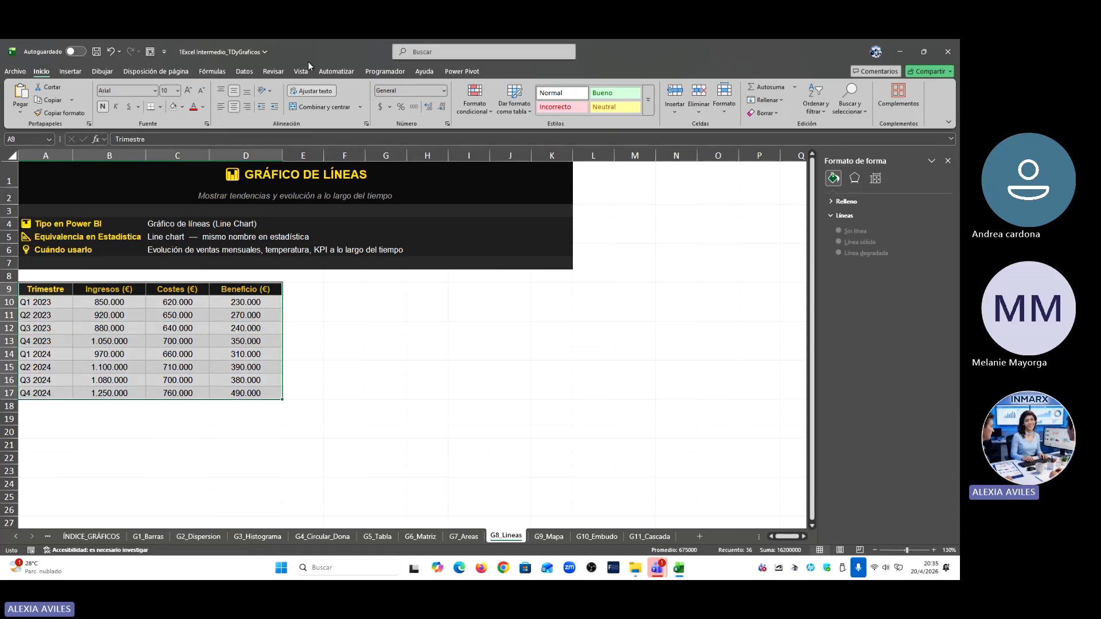
left_click(79, 71)
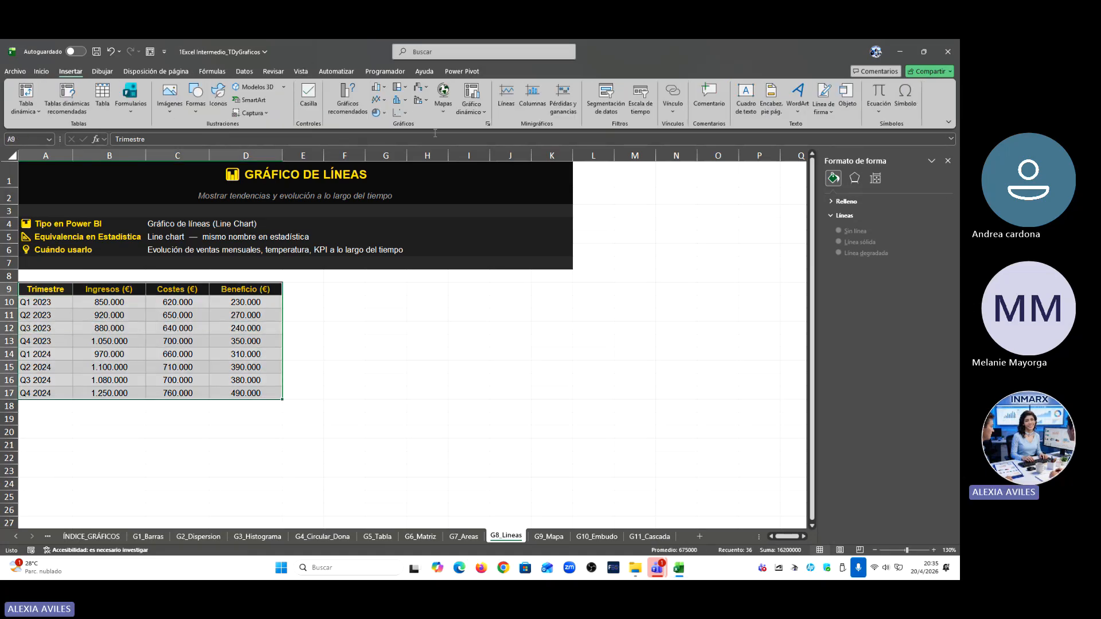
left_click(488, 125)
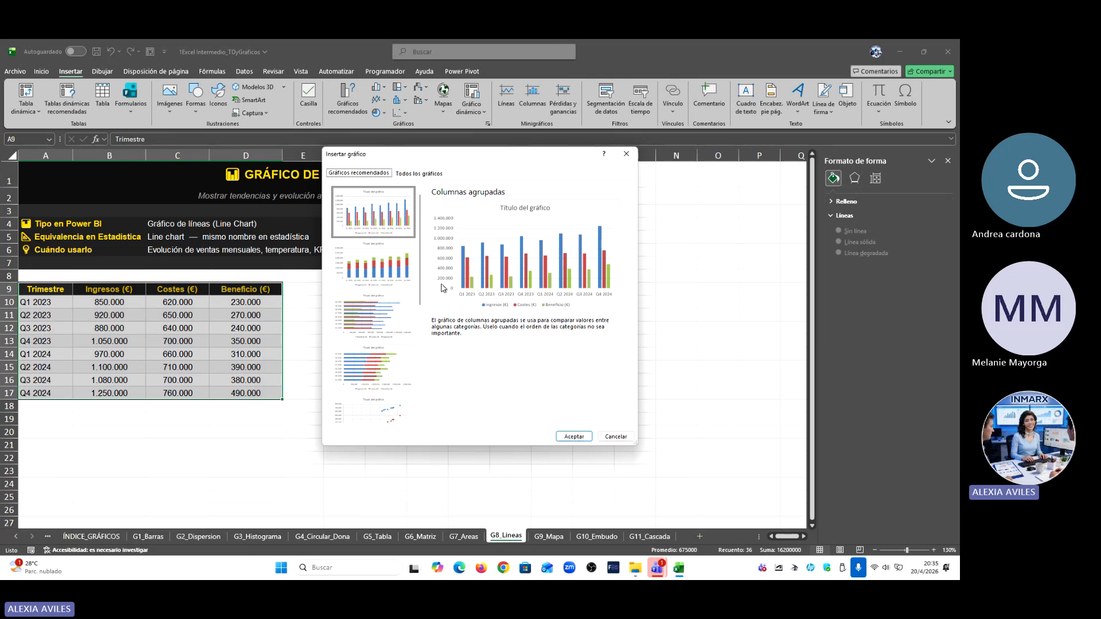
left_click(421, 173)
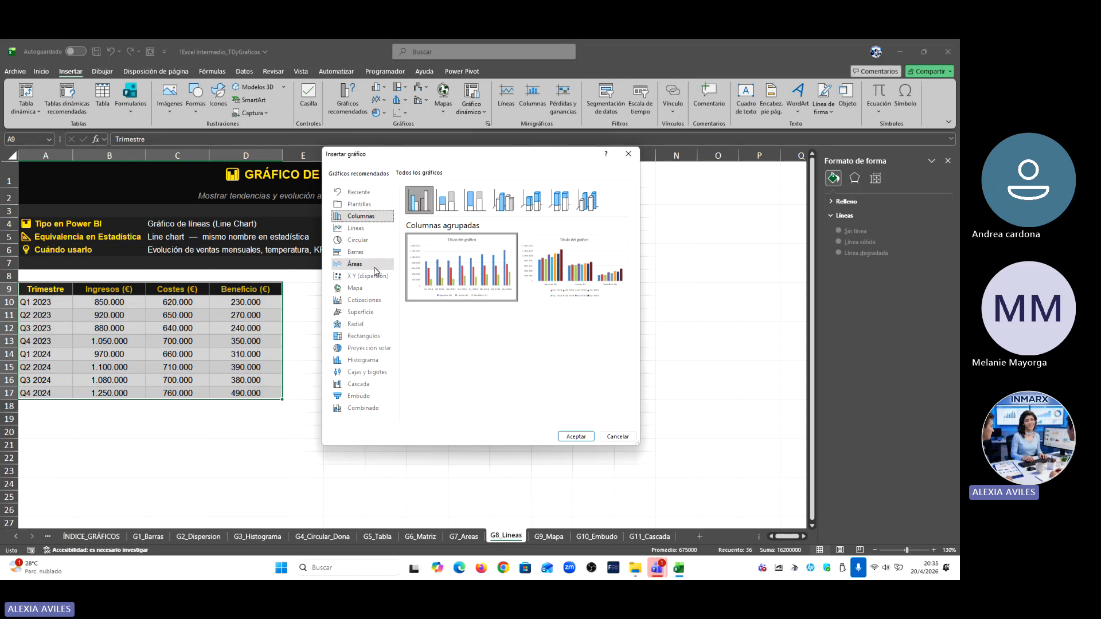
left_click(380, 229)
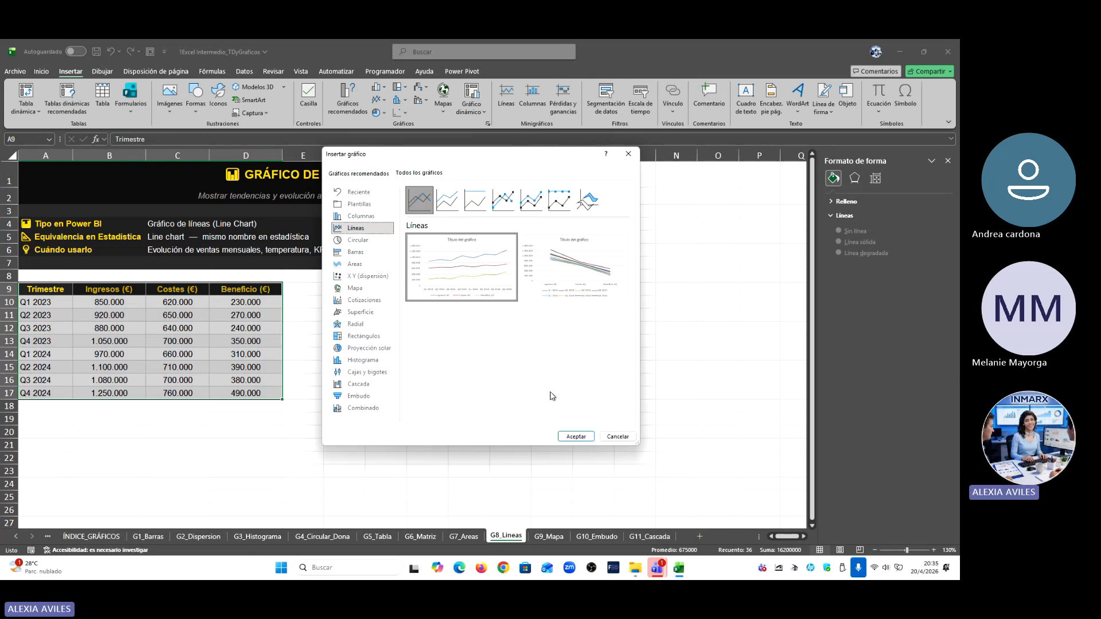
left_click(503, 200)
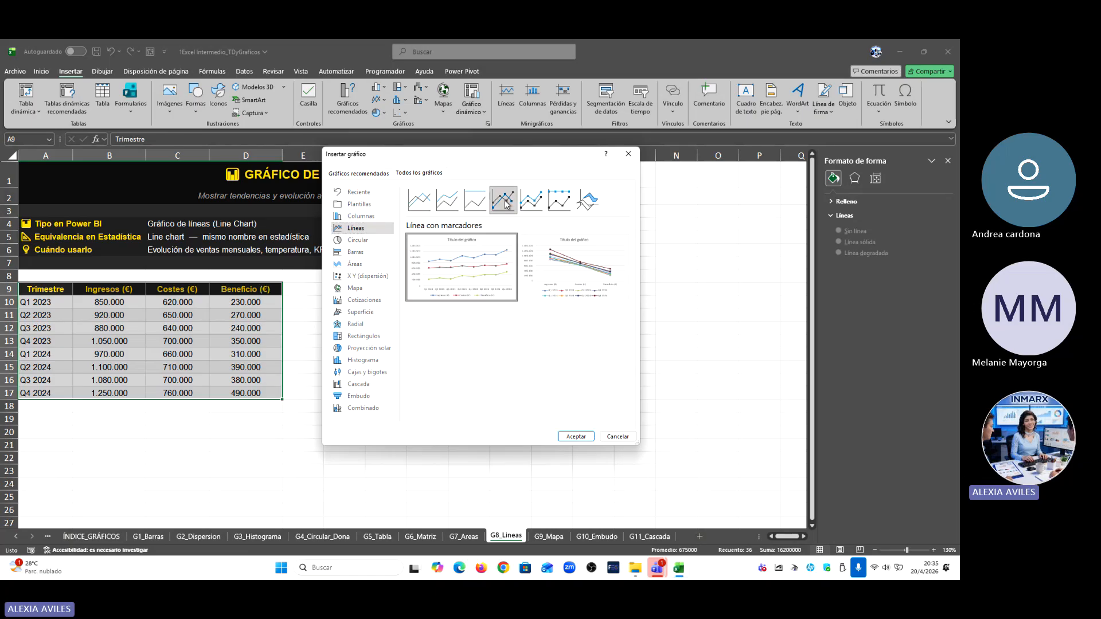
left_click(574, 437)
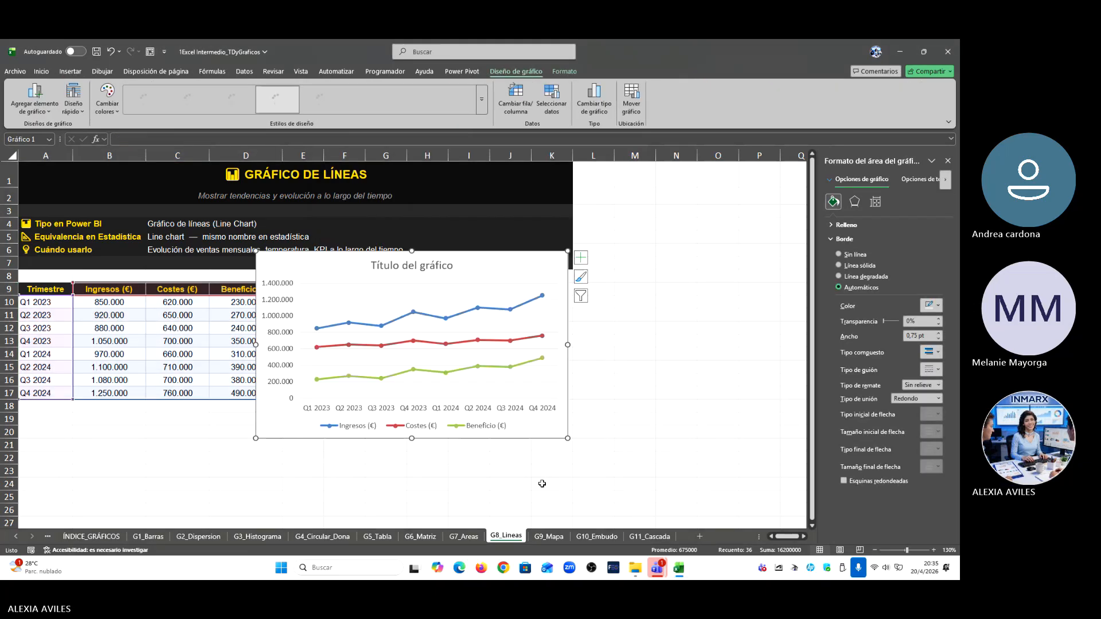
left_click_drag(519, 438, 784, 520)
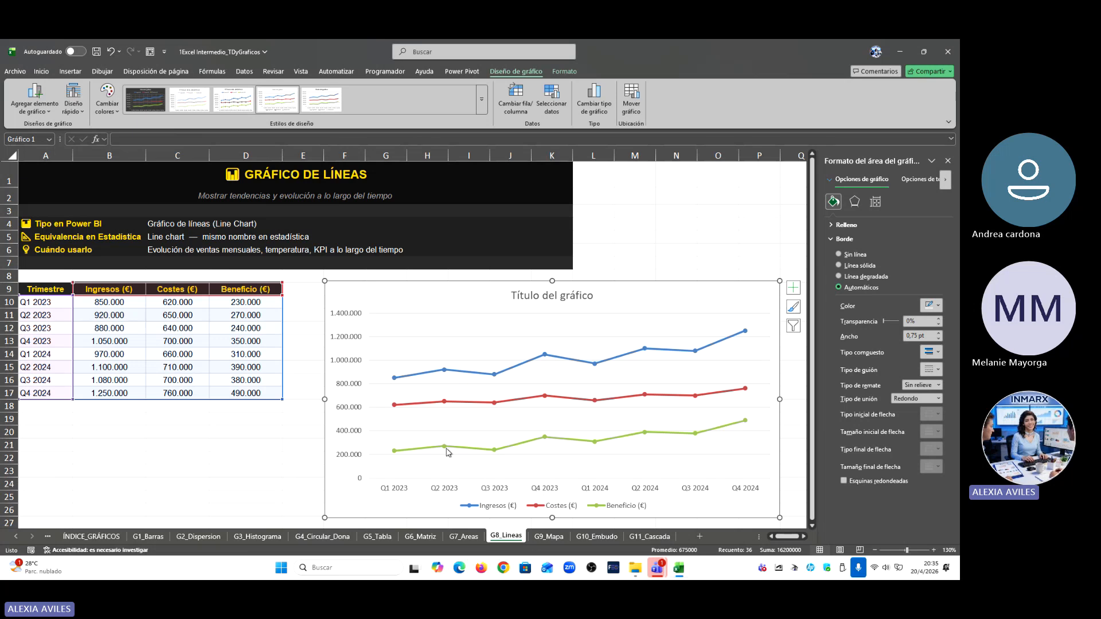
Step: Examine the Beneficio and Ingresos lines in the chart and compare them with the Q1 and Q2 2023 figures in the table
left_click(396, 451)
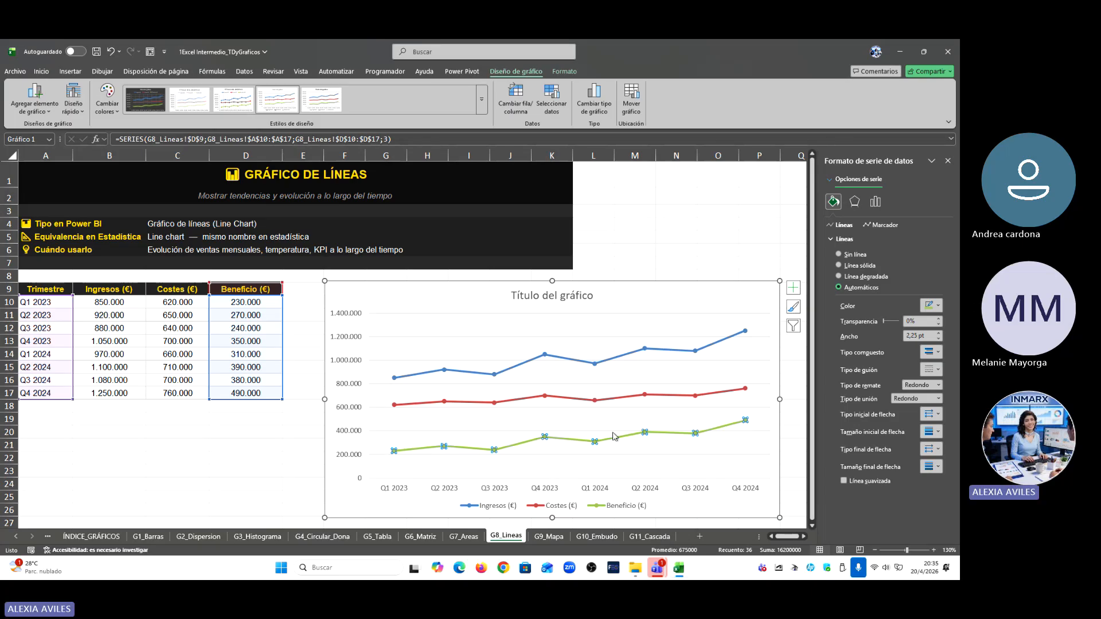
left_click(507, 403)
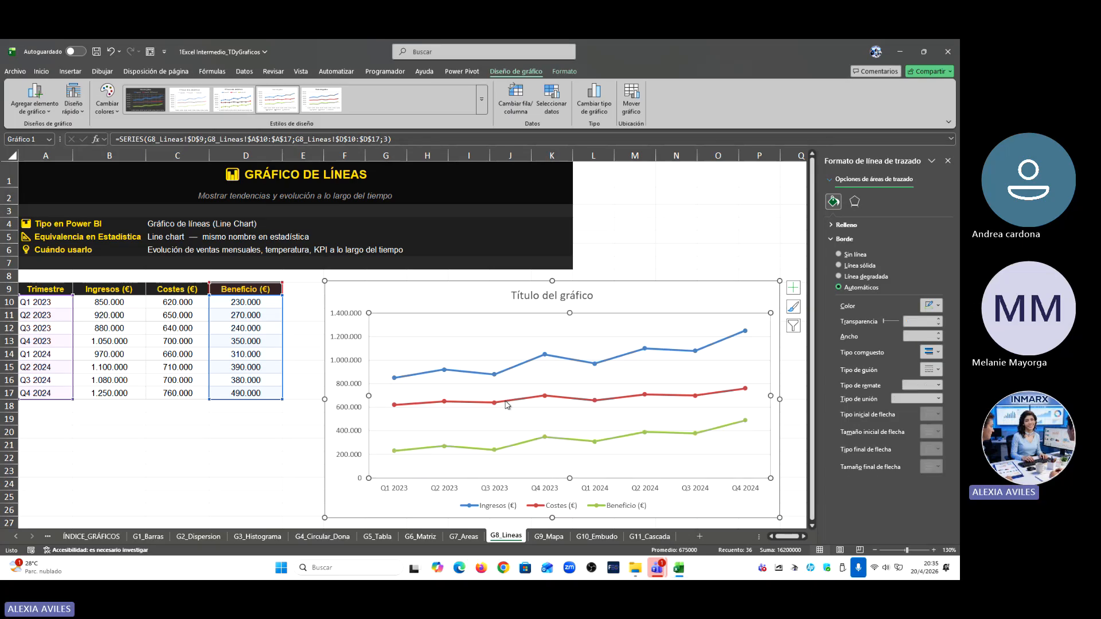
left_click(522, 364)
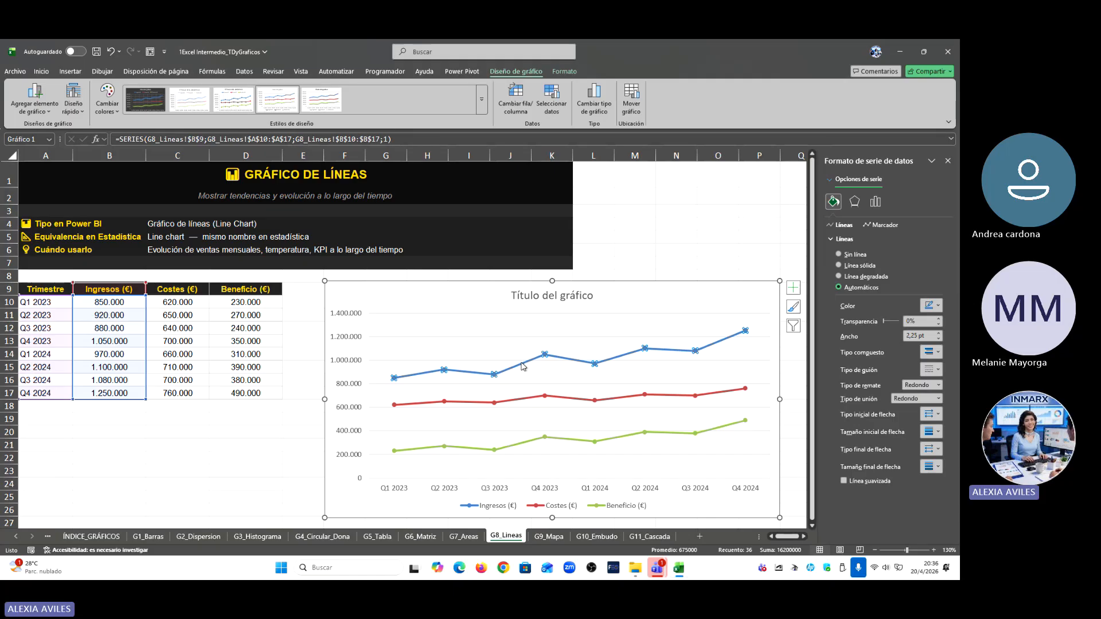
left_click(162, 316)
left_click_drag(118, 302, 162, 302)
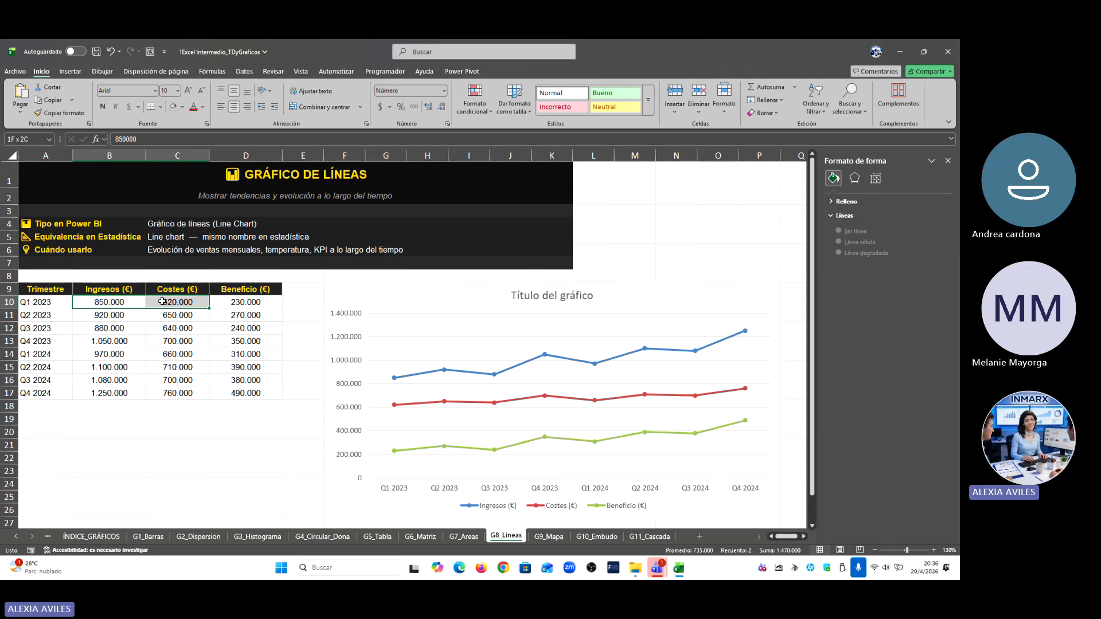
left_click(227, 303)
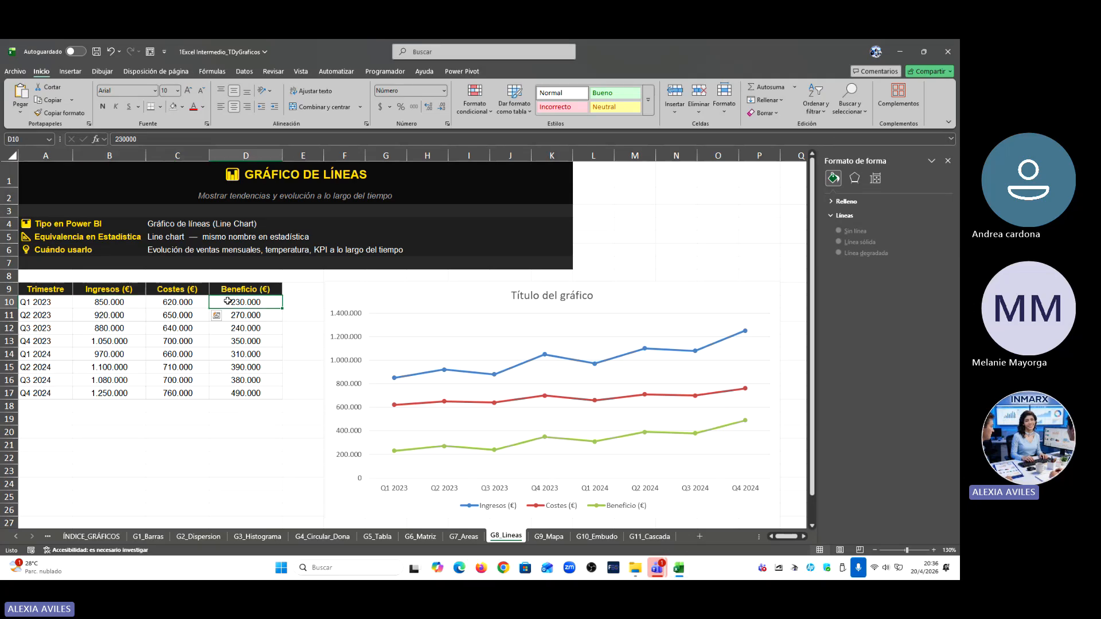
left_click_drag(135, 315, 172, 315)
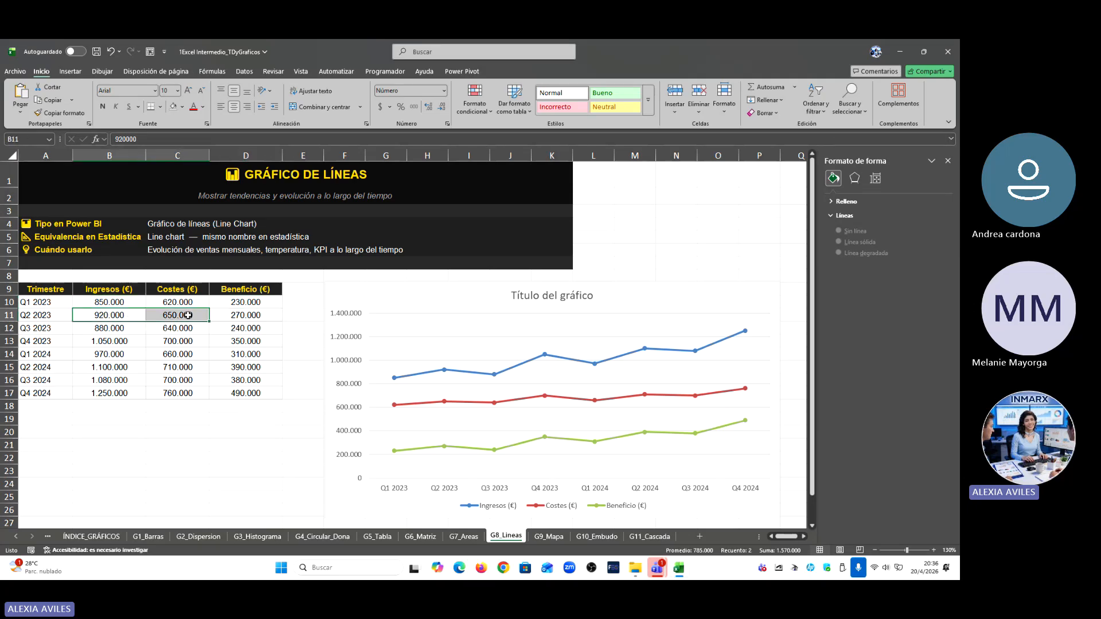
left_click(266, 317)
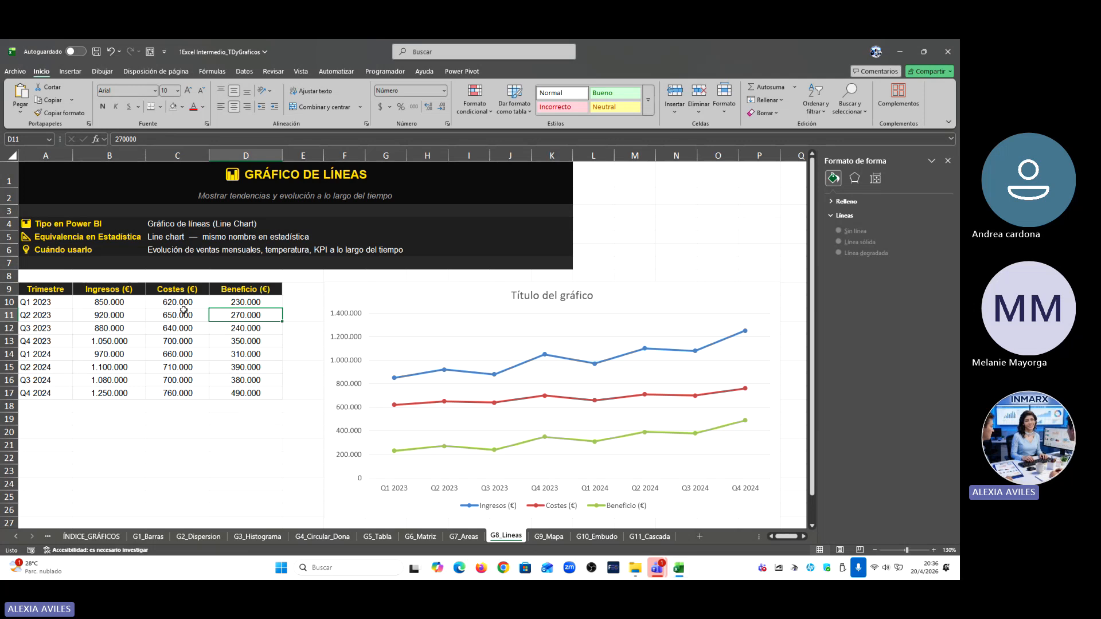
left_click(540, 440)
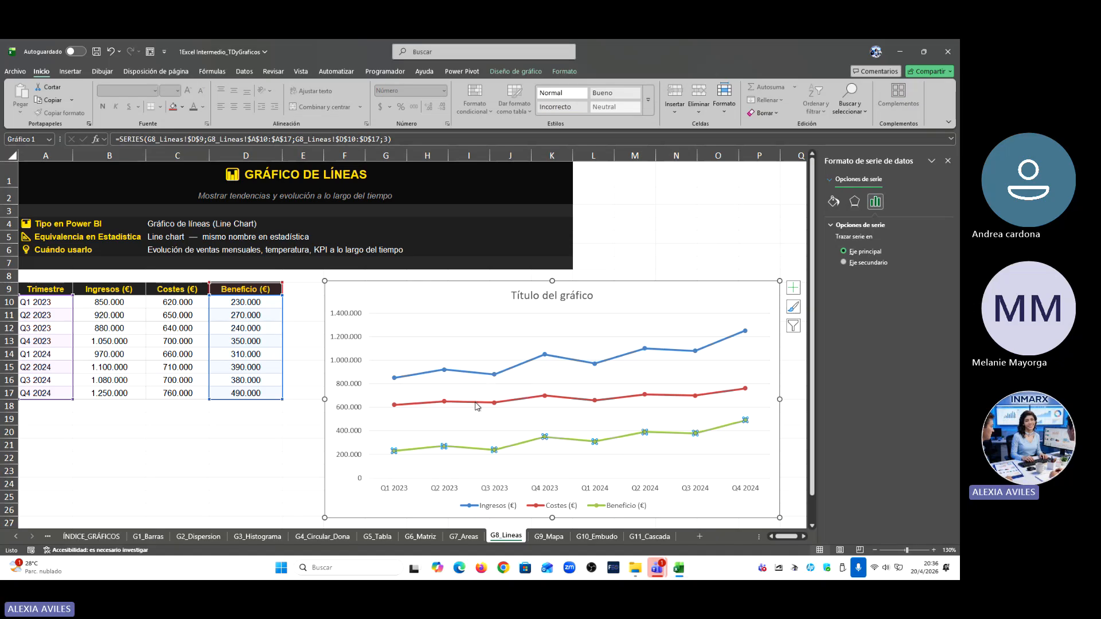
mouse_move(491, 451)
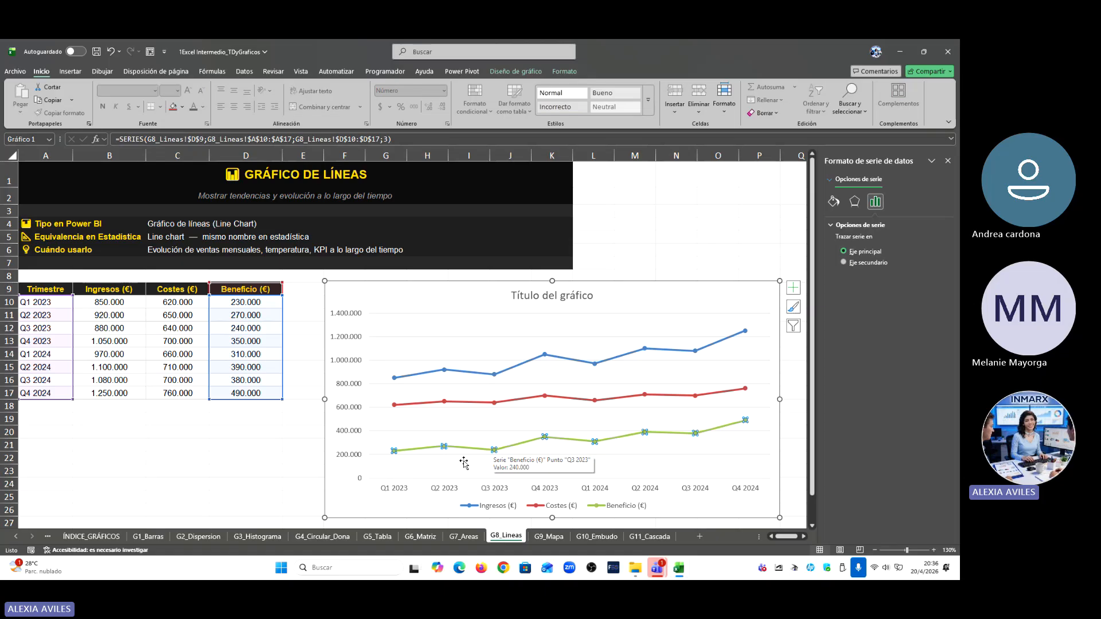
left_click(283, 476)
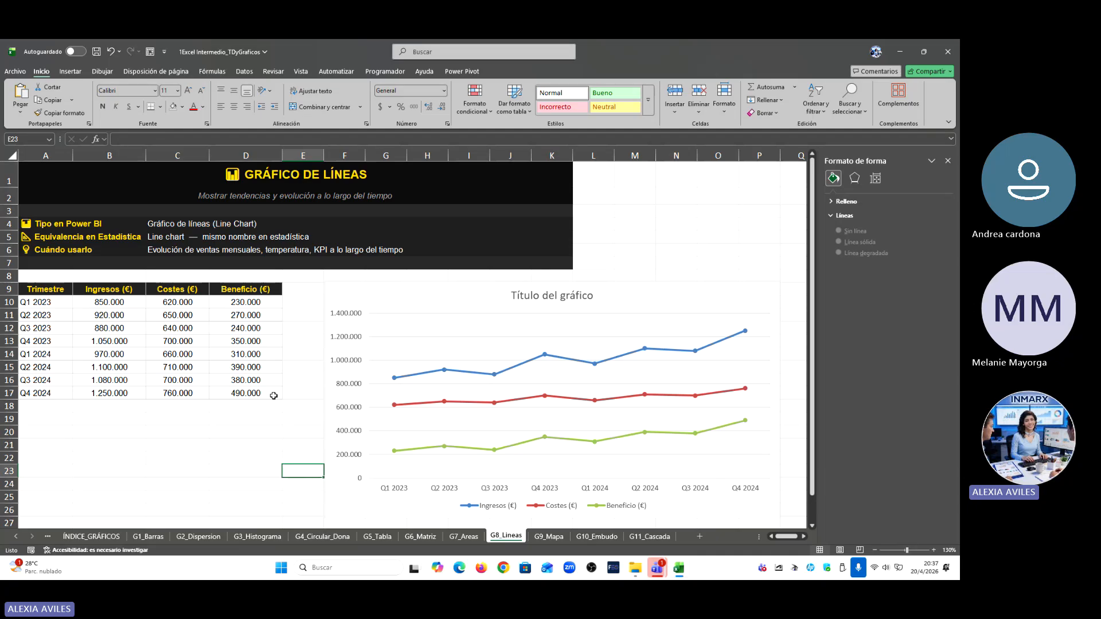
Step: Set the Q1 2023 Ingresos value to 620 and its Beneficio value to 0
left_click(124, 301)
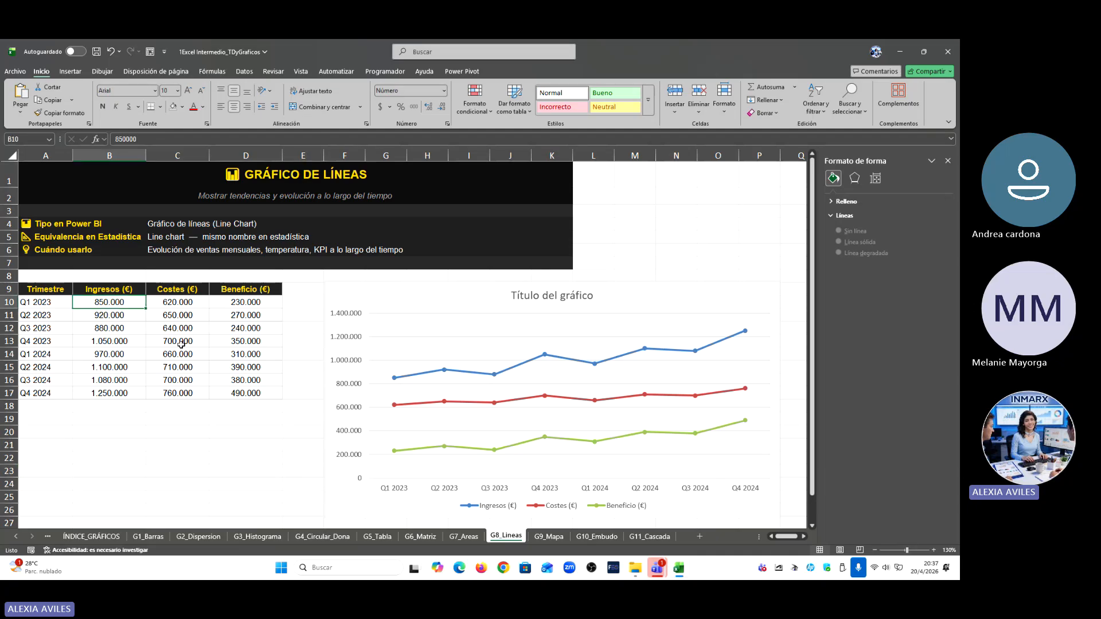
type("620")
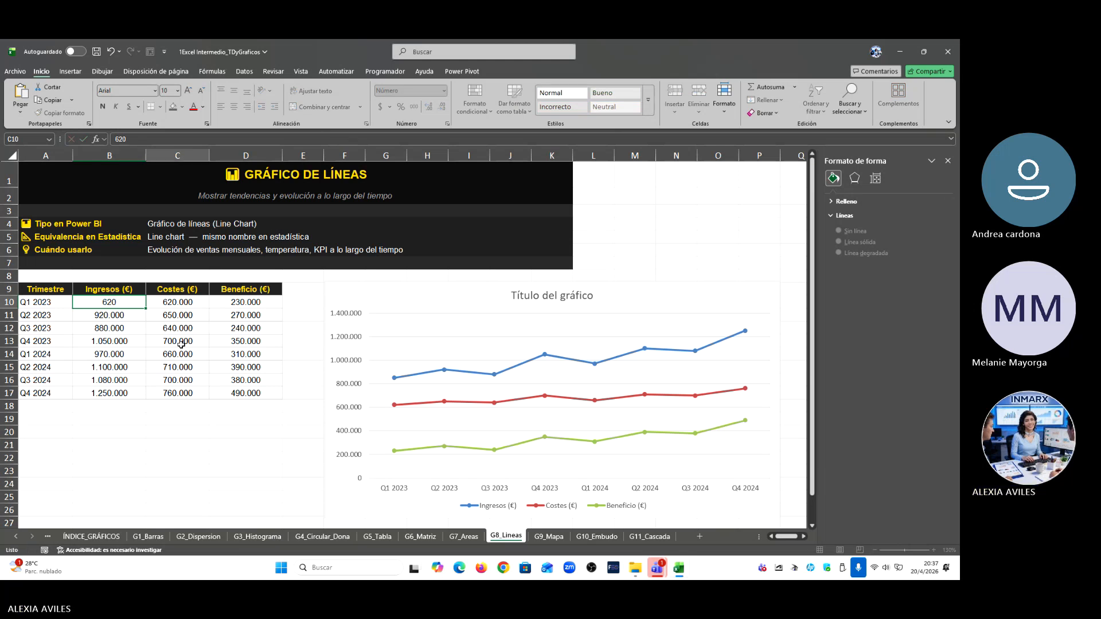
key("Tab")
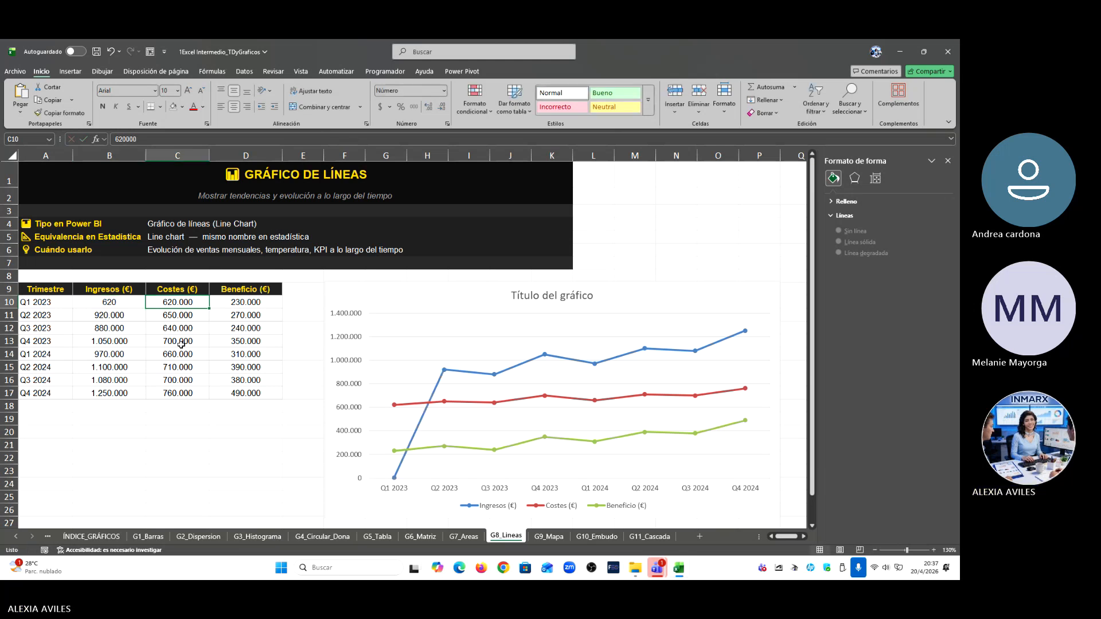
key("Tab")
type("0")
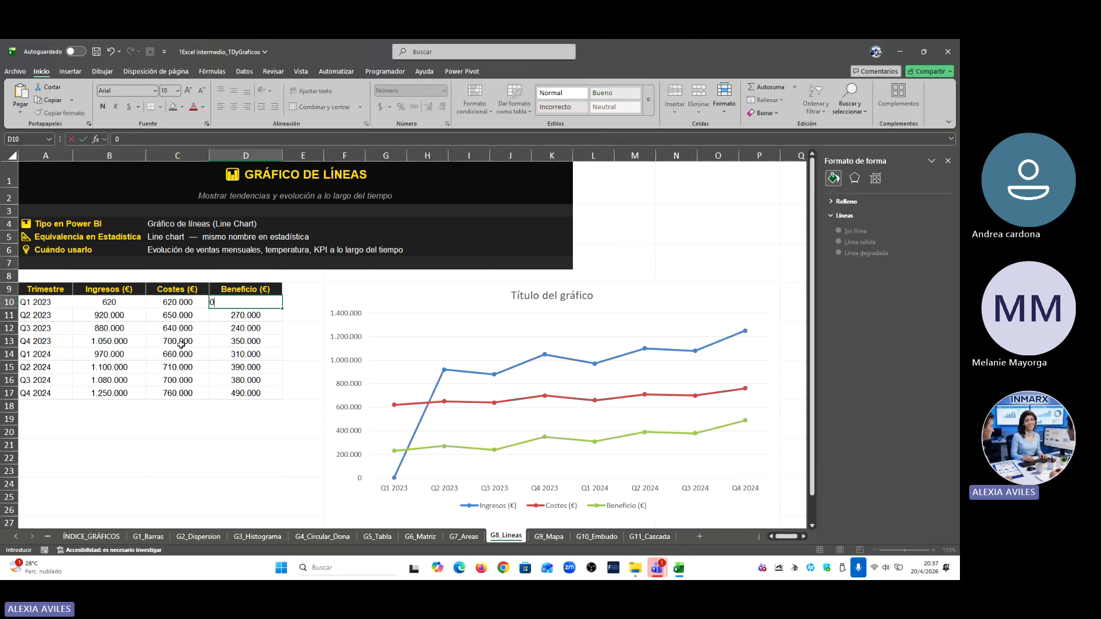
key("Return")
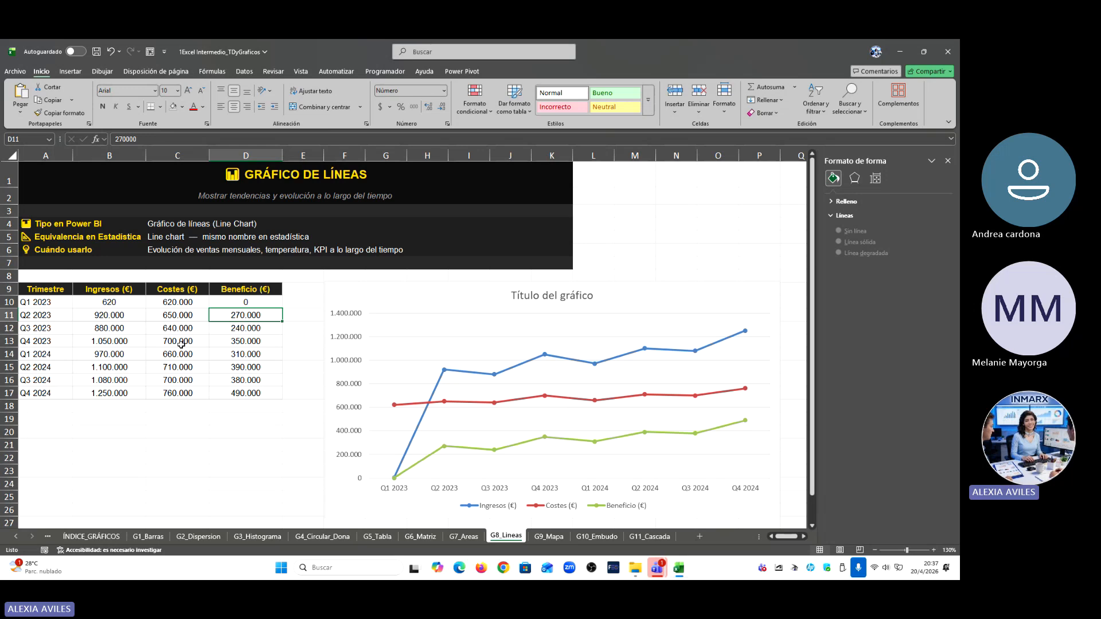
Step: Set the Q1 2023 Costes value to 720
key("Up")
key("Left")
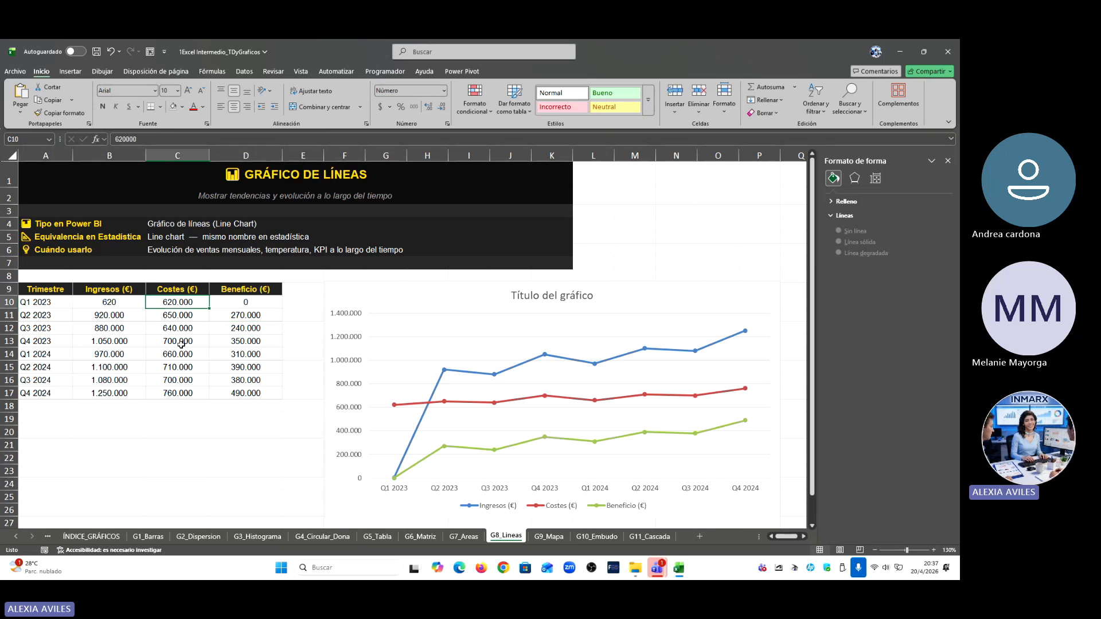
type("720")
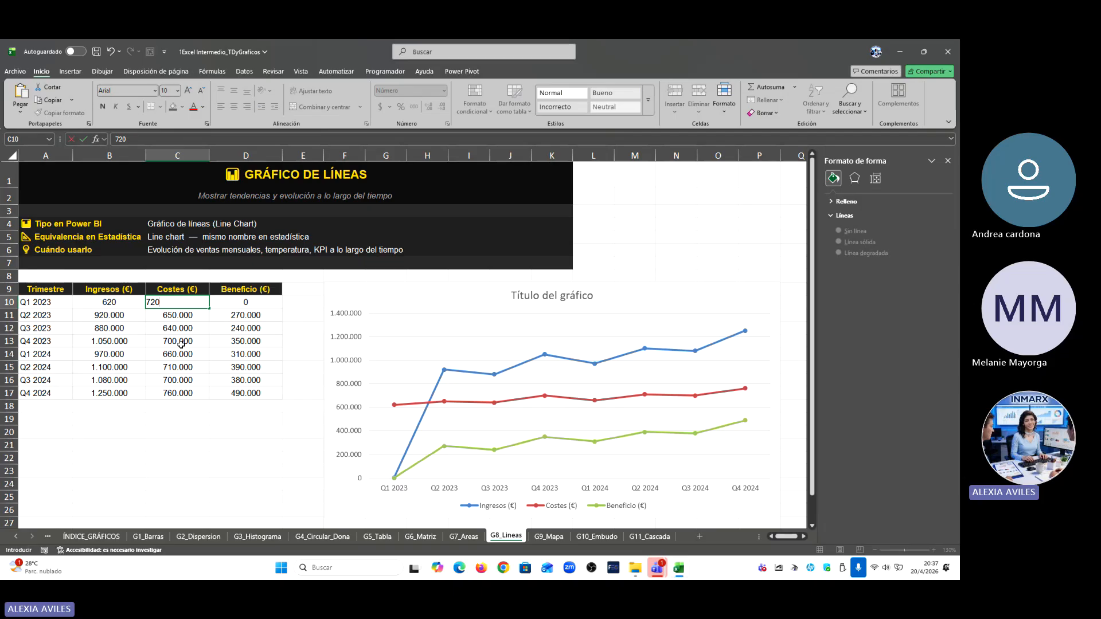
key("Return")
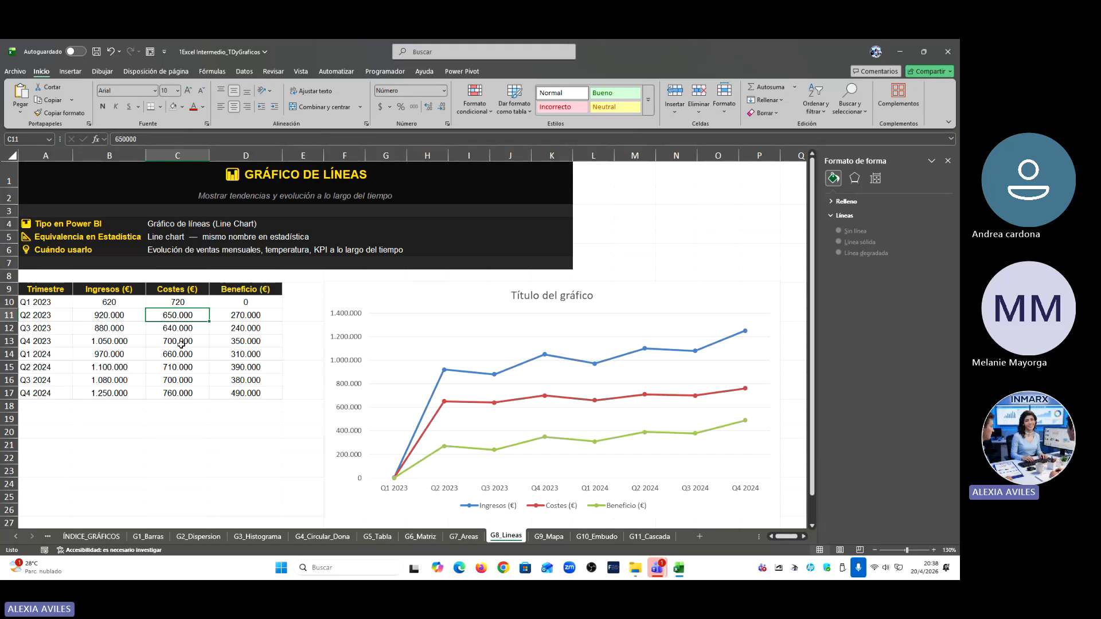
Step: Change the Q1 2023 Costes value to 620
key("Up")
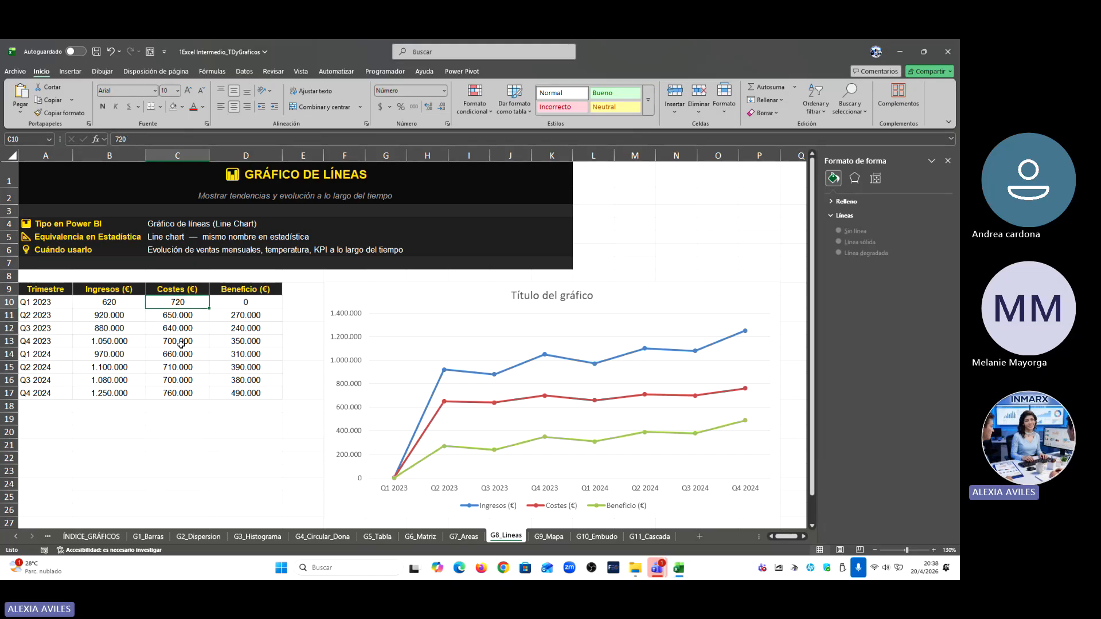
type("3")
key("BackSpace")
type("62")
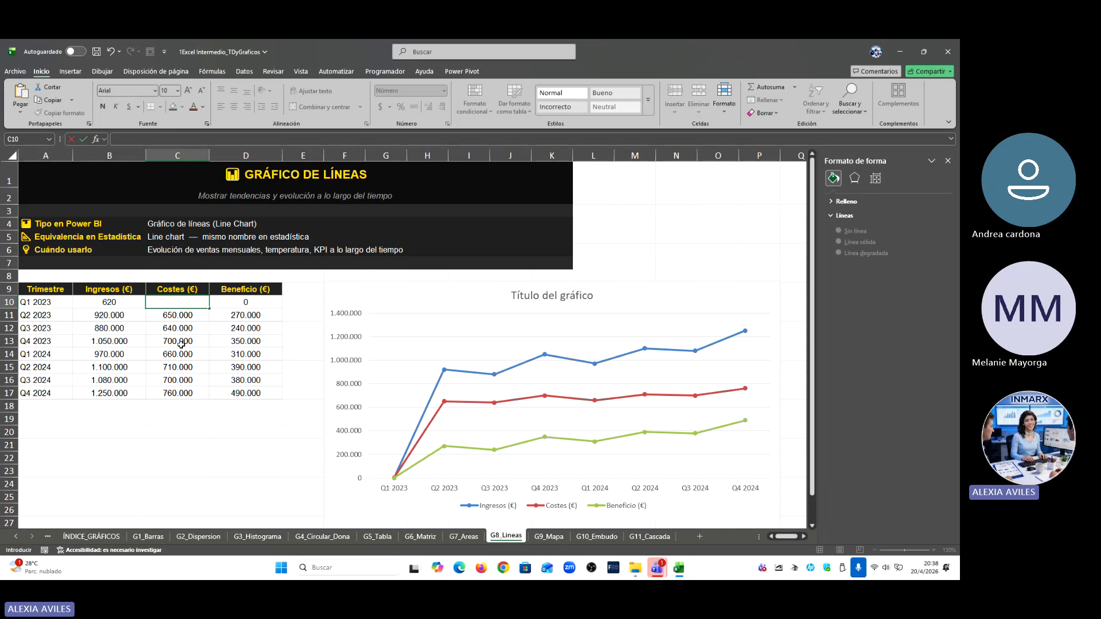
type("0")
key("Return")
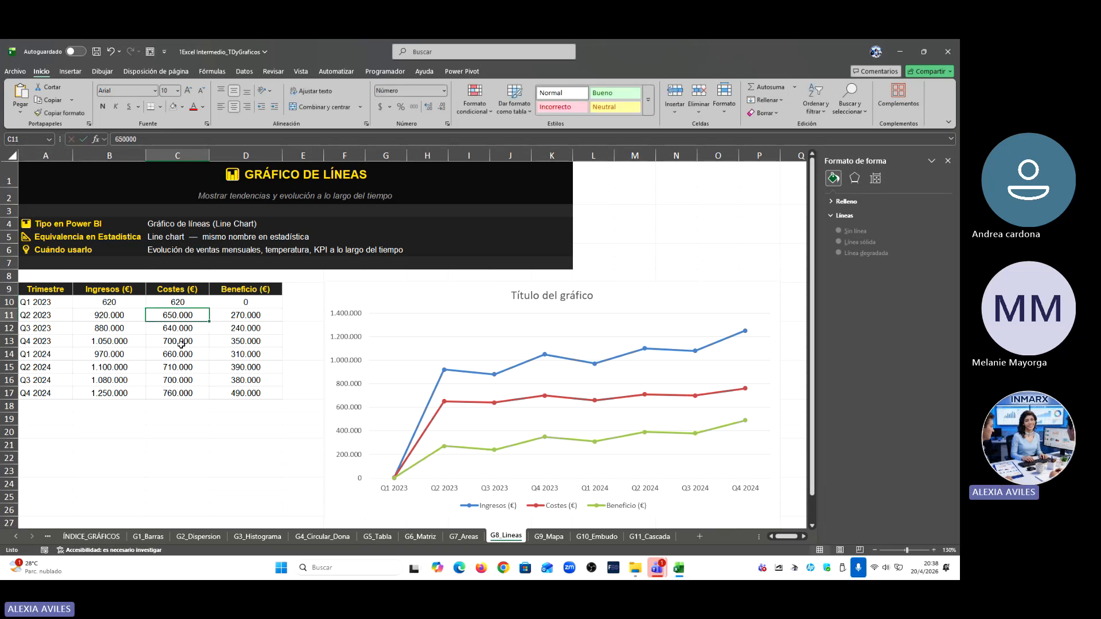
Step: Undo the last two changes to the Q1 2023 Costes value
key("Up")
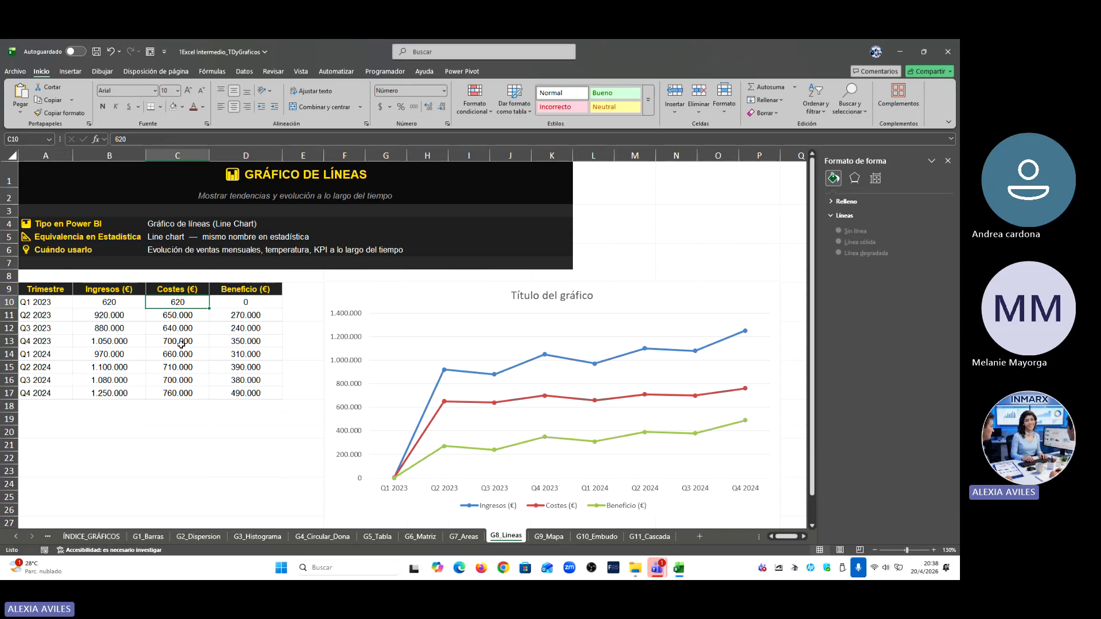
key("ctrl+z")
key("ctrl+z")
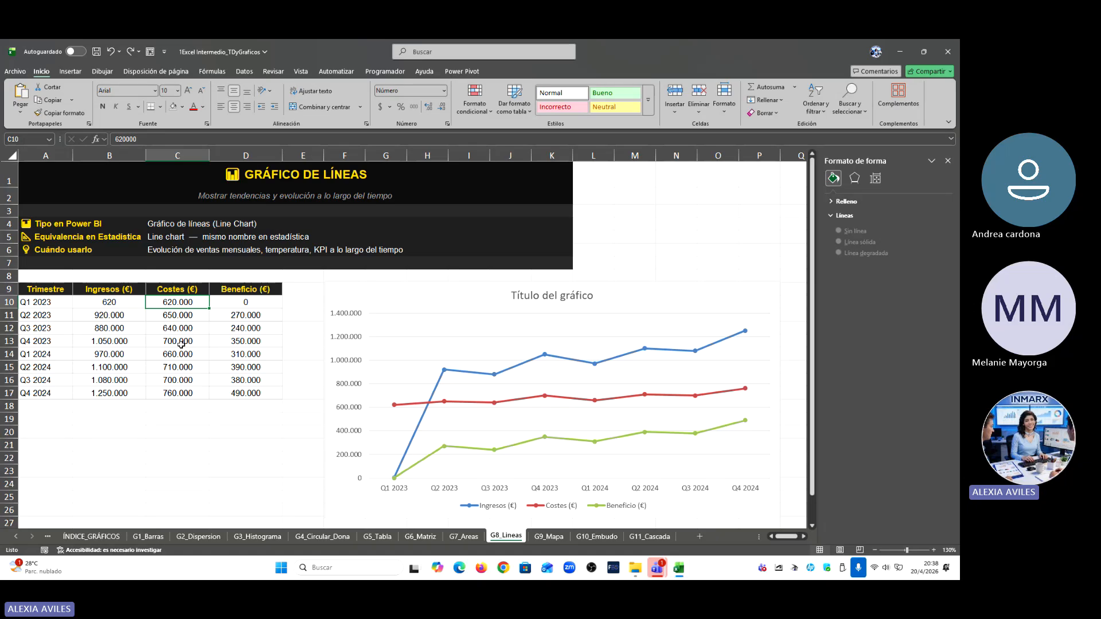
Step: Undo the remaining trial changes to the Q1 2023 Beneficio and Ingresos values
key("ctrl+z")
key("ctrl+z")
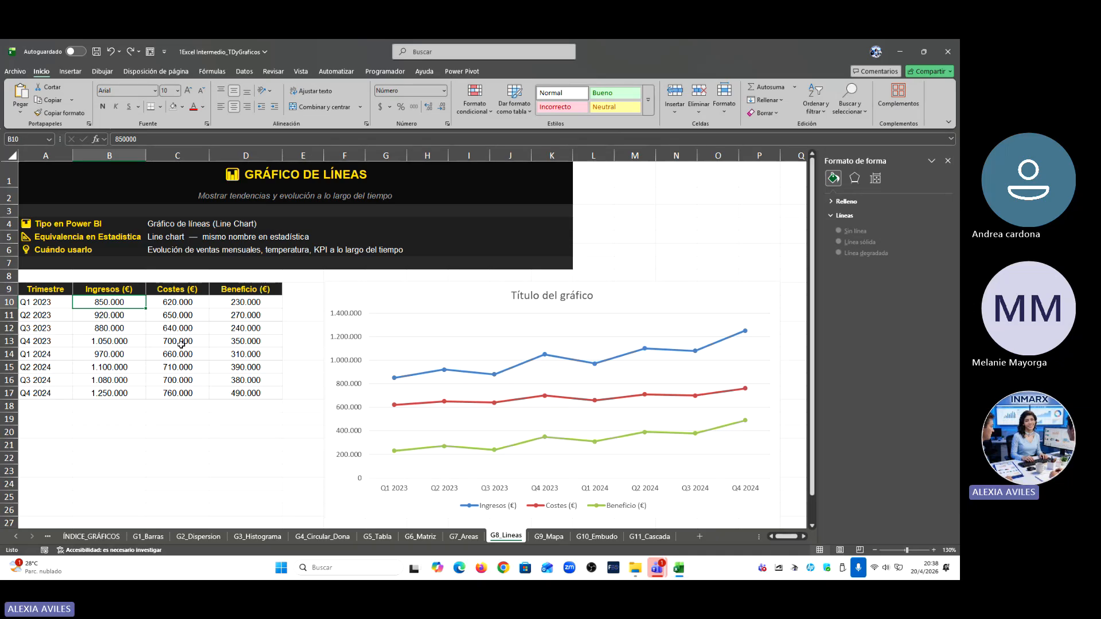
Step: Open the G9_Mapa sheet and set its zoom to 130%
left_click(548, 537)
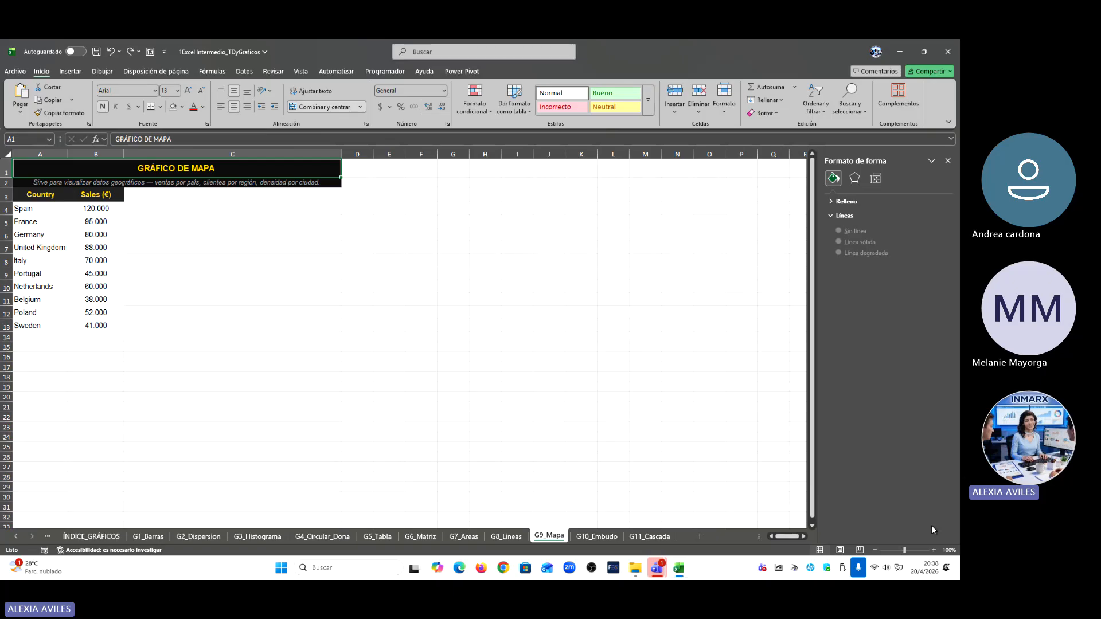
left_click(934, 550)
left_click(933, 550)
left_click(934, 550)
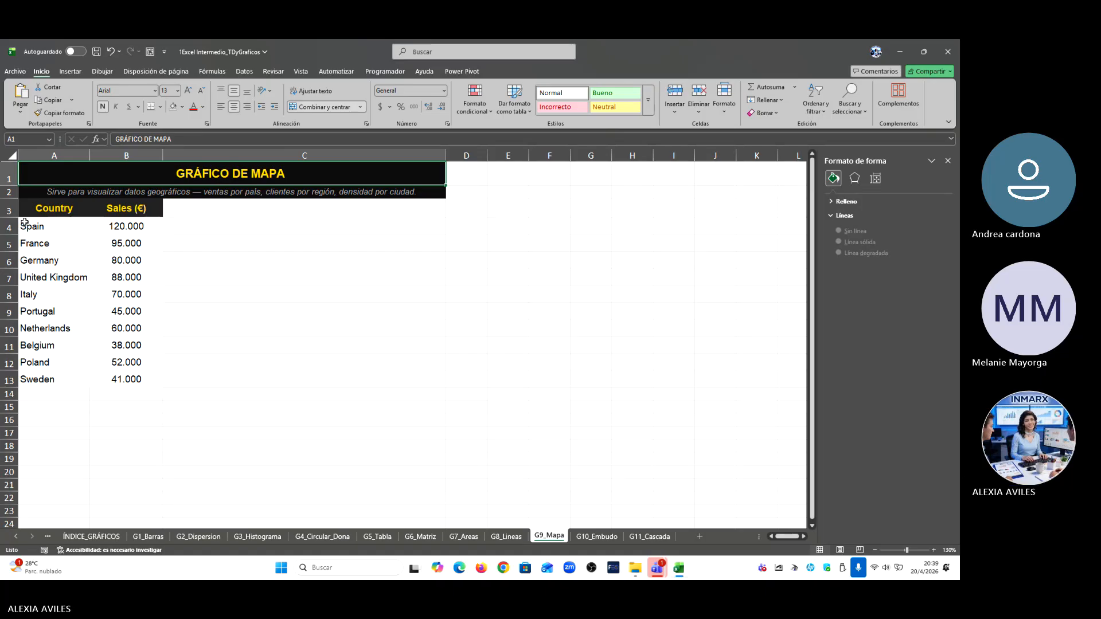
Step: Preview a choropleth map chart from the Country and Sales (€) table including its header row, without inserting it
left_click_drag(33, 209, 147, 380)
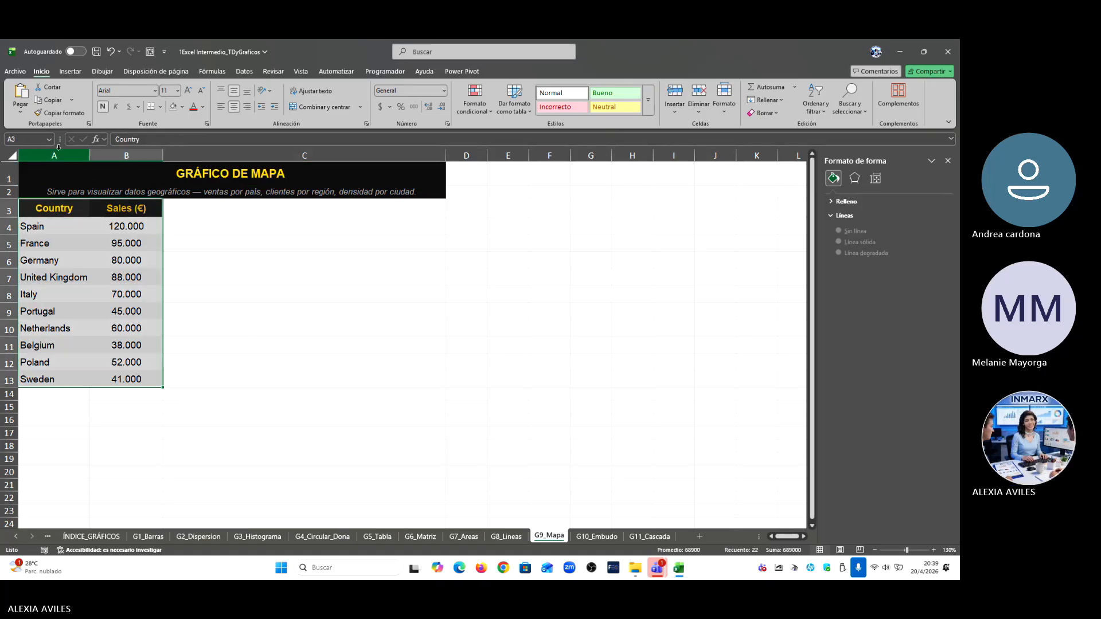
left_click(71, 71)
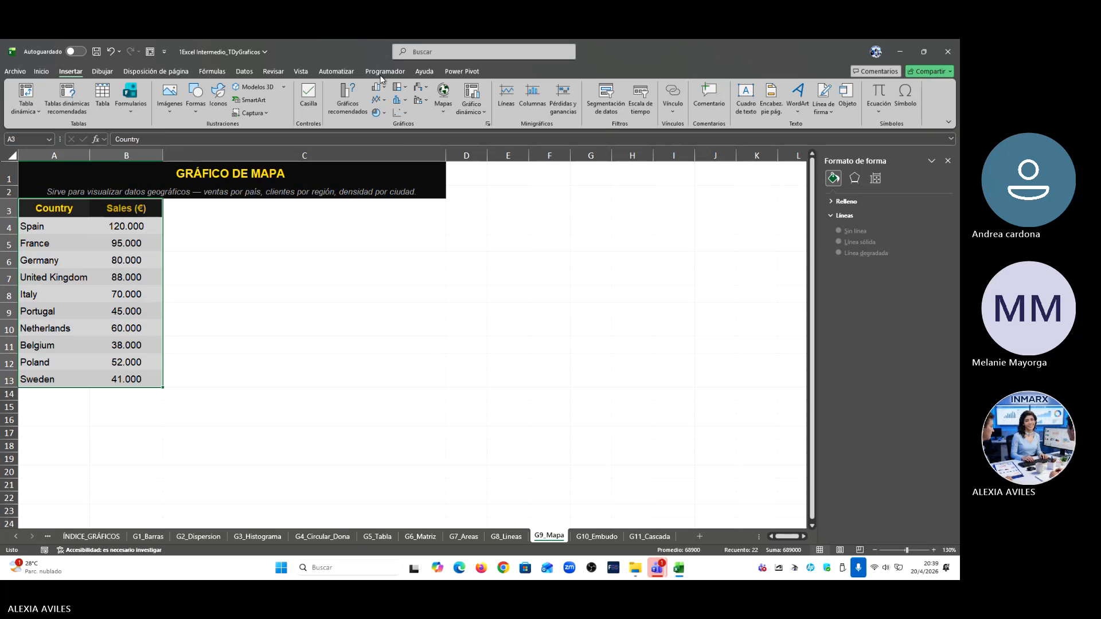
left_click(488, 124)
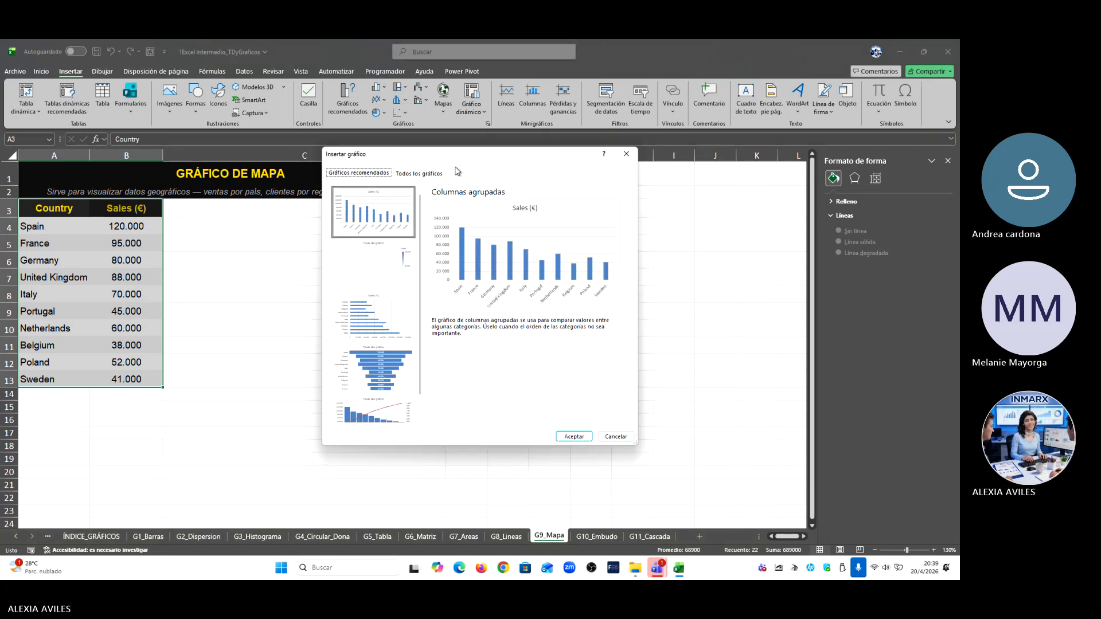
left_click(429, 173)
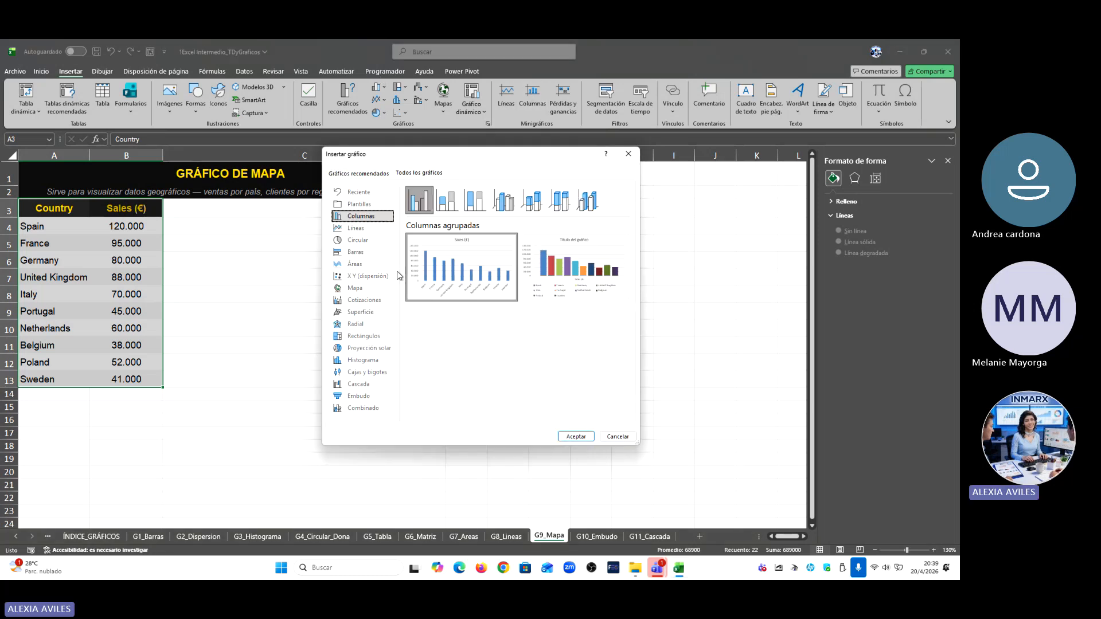
left_click(372, 288)
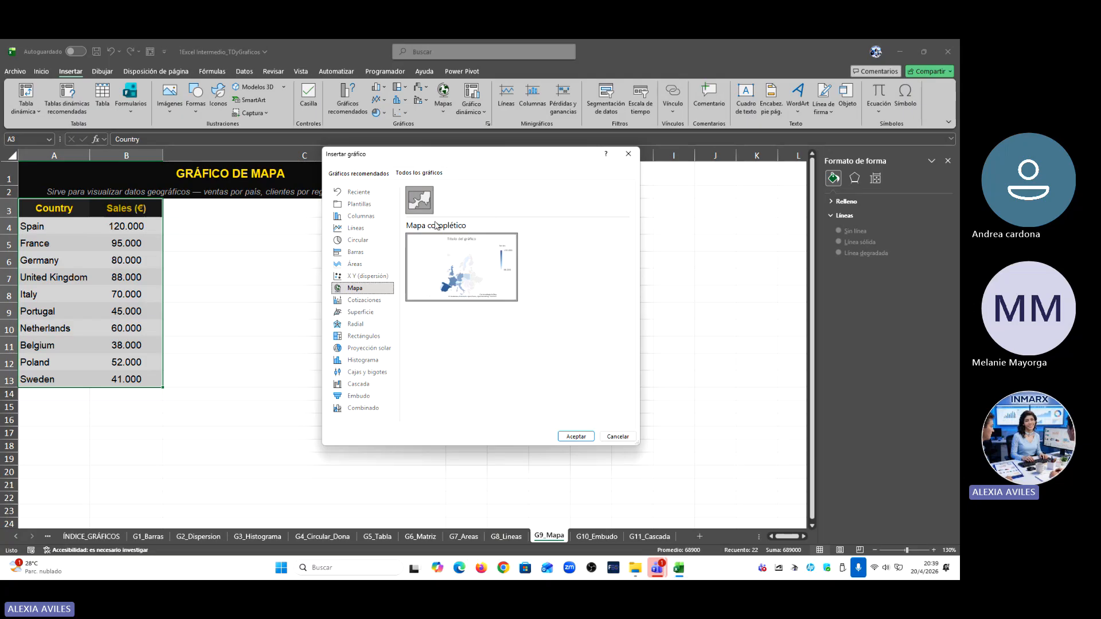
mouse_move(497, 291)
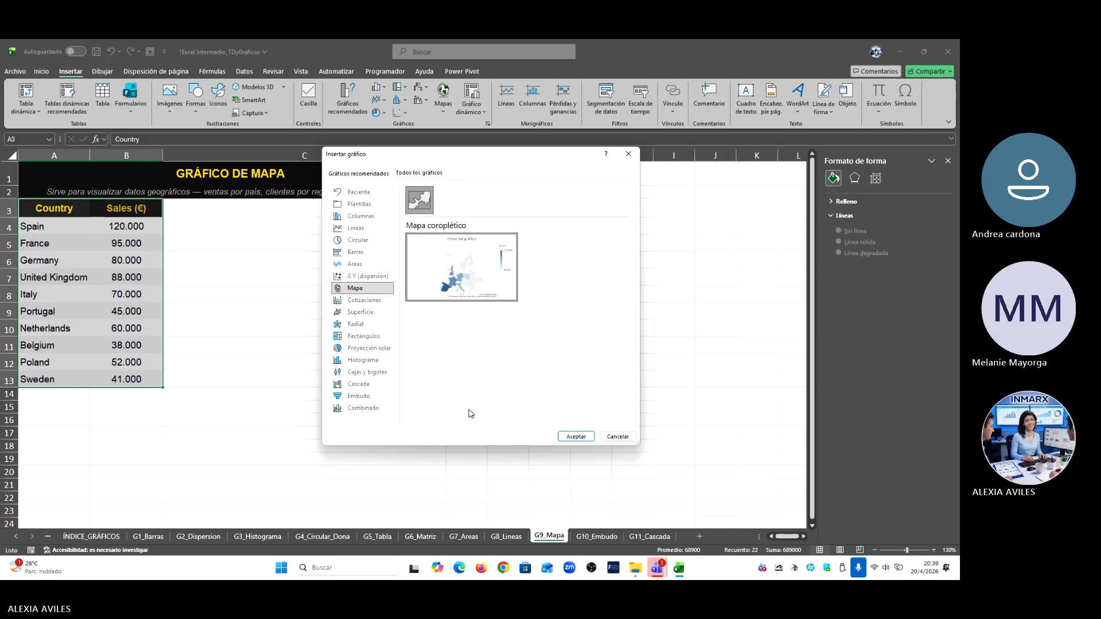
left_click(611, 437)
left_click(105, 261)
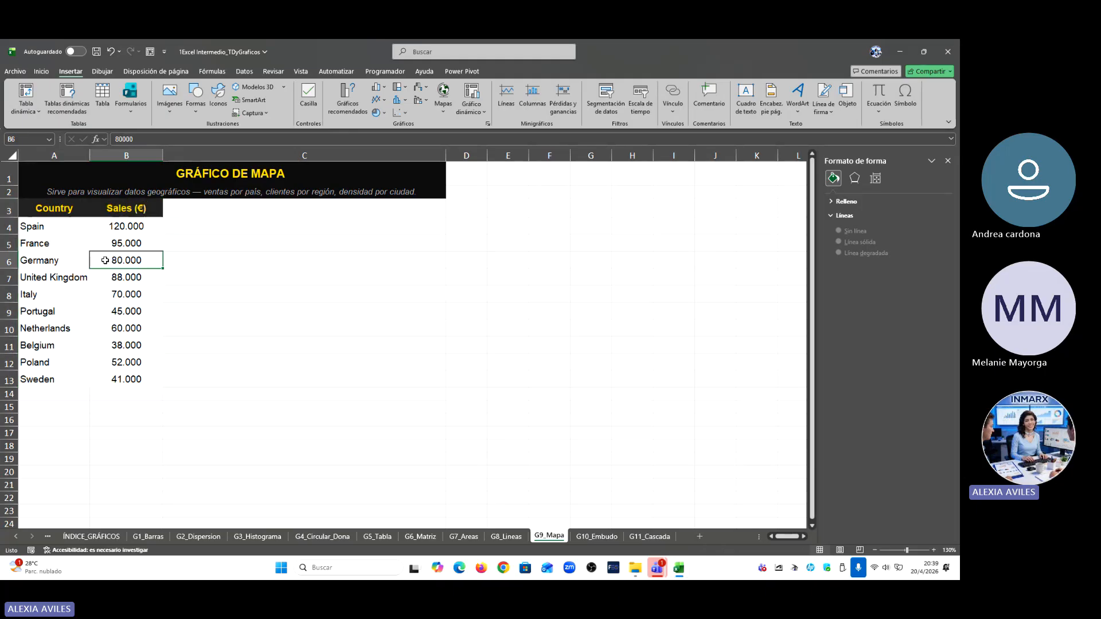
Step: Preview the choropleth map from only the data rows A4:B13, leaving out the headers, and cancel the chart insertion
left_click_drag(34, 226, 142, 382)
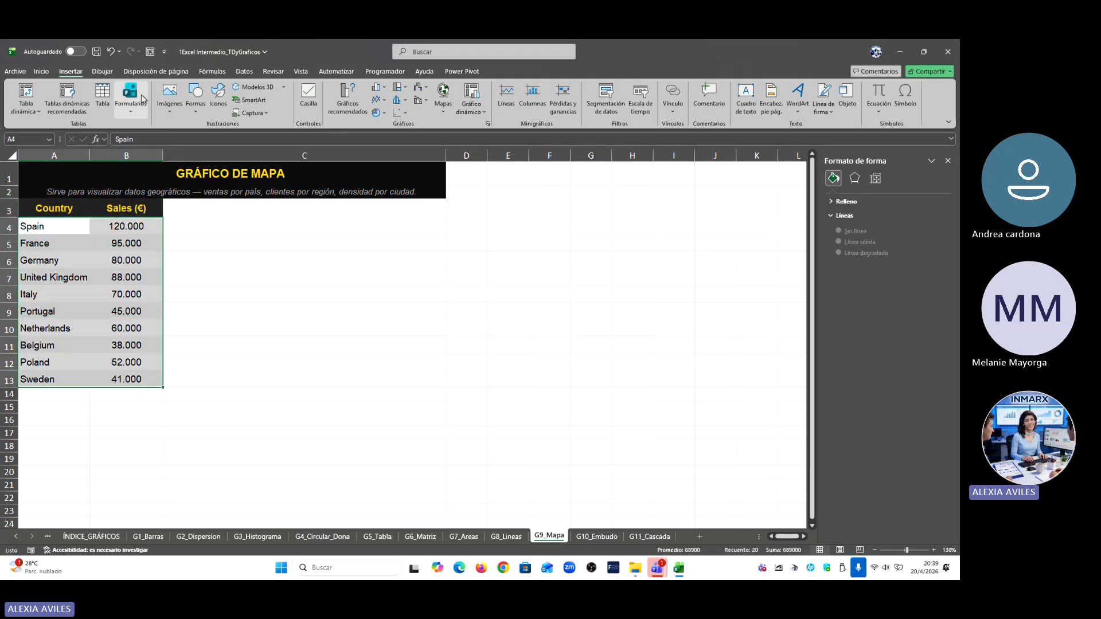
left_click(488, 124)
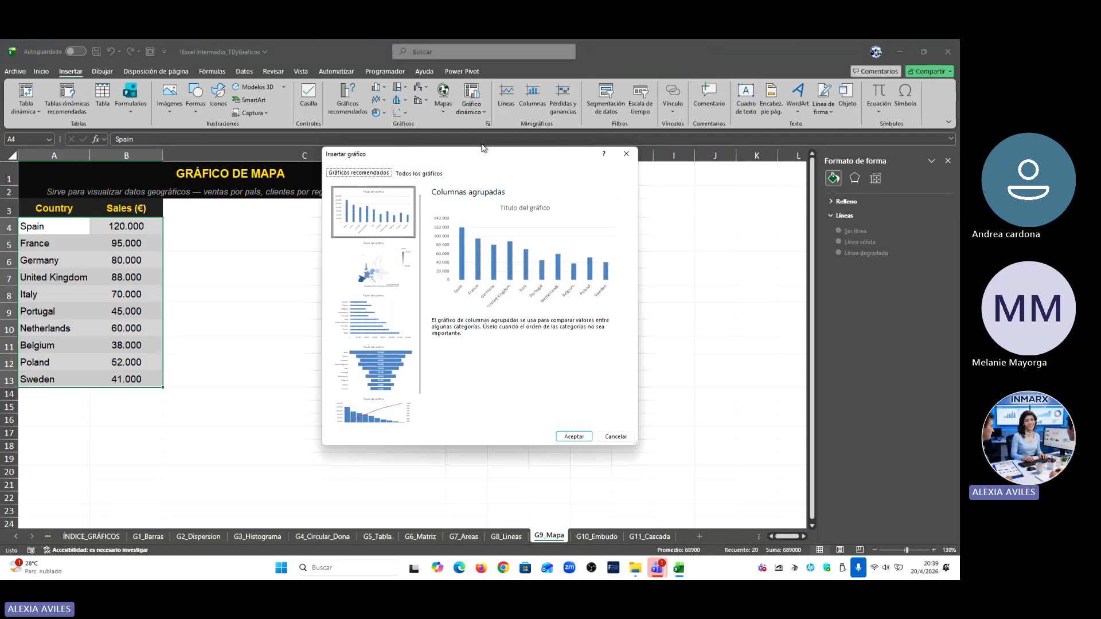
left_click(413, 173)
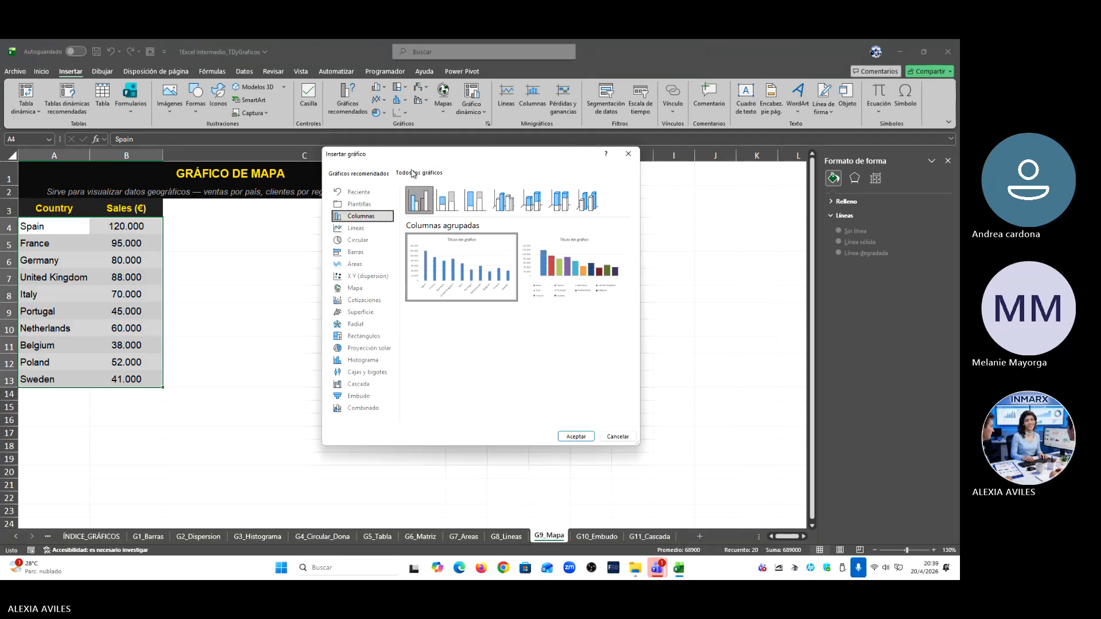
left_click(371, 290)
mouse_move(454, 241)
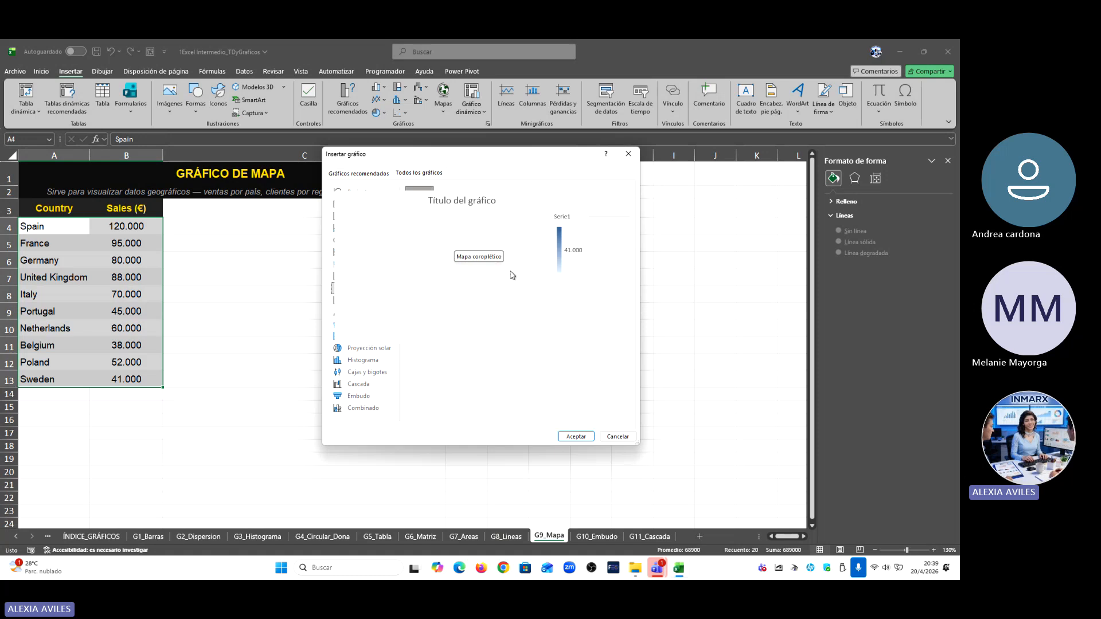
left_click(618, 436)
Step: Highlight the table and its Country column with headers, and repeat the map preview using the header-less range A4:B13
left_click_drag(41, 208, 130, 376)
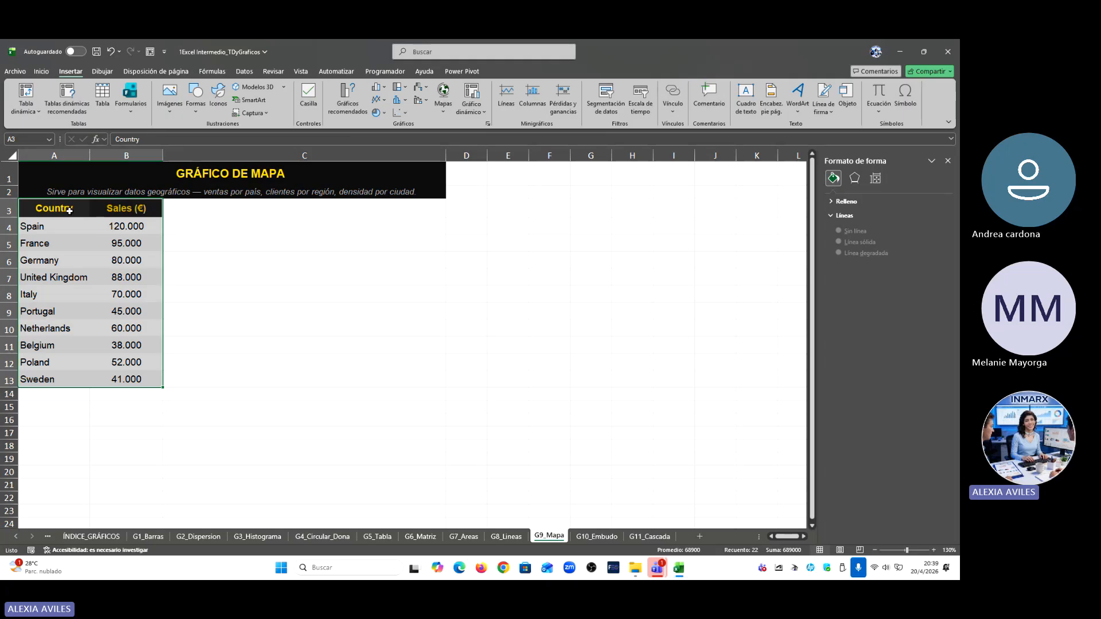
left_click_drag(69, 211, 71, 375)
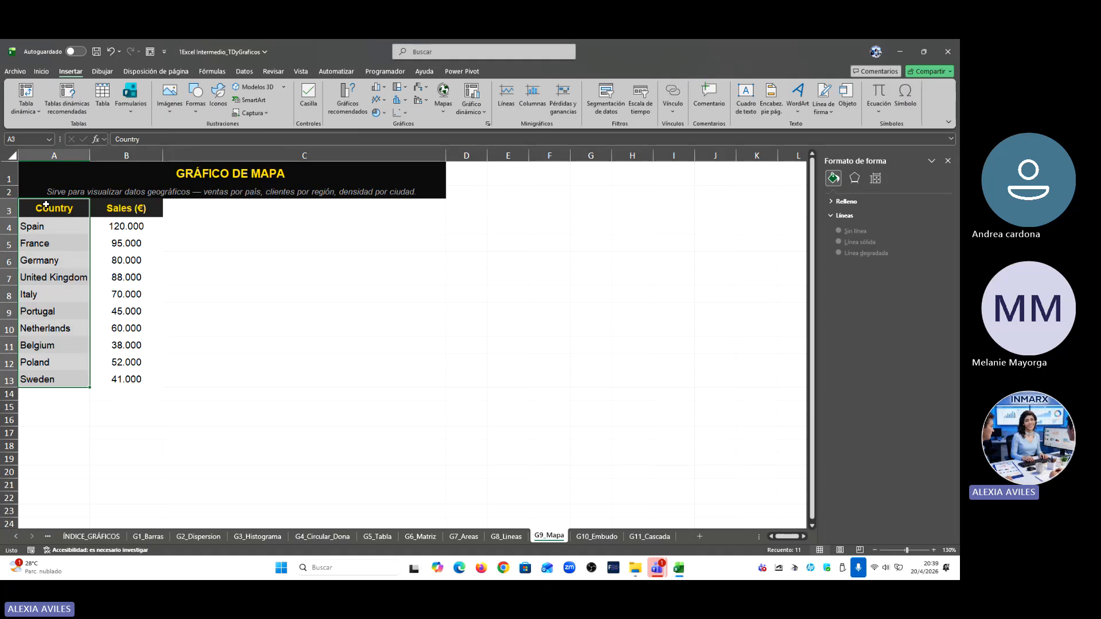
left_click_drag(43, 226, 138, 379)
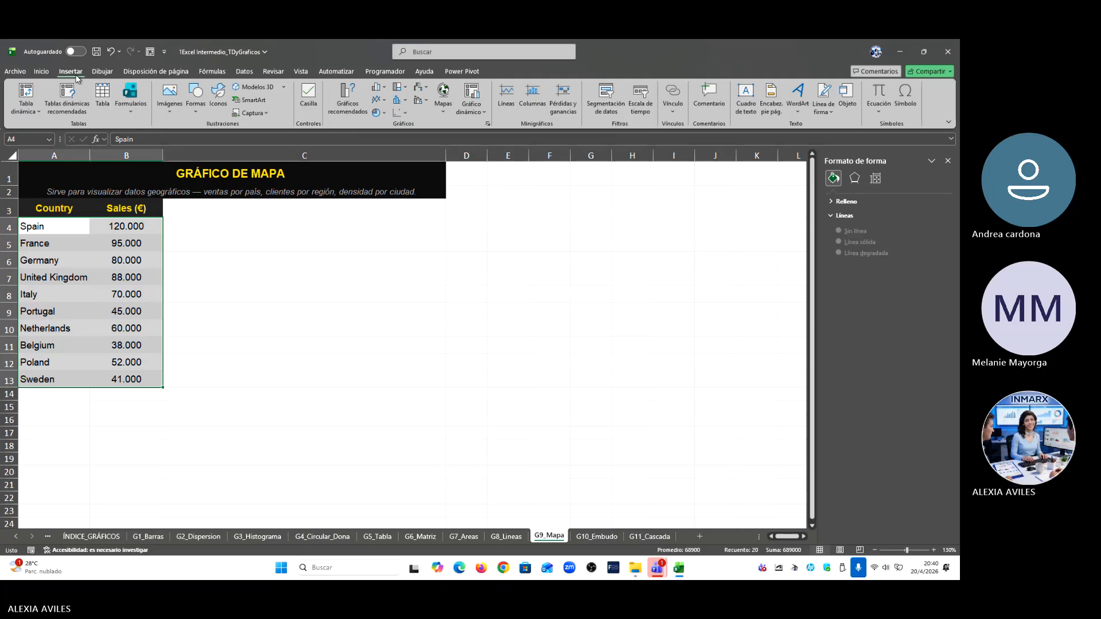
left_click(487, 124)
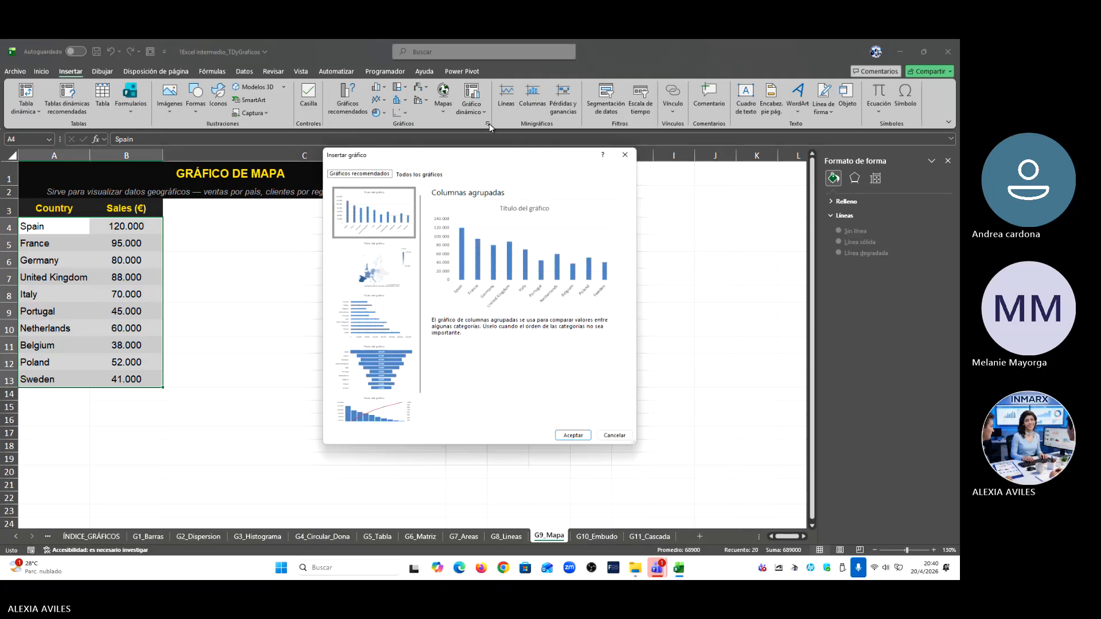
left_click(412, 175)
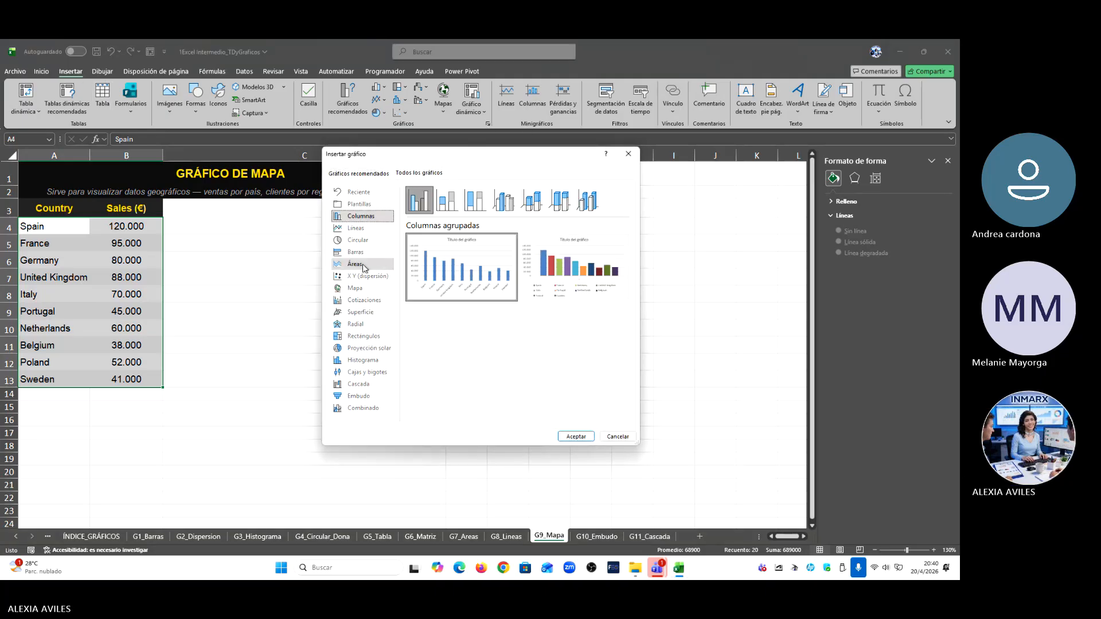
left_click(374, 289)
mouse_move(508, 256)
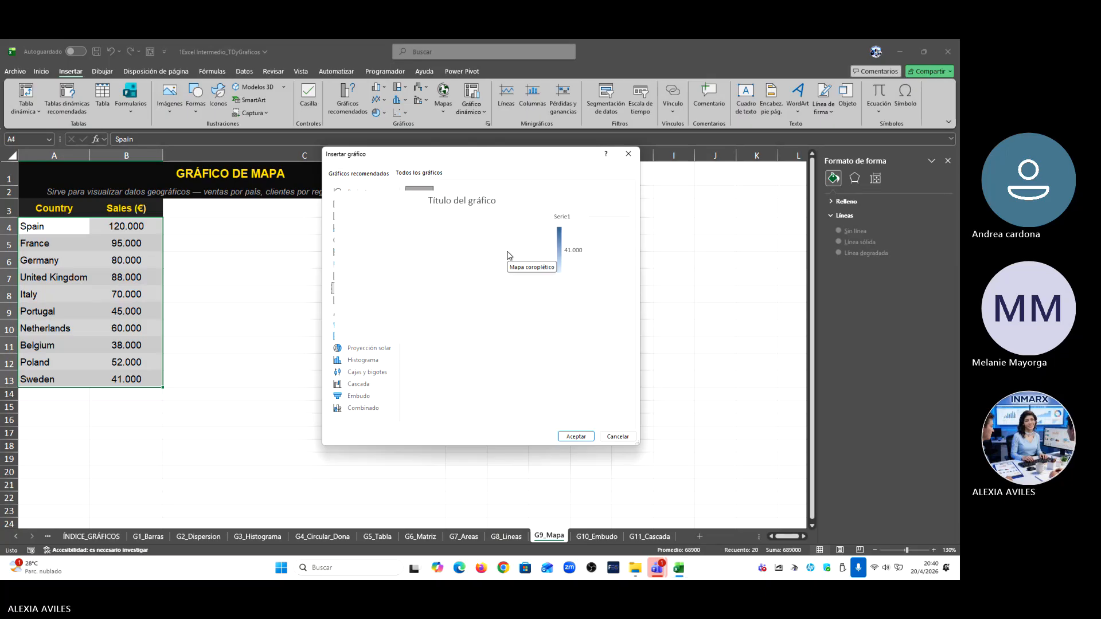
left_click(618, 435)
Step: Insert a choropleth map chart from the Country and Sales (€) table with headers, range A3:B13
left_click_drag(61, 204, 161, 383)
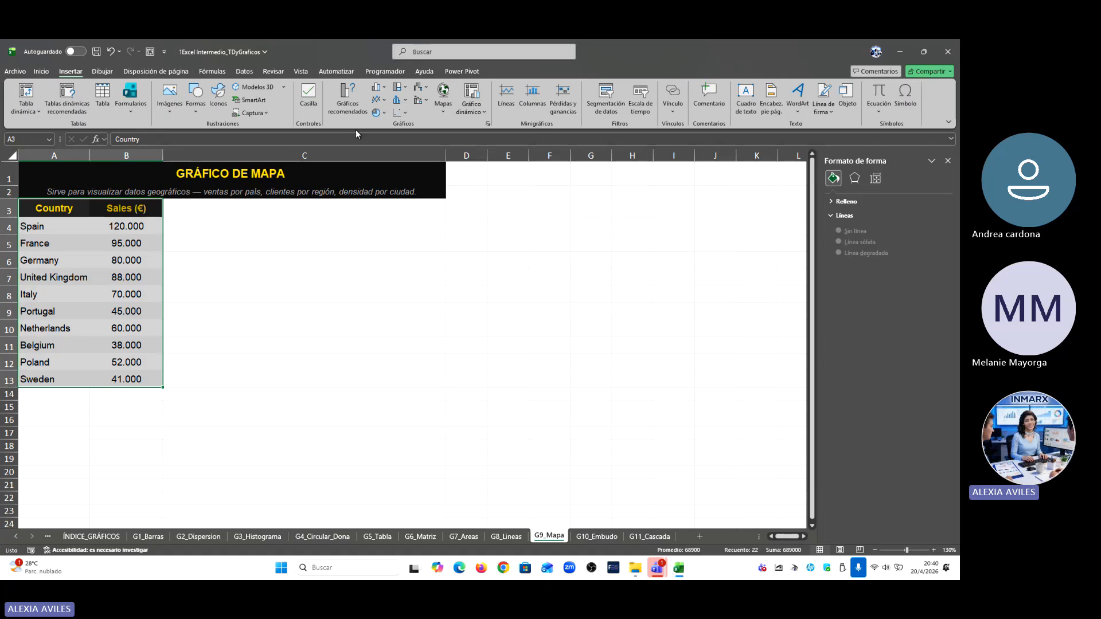
left_click(487, 124)
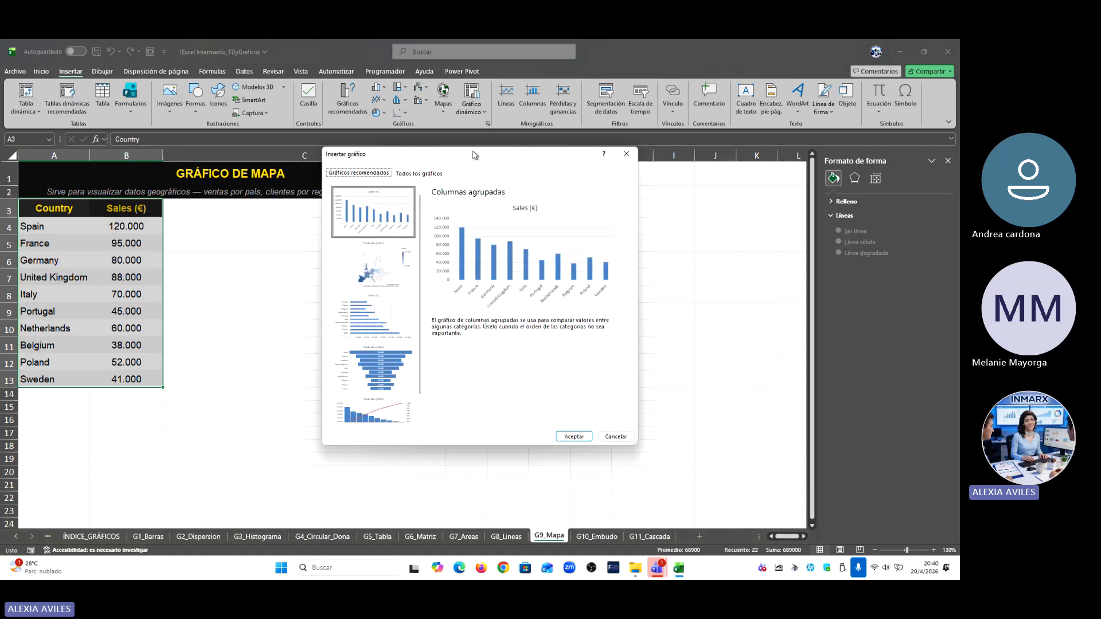
left_click(420, 177)
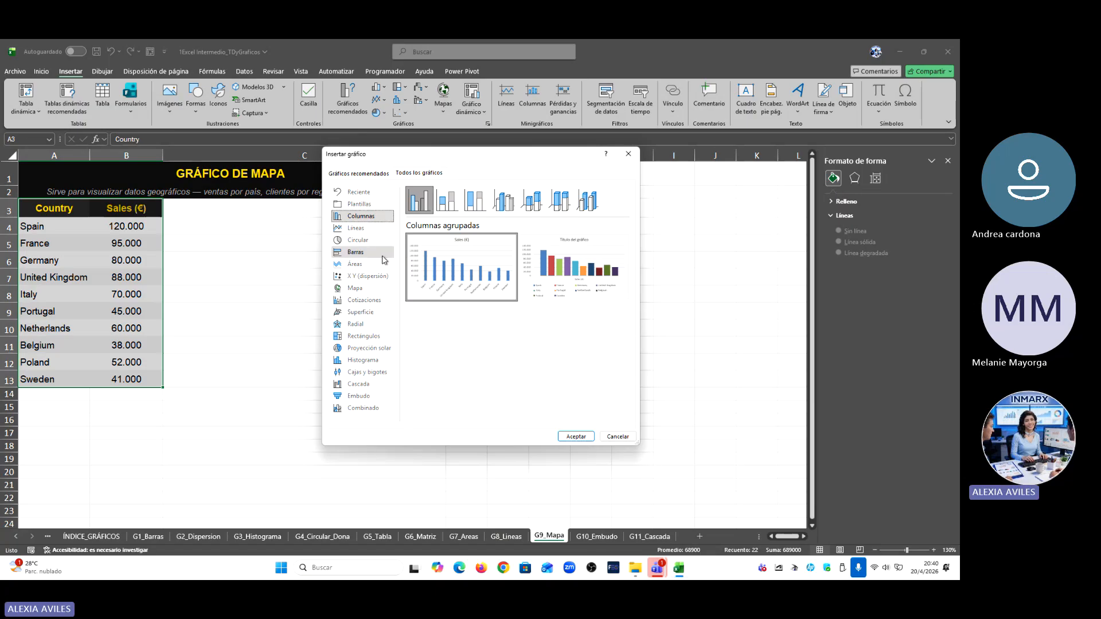
left_click(370, 289)
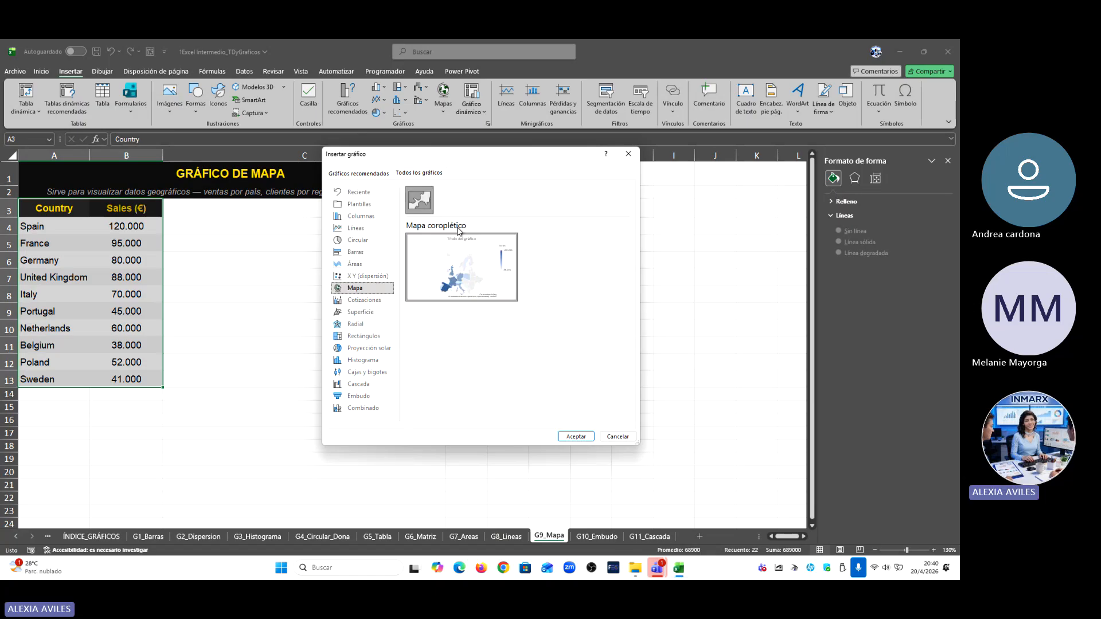
left_click(576, 437)
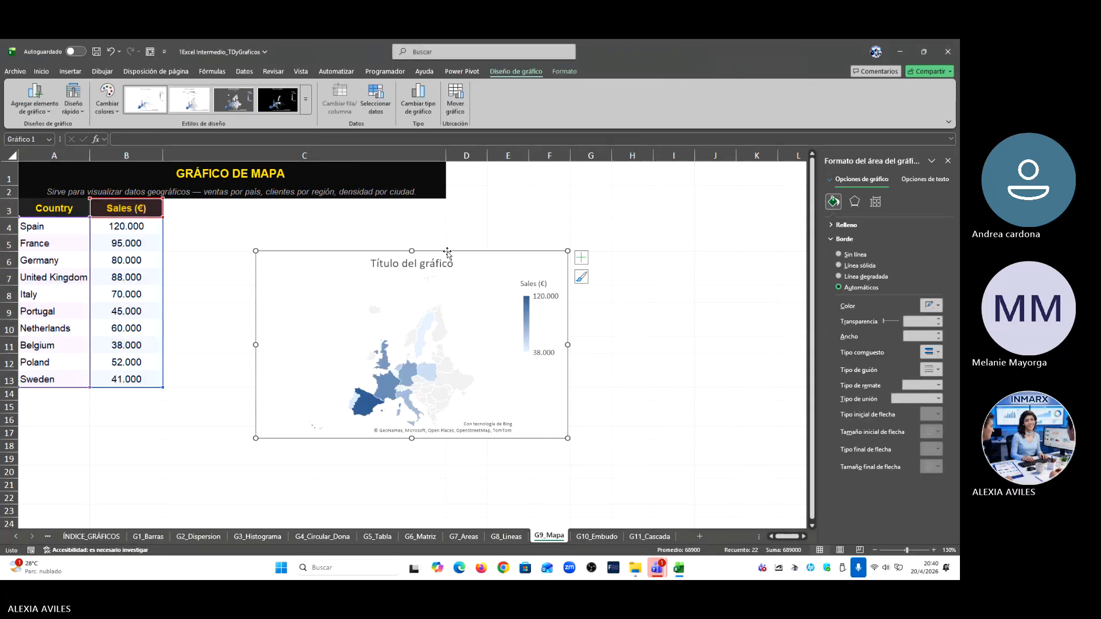
Step: Place the map chart beside the table, enlarge it down to row 23, and apply the quick layout with sales labels on the countries
left_click_drag(446, 251, 414, 219)
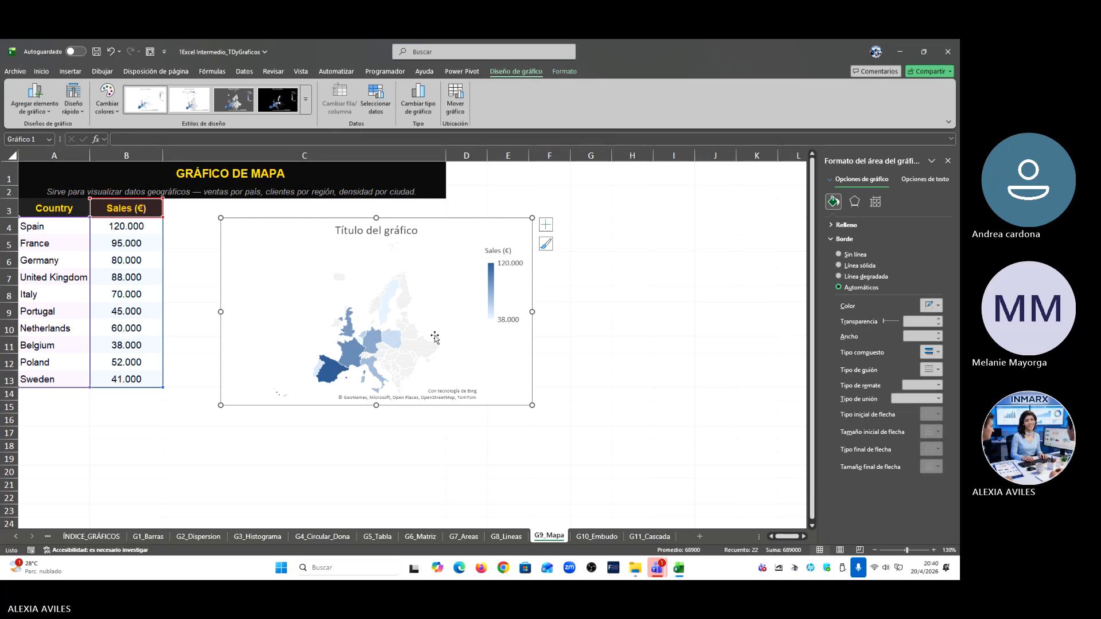
left_click_drag(533, 405, 652, 516)
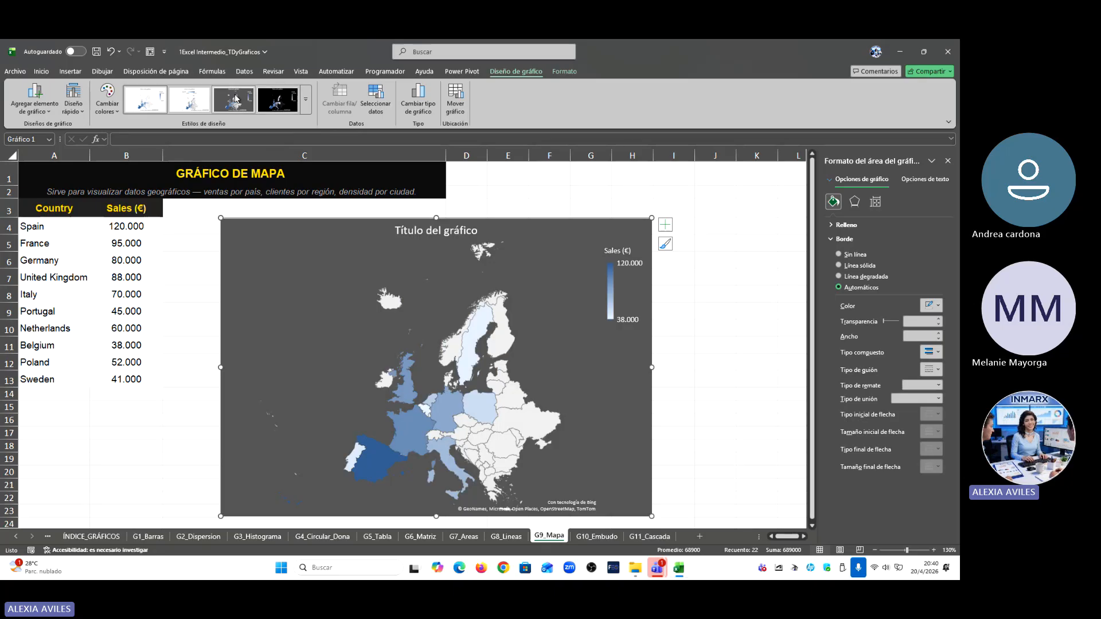
left_click(74, 111)
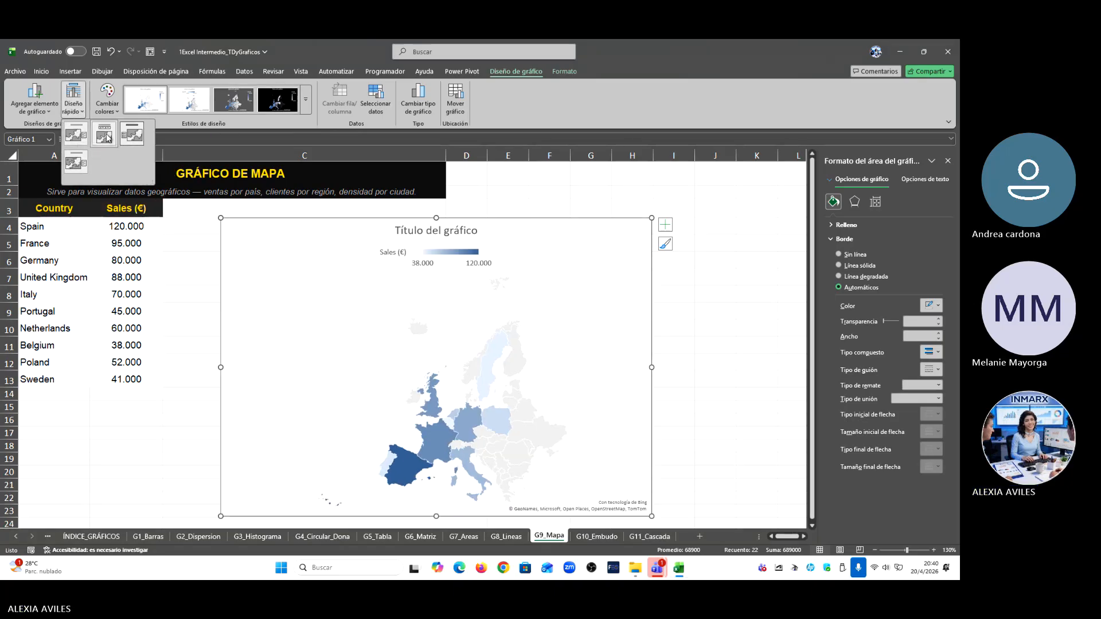
left_click(69, 159)
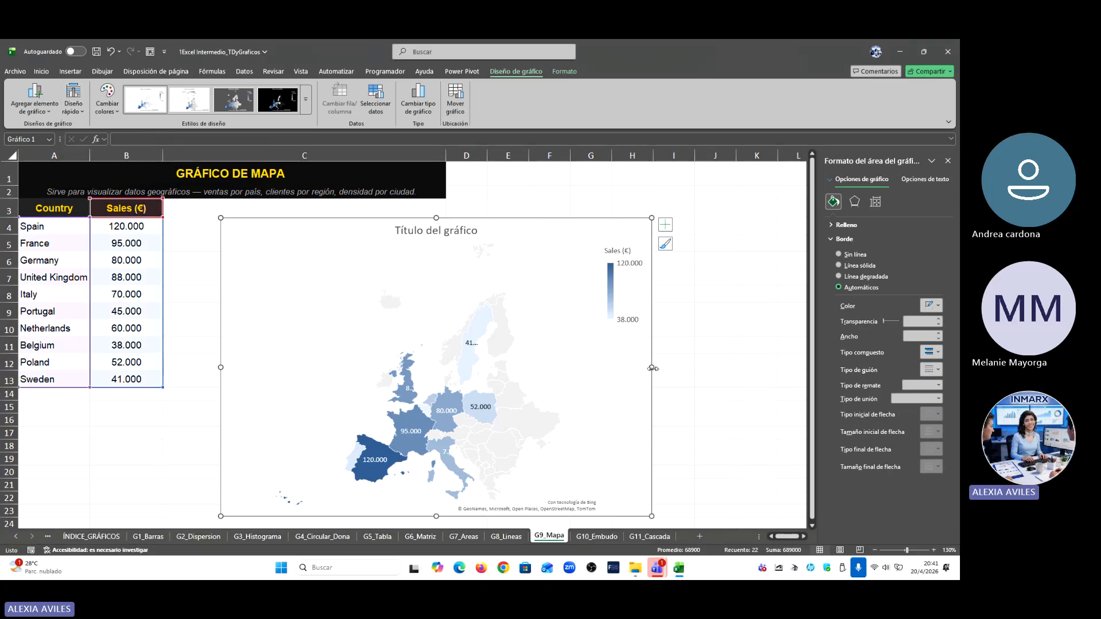
Step: Stretch the map chart to span from the table's edge across columns C to N, starting at row 3
left_click_drag(653, 368, 781, 391)
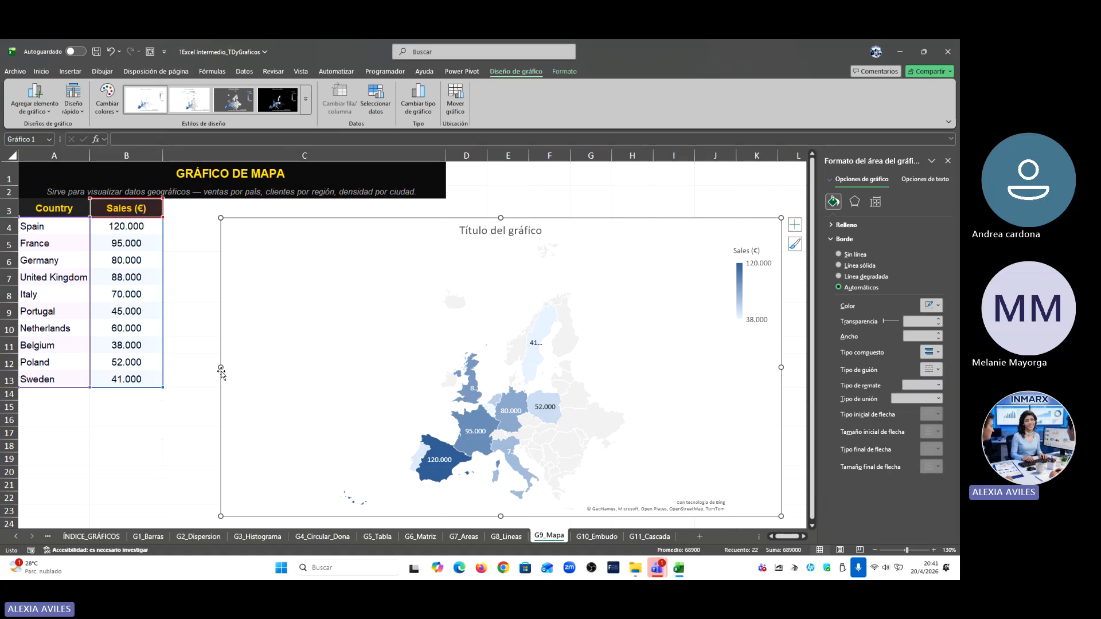
left_click_drag(221, 369, 166, 363)
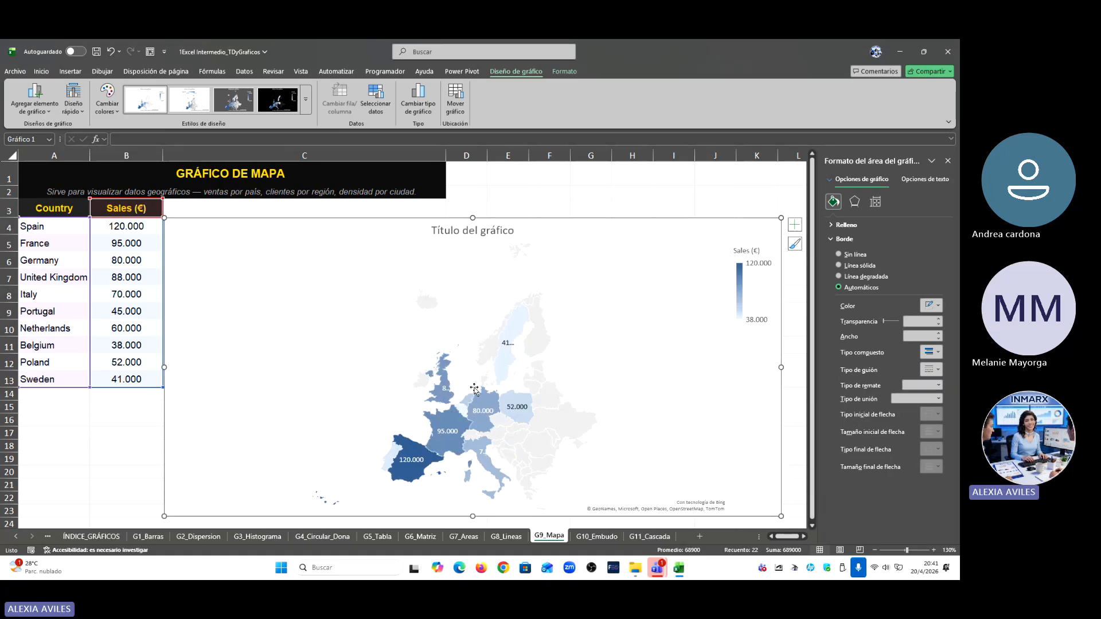
left_click_drag(473, 219, 476, 200)
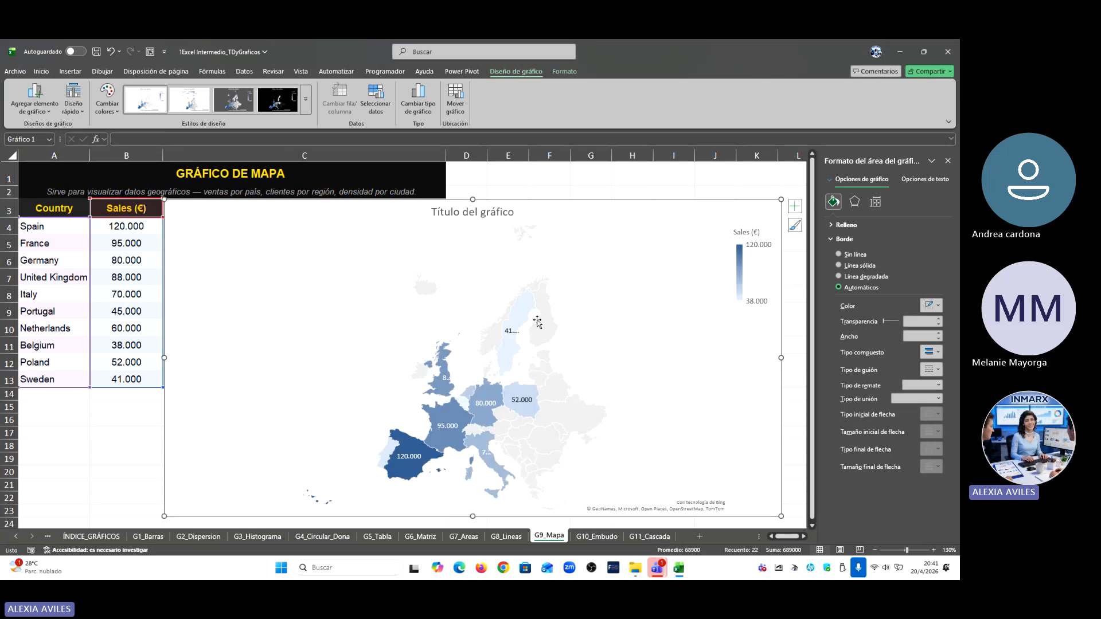
left_click(805, 537)
left_click(805, 537)
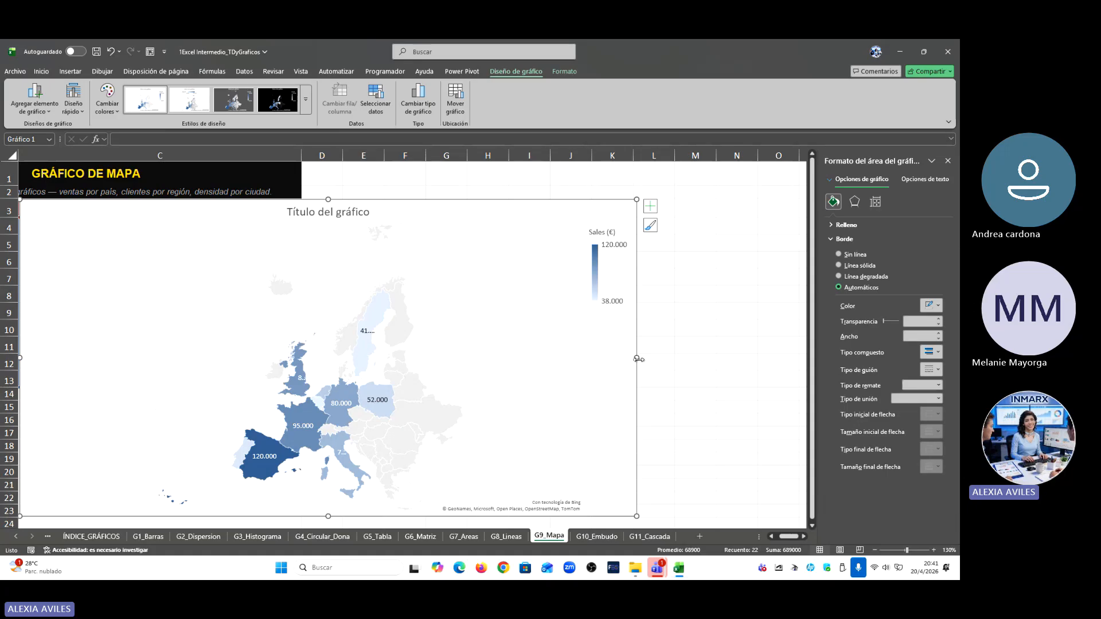
left_click_drag(638, 359, 755, 382)
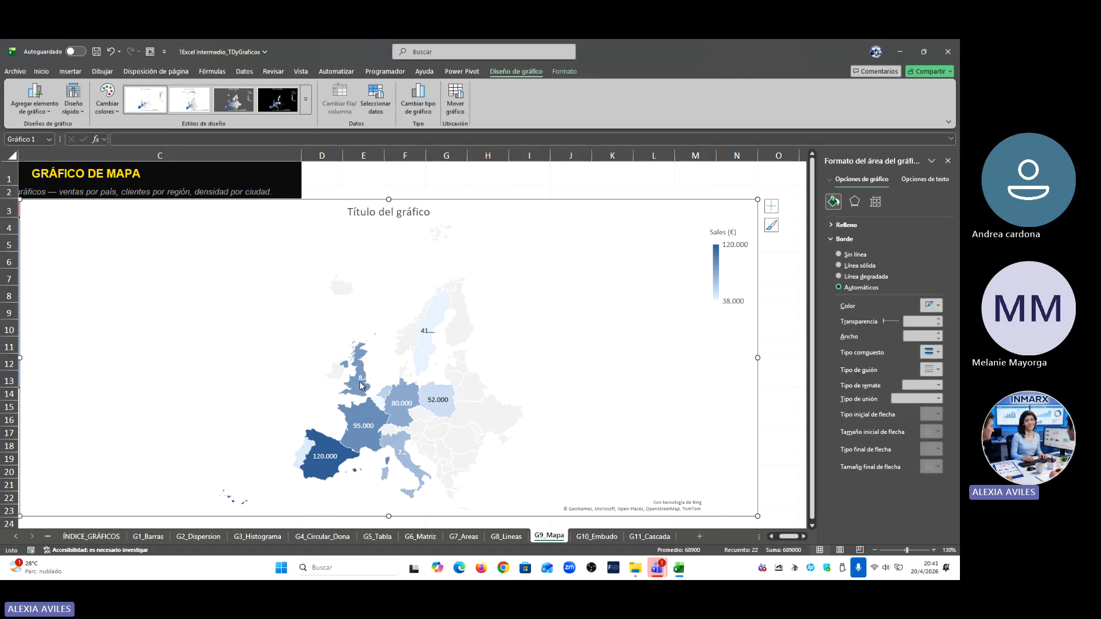
mouse_move(361, 386)
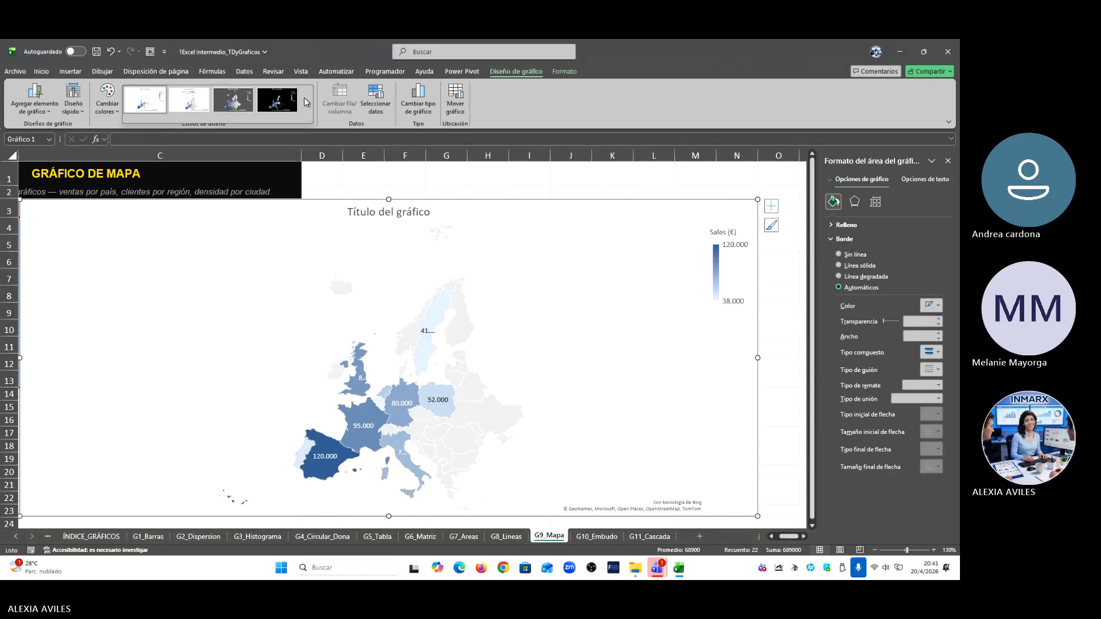
Step: Set the map's sales labels to font size 8 and single out Sweden's label
left_click(156, 105)
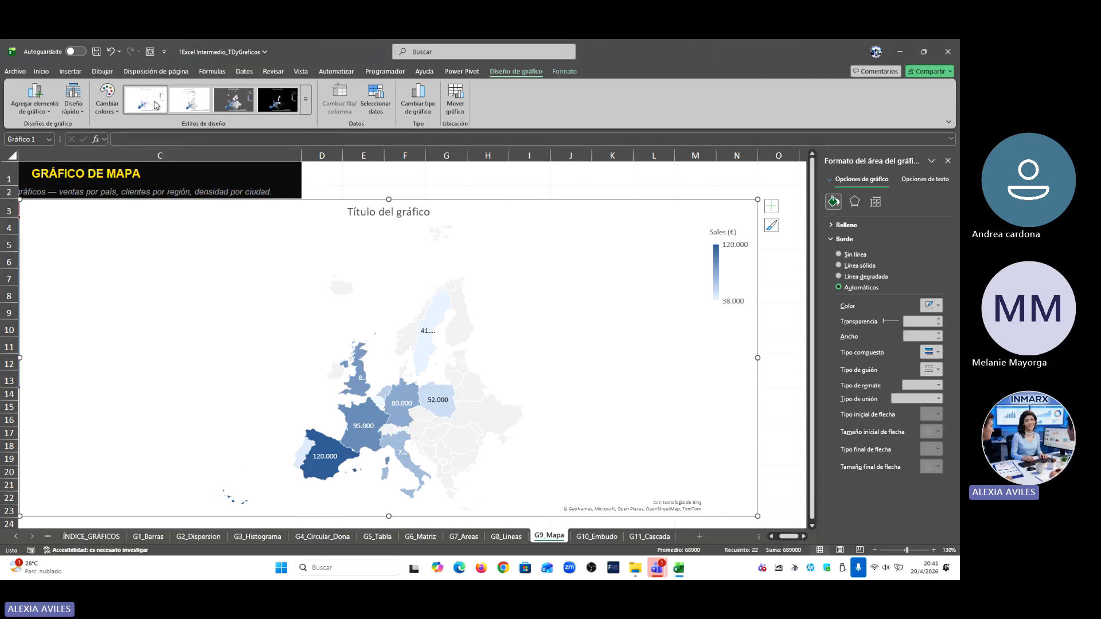
left_click(368, 426)
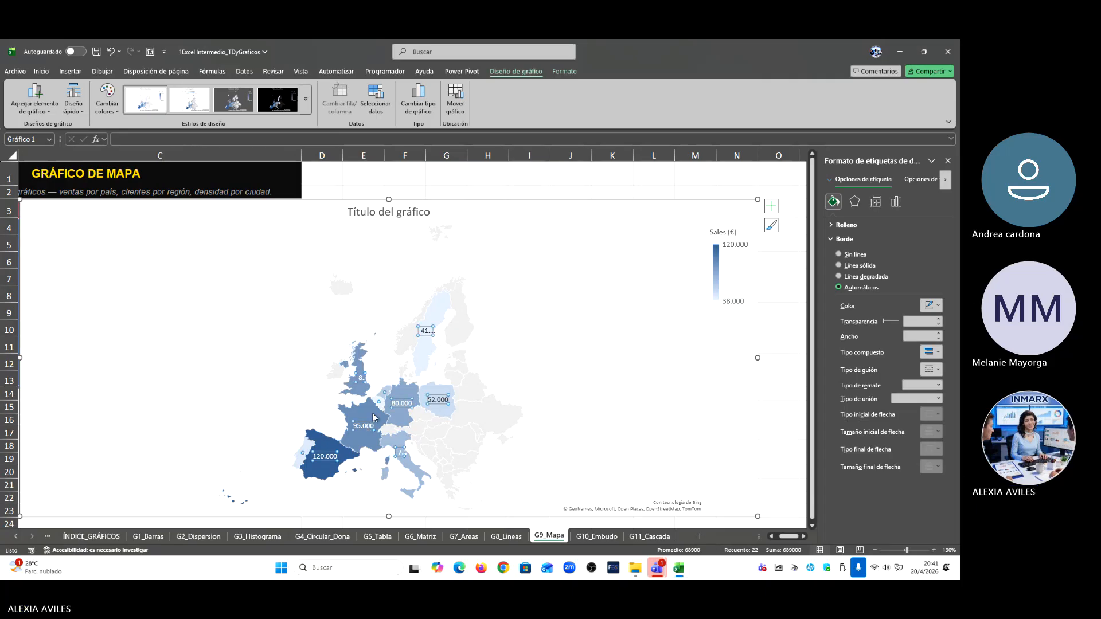
left_click(41, 71)
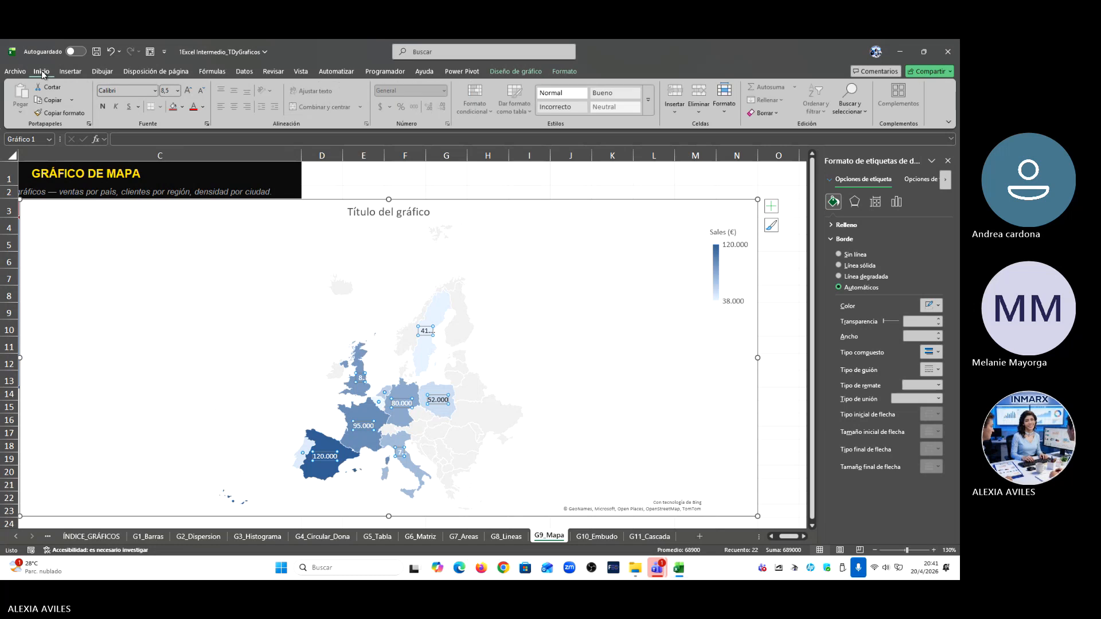
left_click(178, 91)
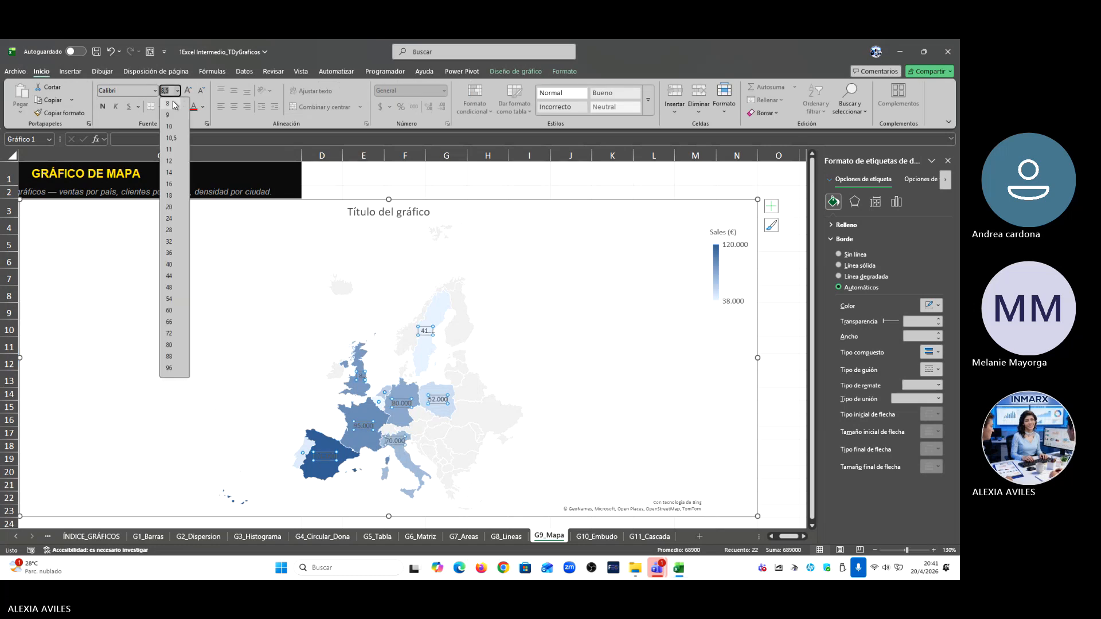
left_click(174, 105)
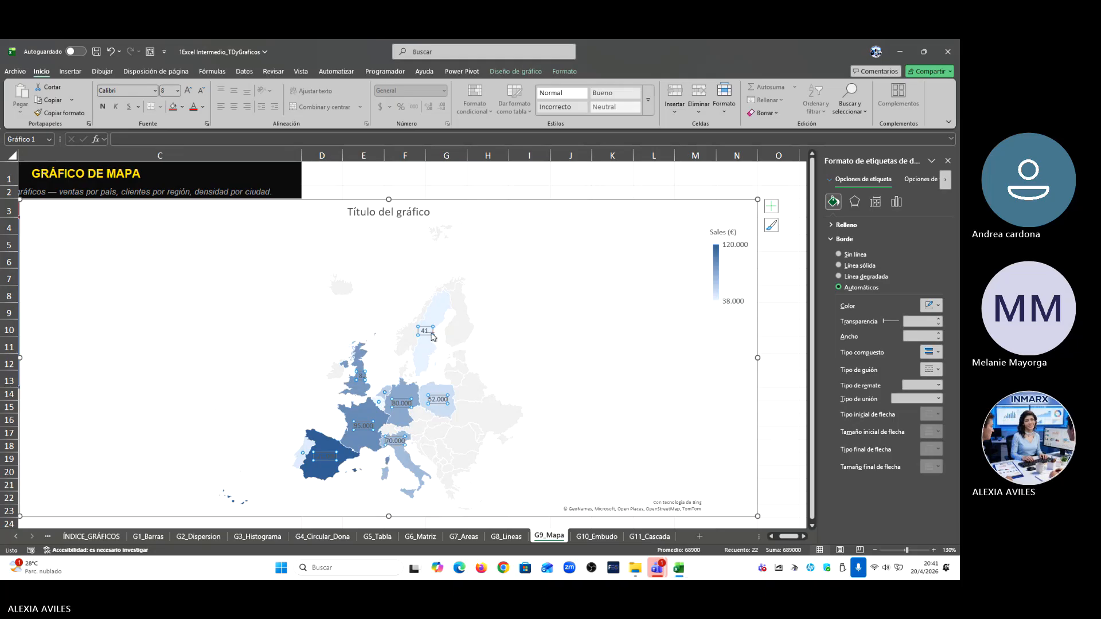
mouse_move(433, 335)
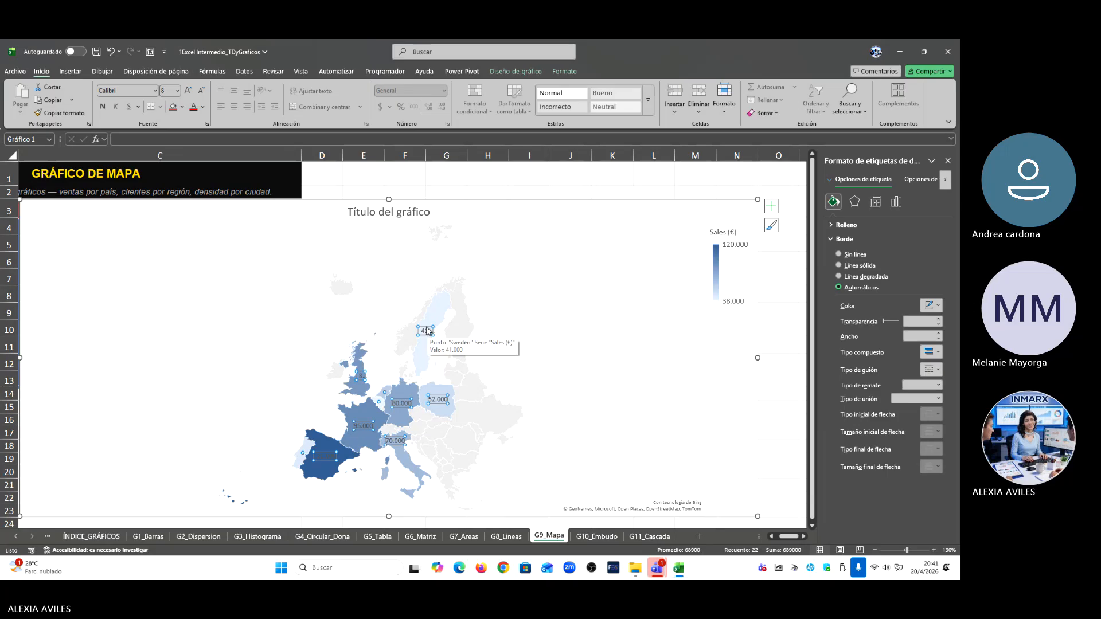
left_click(427, 331)
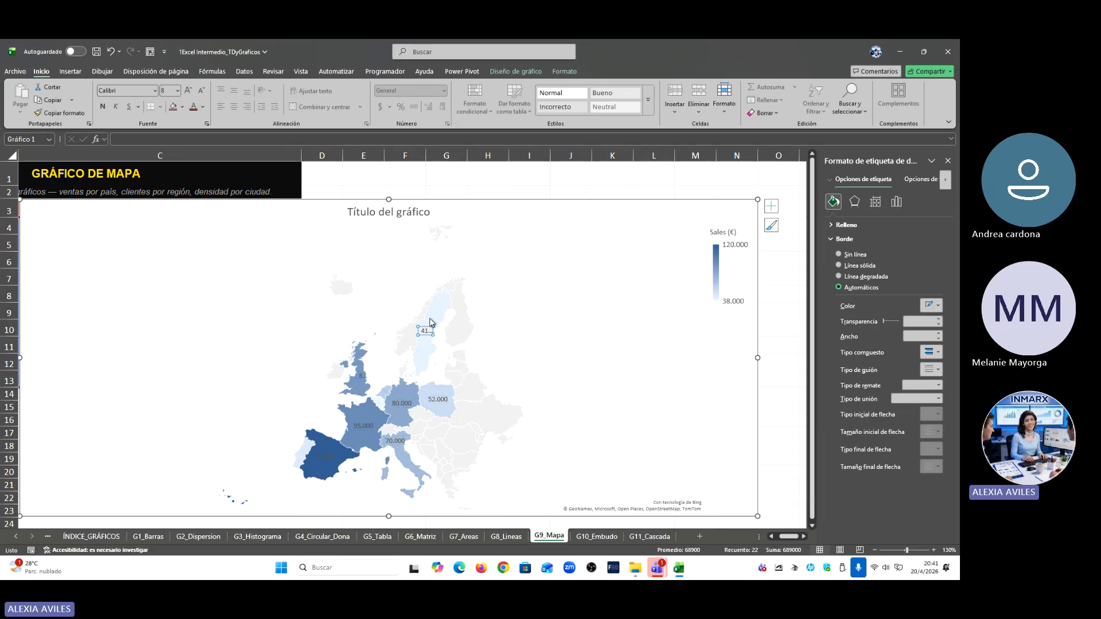
mouse_move(424, 338)
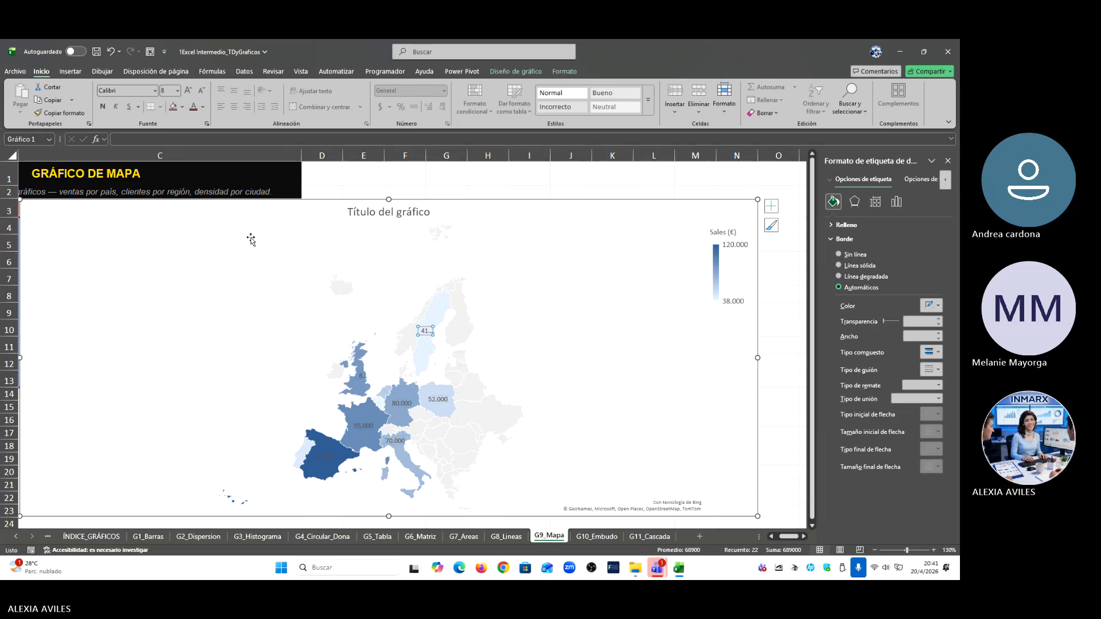
left_click(531, 394)
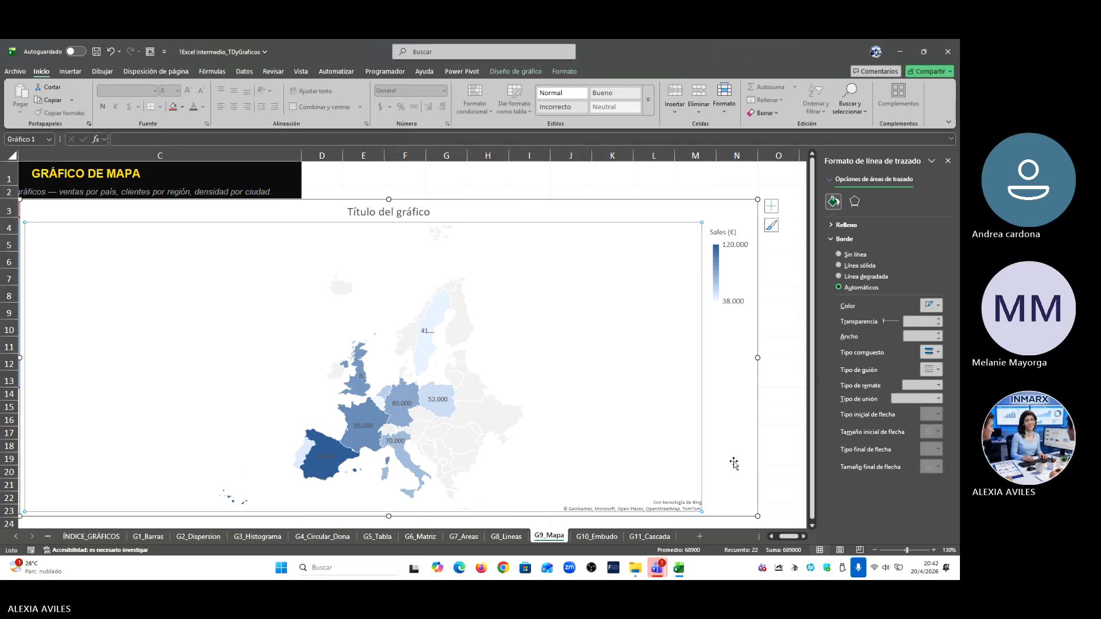
Step: Reapply the quick layout that shows sales labels on the countries of the map chart
left_click_drag(790, 537, 782, 538)
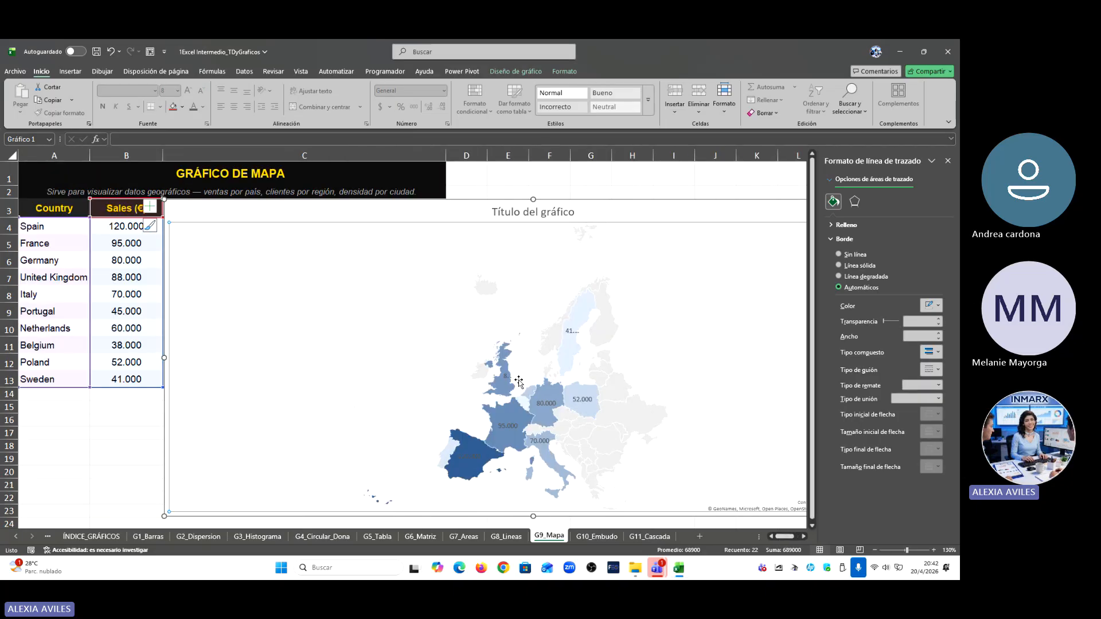
left_click(515, 72)
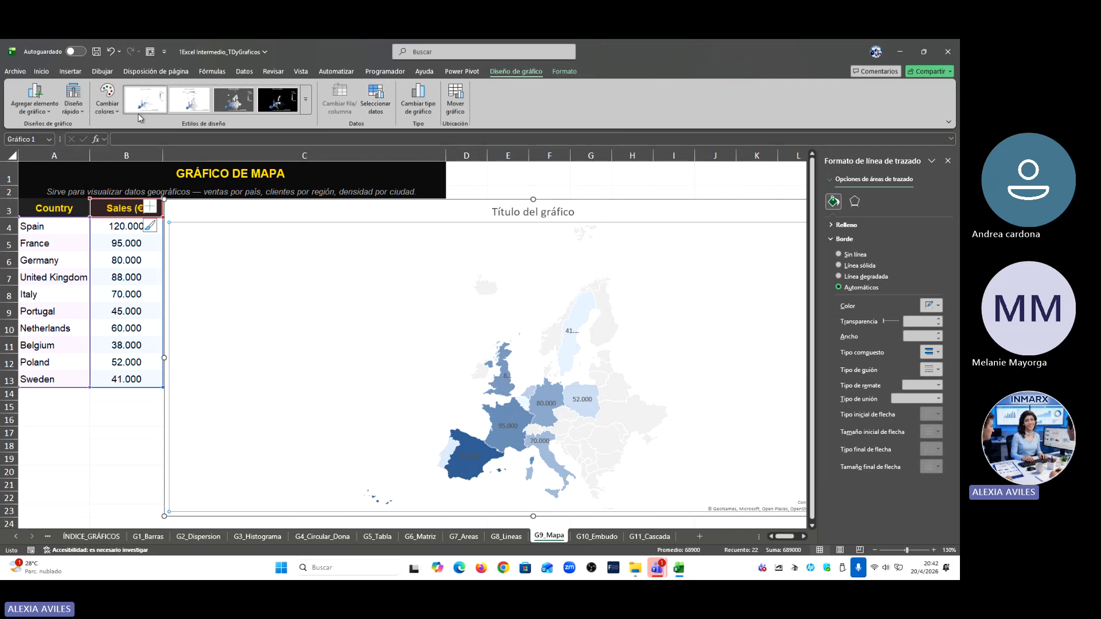
left_click(73, 104)
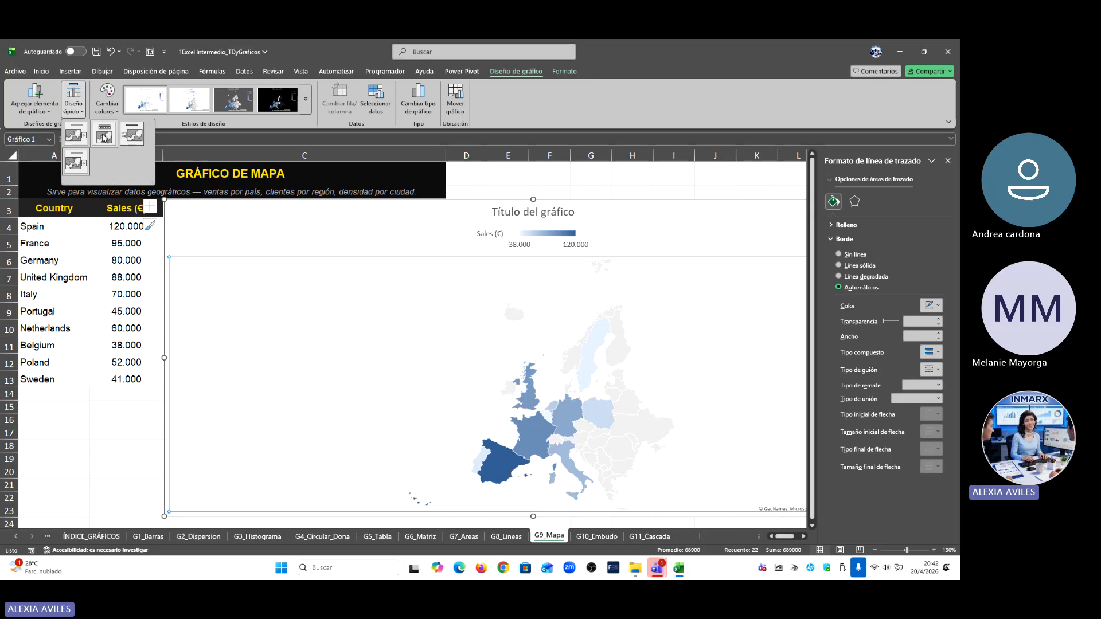
left_click(79, 172)
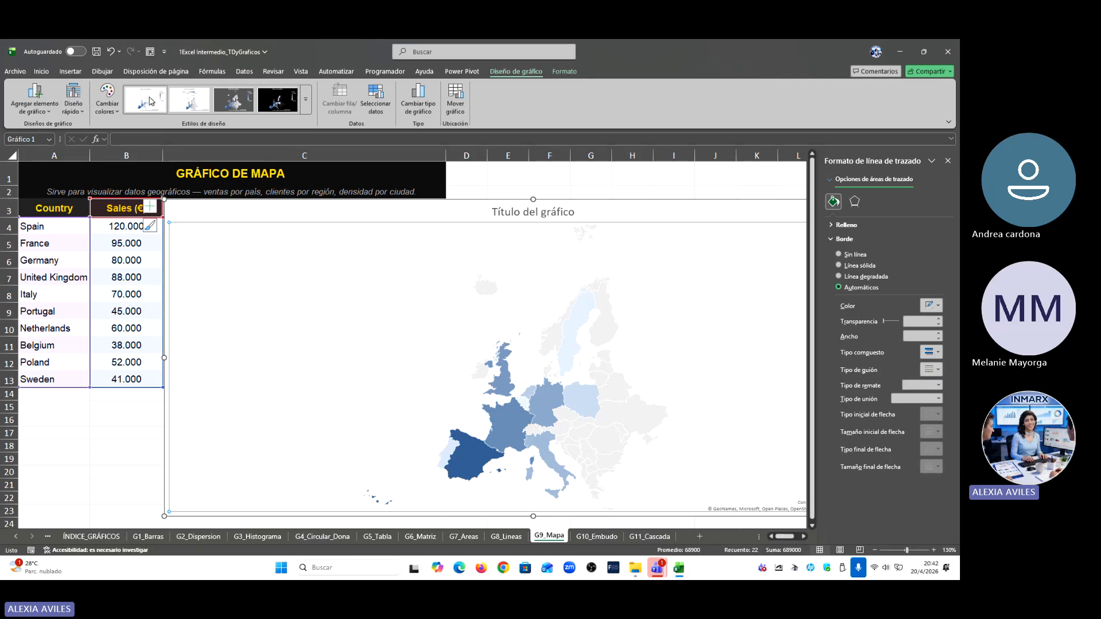
left_click(74, 102)
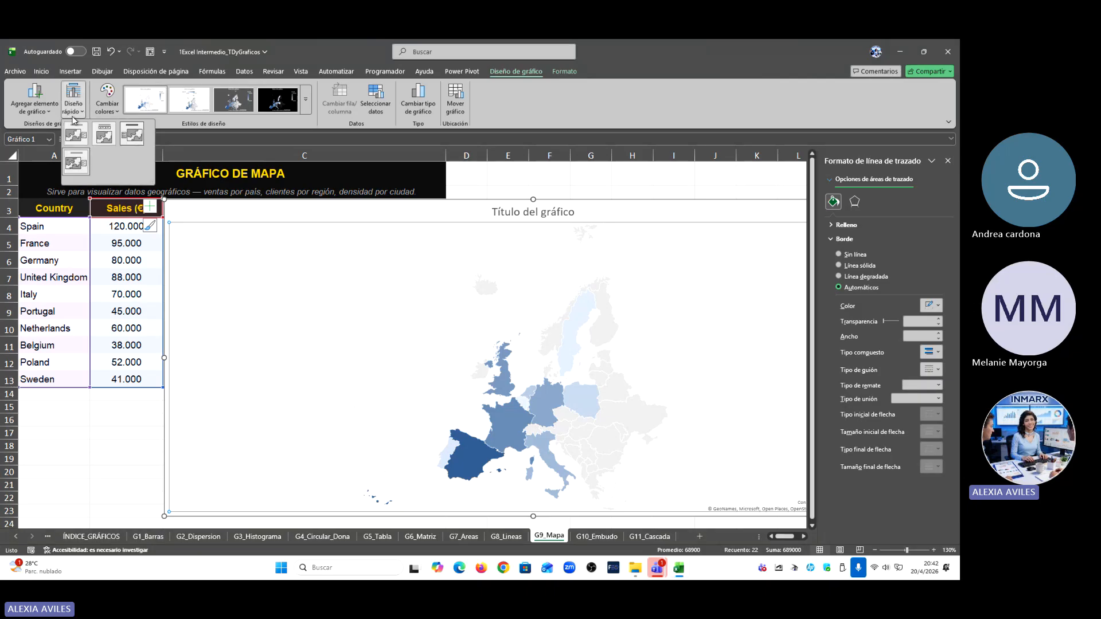
left_click(81, 163)
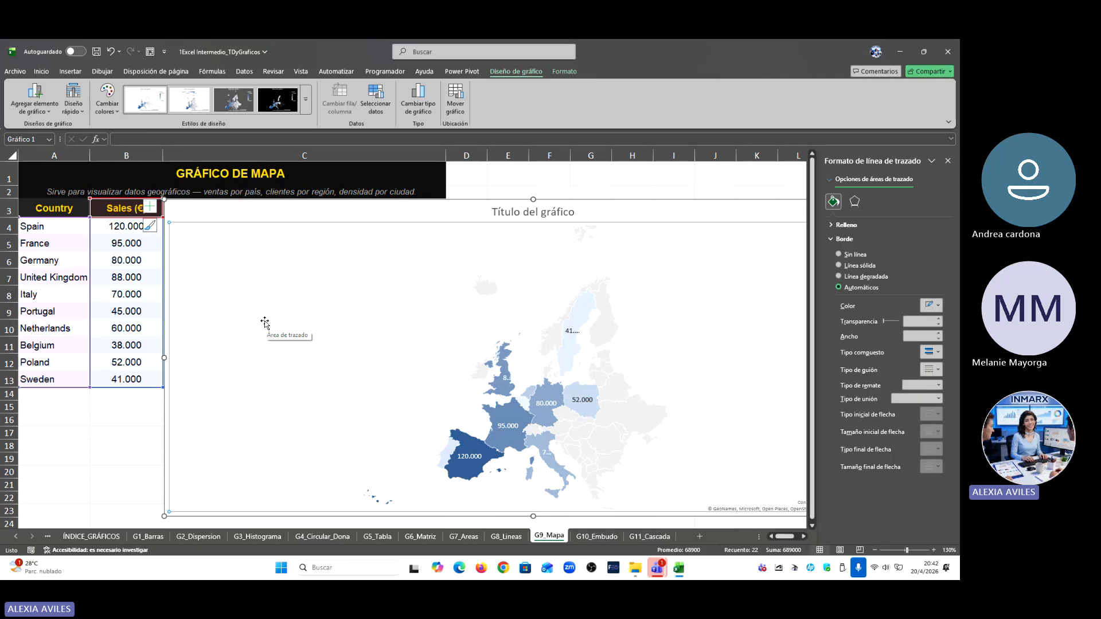
Step: Examine the map chart's available elements, including the placement options for the legend and chart title
left_click(570, 362)
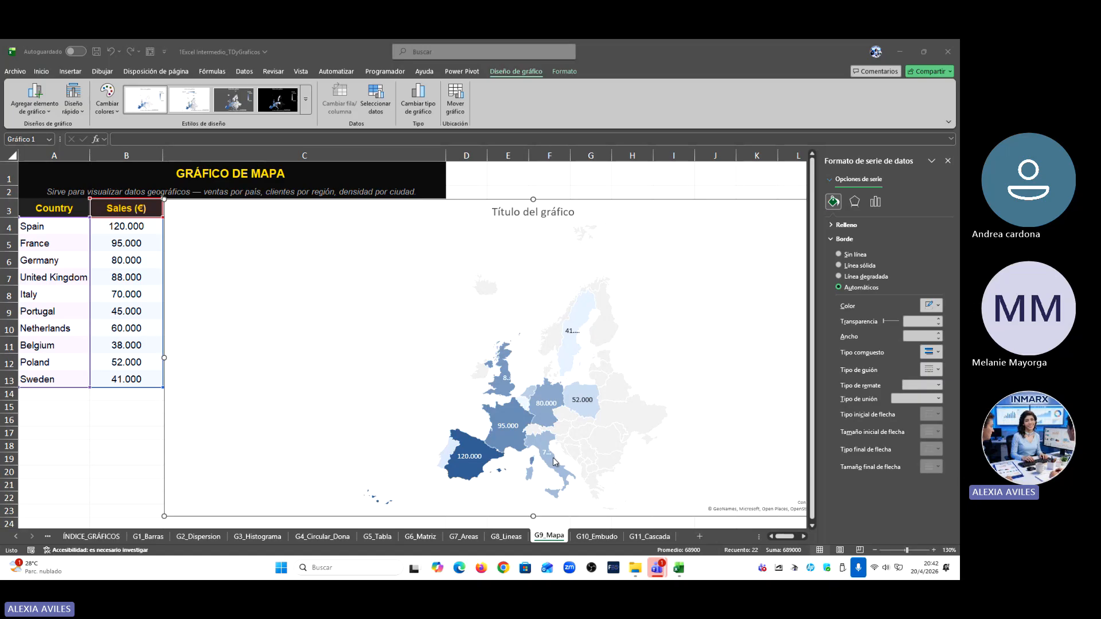
left_click(77, 109)
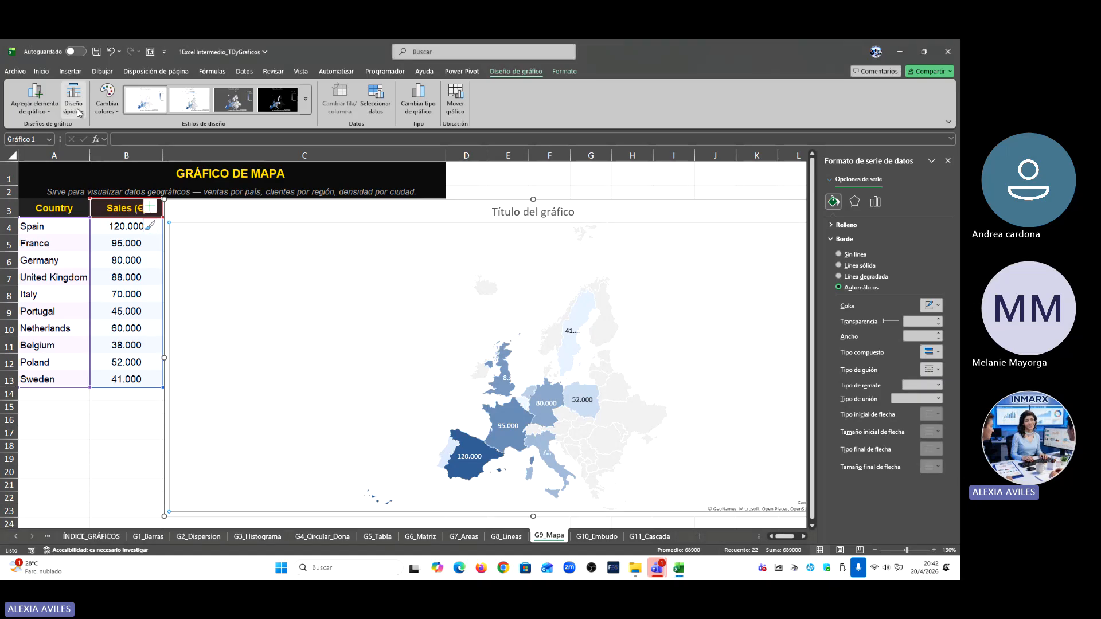
left_click(79, 112)
left_click(534, 184)
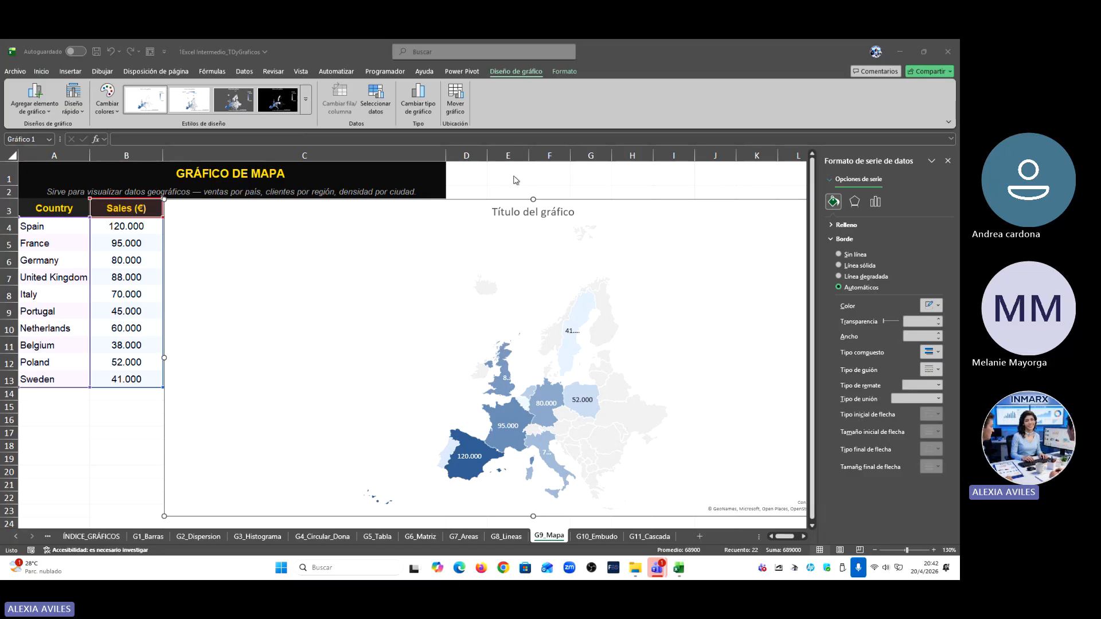
left_click_drag(784, 537, 790, 537)
left_click(696, 208)
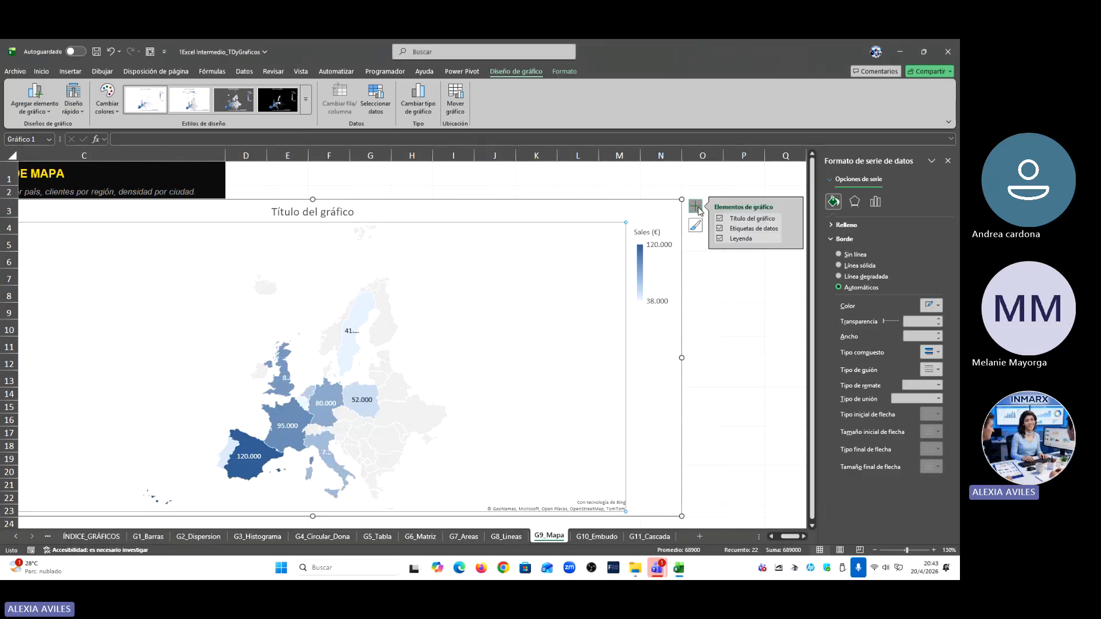
left_click(792, 239)
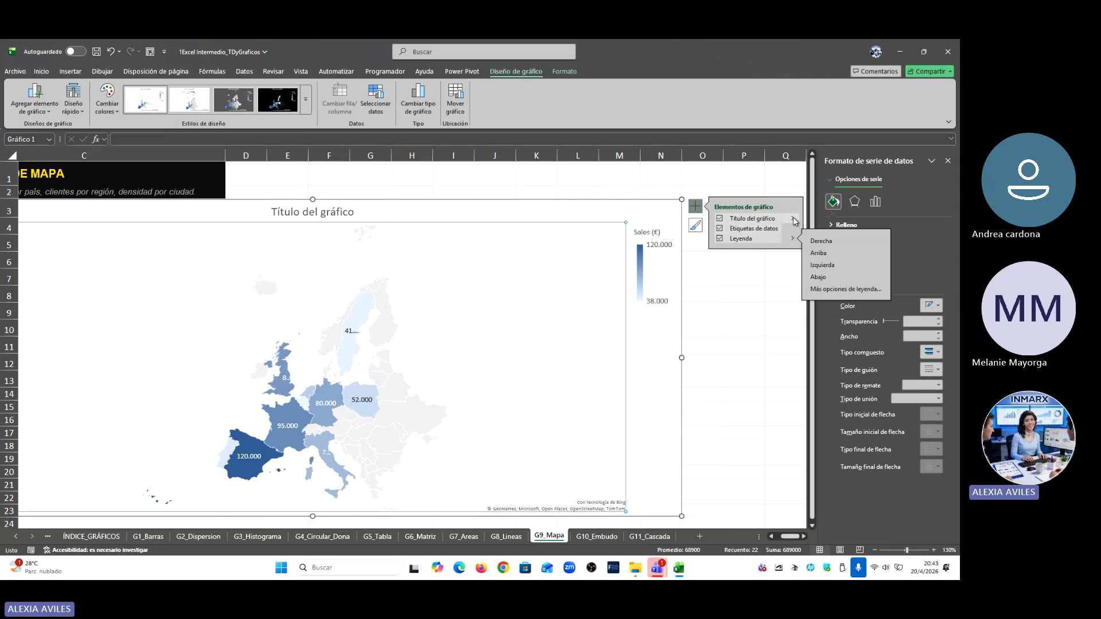
mouse_move(793, 219)
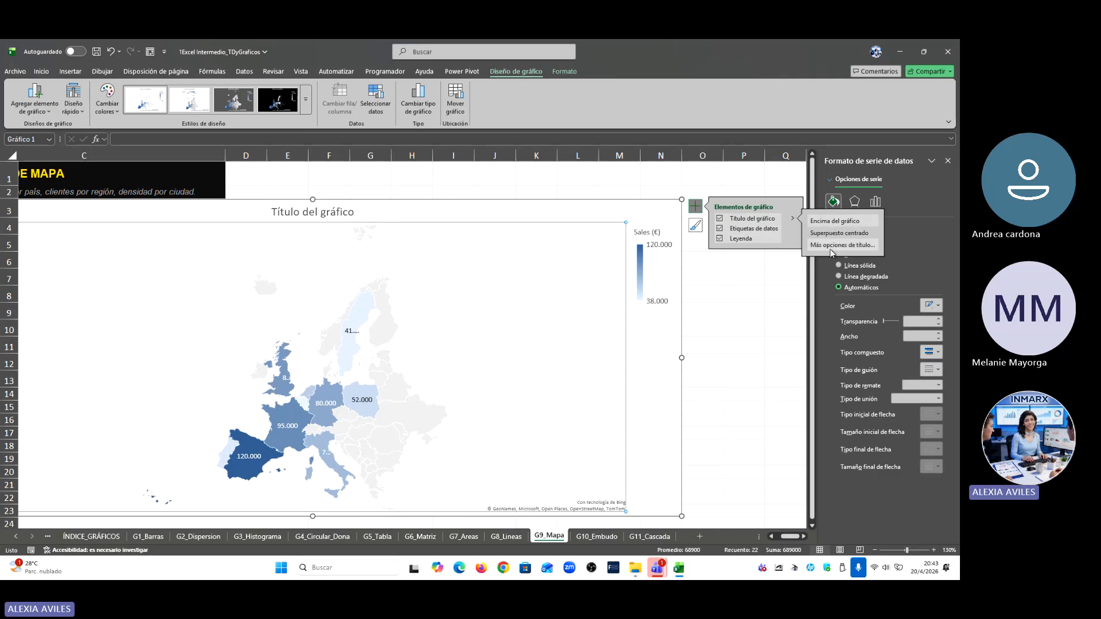
left_click(597, 205)
left_click(703, 263)
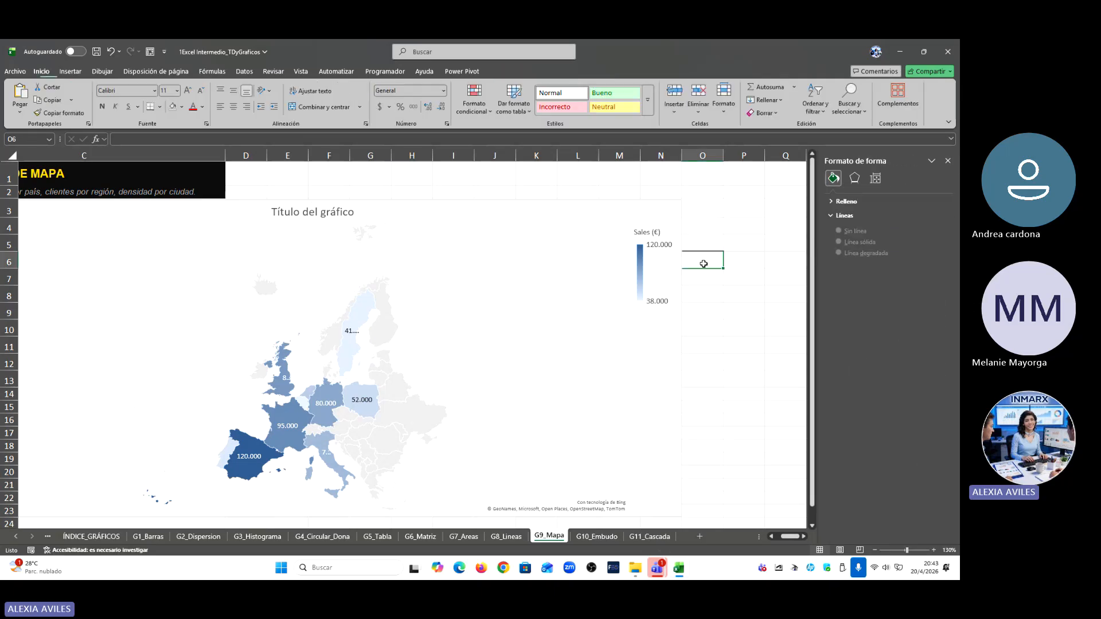
Step: Select the map chart area and close the formatting pane
left_click(612, 207)
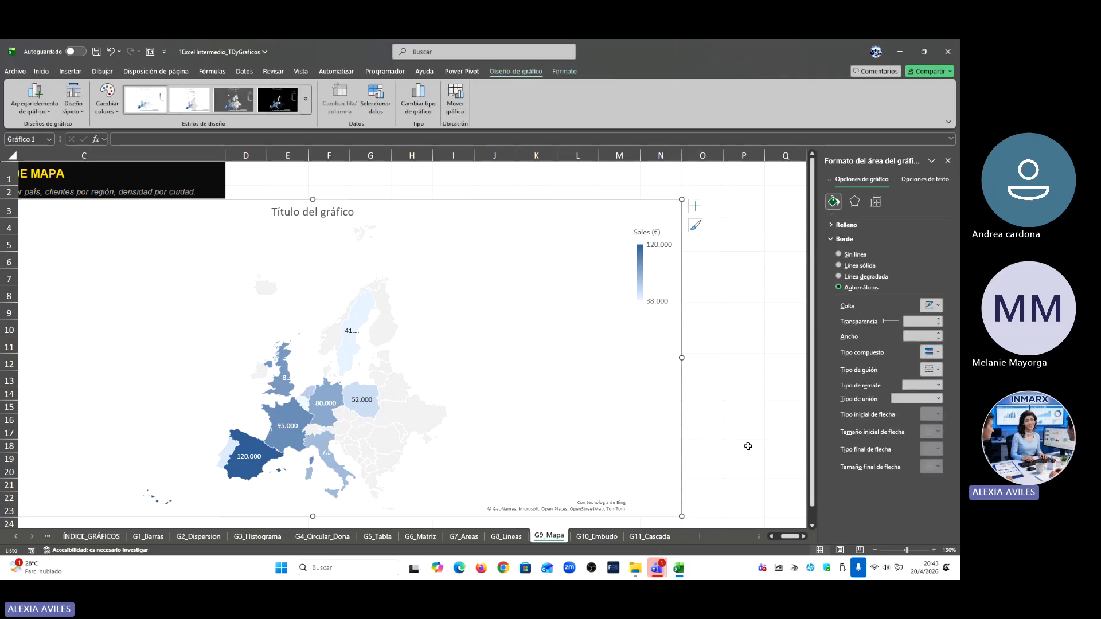
left_click(949, 161)
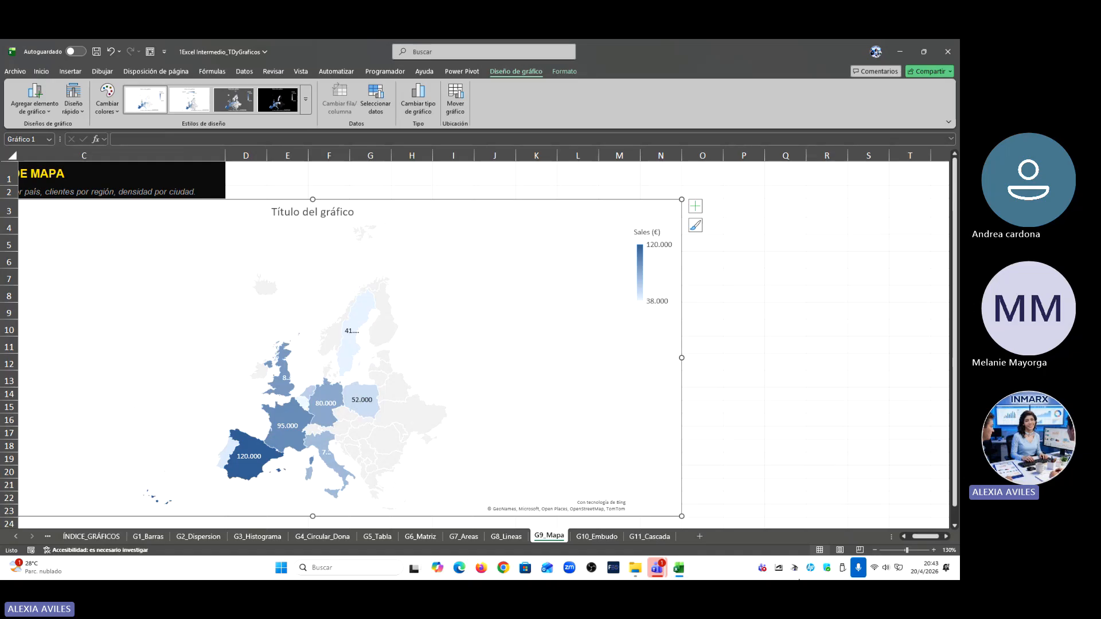
left_click_drag(929, 538, 921, 538)
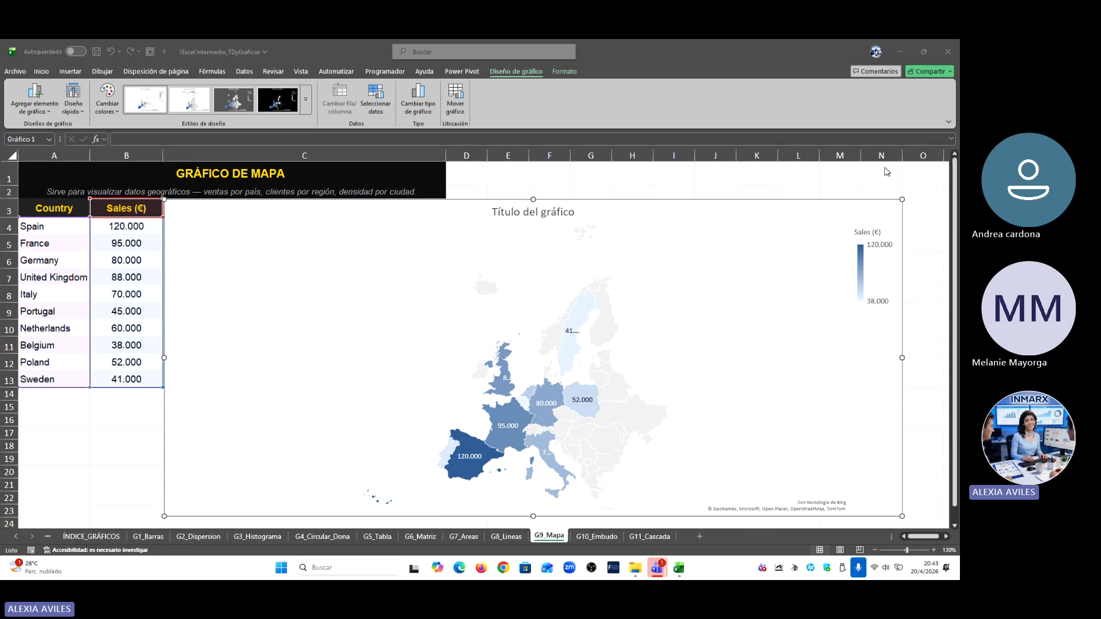
left_click(884, 436)
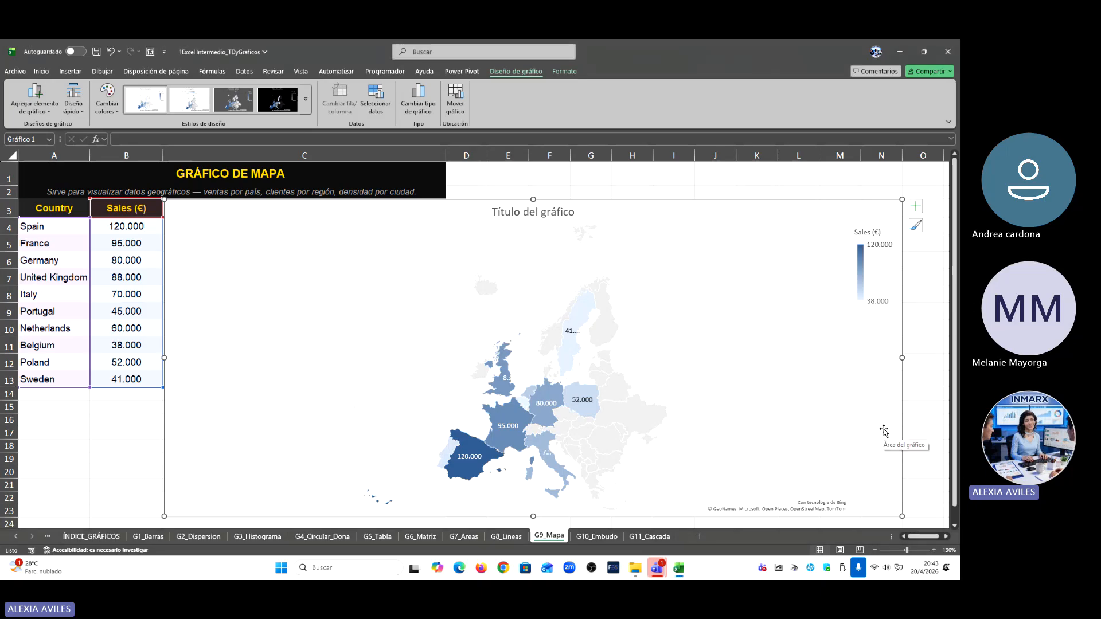
scroll(536, 300, "down", 2)
scroll(536, 300, "up", 2)
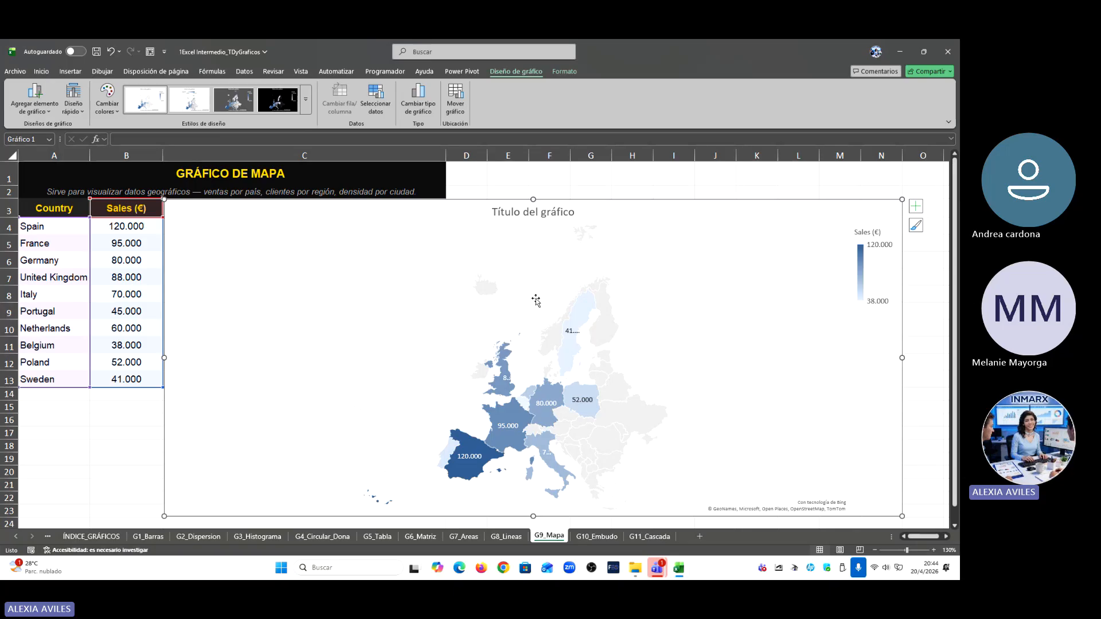
Step: Enter the heading Ciudades in cell A28 below the map chart and start its first entry in A29
scroll(536, 300, "down", 4)
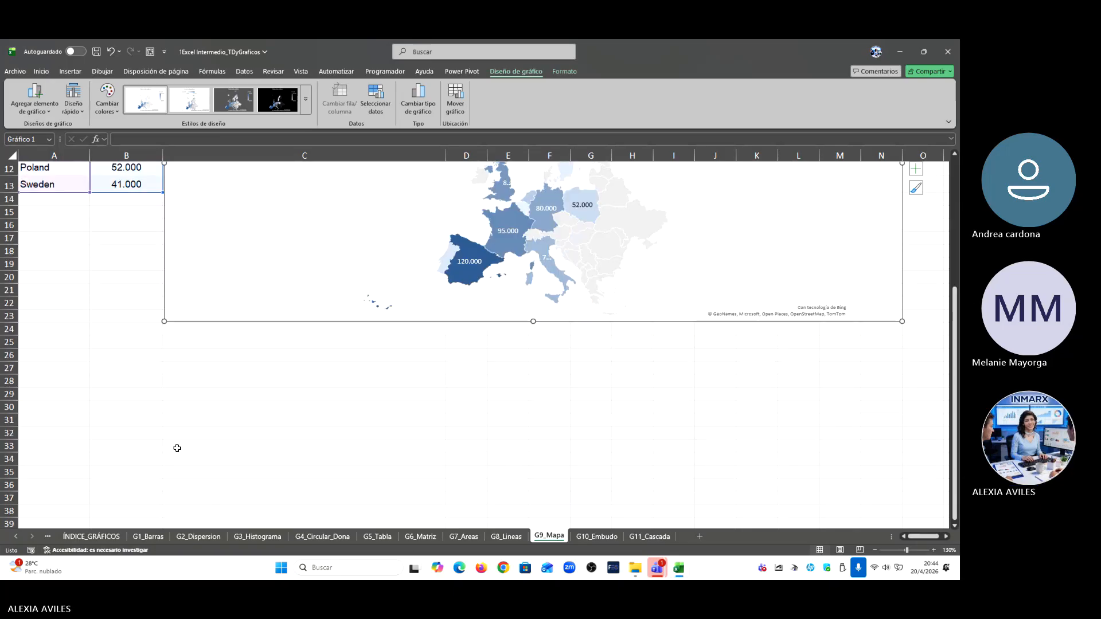
left_click(70, 382)
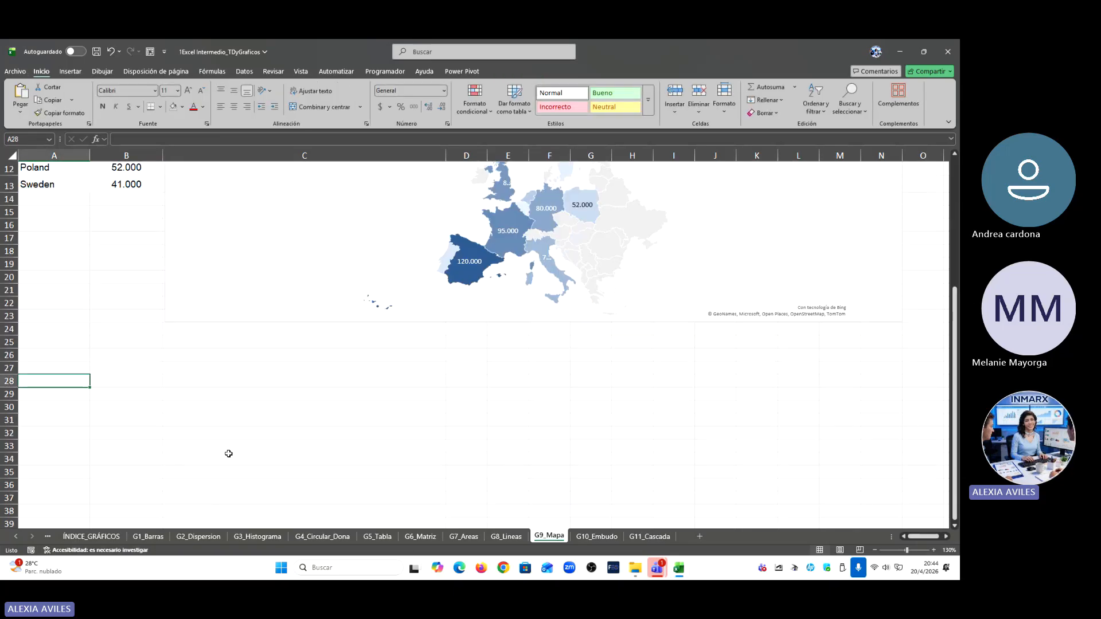
type("Ciudades")
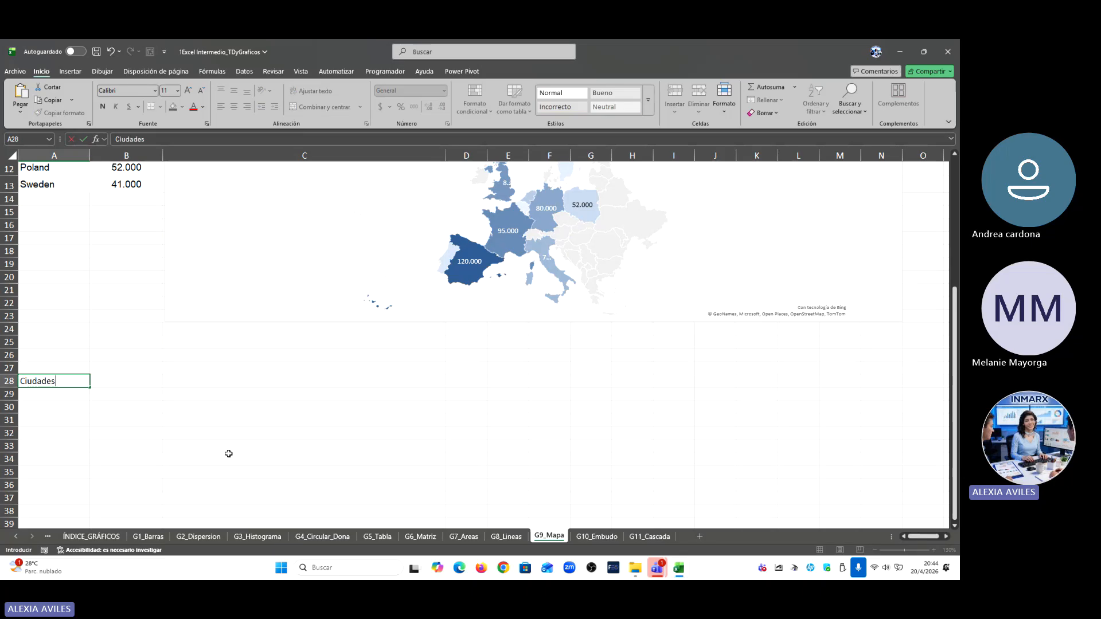
key("Return")
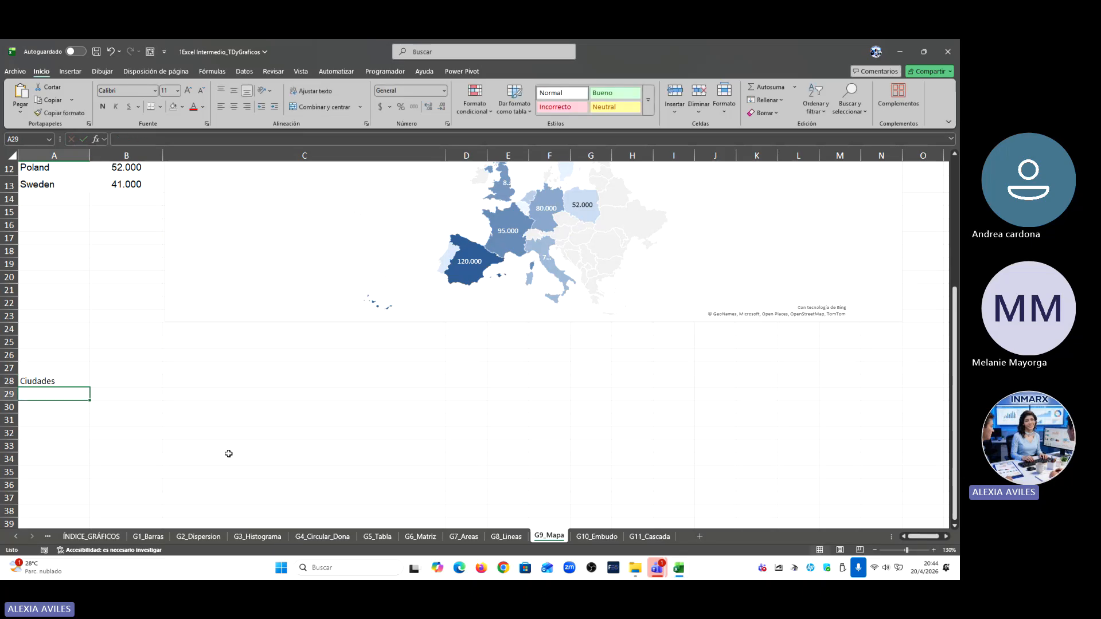
type("G")
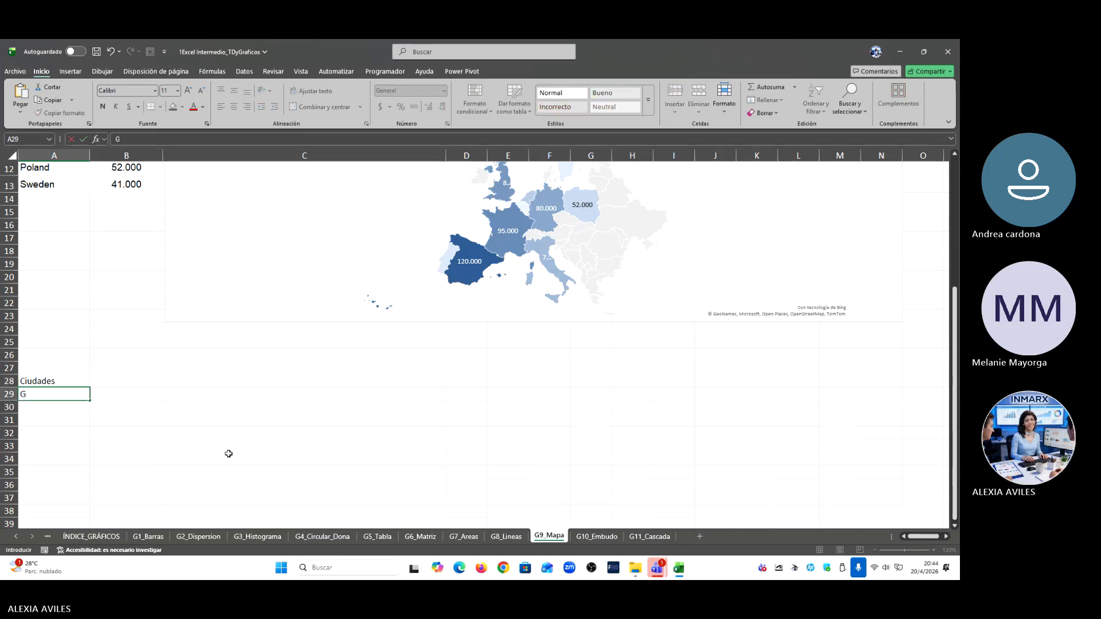
type("u")
key("BackSpace")
key("BackSpace")
Step: Replace the heading in A28 with Provincias and list Guayas, Pichincha and Azuay in A29:A31
key("Up")
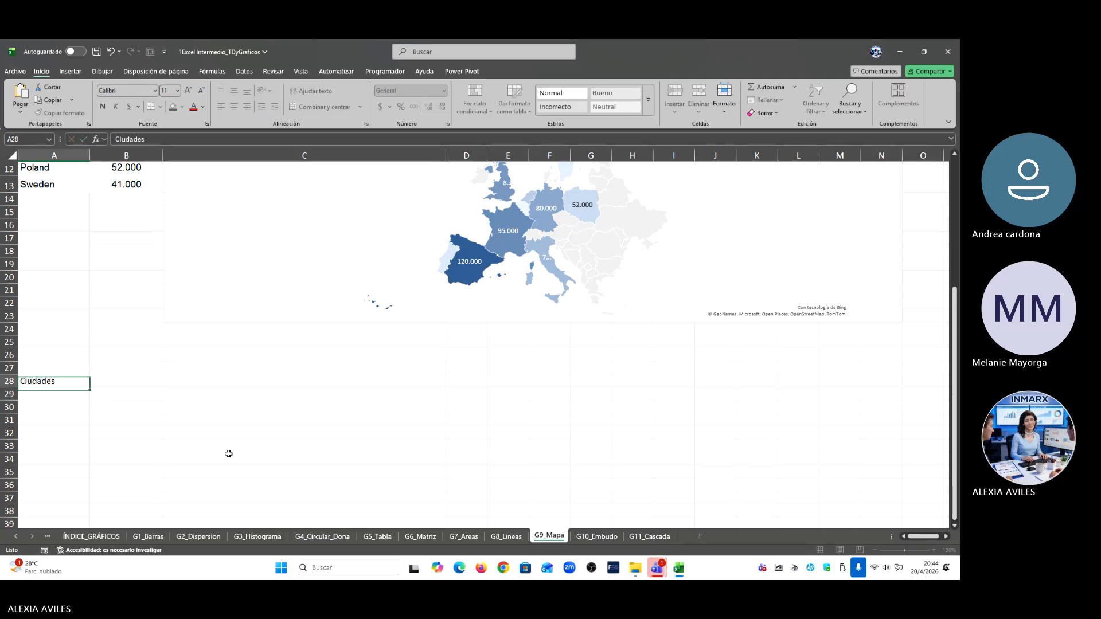
type("Provincias")
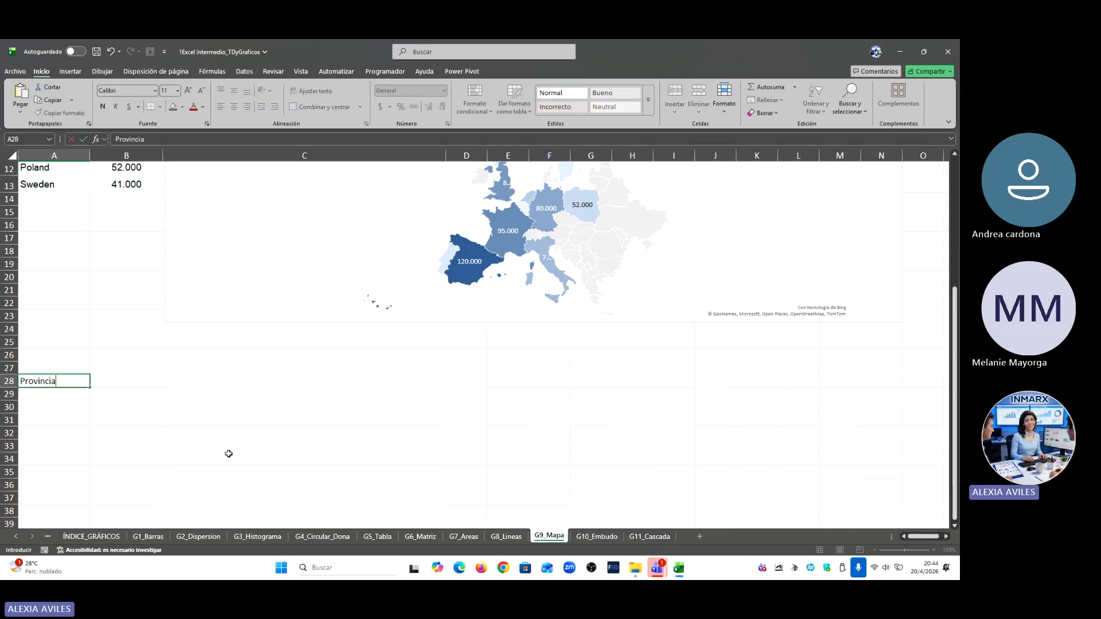
key("Return")
type("Guayas")
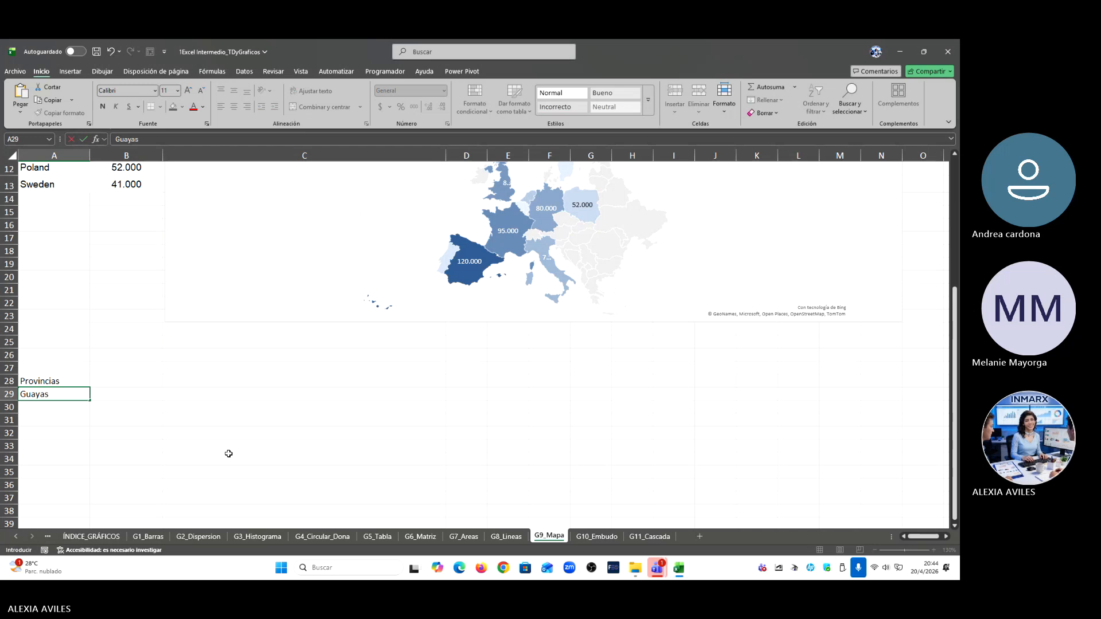
key("Return")
type("Pic")
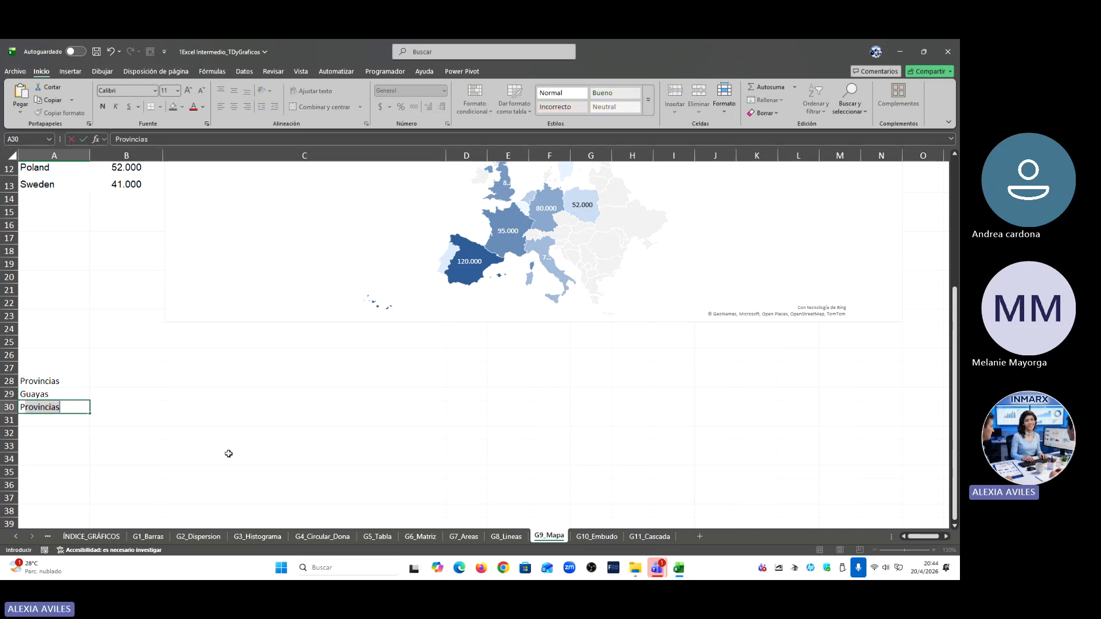
type("hi")
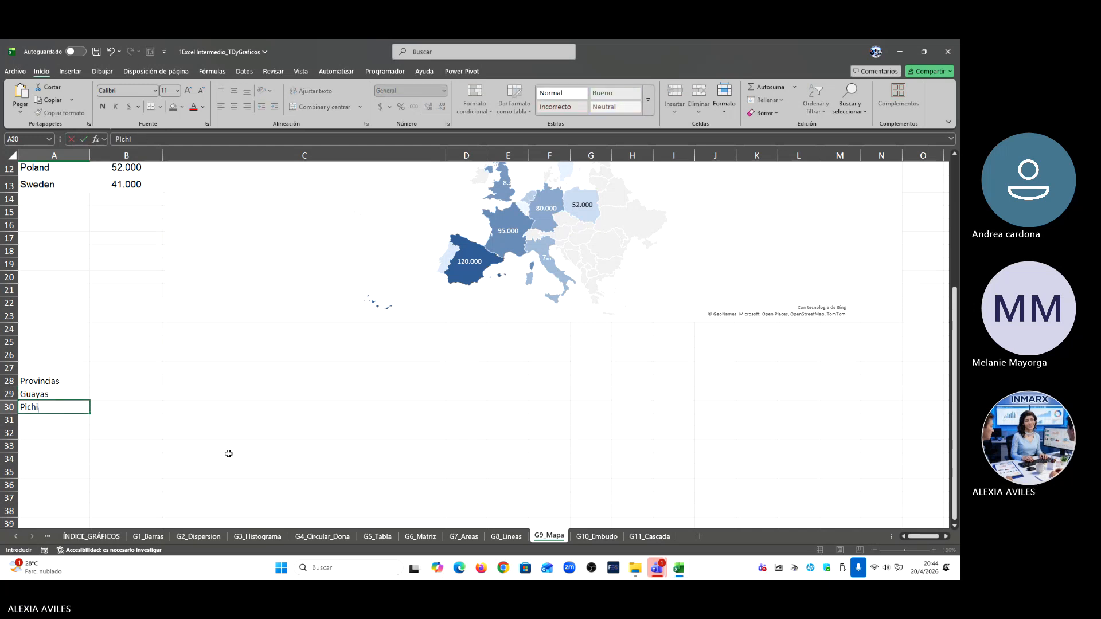
type("ncha")
key("Return")
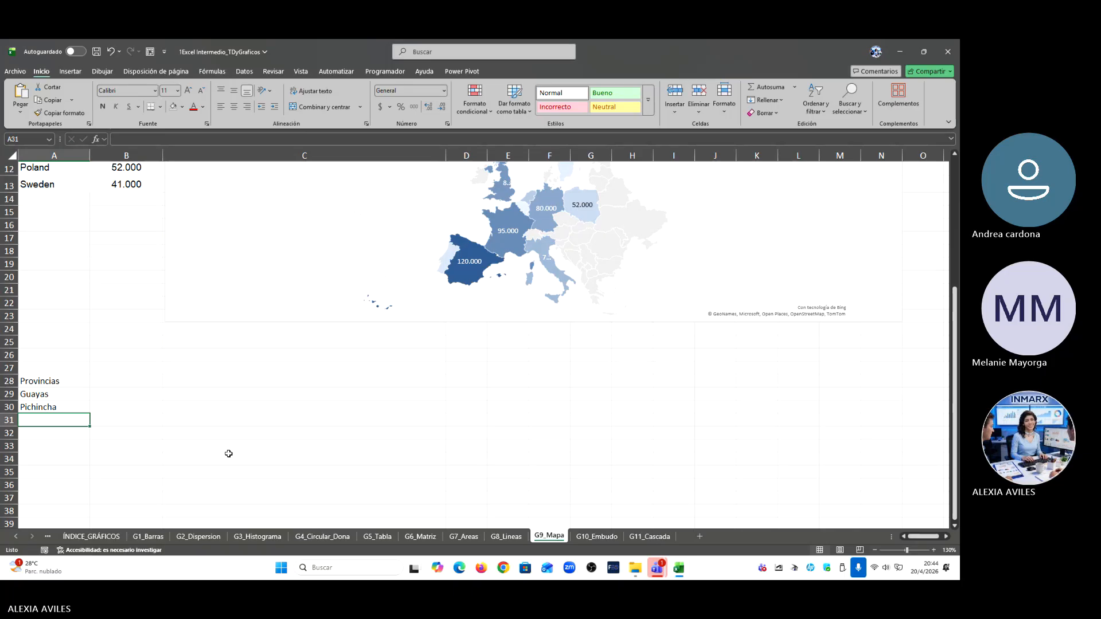
type("A")
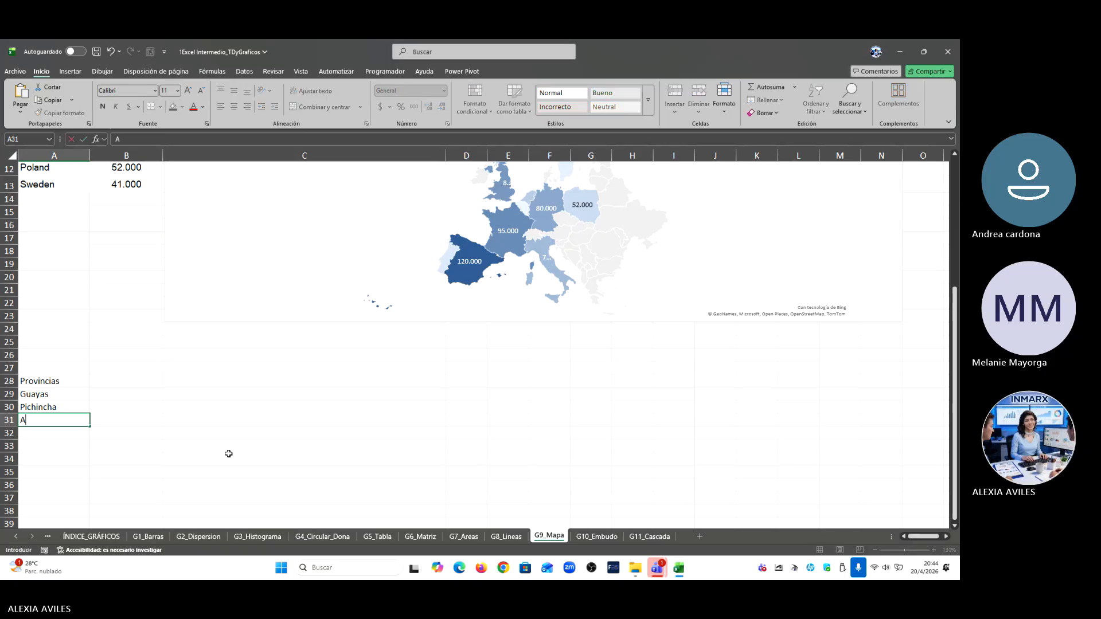
type("zuay")
key("Return")
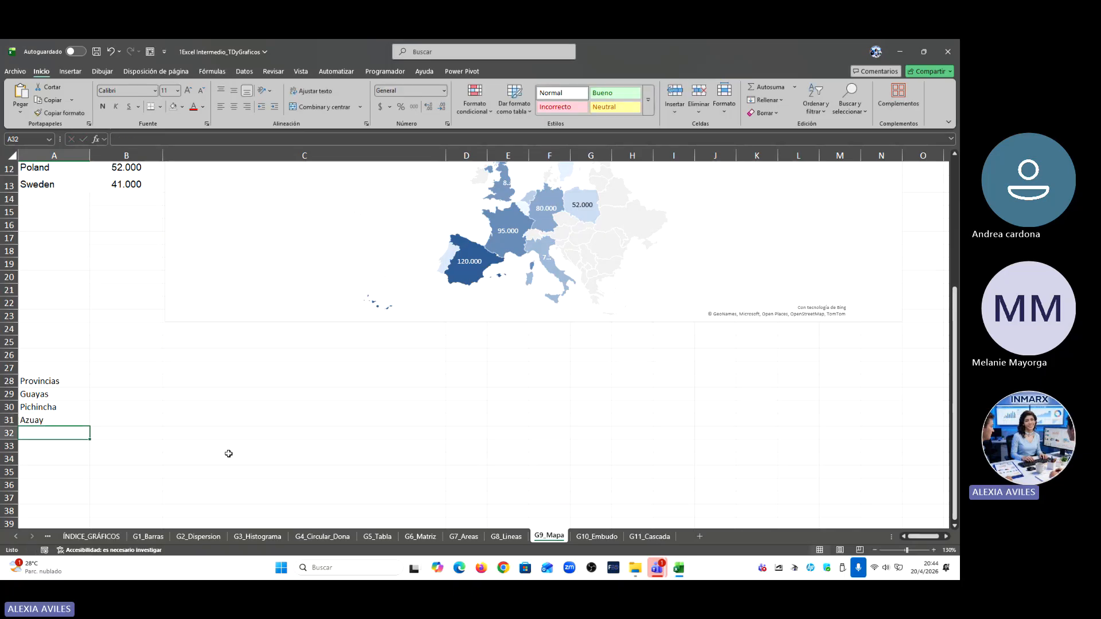
Step: Add the heading Valores in cell B28 beside the Provincias heading
key("Up")
key("Up")
key("Up")
key("Right")
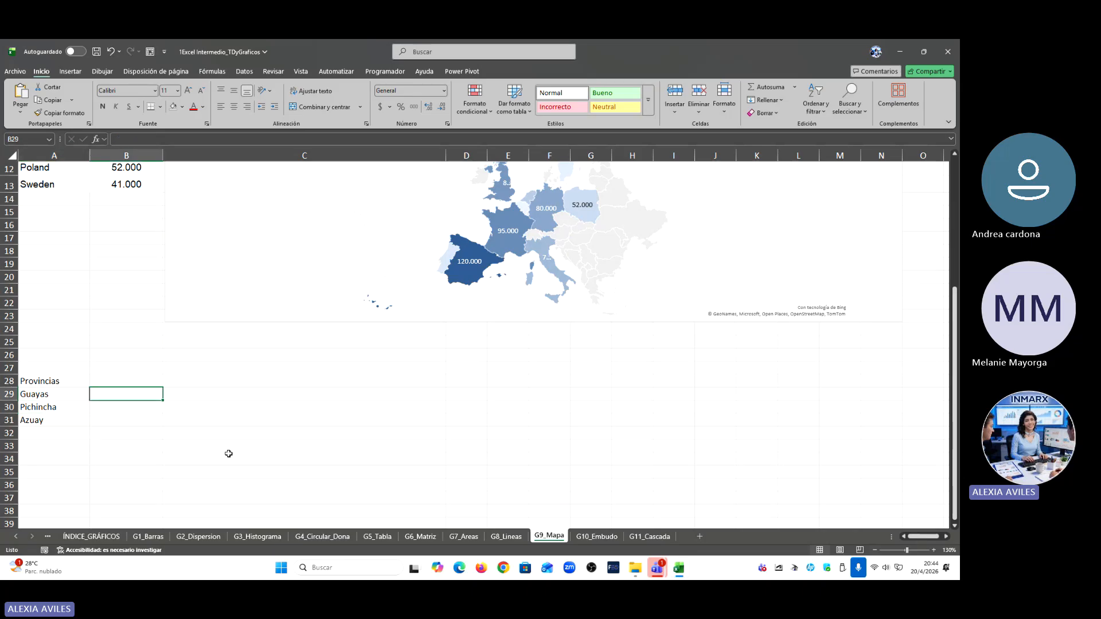
key("Up")
type("Valores")
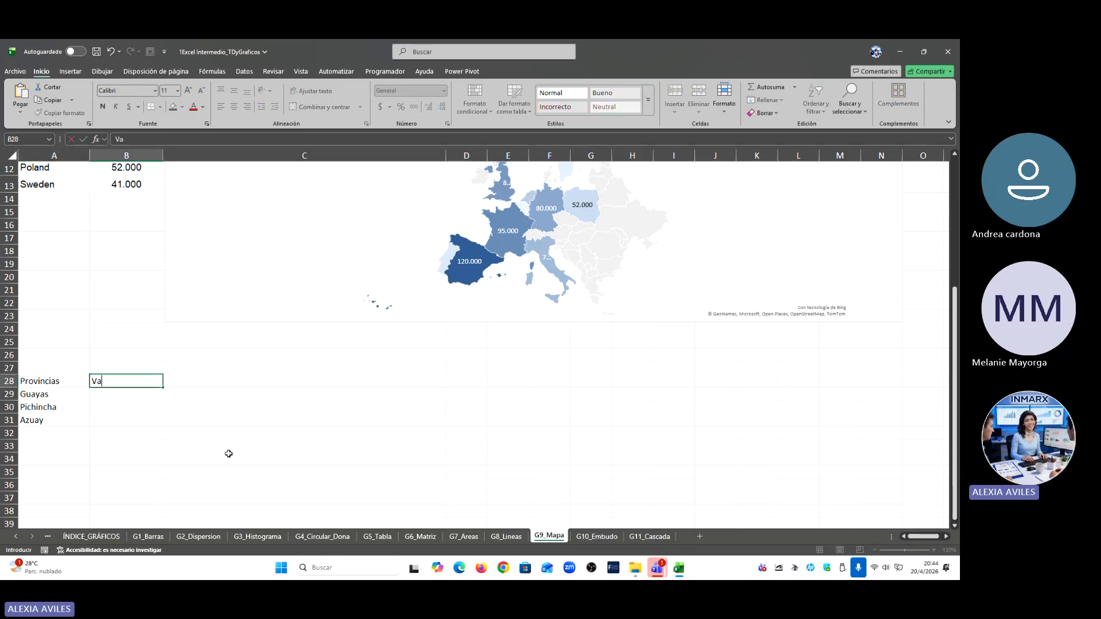
key("Return")
Step: Enter the values 20000 for Guayas, 25000 for Pichincha and 35000 for Azuay in B29:B31
type("2")
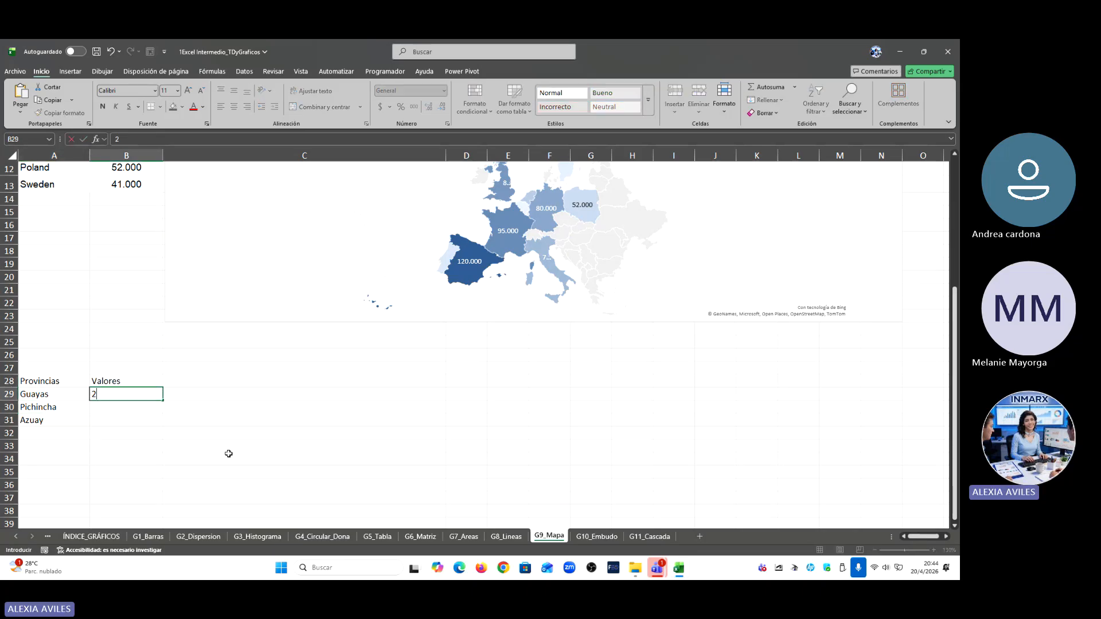
type("0000")
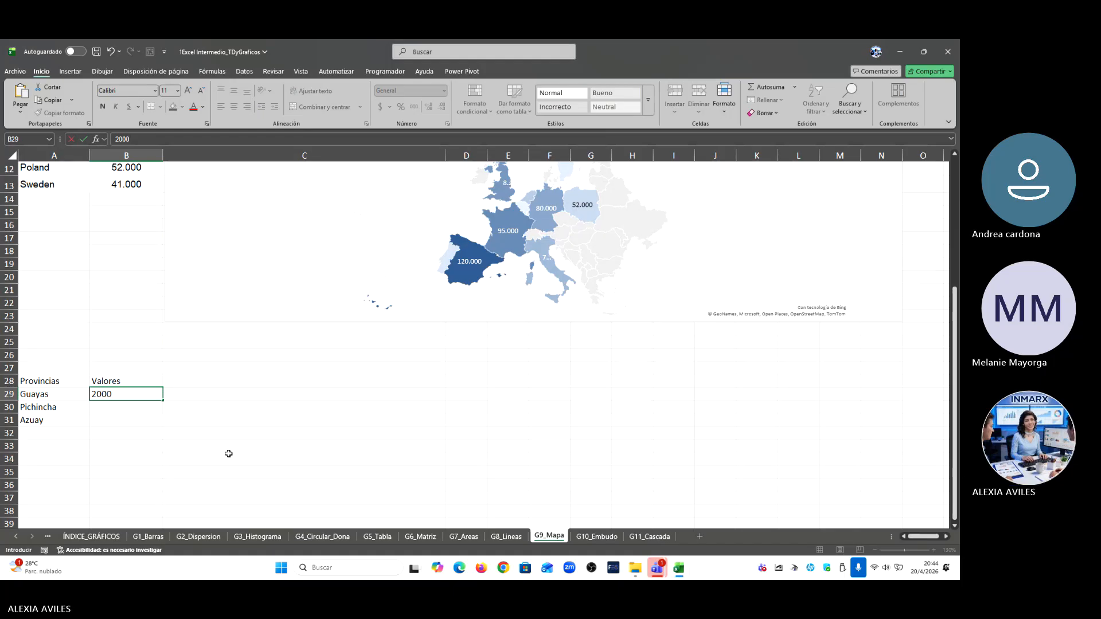
key("Return")
type("2500")
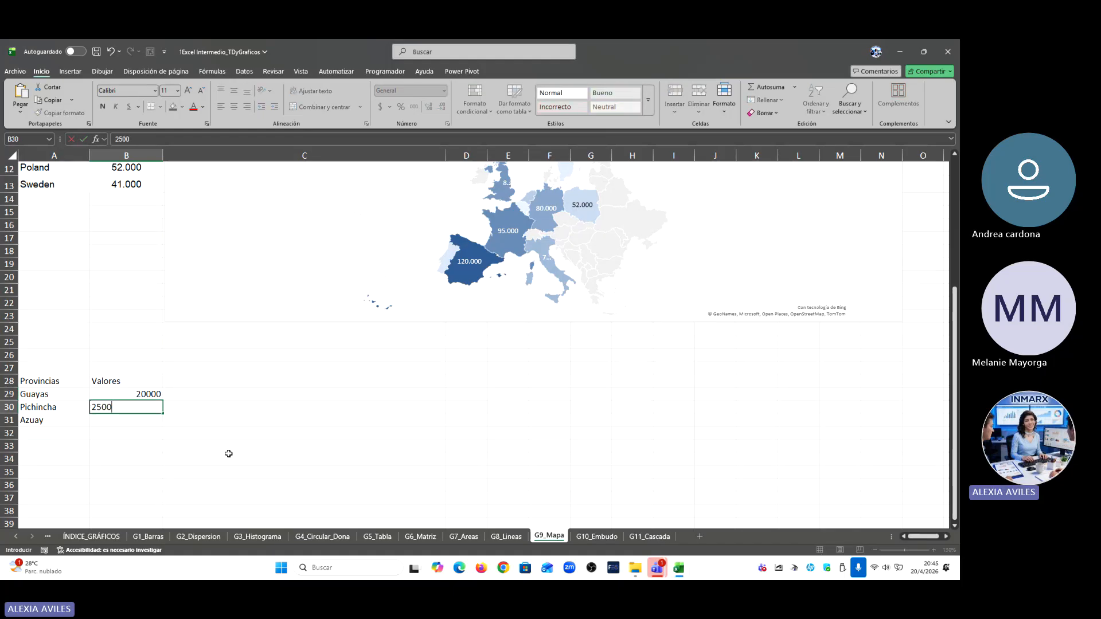
type("0")
key("Return")
type("35")
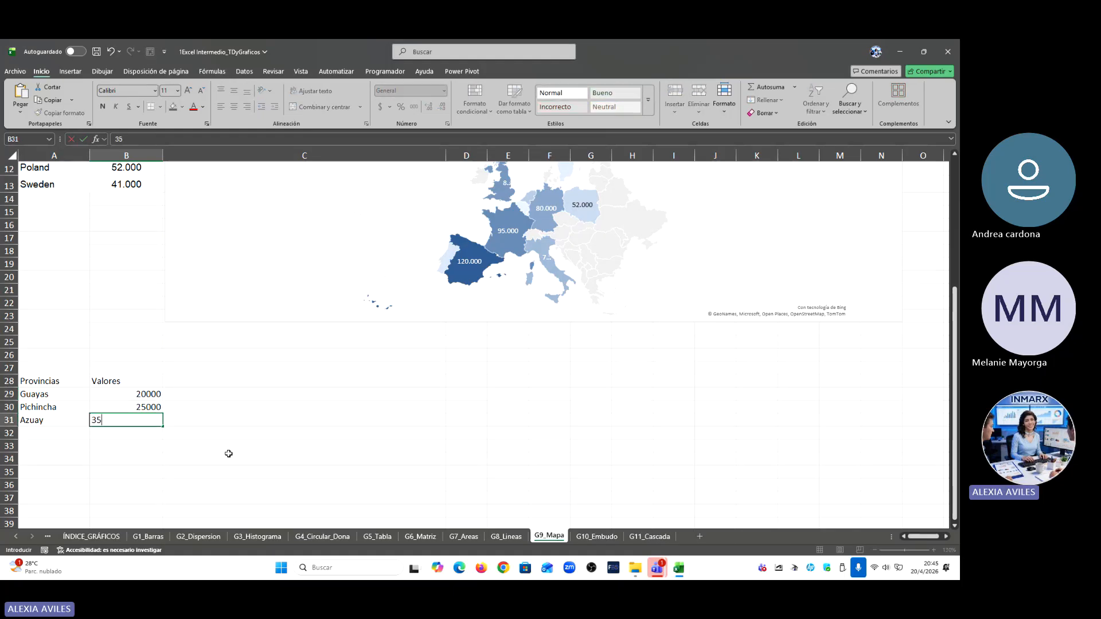
type("000")
key("Return")
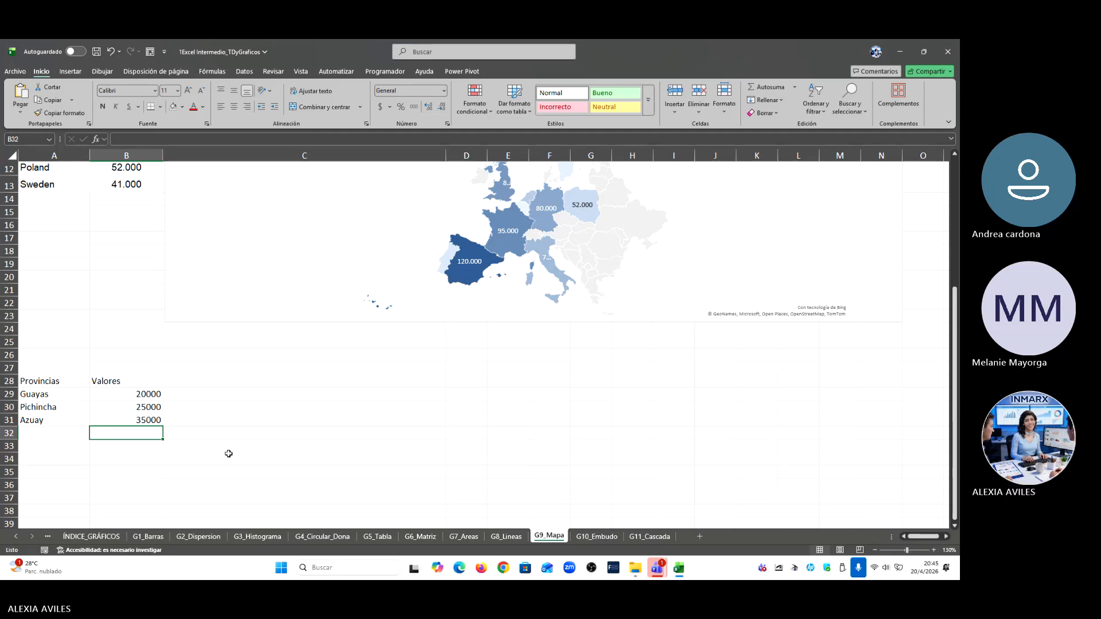
Step: Insert a filled map chart (Mapa coroplético) from A28:B31 and place it below the European map
left_click_drag(55, 381, 133, 413)
left_click(70, 71)
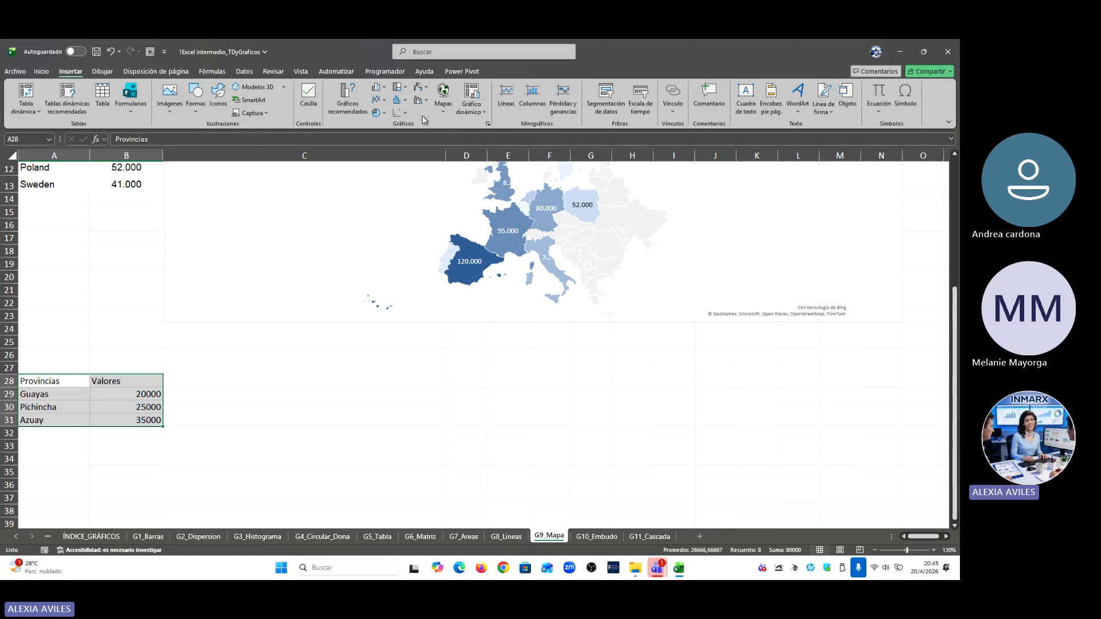
left_click(488, 123)
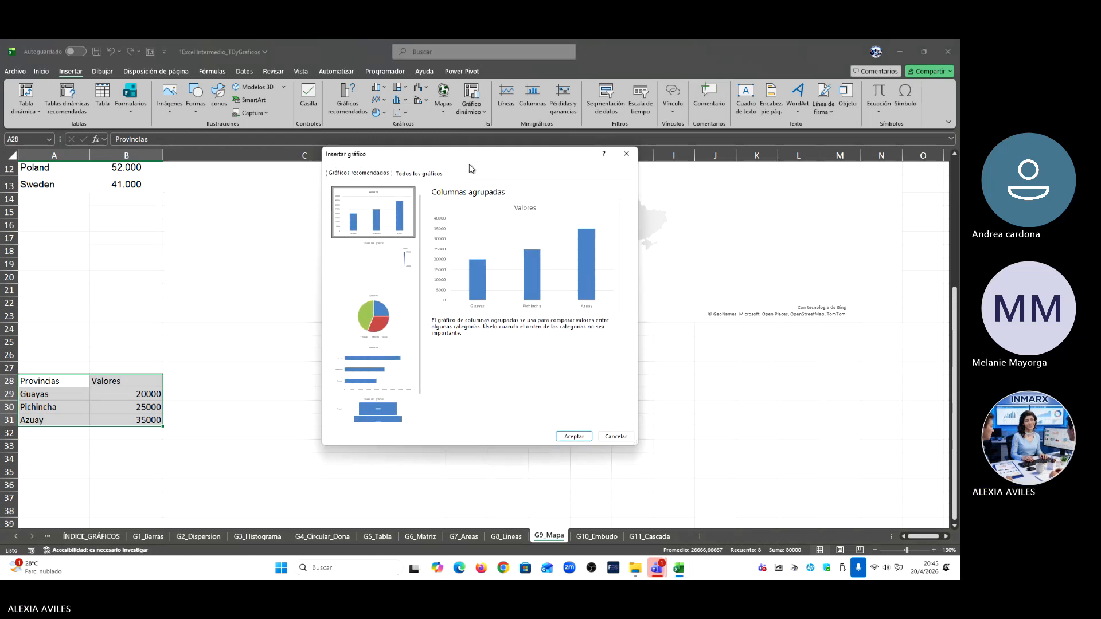
left_click(418, 173)
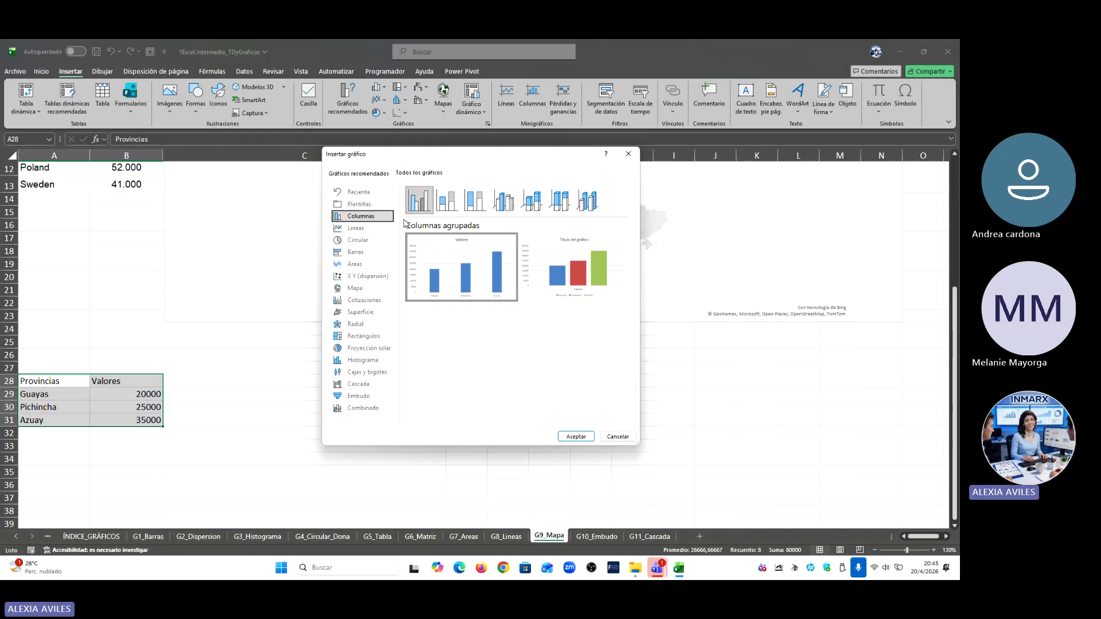
left_click(381, 289)
mouse_move(482, 278)
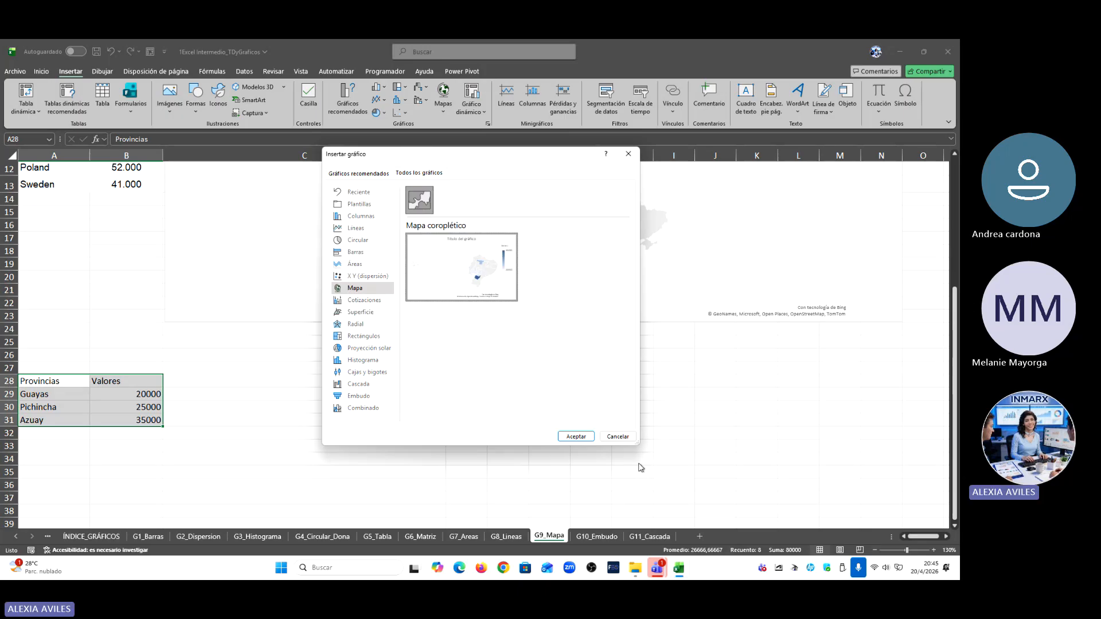
left_click(576, 436)
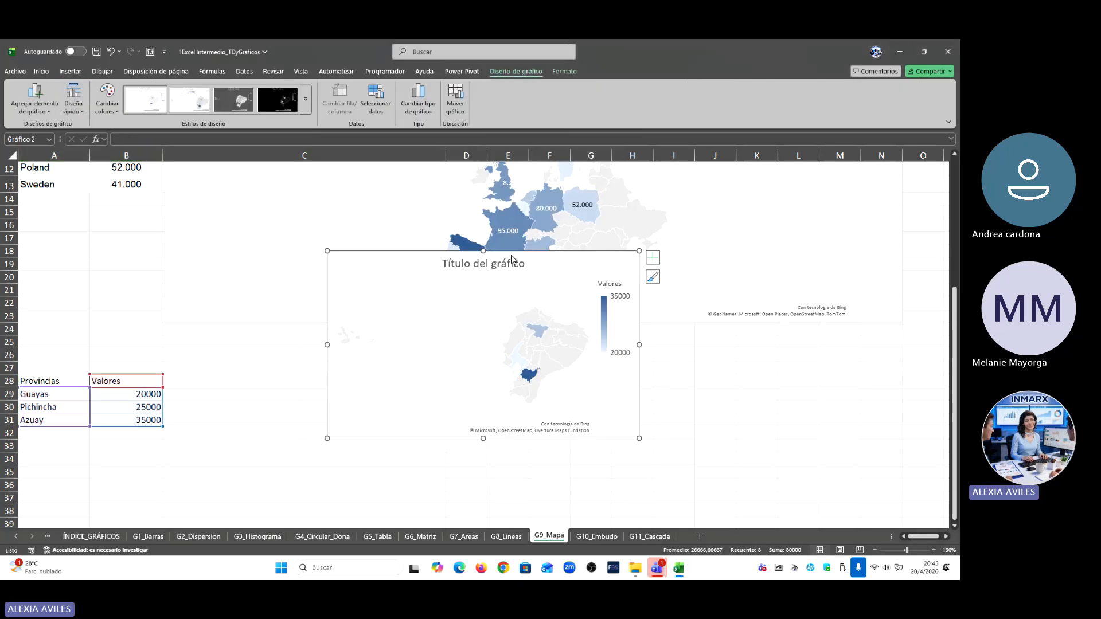
left_click_drag(508, 251, 433, 324)
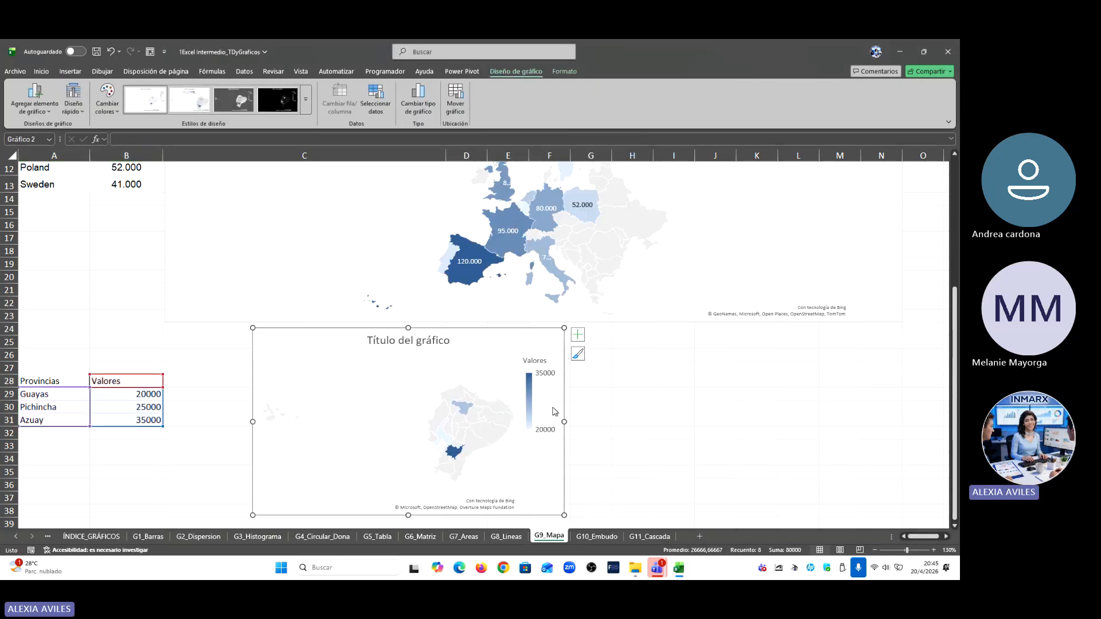
Step: Apply the dark grey chart style to the province map and enlarge the chart to reach column I
scroll(552, 414, "down", 1)
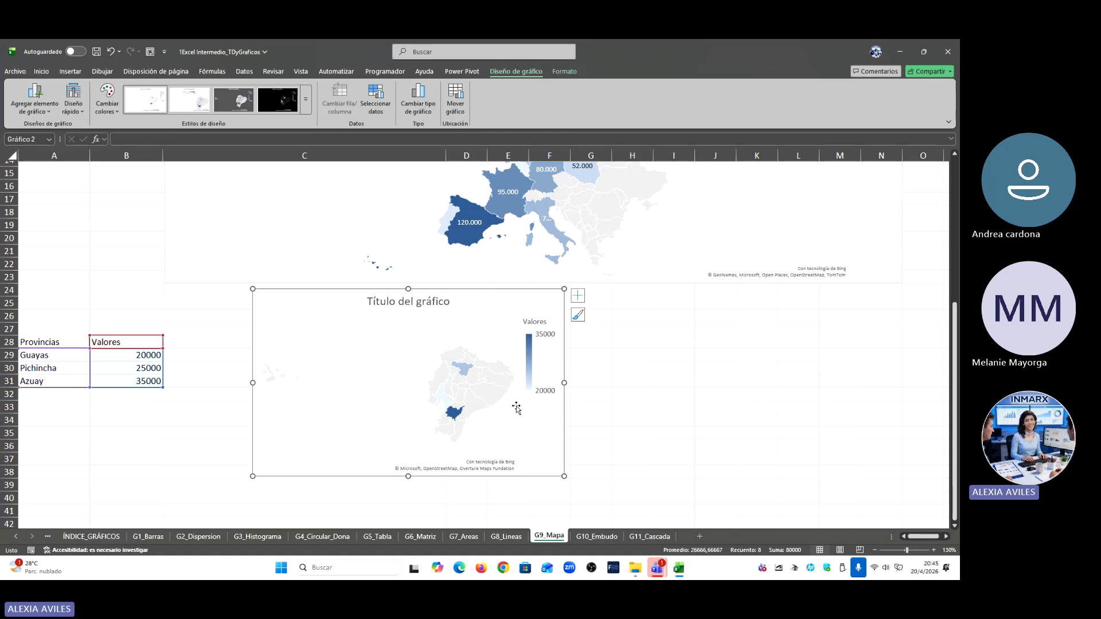
left_click(235, 105)
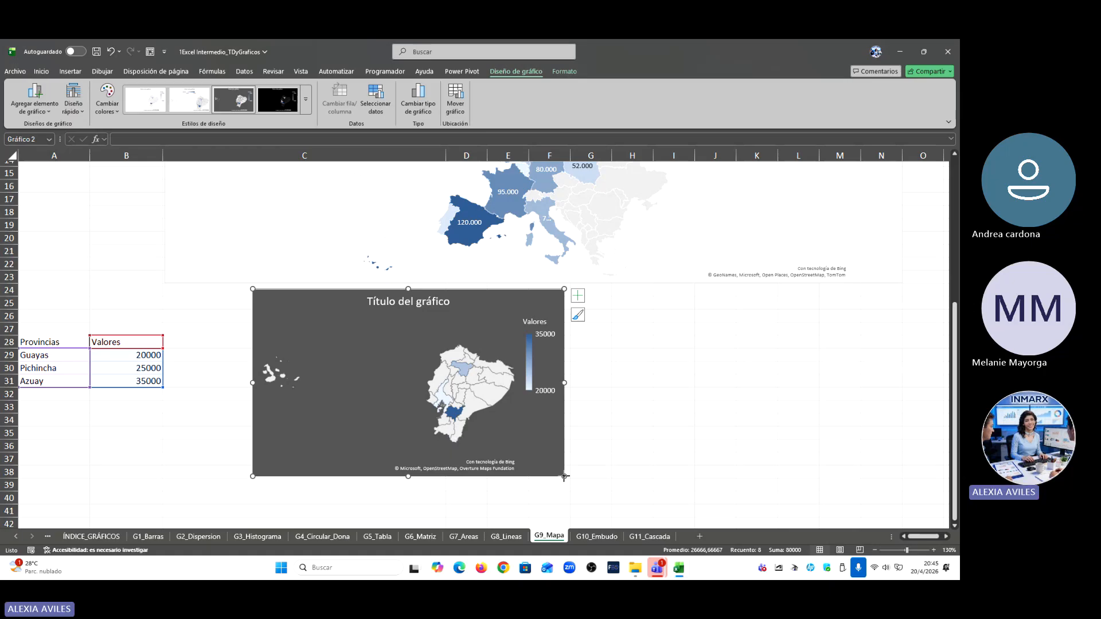
left_click_drag(565, 476, 695, 508)
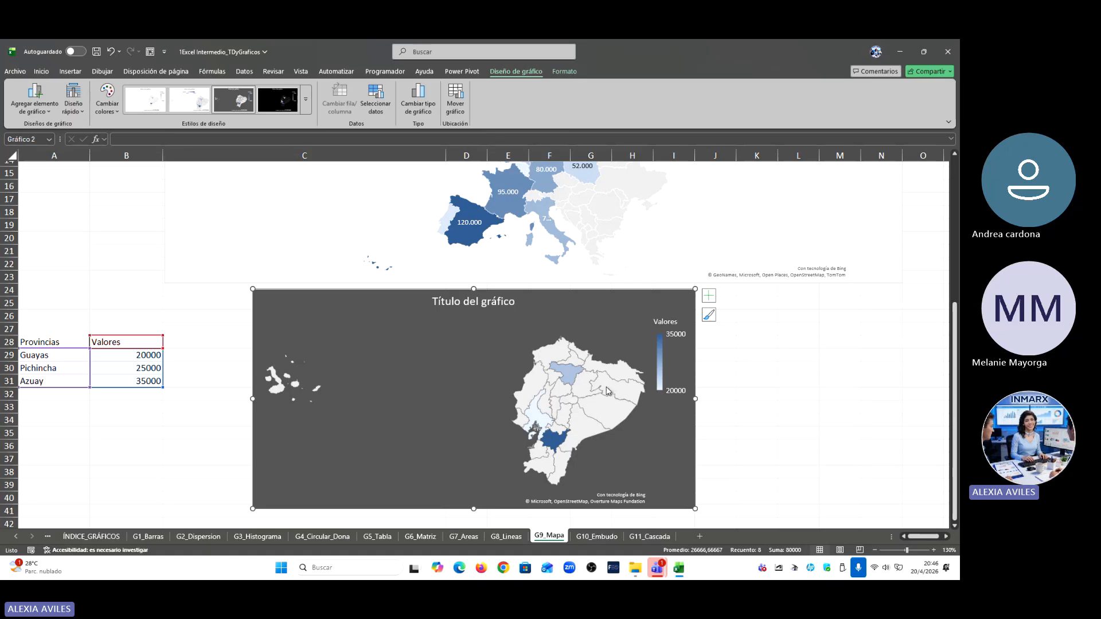
Step: Apply the quick layout that shows value labels on the provinces of the new map, then deselect the chart
mouse_move(594, 428)
scroll(376, 391, "up", 5)
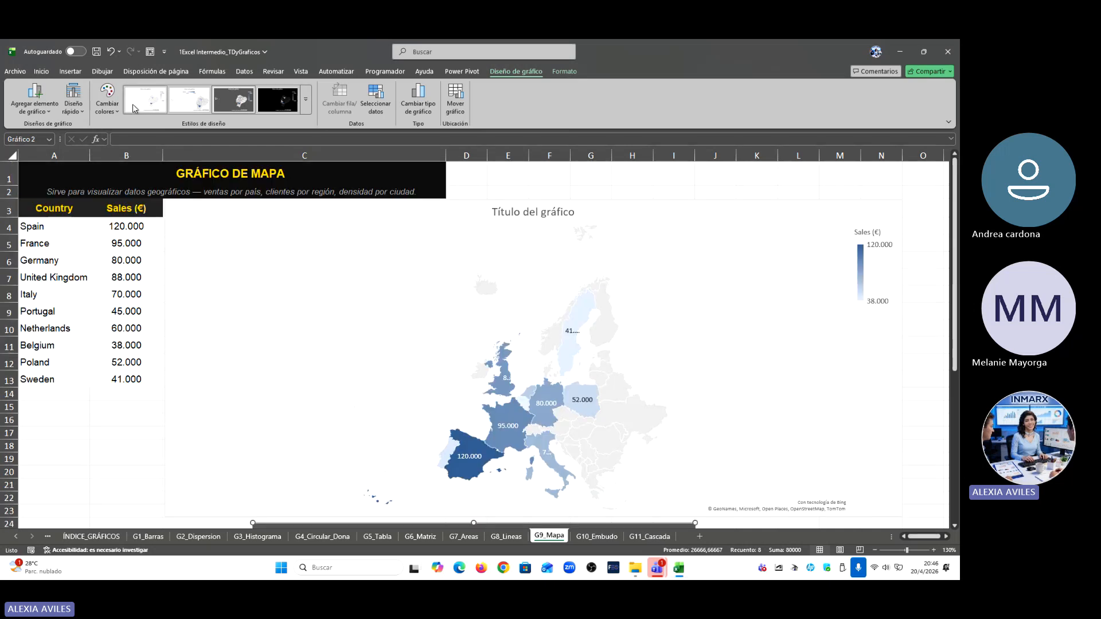
left_click(76, 115)
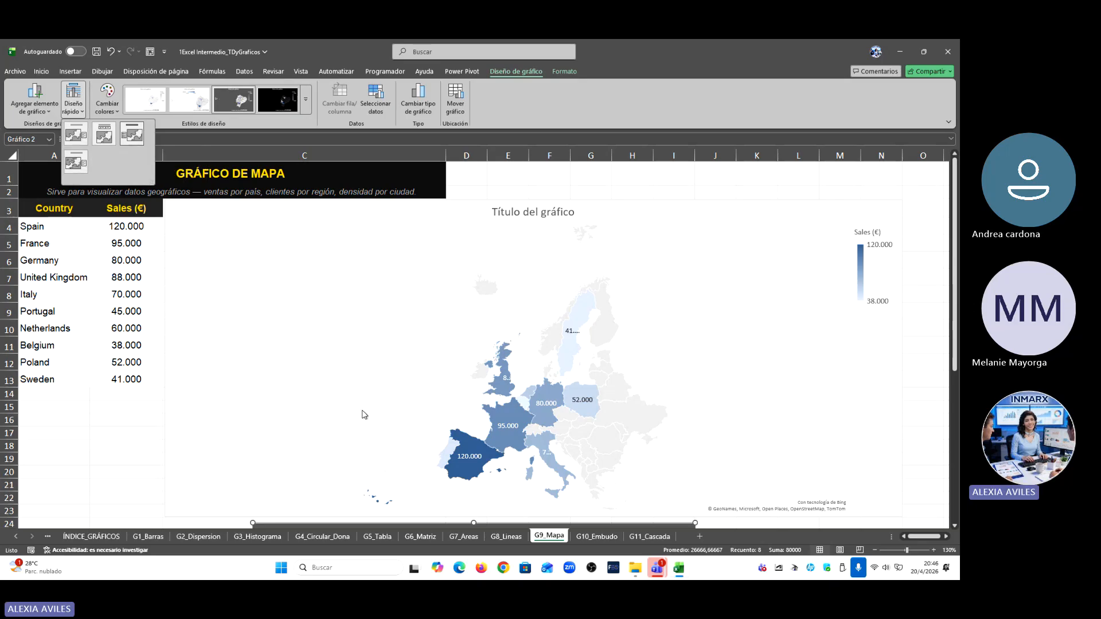
scroll(367, 412, "down", 4)
left_click(464, 339)
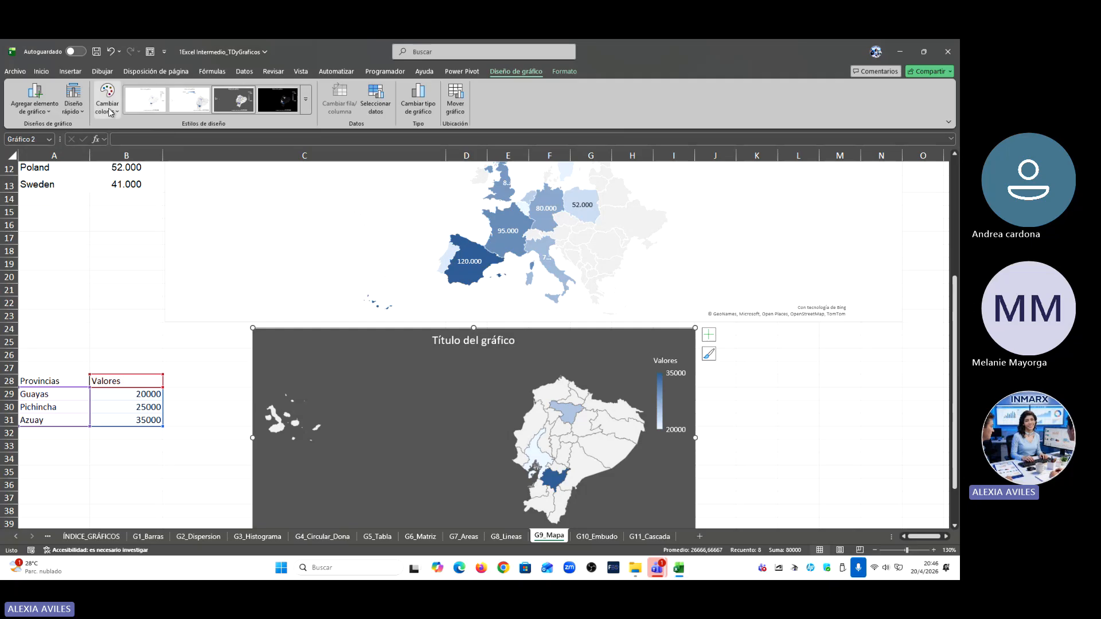
left_click(85, 110)
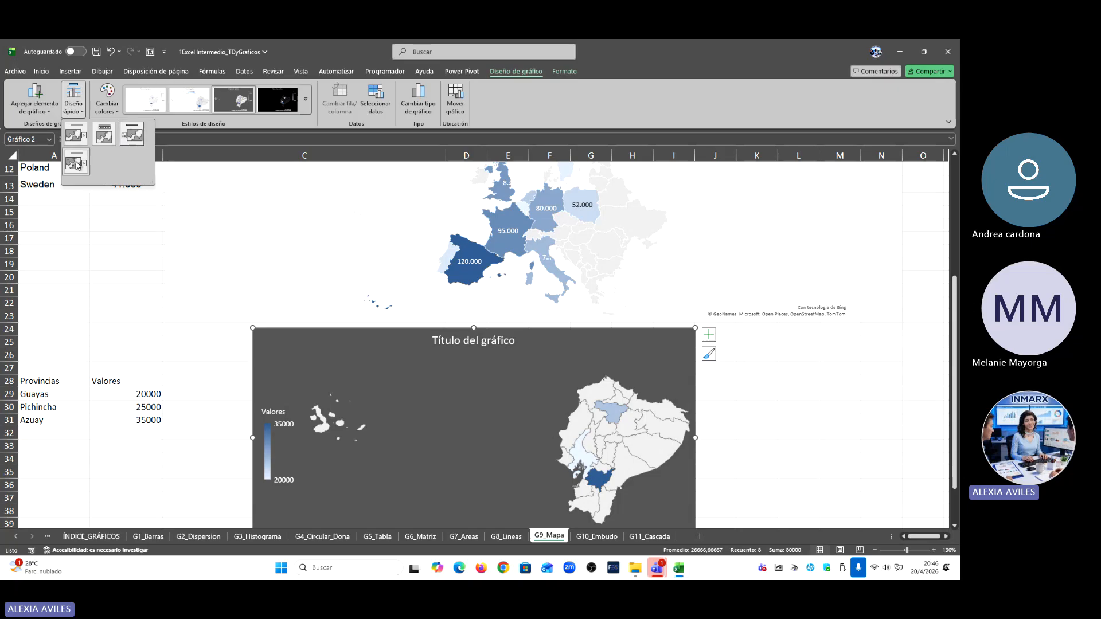
left_click(75, 158)
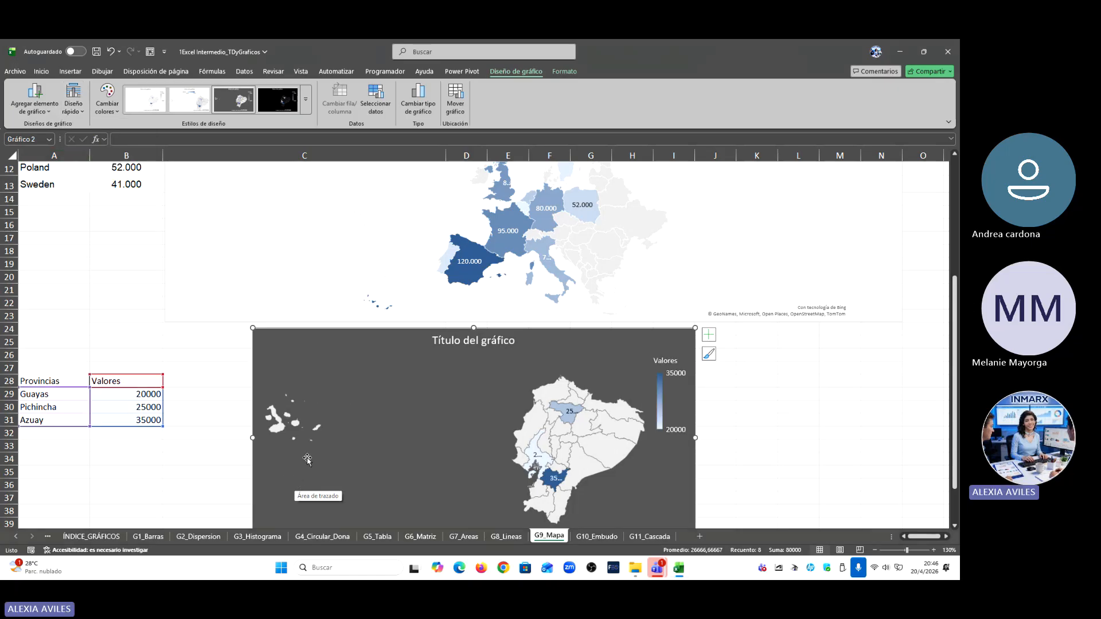
left_click(791, 377)
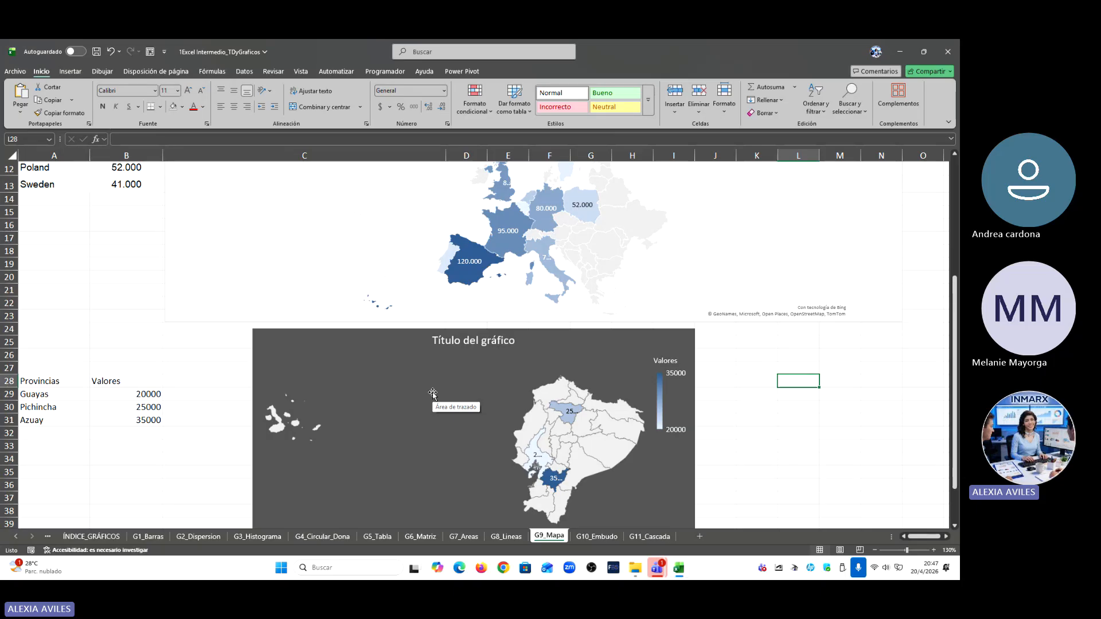
Step: On the G10_Embudo sheet, insert a funnel chart (Embudo) from A4:B13 and move and enlarge it to cover about F4:Q24
left_click(599, 538)
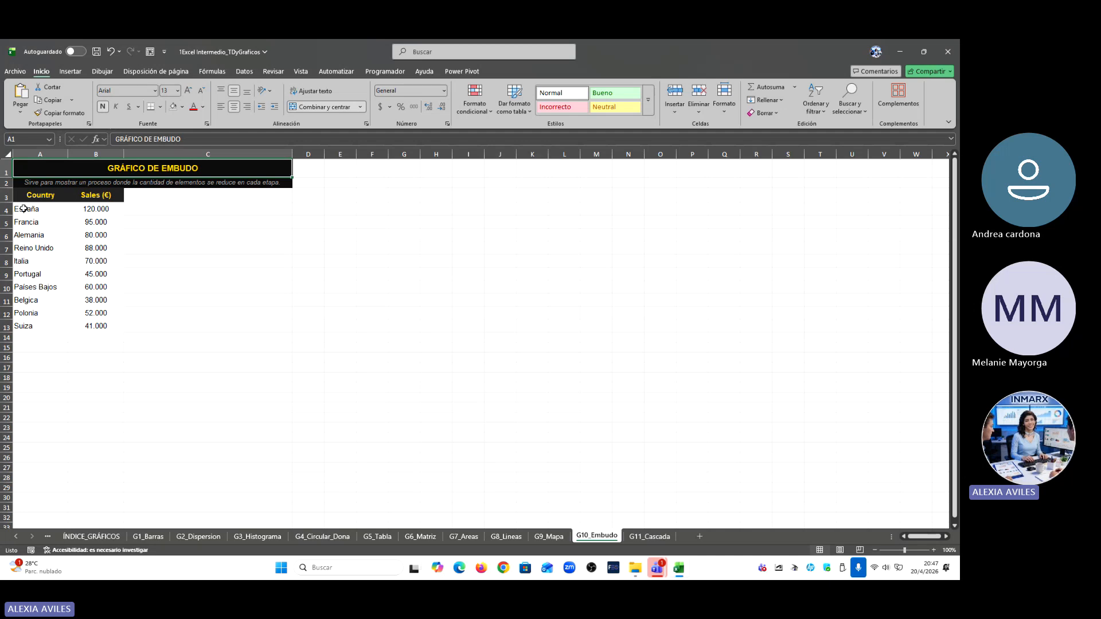
left_click_drag(24, 209, 100, 326)
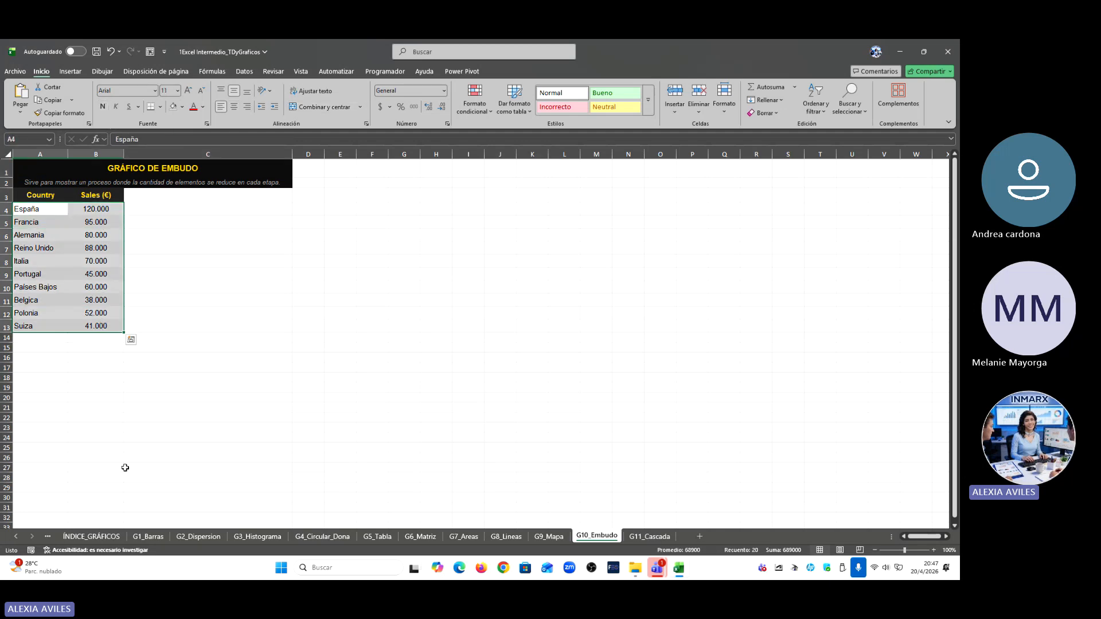
left_click(83, 73)
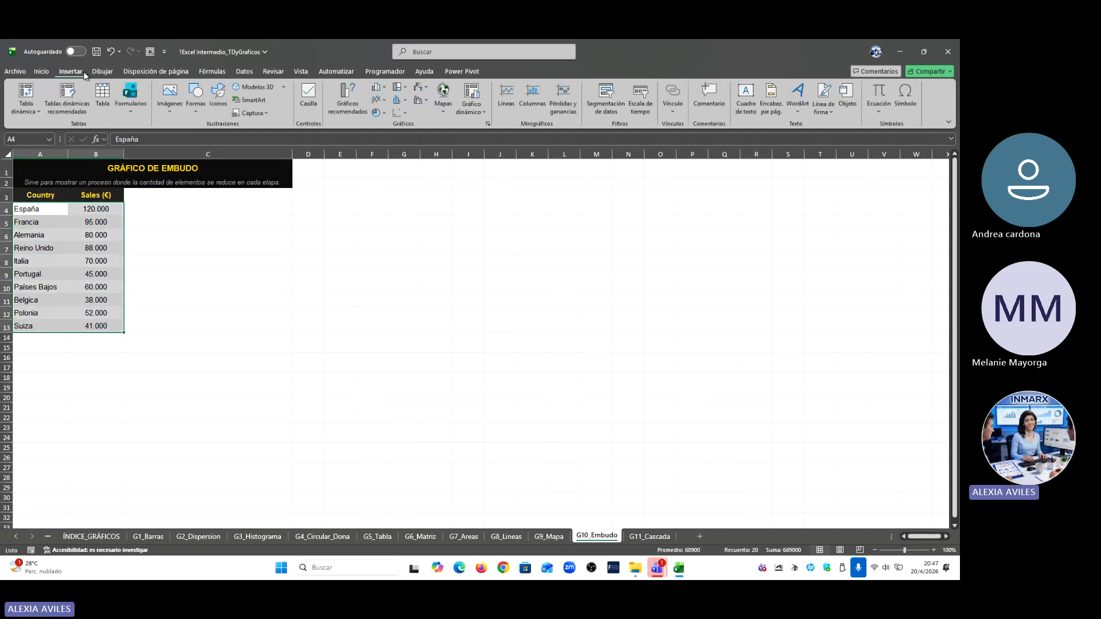
left_click(487, 123)
left_click(419, 173)
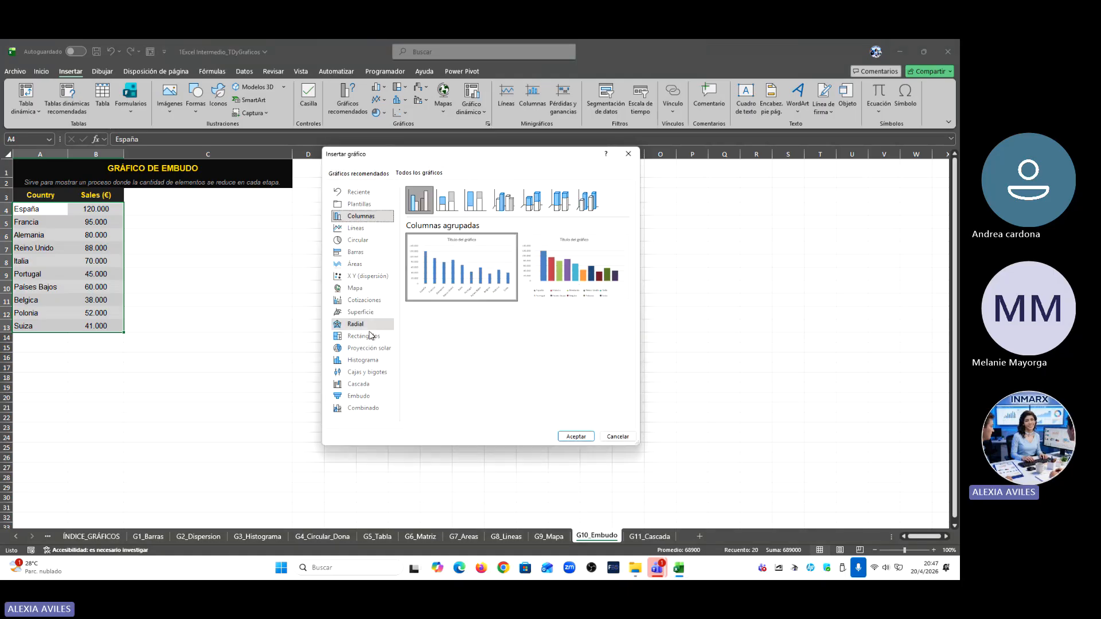
left_click(374, 396)
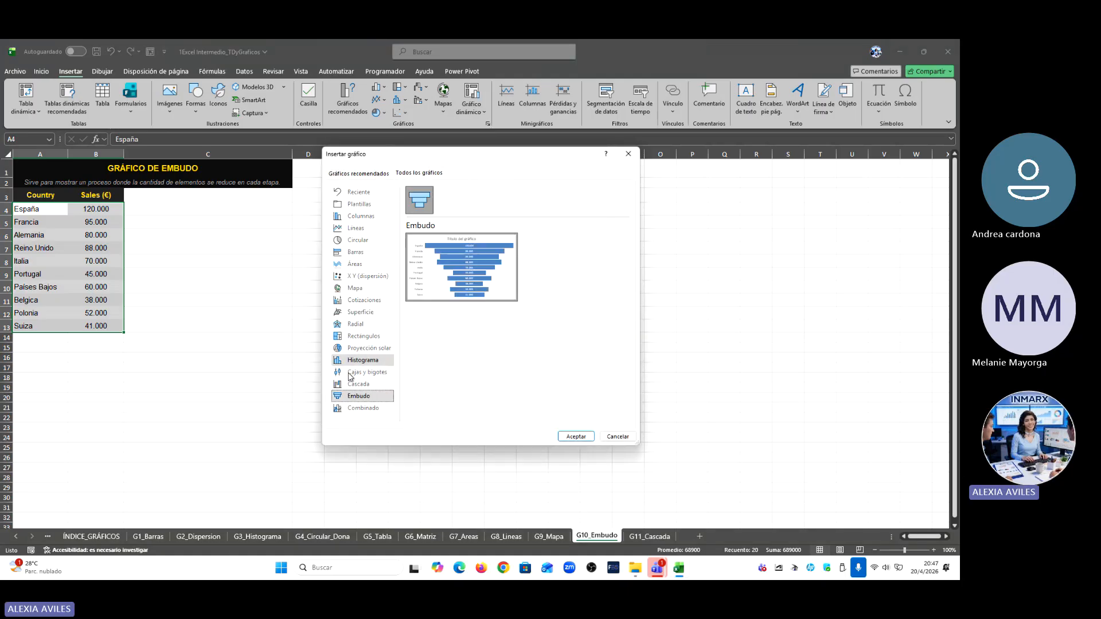
left_click(589, 439)
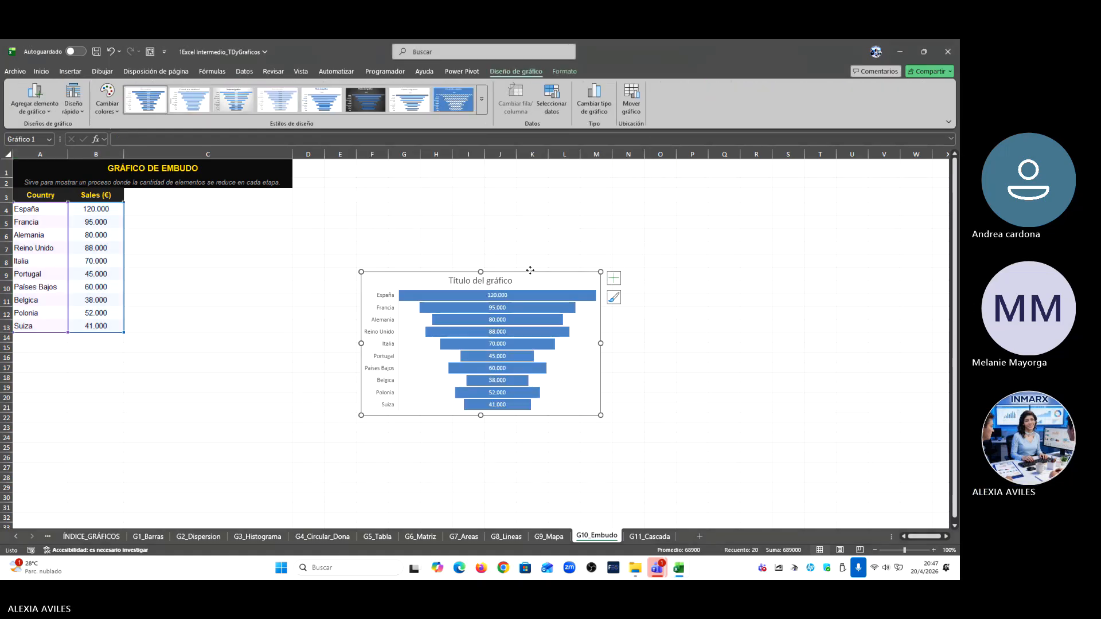
left_click_drag(529, 271, 525, 212)
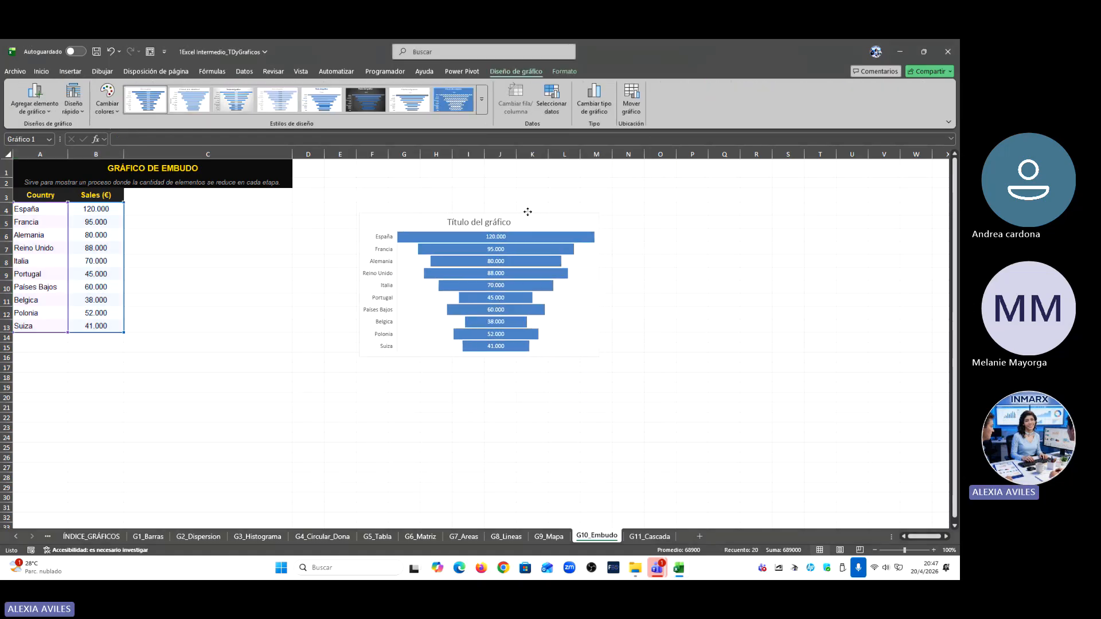
left_click_drag(598, 357, 741, 442)
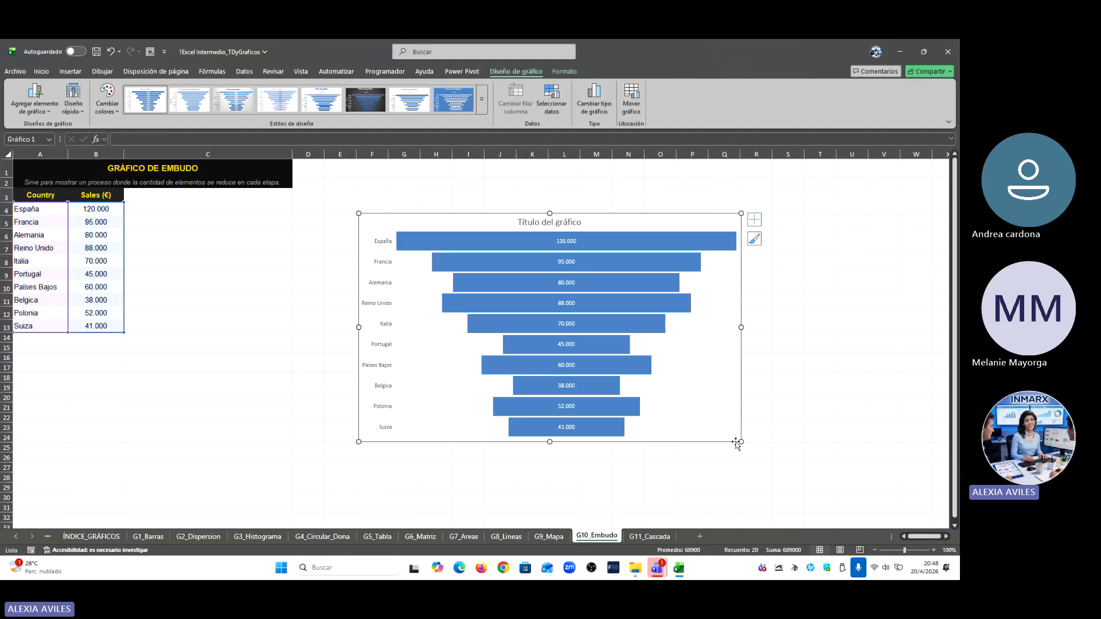
Step: Apply a custom sort to the funnel chart's source data, ordering the sales column from largest to smallest (De mayor a menor)
right_click(92, 210)
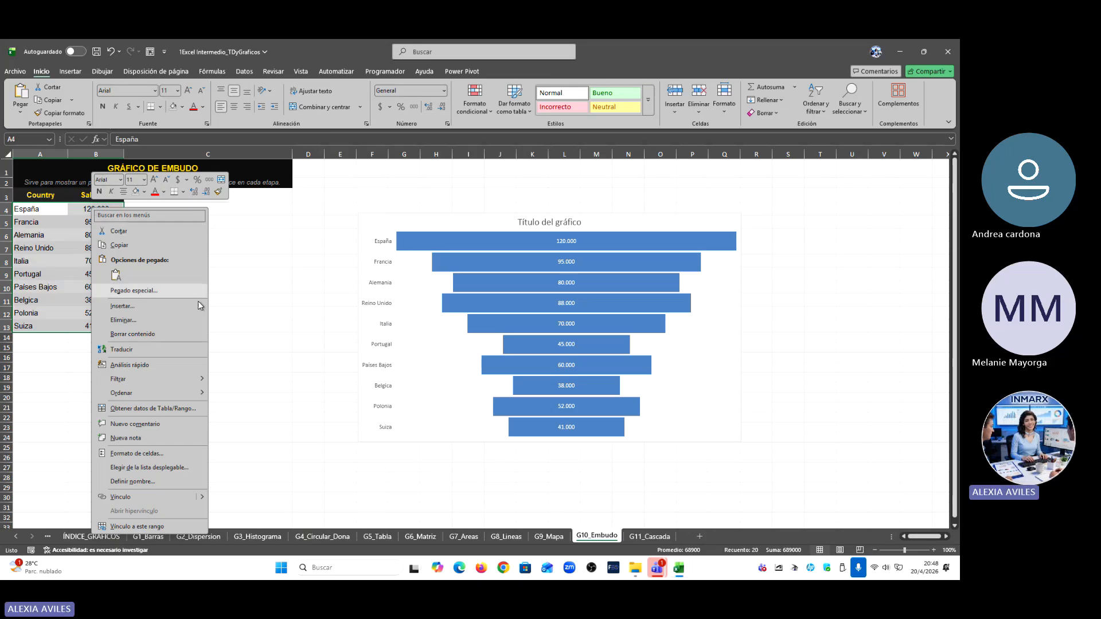
mouse_move(193, 395)
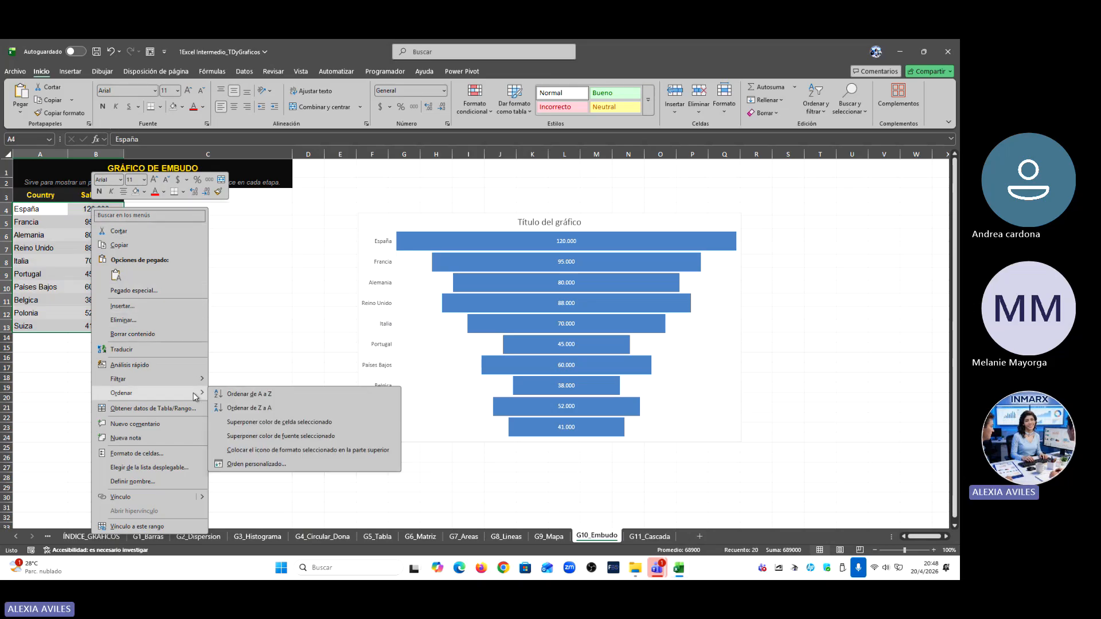
left_click(278, 469)
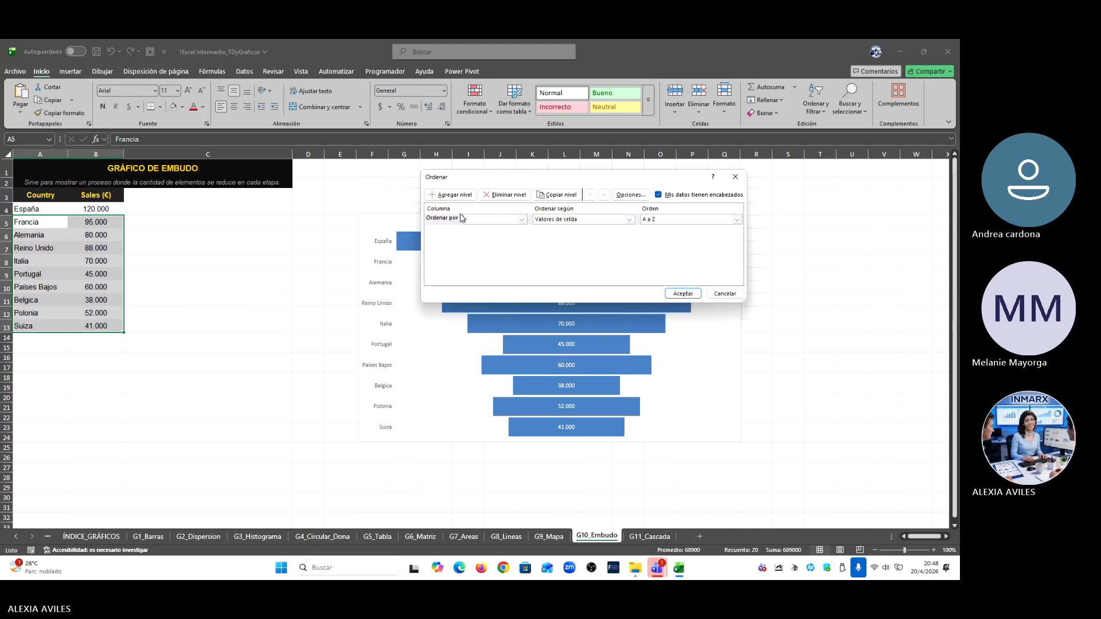
left_click(522, 220)
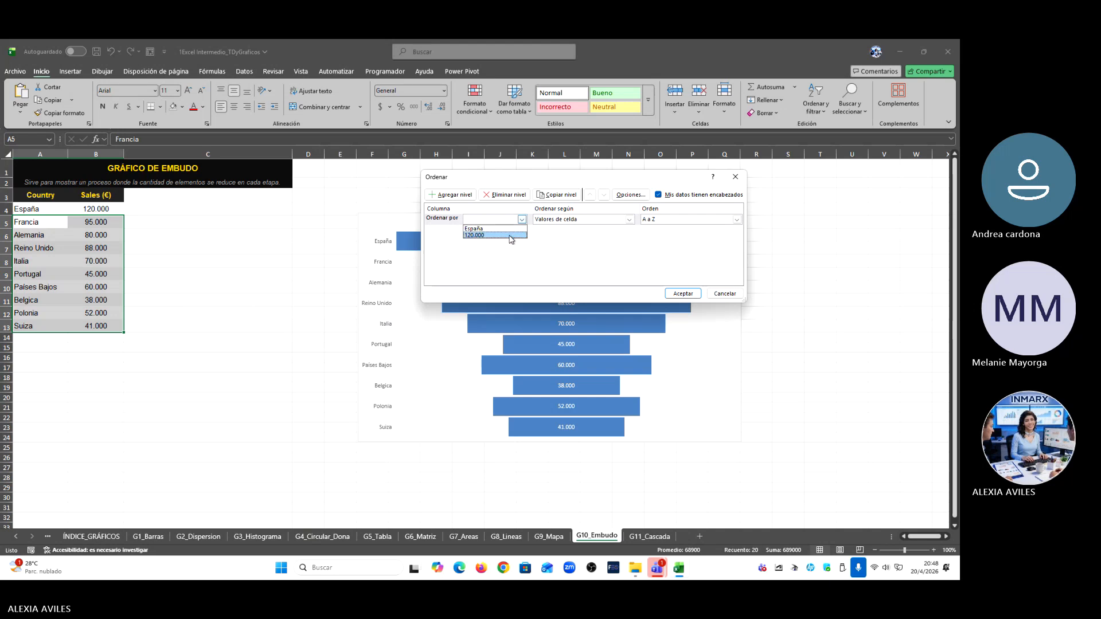
left_click(510, 235)
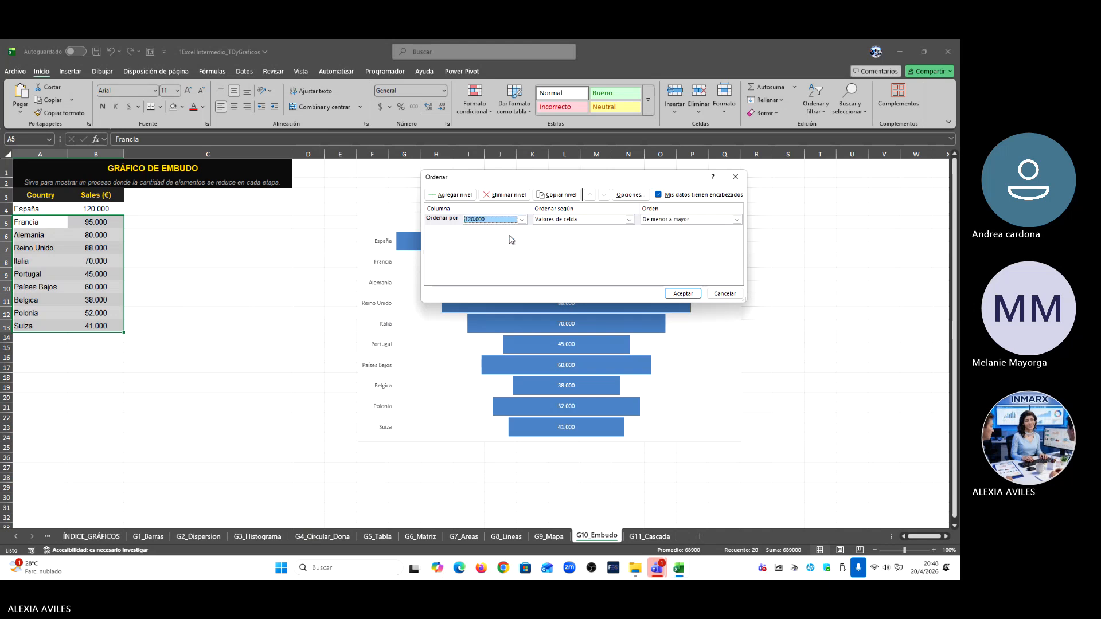
left_click(672, 225)
left_click(675, 233)
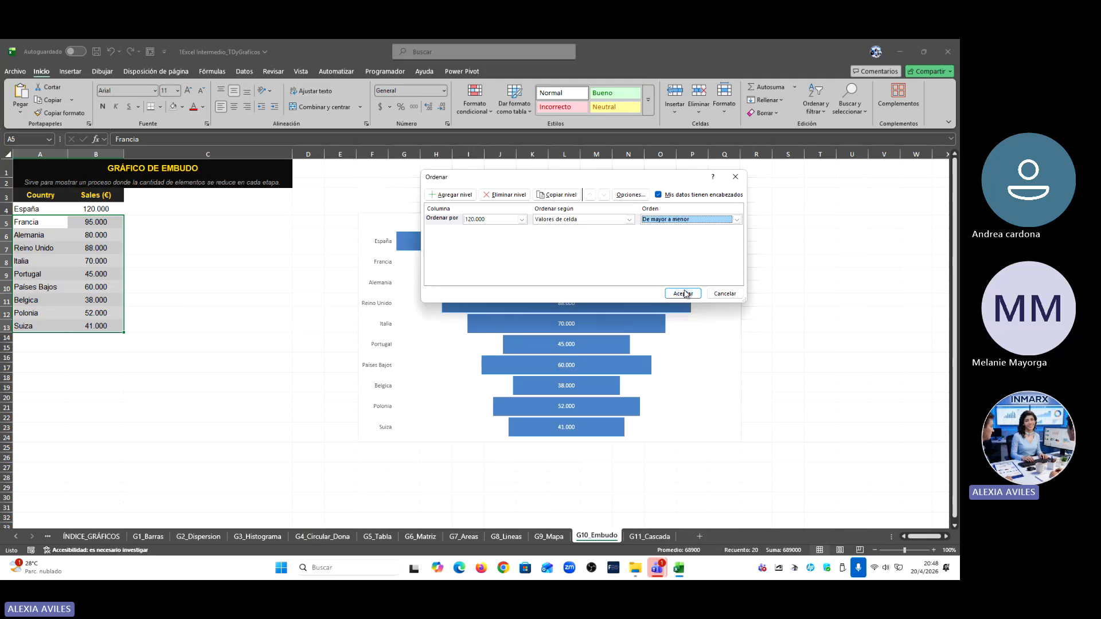
left_click(684, 293)
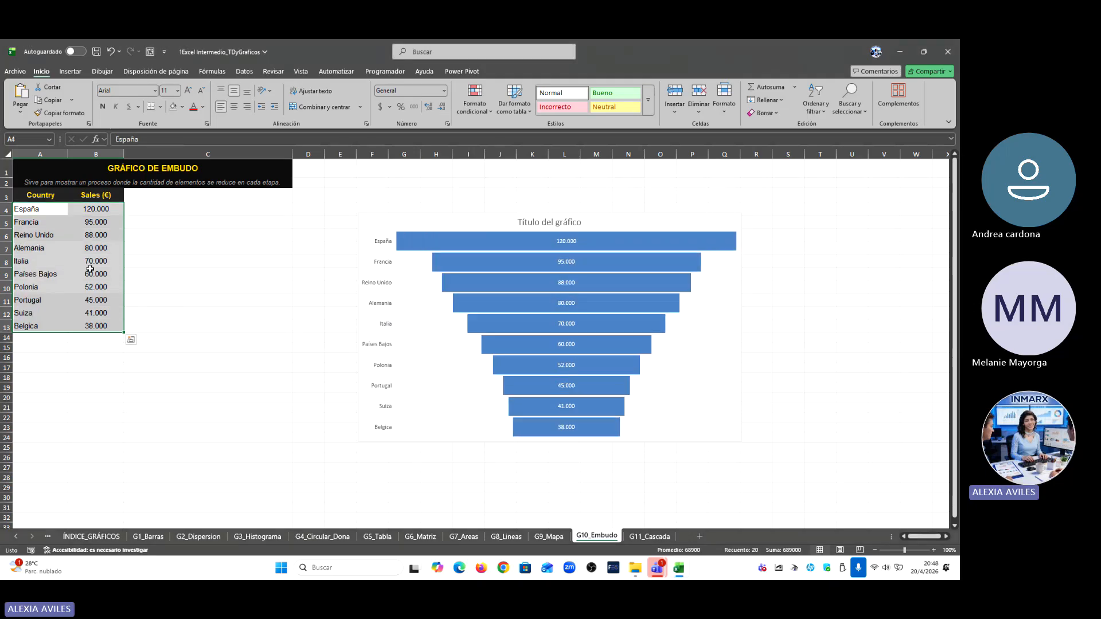
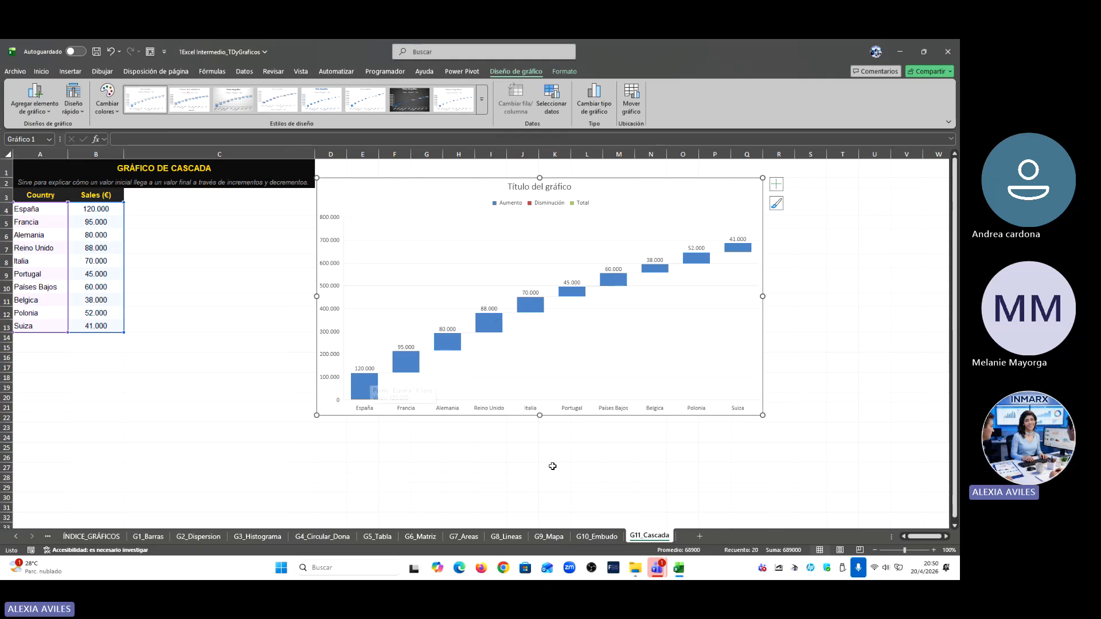
left_click(597, 537)
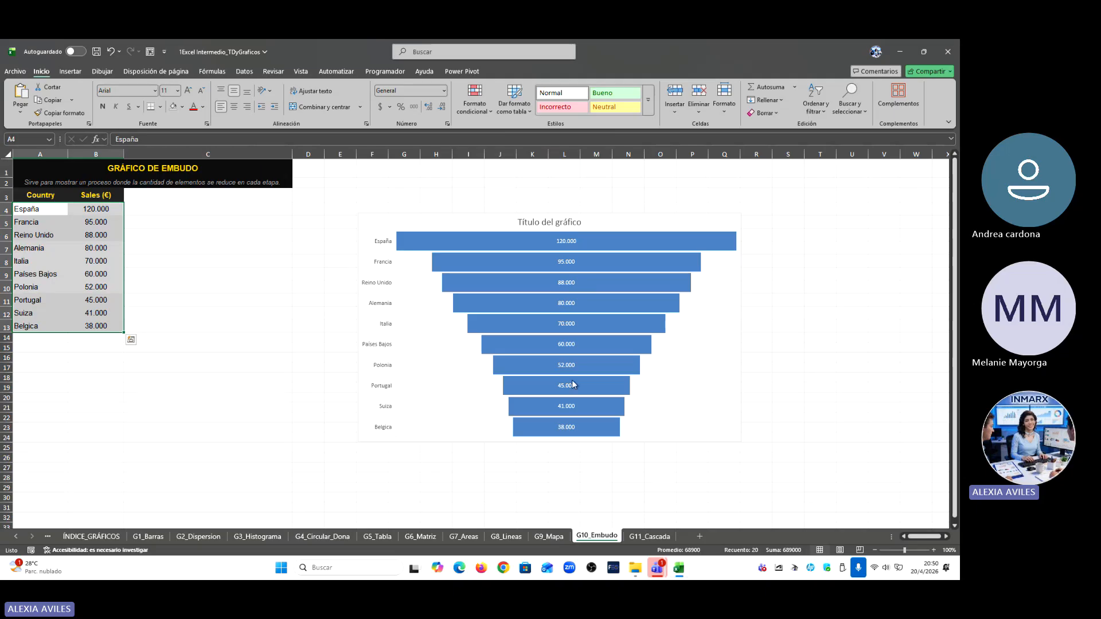
left_click(650, 536)
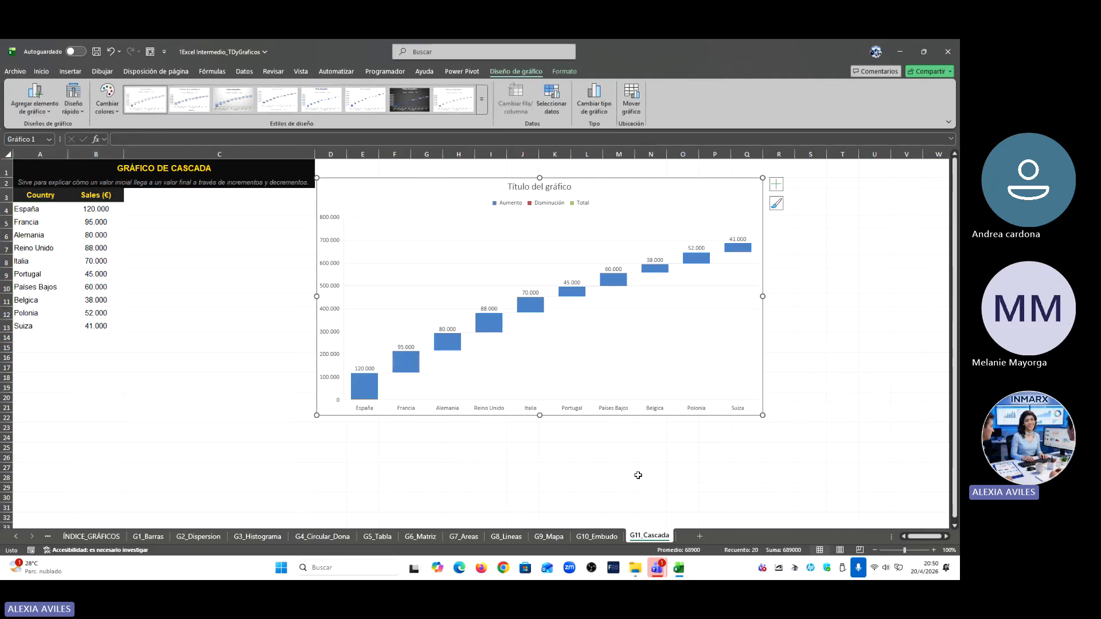
left_click(30, 209)
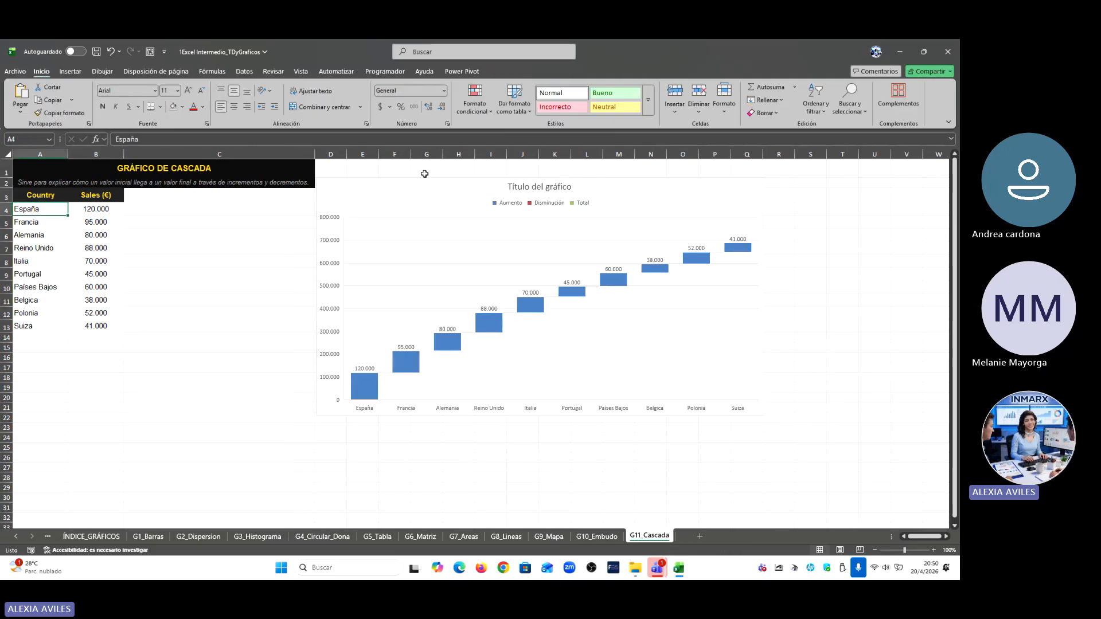
left_click(406, 193)
left_click(93, 210)
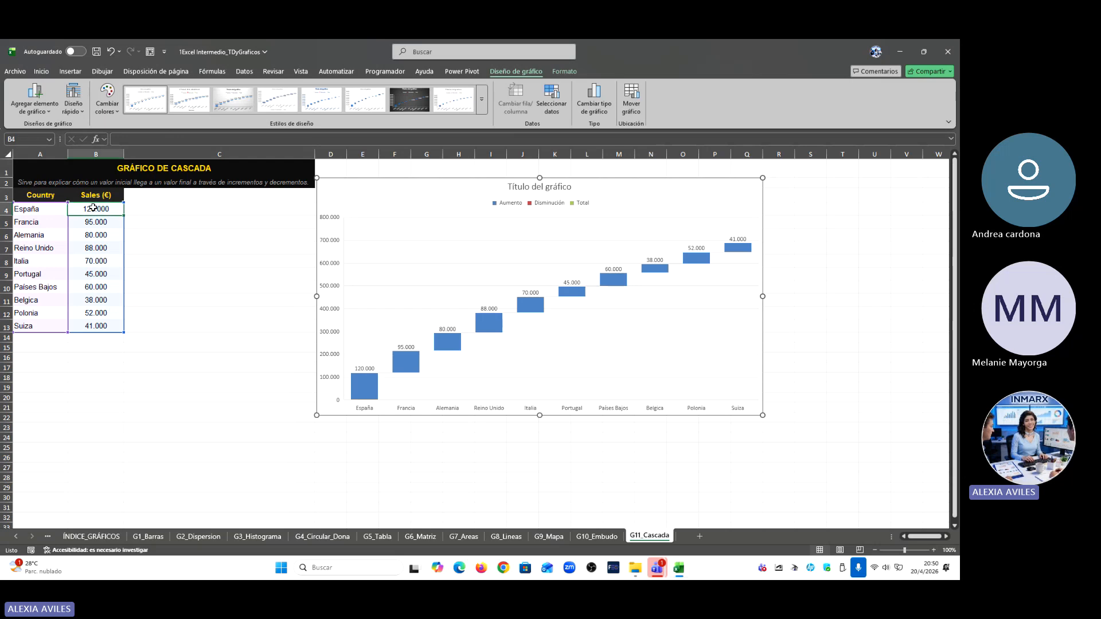
right_click(95, 210)
mouse_move(201, 380)
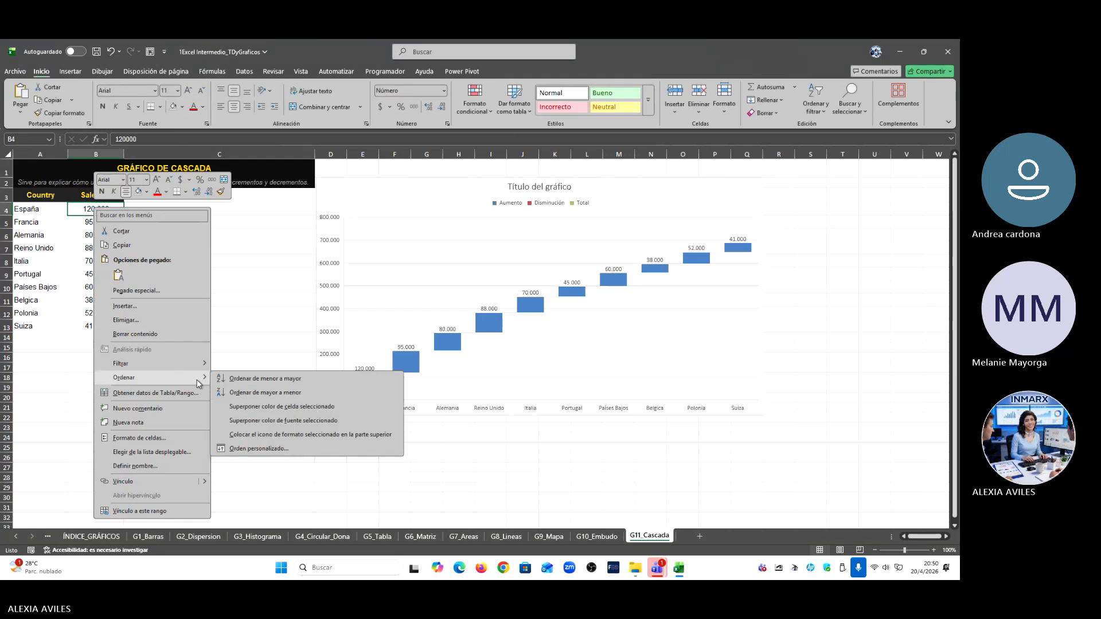
left_click(272, 448)
left_click(521, 219)
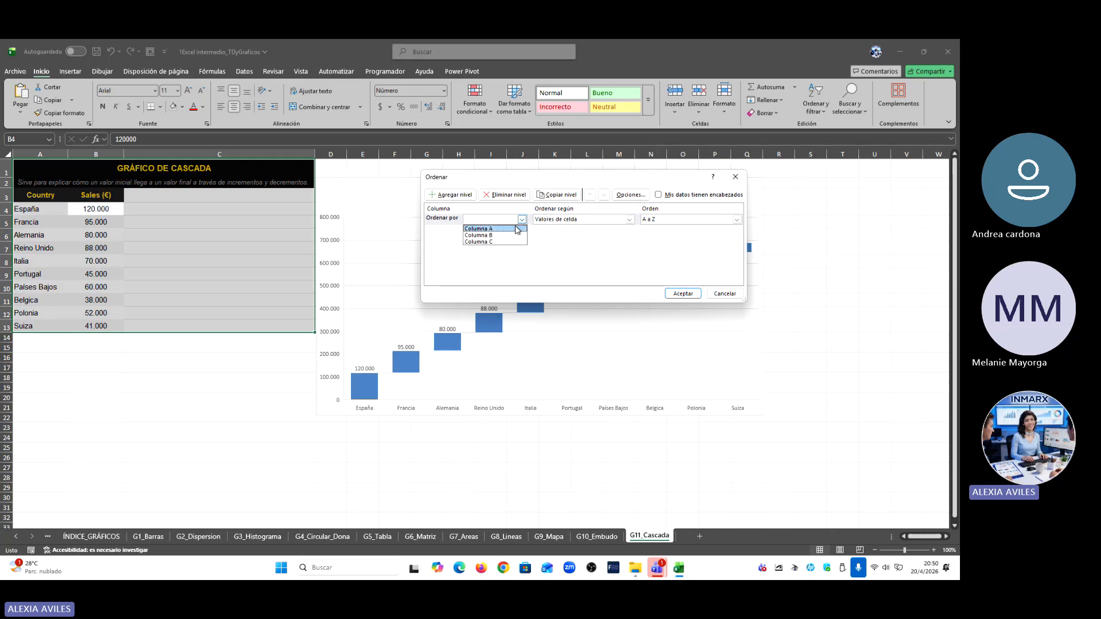
left_click(724, 296)
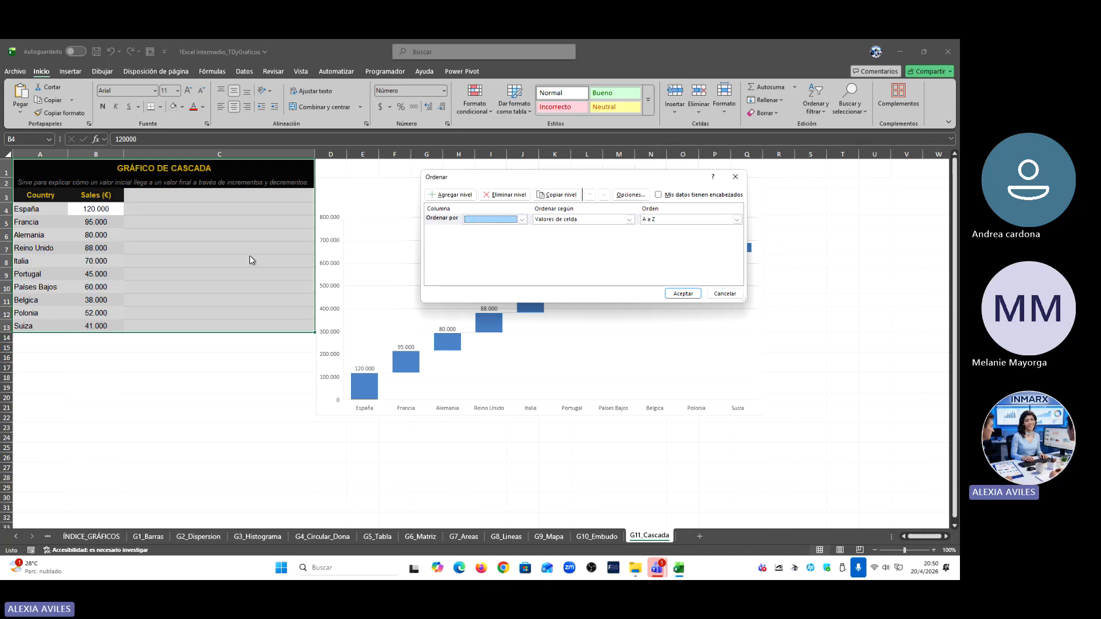
left_click(725, 293)
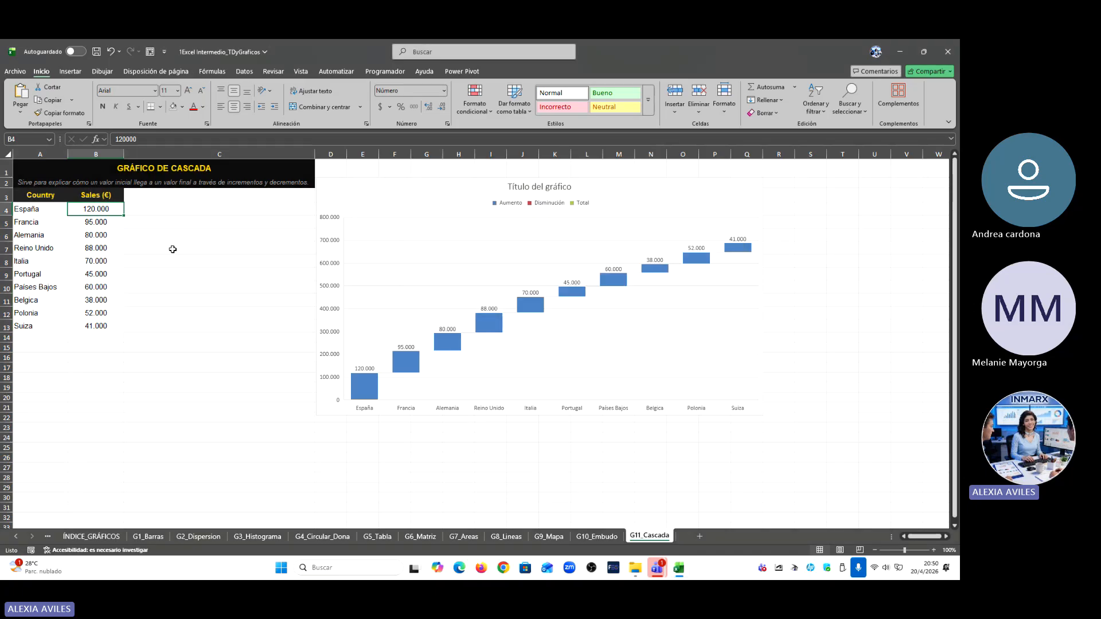
Step: Select A4:B13 on the G11_Cascada sheet and custom sort the countries by sales from largest to smallest (De mayor a menor)
left_click_drag(32, 210, 106, 327)
left_click(385, 180)
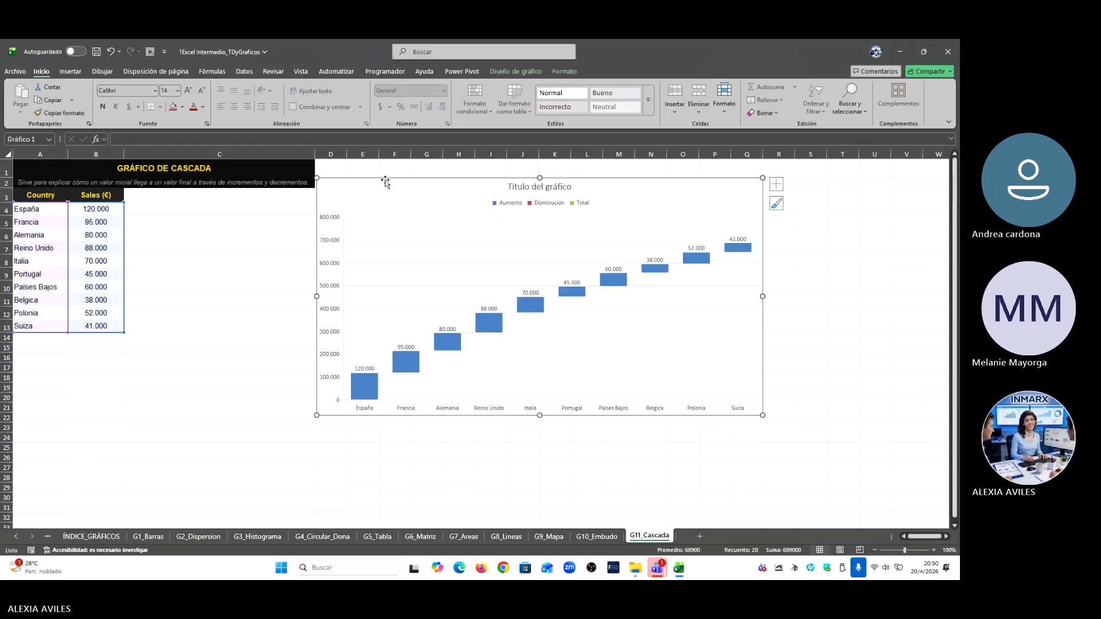
right_click(85, 212)
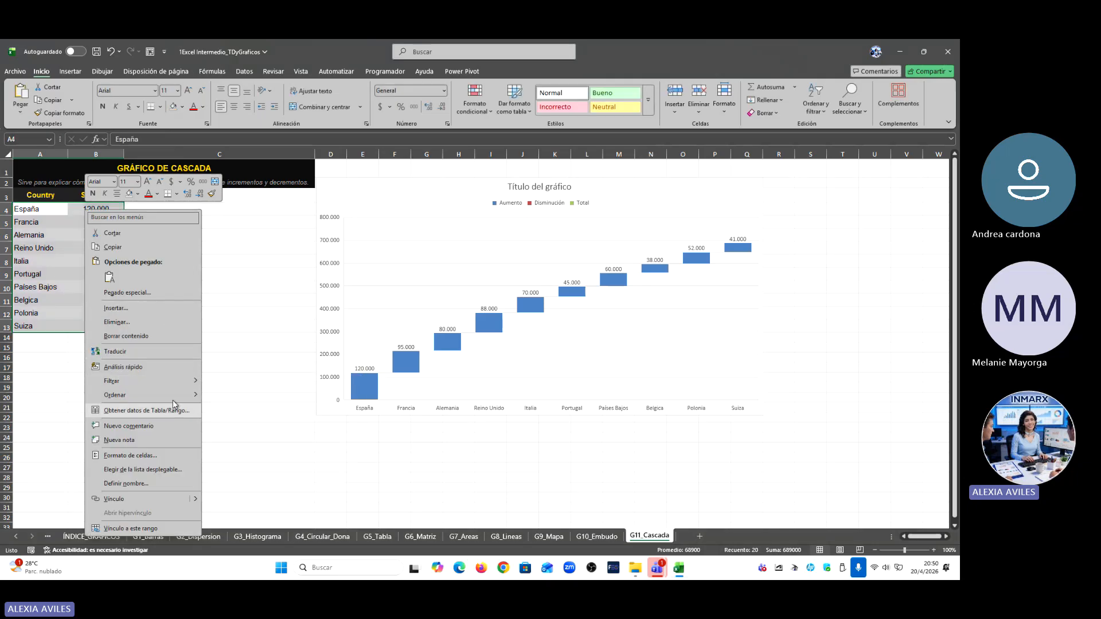
mouse_move(181, 398)
left_click(289, 466)
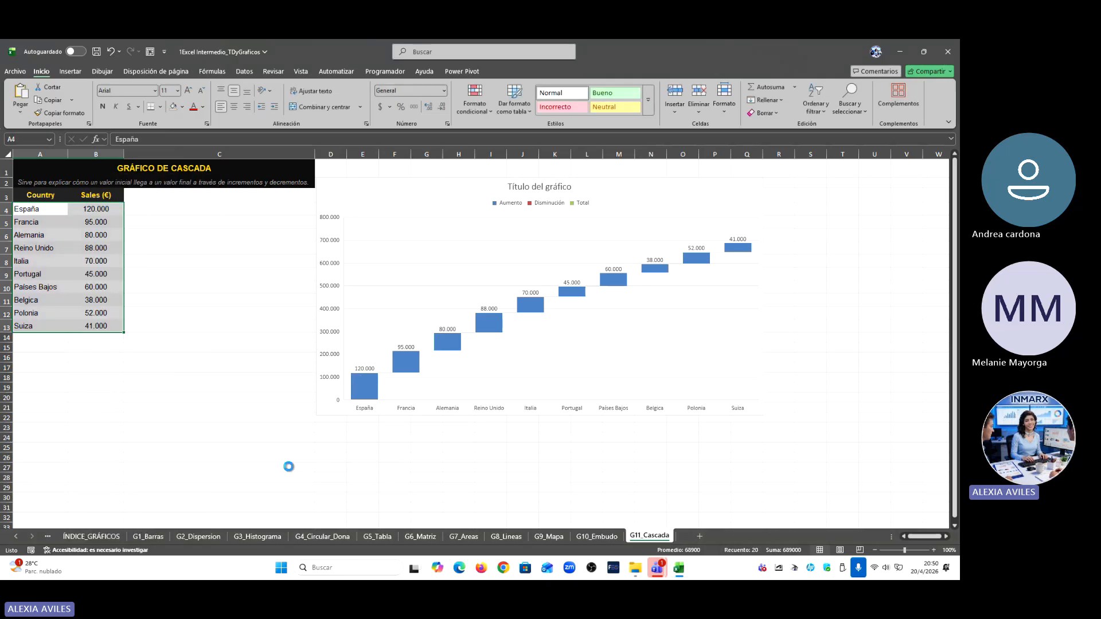
left_click(522, 219)
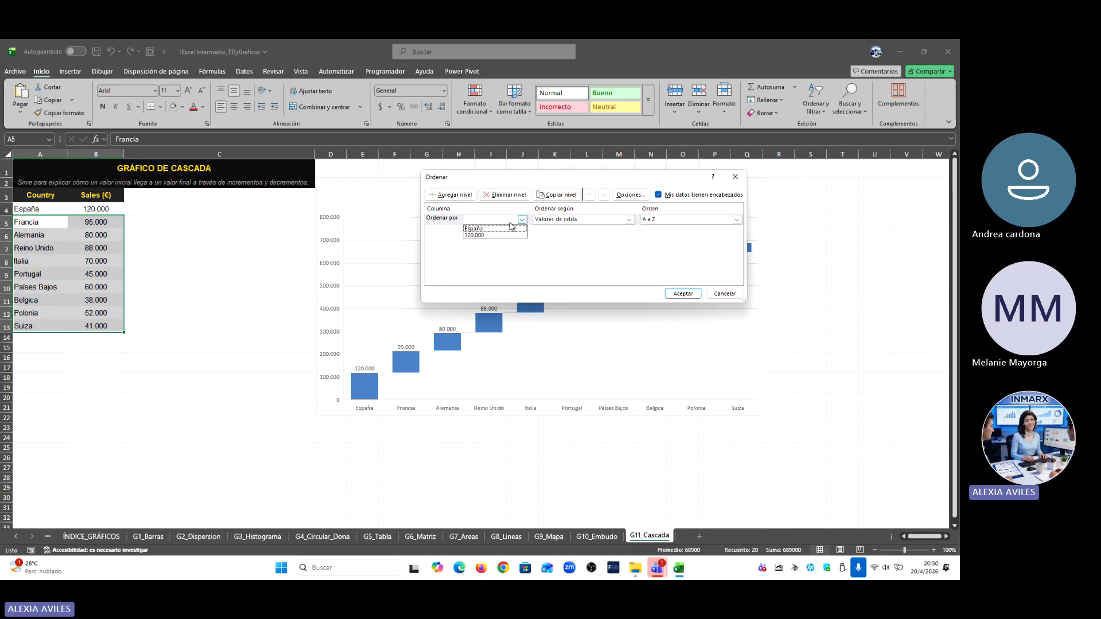
left_click(501, 236)
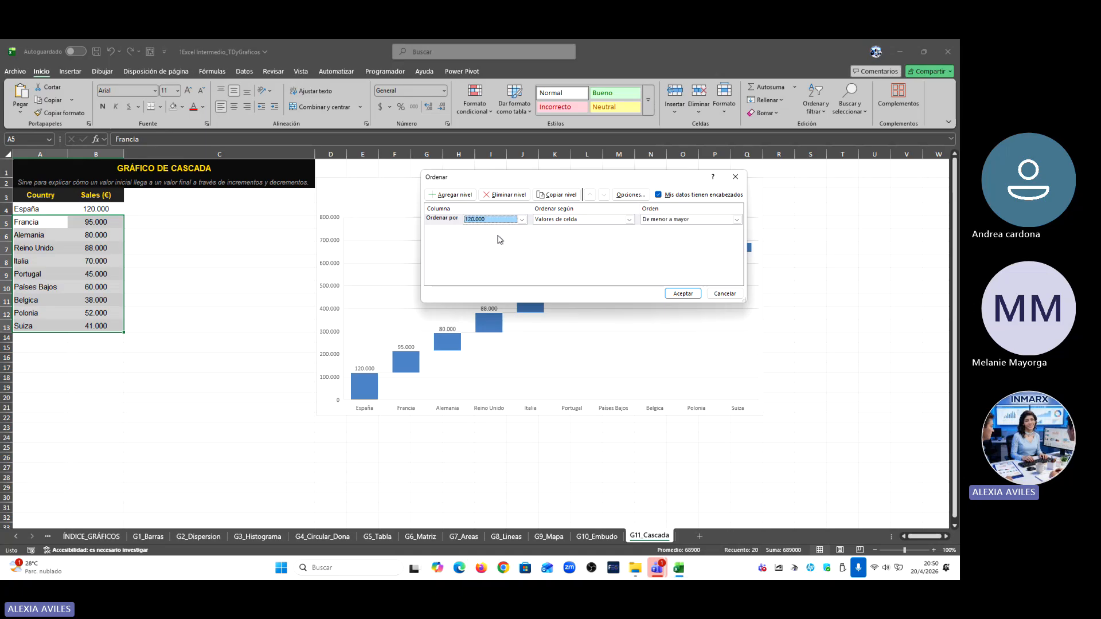
left_click(696, 221)
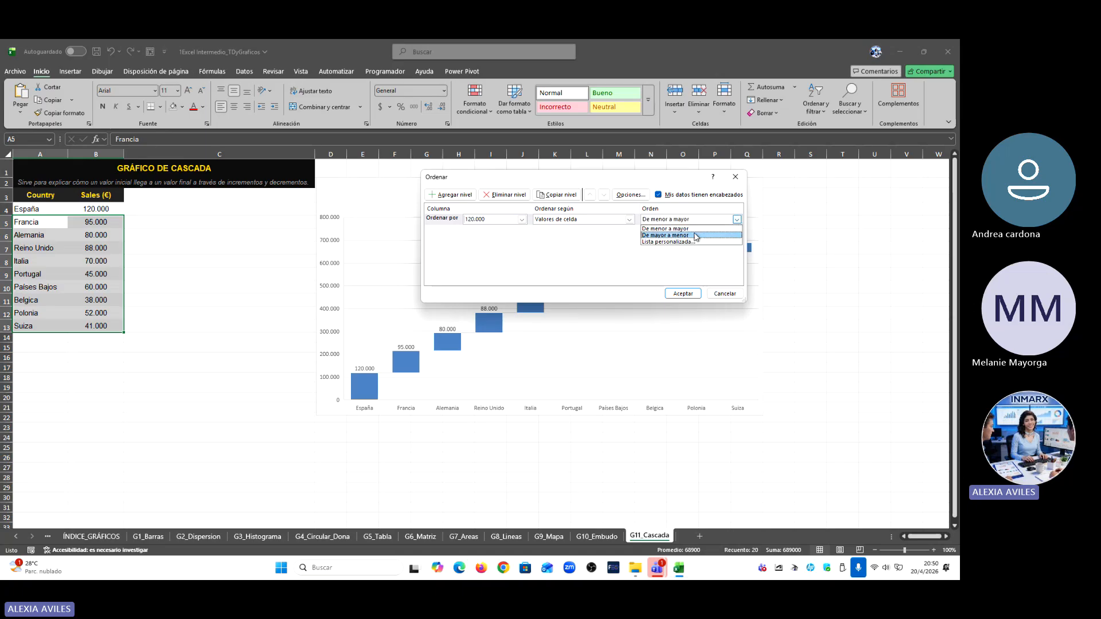
left_click(695, 234)
left_click(683, 293)
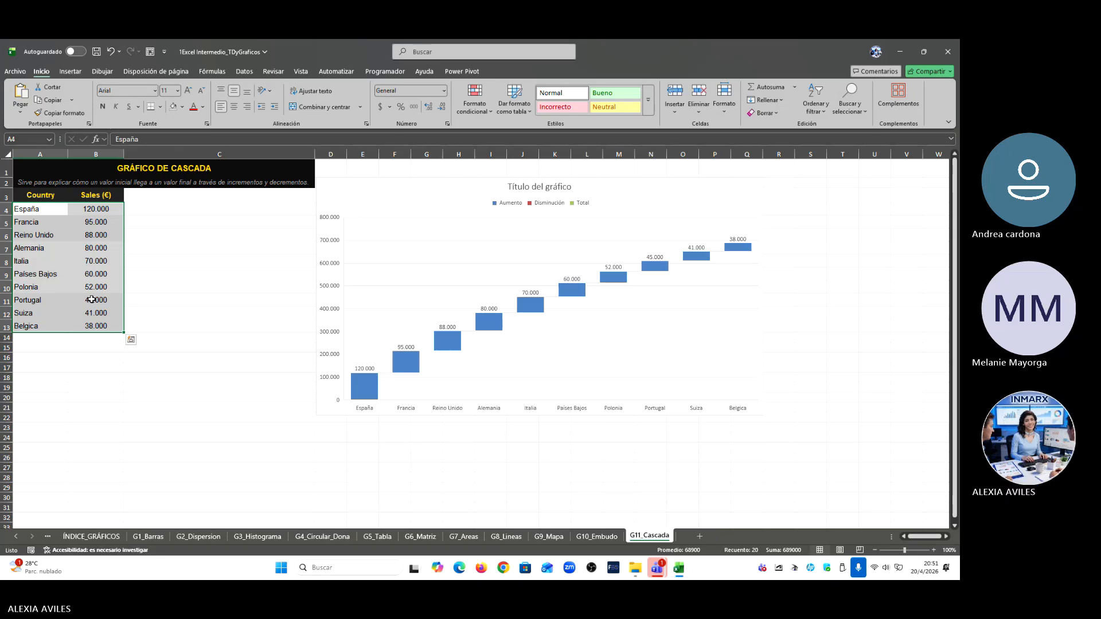
Step: Compare the funnel chart on G10_Embudo with the waterfall chart on G11_Cascada, and return to the maps on G9_Mapa
left_click(596, 536)
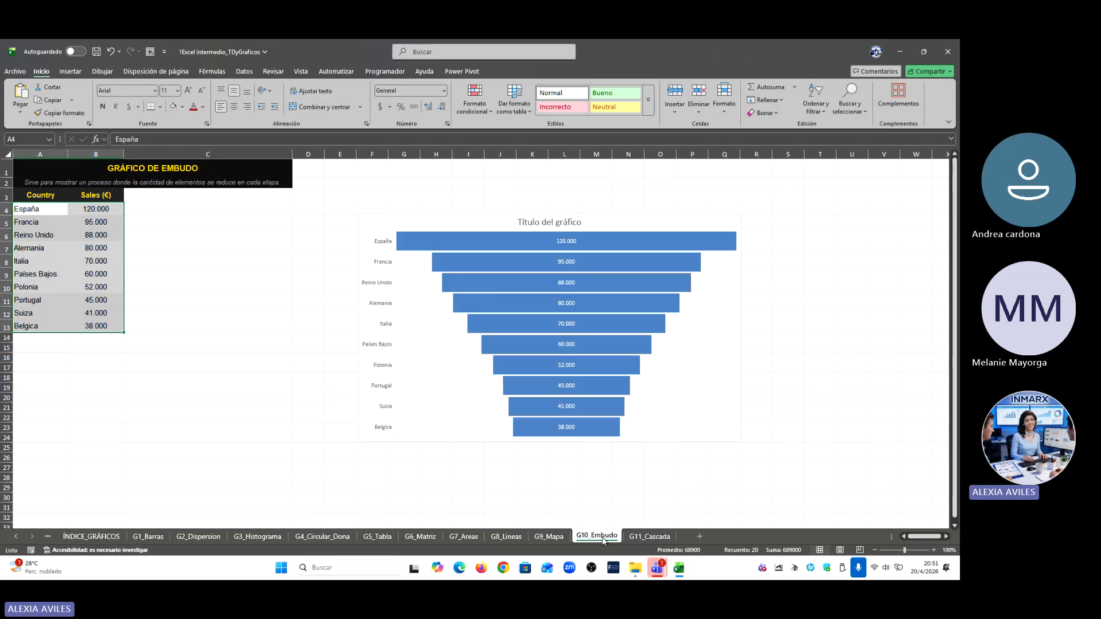
left_click(646, 536)
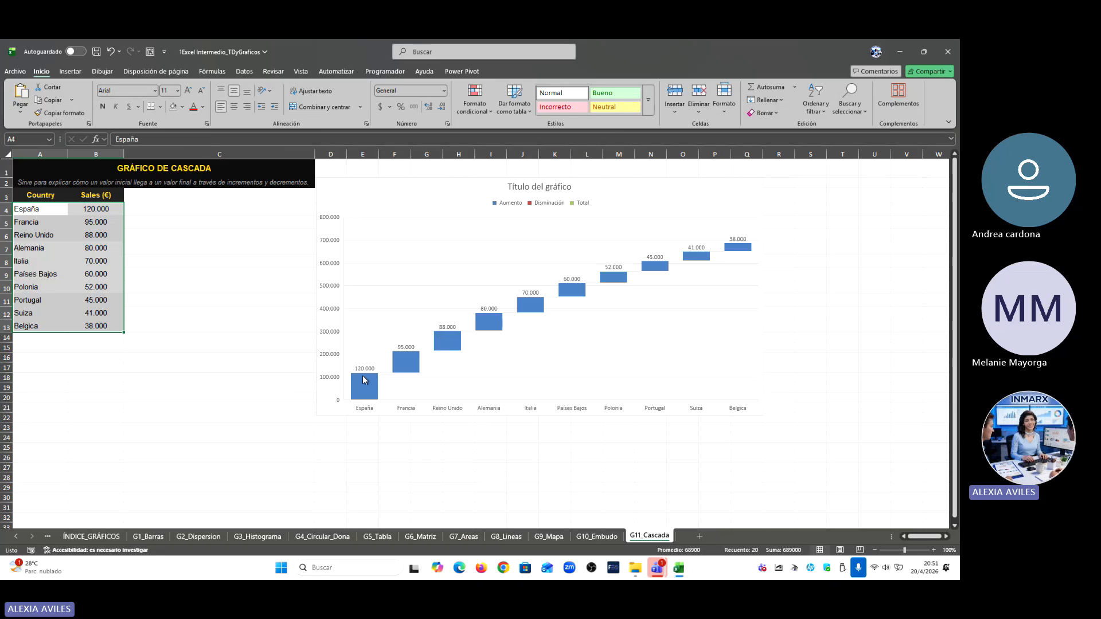
mouse_move(359, 393)
left_click(607, 538)
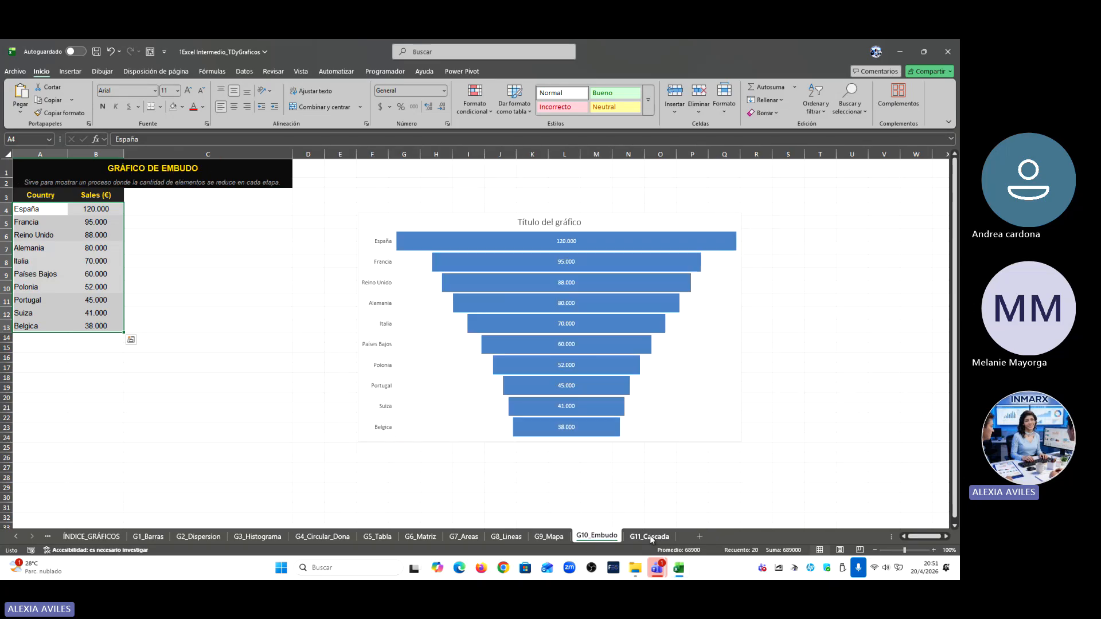
left_click(552, 537)
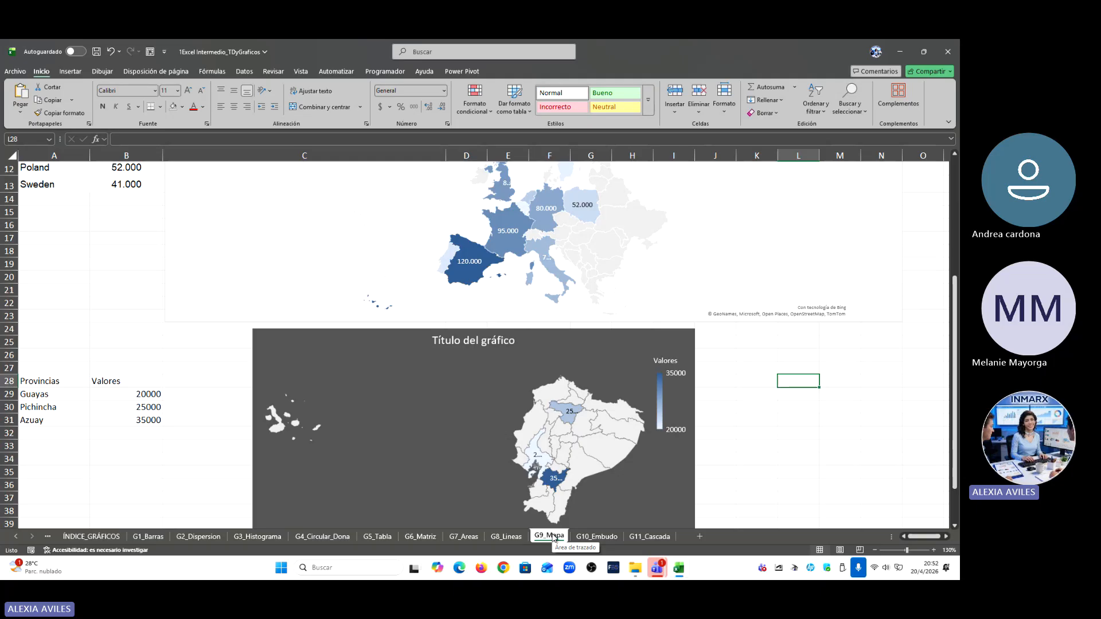
Step: Compare the detailed sales table on G5_Tabla with the branch-by-year heatmap matrix on G6_Matriz
left_click(377, 536)
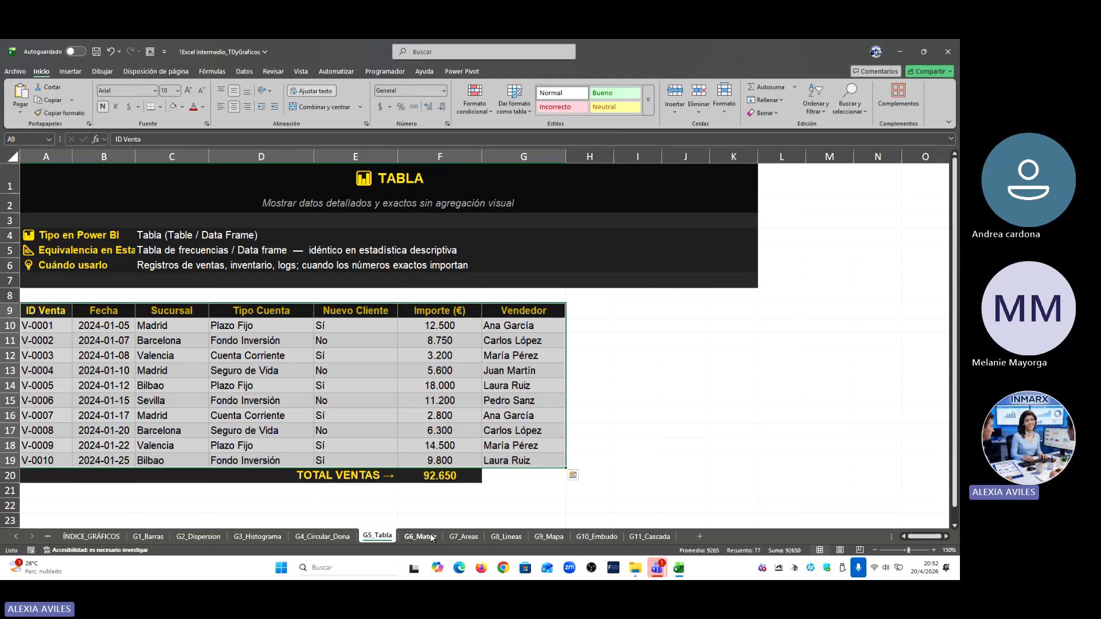
left_click(432, 537)
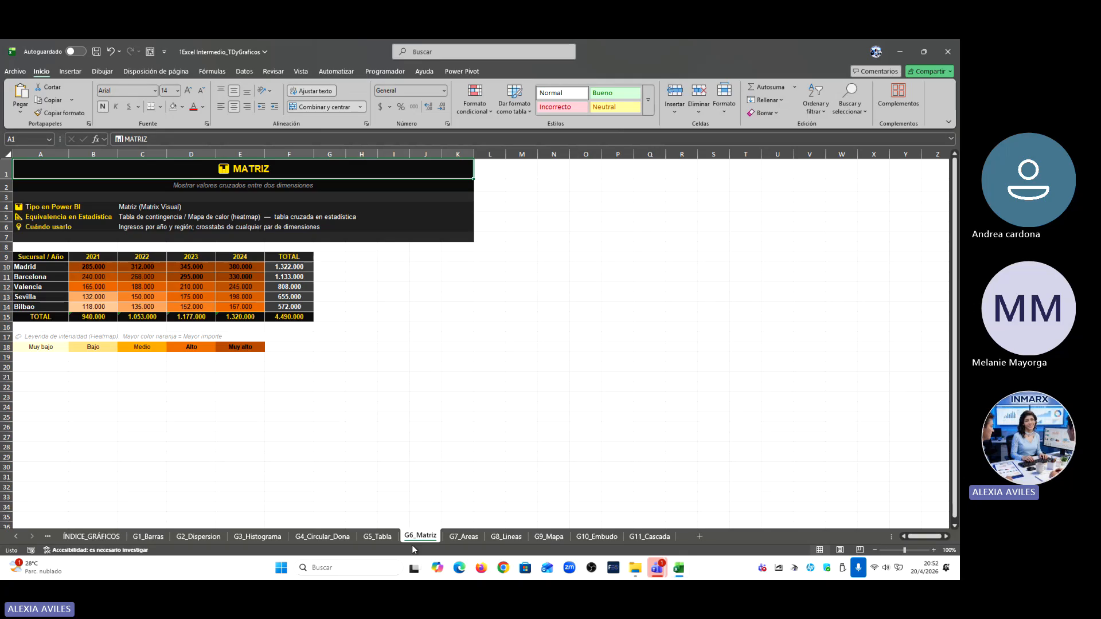
left_click(373, 526)
left_click(376, 537)
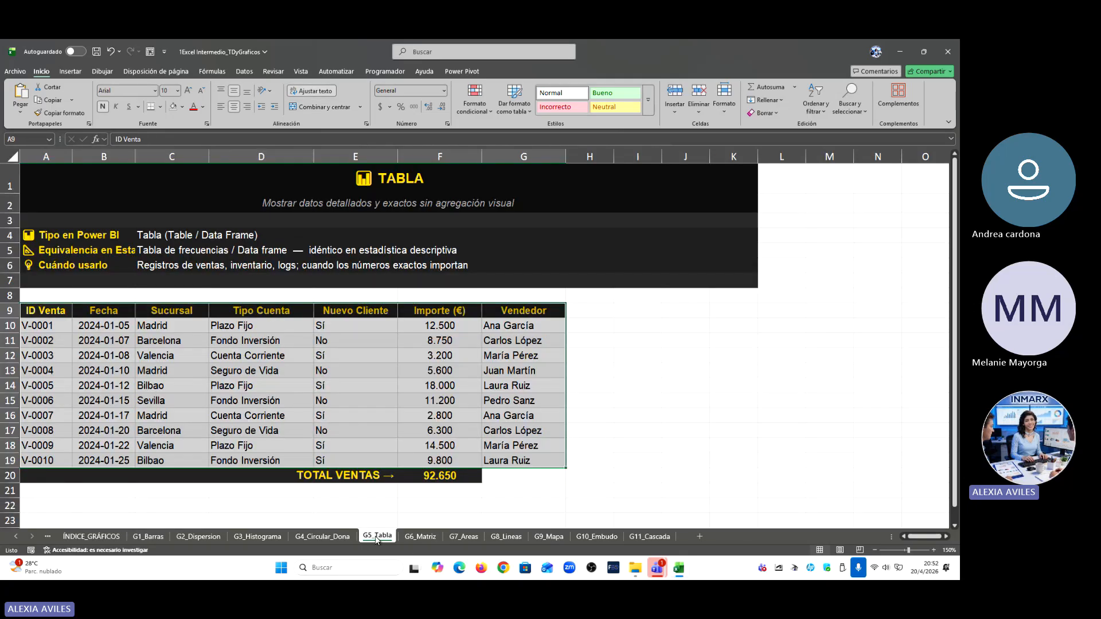
left_click(423, 537)
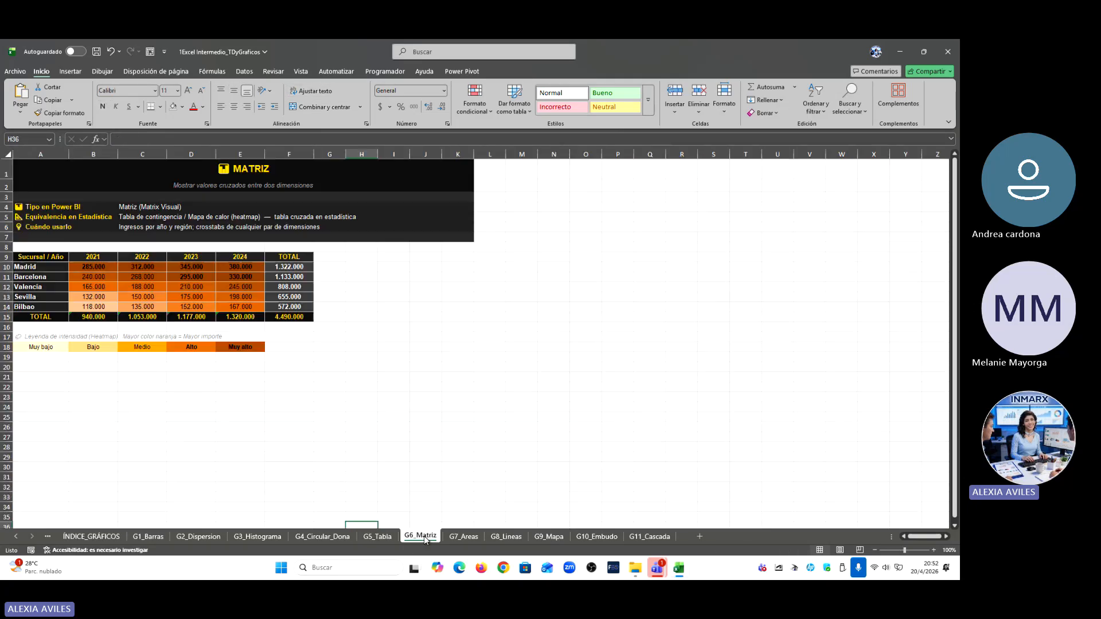
Step: Review the map, funnel and waterfall charts on the G9_Mapa, G10_Embudo and G11_Cascada sheets
left_click(550, 537)
left_click(596, 540)
left_click(645, 540)
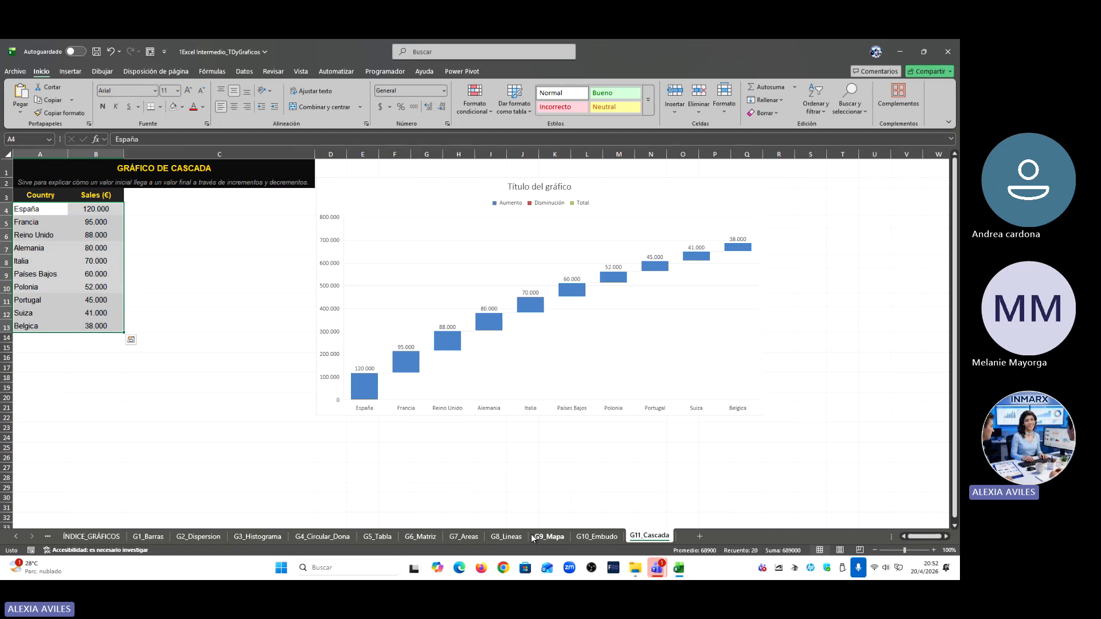
Step: Review the bar, scatter, histogram, pie, area and line charts on sheets G1 to G4, G7_Areas and G8_Lineas
left_click(149, 537)
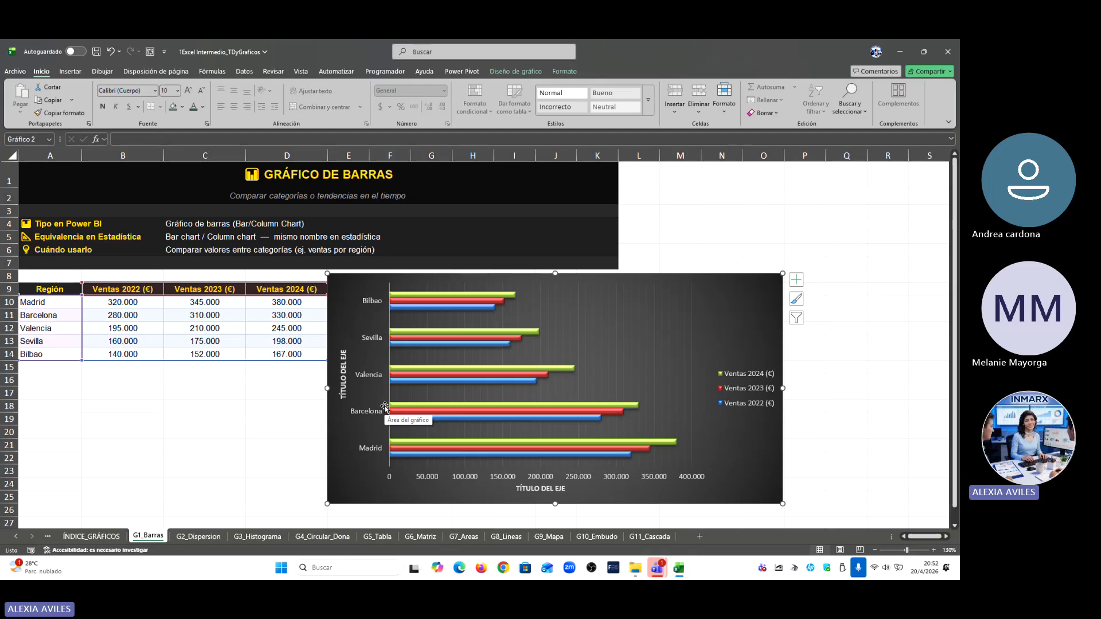
left_click(216, 538)
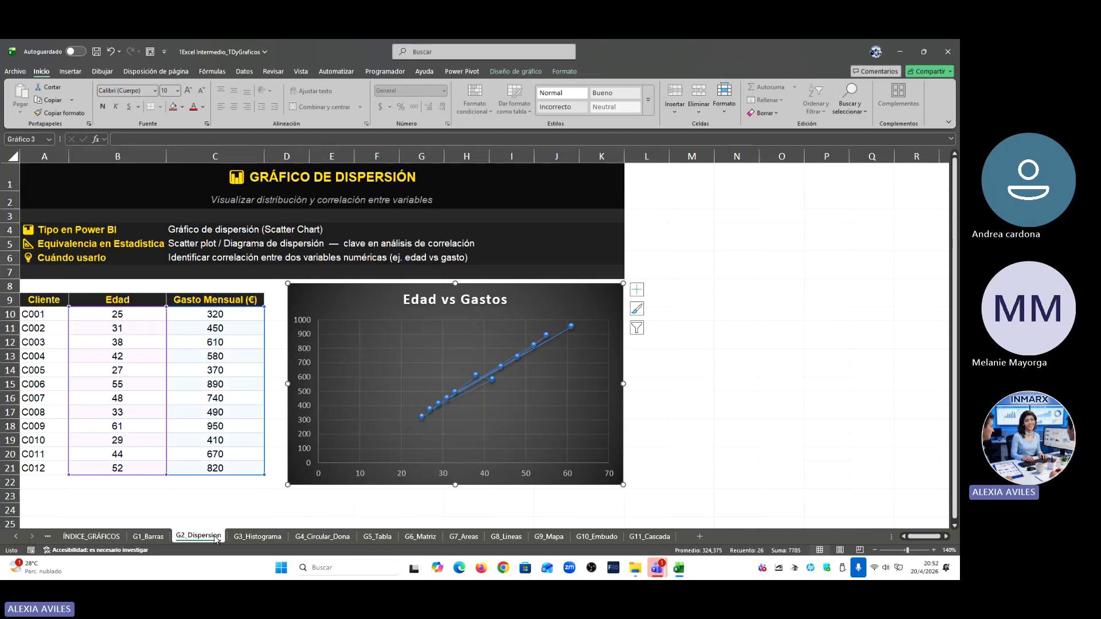
left_click(253, 538)
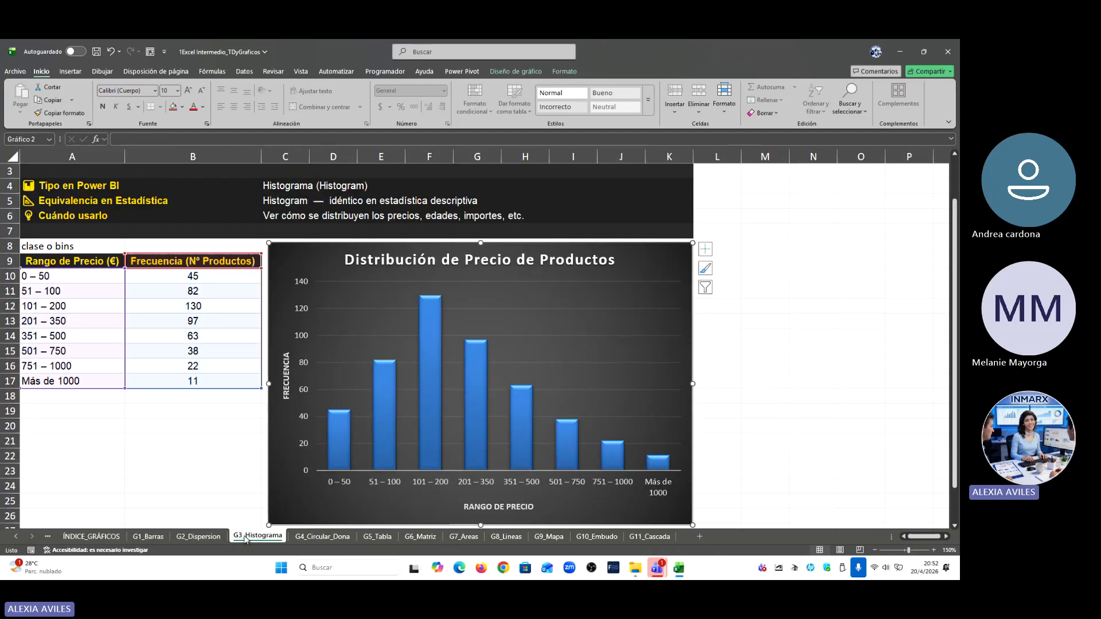
left_click(306, 537)
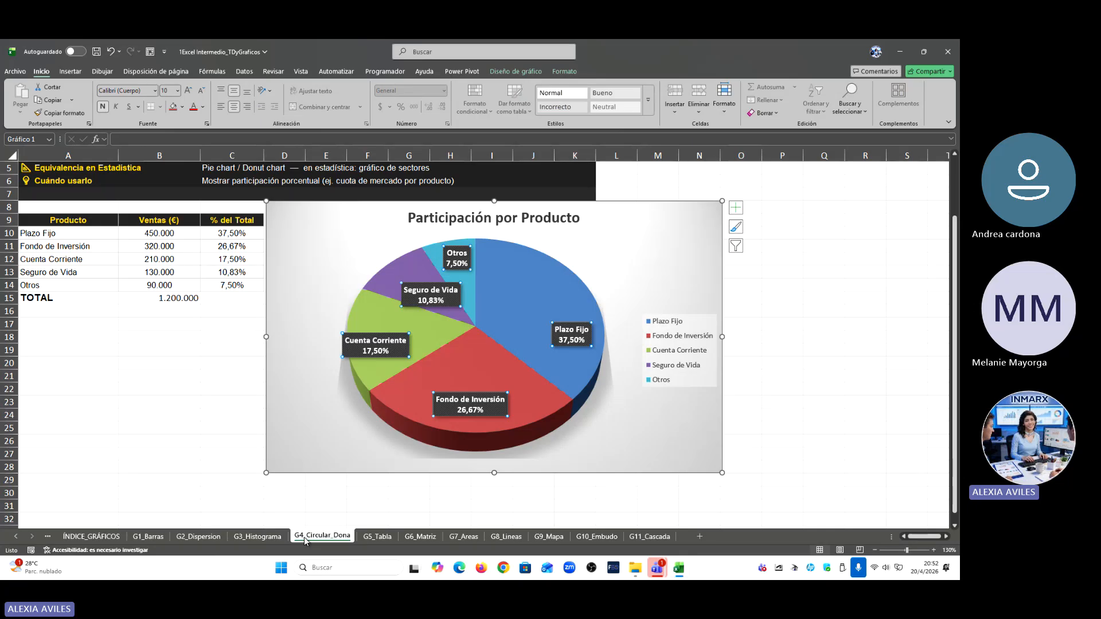
left_click(474, 538)
left_click(517, 537)
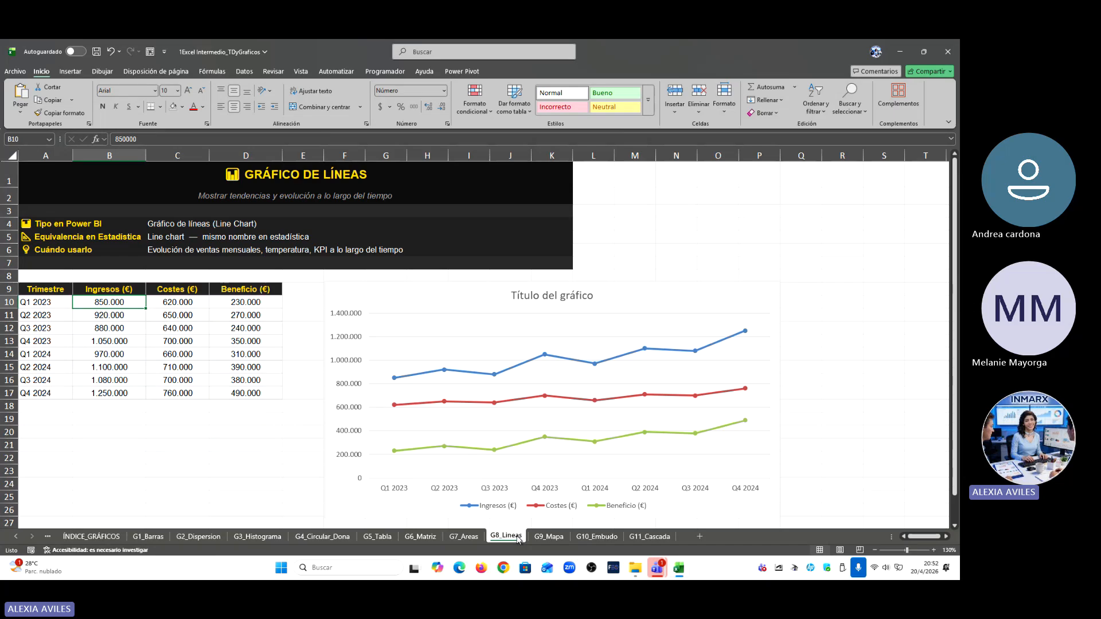
Step: Revisit the area, histogram, scatter, bar, pie and line chart sheets, ending on G8_Lineas, and stop sharing the screen
left_click(474, 538)
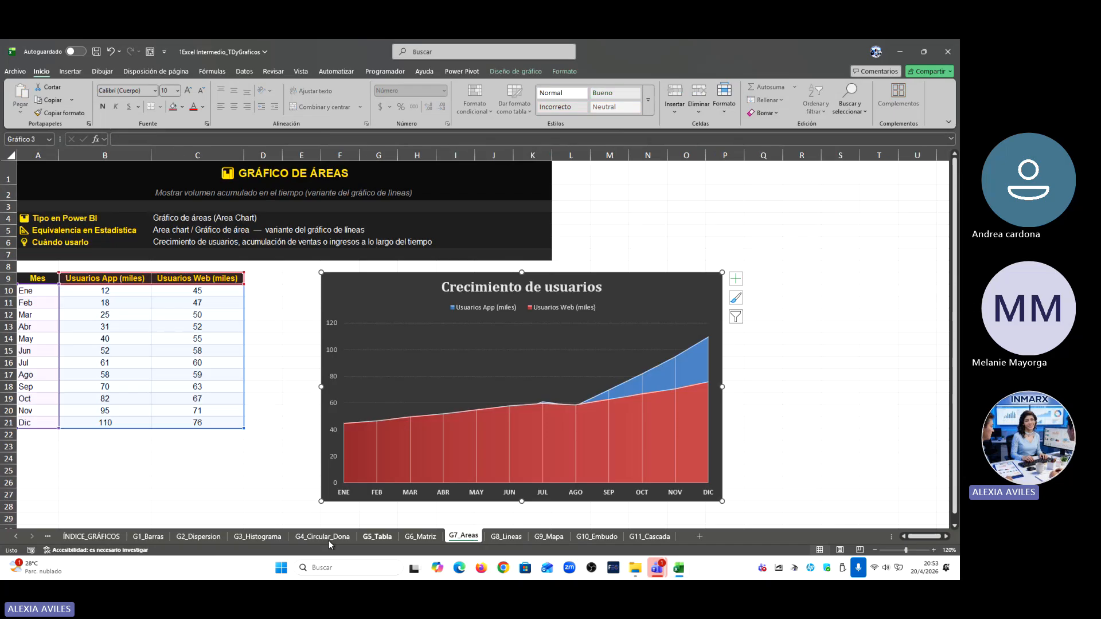
left_click(259, 537)
left_click(205, 537)
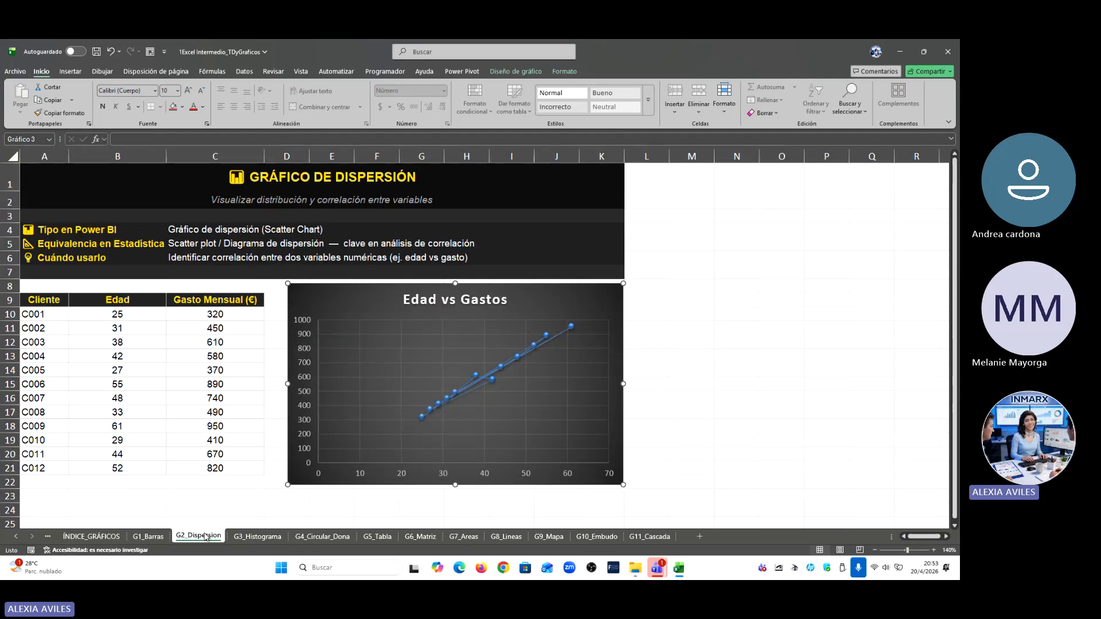
left_click(160, 537)
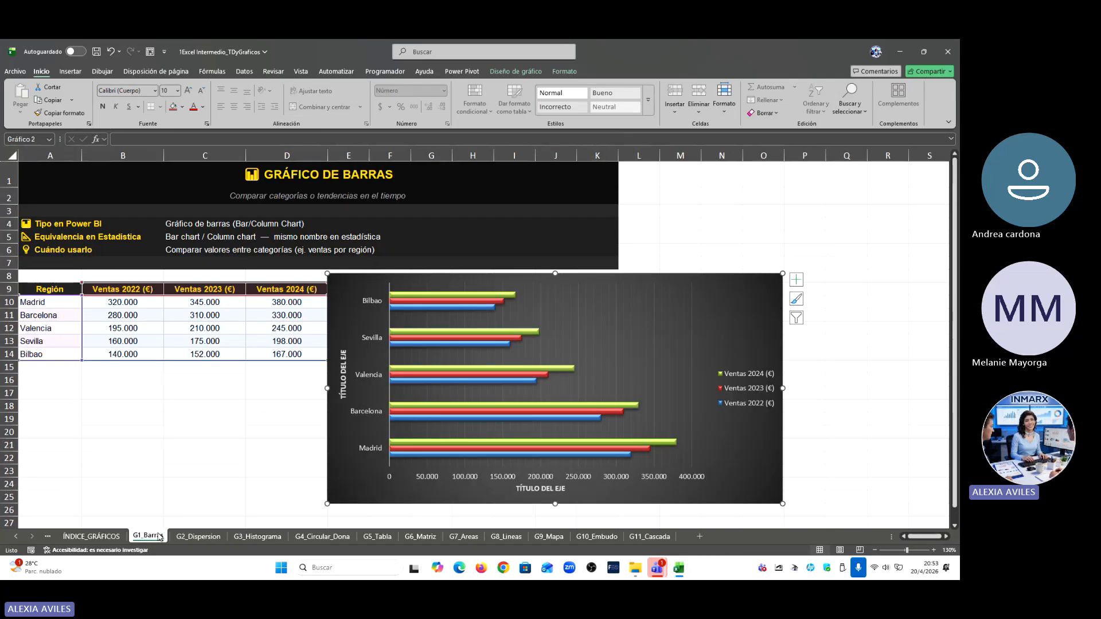
left_click(311, 538)
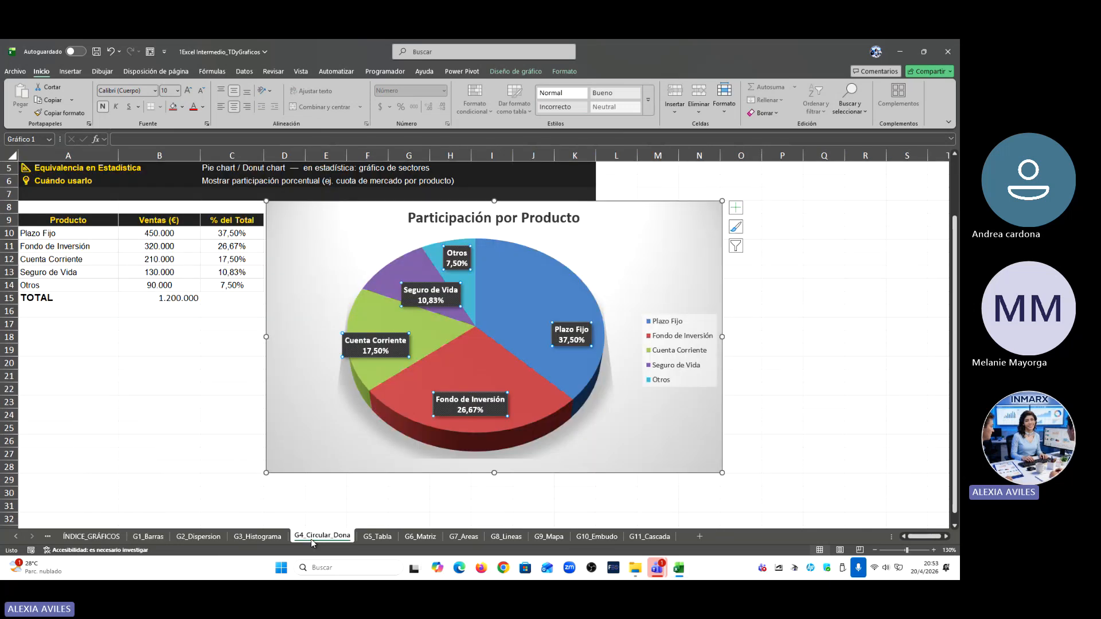
left_click(507, 537)
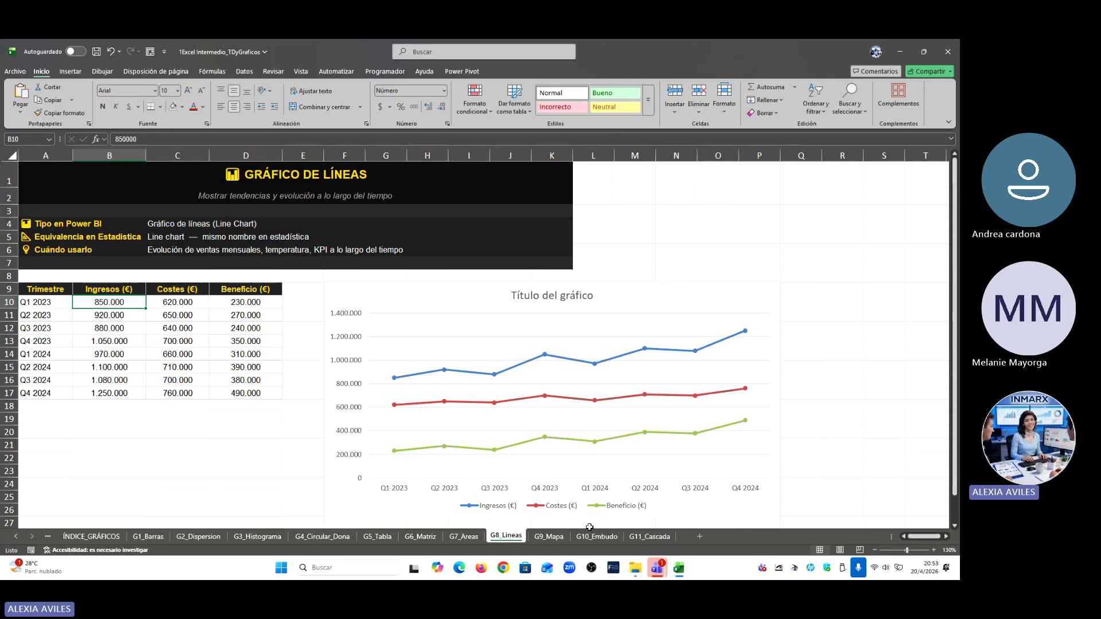
left_click(545, 59)
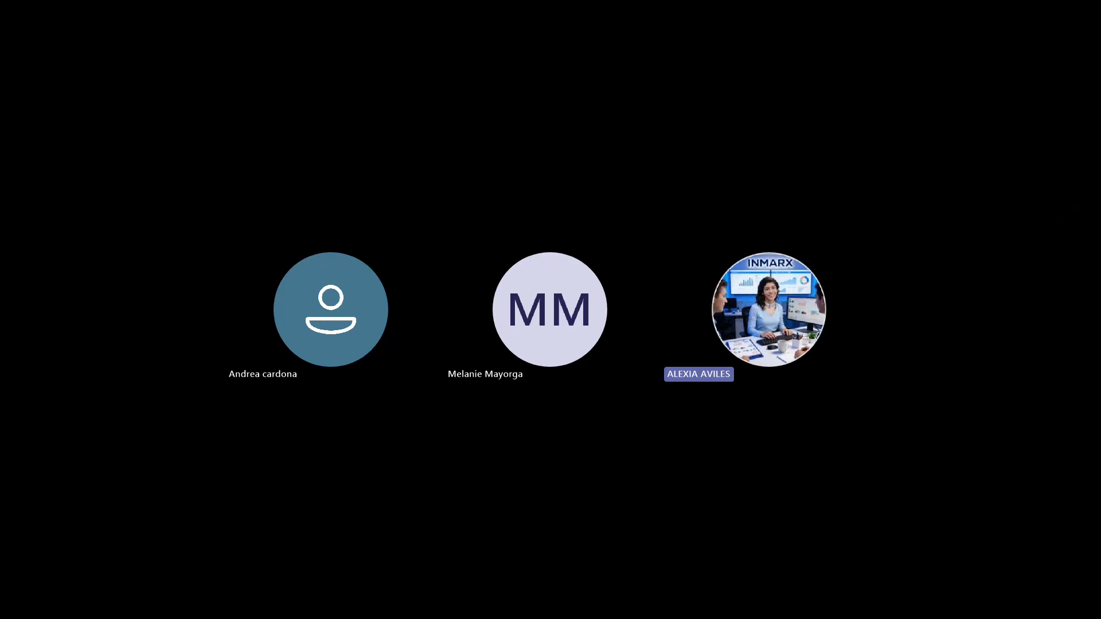